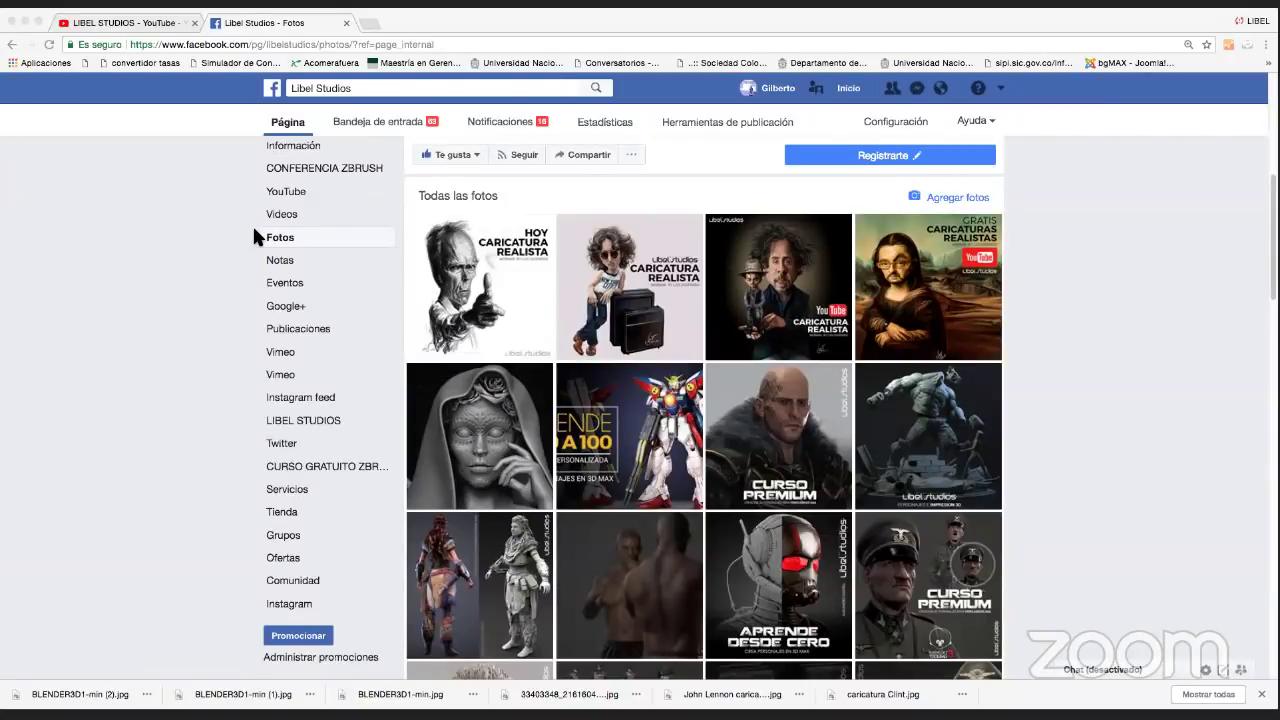
Switch to the Libel Studios YouTube channel page and reload it
{"action": "left_click", "coordinate": [145, 36]}
{"action": "left_click", "coordinate": [152, 30]}
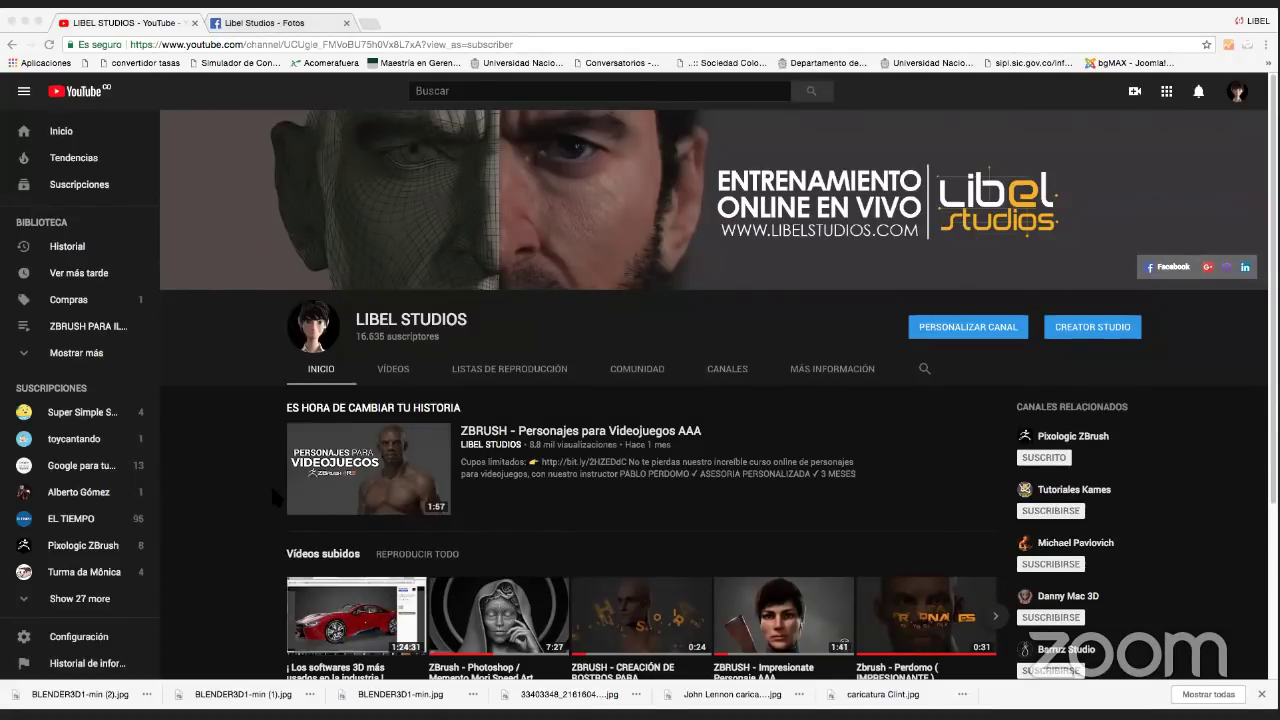
{"action": "left_click", "coordinate": [155, 23]}
{"action": "left_click", "coordinate": [50, 44]}
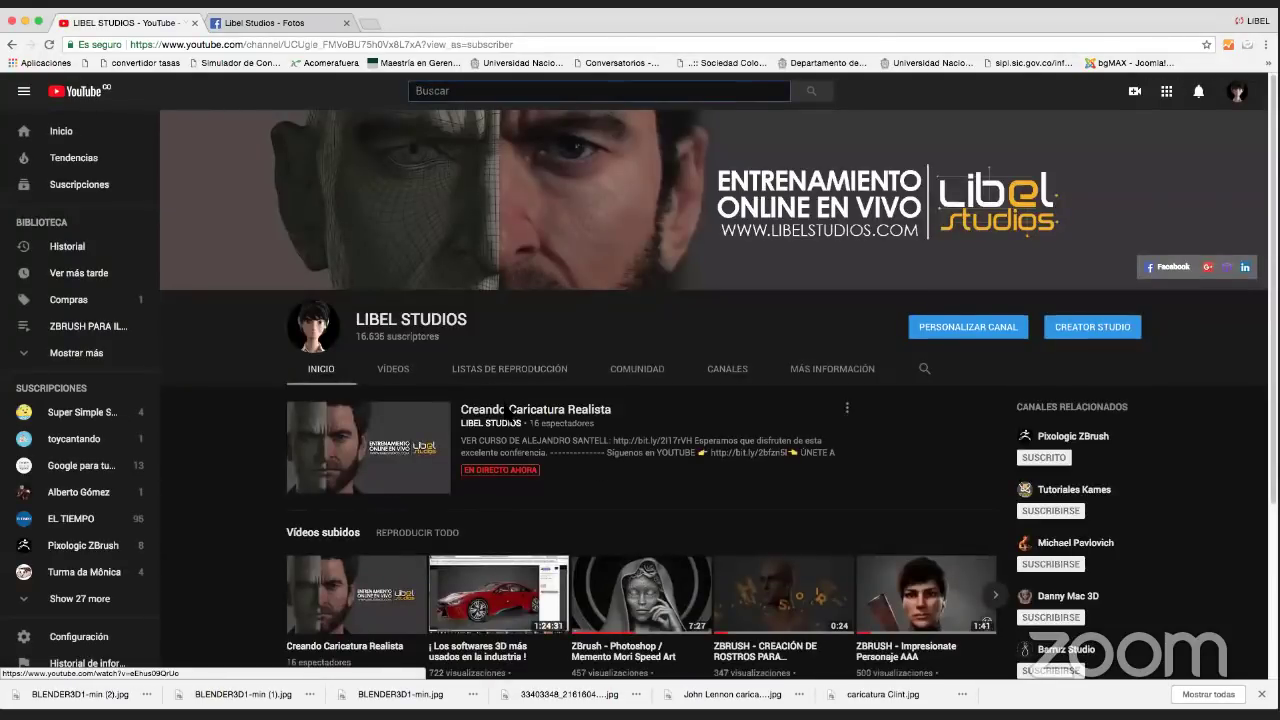
Open the live stream "Creando Caricatura Realista" from the channel, skip its advertisement and pause playback
{"action": "left_click", "coordinate": [512, 413]}
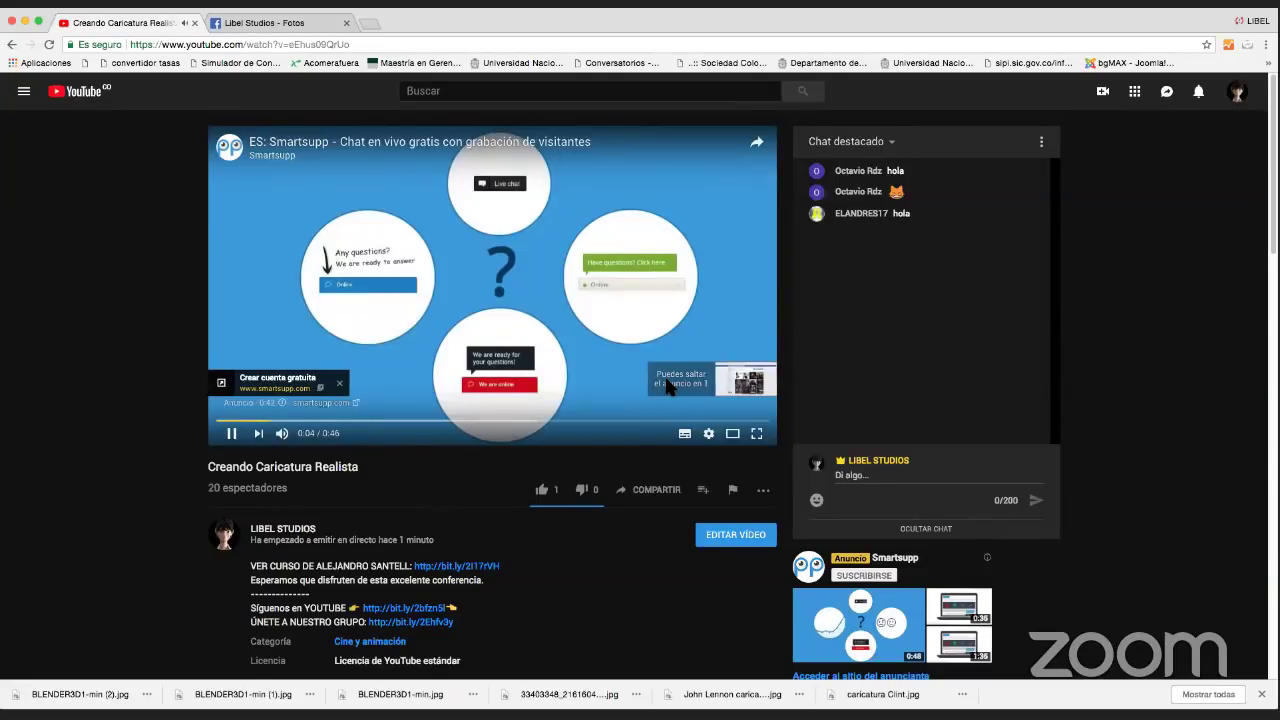
{"action": "left_click", "coordinate": [688, 385]}
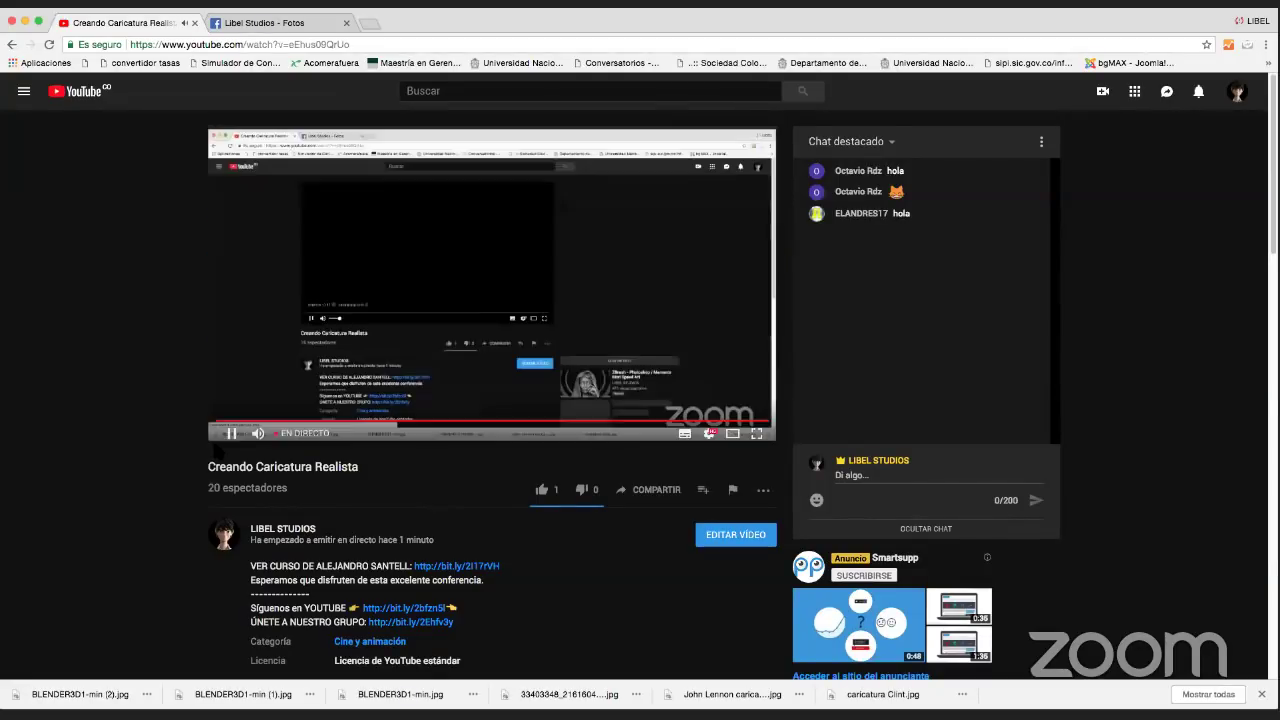
{"action": "left_click", "coordinate": [231, 433]}
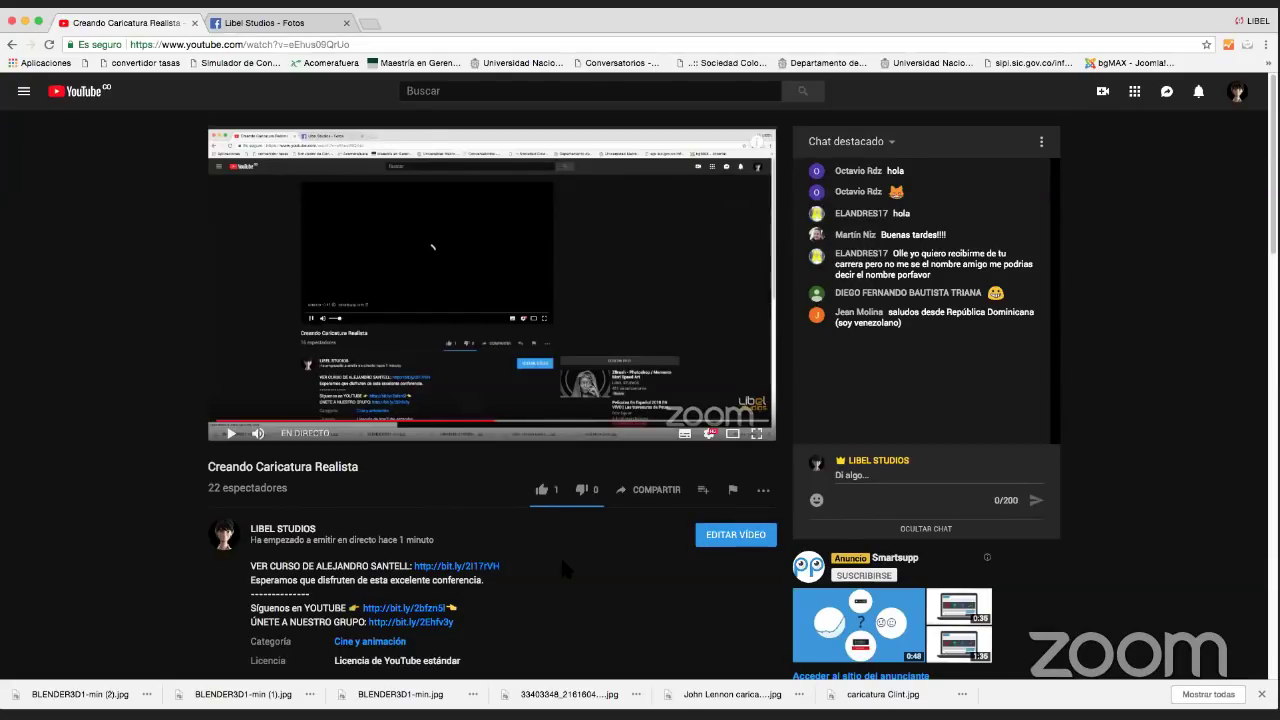
View the first two caricature webinar posters in the Libel Studios Facebook photos, check the YouTube chat and close the photo viewer
{"action": "left_click", "coordinate": [270, 20]}
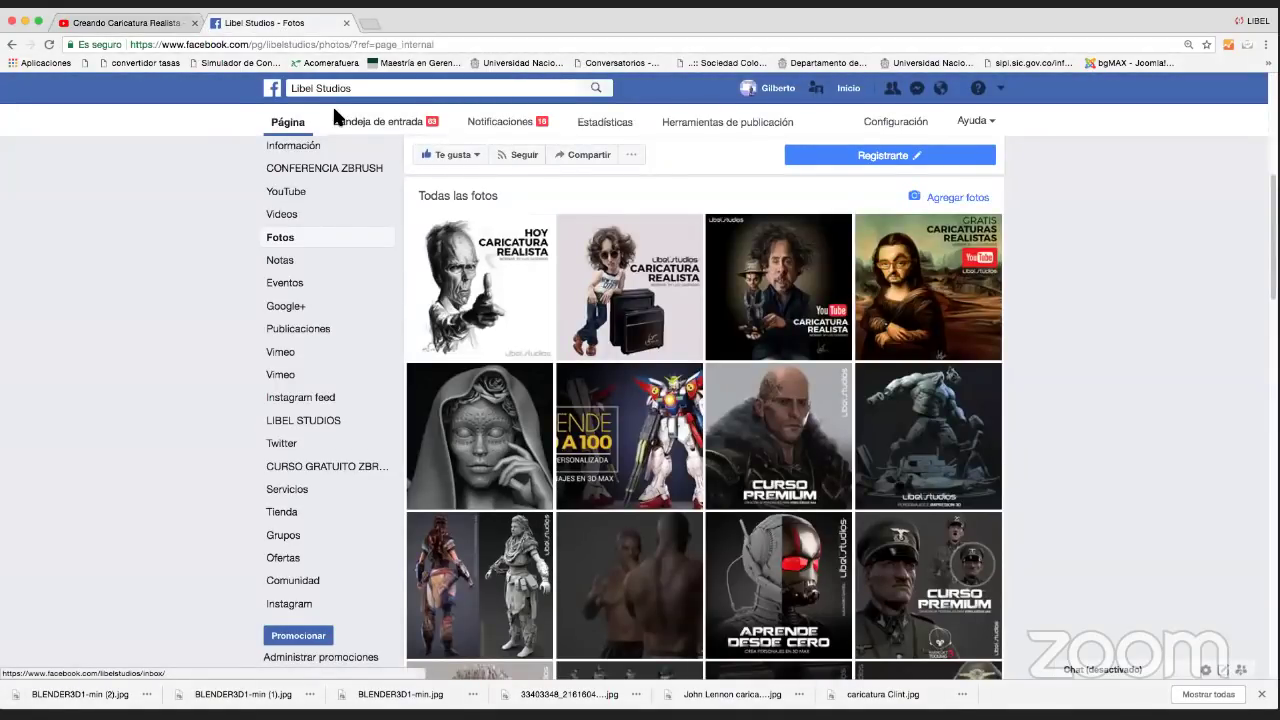
{"action": "mouse_move", "coordinate": [498, 256]}
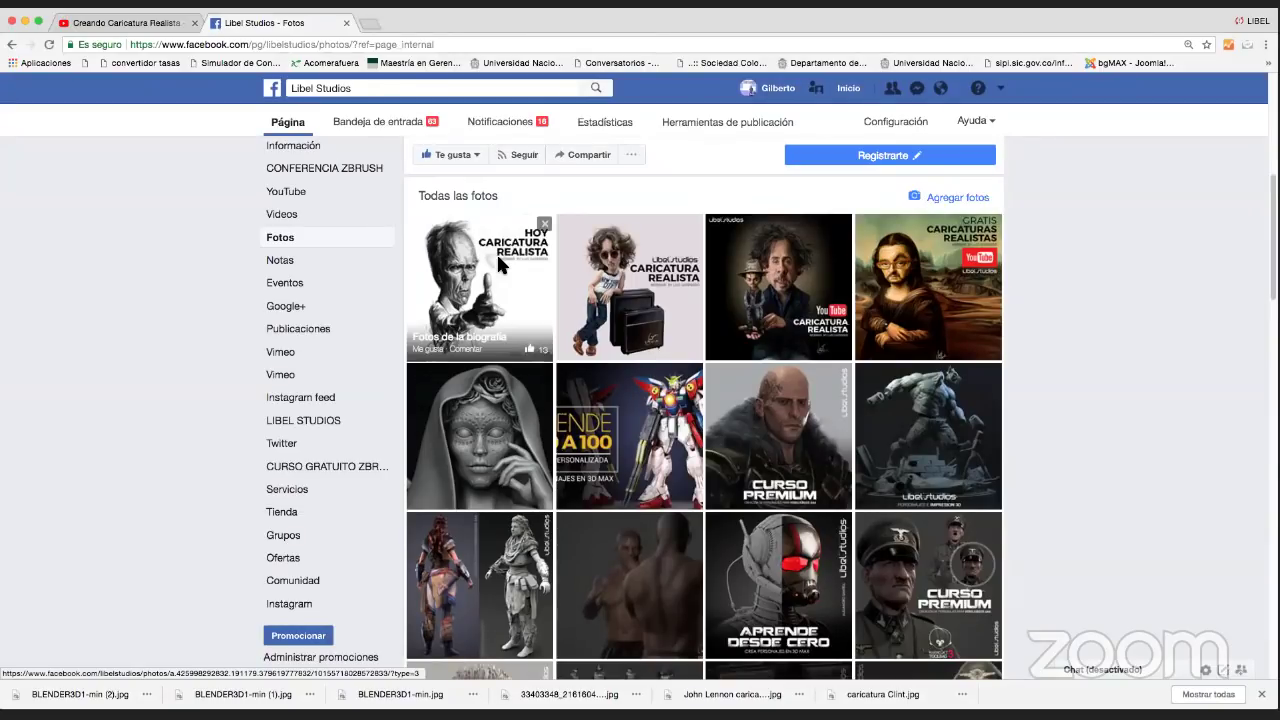
{"action": "left_click", "coordinate": [498, 258]}
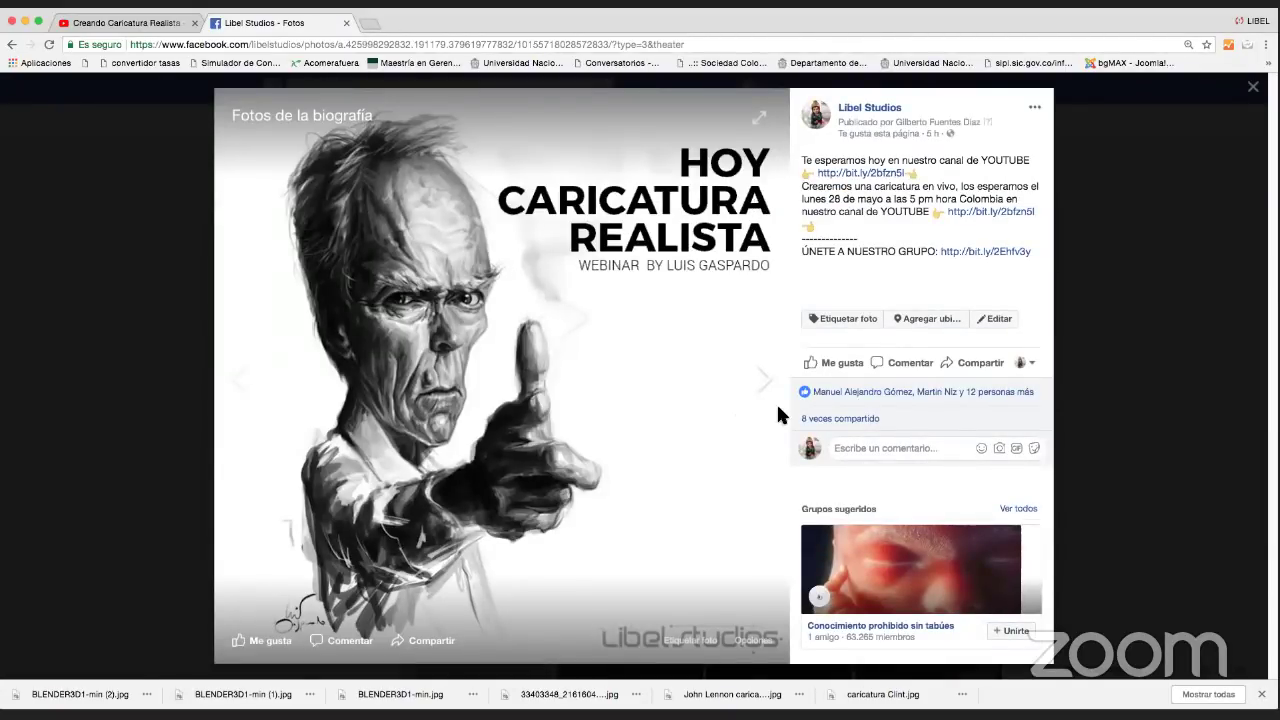
{"action": "left_click", "coordinate": [766, 373]}
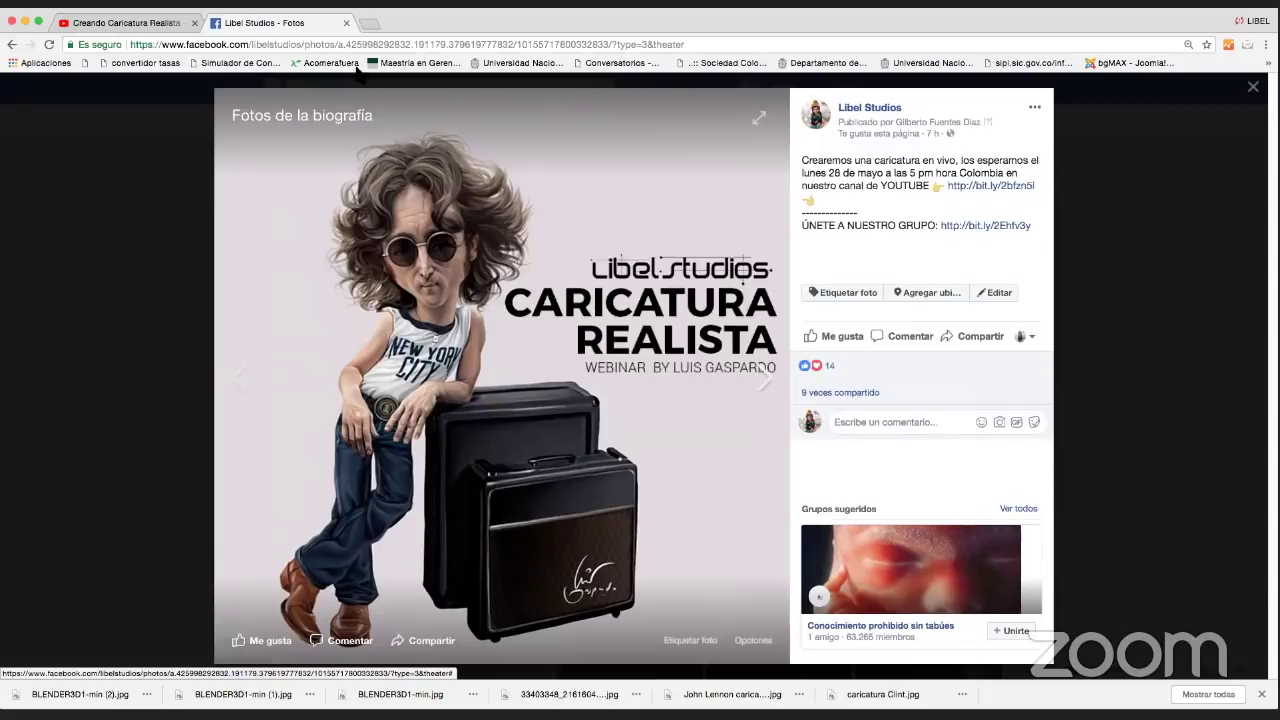
{"action": "left_click", "coordinate": [142, 28]}
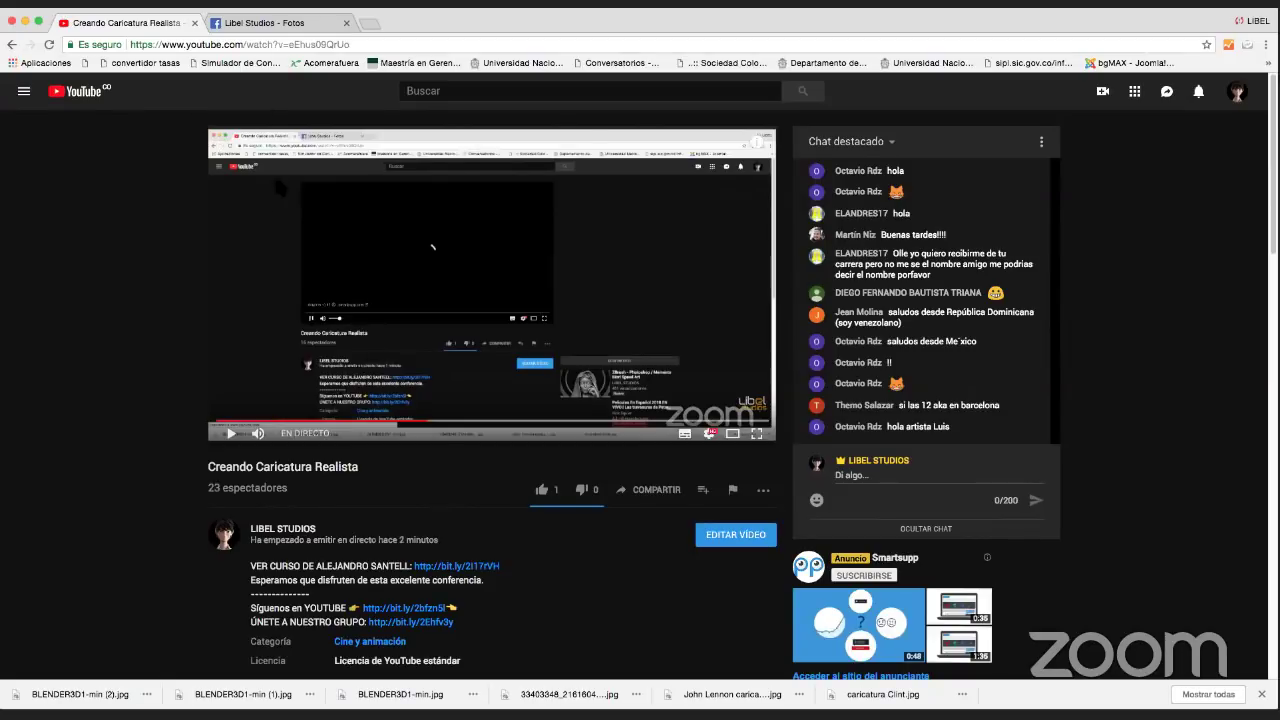
{"action": "left_click", "coordinate": [238, 30]}
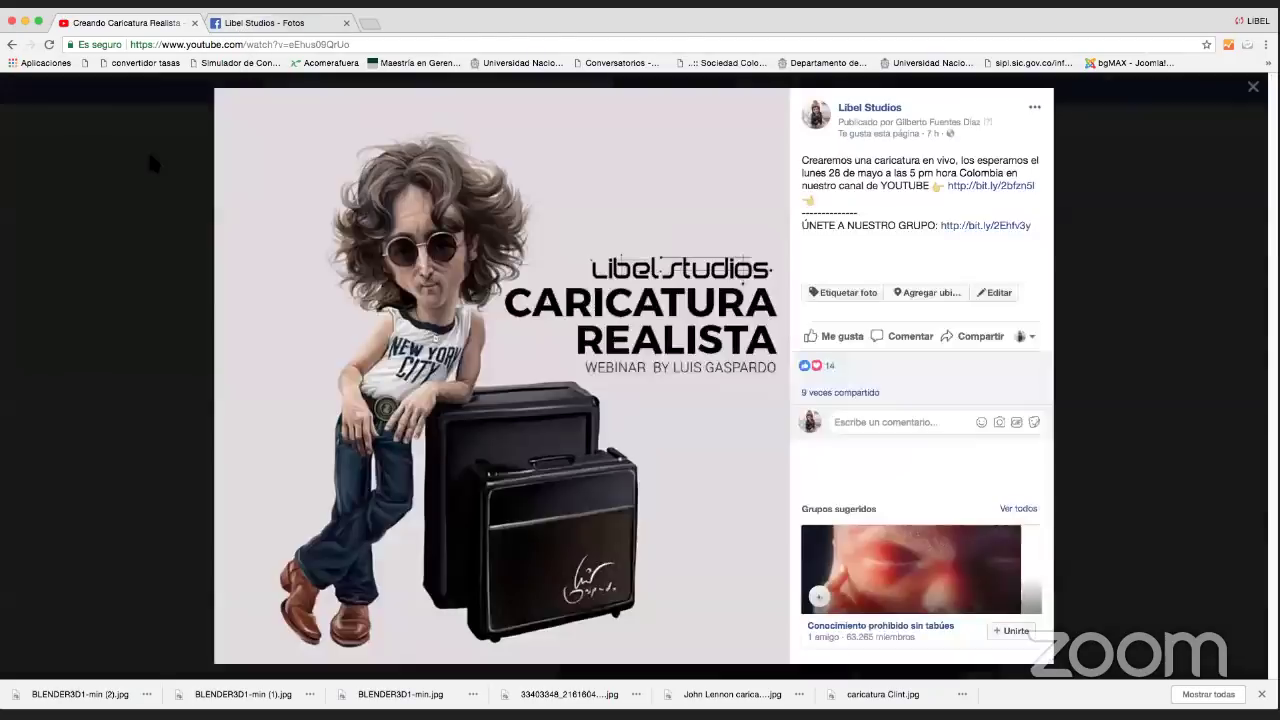
{"action": "left_click", "coordinate": [416, 106]}
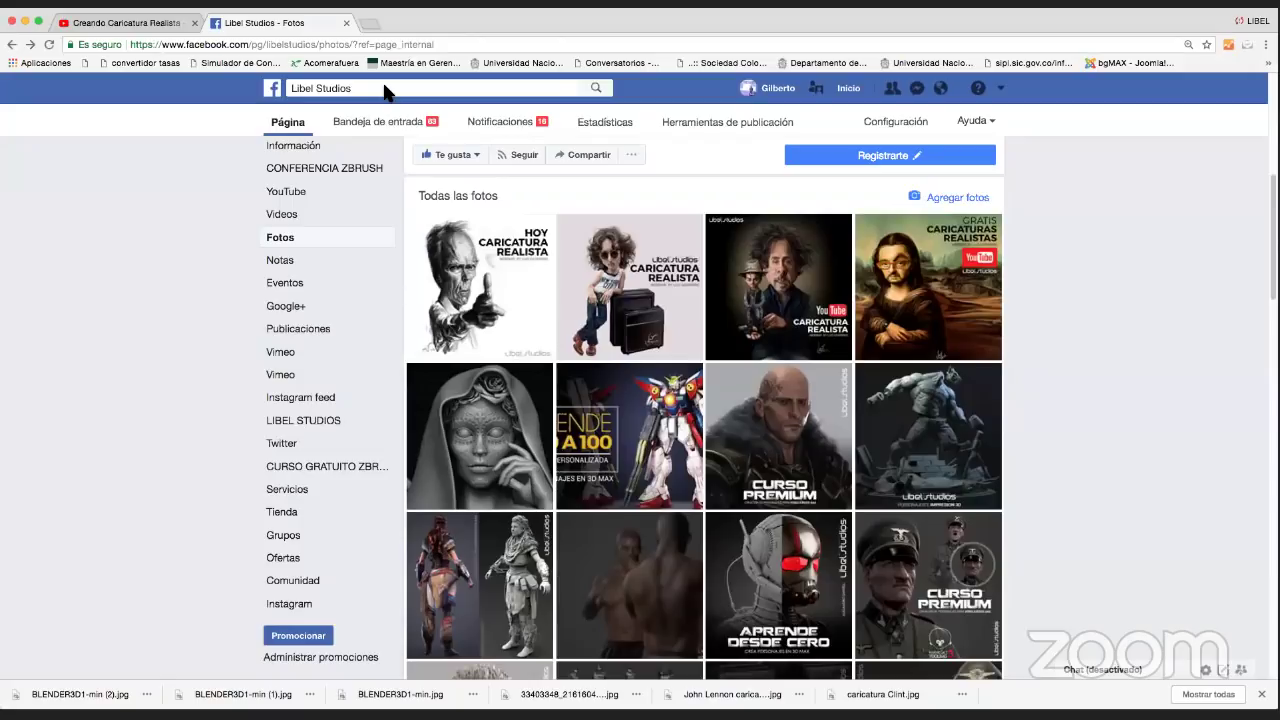
Search Facebook for "creación de personajes para videojuegos y animación", open that group and look through its posts
{"action": "left_click", "coordinate": [384, 90]}
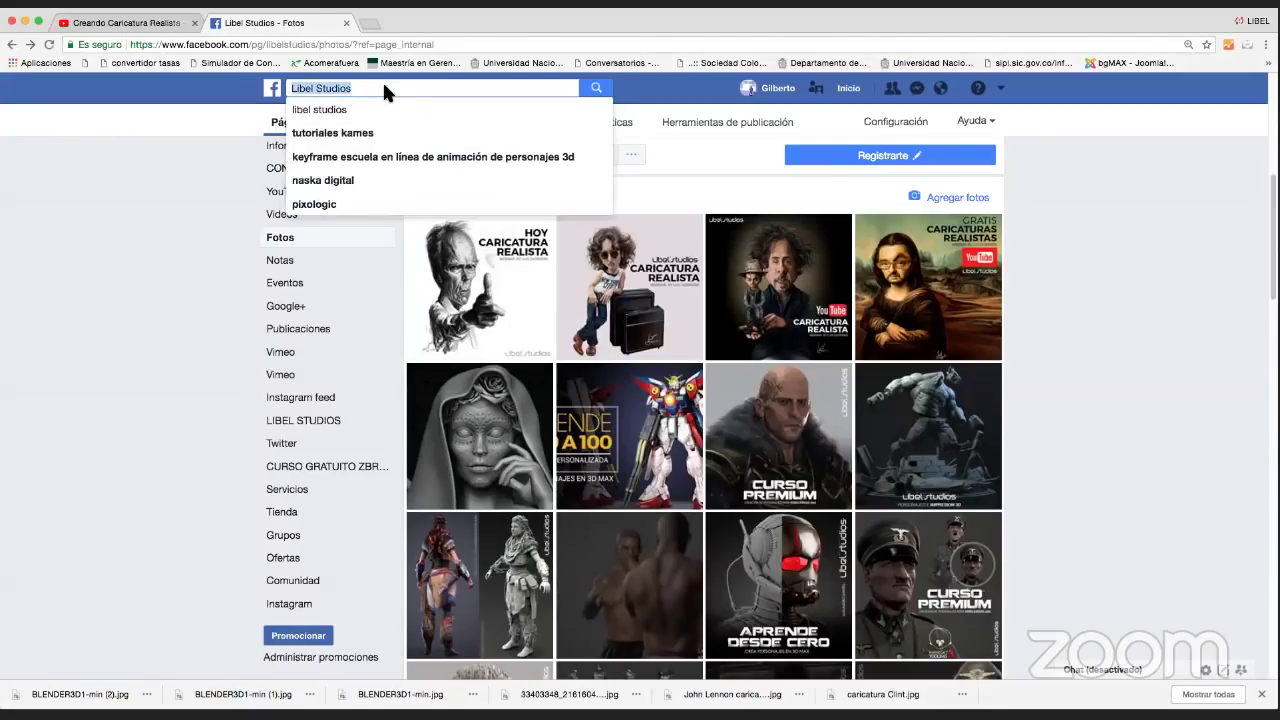
{"action": "type", "text": "pers"}
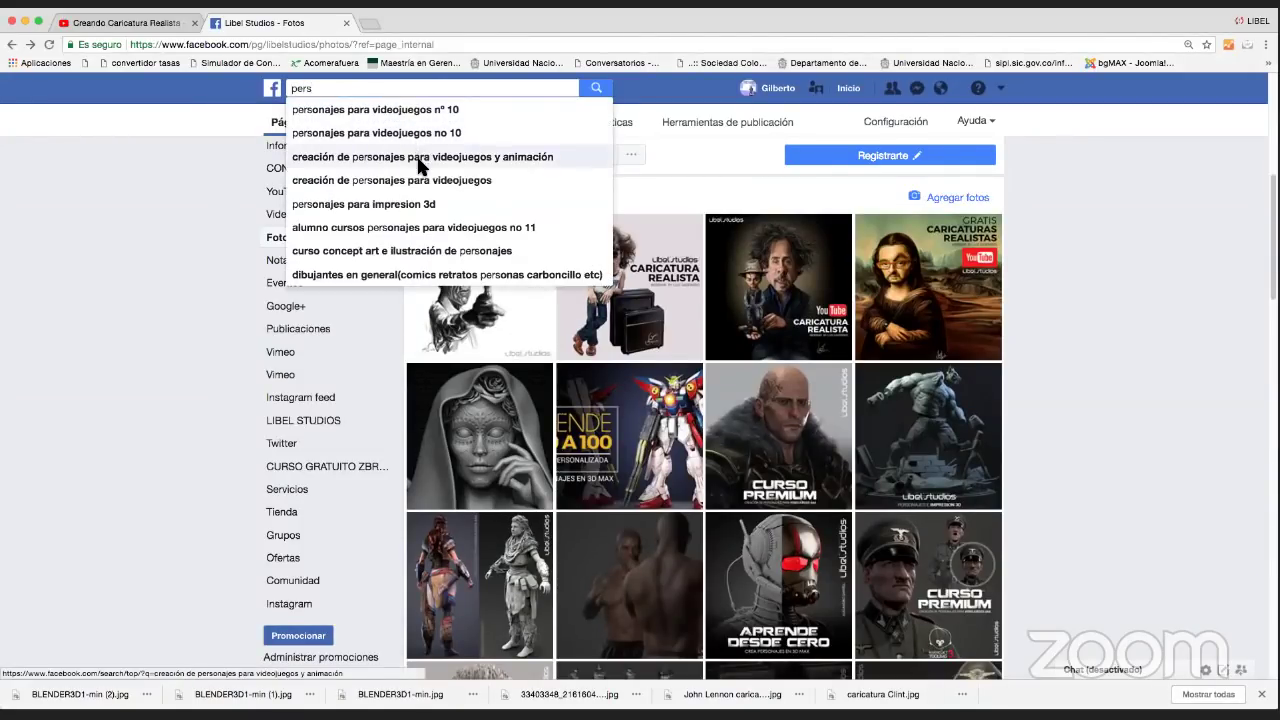
{"action": "left_click", "coordinate": [420, 163]}
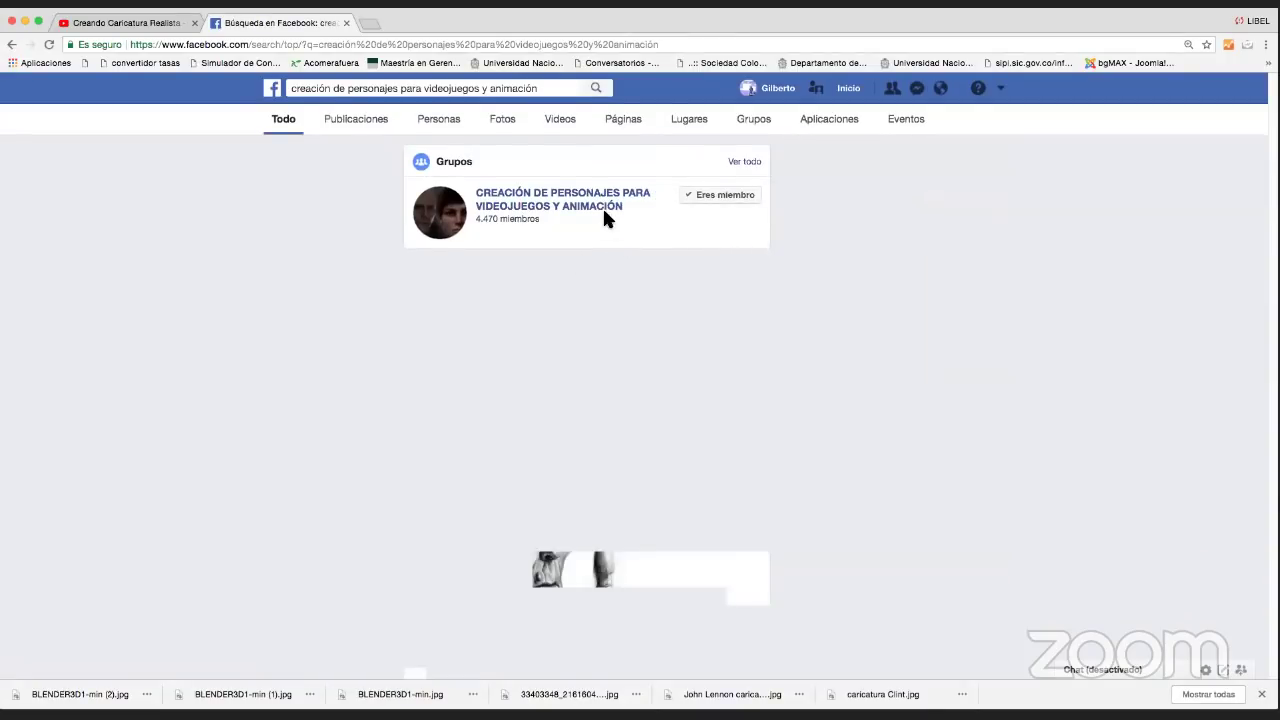
{"action": "left_click", "coordinate": [604, 208]}
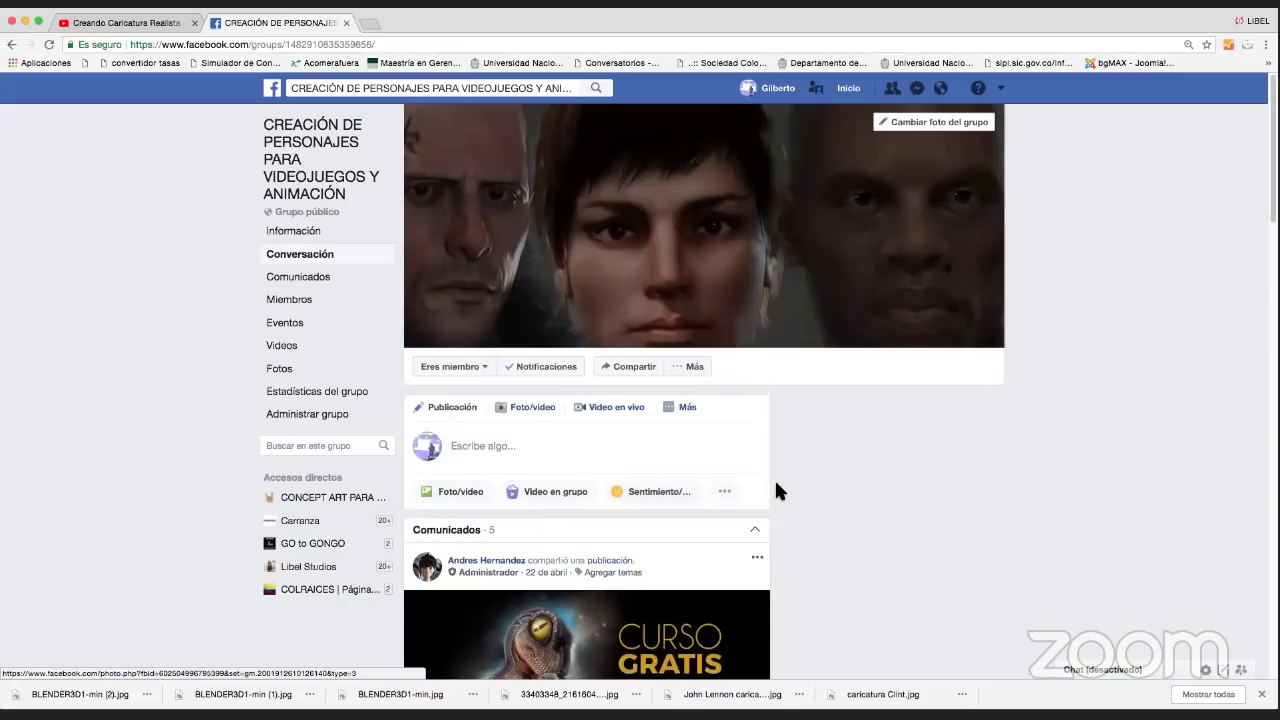
{"action": "scroll", "coordinate": [694, 484], "scroll_direction": "down", "scroll_amount": 2}
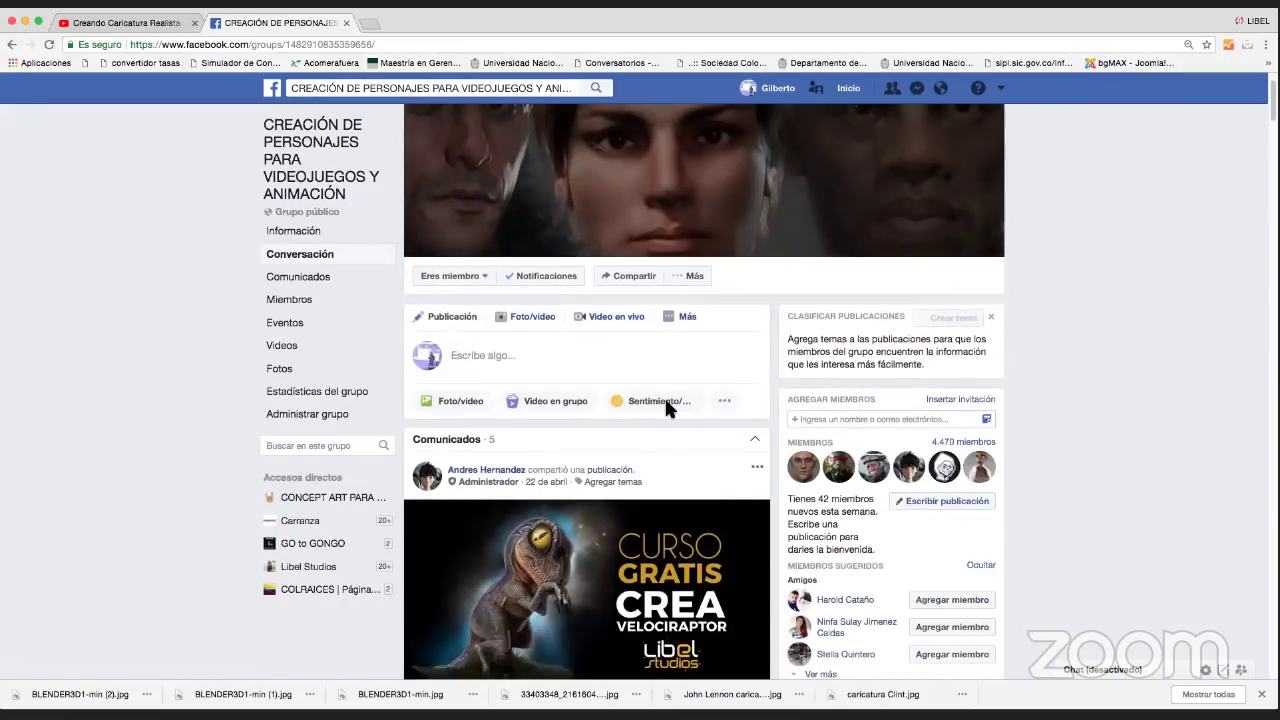
{"action": "scroll", "coordinate": [665, 397], "scroll_direction": "down", "scroll_amount": 10}
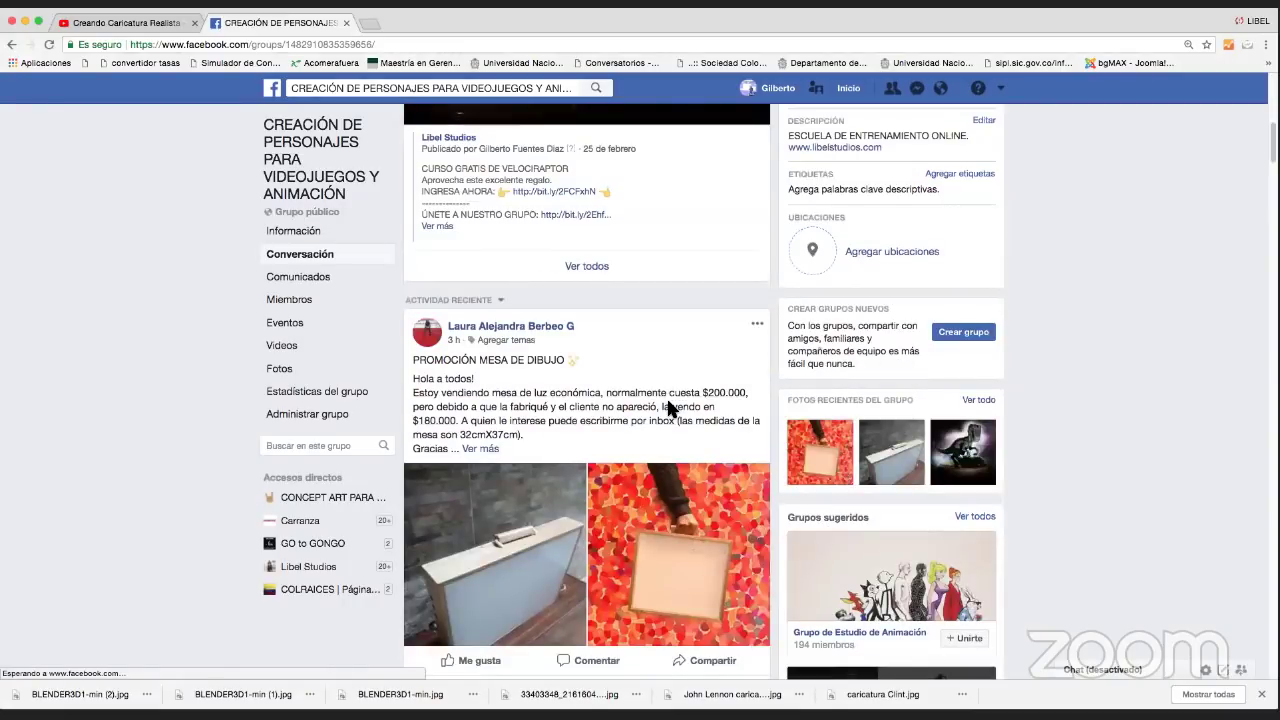
{"action": "scroll", "coordinate": [525, 314], "scroll_direction": "up", "scroll_amount": 2}
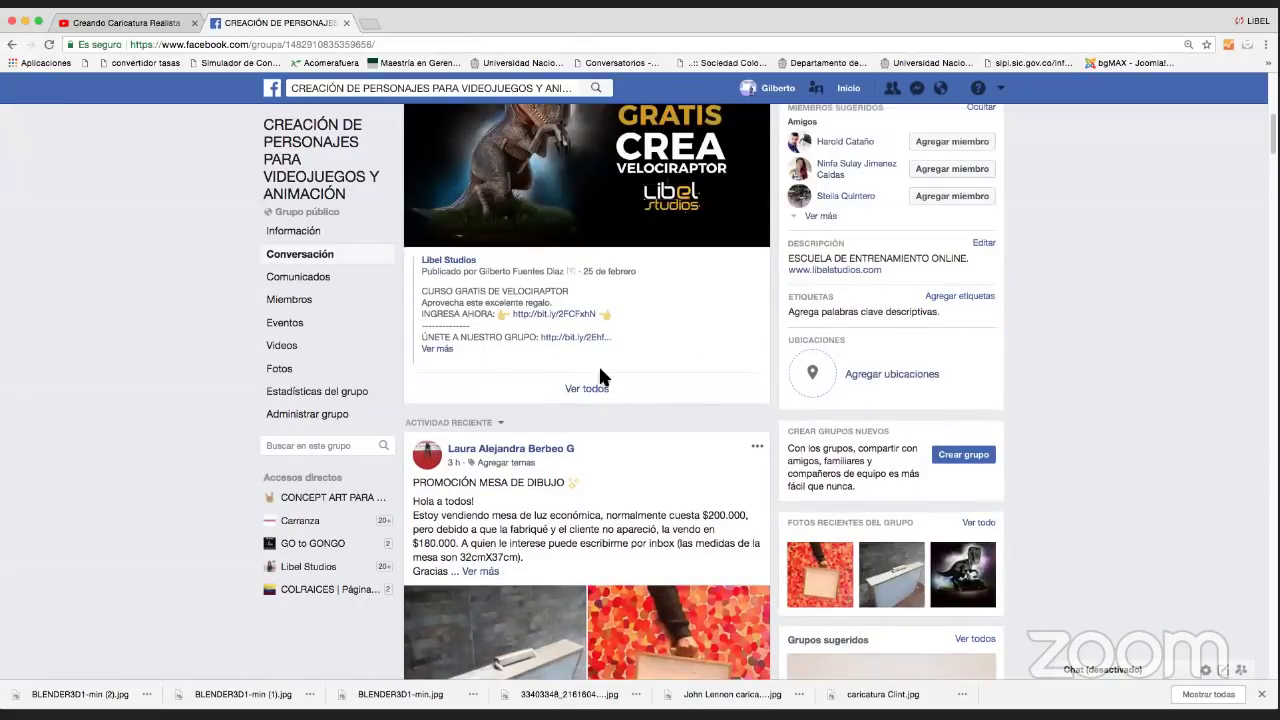
{"action": "scroll", "coordinate": [548, 385], "scroll_direction": "up", "scroll_amount": 4}
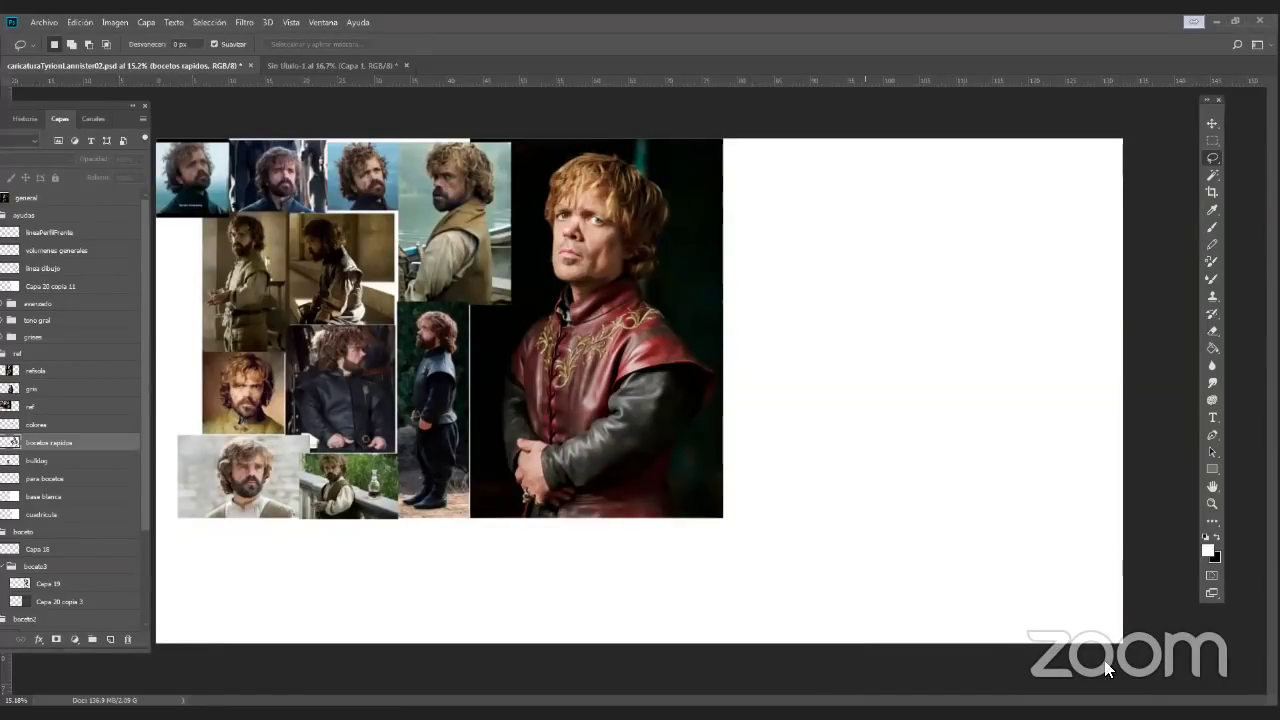
In Photoshop, move the Layers panel below the reference photos in caricaturaTyrionLannister02.psd and enlarge the view of the collage
{"action": "left_click_drag", "start_coordinate": [104, 106], "coordinate": [170, 584]}
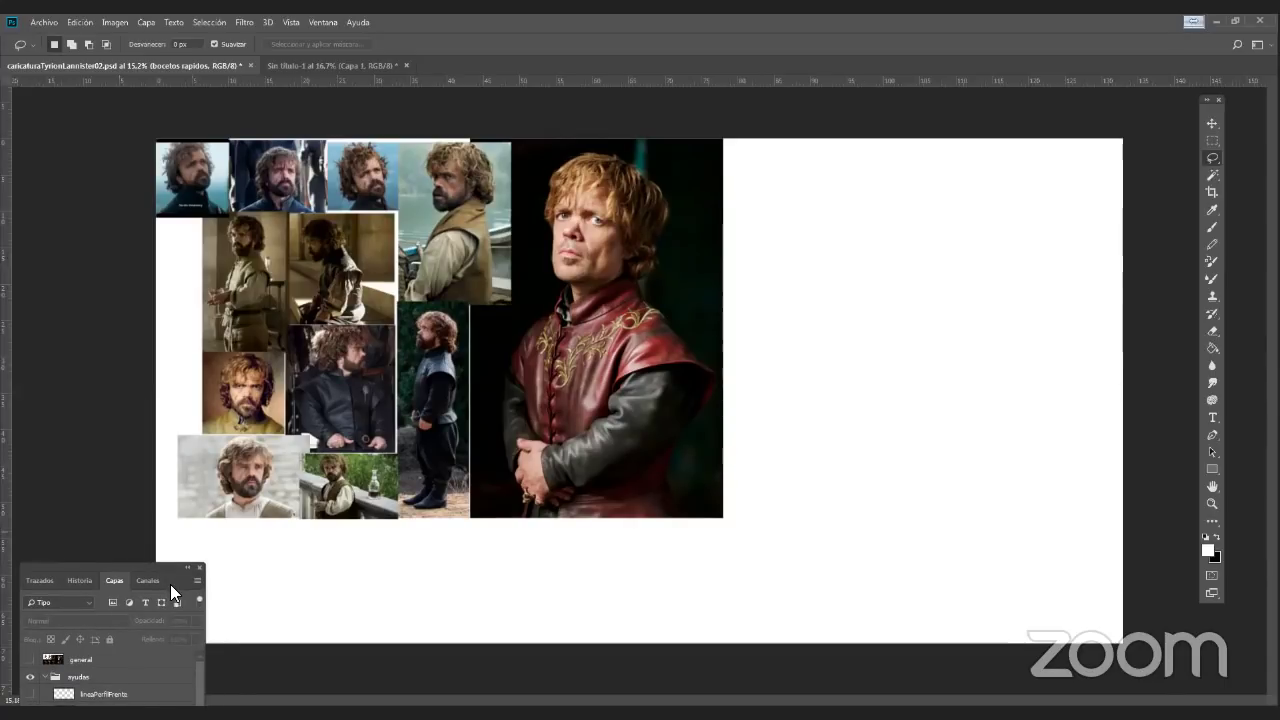
{"action": "left_click", "coordinate": [1212, 504]}
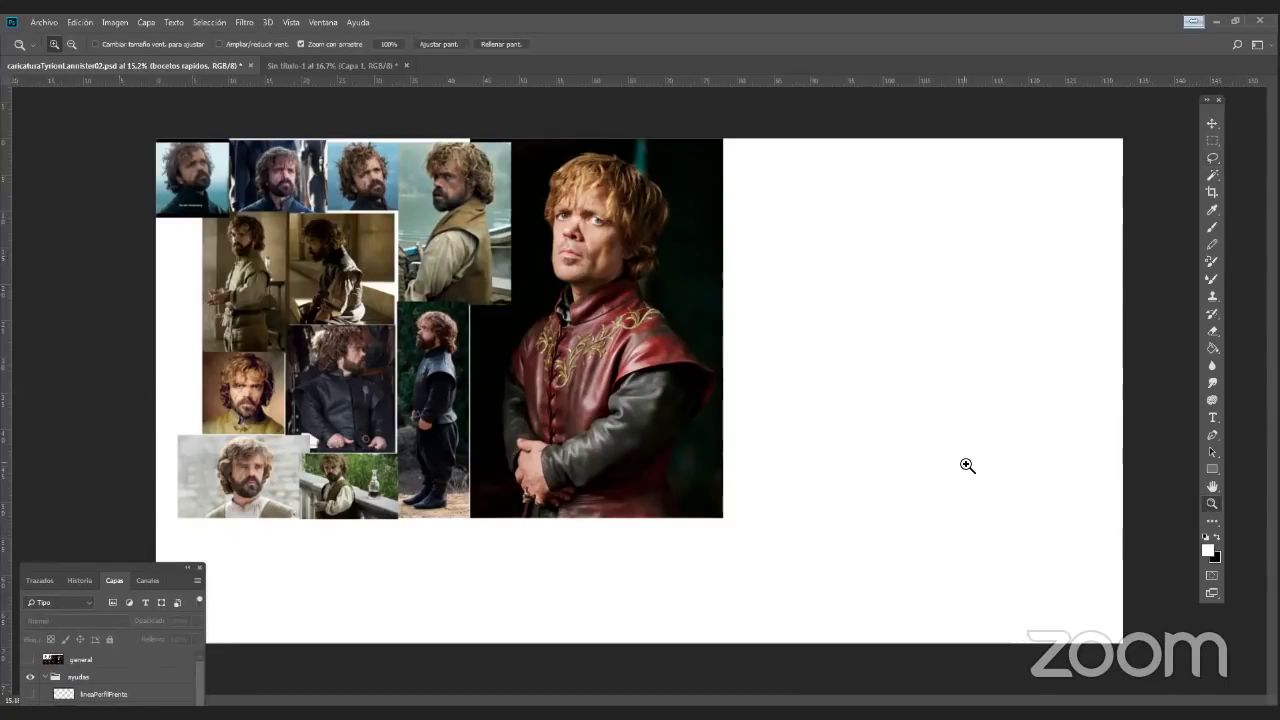
{"action": "left_click", "coordinate": [820, 374]}
{"action": "left_click_drag", "start_coordinate": [820, 374], "coordinate": [897, 279]}
{"action": "key", "text": "space"}
{"action": "left_click_drag", "start_coordinate": [899, 283], "coordinate": [923, 329]}
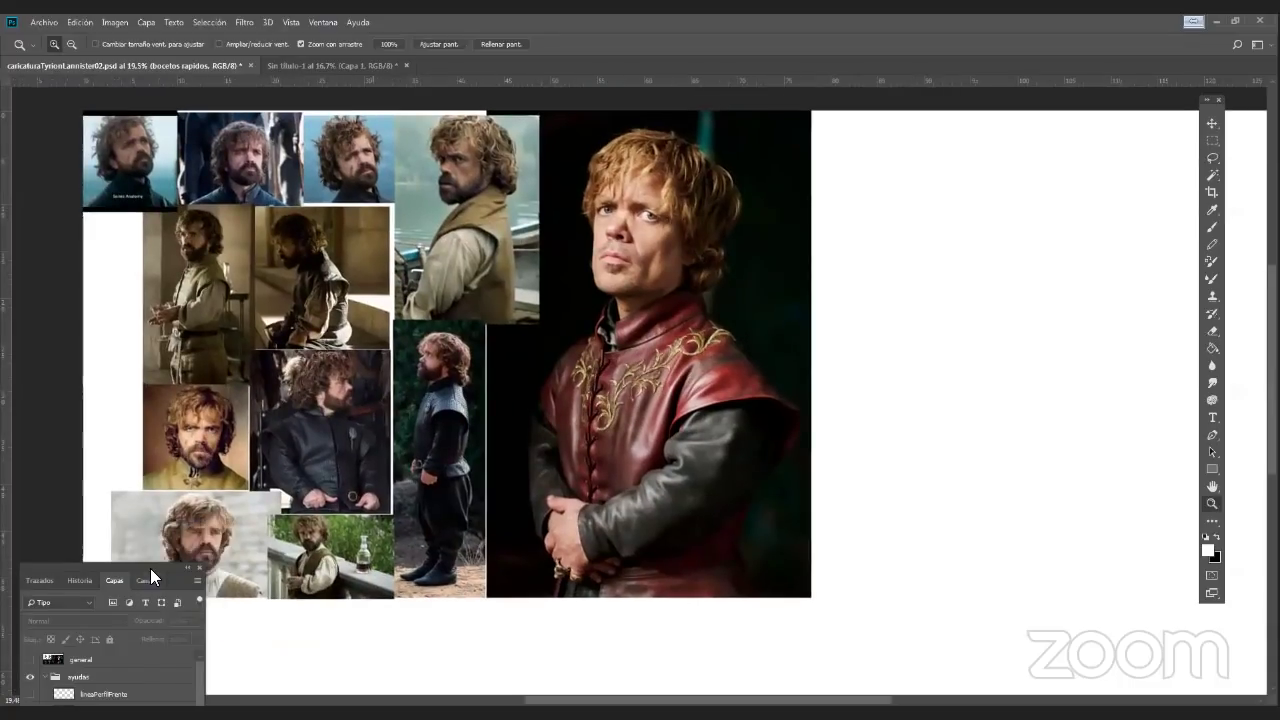
{"action": "left_click_drag", "start_coordinate": [150, 568], "coordinate": [138, 620]}
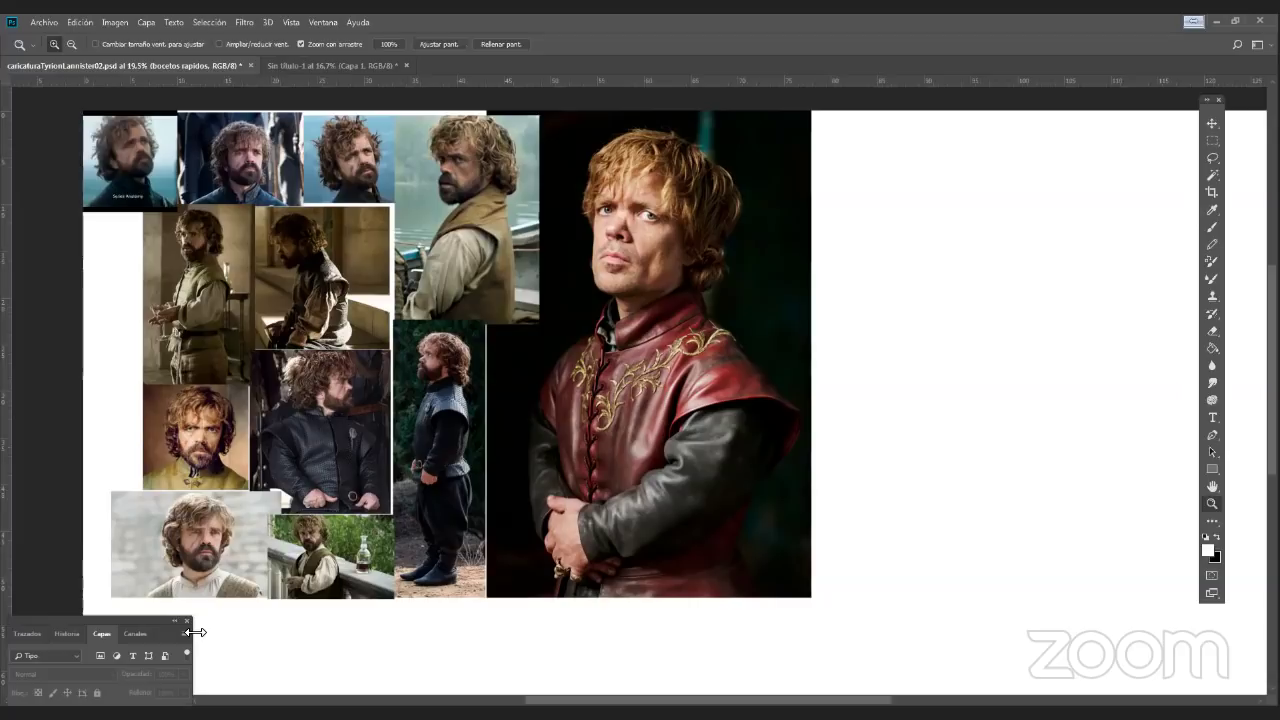
Examine the Tyrion Lannister reference photos, comparing the large portrait with the smaller face and full-body shots
{"action": "key", "text": "alt"}
{"action": "scroll", "coordinate": [897, 387], "scroll_direction": "up", "scroll_amount": 2}
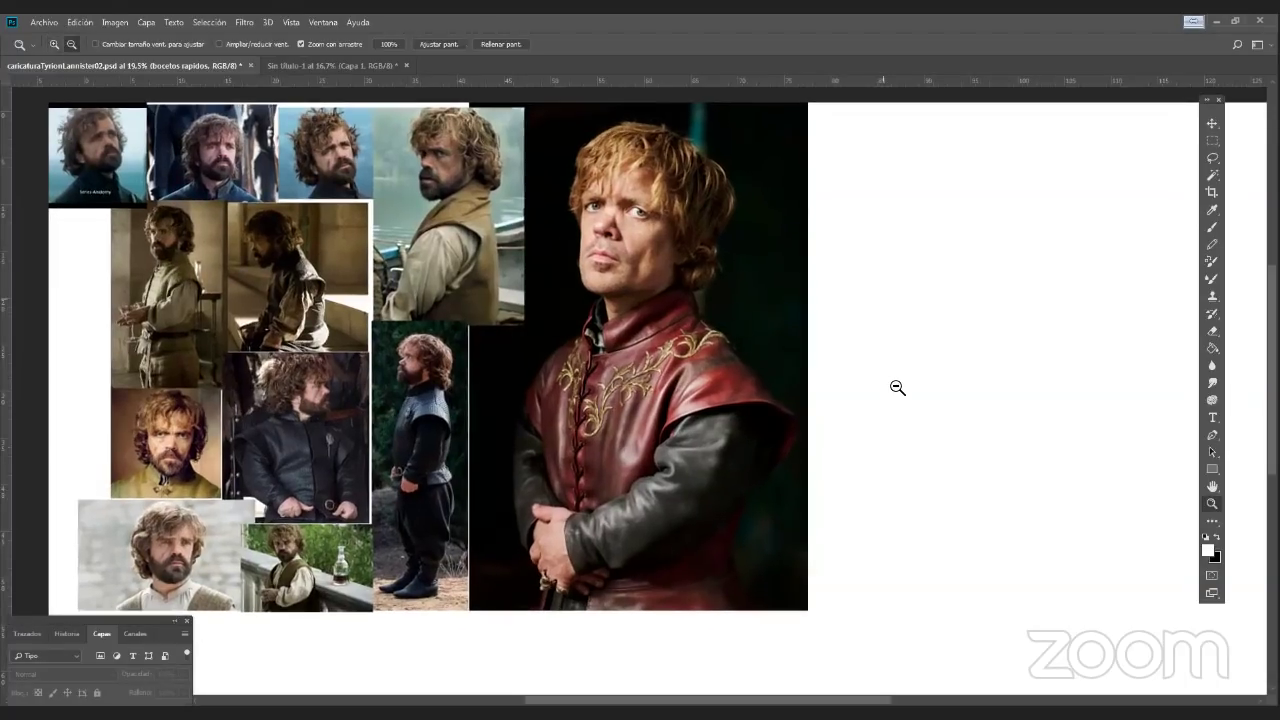
{"action": "scroll", "coordinate": [888, 310], "scroll_direction": "up", "scroll_amount": 3}
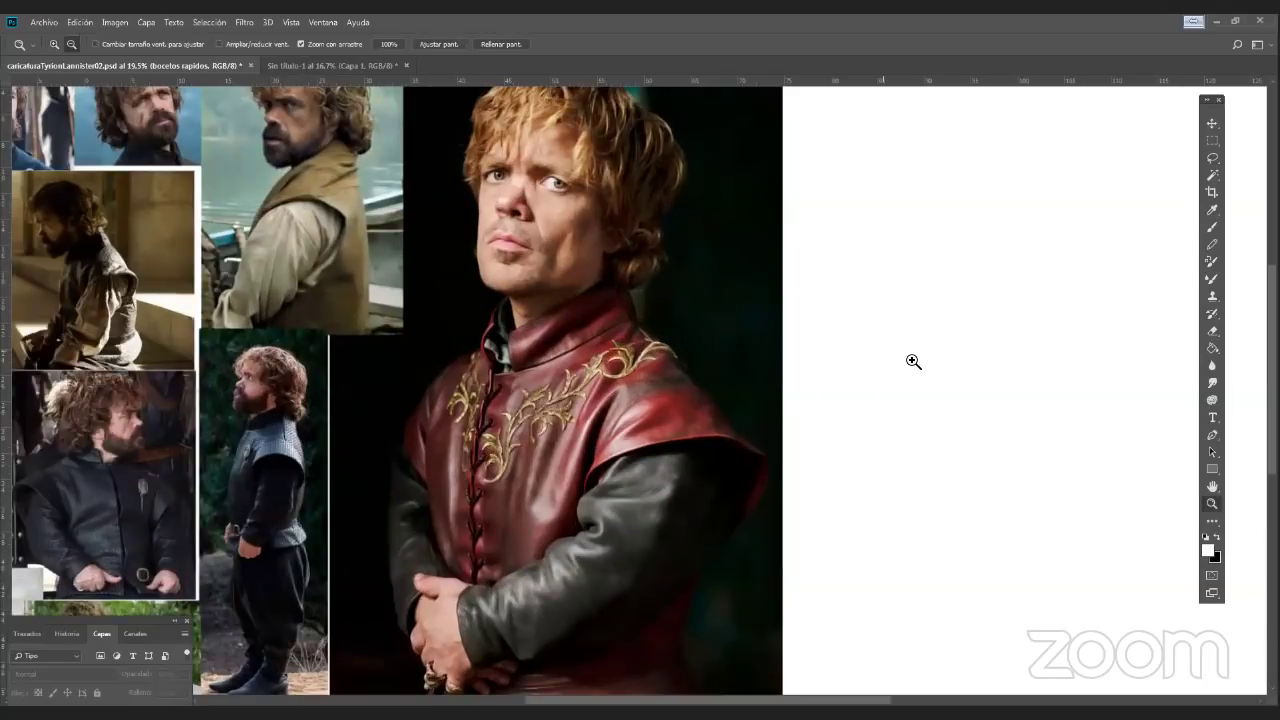
{"action": "scroll", "coordinate": [910, 358], "scroll_direction": "down", "scroll_amount": 1}
{"action": "scroll", "coordinate": [930, 380], "scroll_direction": "down", "scroll_amount": 1}
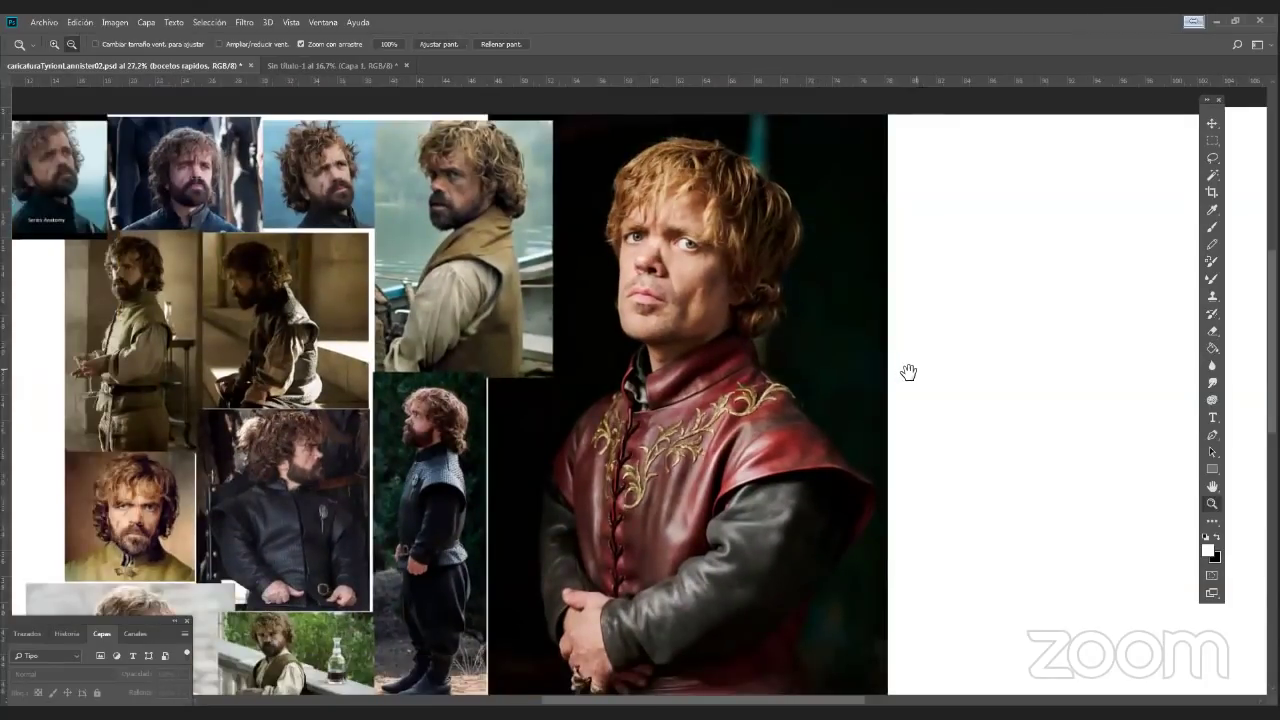
{"action": "scroll", "coordinate": [912, 381], "scroll_direction": "down", "scroll_amount": 1}
{"action": "scroll", "coordinate": [917, 408], "scroll_direction": "down", "scroll_amount": 1}
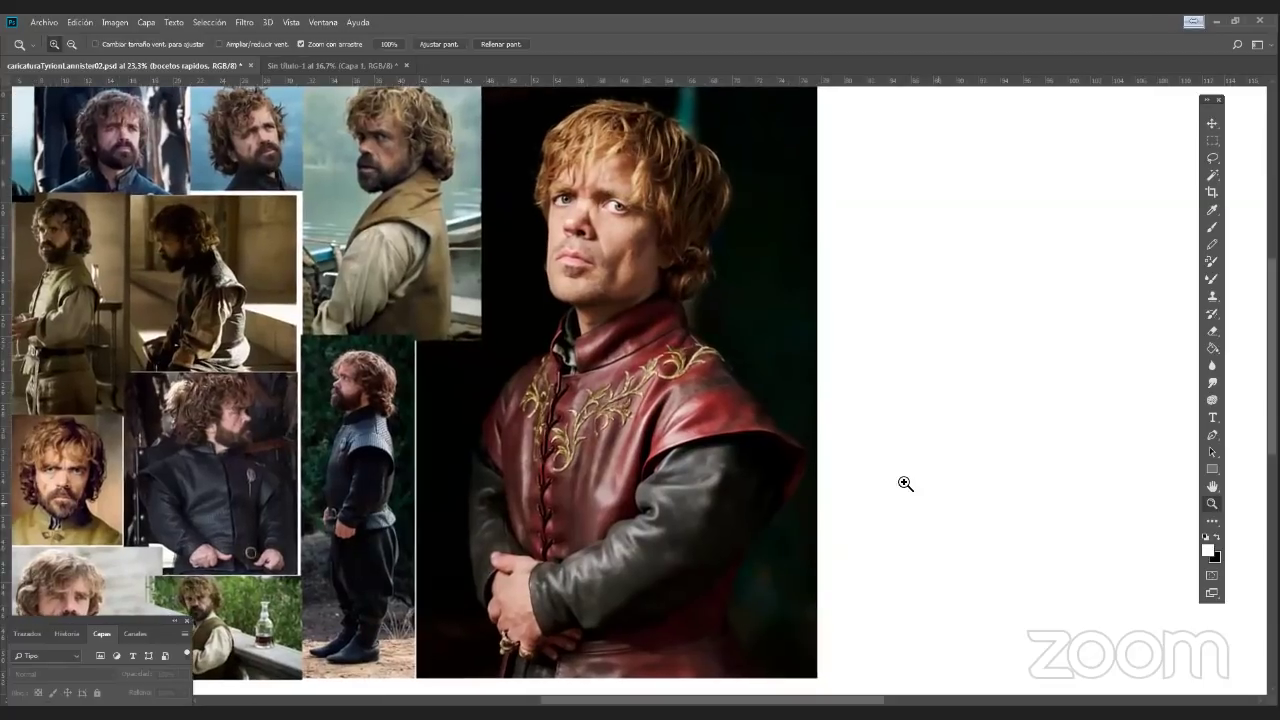
{"action": "scroll", "coordinate": [922, 398], "scroll_direction": "up", "scroll_amount": 1}
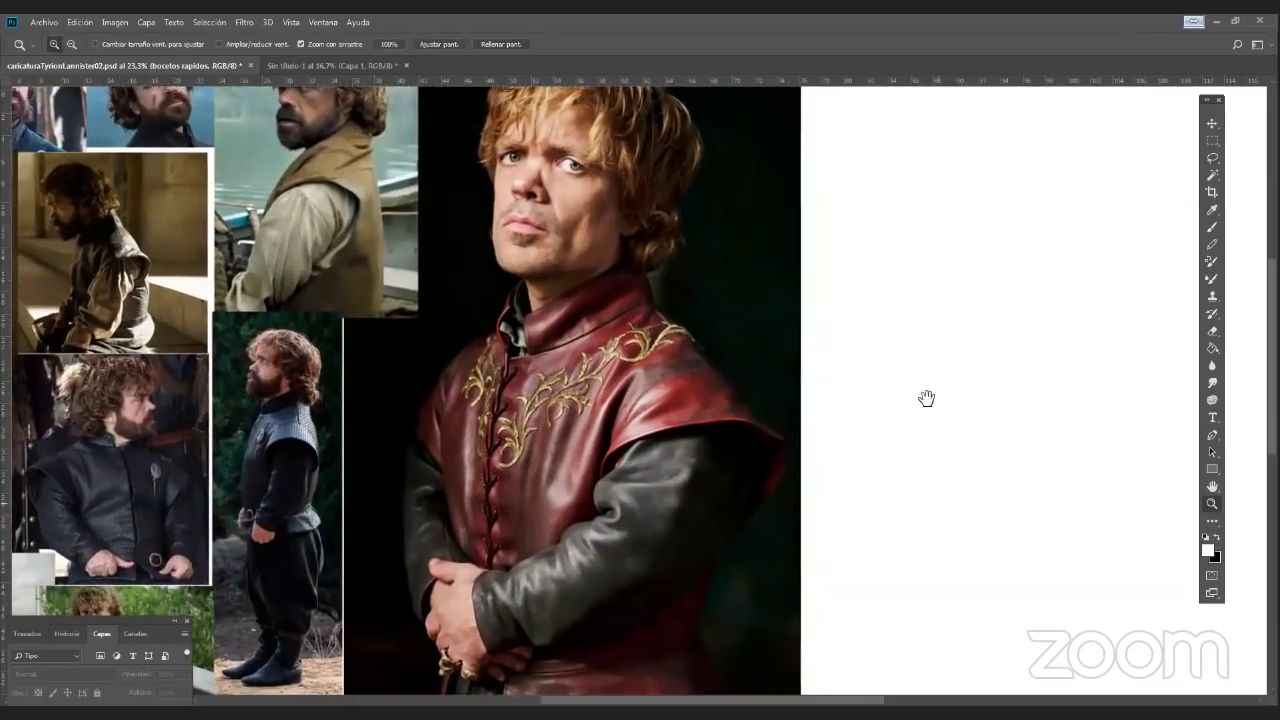
{"action": "scroll", "coordinate": [1058, 399], "scroll_direction": "down", "scroll_amount": 1}
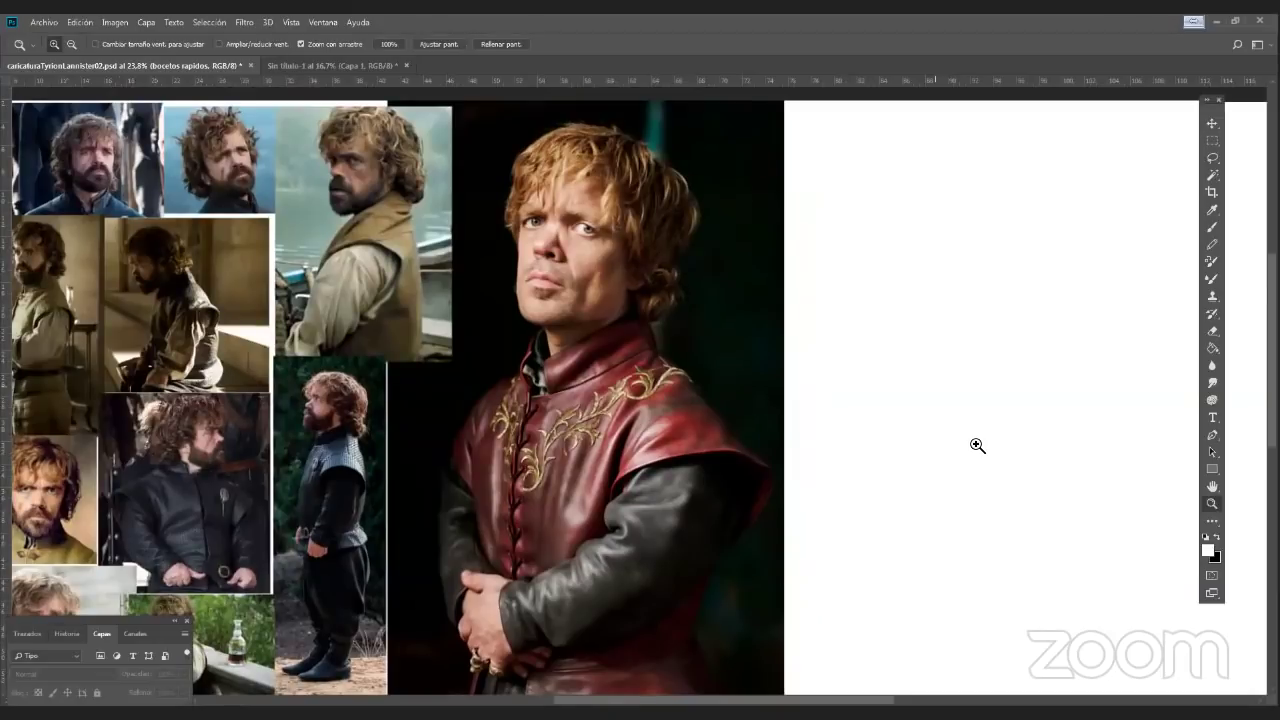
{"action": "scroll", "coordinate": [977, 445], "scroll_direction": "left", "scroll_amount": 3}
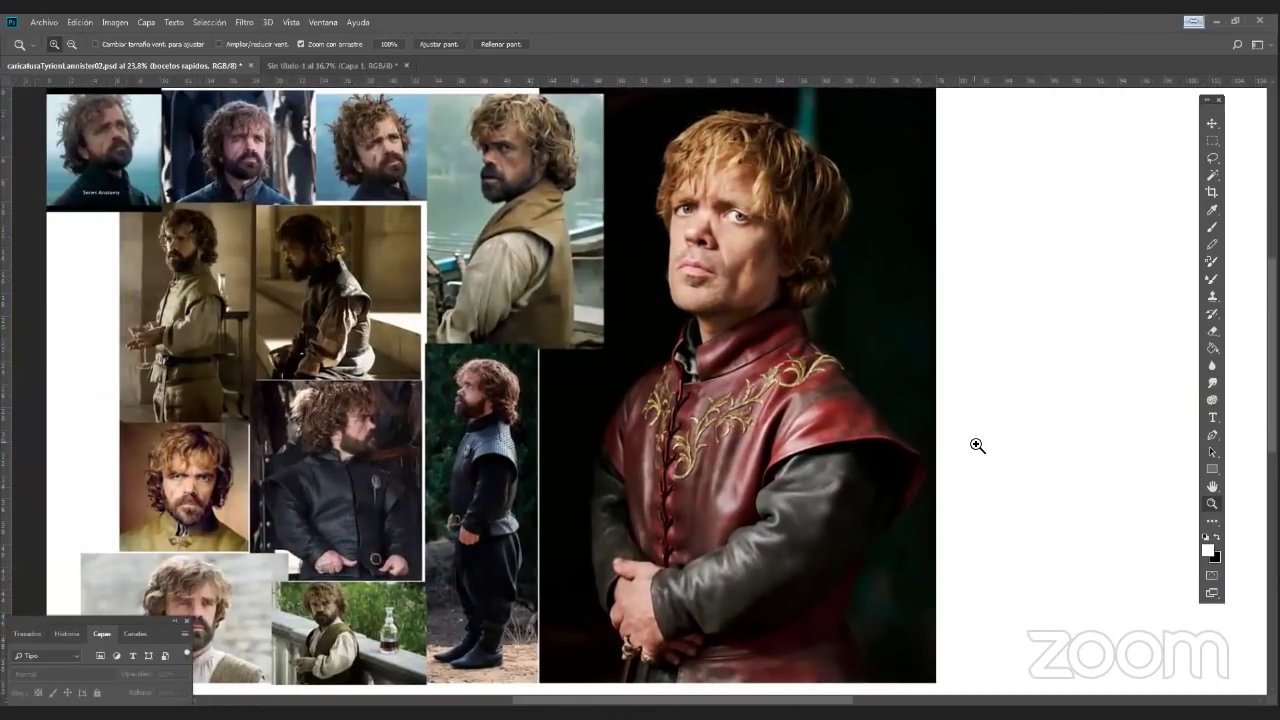
Make the "general" layer visible and fit the caricature process overview on screen, with the Layers panel moved out of its way
{"action": "left_click_drag", "start_coordinate": [190, 620], "coordinate": [1055, 233]}
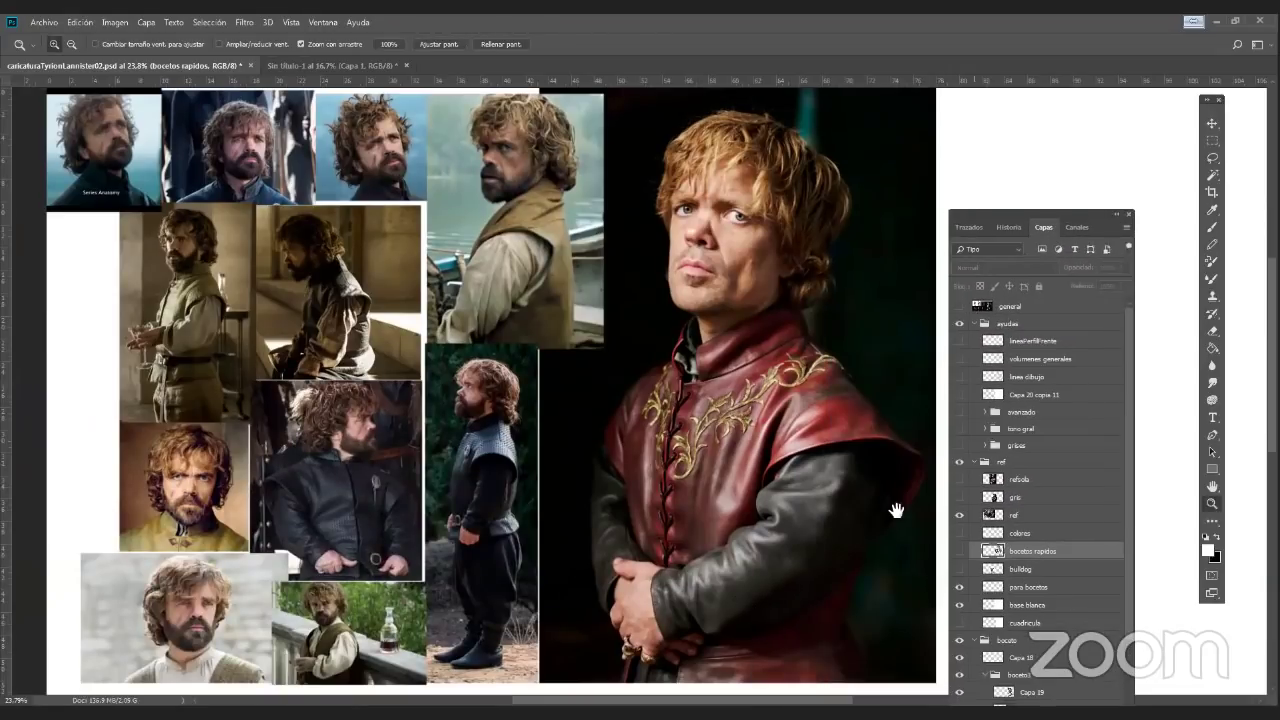
{"action": "left_click", "coordinate": [959, 306]}
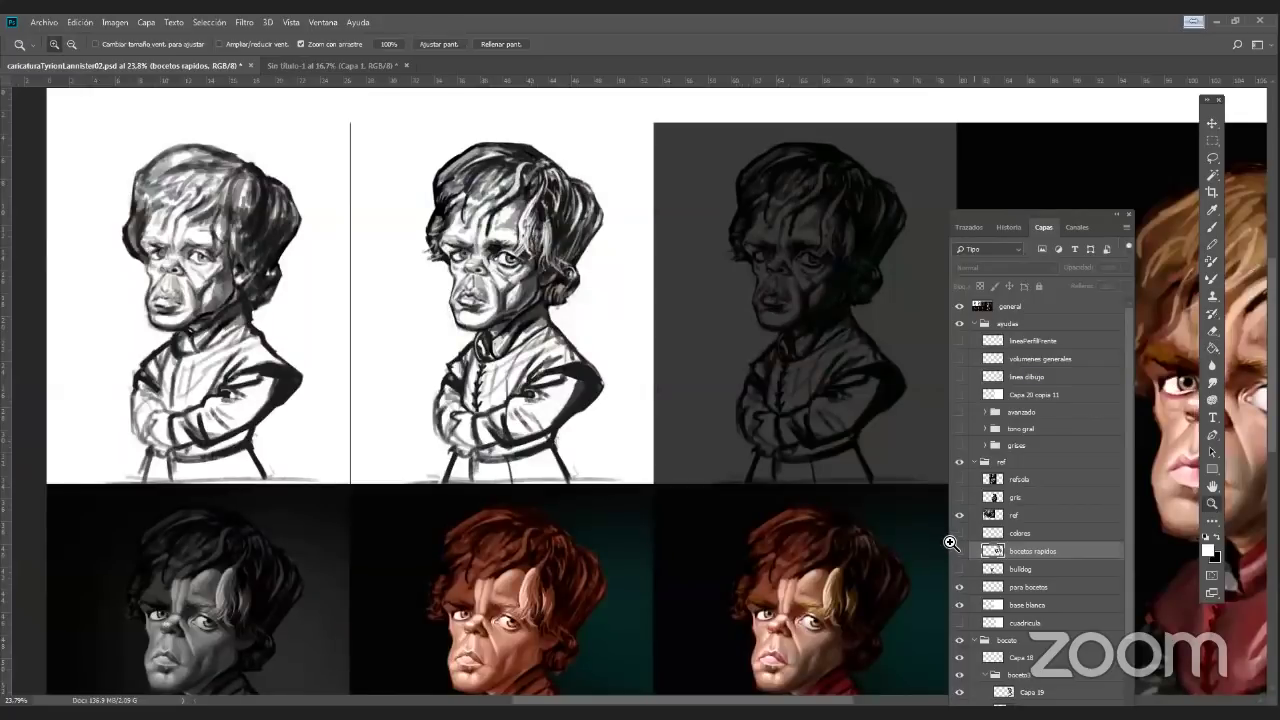
{"action": "left_click_drag", "start_coordinate": [894, 514], "coordinate": [869, 431]}
{"action": "left_click_drag", "start_coordinate": [1045, 231], "coordinate": [619, 667]}
{"action": "key", "text": "ctrl+0"}
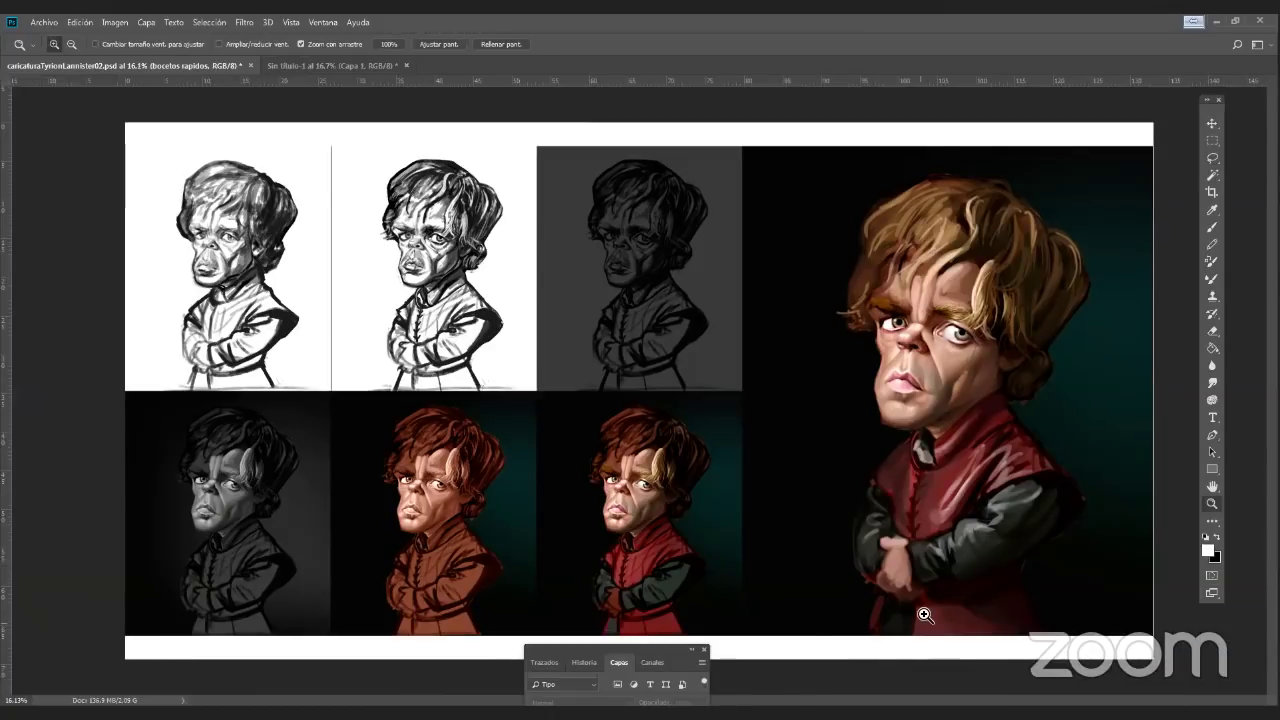
{"action": "left_click_drag", "start_coordinate": [862, 567], "coordinate": [988, 615]}
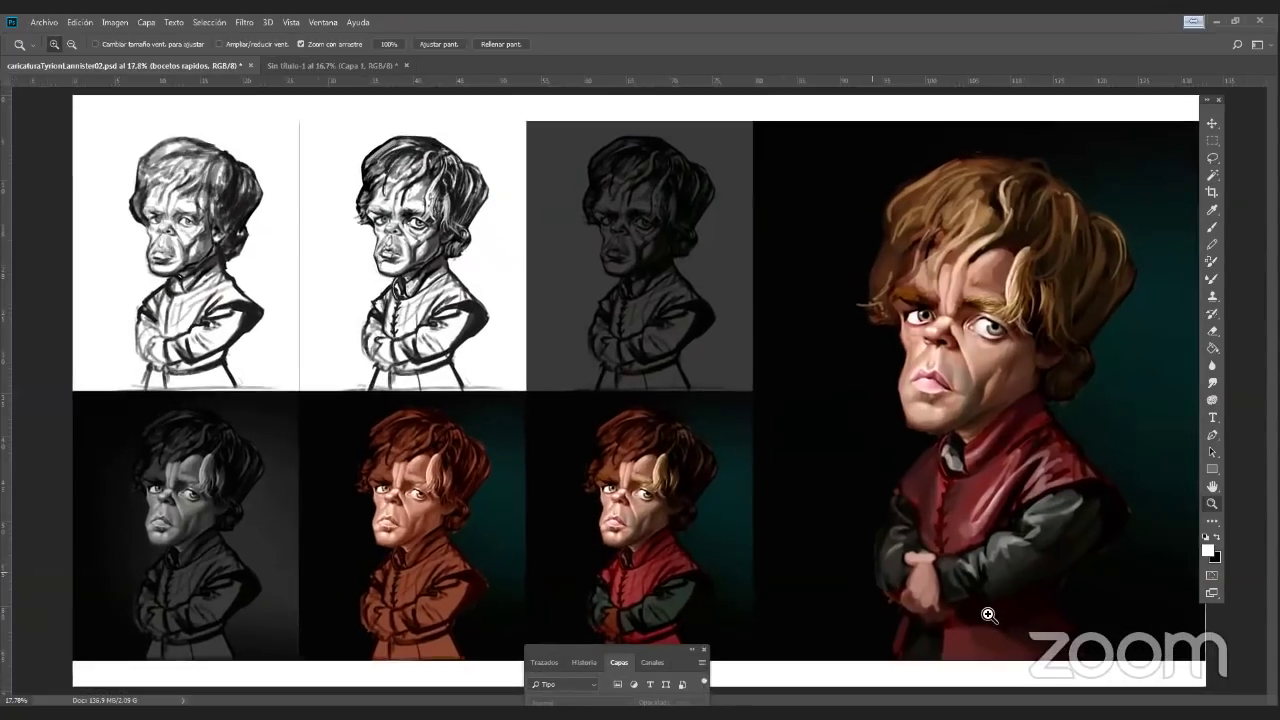
Hide the "general" layer to bring back the reference collage, and move the Layers panel below the photos
{"action": "left_click_drag", "start_coordinate": [660, 646], "coordinate": [970, 608]}
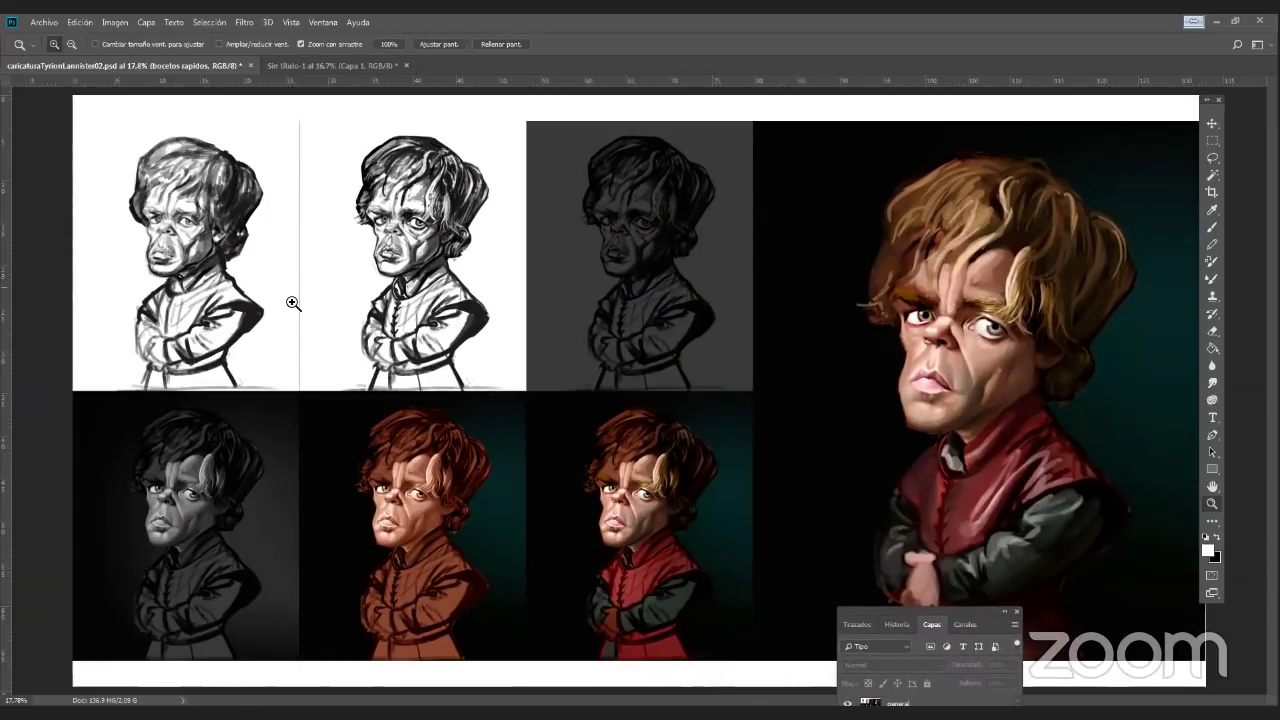
{"action": "left_click", "coordinate": [298, 311]}
{"action": "left_click_drag", "start_coordinate": [298, 311], "coordinate": [894, 328]}
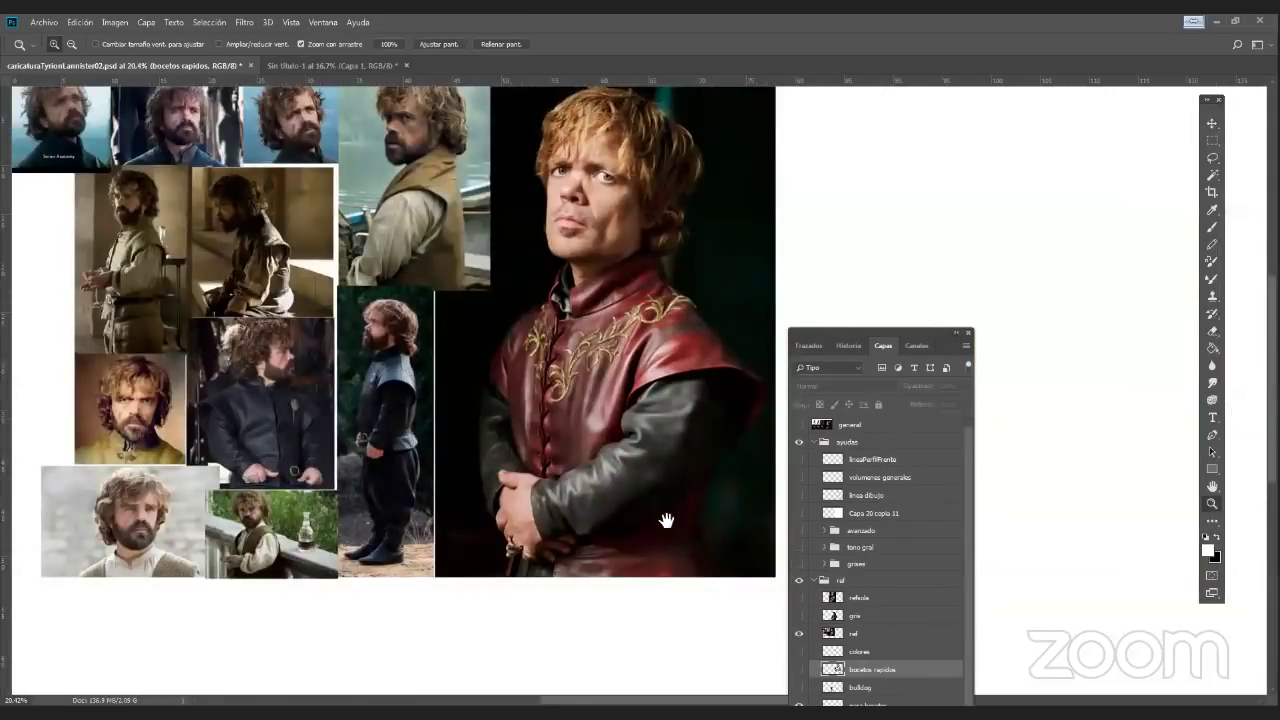
{"action": "left_click_drag", "start_coordinate": [668, 520], "coordinate": [735, 600]}
{"action": "mouse_move", "coordinate": [900, 330]}
{"action": "left_mouse_down"}
{"action": "mouse_move", "coordinate": [1018, 592]}
{"action": "mouse_move", "coordinate": [1032, 594]}
{"action": "left_mouse_up"}
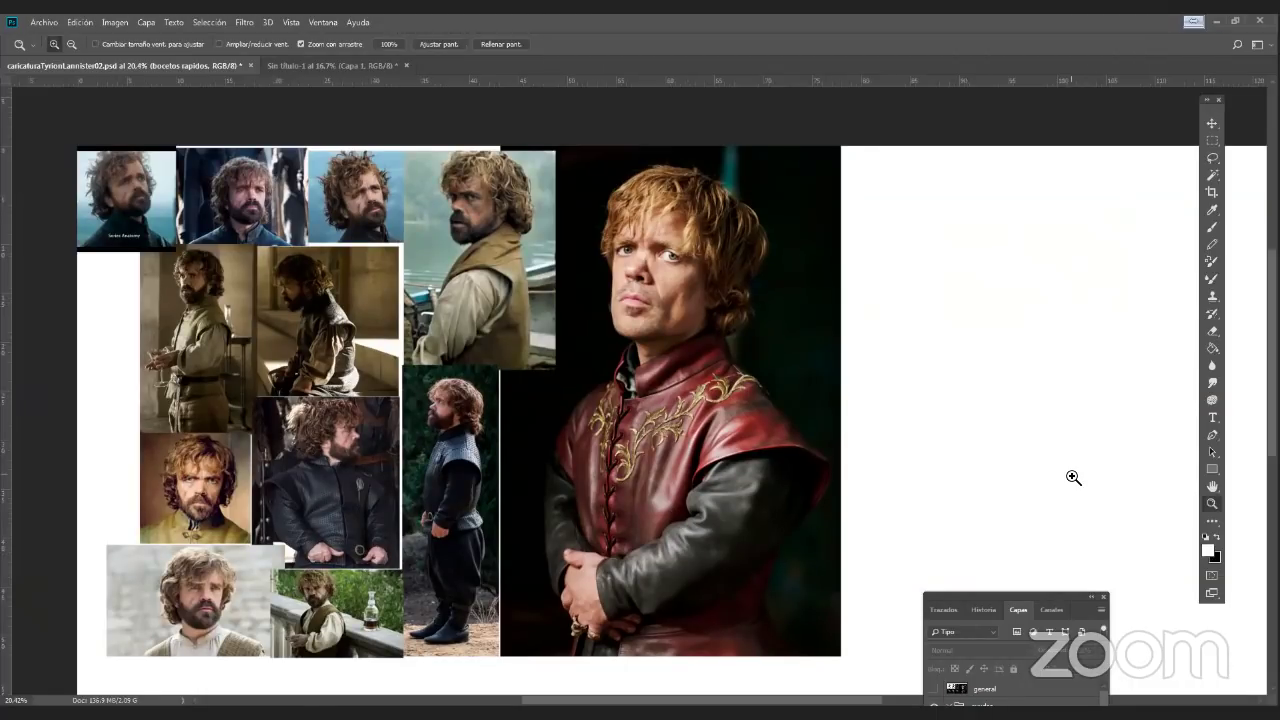
Examine the large Tyrion Lannister portrait, from the whole figure down to the facial features and hair, against the smaller reference photos
{"action": "left_click_drag", "start_coordinate": [756, 316], "coordinate": [847, 290]}
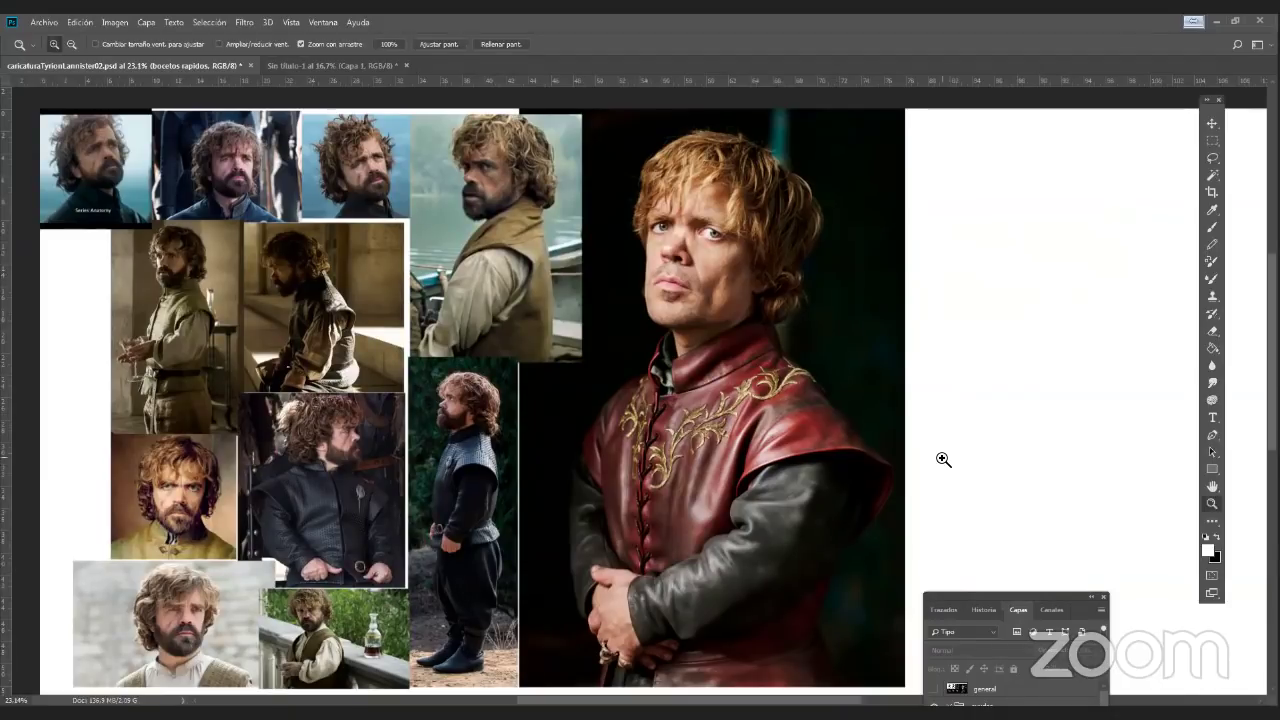
{"action": "scroll", "coordinate": [931, 453], "scroll_direction": "down", "scroll_amount": 1}
{"action": "left_click_drag", "start_coordinate": [942, 438], "coordinate": [812, 425]}
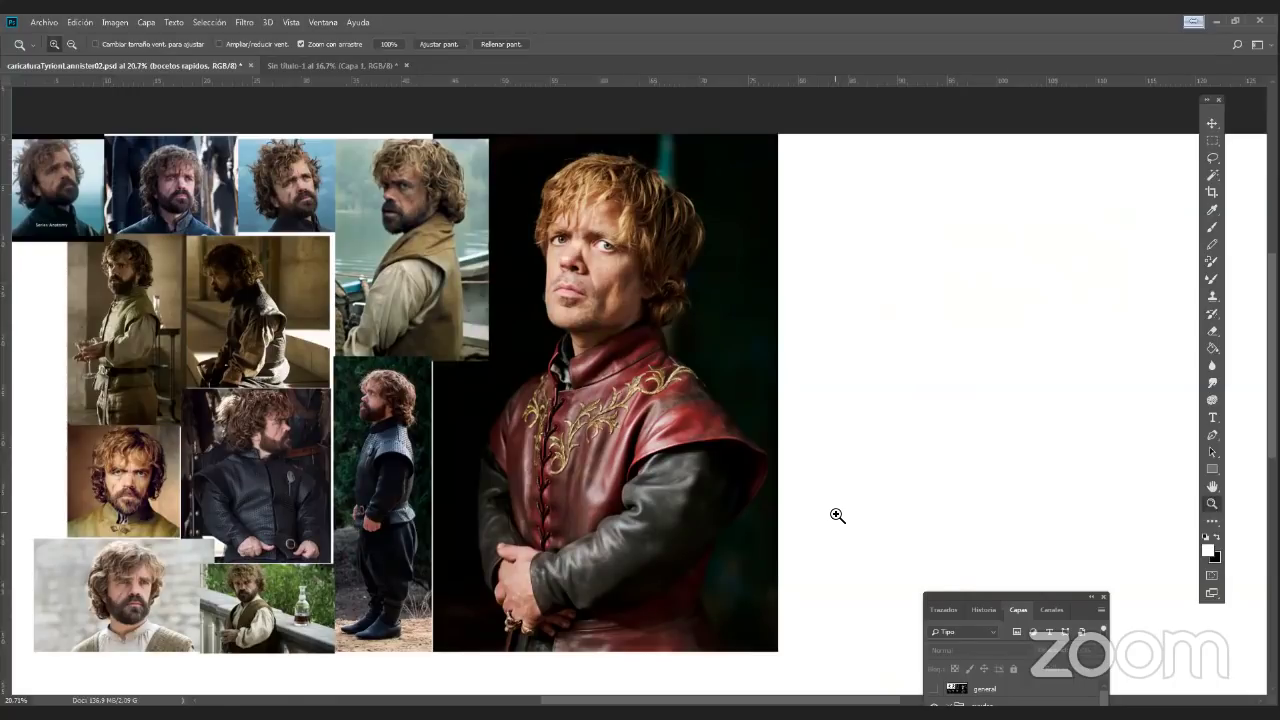
{"action": "left_click_drag", "start_coordinate": [706, 254], "coordinate": [716, 289]}
{"action": "key", "text": "space"}
{"action": "left_click_drag", "start_coordinate": [780, 420], "coordinate": [834, 394]}
{"action": "key", "text": "space"}
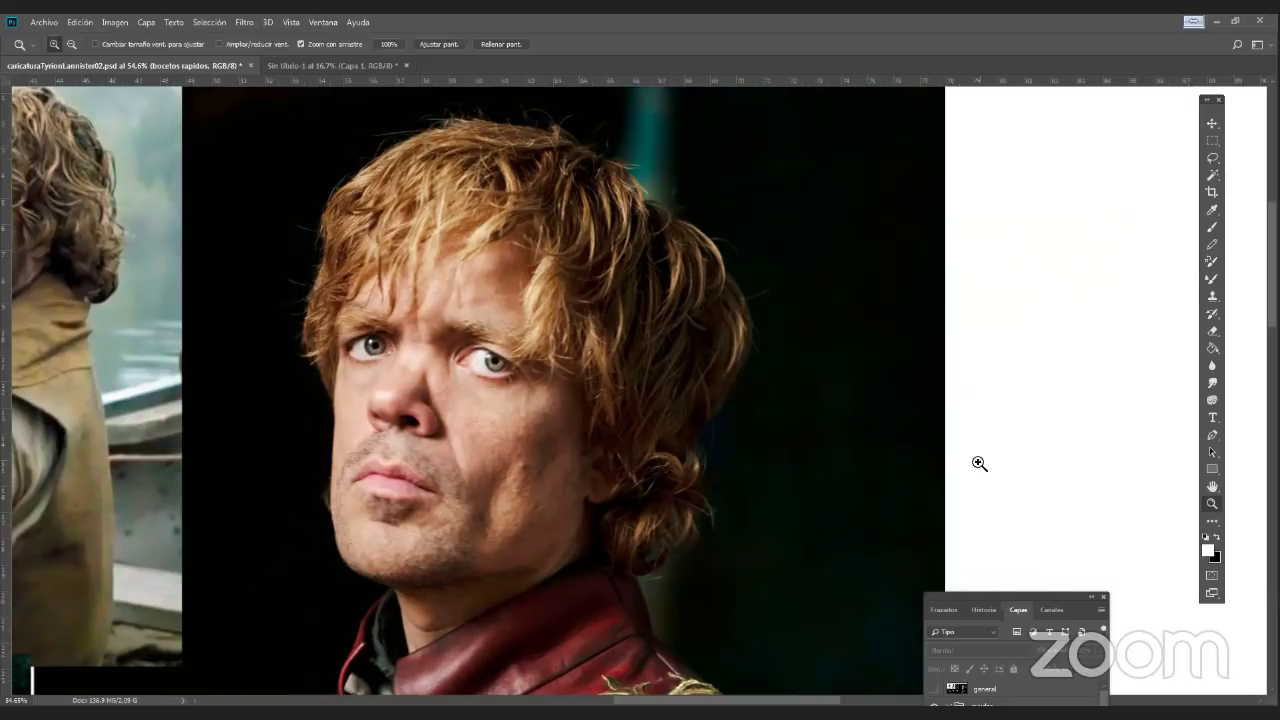
{"action": "left_click_drag", "start_coordinate": [960, 497], "coordinate": [886, 406]}
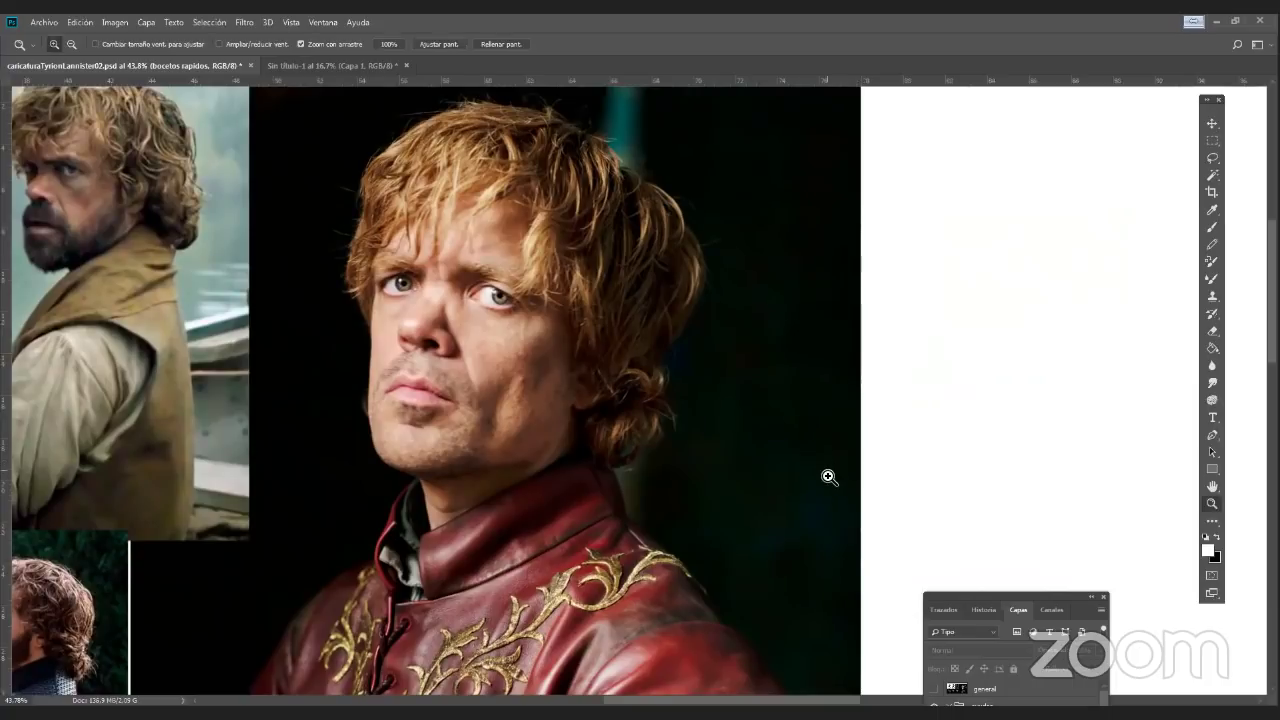
{"action": "left_click_drag", "start_coordinate": [828, 469], "coordinate": [703, 443]}
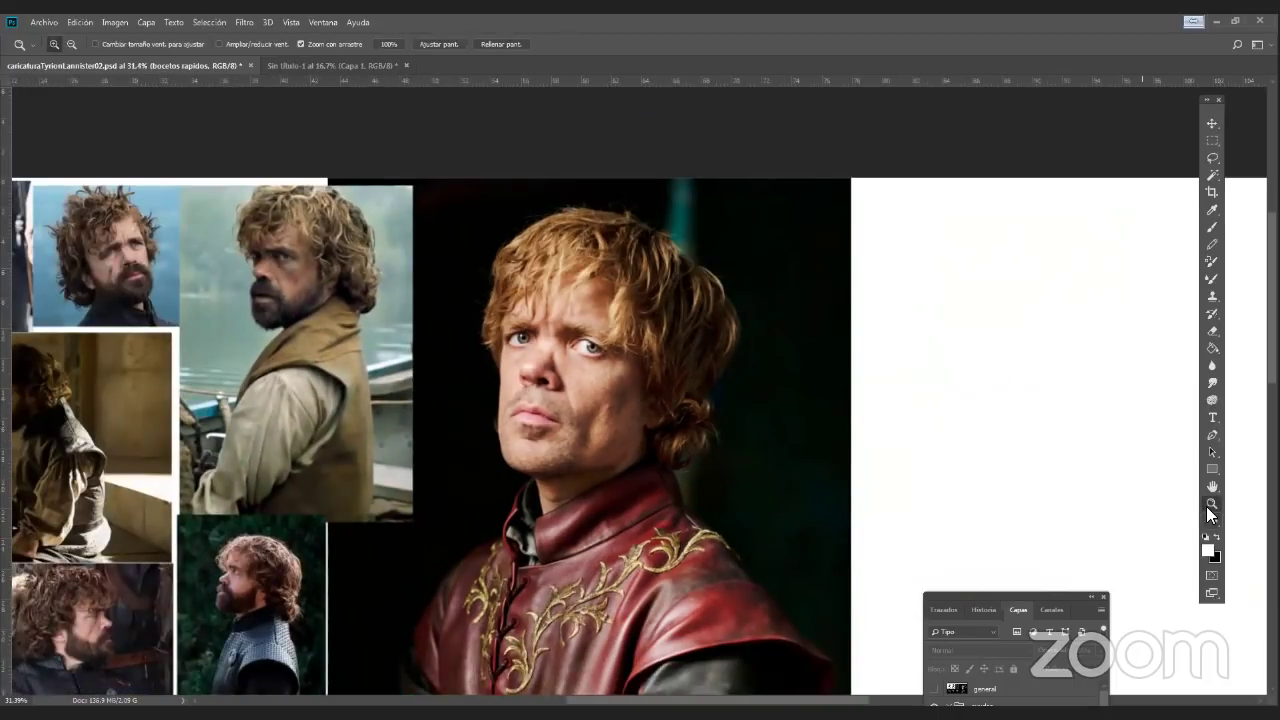
{"action": "left_click_drag", "start_coordinate": [728, 437], "coordinate": [737, 437]}
Bring the Layers panel up beside the portrait and create a new layer above the "general" layer
{"action": "left_click", "coordinate": [1212, 229]}
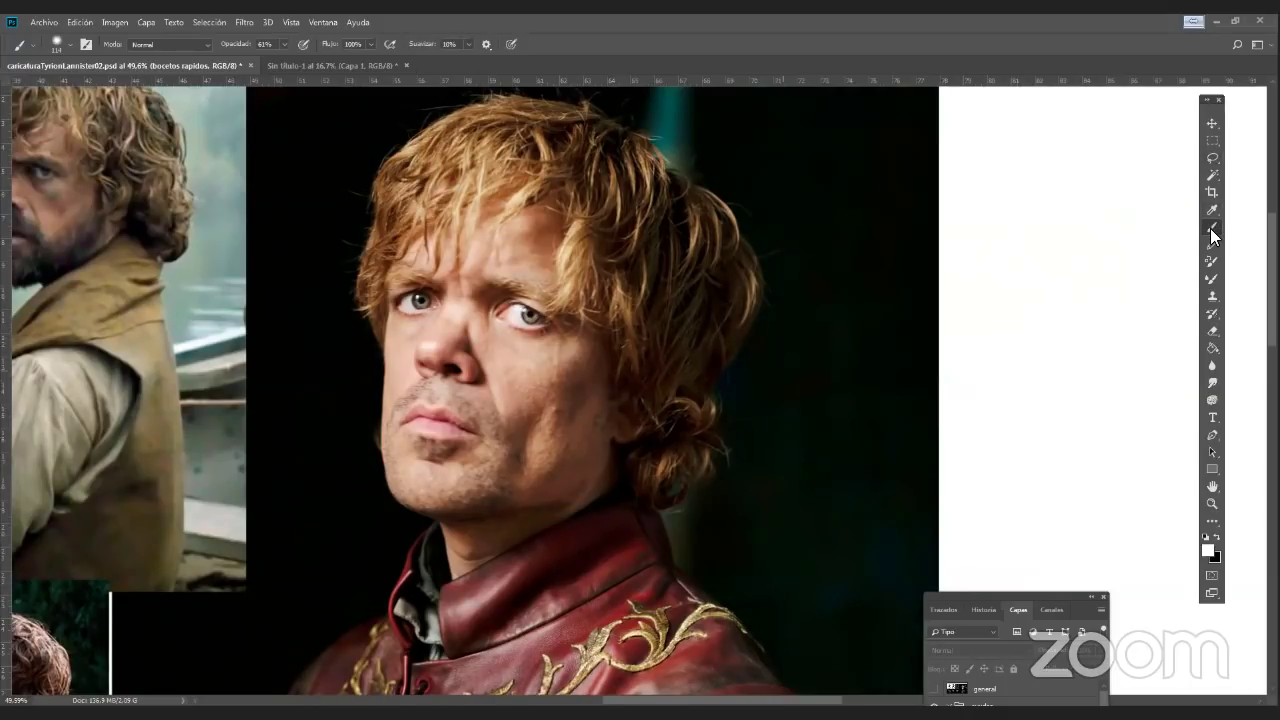
{"action": "left_click_drag", "start_coordinate": [1068, 600], "coordinate": [976, 224]}
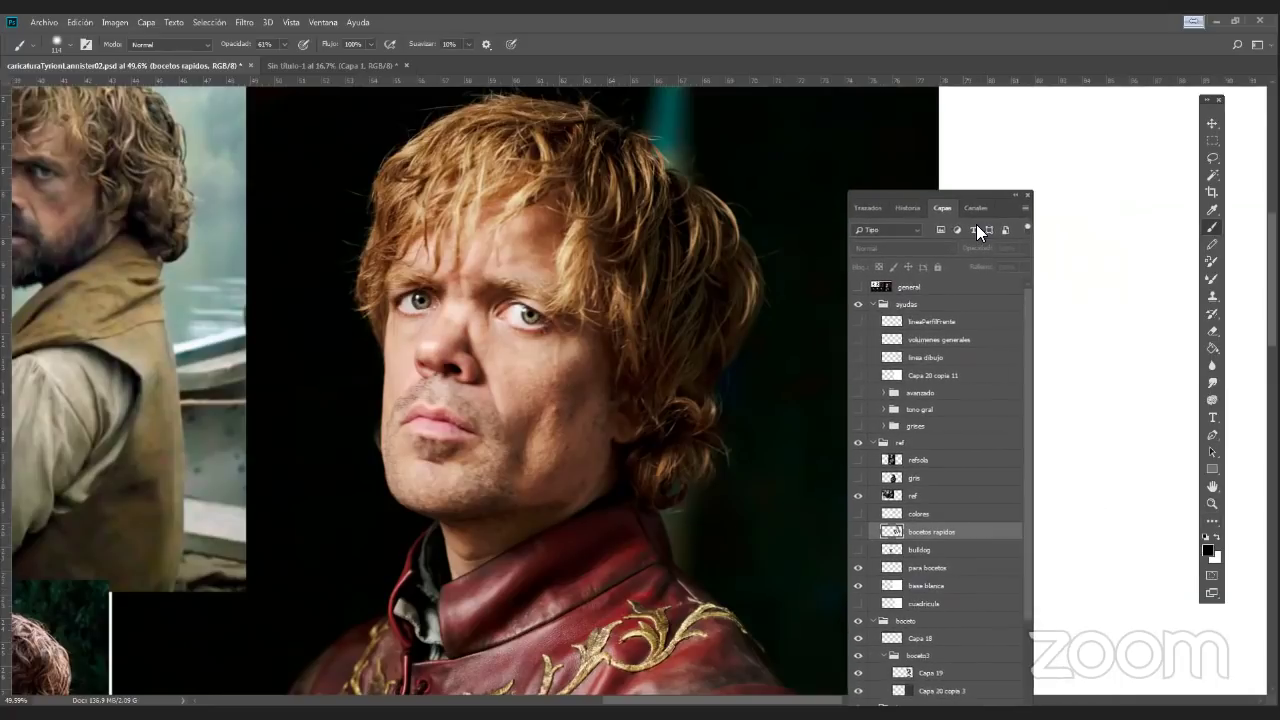
{"action": "left_click", "coordinate": [957, 287]}
{"action": "left_click", "coordinate": [1024, 208]}
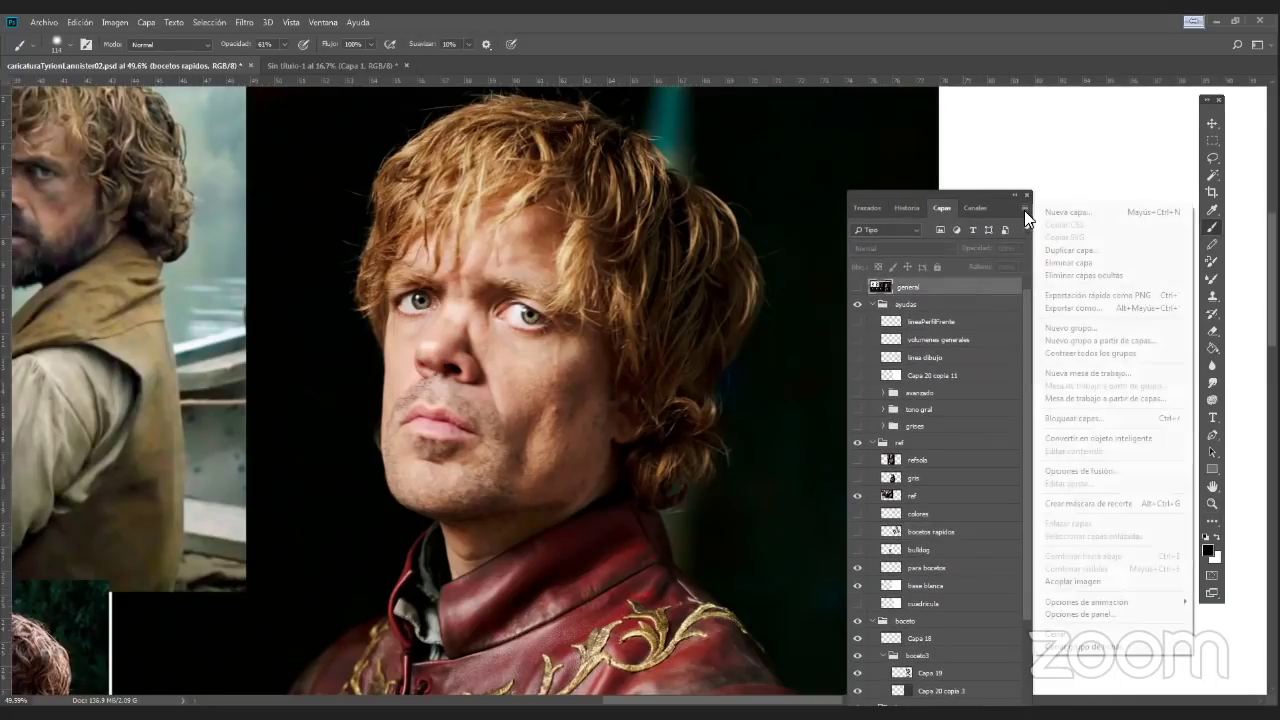
{"action": "left_click", "coordinate": [1055, 215]}
{"action": "left_click", "coordinate": [778, 217]}
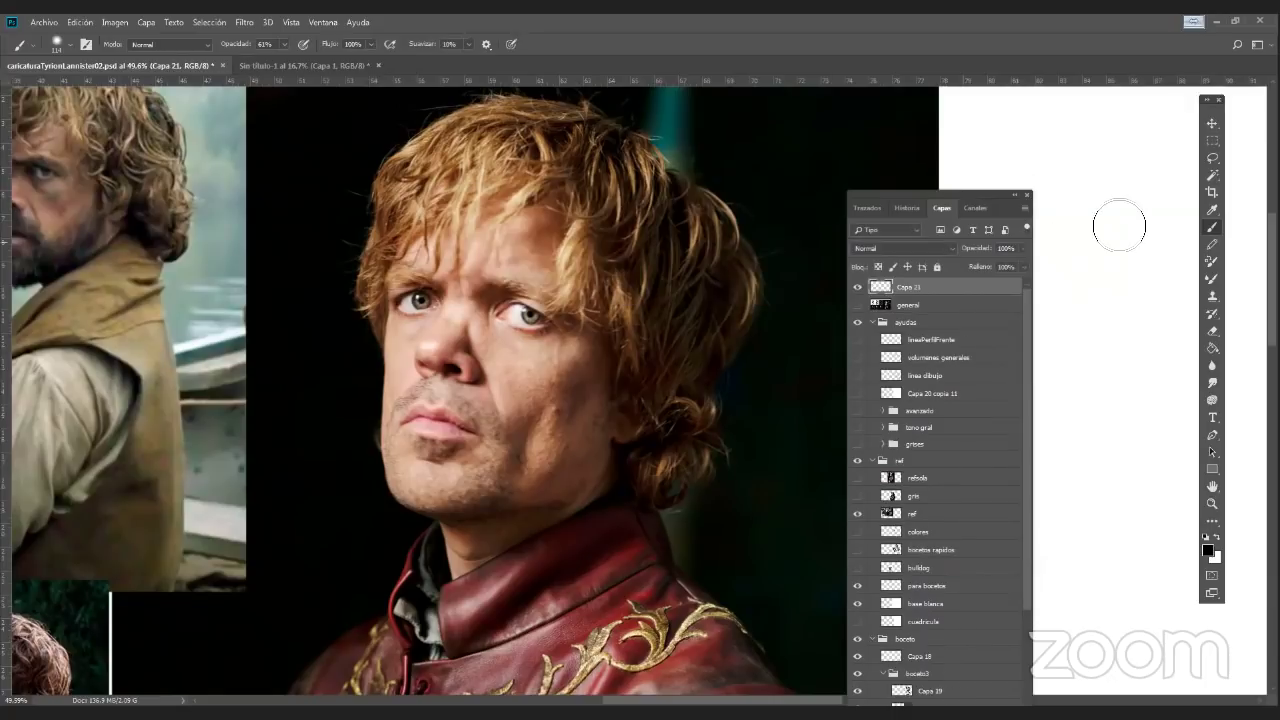
Set the foreground colour to a bright turquoise
{"action": "key", "text": "n"}
{"action": "left_click", "coordinate": [637, 260]}
{"action": "left_click", "coordinate": [558, 201]}
{"action": "left_click", "coordinate": [765, 170]}
Reduce the Brush tool's size to 24 px for drawing over the portrait's face
{"action": "key", "text": "e"}
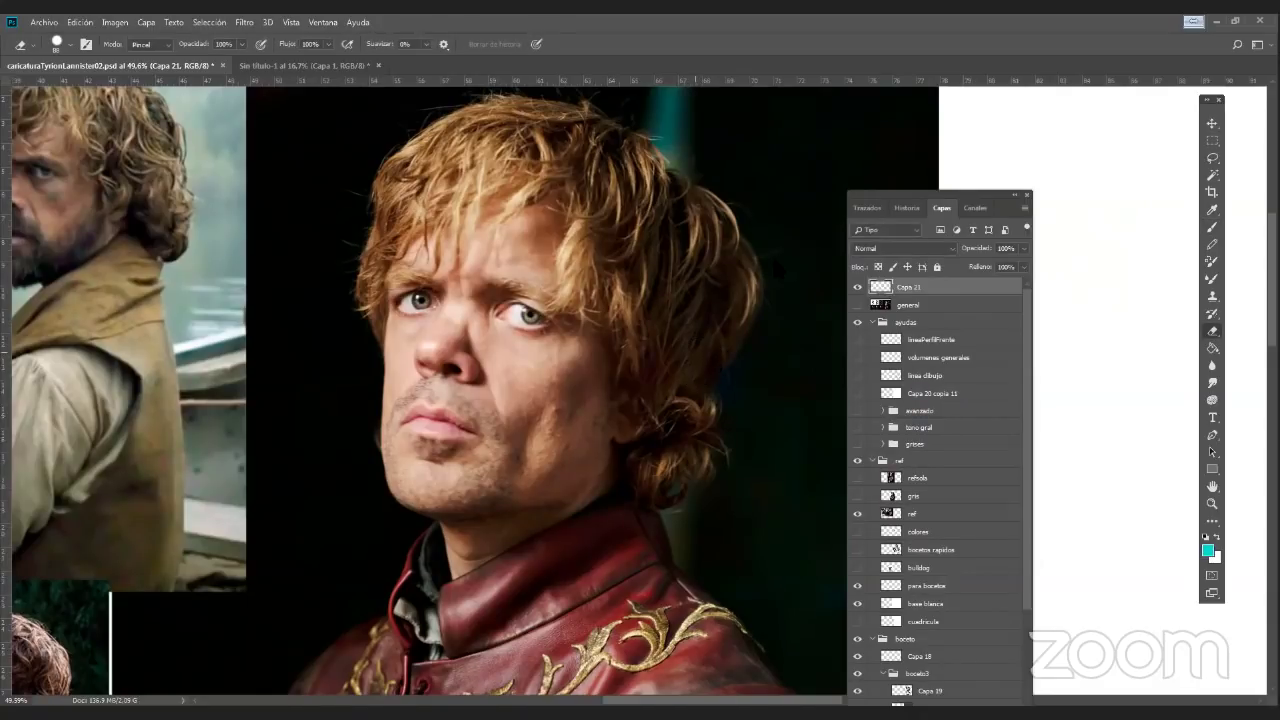
{"action": "right_click", "coordinate": [702, 356]}
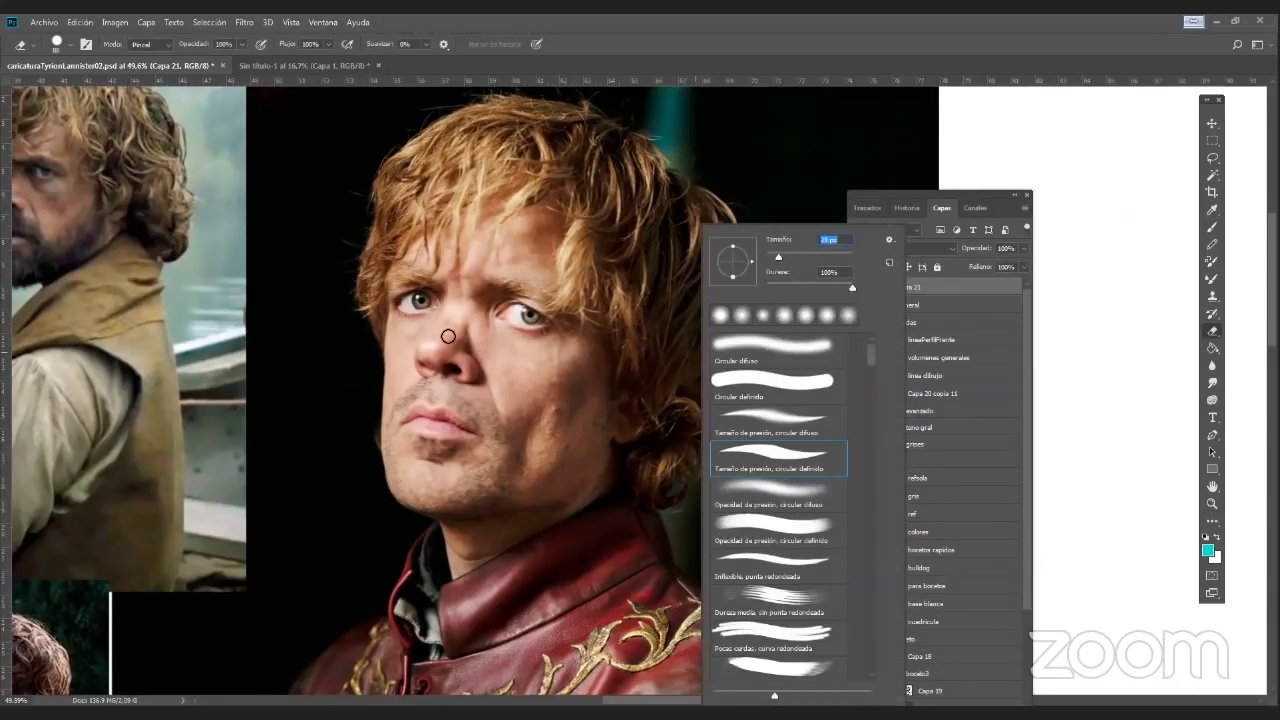
{"action": "left_click", "coordinate": [414, 372]}
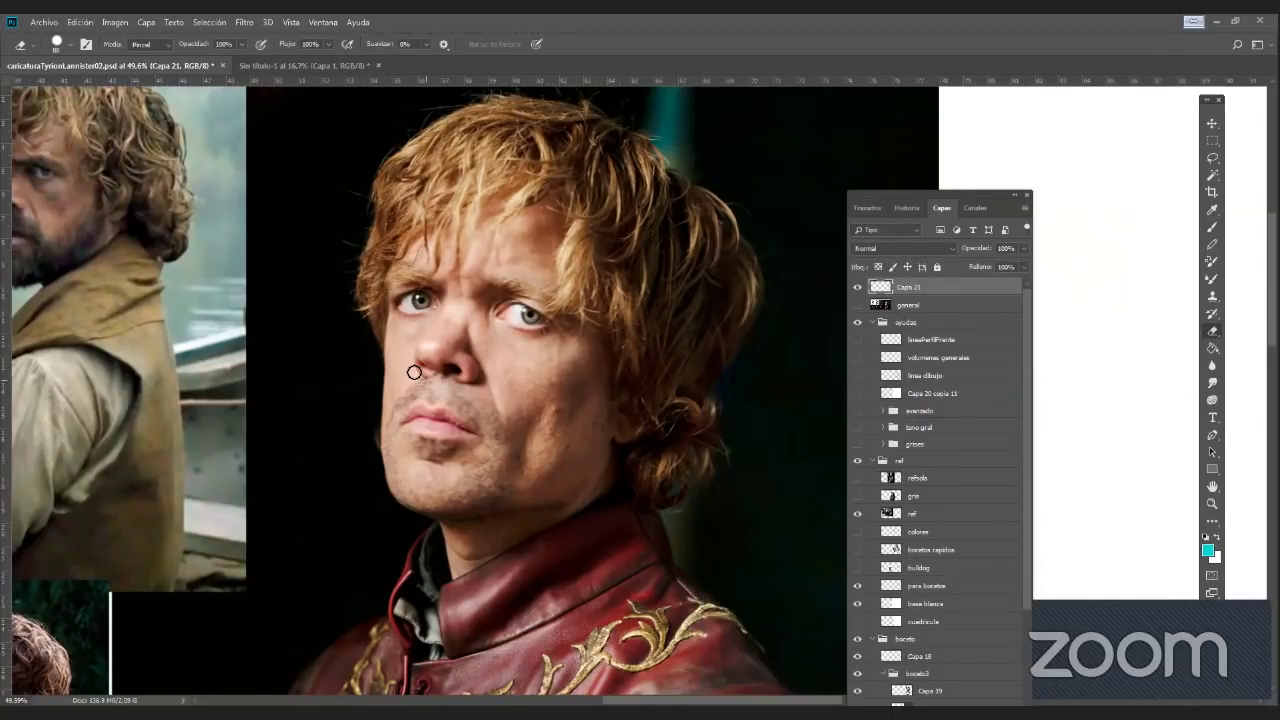
{"action": "left_click", "coordinate": [1212, 227]}
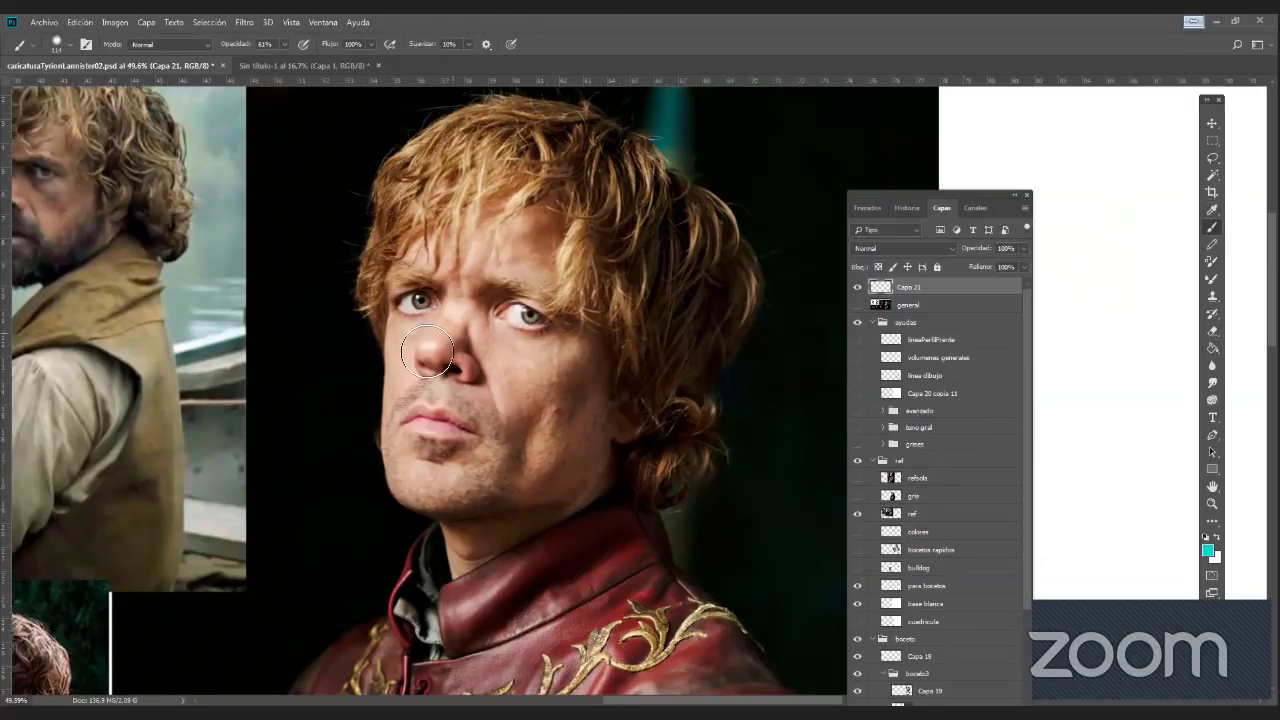
{"action": "right_click", "coordinate": [518, 340]}
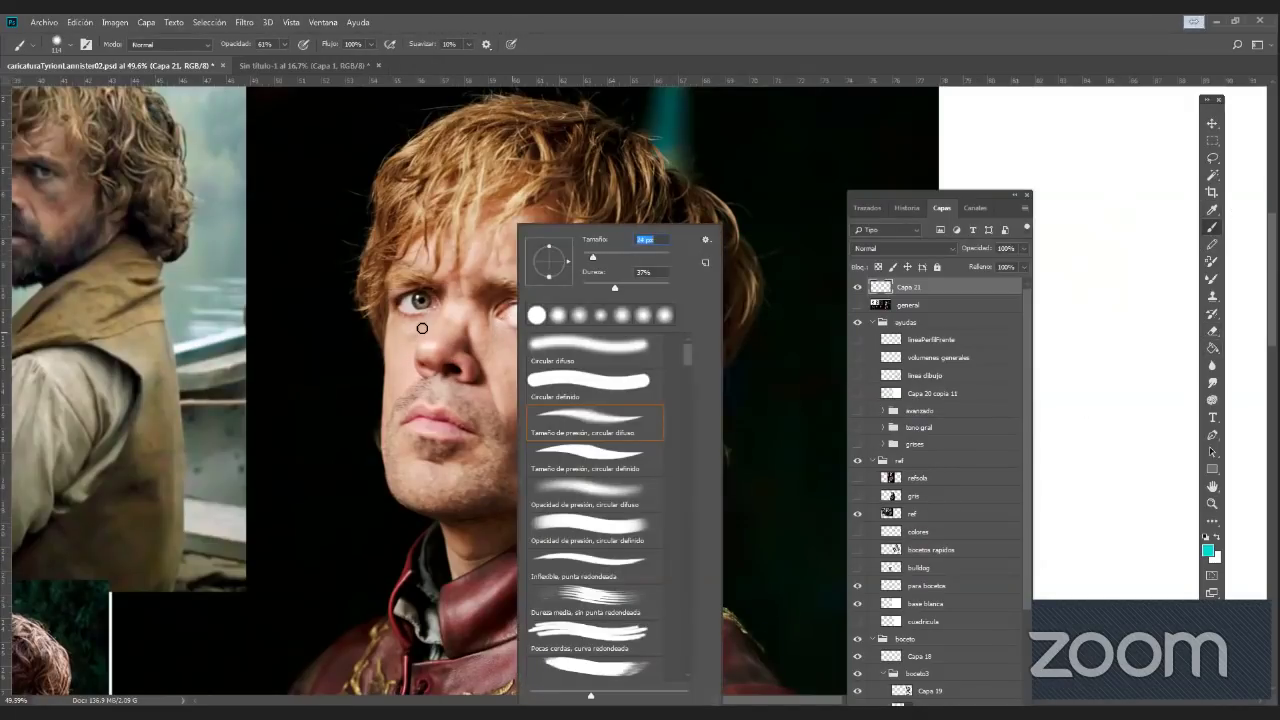
{"action": "left_click", "coordinate": [423, 331]}
Draw turquoise guide strokes along the portrait's nose and face on the new layer, and hide that layer
{"action": "left_click_drag", "start_coordinate": [430, 322], "coordinate": [414, 356]}
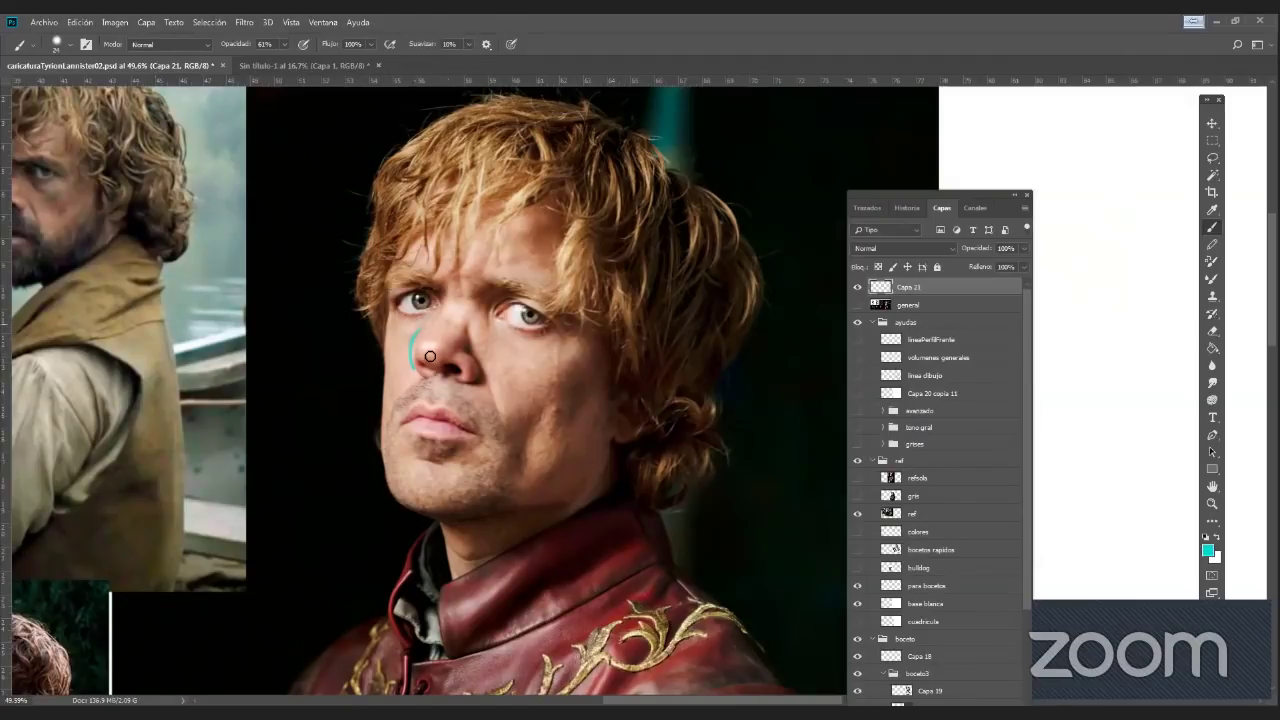
{"action": "mouse_move", "coordinate": [392, 309]}
{"action": "left_mouse_down"}
{"action": "mouse_move", "coordinate": [390, 434]}
{"action": "mouse_move", "coordinate": [470, 540]}
{"action": "mouse_move", "coordinate": [500, 496]}
{"action": "left_mouse_up"}
{"action": "left_click_drag", "start_coordinate": [442, 291], "coordinate": [414, 364]}
{"action": "left_click", "coordinate": [857, 287]}
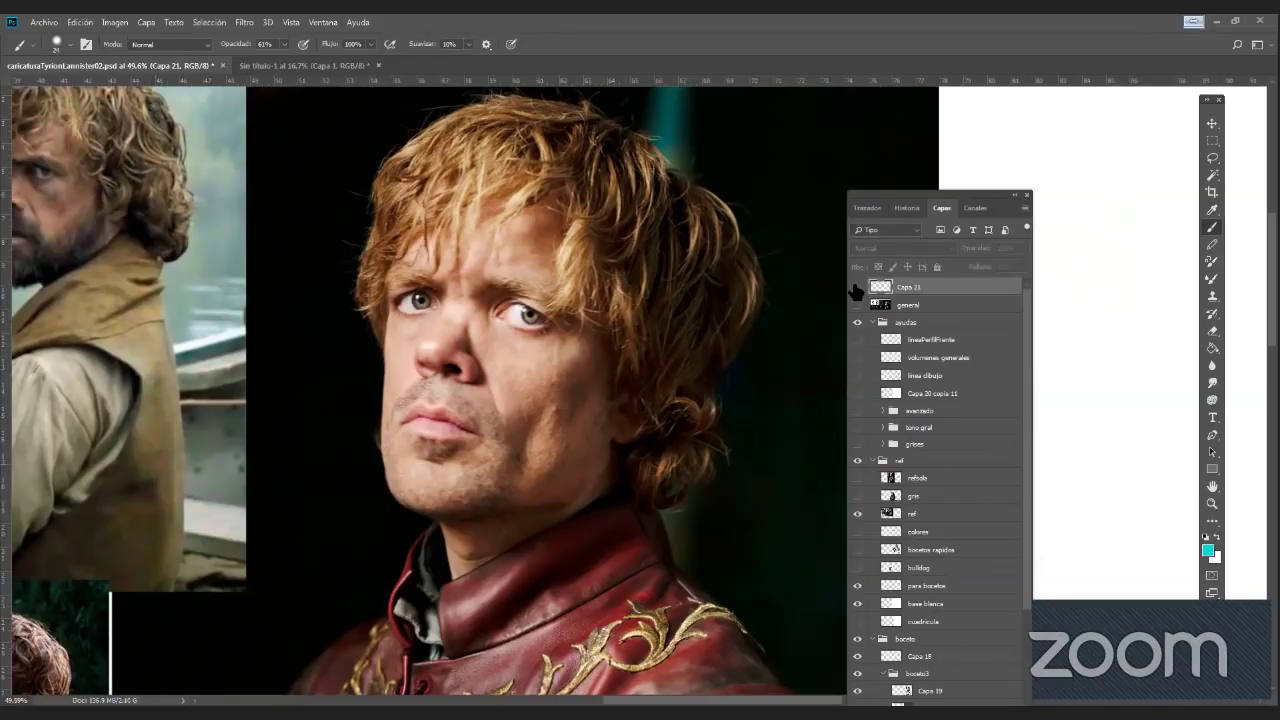
Examine the portrait's eyes, nose, mouth and cheek up close, and compare the head with the full reference collage
{"action": "left_click", "coordinate": [1212, 504]}
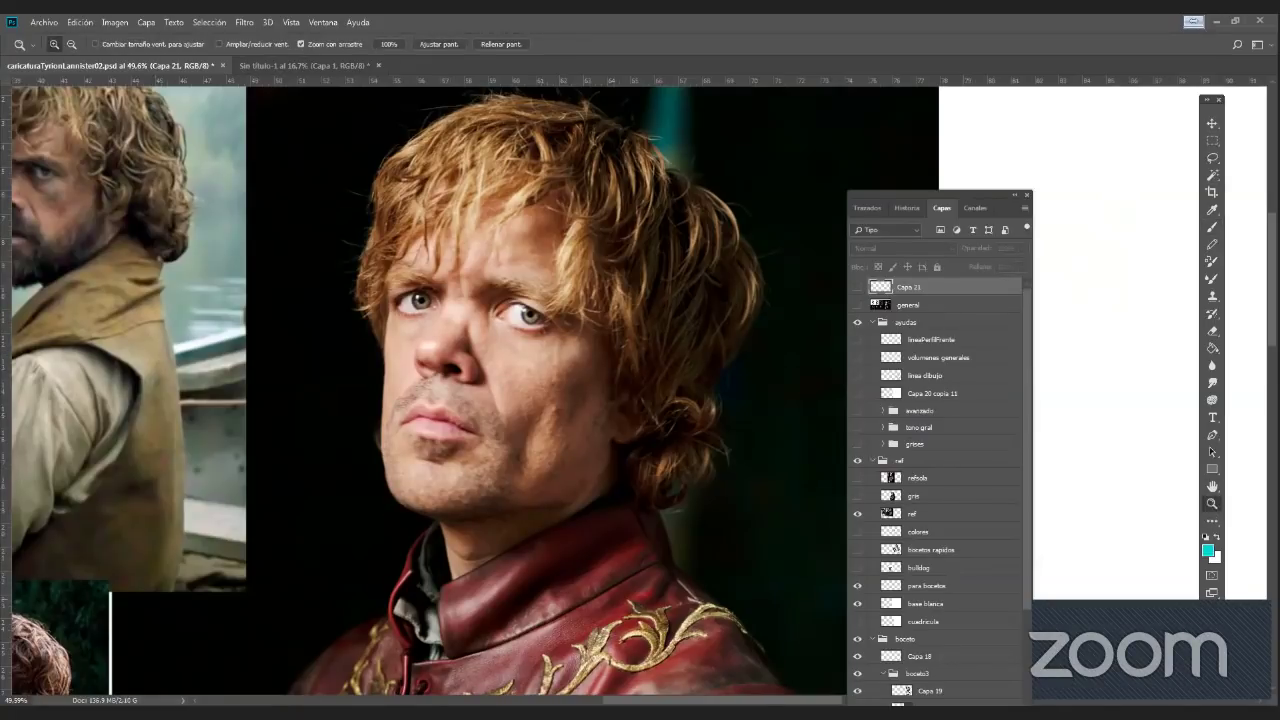
{"action": "left_click_drag", "start_coordinate": [505, 368], "coordinate": [535, 386]}
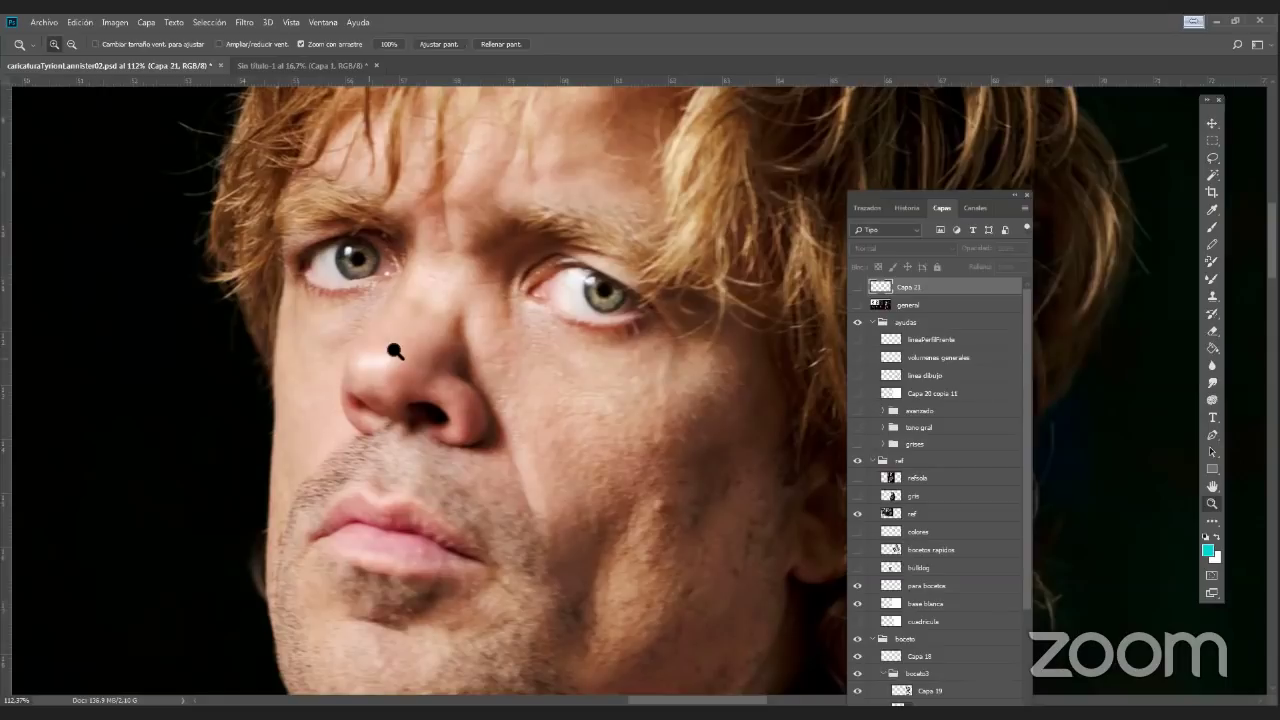
{"action": "scroll", "coordinate": [714, 572], "scroll_direction": "down", "scroll_amount": 3}
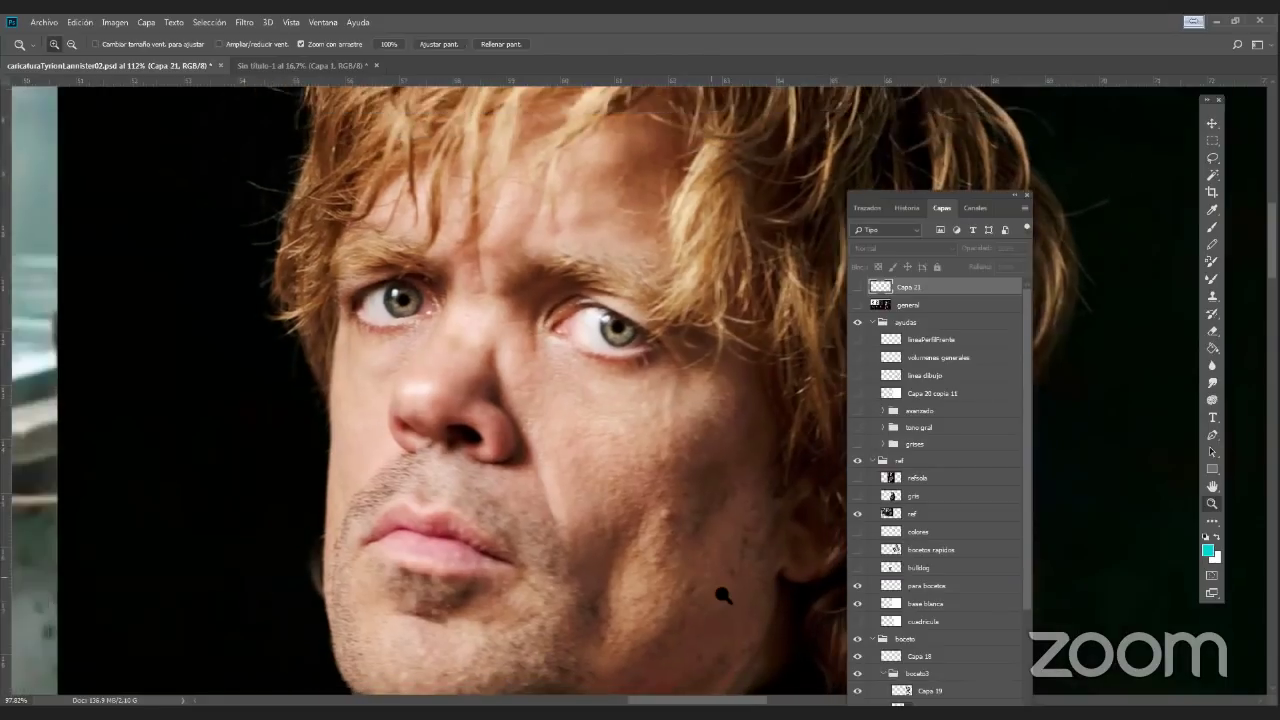
{"action": "scroll", "coordinate": [750, 612], "scroll_direction": "down", "scroll_amount": 1}
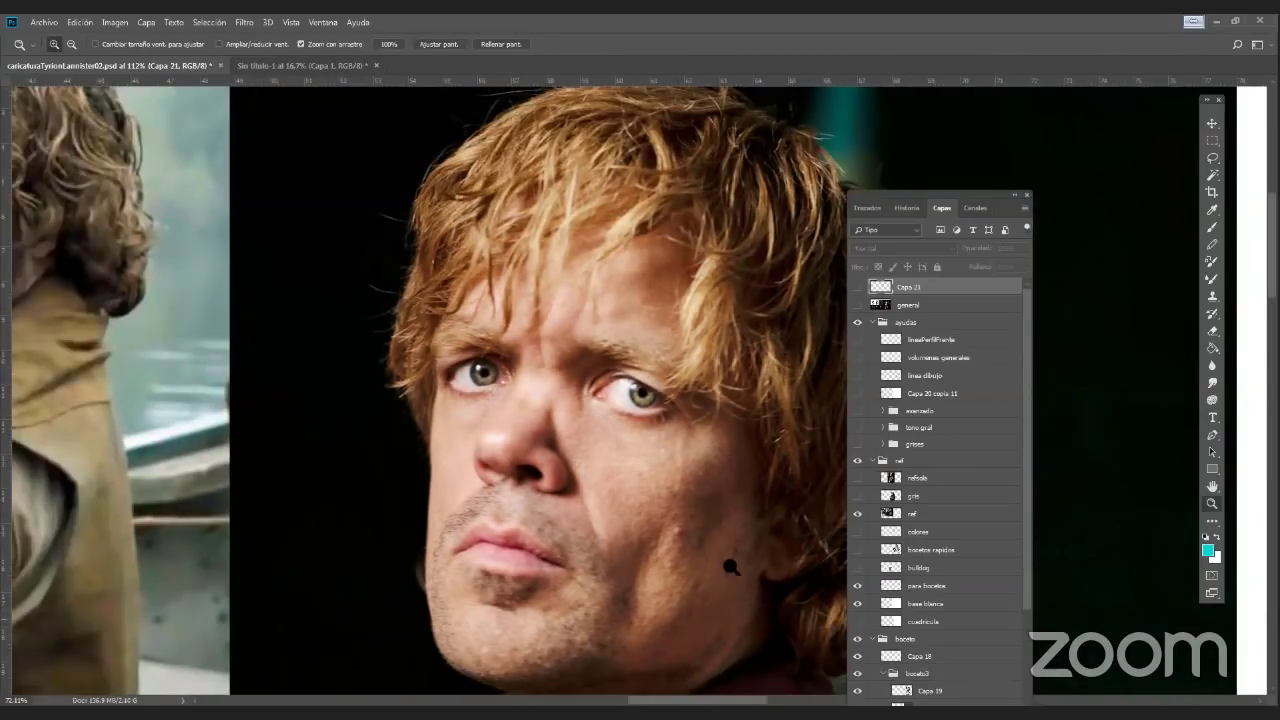
{"action": "scroll", "coordinate": [750, 606], "scroll_direction": "down", "scroll_amount": 1}
{"action": "scroll", "coordinate": [750, 604], "scroll_direction": "down", "scroll_amount": 2}
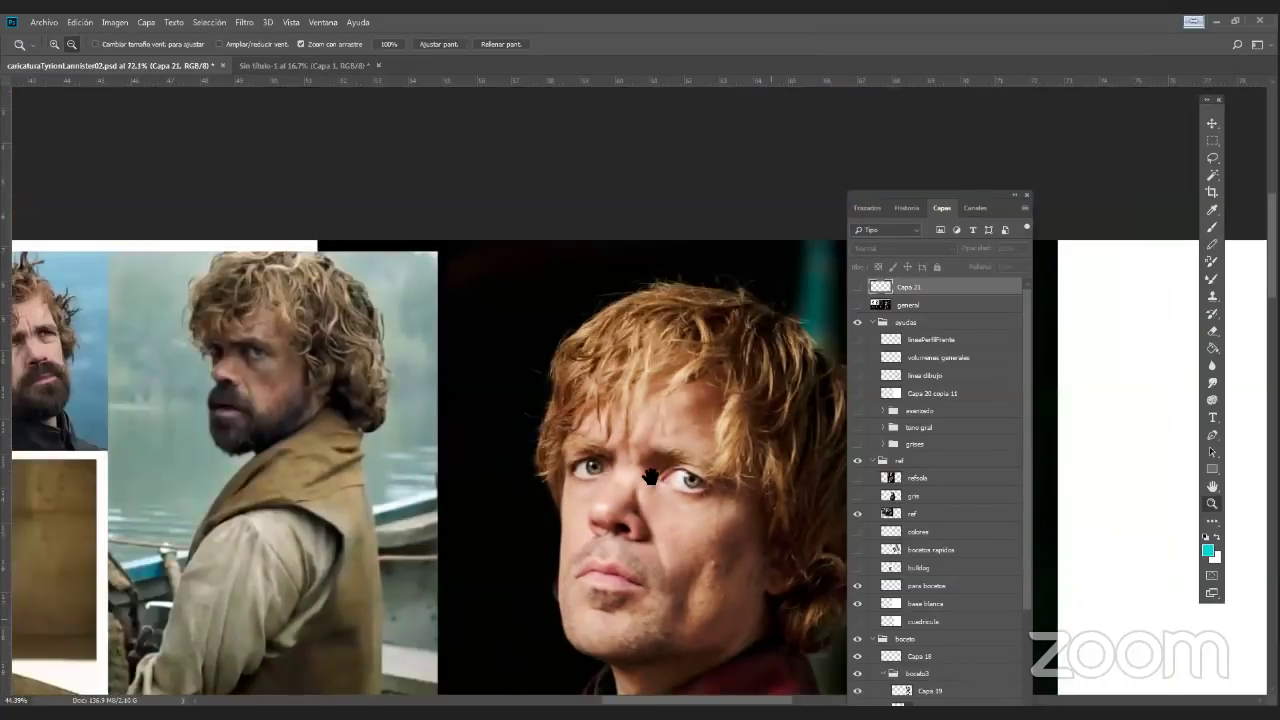
{"action": "scroll", "coordinate": [651, 486], "scroll_direction": "down", "scroll_amount": 4}
{"action": "scroll", "coordinate": [651, 478], "scroll_direction": "up", "scroll_amount": 2}
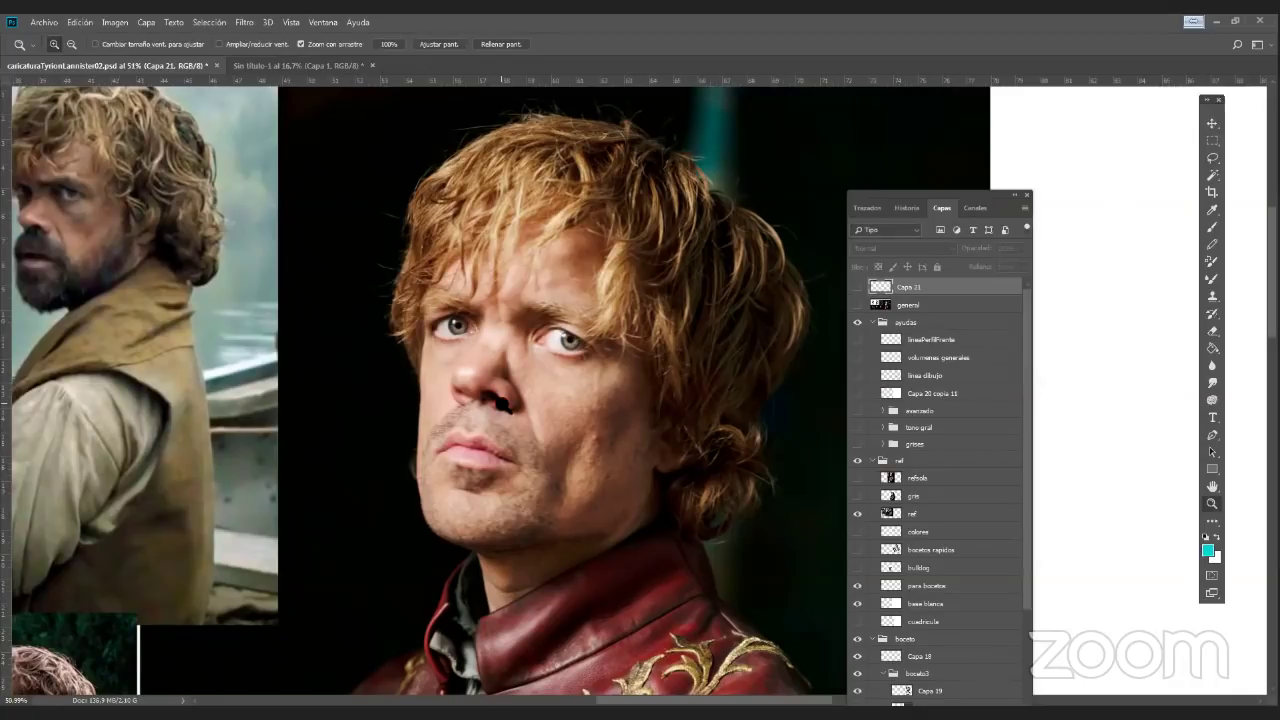
{"action": "left_click_drag", "start_coordinate": [761, 594], "coordinate": [690, 404]}
{"action": "left_click_drag", "start_coordinate": [771, 606], "coordinate": [695, 541]}
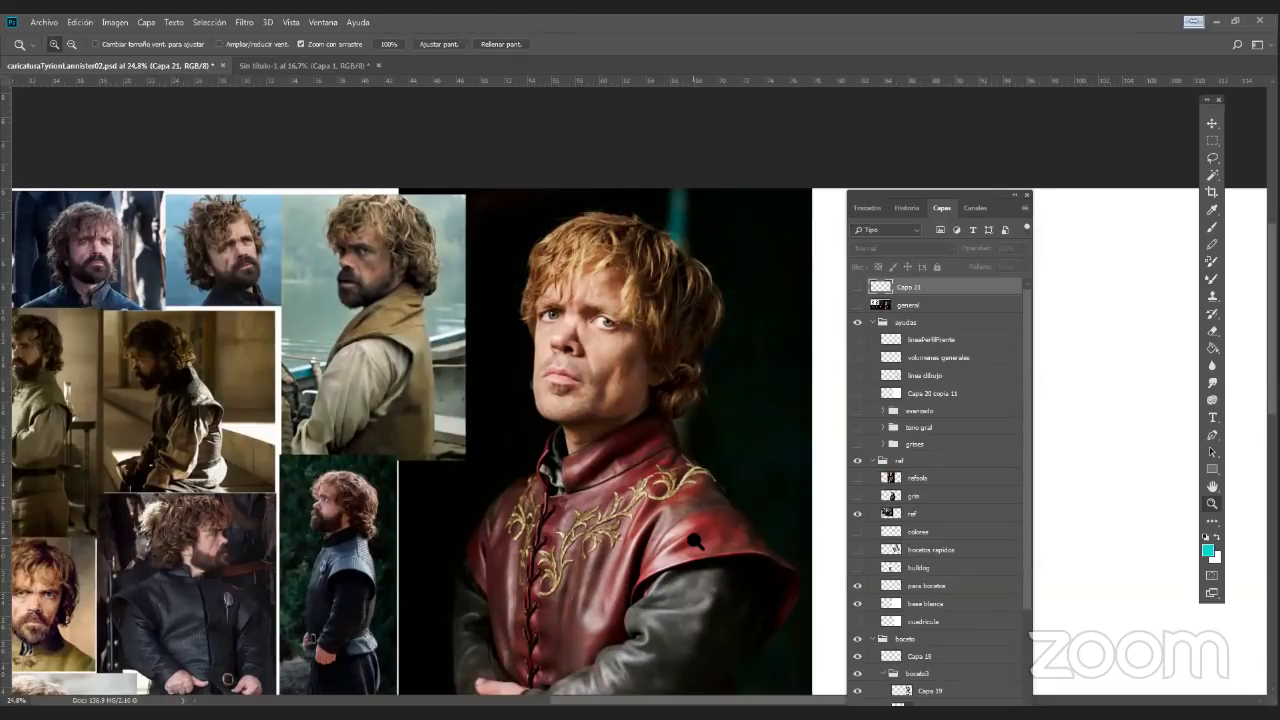
Move the Layers panel below the reference photos and reset the brush colours to default black and white
{"action": "left_click_drag", "start_coordinate": [995, 200], "coordinate": [351, 607]}
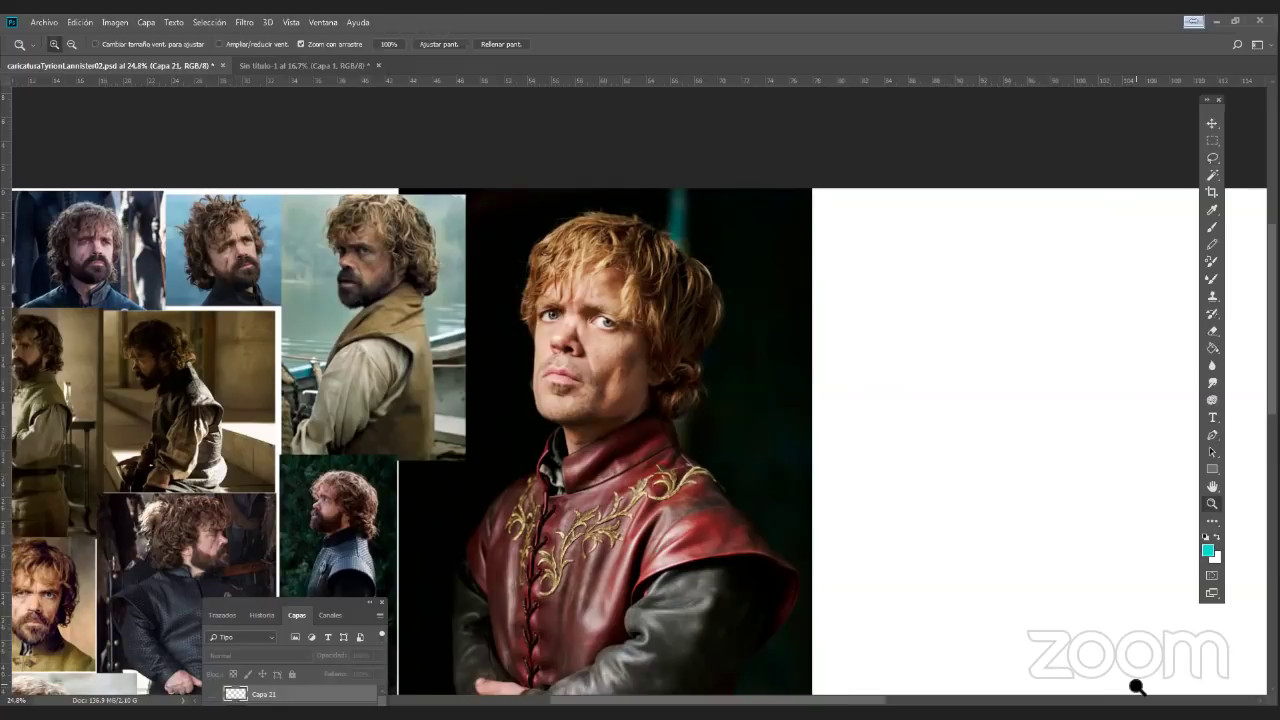
{"action": "left_click", "coordinate": [1212, 229]}
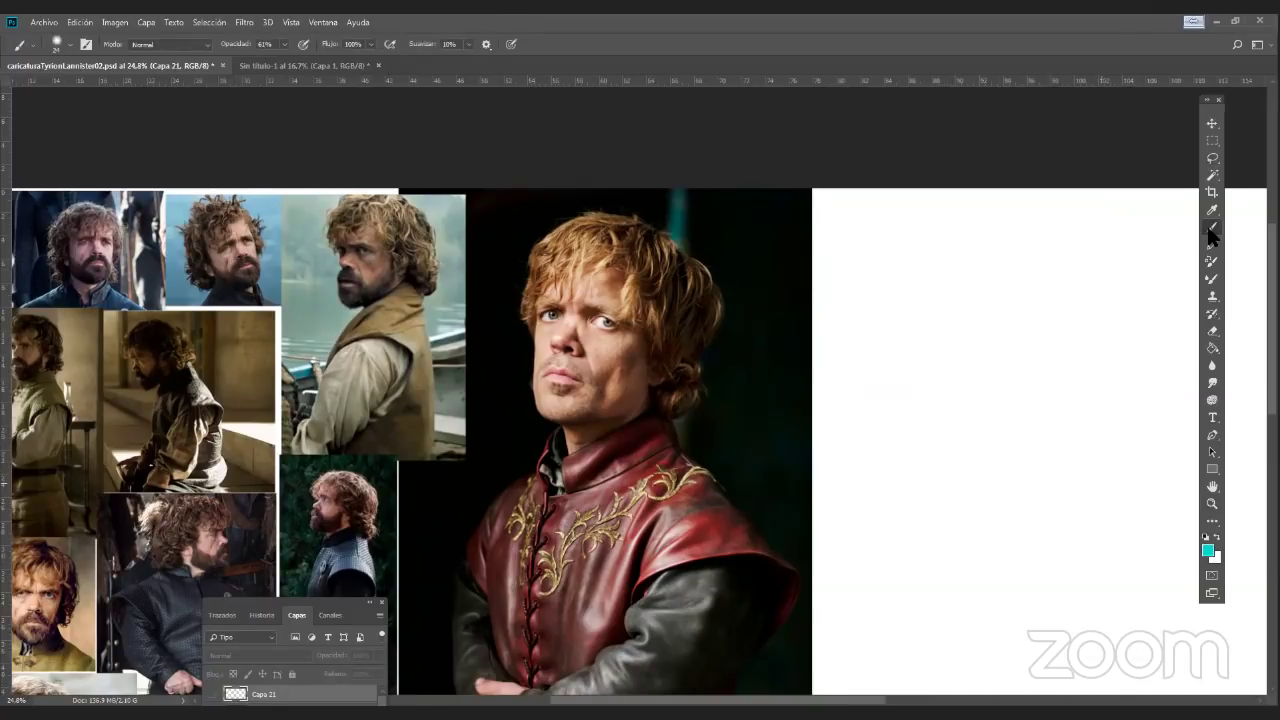
{"action": "left_click", "coordinate": [1205, 538]}
{"action": "left_click", "coordinate": [1212, 503]}
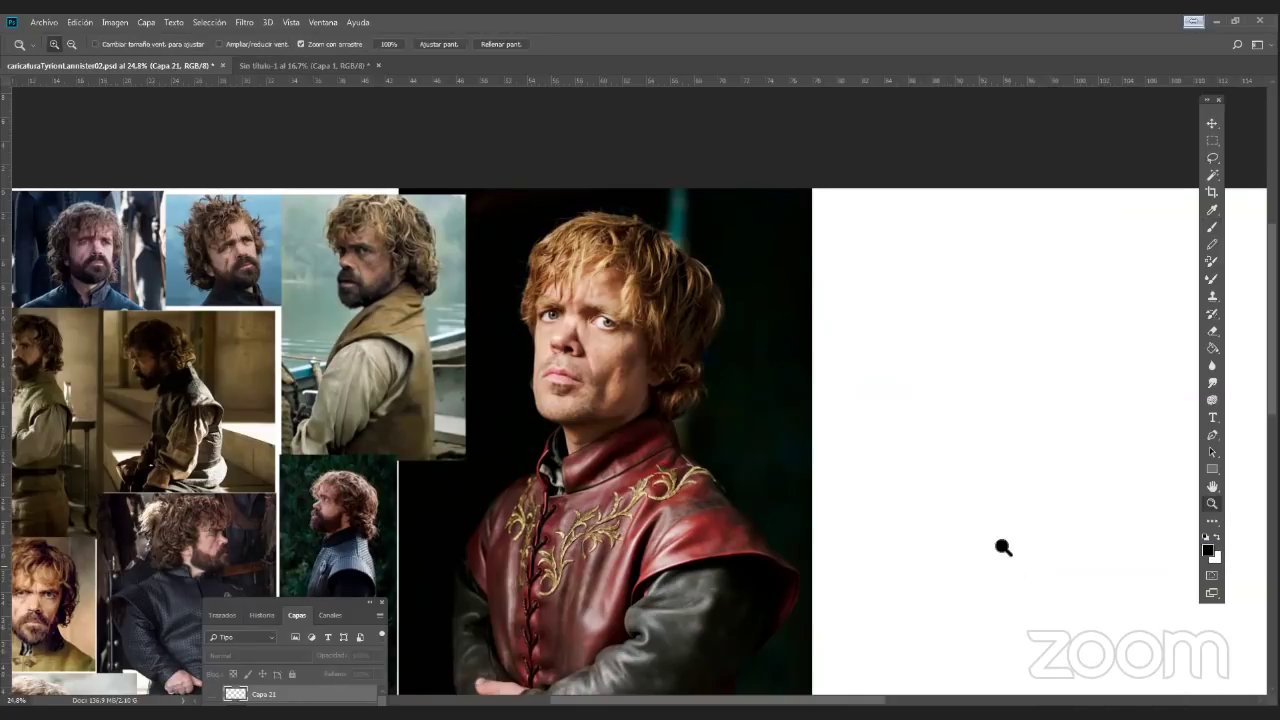
{"action": "left_click_drag", "start_coordinate": [1011, 554], "coordinate": [990, 560]}
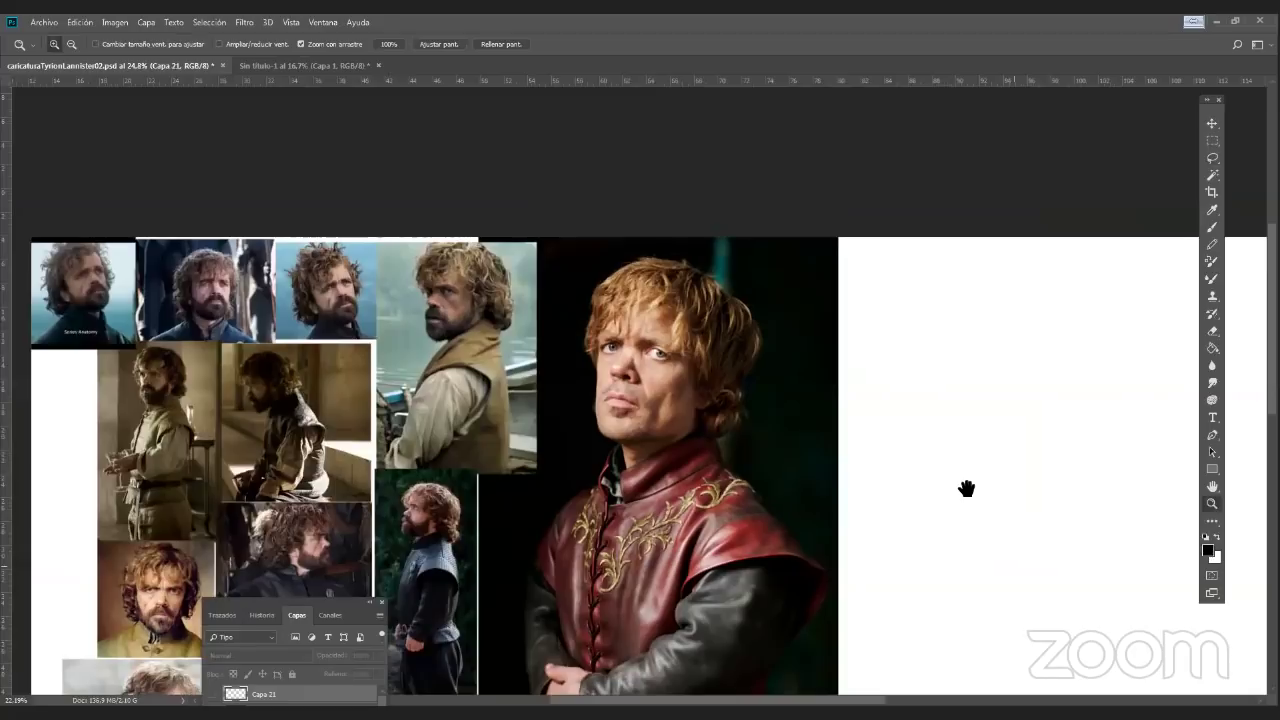
{"action": "left_click_drag", "start_coordinate": [1155, 537], "coordinate": [1066, 435]}
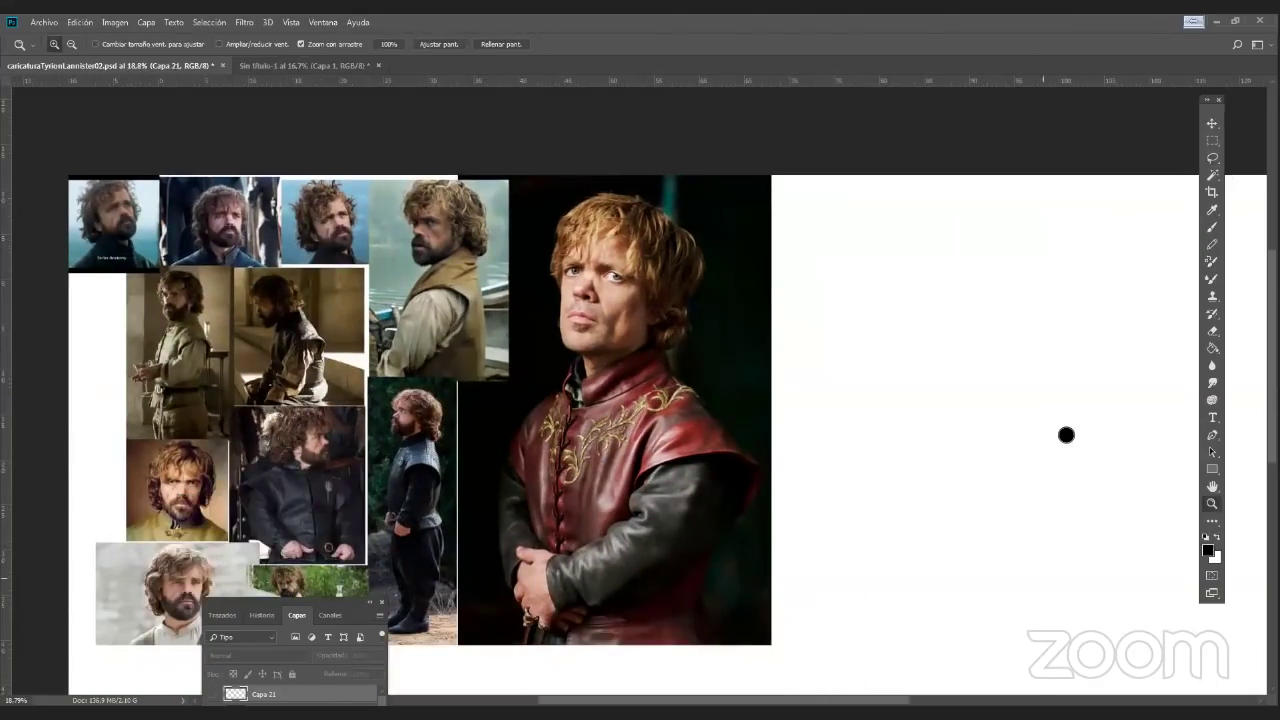
{"action": "key", "text": "b"}
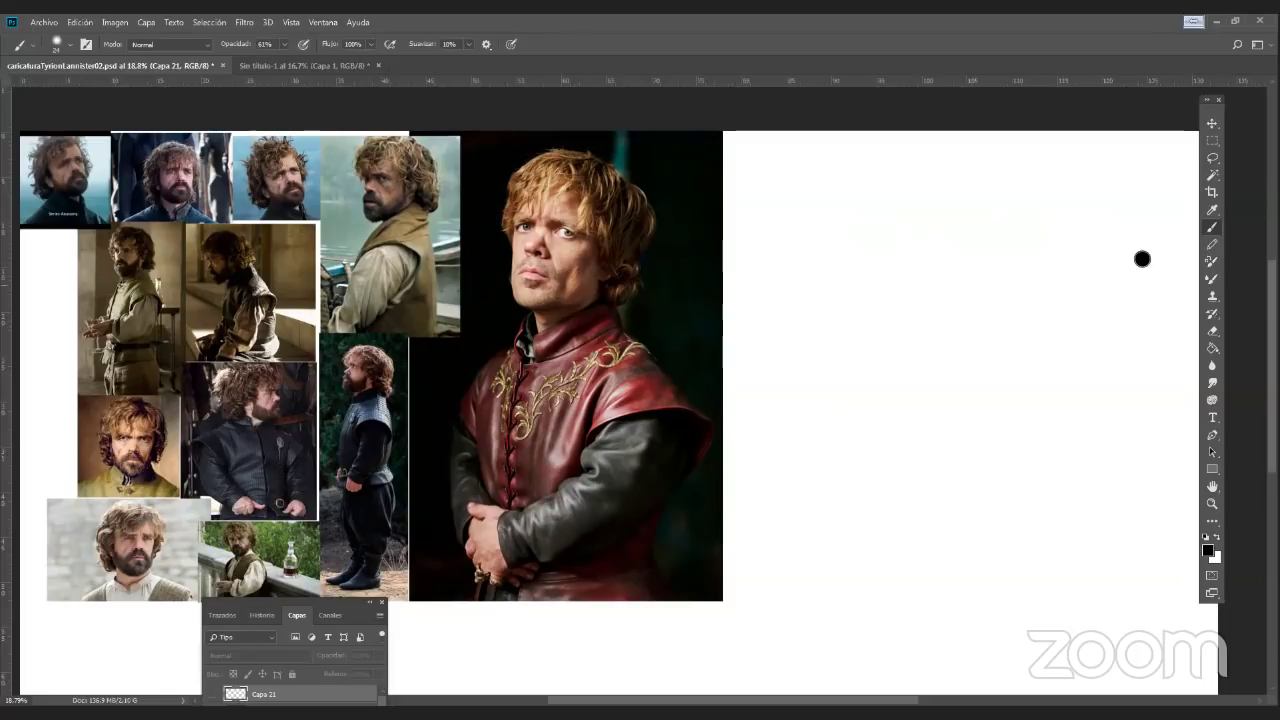
Show the "general" layer to review the caricature painting stages, and hide it again to return to the reference photos
{"action": "left_click_drag", "start_coordinate": [309, 602], "coordinate": [365, 321]}
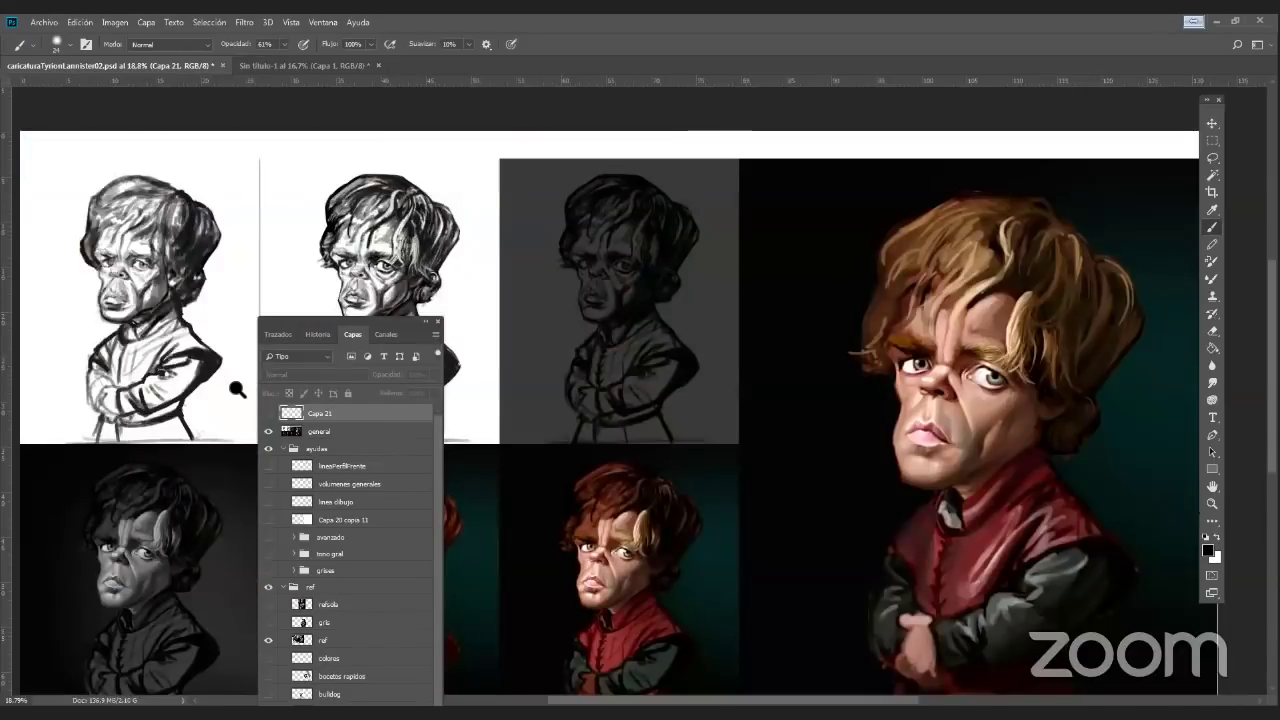
{"action": "left_click_drag", "start_coordinate": [365, 321], "coordinate": [657, 496]}
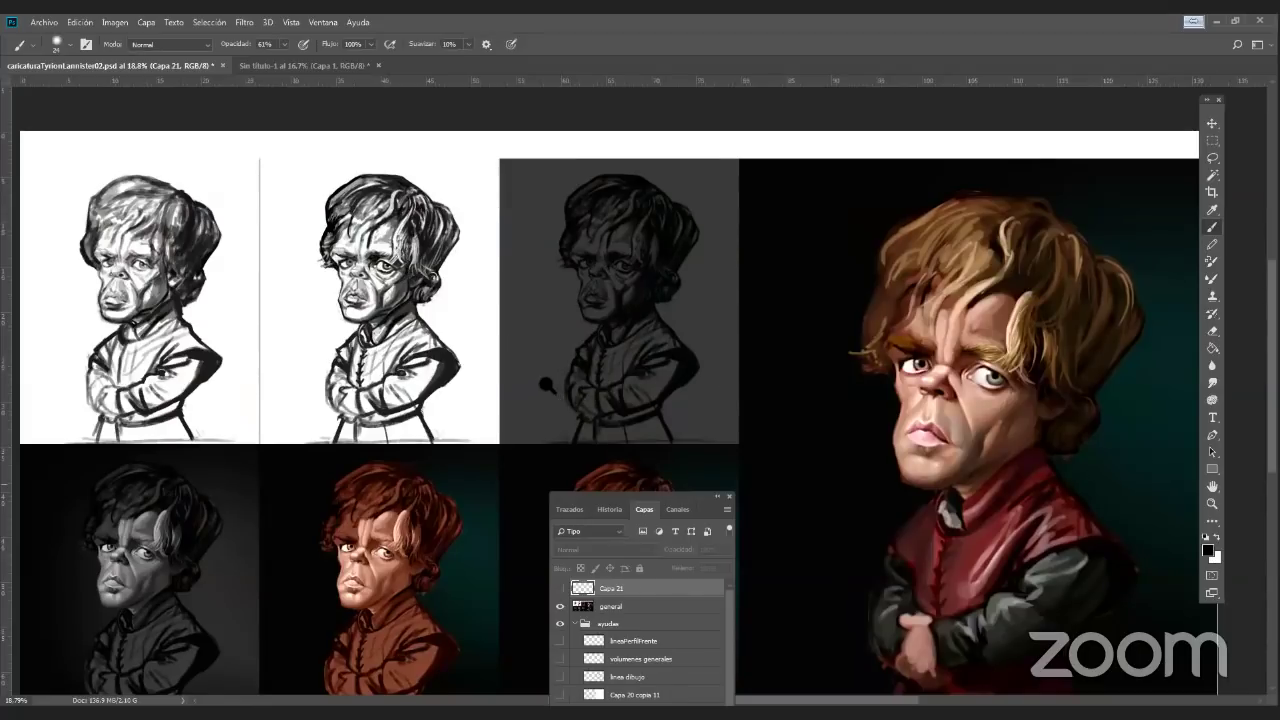
{"action": "key", "text": "ctrl+space"}
{"action": "left_click_drag", "start_coordinate": [368, 358], "coordinate": [642, 493]}
{"action": "key", "text": "space"}
{"action": "left_click_drag", "start_coordinate": [537, 522], "coordinate": [693, 534]}
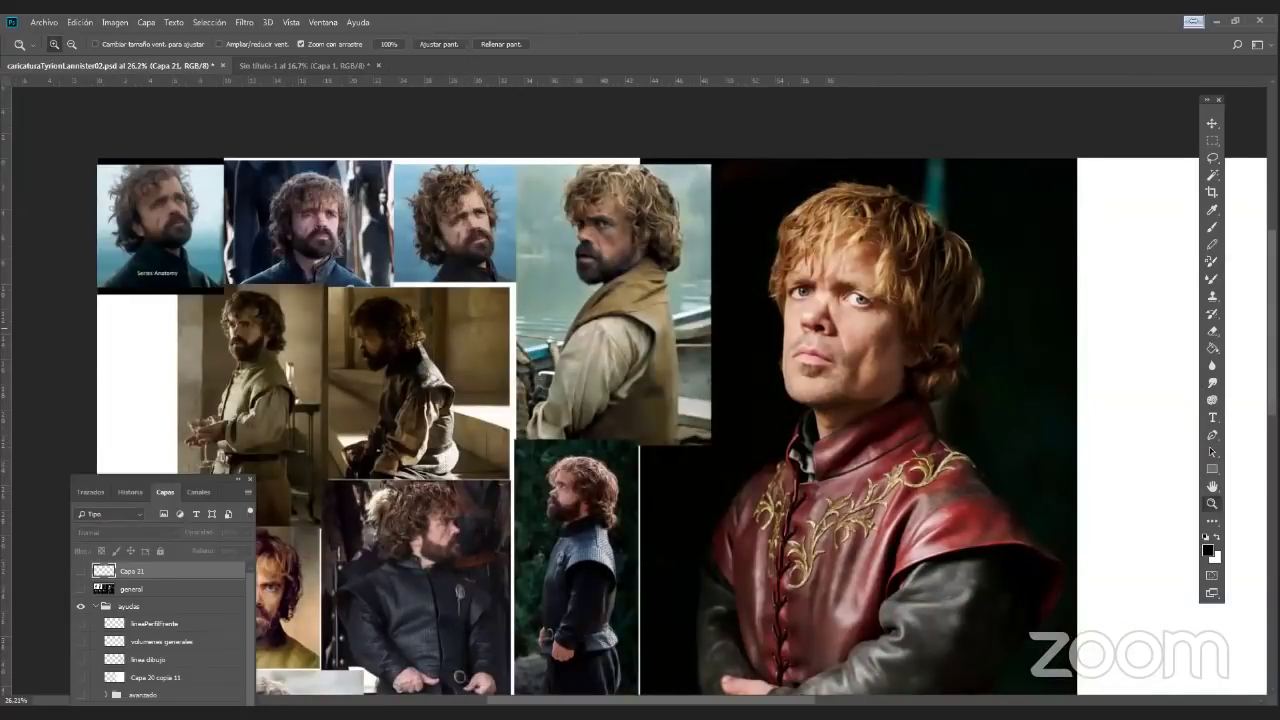
Show the "lineaPerfilFrente" layer and examine the line drawings of the two profiles and the frontal face
{"action": "left_click_drag", "start_coordinate": [817, 519], "coordinate": [710, 459]}
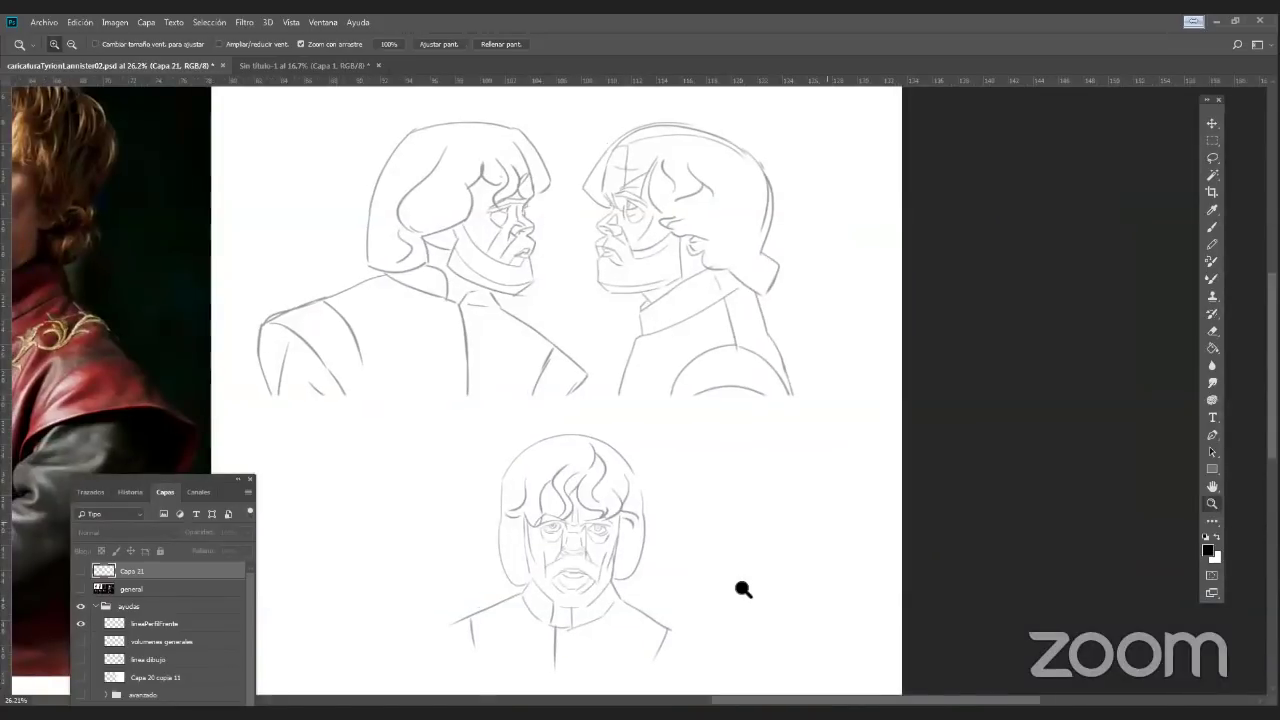
{"action": "scroll", "coordinate": [794, 219], "scroll_direction": "left", "scroll_amount": 1}
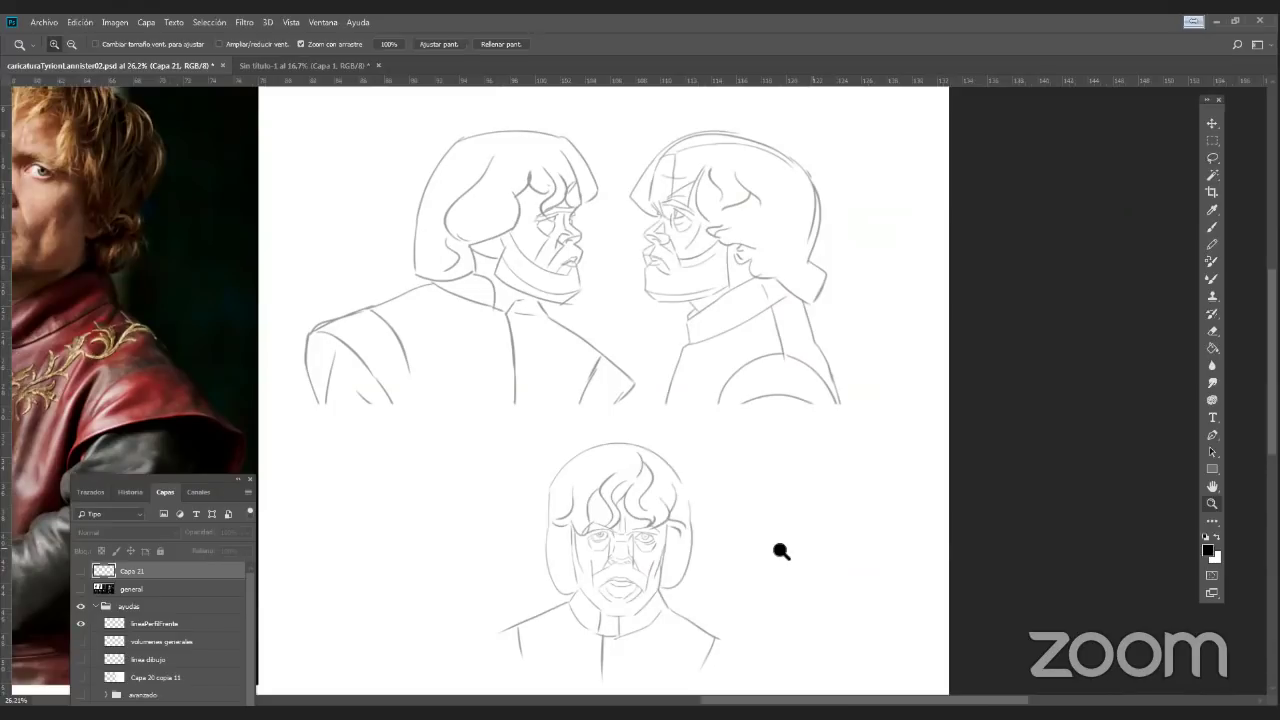
{"action": "key", "text": "space"}
{"action": "left_click_drag", "start_coordinate": [777, 560], "coordinate": [820, 438]}
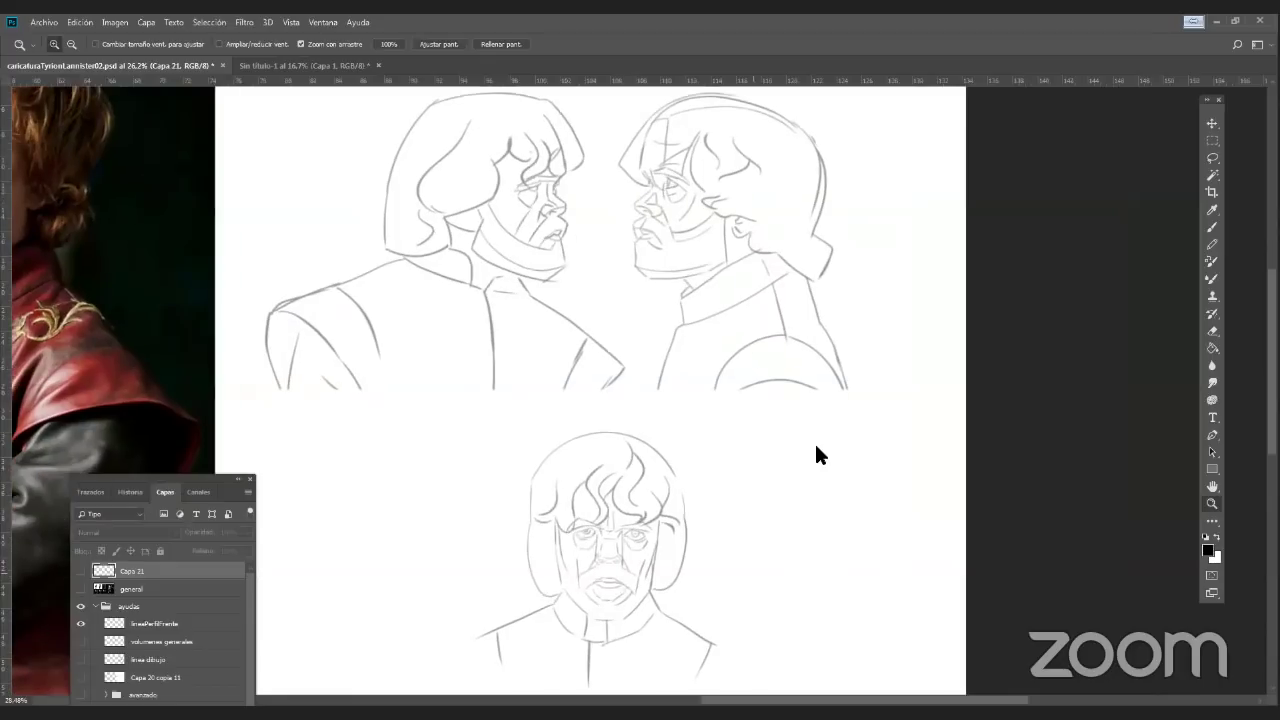
{"action": "scroll", "coordinate": [816, 455], "scroll_direction": "up", "scroll_amount": 3}
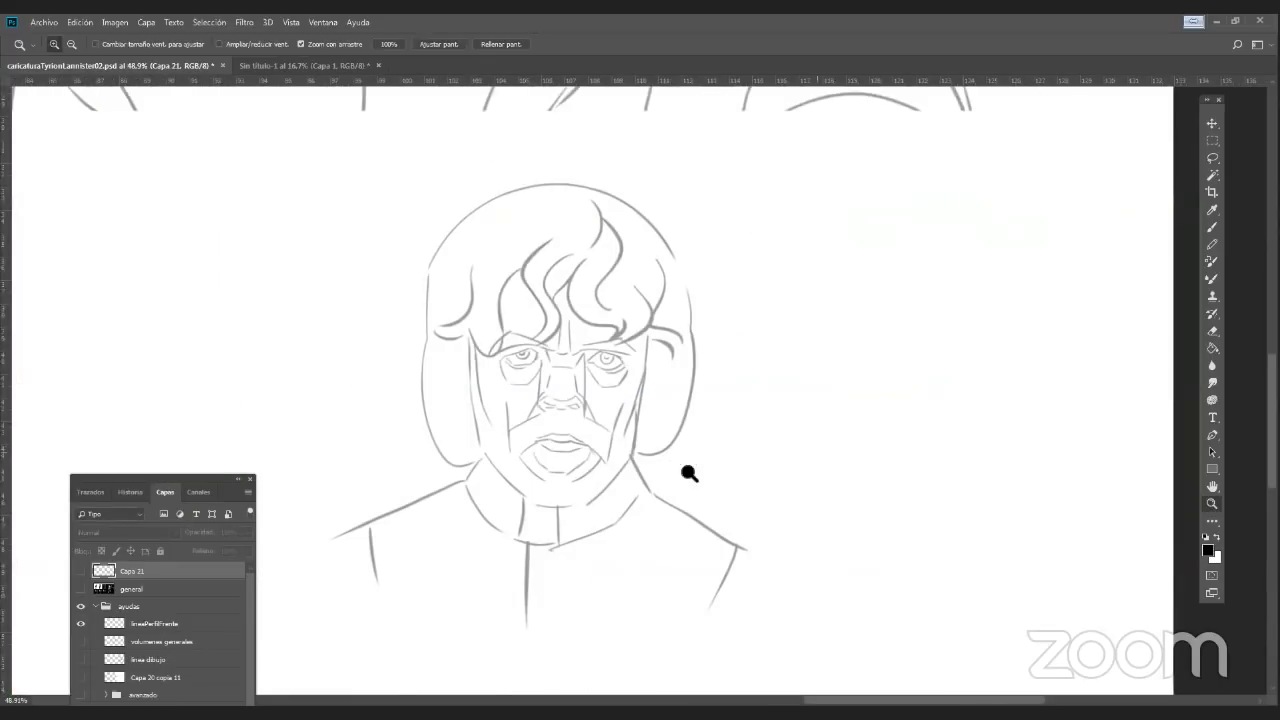
{"action": "scroll", "coordinate": [694, 477], "scroll_direction": "up", "scroll_amount": 1}
{"action": "scroll", "coordinate": [649, 529], "scroll_direction": "up", "scroll_amount": 2}
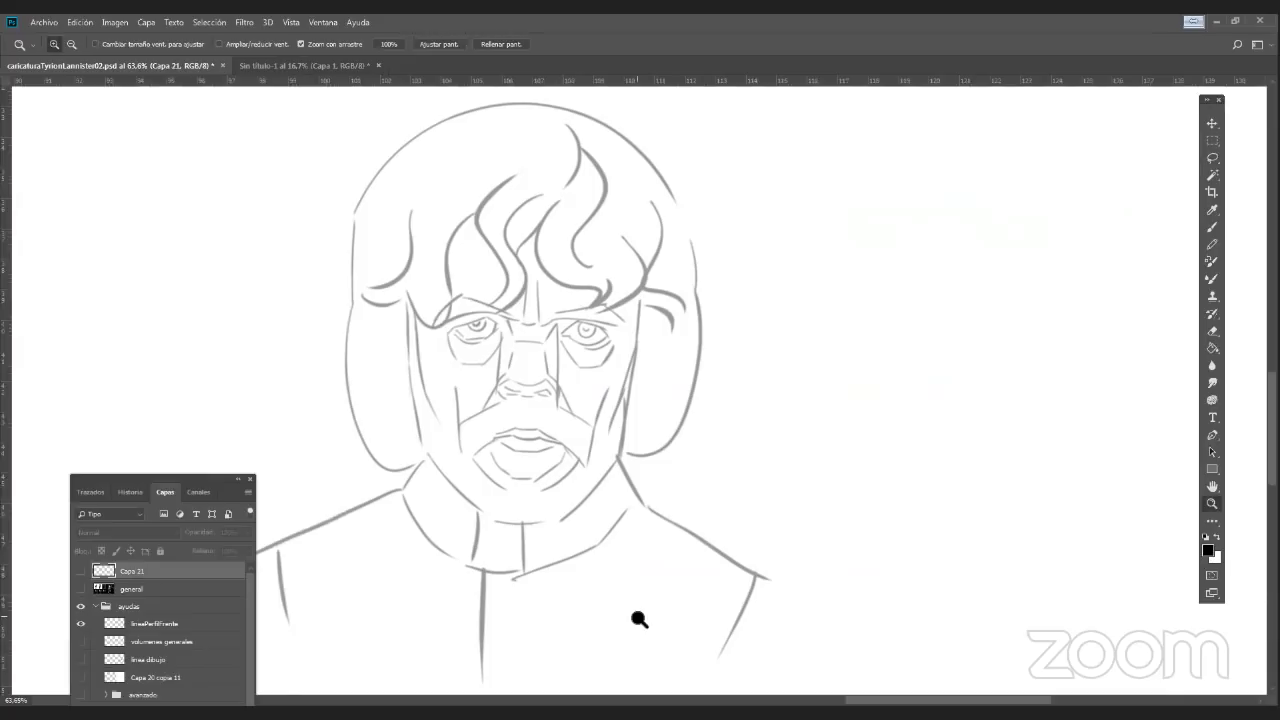
{"action": "mouse_move", "coordinate": [786, 498]}
{"action": "left_mouse_down"}
{"action": "mouse_move", "coordinate": [758, 470]}
{"action": "mouse_move", "coordinate": [746, 475]}
{"action": "left_mouse_up"}
{"action": "left_click", "coordinate": [759, 471], "text": "alt"}
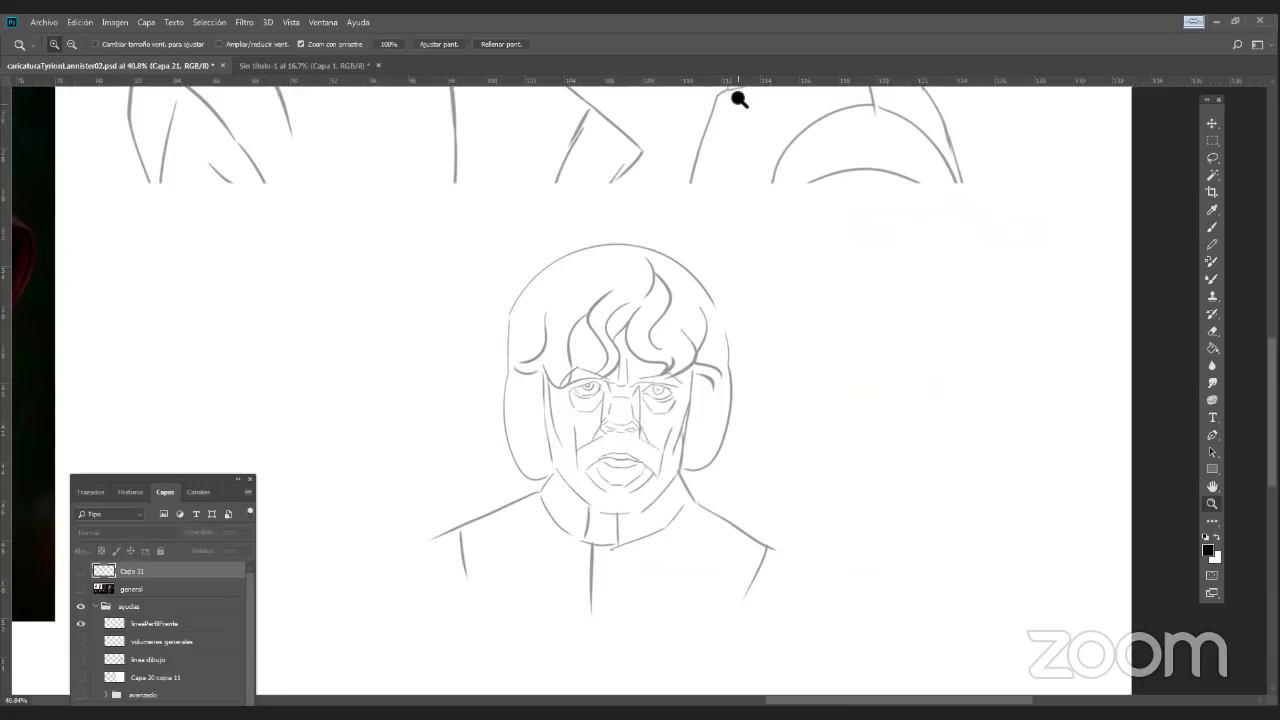
Place a horizontal guide at the frontal drawing's eyebrows and a vertical guide across its face, and remove both guides
{"action": "left_click_drag", "start_coordinate": [731, 82], "coordinate": [731, 374]}
{"action": "left_click_drag", "start_coordinate": [12, 519], "coordinate": [575, 523]}
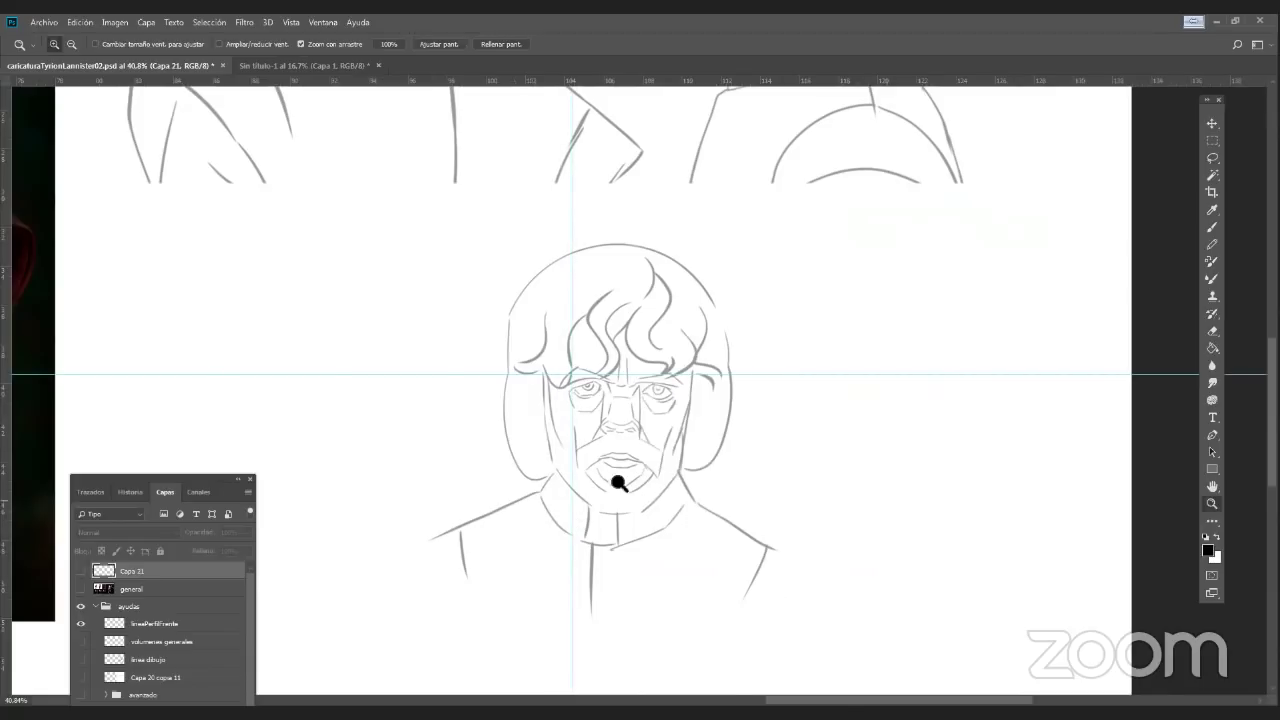
{"action": "left_click", "coordinate": [1211, 124]}
{"action": "left_click_drag", "start_coordinate": [671, 371], "coordinate": [577, 81]}
{"action": "left_click_drag", "start_coordinate": [447, 168], "coordinate": [6, 240]}
{"action": "left_click", "coordinate": [1212, 504]}
Show the "Capa 21" layer, trace the frontal drawing's nose sides and one nostril in black, and undo the strokes
{"action": "left_click_drag", "start_coordinate": [631, 441], "coordinate": [690, 538]}
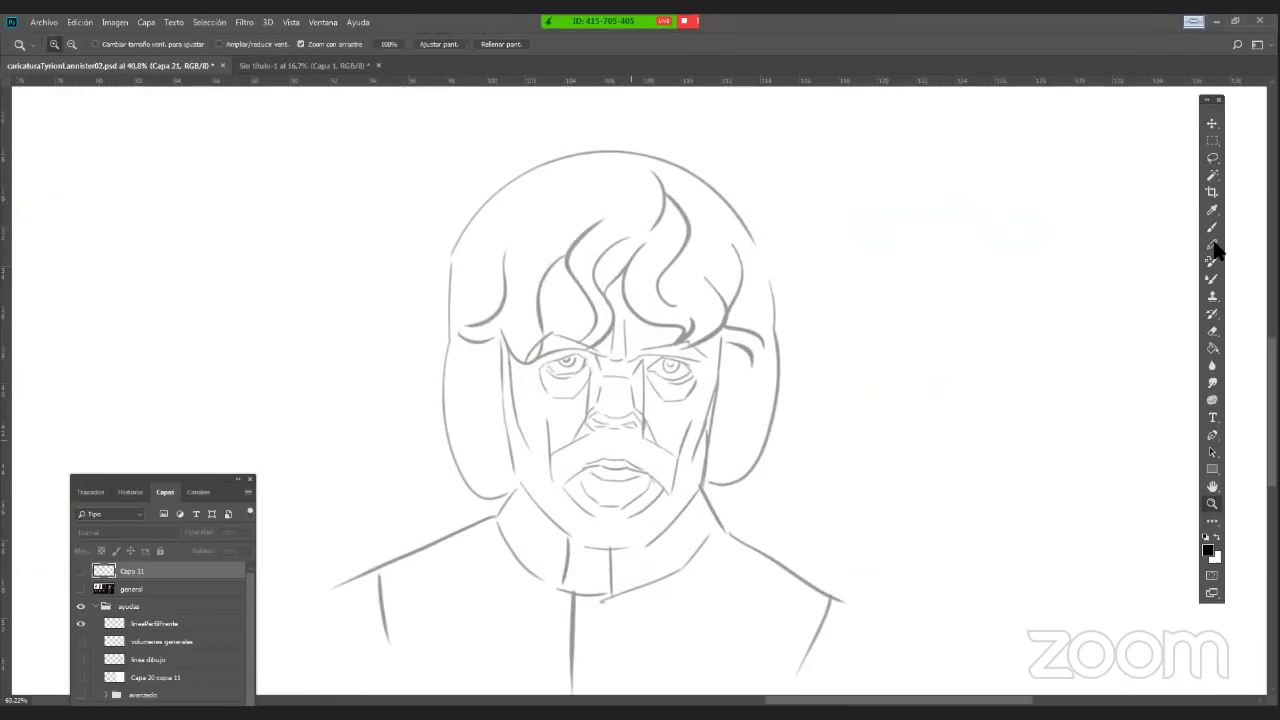
{"action": "left_click", "coordinate": [560, 373]}
{"action": "key", "text": "b"}
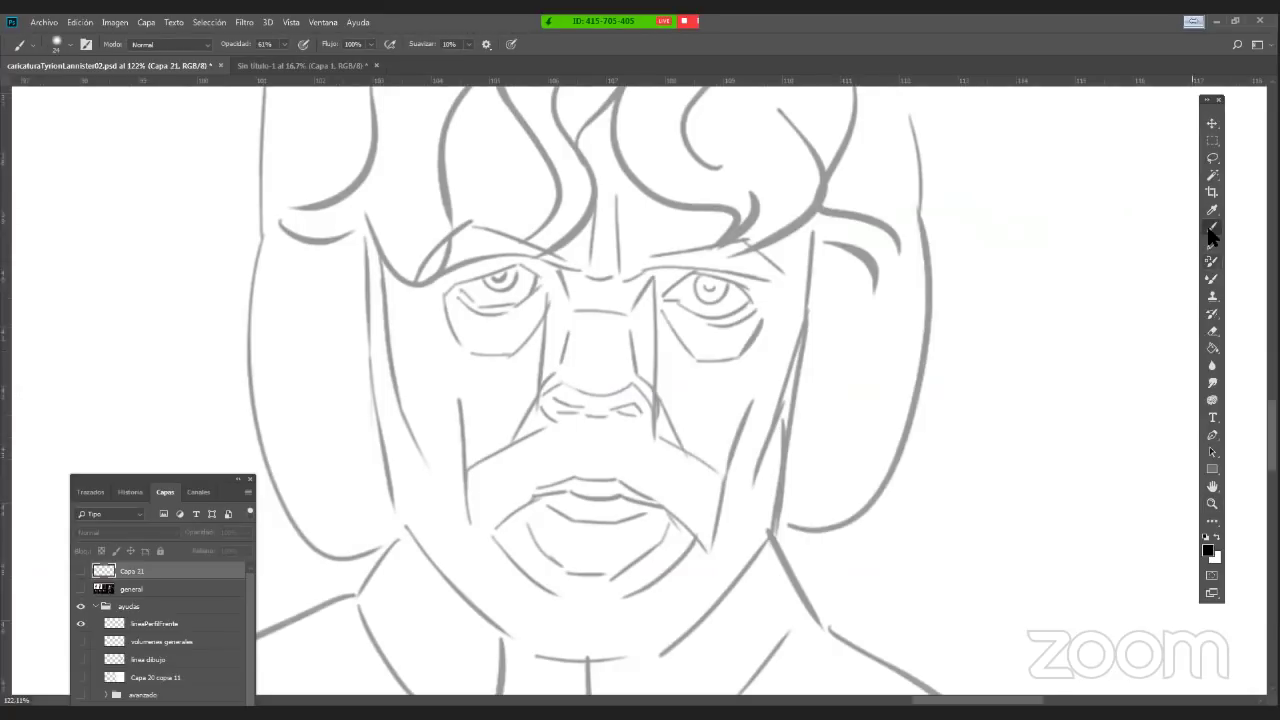
{"action": "left_click", "coordinate": [81, 571]}
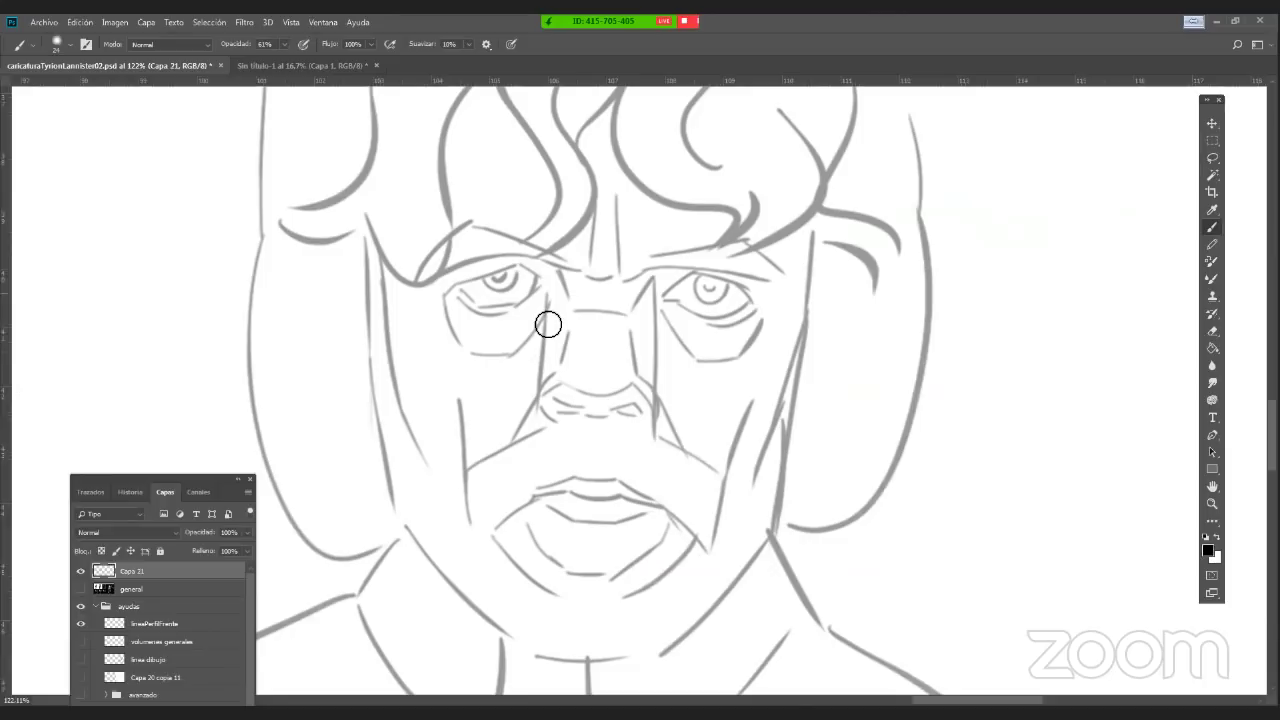
{"action": "left_click_drag", "start_coordinate": [543, 290], "coordinate": [536, 440]}
{"action": "left_click_drag", "start_coordinate": [656, 282], "coordinate": [654, 434]}
{"action": "left_click_drag", "start_coordinate": [557, 374], "coordinate": [539, 394]}
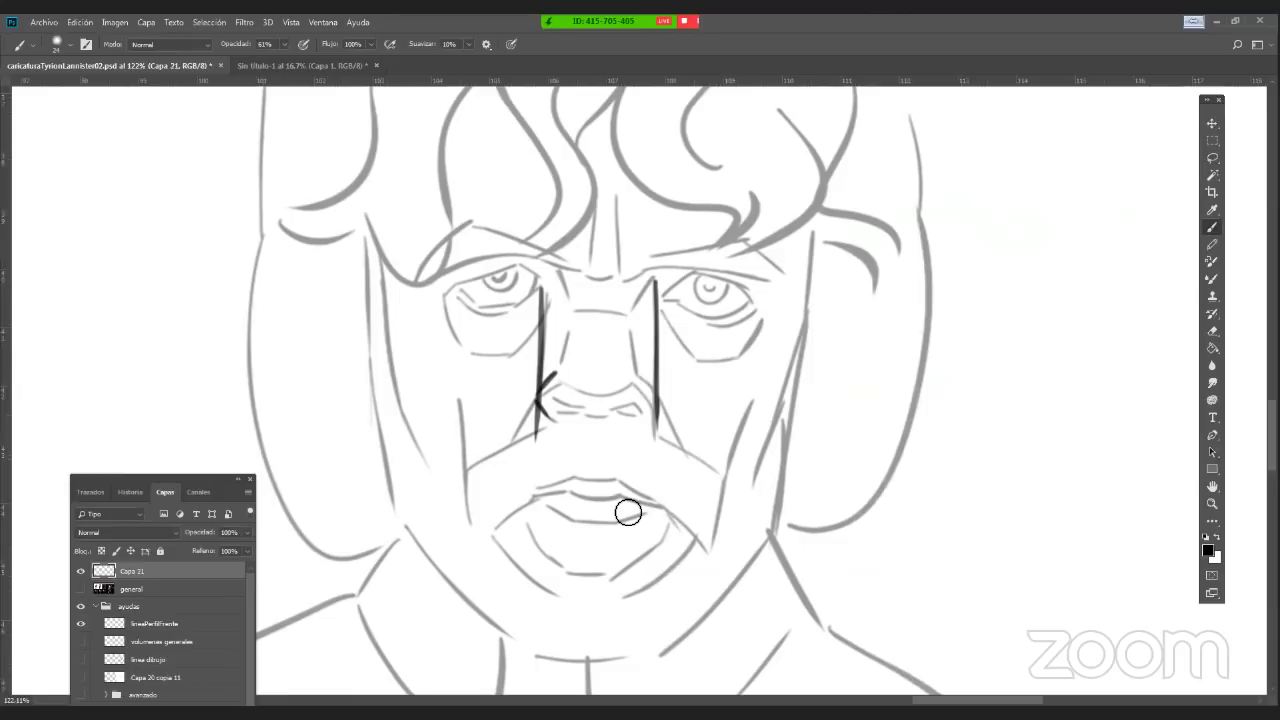
{"action": "key", "text": "ctrl+z"}
{"action": "key", "text": "ctrl+z"}
{"action": "key", "text": "ctrl+z"}
{"action": "key", "text": "ctrl+z"}
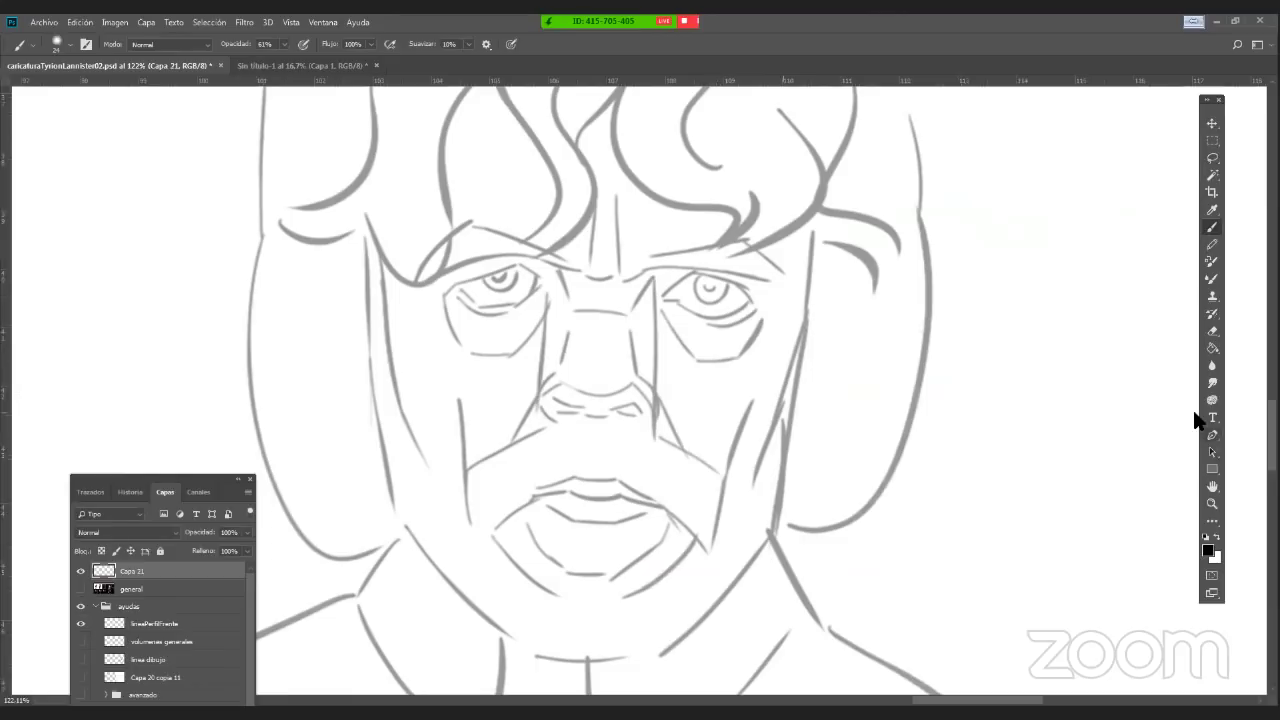
Compare the line drawings with the reference portrait, and hide the "Capa 21" and "lineaPerfilFrente" layers
{"action": "left_click", "coordinate": [1212, 504]}
{"action": "left_click_drag", "start_coordinate": [860, 504], "coordinate": [860, 362]}
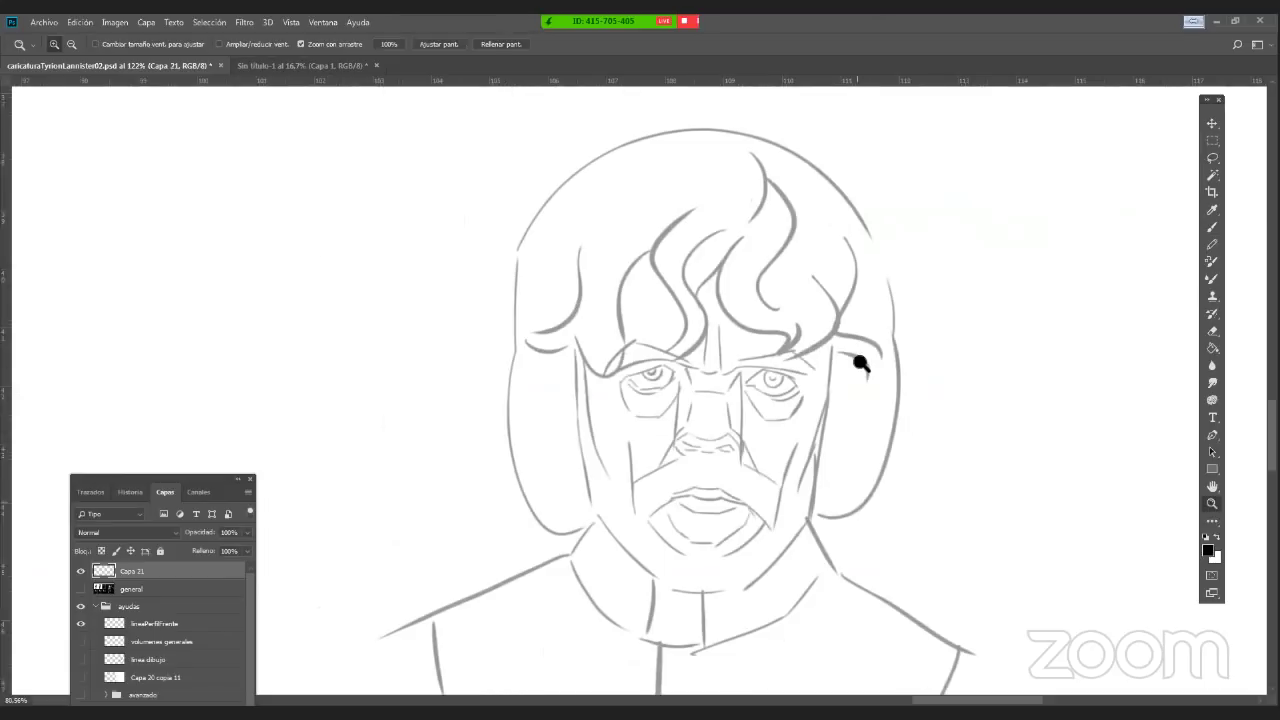
{"action": "left_click", "coordinate": [860, 364], "text": "alt"}
{"action": "left_click", "coordinate": [888, 467], "text": "alt"}
{"action": "left_click_drag", "start_coordinate": [892, 481], "coordinate": [863, 463]}
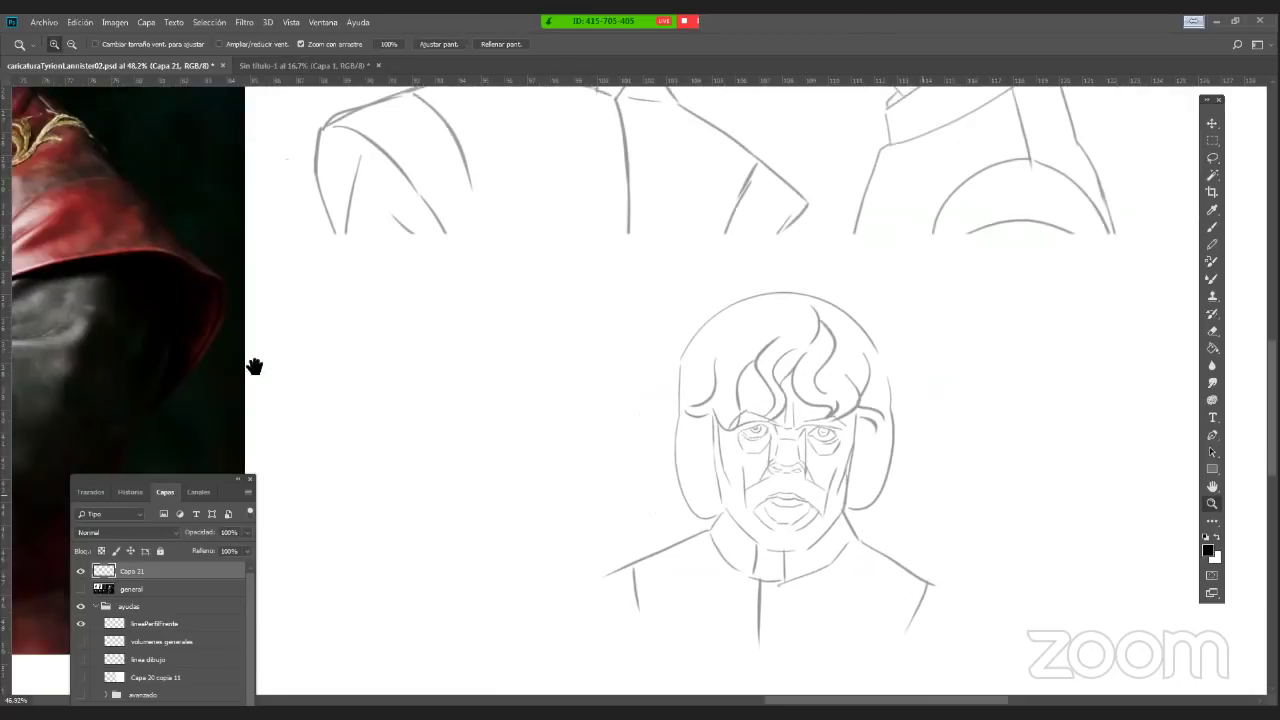
{"action": "left_click", "coordinate": [721, 431], "text": "alt"}
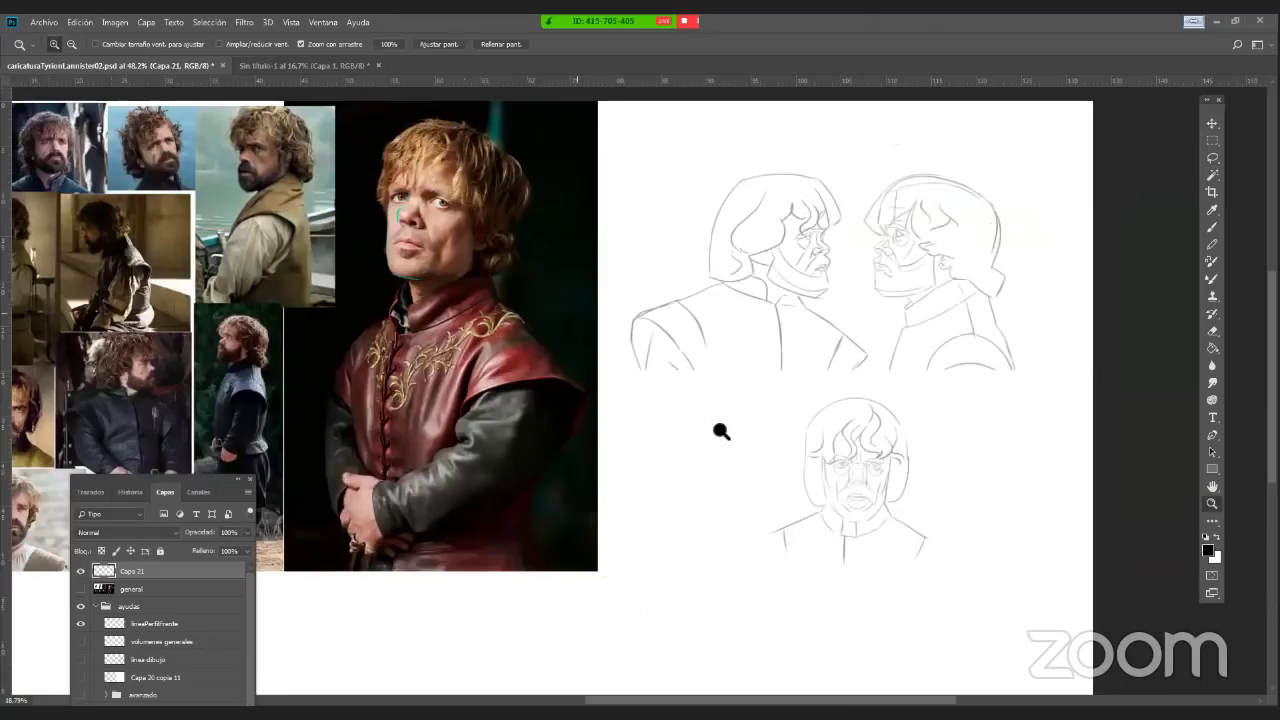
{"action": "left_click_drag", "start_coordinate": [798, 479], "coordinate": [850, 473]}
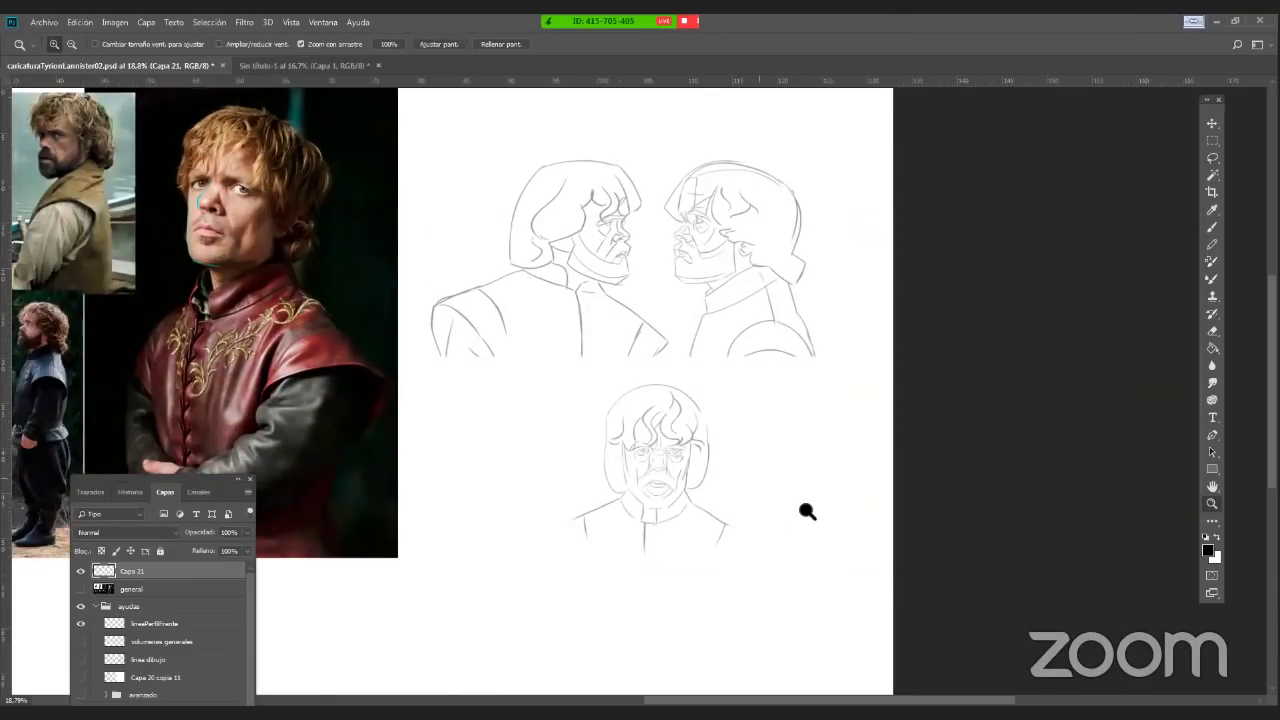
{"action": "left_click", "coordinate": [1212, 123]}
{"action": "left_click", "coordinate": [81, 572]}
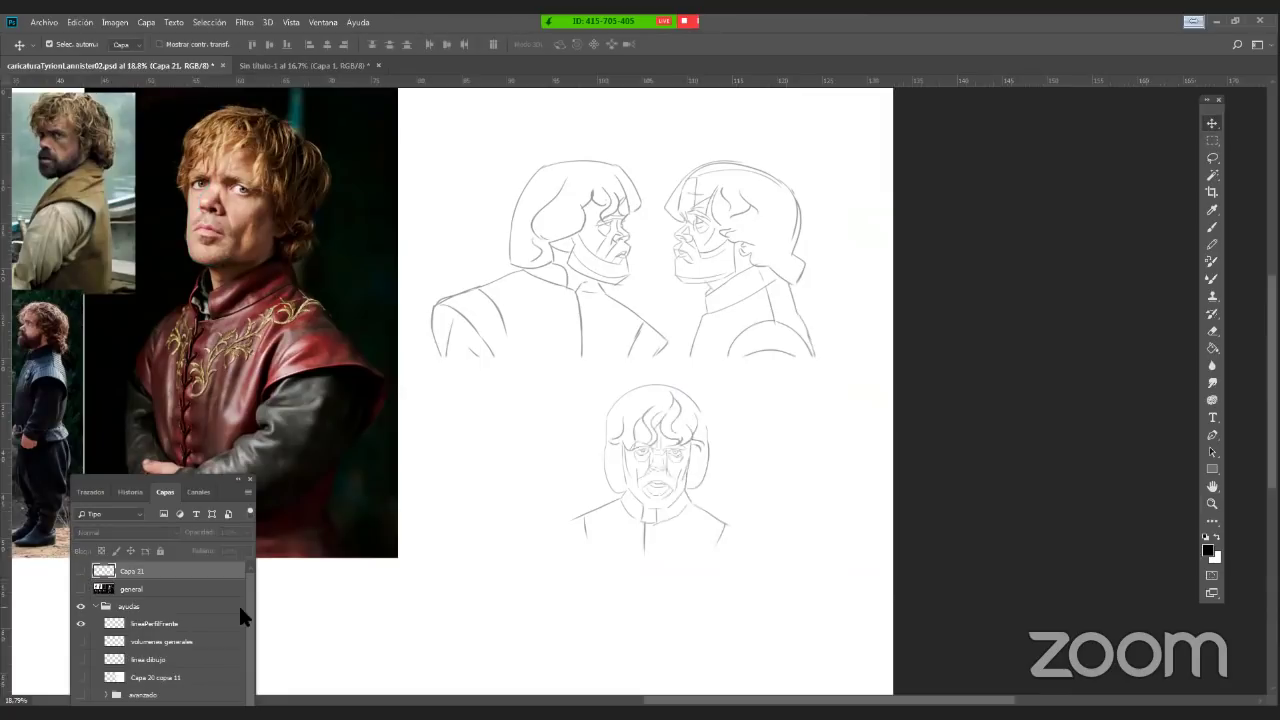
{"action": "left_click", "coordinate": [81, 623]}
Move the Layers panel beside the canvas, and show the "bocetos rapidos" layer to review the quick sketches before hiding it again
{"action": "left_click_drag", "start_coordinate": [196, 478], "coordinate": [1044, 117]}
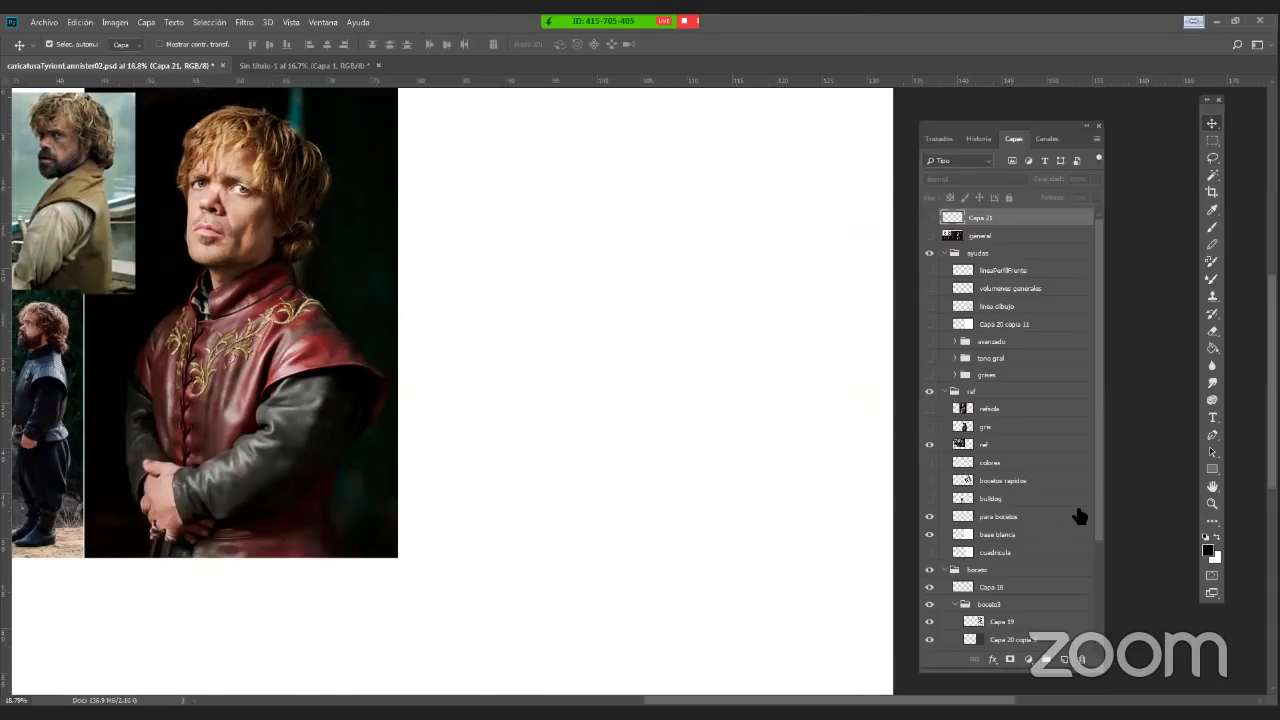
{"action": "left_click", "coordinate": [929, 481]}
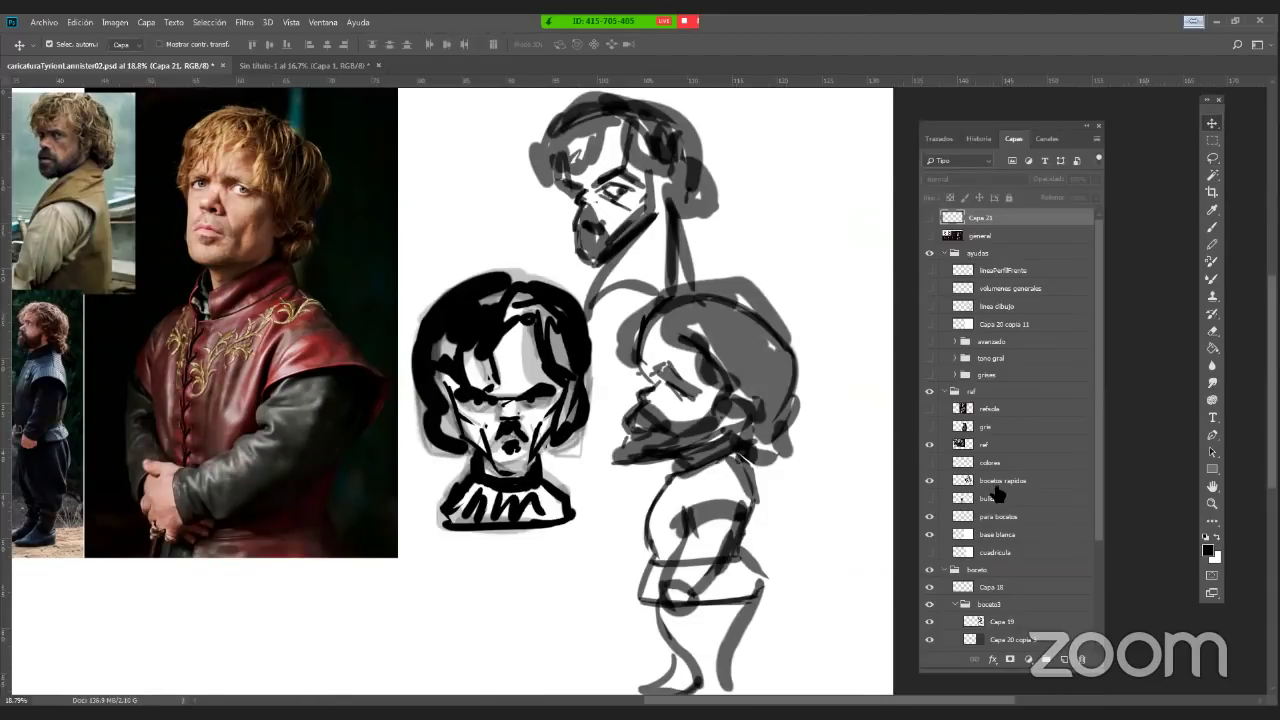
{"action": "left_click", "coordinate": [929, 480]}
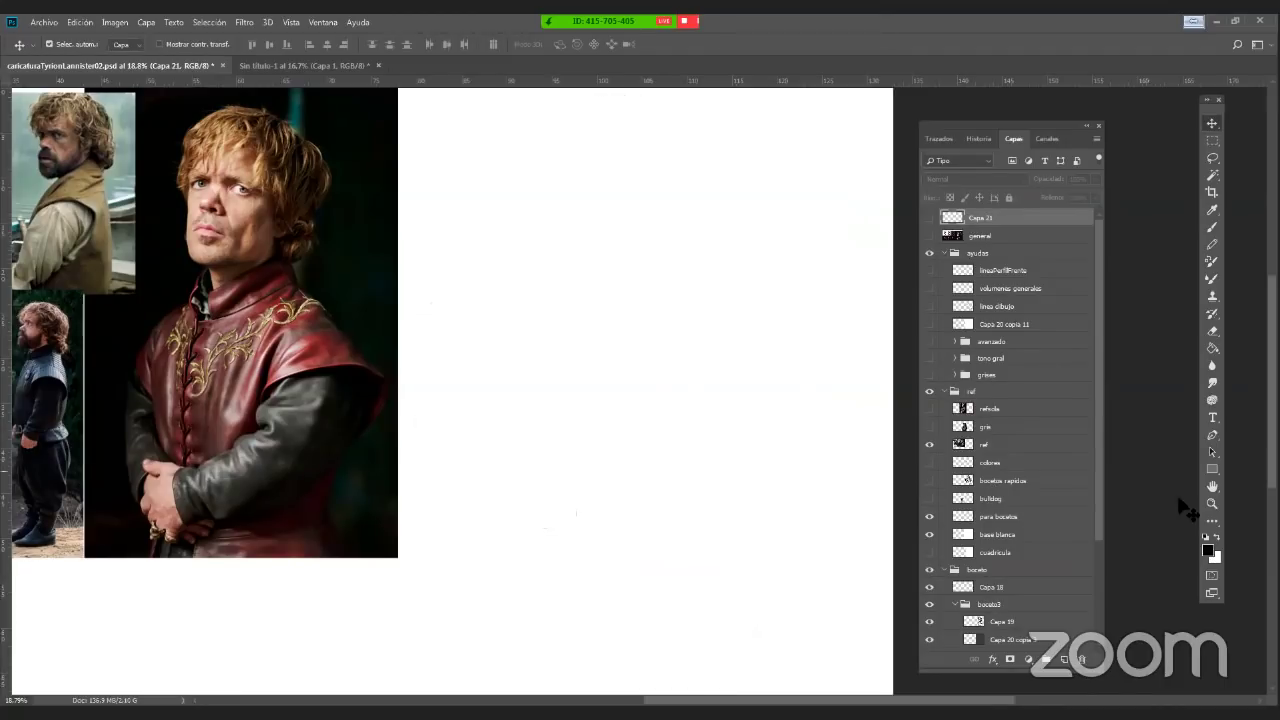
Move the Layers panel to the other side of the reference photos and select the "para bocetos" layer for painting with the Brush
{"action": "left_click", "coordinate": [1212, 503]}
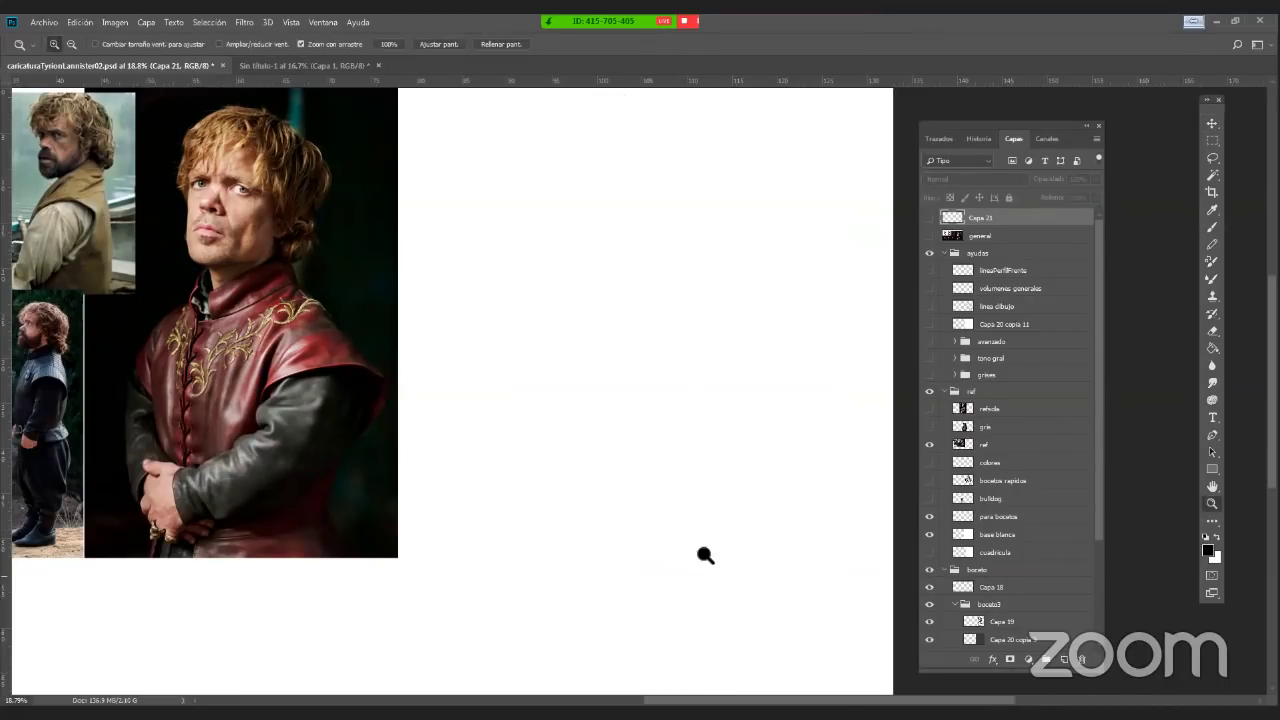
{"action": "left_click", "coordinate": [723, 511], "text": "alt"}
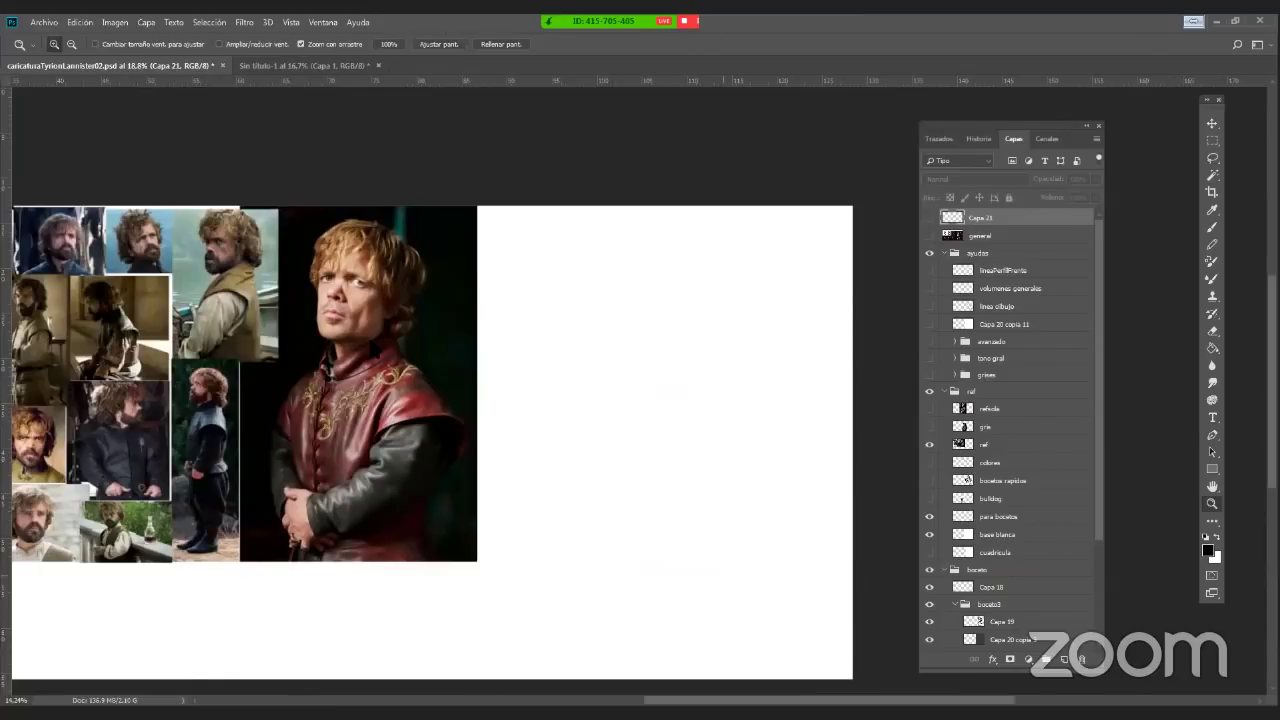
{"action": "scroll", "coordinate": [730, 580], "scroll_direction": "down", "scroll_amount": 1}
{"action": "left_click", "coordinate": [1212, 229]}
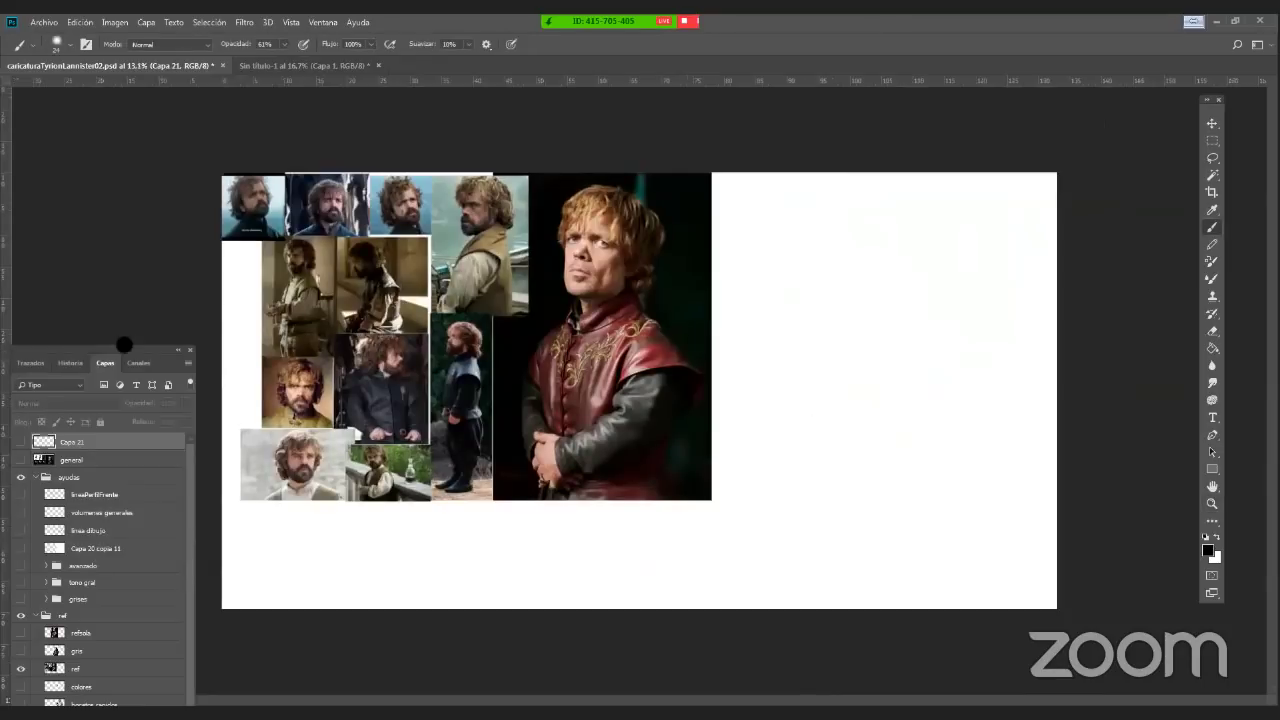
{"action": "left_click_drag", "start_coordinate": [124, 347], "coordinate": [132, 125]}
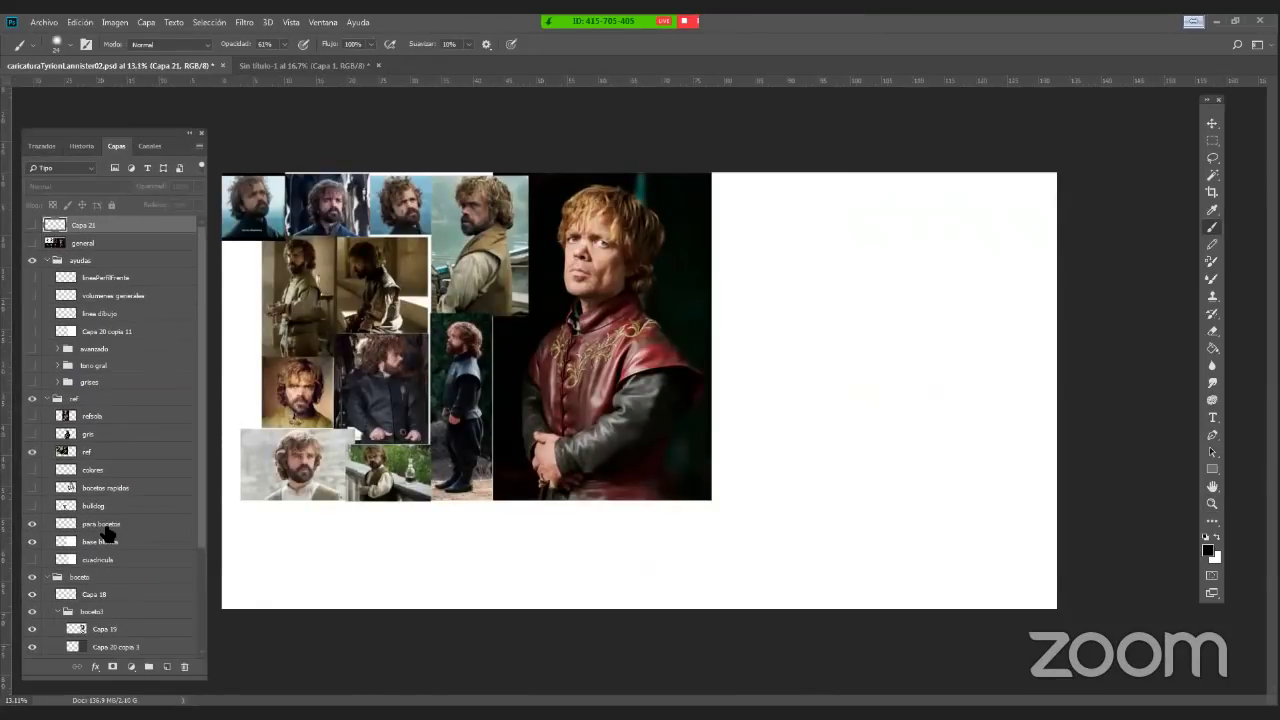
{"action": "left_click", "coordinate": [104, 525]}
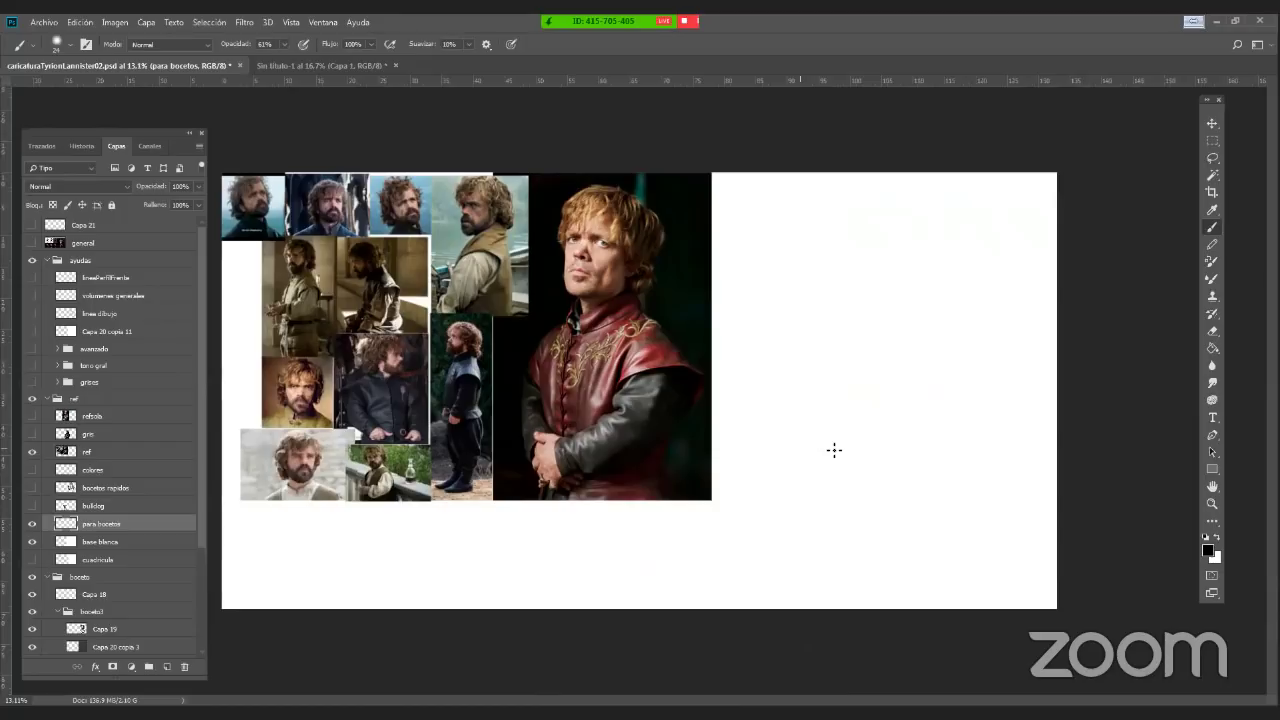
Set the soft pressure-size brush to 117 px and 26% opacity, undoing a test stroke on the blank canvas
{"action": "right_click", "coordinate": [920, 262]}
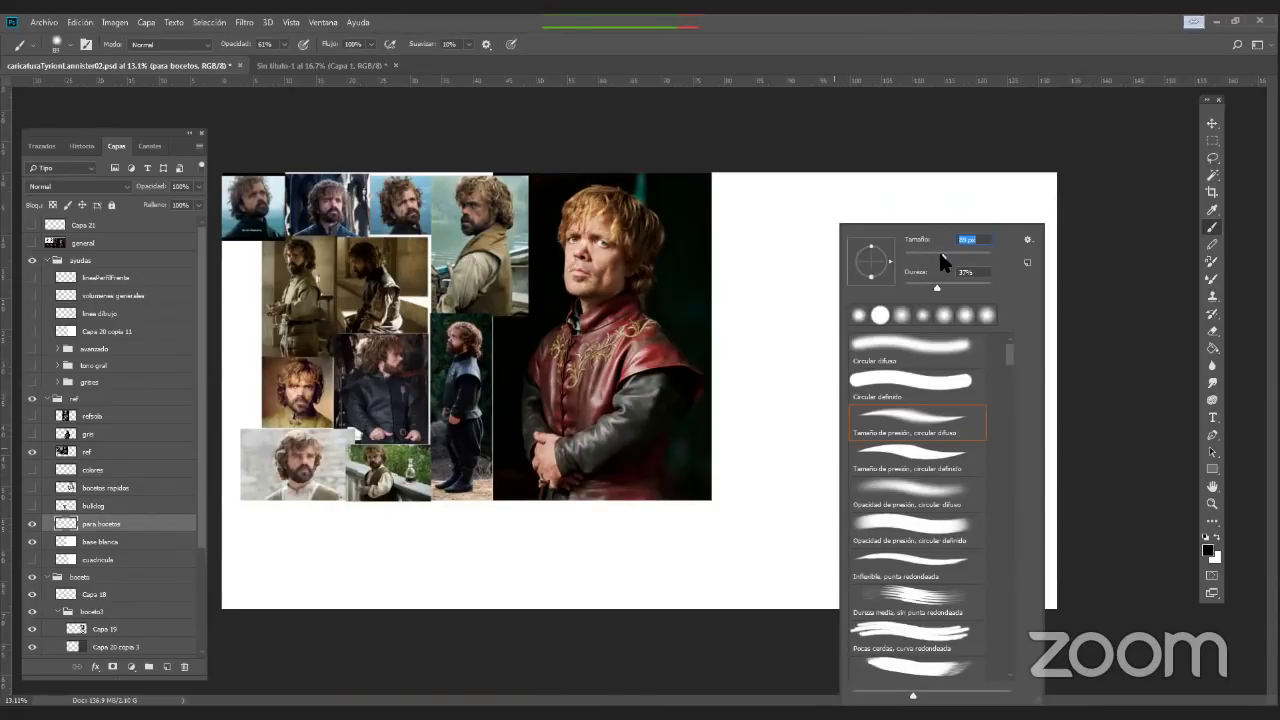
{"action": "left_click", "coordinate": [1014, 142]}
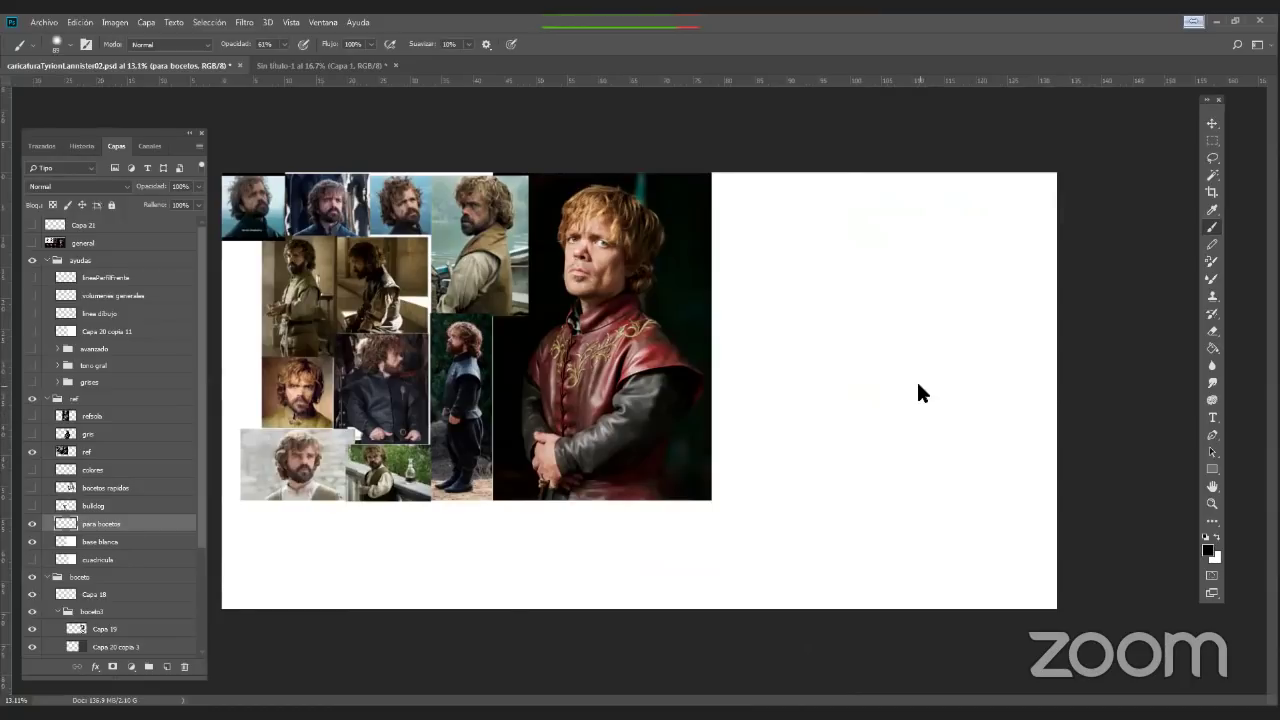
{"action": "right_click", "coordinate": [1033, 257]}
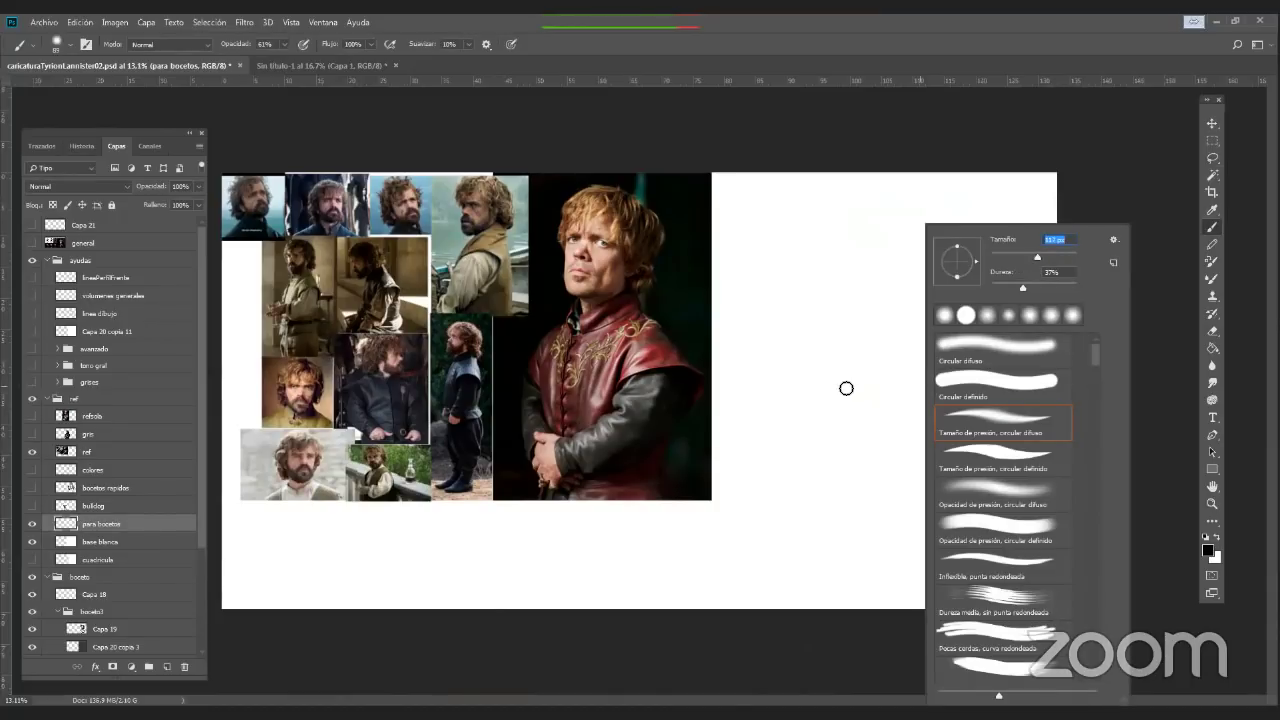
{"action": "left_click", "coordinate": [850, 358]}
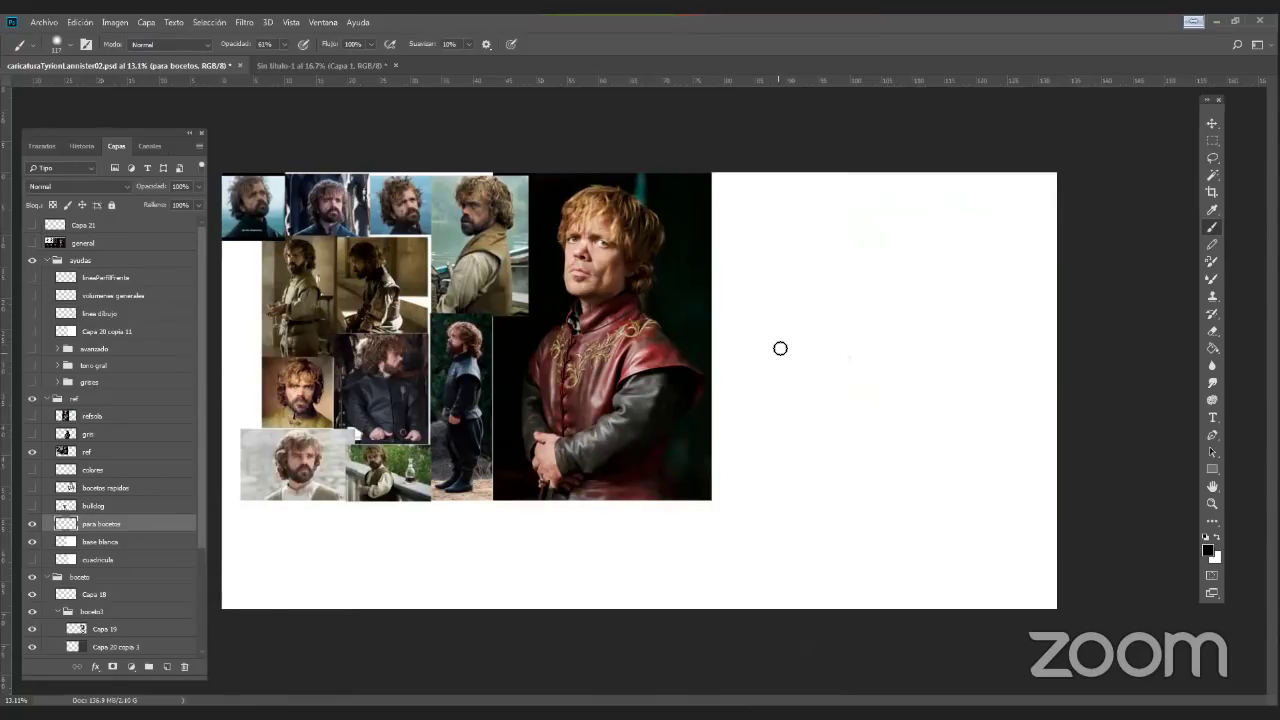
{"action": "left_click_drag", "start_coordinate": [780, 341], "coordinate": [831, 342]}
{"action": "key", "text": "ctrl+z"}
{"action": "left_click", "coordinate": [286, 44]}
{"action": "left_click_drag", "start_coordinate": [286, 60], "coordinate": [264, 61]}
Sketch a small grey bearded bust with hair and shoulders beside the reference portrait, and draw a rectangular frame around it
{"action": "mouse_move", "coordinate": [823, 343]}
{"action": "left_mouse_down"}
{"action": "mouse_move", "coordinate": [838, 366]}
{"action": "mouse_move", "coordinate": [766, 380]}
{"action": "mouse_move", "coordinate": [767, 400]}
{"action": "mouse_move", "coordinate": [798, 405]}
{"action": "mouse_move", "coordinate": [816, 366]}
{"action": "mouse_move", "coordinate": [829, 368]}
{"action": "mouse_move", "coordinate": [836, 382]}
{"action": "mouse_move", "coordinate": [818, 379]}
{"action": "mouse_move", "coordinate": [840, 414]}
{"action": "mouse_move", "coordinate": [806, 411]}
{"action": "mouse_move", "coordinate": [842, 422]}
{"action": "mouse_move", "coordinate": [762, 428]}
{"action": "mouse_move", "coordinate": [795, 408]}
{"action": "mouse_move", "coordinate": [824, 420]}
{"action": "mouse_move", "coordinate": [762, 436]}
{"action": "mouse_move", "coordinate": [842, 426]}
{"action": "left_mouse_up"}
{"action": "mouse_move", "coordinate": [760, 430]}
{"action": "left_mouse_down"}
{"action": "mouse_move", "coordinate": [822, 468]}
{"action": "mouse_move", "coordinate": [770, 468]}
{"action": "left_mouse_up"}
{"action": "mouse_move", "coordinate": [808, 396]}
{"action": "left_mouse_down"}
{"action": "mouse_move", "coordinate": [832, 404]}
{"action": "mouse_move", "coordinate": [828, 392]}
{"action": "left_mouse_up"}
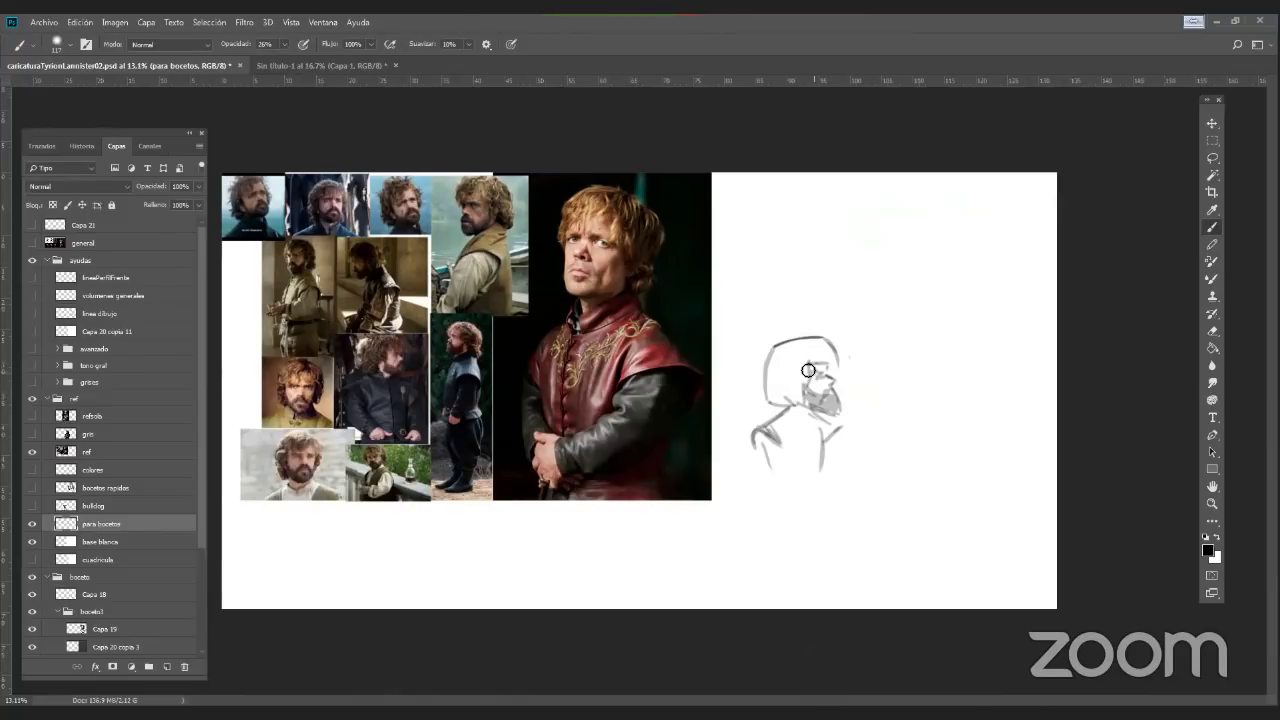
{"action": "left_click_drag", "start_coordinate": [763, 449], "coordinate": [772, 488]}
{"action": "mouse_move", "coordinate": [842, 432]}
{"action": "left_mouse_down"}
{"action": "mouse_move", "coordinate": [850, 462]}
{"action": "mouse_move", "coordinate": [836, 484]}
{"action": "left_mouse_up"}
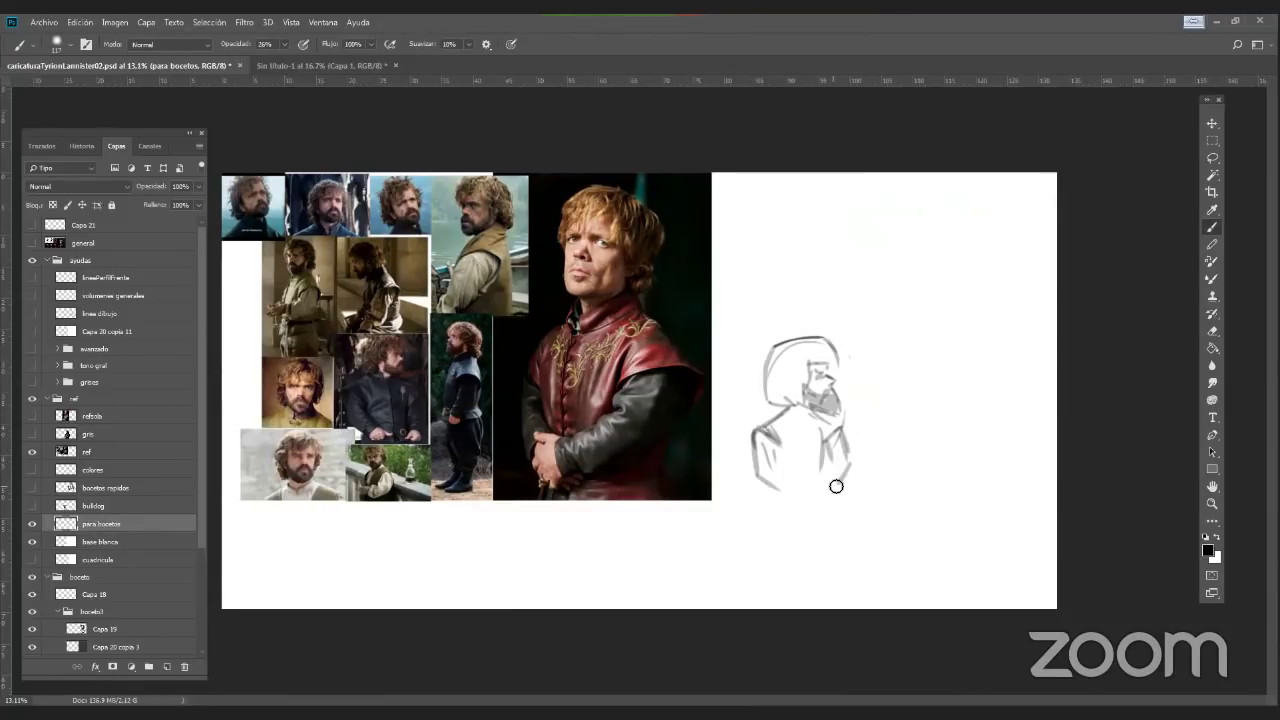
{"action": "mouse_move", "coordinate": [774, 349]}
{"action": "left_mouse_down"}
{"action": "mouse_move", "coordinate": [754, 478]}
{"action": "mouse_move", "coordinate": [732, 298]}
{"action": "mouse_move", "coordinate": [882, 514]}
{"action": "left_mouse_up"}
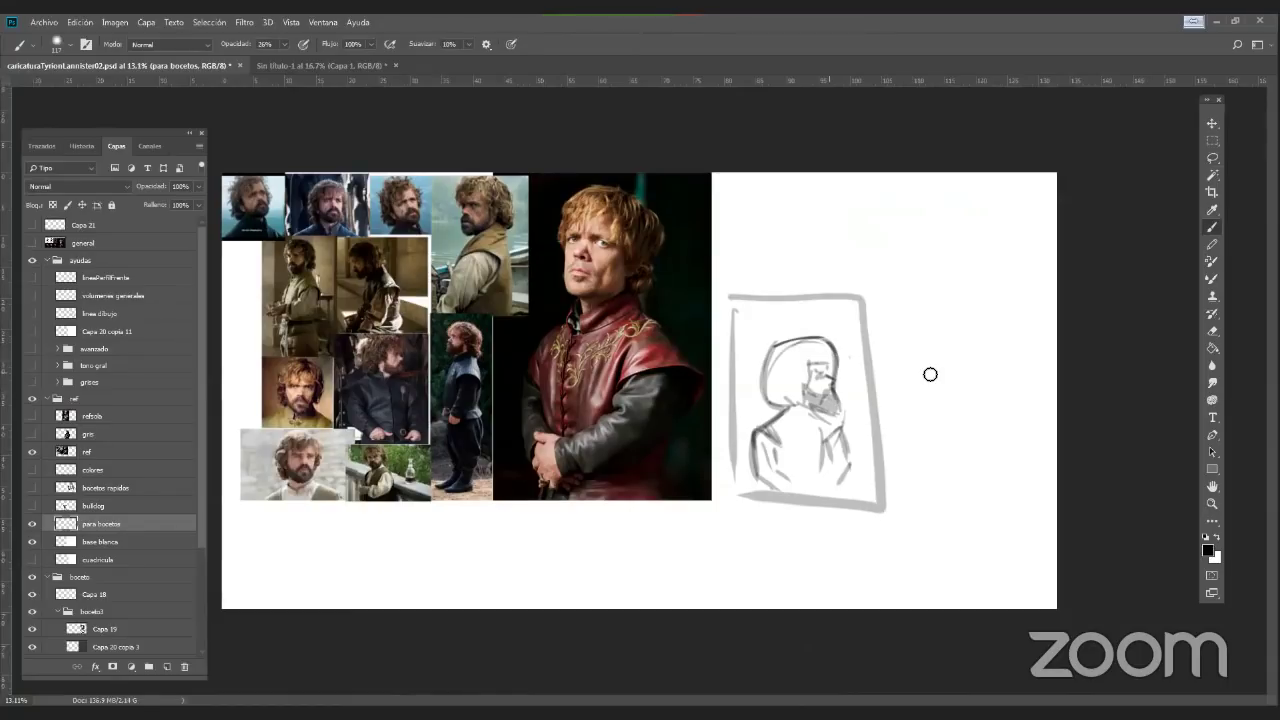
Enlarge the brush and fill the framed bust's hair, face and torso with a flat light grey tone
{"action": "right_click", "coordinate": [1031, 260]}
{"action": "left_click_drag", "start_coordinate": [1046, 258], "coordinate": [1072, 258]}
{"action": "mouse_move", "coordinate": [814, 400]}
{"action": "left_mouse_down"}
{"action": "mouse_move", "coordinate": [814, 458]}
{"action": "mouse_move", "coordinate": [772, 447]}
{"action": "mouse_move", "coordinate": [808, 492]}
{"action": "left_mouse_up"}
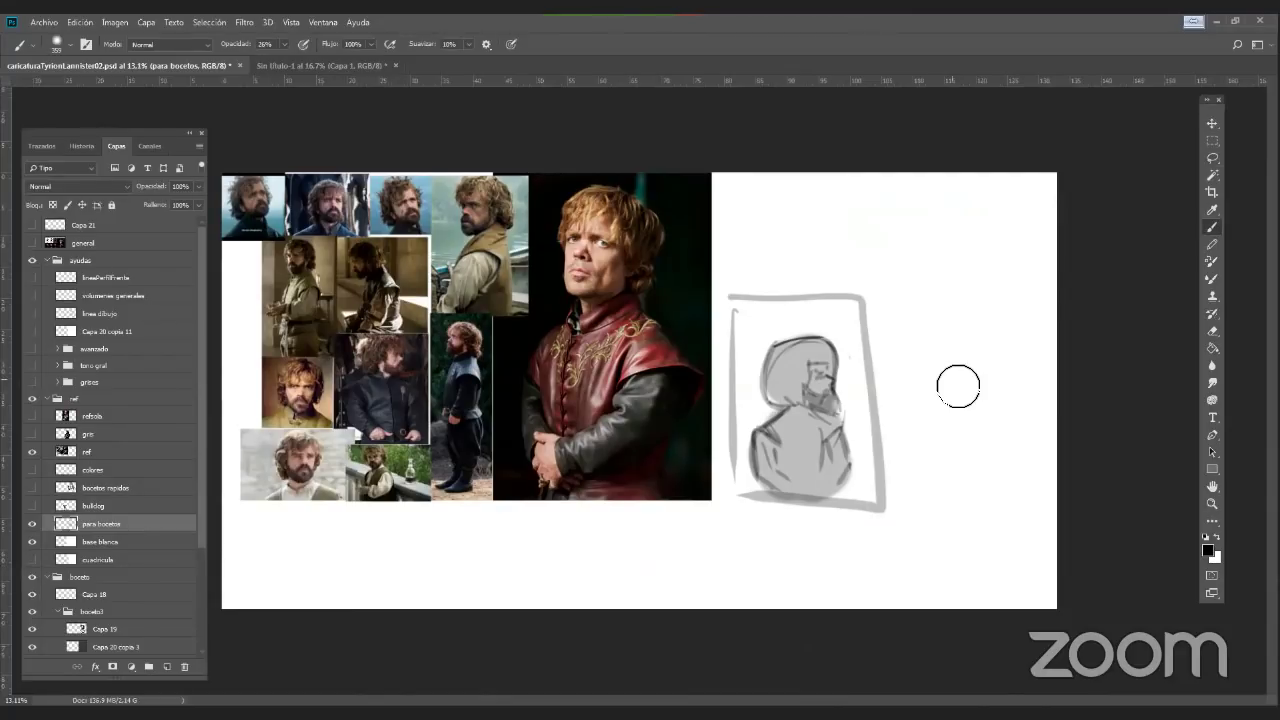
Reduce the brush size and sketch a second head beside the framed bust, with hair outline, fringe, frowning bearded face and ear
{"action": "right_click", "coordinate": [1080, 251]}
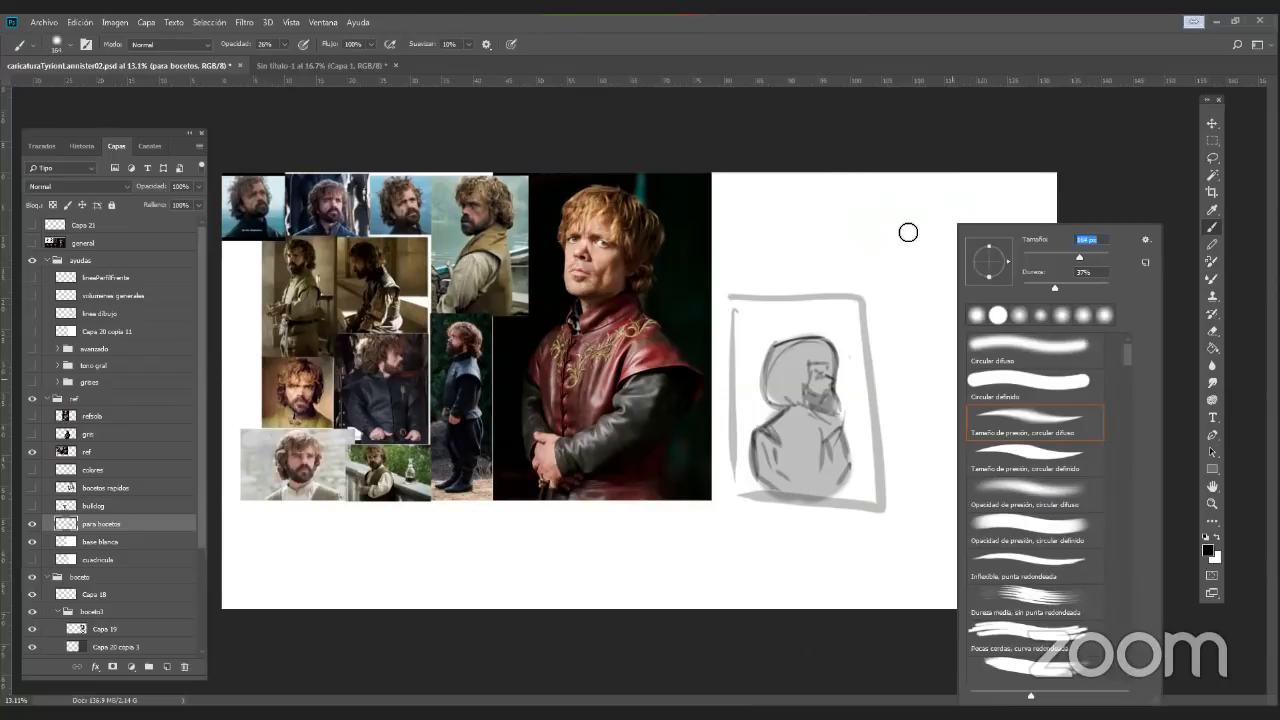
{"action": "key", "text": "Escape"}
{"action": "right_click", "coordinate": [1086, 258]}
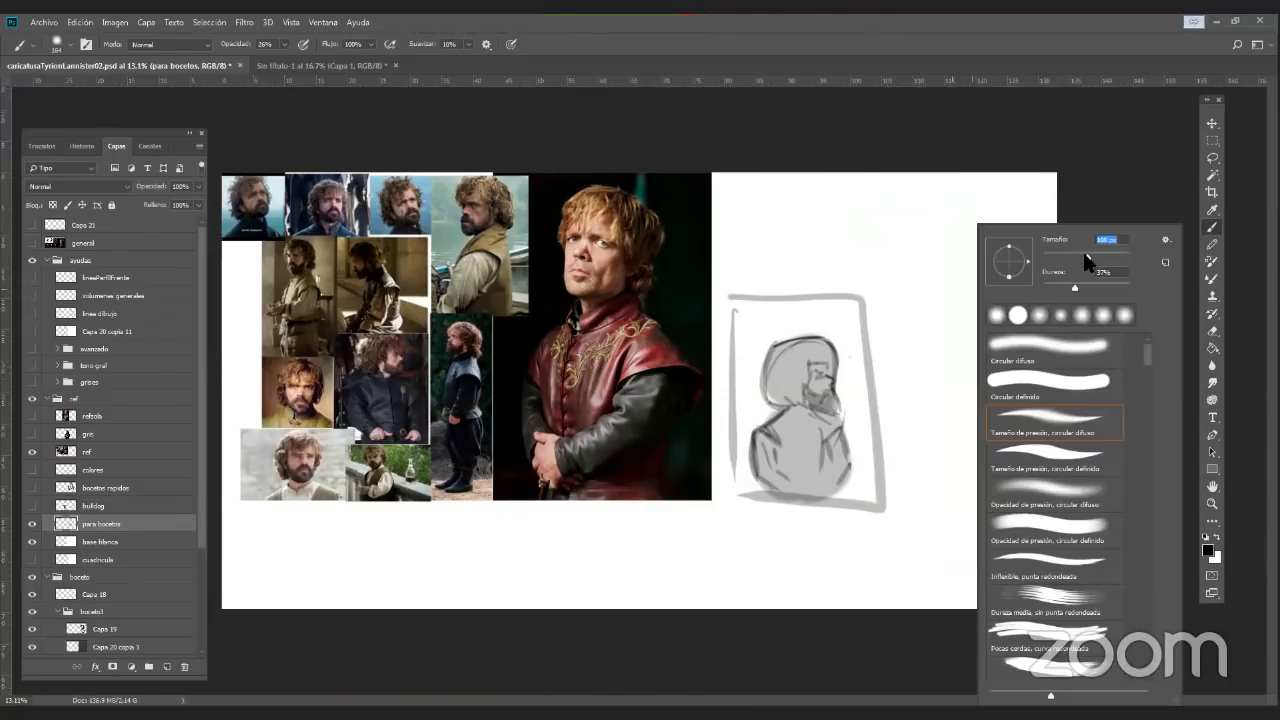
{"action": "left_click_drag", "start_coordinate": [908, 203], "coordinate": [910, 262]}
{"action": "mouse_move", "coordinate": [901, 236]}
{"action": "left_mouse_down"}
{"action": "mouse_move", "coordinate": [927, 195]}
{"action": "mouse_move", "coordinate": [1007, 221]}
{"action": "mouse_move", "coordinate": [988, 300]}
{"action": "left_mouse_up"}
{"action": "left_click_drag", "start_coordinate": [915, 204], "coordinate": [984, 306]}
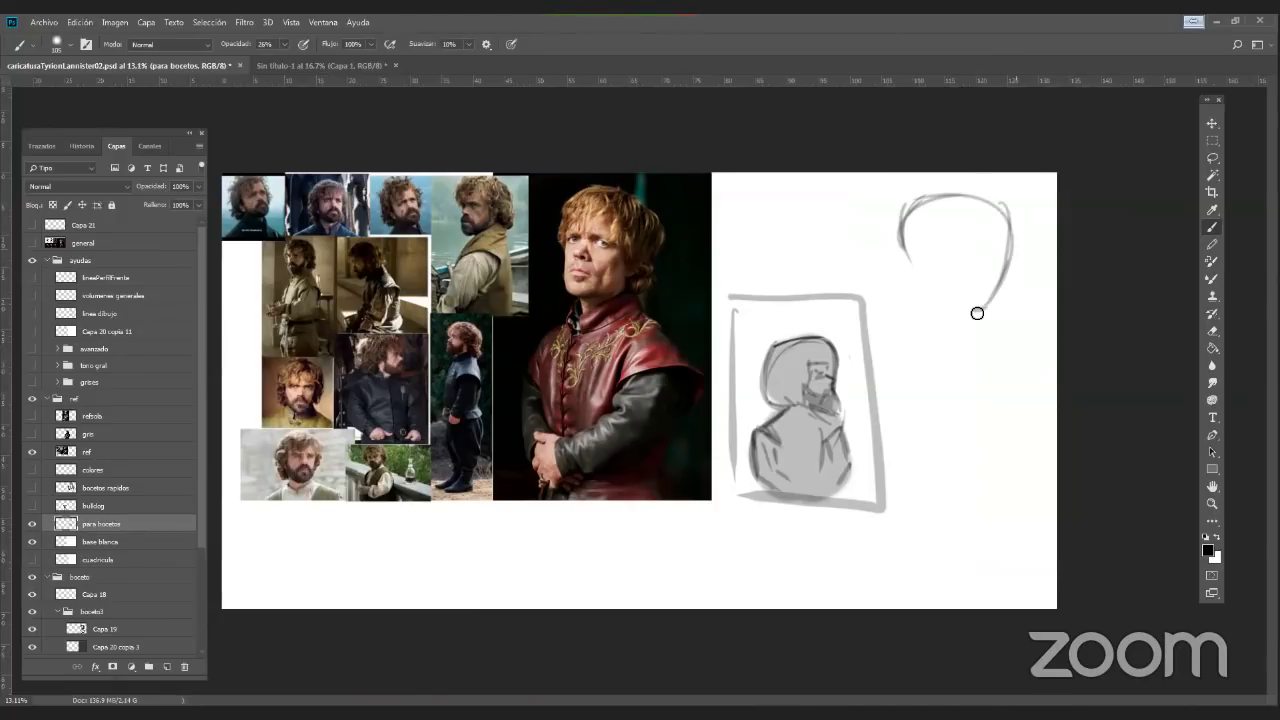
{"action": "mouse_move", "coordinate": [912, 259]}
{"action": "left_mouse_down"}
{"action": "mouse_move", "coordinate": [947, 223]}
{"action": "mouse_move", "coordinate": [983, 297]}
{"action": "mouse_move", "coordinate": [1013, 286]}
{"action": "left_mouse_up"}
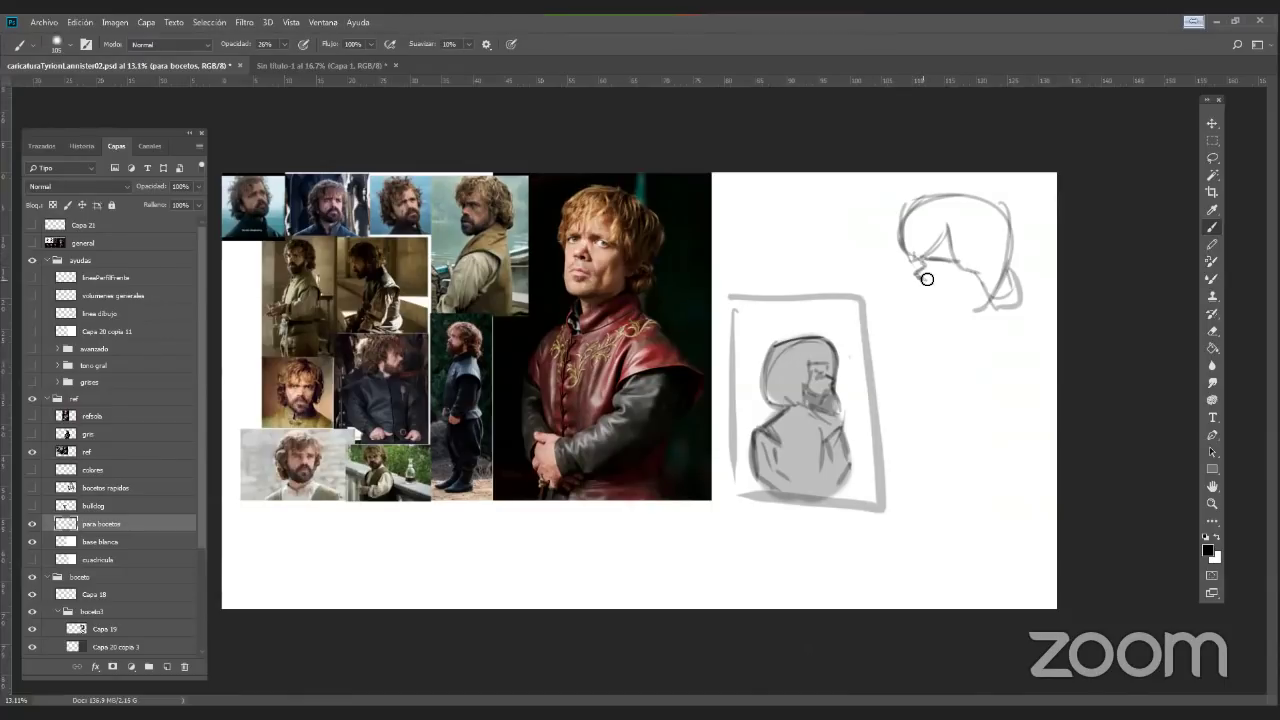
{"action": "mouse_move", "coordinate": [932, 275]}
{"action": "left_mouse_down"}
{"action": "mouse_move", "coordinate": [949, 305]}
{"action": "mouse_move", "coordinate": [937, 267]}
{"action": "mouse_move", "coordinate": [955, 269]}
{"action": "mouse_move", "coordinate": [917, 265]}
{"action": "mouse_move", "coordinate": [959, 280]}
{"action": "mouse_move", "coordinate": [943, 286]}
{"action": "mouse_move", "coordinate": [963, 299]}
{"action": "mouse_move", "coordinate": [919, 285]}
{"action": "mouse_move", "coordinate": [937, 301]}
{"action": "mouse_move", "coordinate": [917, 297]}
{"action": "mouse_move", "coordinate": [915, 333]}
{"action": "mouse_move", "coordinate": [975, 299]}
{"action": "mouse_move", "coordinate": [911, 317]}
{"action": "mouse_move", "coordinate": [971, 299]}
{"action": "left_mouse_up"}
{"action": "mouse_move", "coordinate": [977, 273]}
{"action": "left_mouse_down"}
{"action": "mouse_move", "coordinate": [981, 295]}
{"action": "mouse_move", "coordinate": [985, 268]}
{"action": "left_mouse_up"}
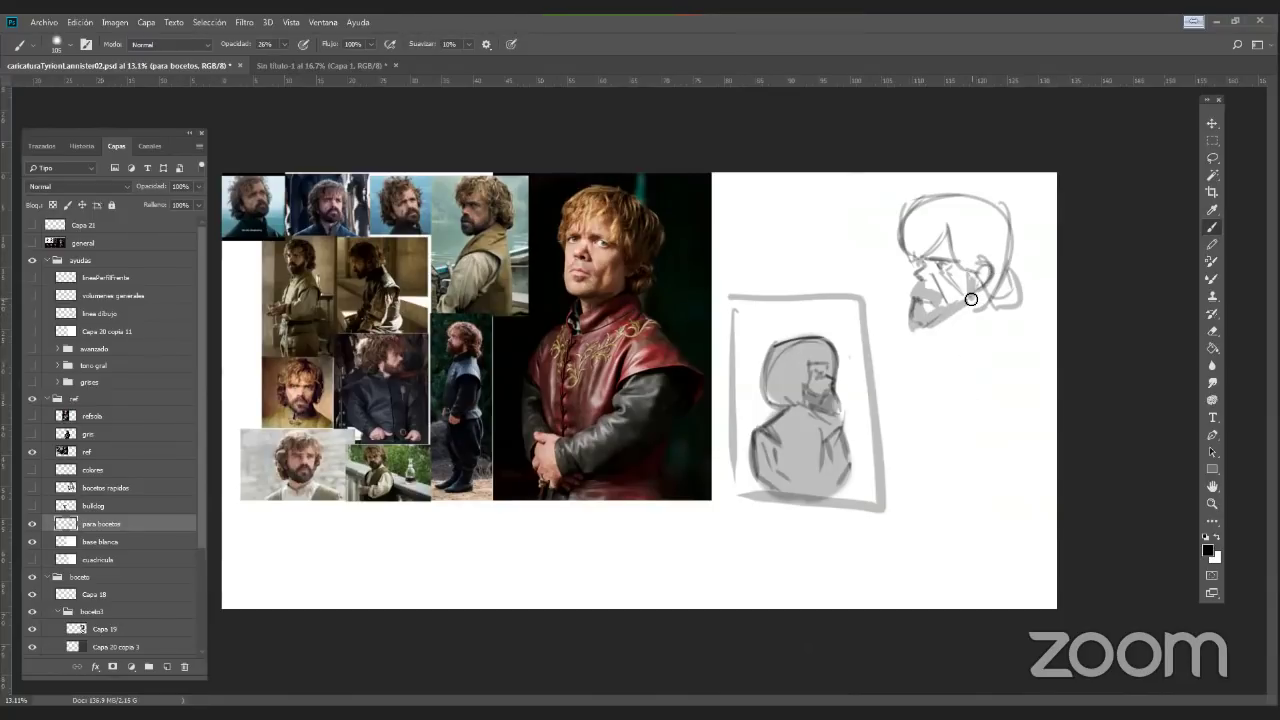
Add neck and shoulder lines below the second head, fill its hair with light grey, and reinforce the brow and hair outline
{"action": "mouse_move", "coordinate": [909, 362]}
{"action": "left_mouse_down"}
{"action": "mouse_move", "coordinate": [991, 297]}
{"action": "mouse_move", "coordinate": [1002, 386]}
{"action": "left_mouse_up"}
{"action": "mouse_move", "coordinate": [928, 338]}
{"action": "left_mouse_down"}
{"action": "mouse_move", "coordinate": [915, 385]}
{"action": "mouse_move", "coordinate": [968, 334]}
{"action": "left_mouse_up"}
{"action": "left_click_drag", "start_coordinate": [960, 394], "coordinate": [977, 377]}
{"action": "mouse_move", "coordinate": [940, 230]}
{"action": "left_mouse_down"}
{"action": "mouse_move", "coordinate": [907, 257]}
{"action": "mouse_move", "coordinate": [899, 245]}
{"action": "mouse_move", "coordinate": [951, 205]}
{"action": "mouse_move", "coordinate": [997, 296]}
{"action": "mouse_move", "coordinate": [1017, 298]}
{"action": "mouse_move", "coordinate": [993, 319]}
{"action": "mouse_move", "coordinate": [987, 291]}
{"action": "mouse_move", "coordinate": [1005, 392]}
{"action": "left_mouse_up"}
{"action": "left_click_drag", "start_coordinate": [925, 345], "coordinate": [908, 390]}
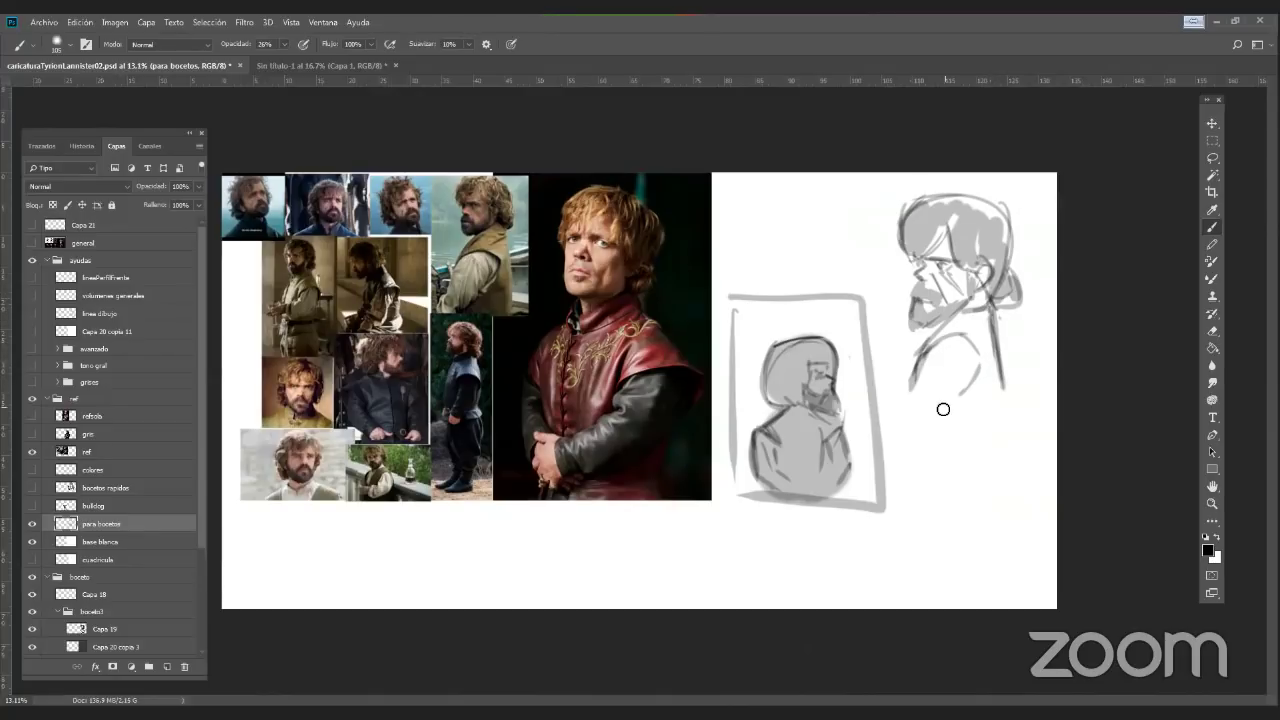
{"action": "left_click_drag", "start_coordinate": [921, 266], "coordinate": [957, 261]}
{"action": "left_click_drag", "start_coordinate": [906, 206], "coordinate": [901, 255]}
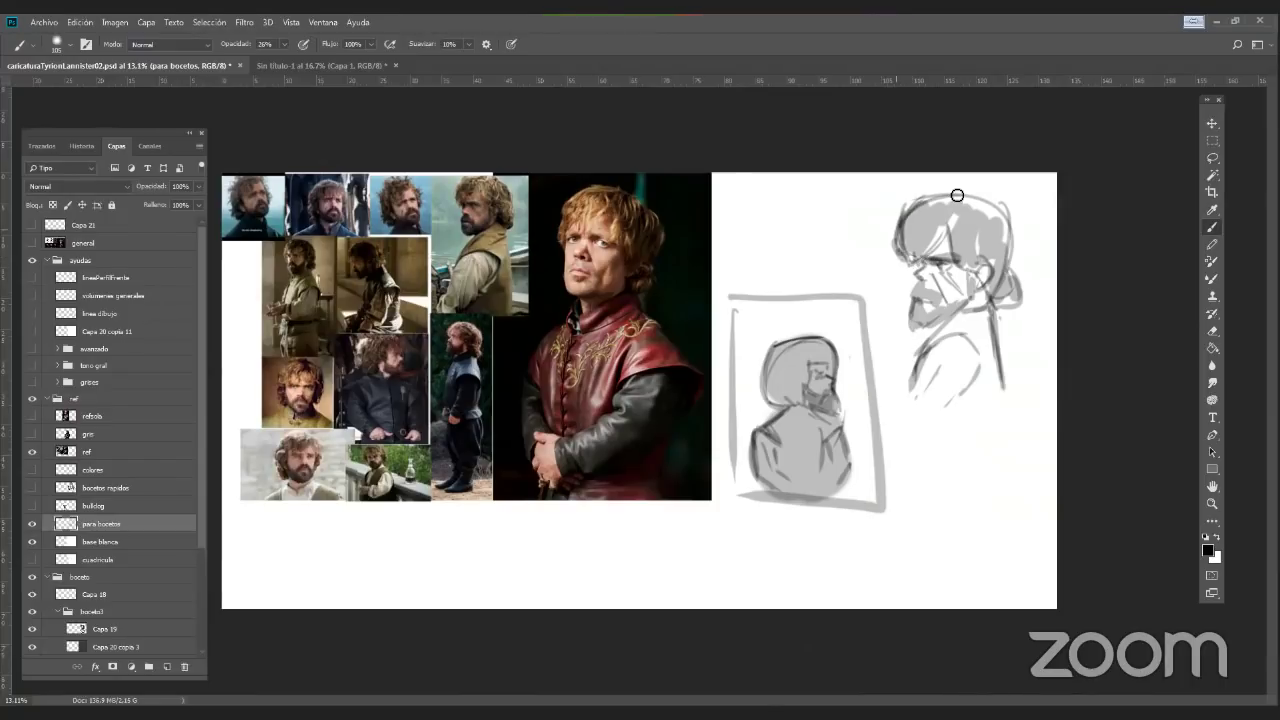
{"action": "mouse_move", "coordinate": [1009, 212]}
{"action": "left_mouse_down"}
{"action": "mouse_move", "coordinate": [1016, 270]}
{"action": "mouse_move", "coordinate": [1008, 214]}
{"action": "left_mouse_up"}
Hide the "para bocetos" layer, show and select "bocetos rapidos", and draw a thin curve beside the full-body figure
{"action": "left_click", "coordinate": [33, 524]}
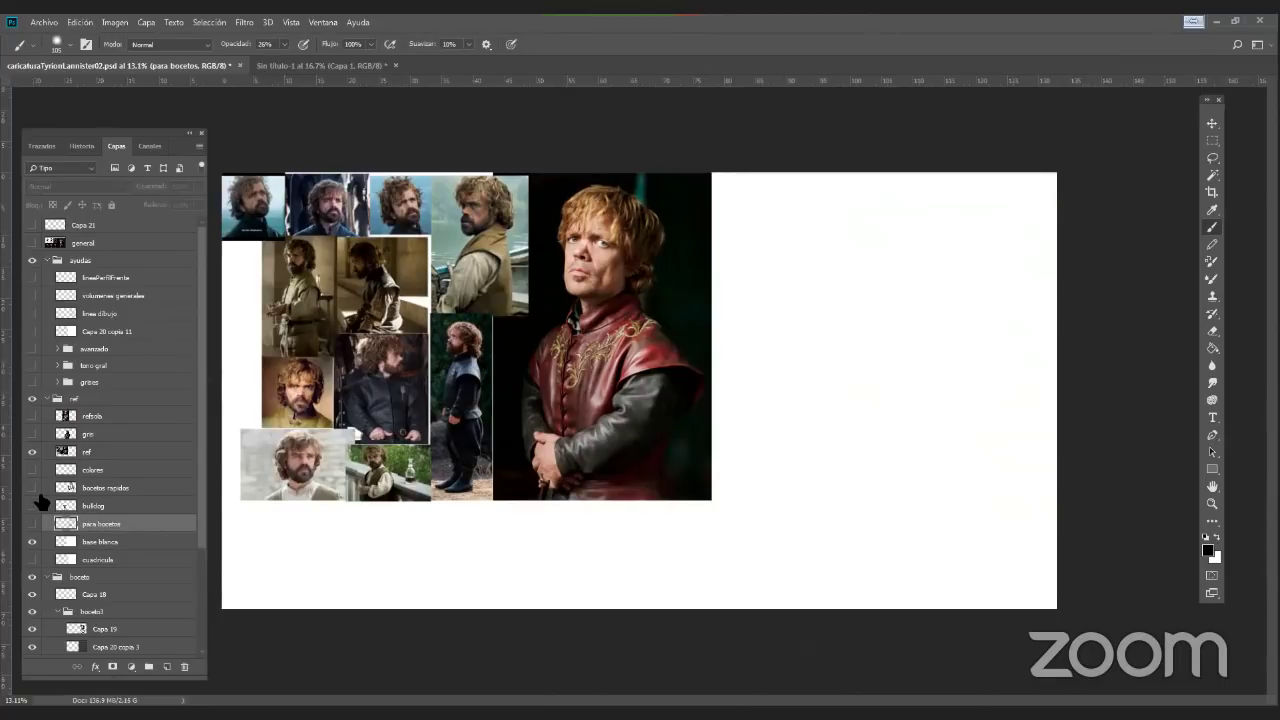
{"action": "left_click", "coordinate": [33, 489]}
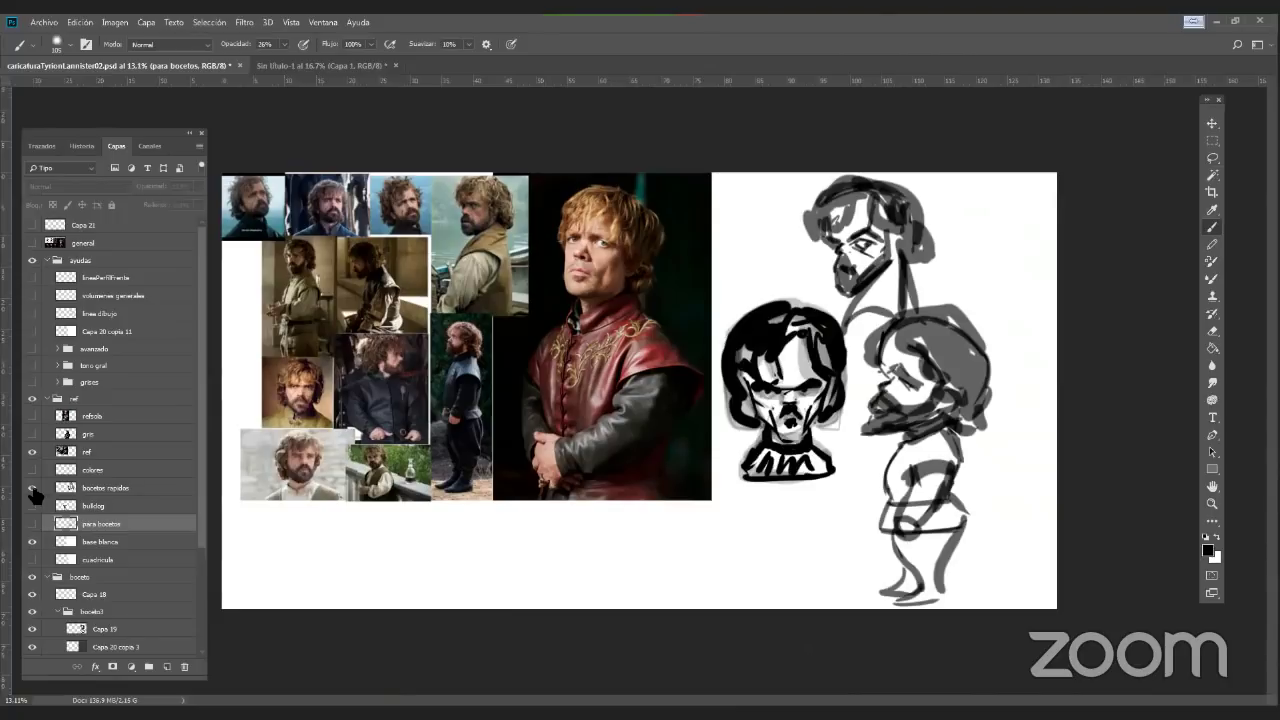
{"action": "left_click", "coordinate": [134, 489]}
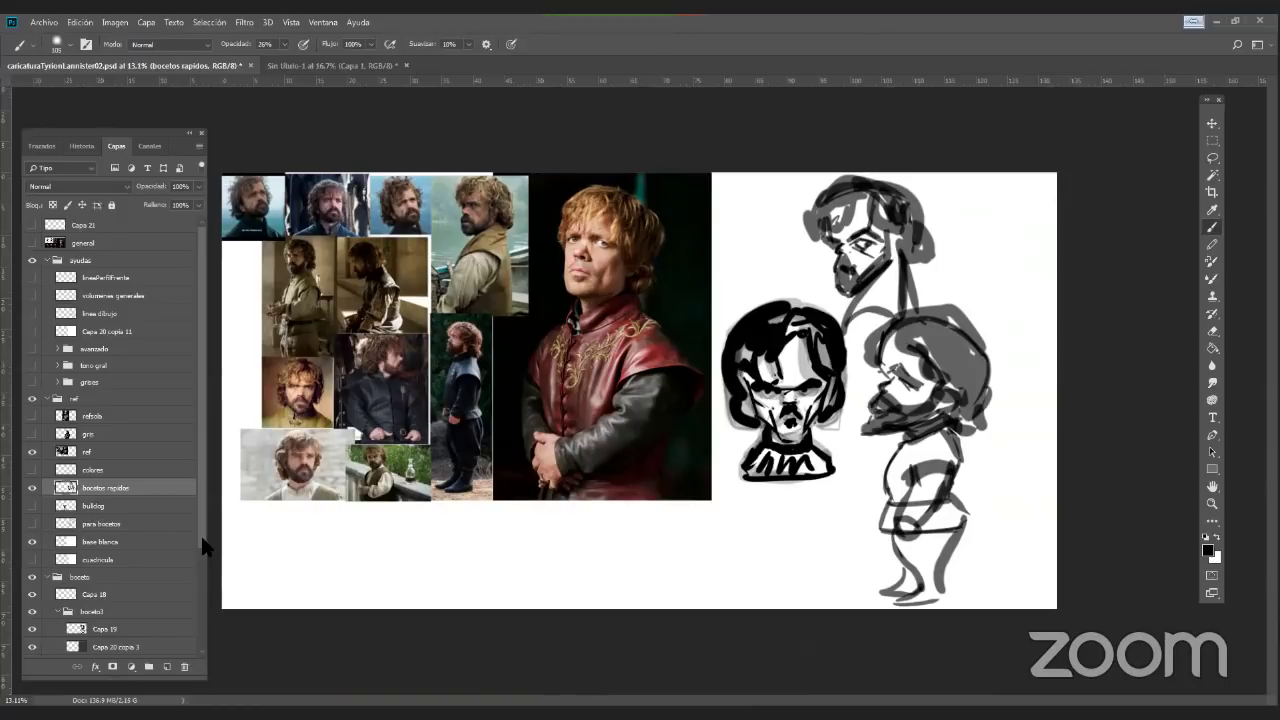
{"action": "left_click", "coordinate": [199, 146]}
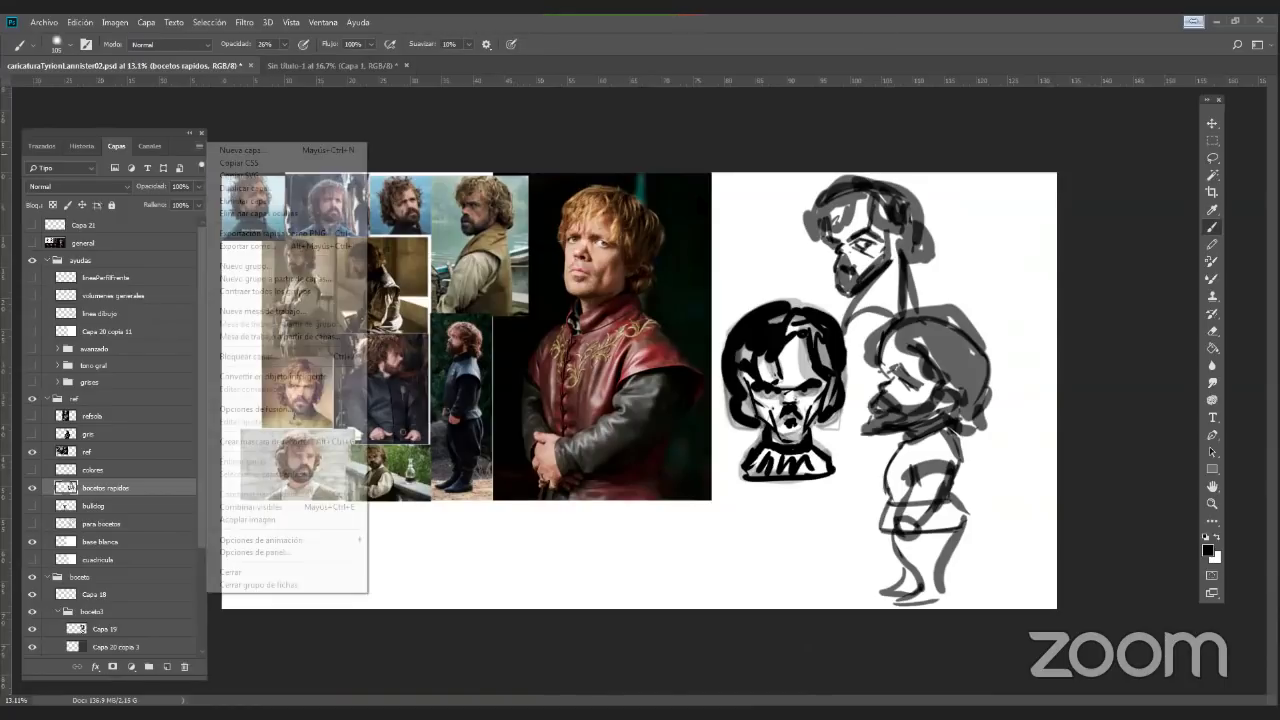
{"action": "left_click", "coordinate": [786, 240]}
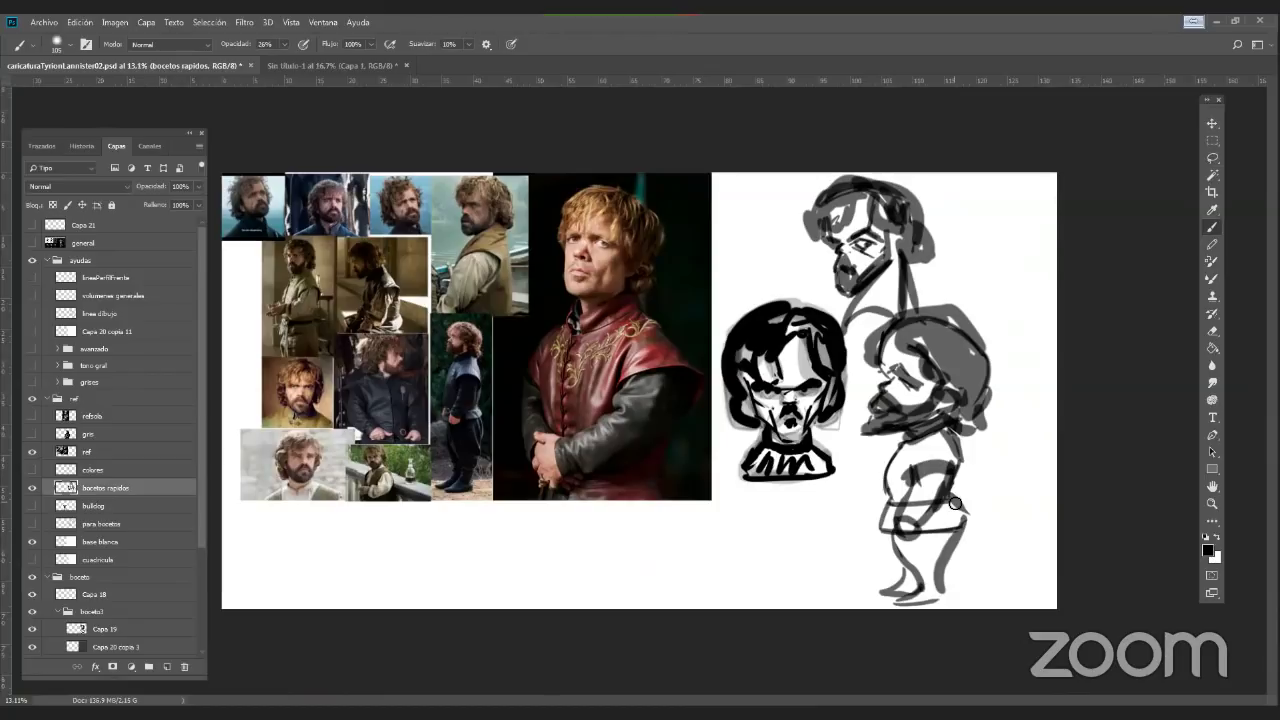
{"action": "left_click_drag", "start_coordinate": [876, 398], "coordinate": [883, 560]}
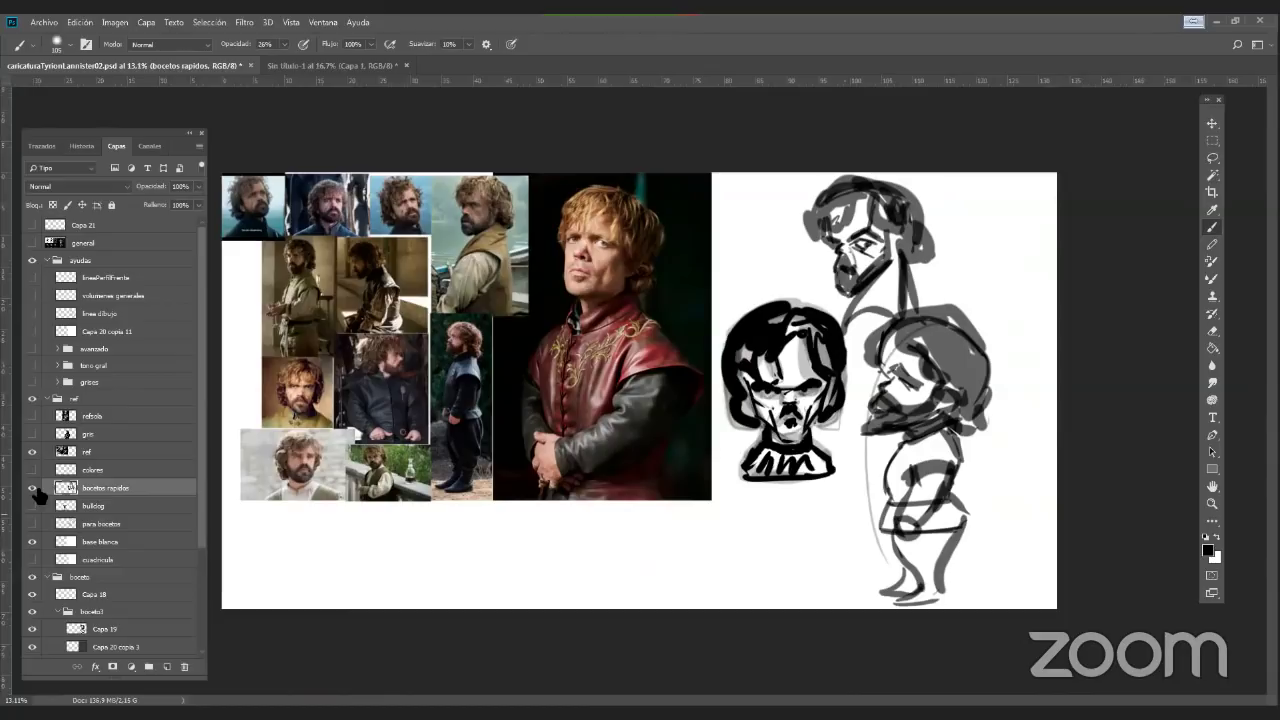
Hide the "bocetos rapidos" layer and create a new empty layer directly above it
{"action": "left_click", "coordinate": [32, 488]}
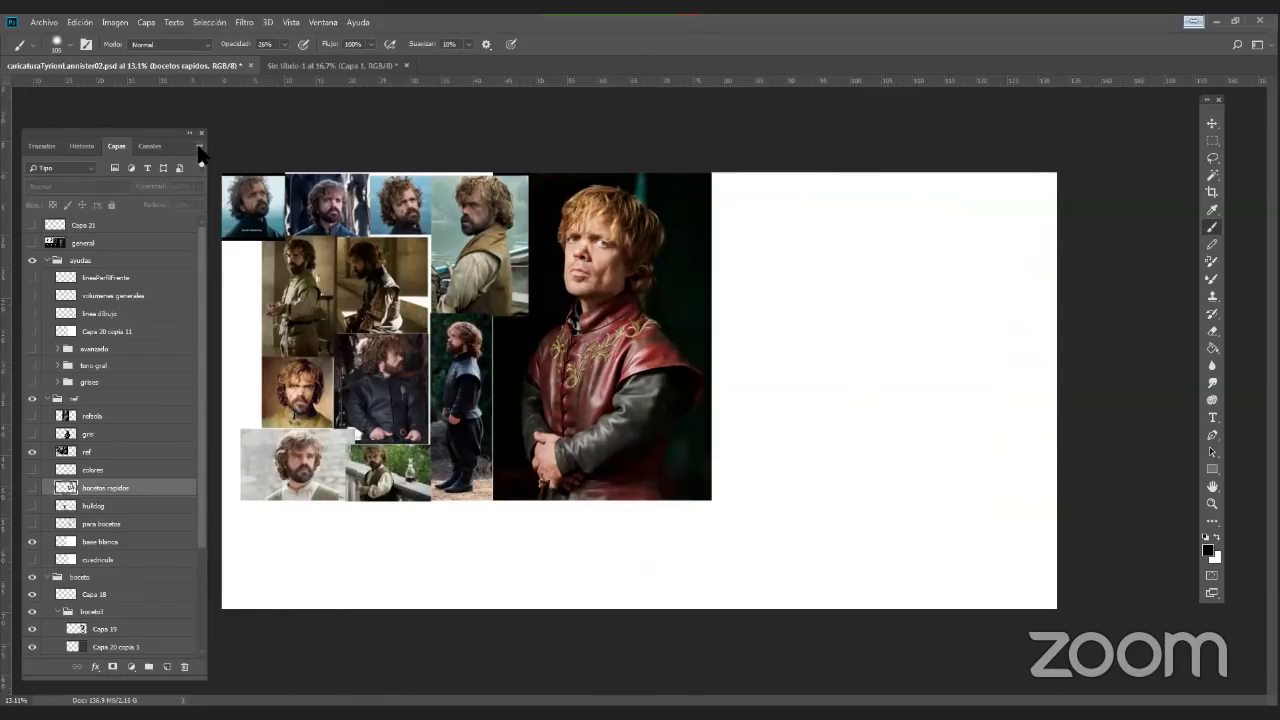
{"action": "left_click", "coordinate": [1208, 142]}
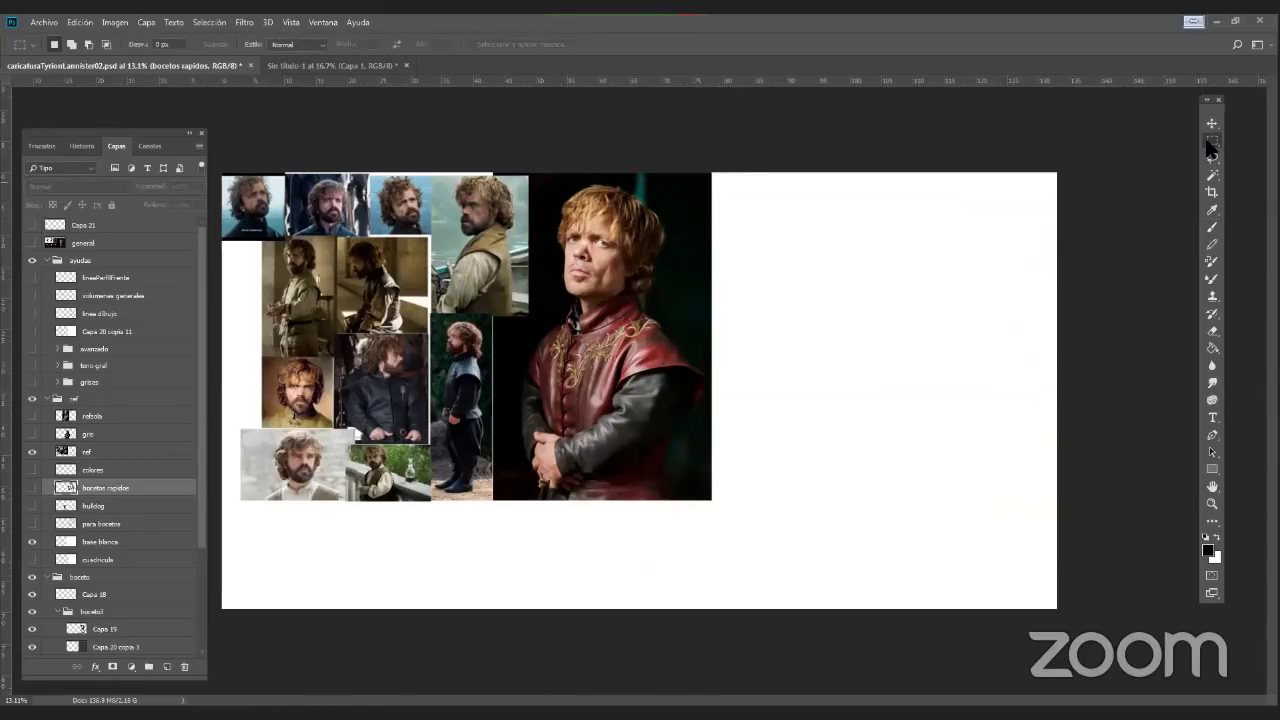
{"action": "left_click", "coordinate": [1212, 504]}
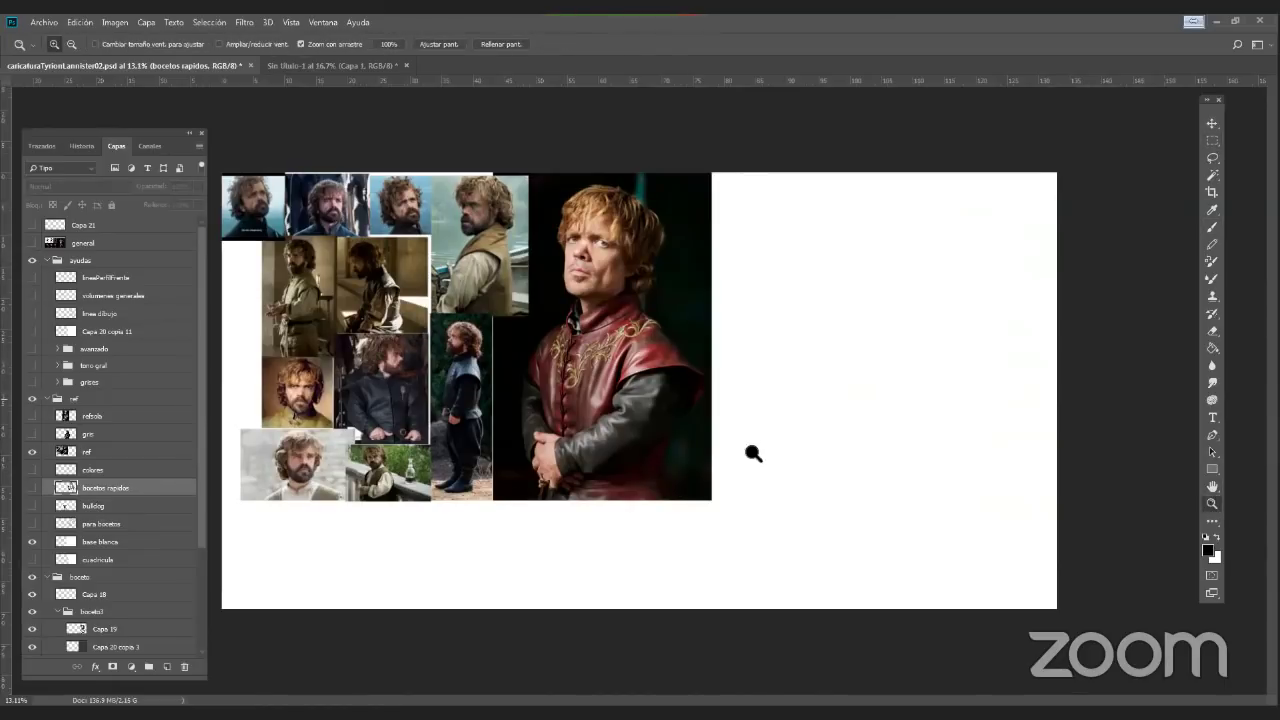
{"action": "left_click_drag", "start_coordinate": [754, 455], "coordinate": [766, 461]}
{"action": "key", "text": "ctrl+plus"}
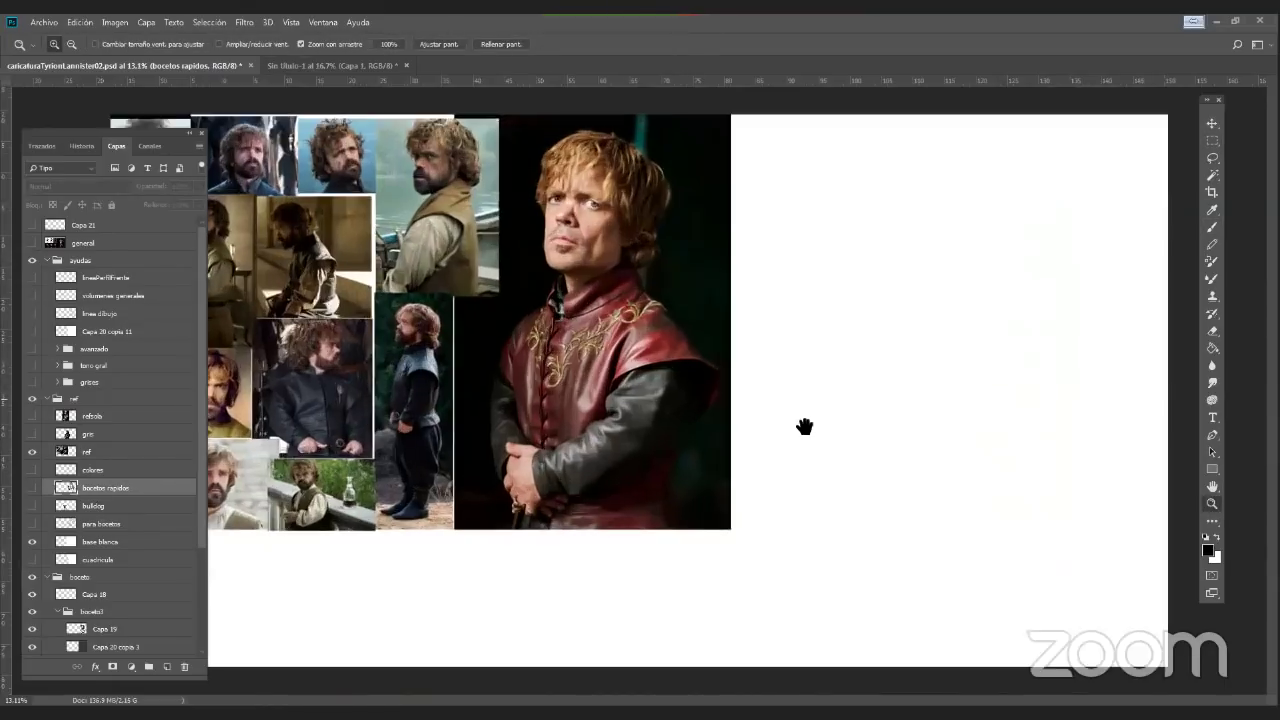
{"action": "key", "text": "ctrl+plus"}
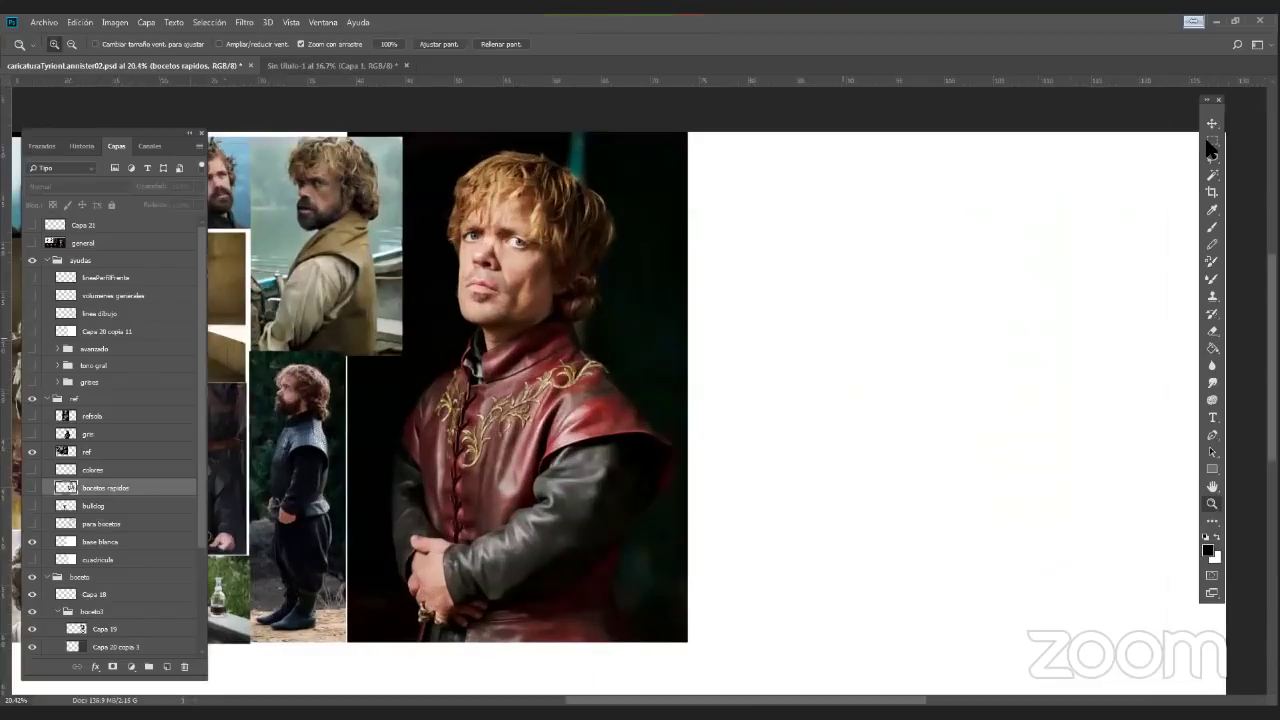
{"action": "left_click", "coordinate": [1211, 140]}
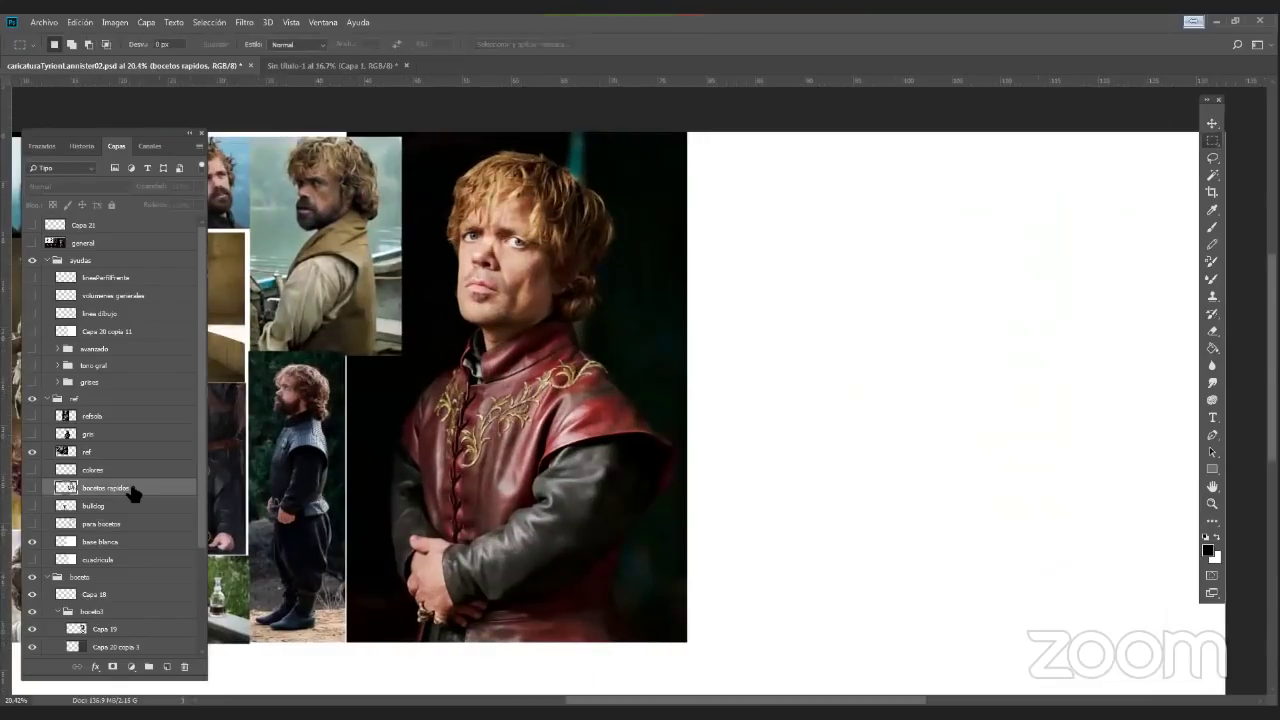
{"action": "left_click", "coordinate": [240, 143]}
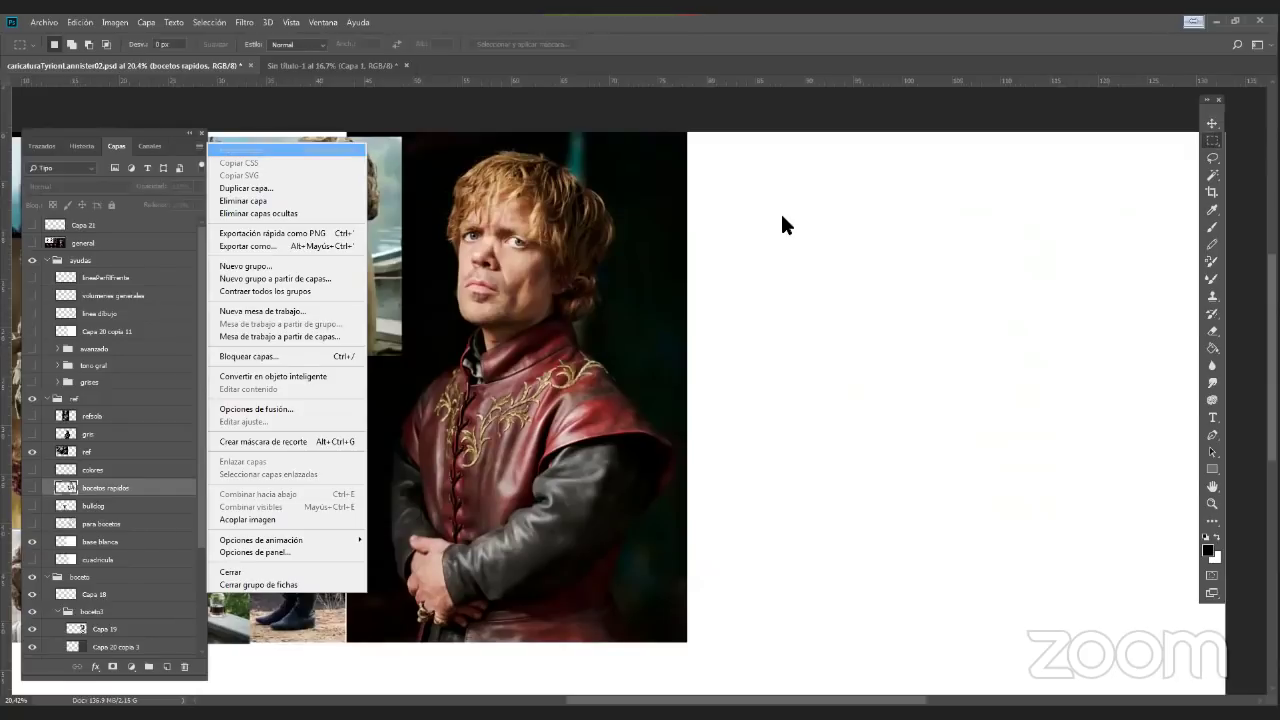
{"action": "key", "text": "Return"}
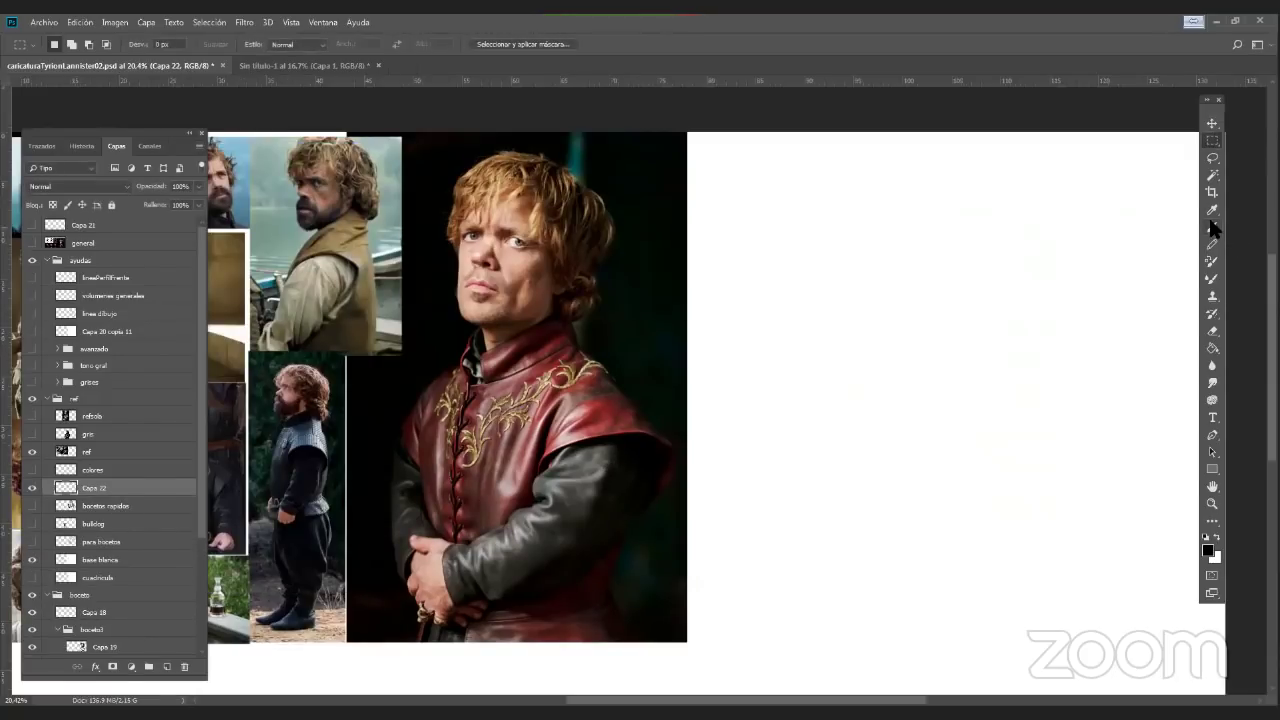
Show the "general" layer with the caricature's process stages and fit the stages and final painting in view
{"action": "left_click", "coordinate": [1212, 503]}
{"action": "left_click_drag", "start_coordinate": [851, 497], "coordinate": [835, 551]}
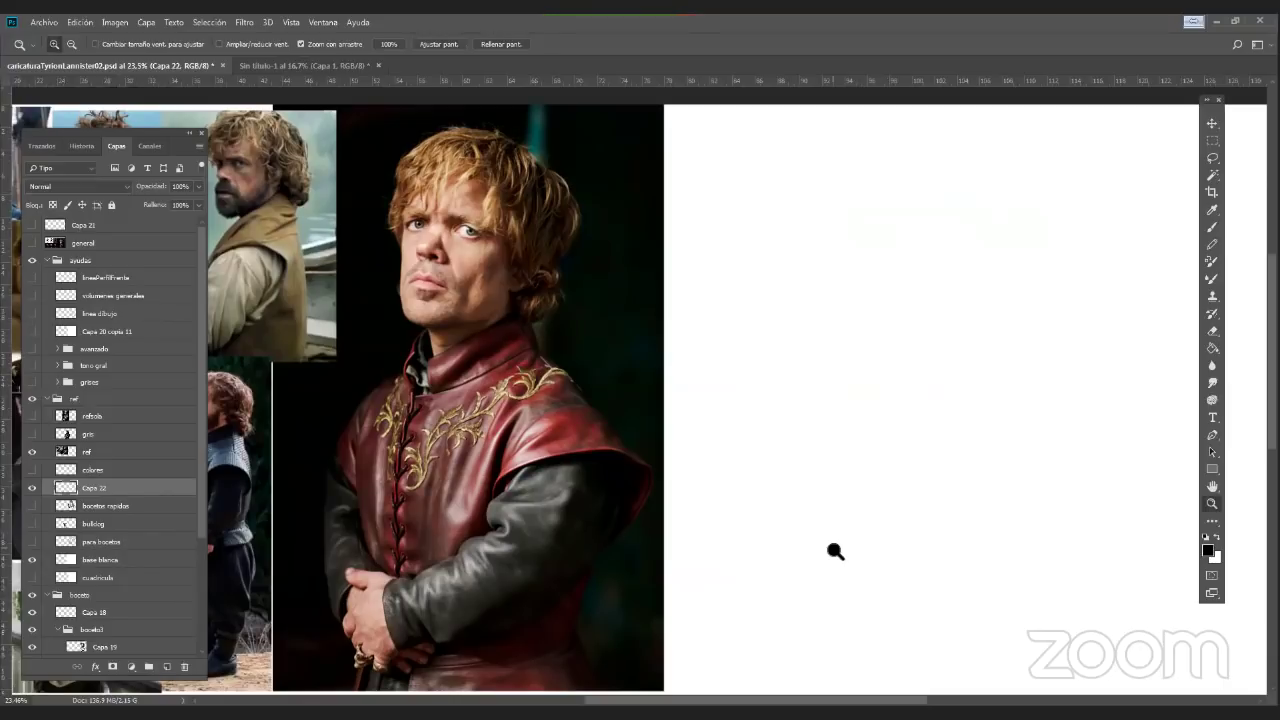
{"action": "left_click", "coordinate": [32, 243]}
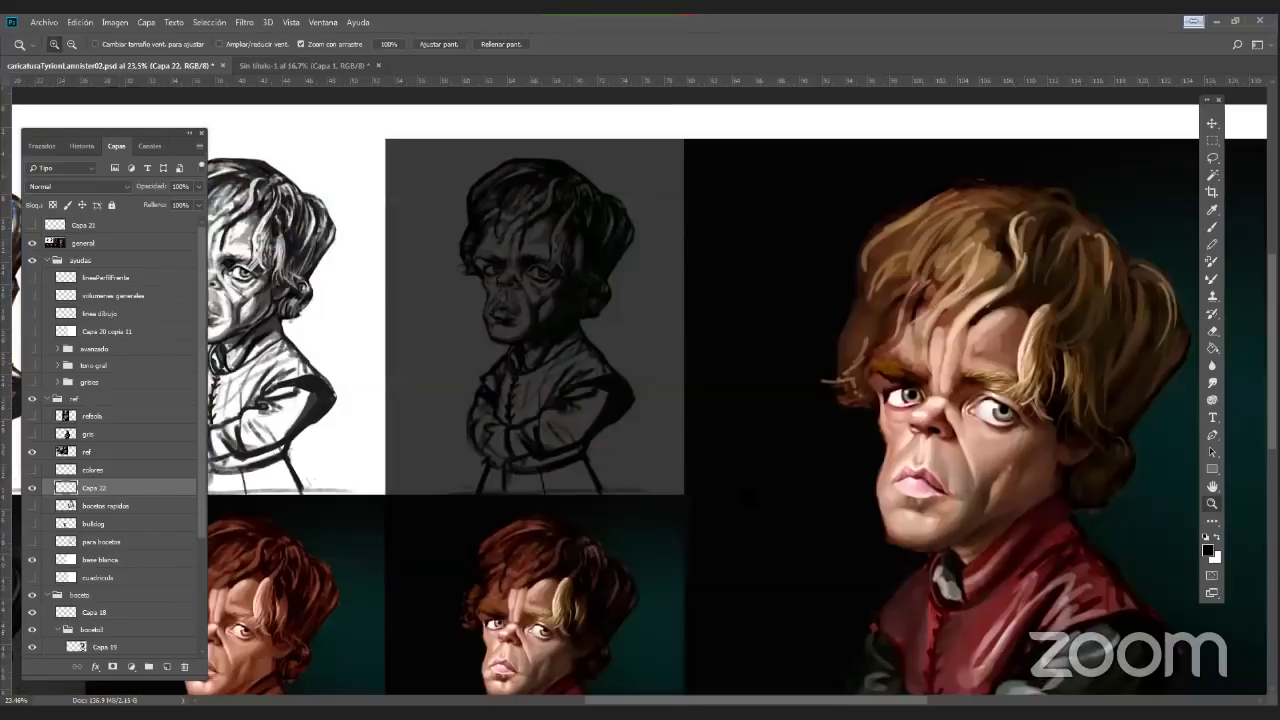
{"action": "left_click_drag", "start_coordinate": [768, 530], "coordinate": [510, 368]}
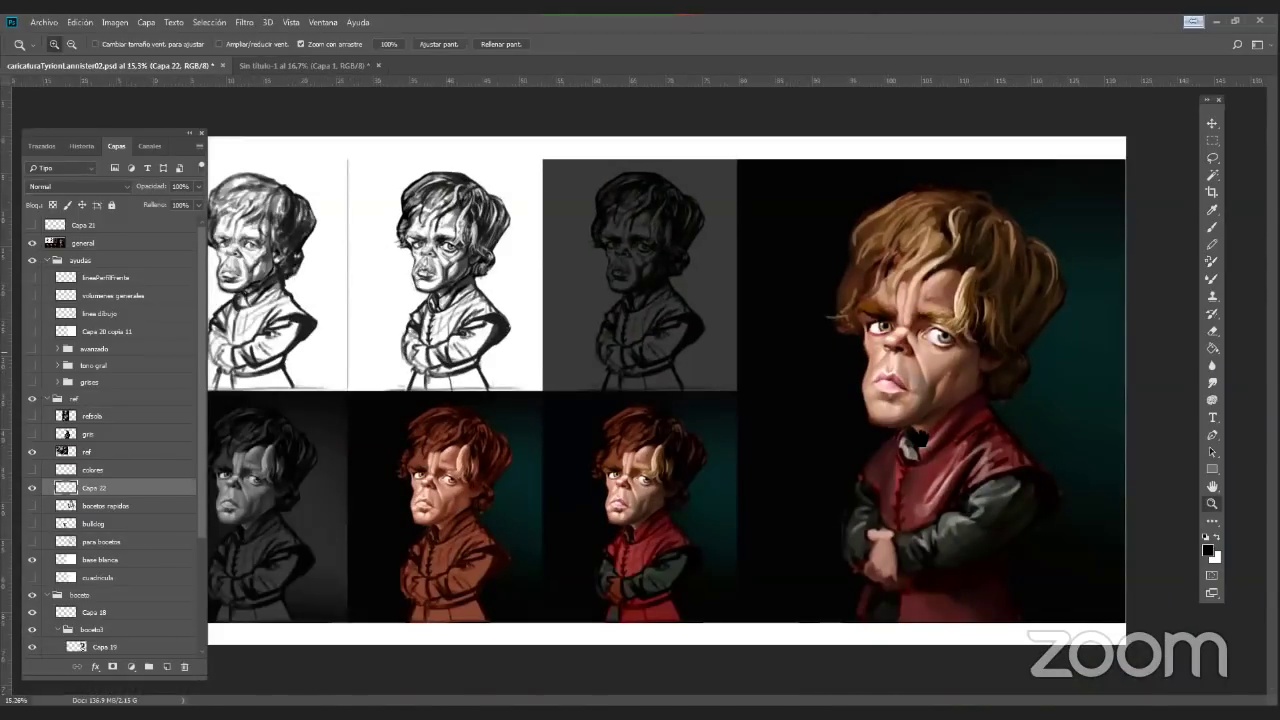
Examine the process stages up close, from the two line sketches to the dark tonal base, greyscale and reddish colour versions
{"action": "scroll", "coordinate": [345, 266], "scroll_direction": "up", "scroll_amount": 3}
{"action": "left_click_drag", "start_coordinate": [541, 476], "coordinate": [680, 511]}
{"action": "left_click_drag", "start_coordinate": [430, 480], "coordinate": [586, 529]}
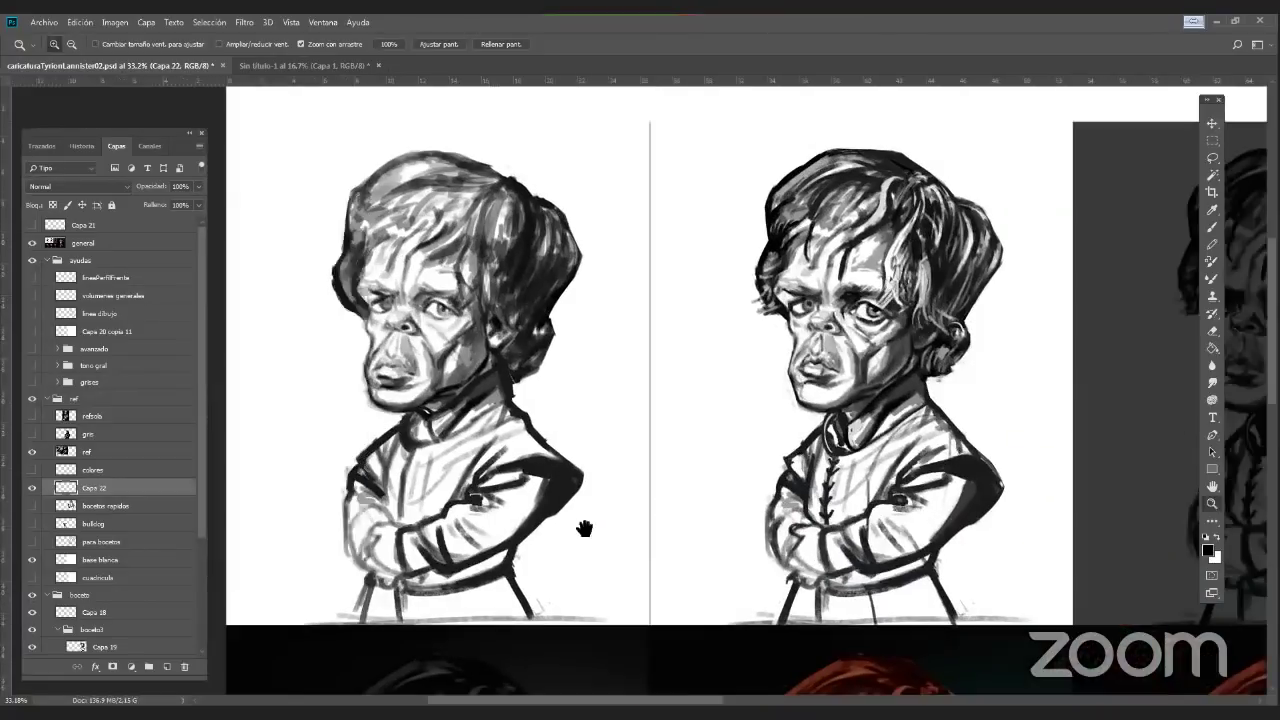
{"action": "left_click_drag", "start_coordinate": [1195, 533], "coordinate": [871, 496]}
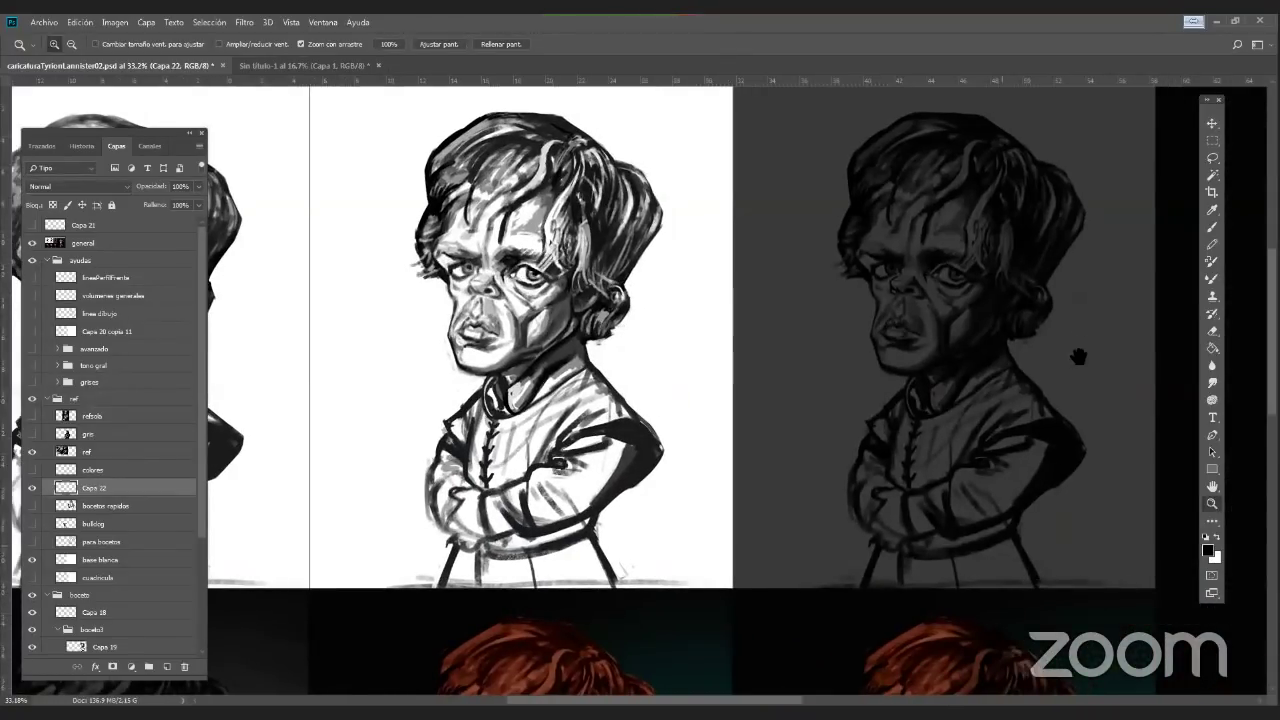
{"action": "left_click_drag", "start_coordinate": [969, 453], "coordinate": [861, 473]}
{"action": "left_click_drag", "start_coordinate": [545, 539], "coordinate": [783, 357]}
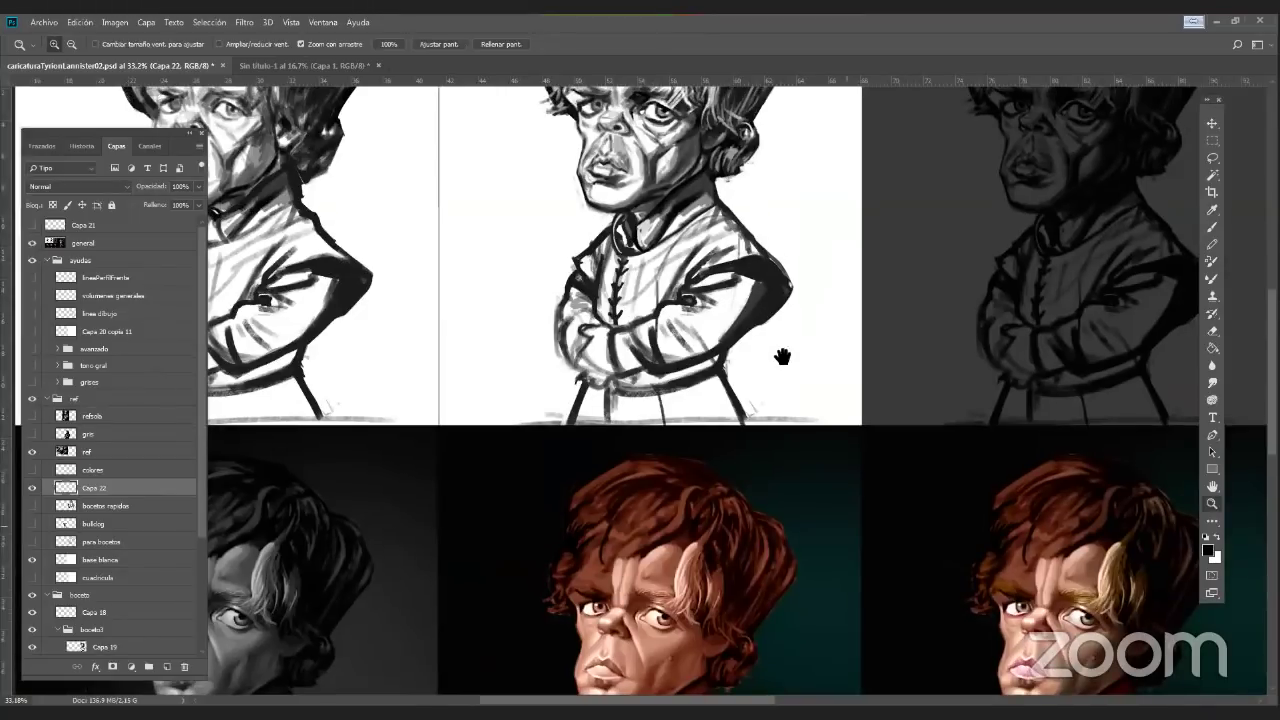
{"action": "left_click_drag", "start_coordinate": [679, 632], "coordinate": [847, 526]}
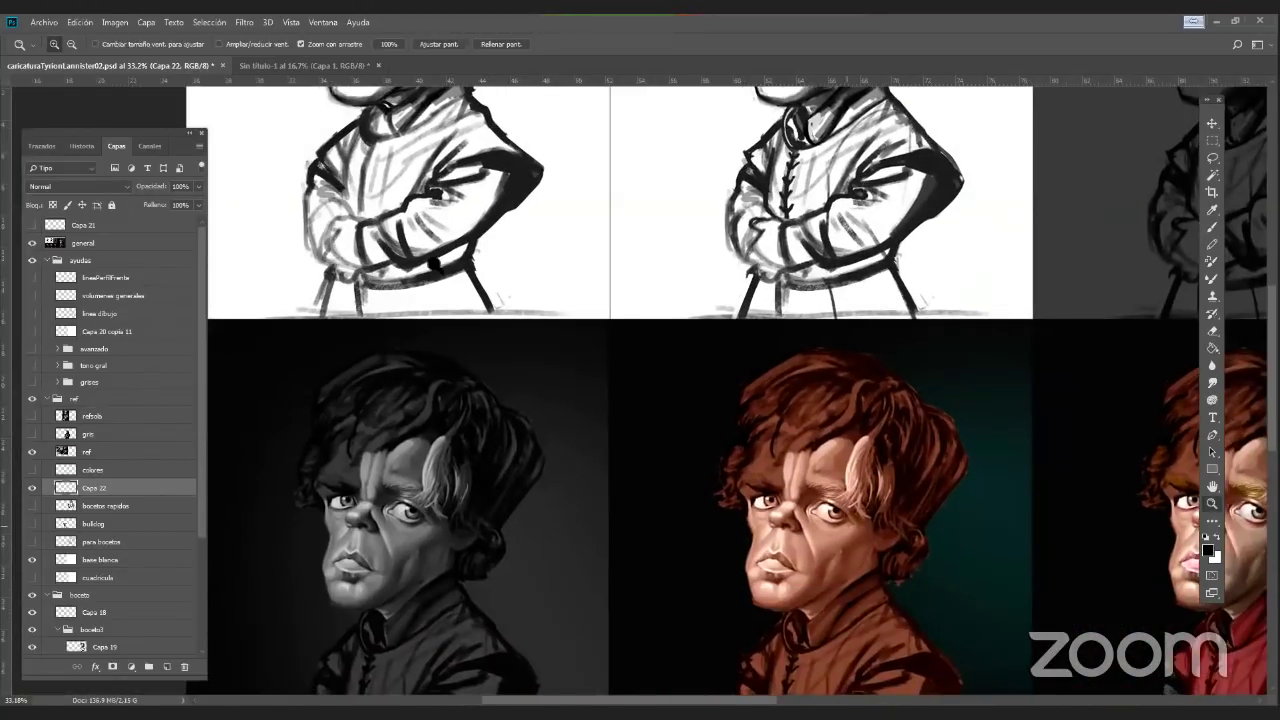
{"action": "left_click_drag", "start_coordinate": [713, 508], "coordinate": [757, 377]}
{"action": "left_click_drag", "start_coordinate": [455, 438], "coordinate": [478, 546]}
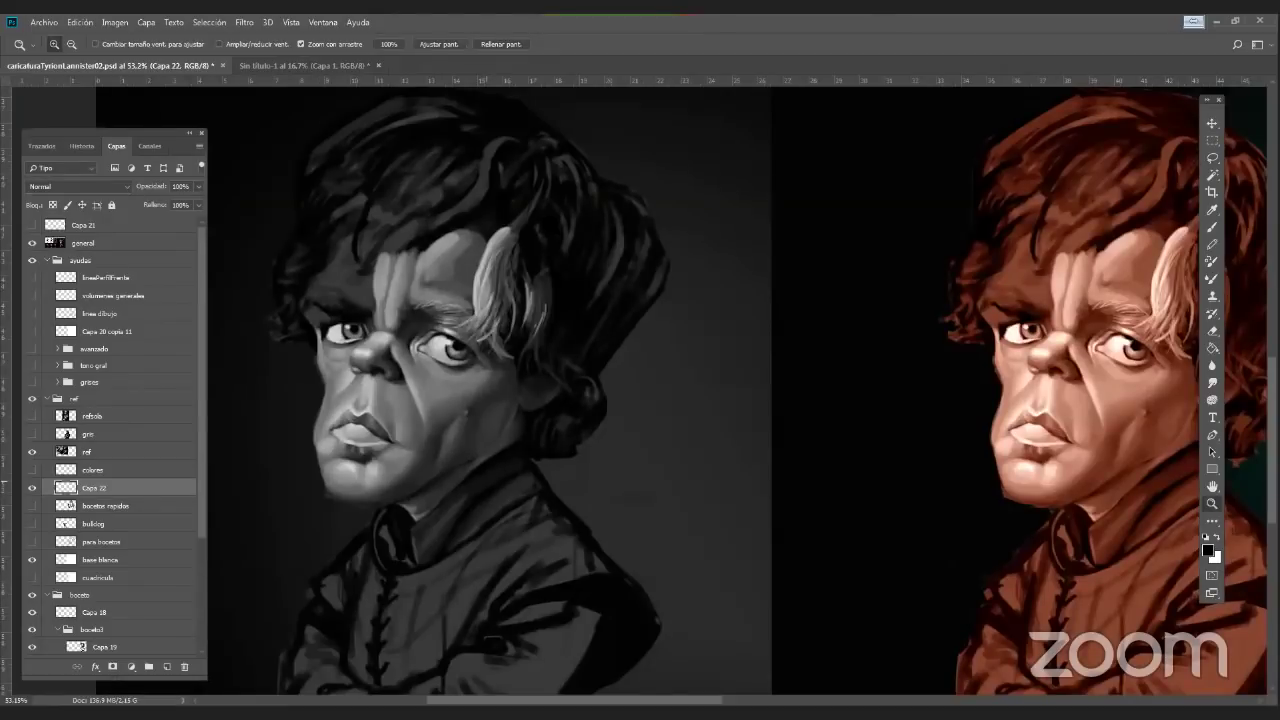
{"action": "mouse_move", "coordinate": [638, 563]}
{"action": "left_mouse_down"}
{"action": "mouse_move", "coordinate": [817, 585]}
{"action": "mouse_move", "coordinate": [531, 523]}
{"action": "mouse_move", "coordinate": [789, 567]}
{"action": "left_mouse_up"}
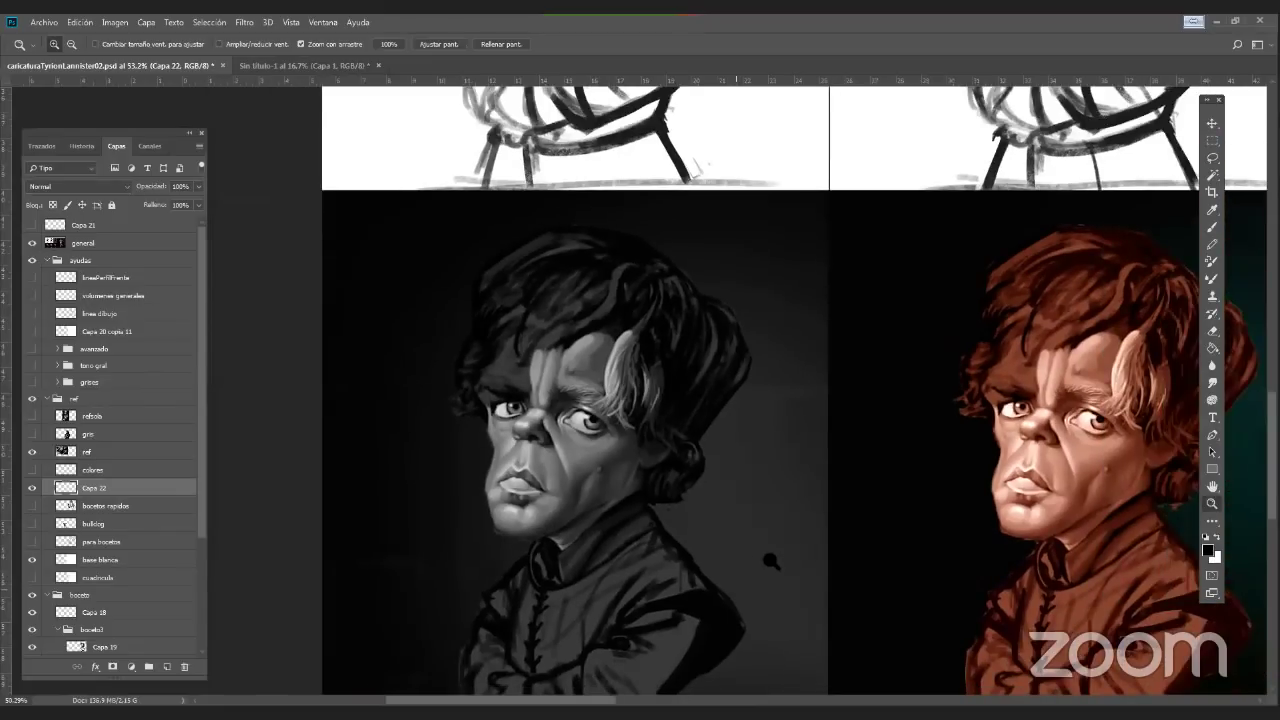
{"action": "scroll", "coordinate": [771, 562], "scroll_direction": "down", "scroll_amount": 2}
{"action": "scroll", "coordinate": [956, 523], "scroll_direction": "down", "scroll_amount": 1}
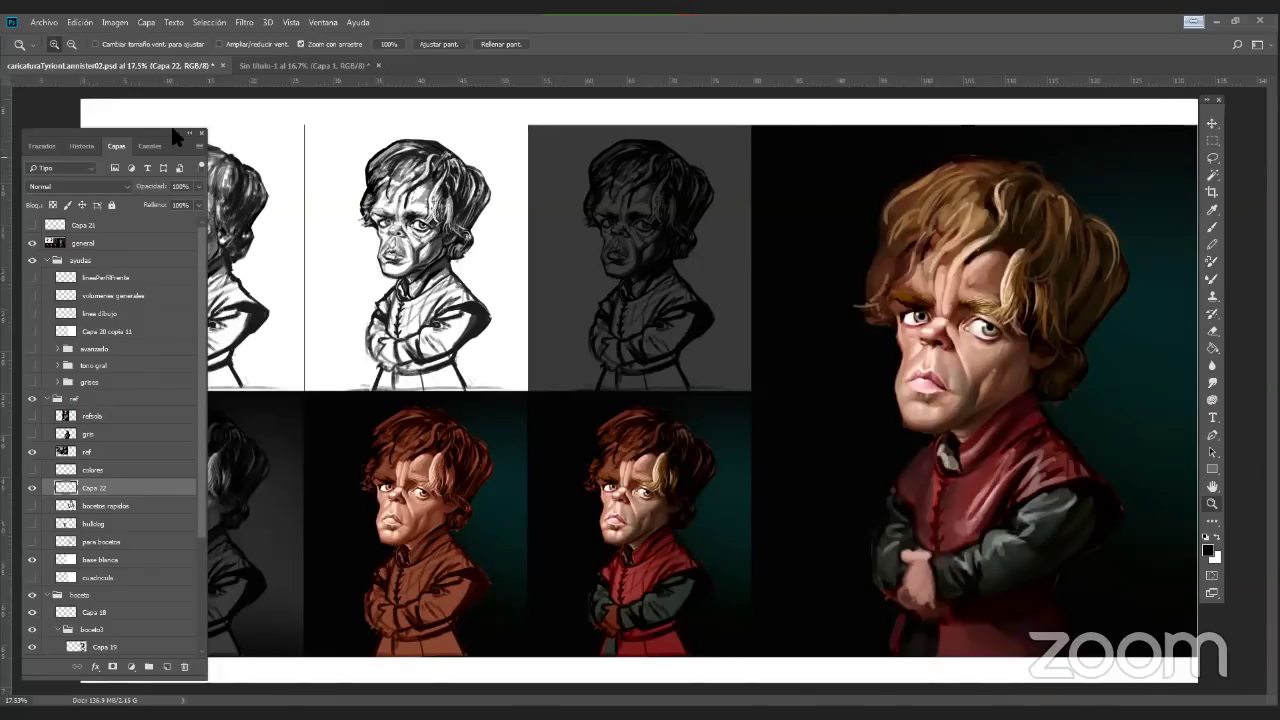
Move the Layers panel clear of the process sheet and compare the greyscale, reddish and full-colour stages with the final caricature
{"action": "left_click_drag", "start_coordinate": [172, 133], "coordinate": [60, 548]}
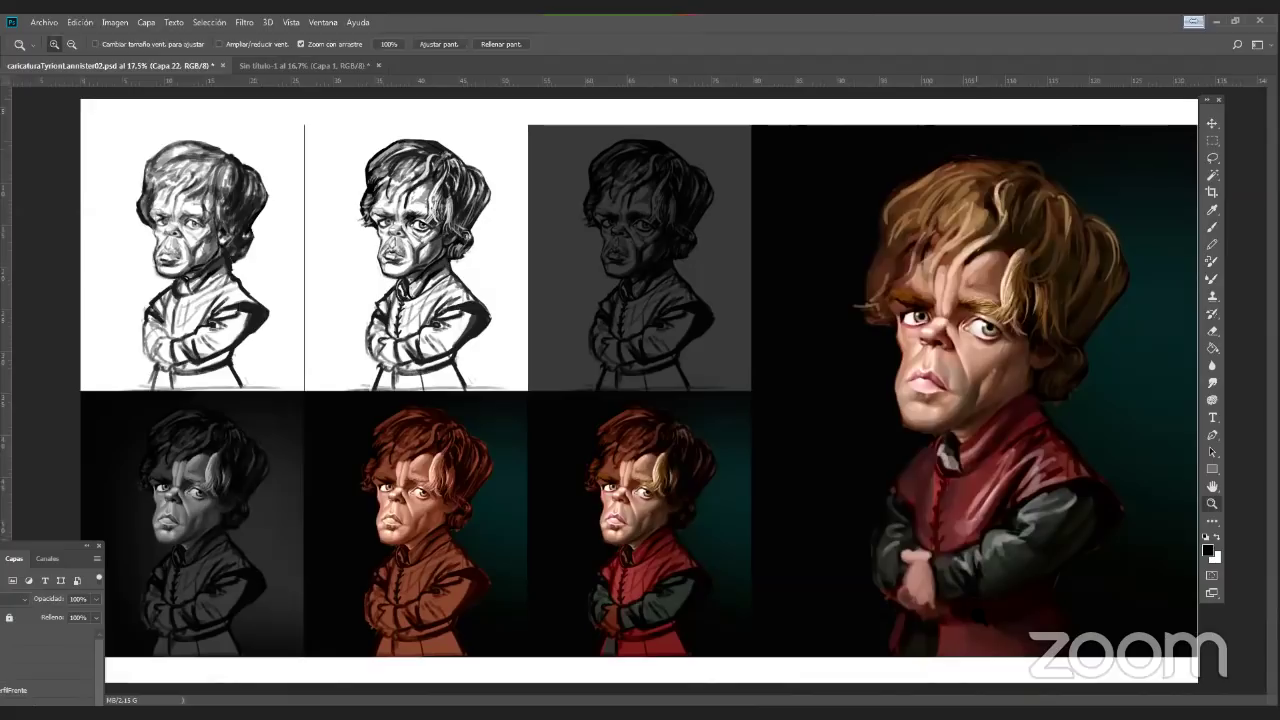
{"action": "left_click_drag", "start_coordinate": [464, 512], "coordinate": [628, 544]}
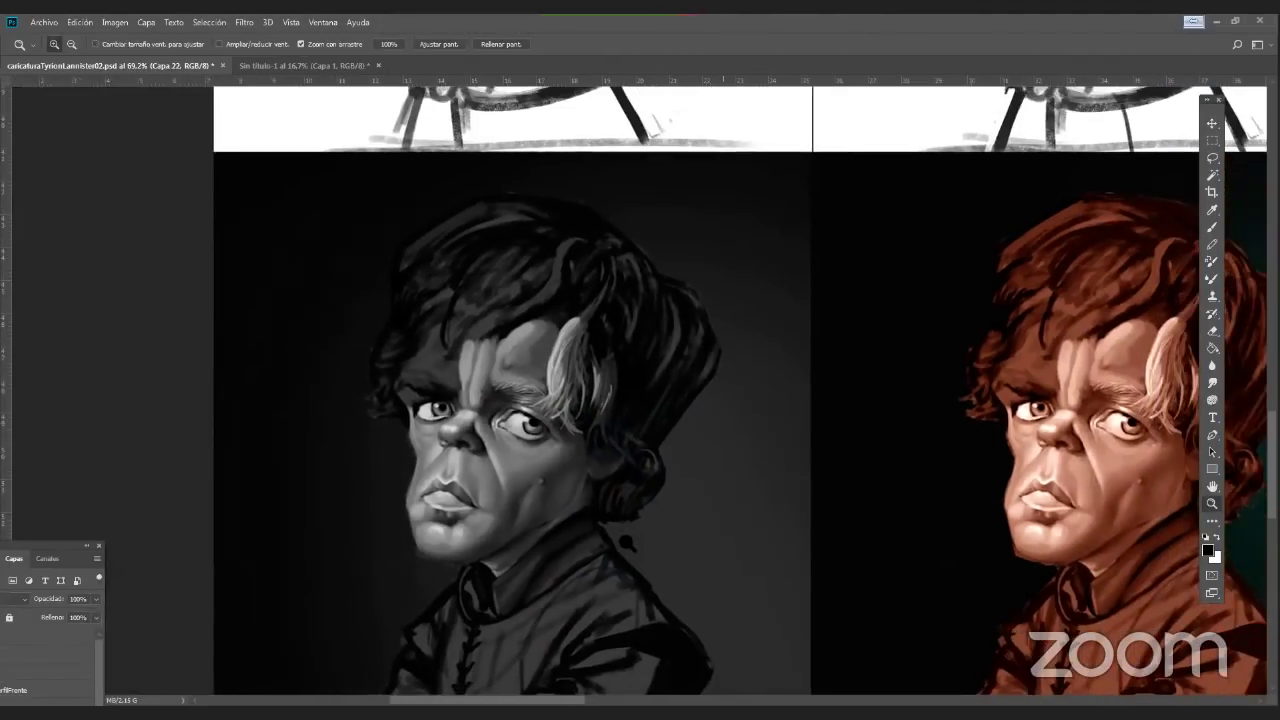
{"action": "left_click_drag", "start_coordinate": [537, 533], "coordinate": [498, 541]}
{"action": "left_click_drag", "start_coordinate": [1007, 549], "coordinate": [829, 500]}
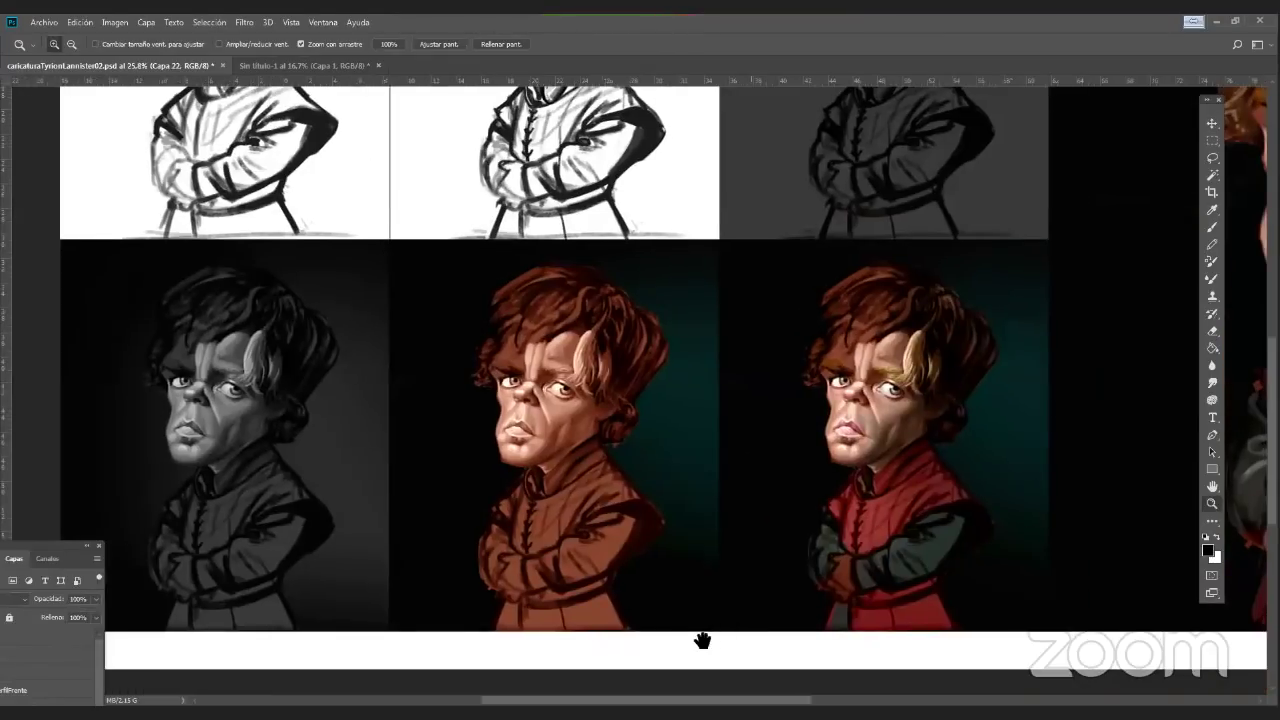
{"action": "left_click_drag", "start_coordinate": [702, 640], "coordinate": [437, 628]}
{"action": "left_click_drag", "start_coordinate": [1145, 514], "coordinate": [863, 600]}
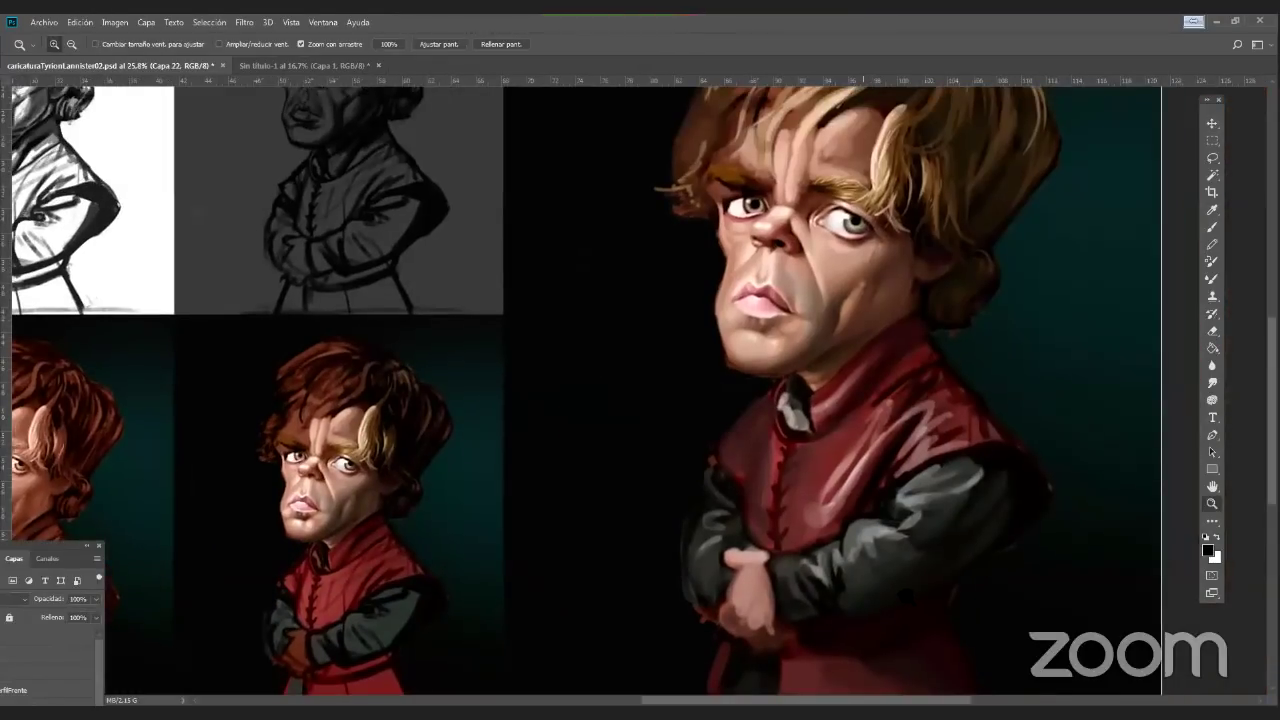
Fit the process sheet in view, bring the Layers panel fully on screen and hide the "general" layer
{"action": "left_click_drag", "start_coordinate": [976, 483], "coordinate": [892, 597]}
{"action": "key", "text": "ctrl+0"}
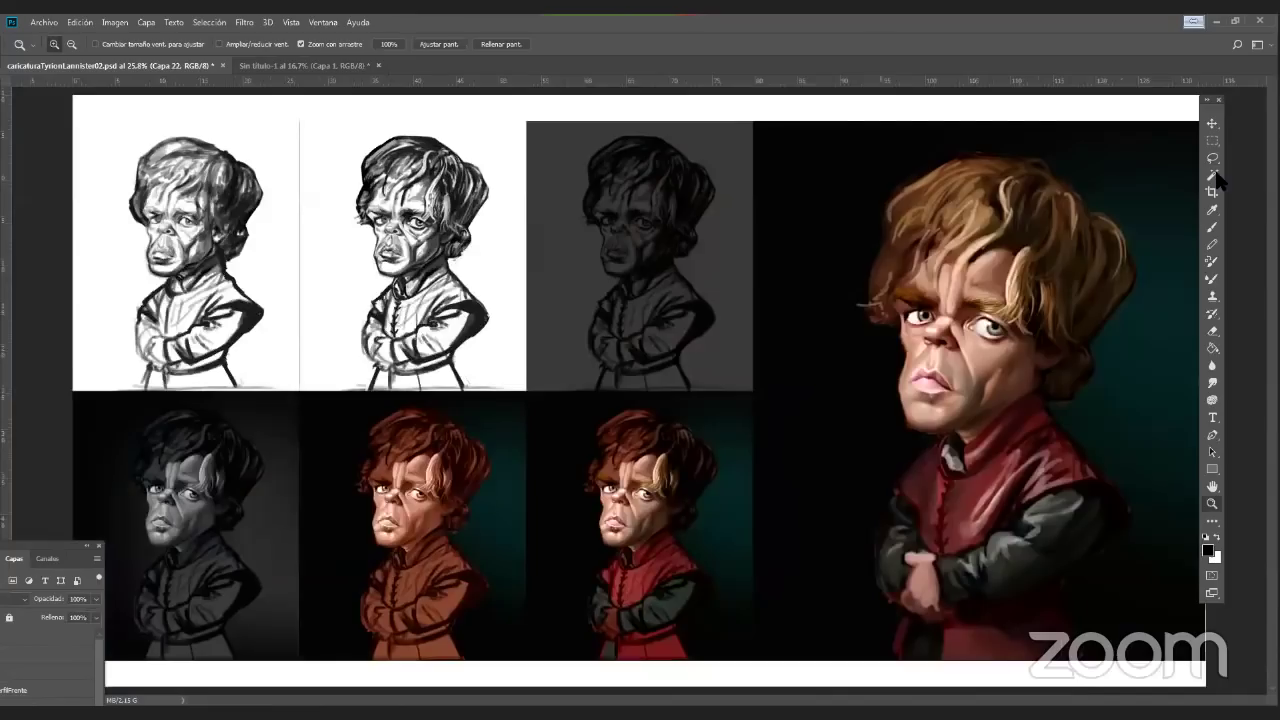
{"action": "left_click", "coordinate": [1208, 228]}
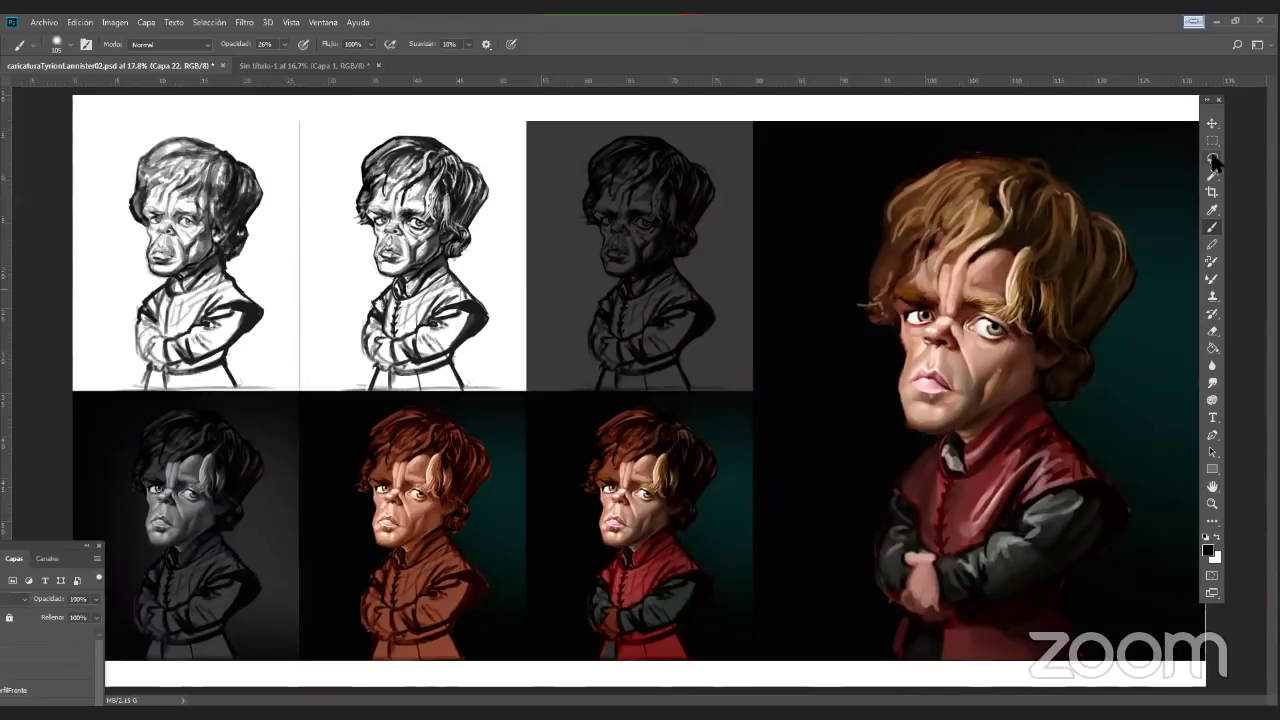
{"action": "left_click_drag", "start_coordinate": [64, 545], "coordinate": [191, 321]}
{"action": "left_click", "coordinate": [58, 432]}
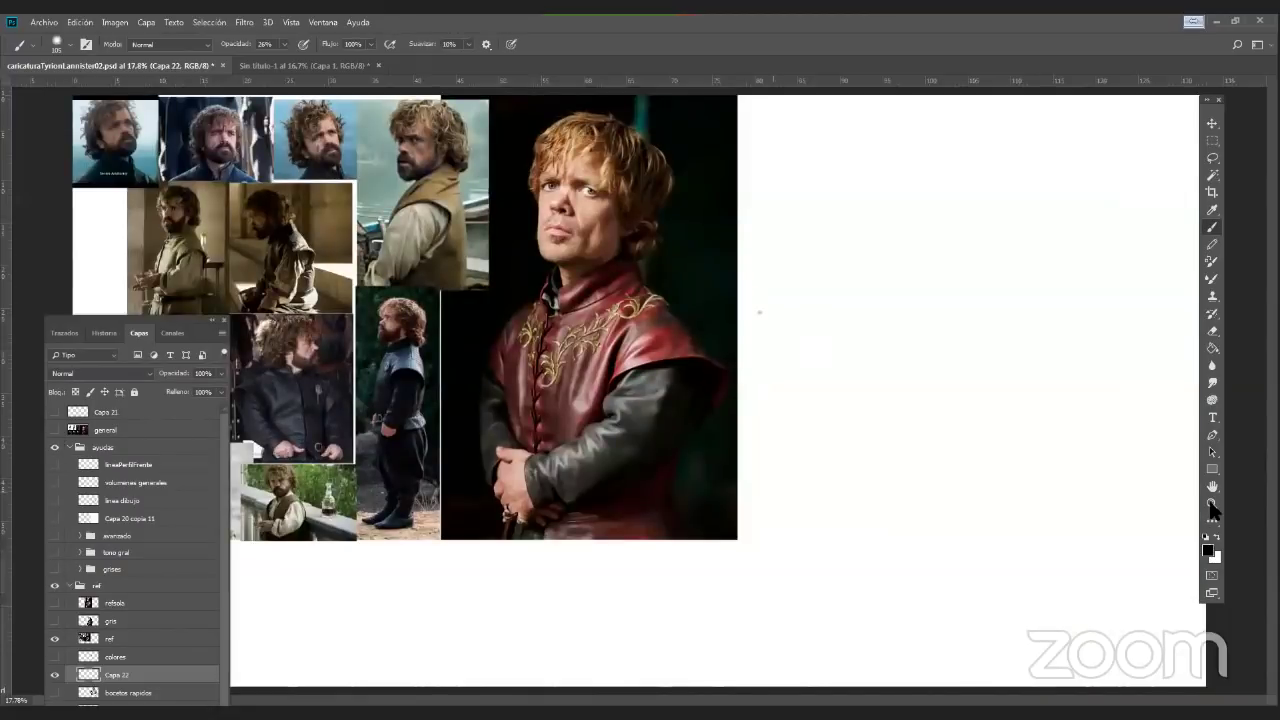
Set up a smaller soft pressure-size brush at 10% opacity for sketching on the blank area beside the red-costume photo
{"action": "key", "text": "z"}
{"action": "left_click_drag", "start_coordinate": [768, 342], "coordinate": [883, 526]}
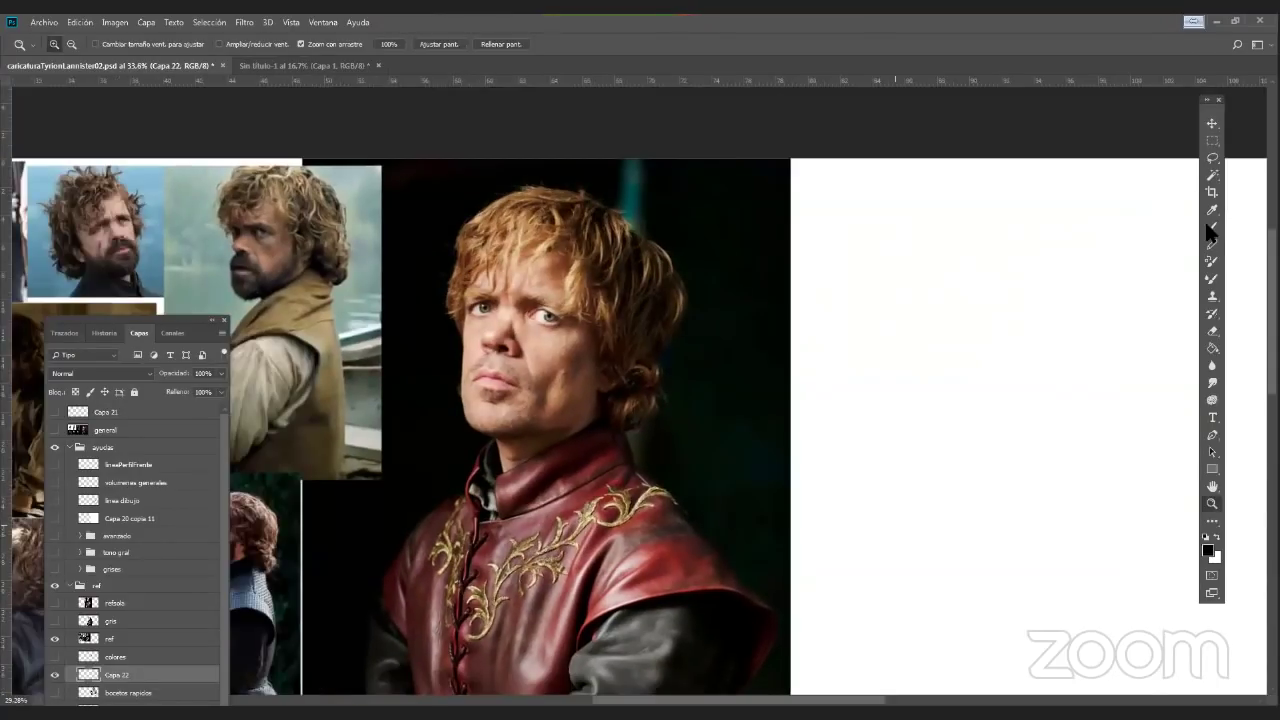
{"action": "left_click", "coordinate": [1211, 228]}
{"action": "scroll", "coordinate": [849, 489], "scroll_direction": "right", "scroll_amount": 3}
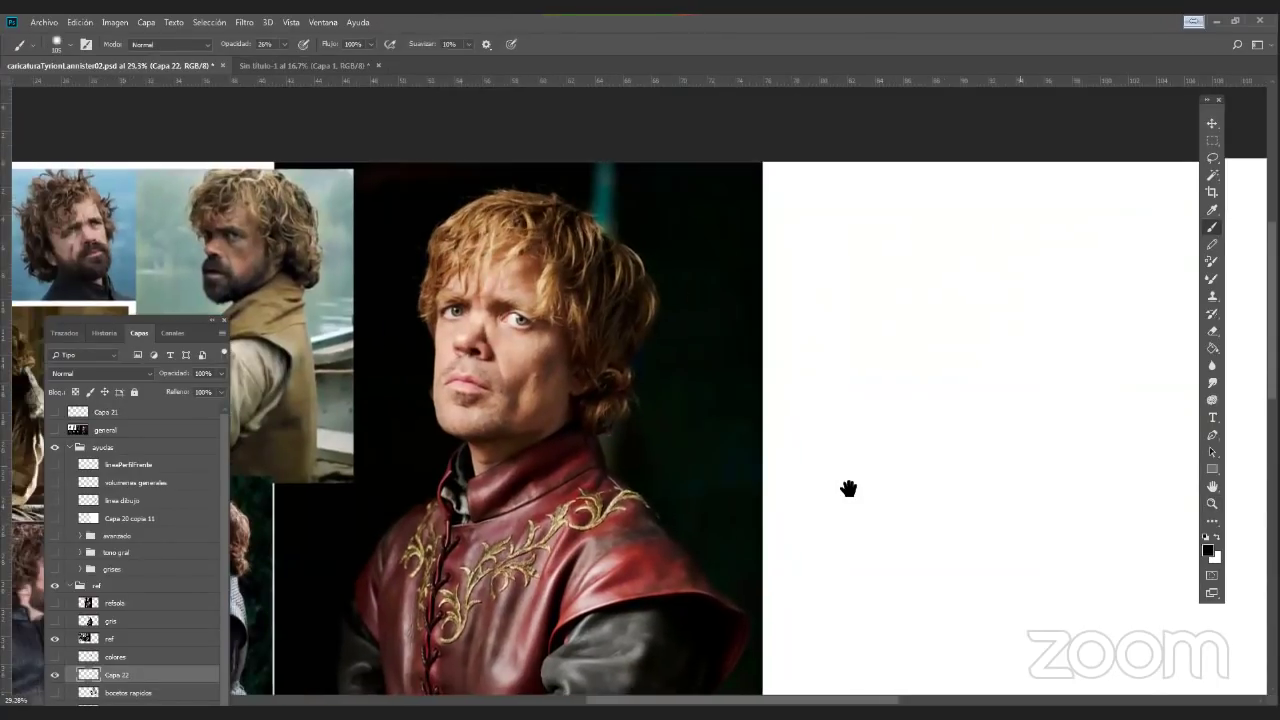
{"action": "scroll", "coordinate": [515, 587], "scroll_direction": "right", "scroll_amount": 2}
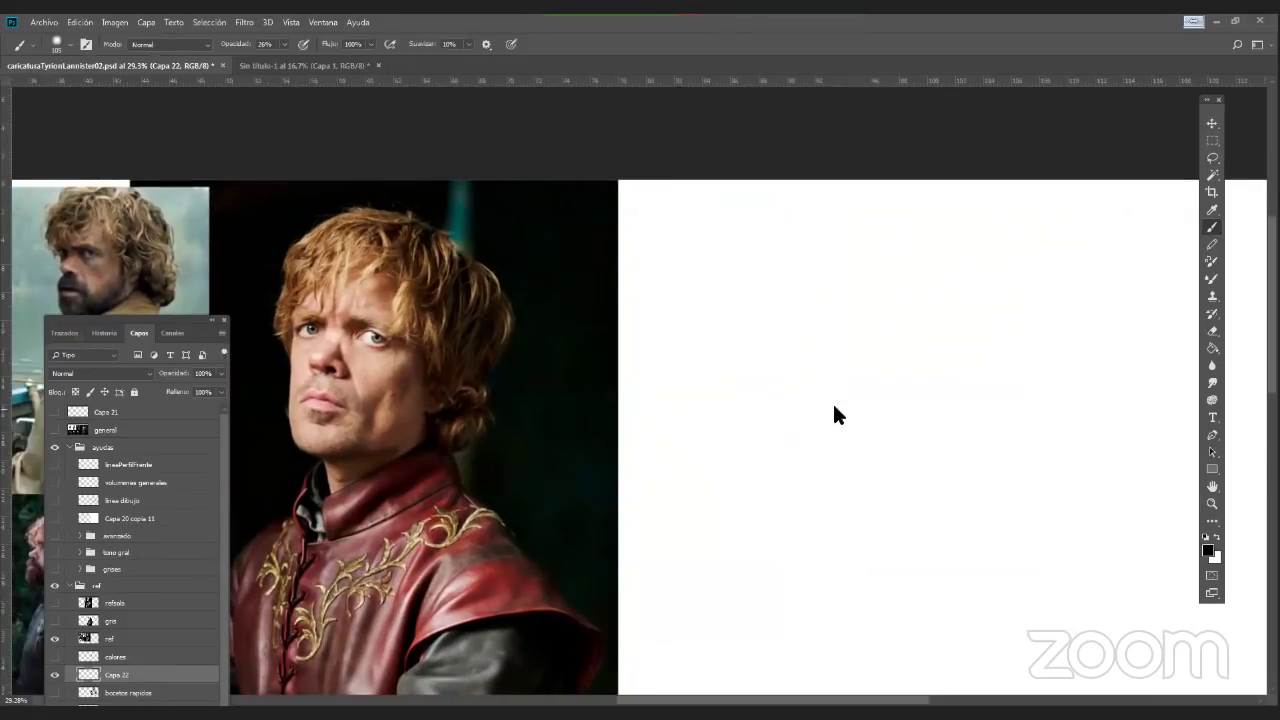
{"action": "right_click", "coordinate": [930, 249]}
{"action": "left_click", "coordinate": [972, 239]}
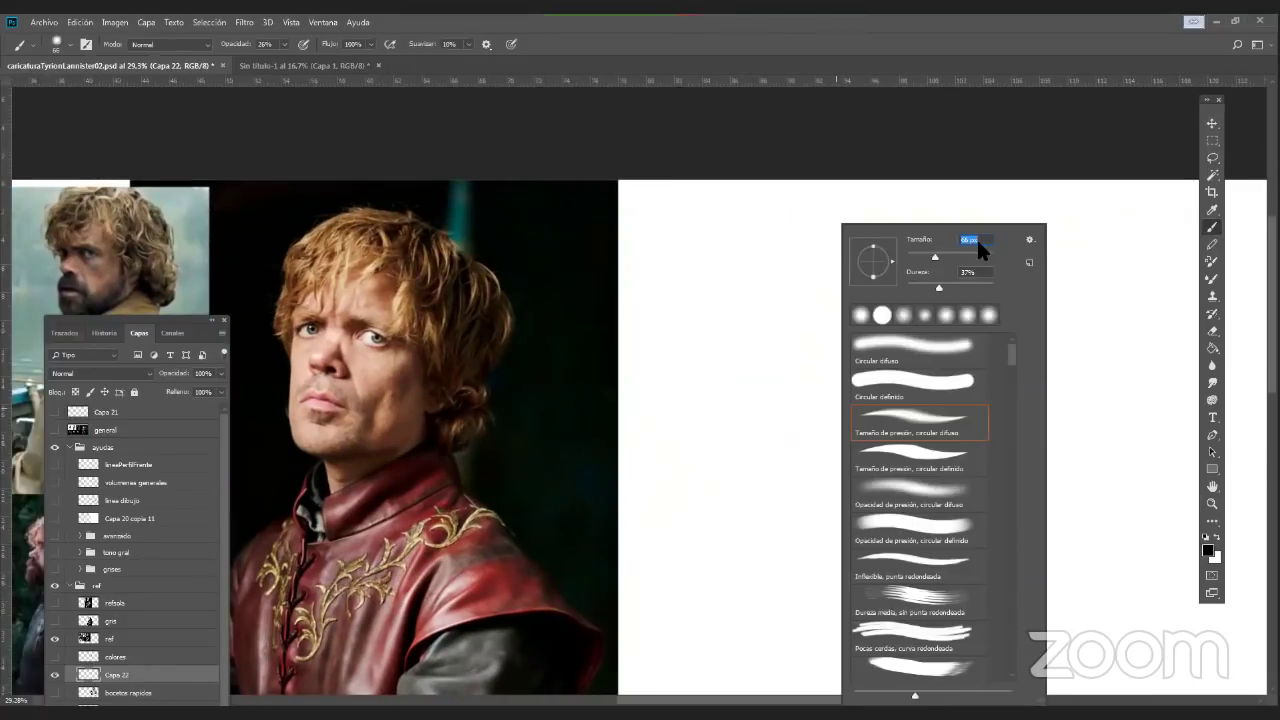
{"action": "left_click", "coordinate": [824, 301]}
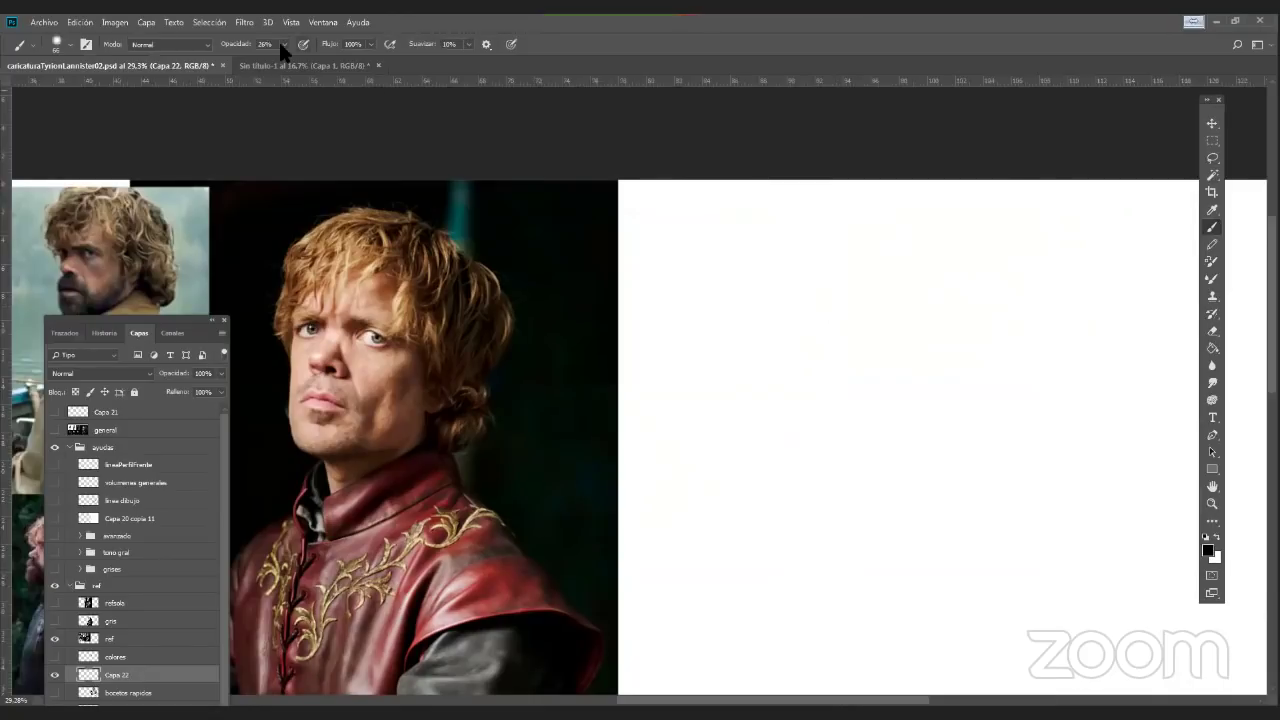
{"action": "left_click_drag", "start_coordinate": [284, 46], "coordinate": [274, 57]}
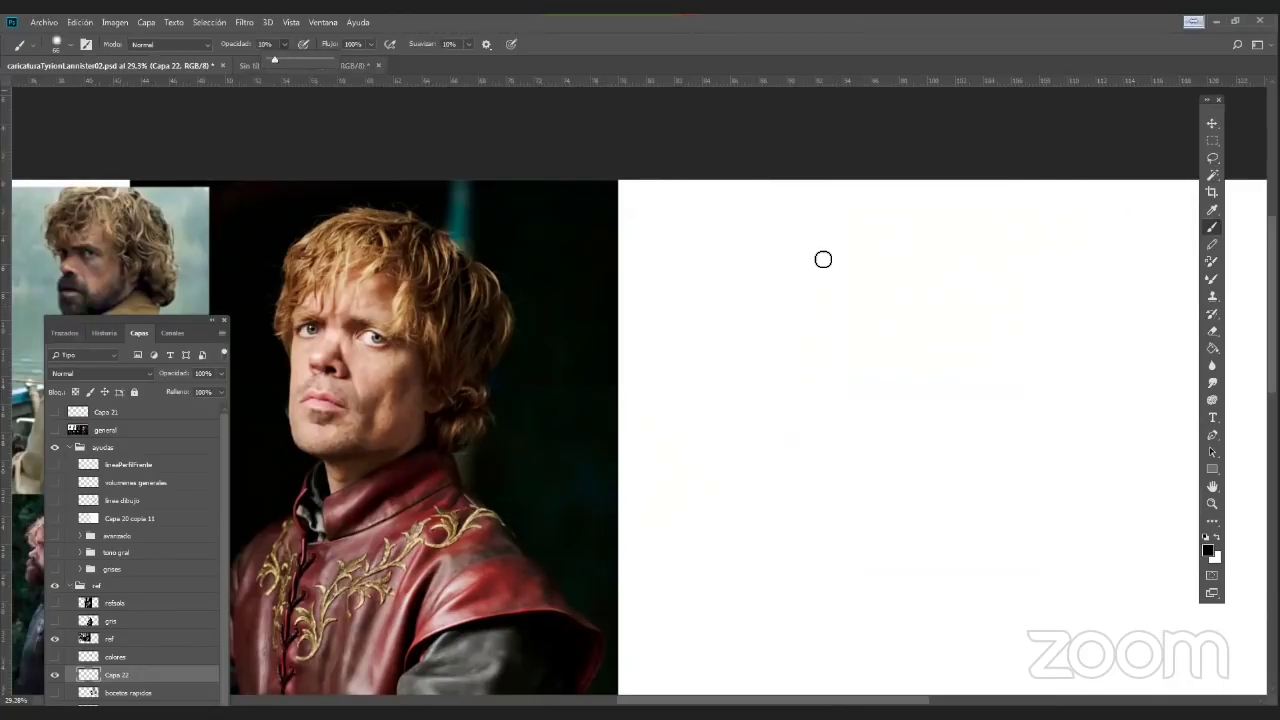
Sketch the large rounded outer contour of the hair and skull with light strokes beside the red-costume photo
{"action": "mouse_move", "coordinate": [757, 314]}
{"action": "left_mouse_down"}
{"action": "mouse_move", "coordinate": [871, 223]}
{"action": "mouse_move", "coordinate": [751, 320]}
{"action": "mouse_move", "coordinate": [743, 386]}
{"action": "mouse_move", "coordinate": [764, 447]}
{"action": "left_mouse_up"}
{"action": "mouse_move", "coordinate": [728, 365]}
{"action": "left_mouse_down"}
{"action": "mouse_move", "coordinate": [925, 209]}
{"action": "mouse_move", "coordinate": [869, 227]}
{"action": "mouse_move", "coordinate": [1042, 294]}
{"action": "left_mouse_up"}
{"action": "left_click_drag", "start_coordinate": [946, 225], "coordinate": [1087, 365]}
{"action": "mouse_move", "coordinate": [1017, 267]}
{"action": "left_mouse_down"}
{"action": "mouse_move", "coordinate": [1070, 330]}
{"action": "mouse_move", "coordinate": [1094, 406]}
{"action": "mouse_move", "coordinate": [1000, 545]}
{"action": "left_mouse_up"}
{"action": "left_click_drag", "start_coordinate": [1094, 380], "coordinate": [1026, 540]}
{"action": "left_click_drag", "start_coordinate": [1085, 418], "coordinate": [986, 540]}
{"action": "left_click_drag", "start_coordinate": [1063, 463], "coordinate": [1010, 520]}
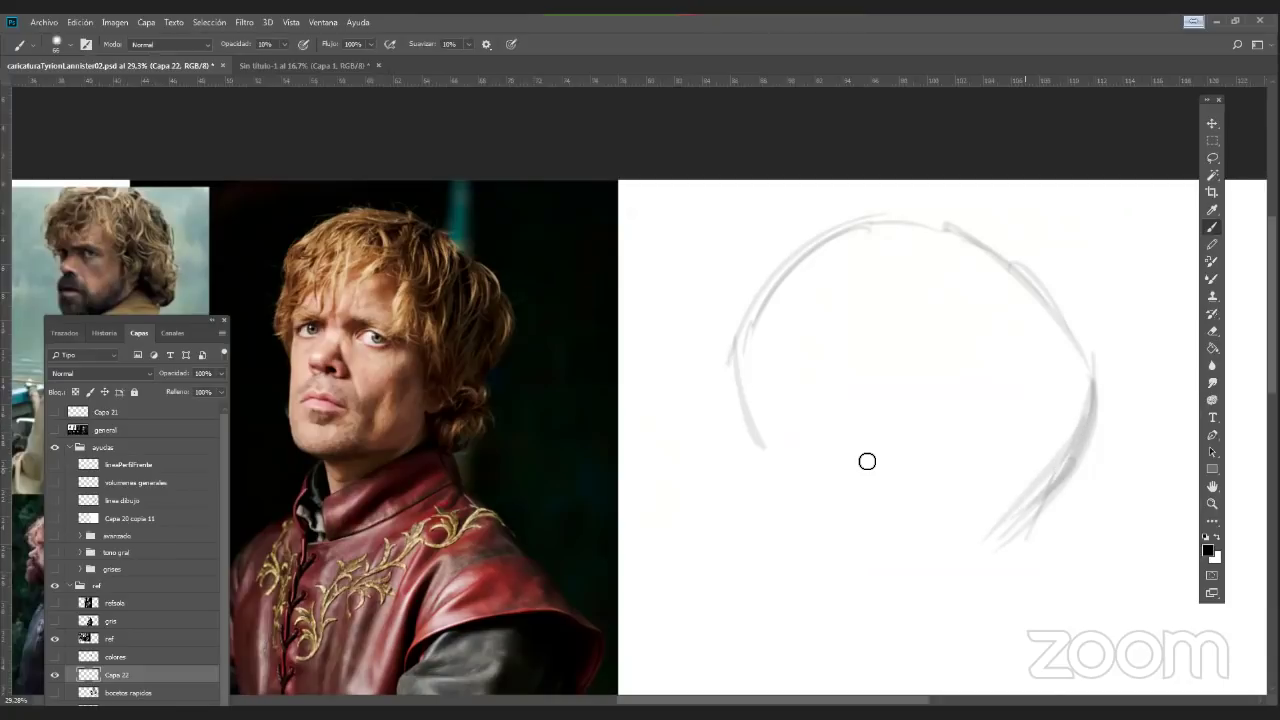
Sketch the curved forehead contour inside the hair outline, with light temple lines and a short line for the far brow
{"action": "mouse_move", "coordinate": [773, 327]}
{"action": "left_mouse_down"}
{"action": "mouse_move", "coordinate": [762, 408]}
{"action": "mouse_move", "coordinate": [784, 460]}
{"action": "mouse_move", "coordinate": [816, 290]}
{"action": "left_mouse_up"}
{"action": "mouse_move", "coordinate": [767, 367]}
{"action": "left_mouse_down"}
{"action": "mouse_move", "coordinate": [879, 261]}
{"action": "mouse_move", "coordinate": [983, 357]}
{"action": "mouse_move", "coordinate": [973, 299]}
{"action": "mouse_move", "coordinate": [981, 331]}
{"action": "mouse_move", "coordinate": [922, 452]}
{"action": "left_mouse_up"}
{"action": "left_click_drag", "start_coordinate": [811, 426], "coordinate": [767, 433]}
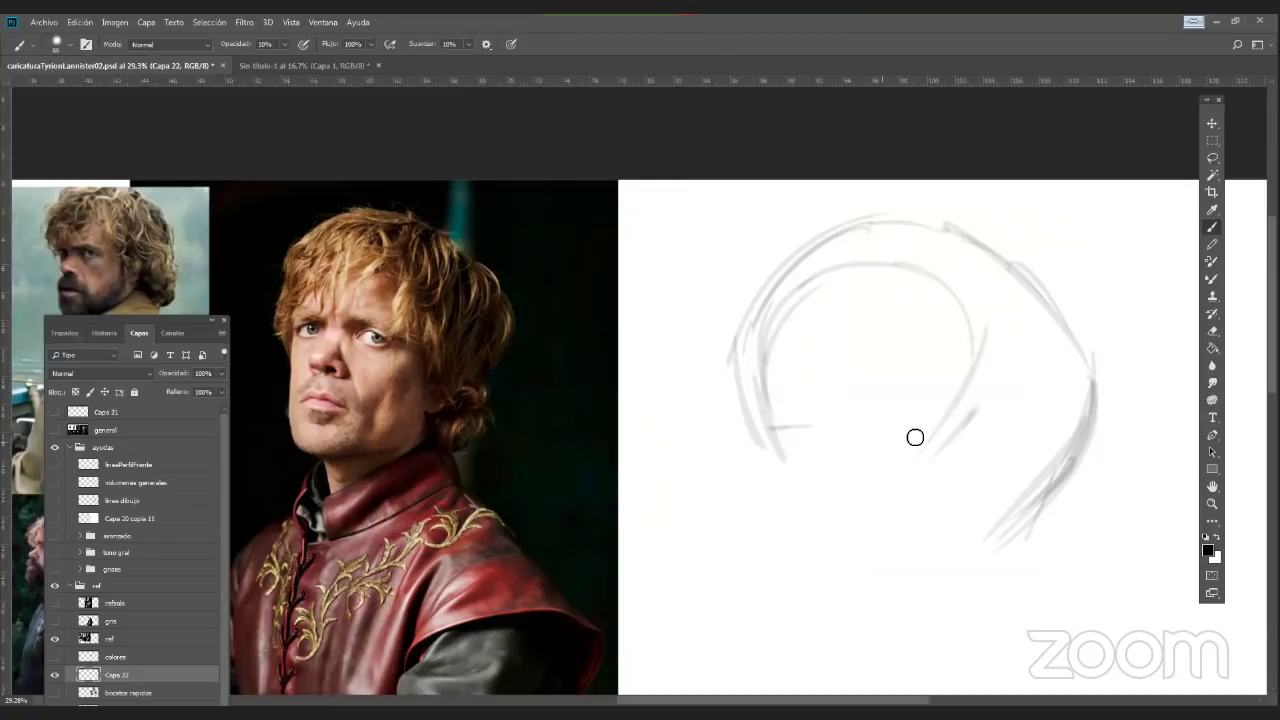
Draw the near eye with its iris and eyelids, and shade a thick, dark eyebrow over it
{"action": "mouse_move", "coordinate": [915, 437]}
{"action": "left_mouse_down"}
{"action": "mouse_move", "coordinate": [943, 449]}
{"action": "mouse_move", "coordinate": [925, 463]}
{"action": "mouse_move", "coordinate": [869, 460]}
{"action": "mouse_move", "coordinate": [889, 437]}
{"action": "mouse_move", "coordinate": [906, 477]}
{"action": "mouse_move", "coordinate": [917, 473]}
{"action": "mouse_move", "coordinate": [875, 459]}
{"action": "mouse_move", "coordinate": [926, 451]}
{"action": "mouse_move", "coordinate": [906, 443]}
{"action": "mouse_move", "coordinate": [899, 457]}
{"action": "left_mouse_up"}
{"action": "key", "text": "ctrl+z"}
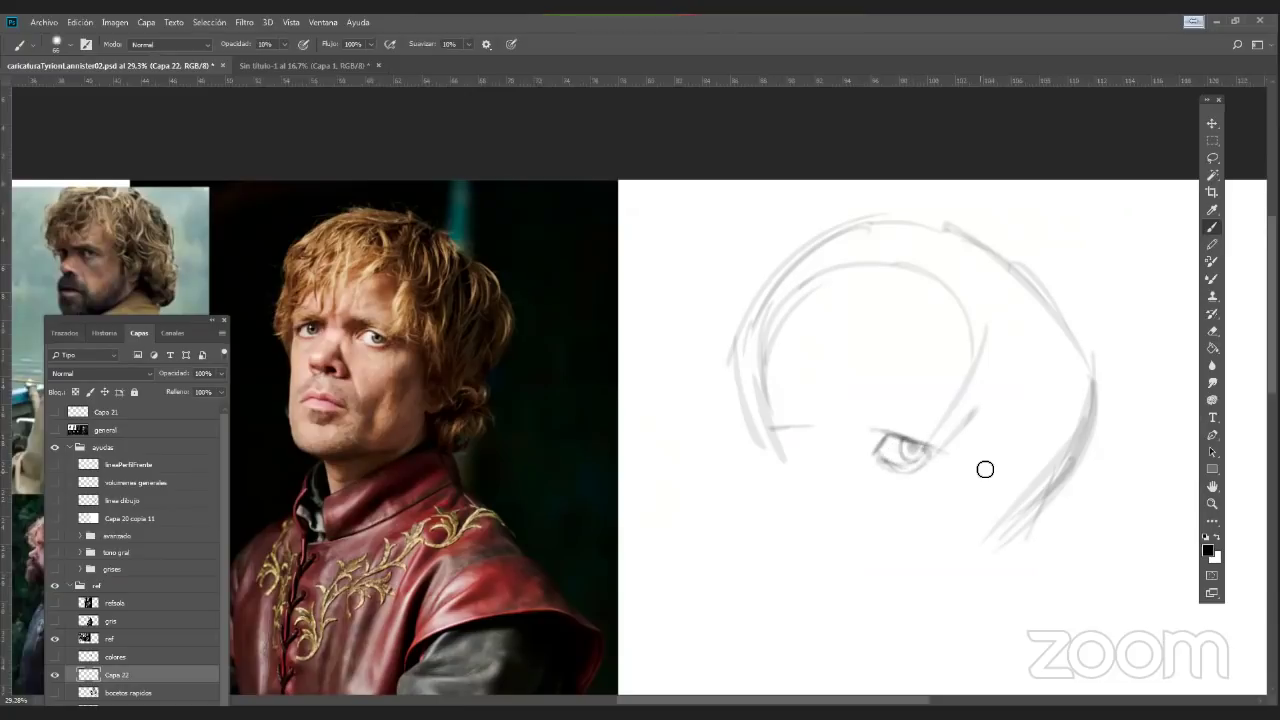
{"action": "left_click_drag", "start_coordinate": [889, 434], "coordinate": [867, 454]}
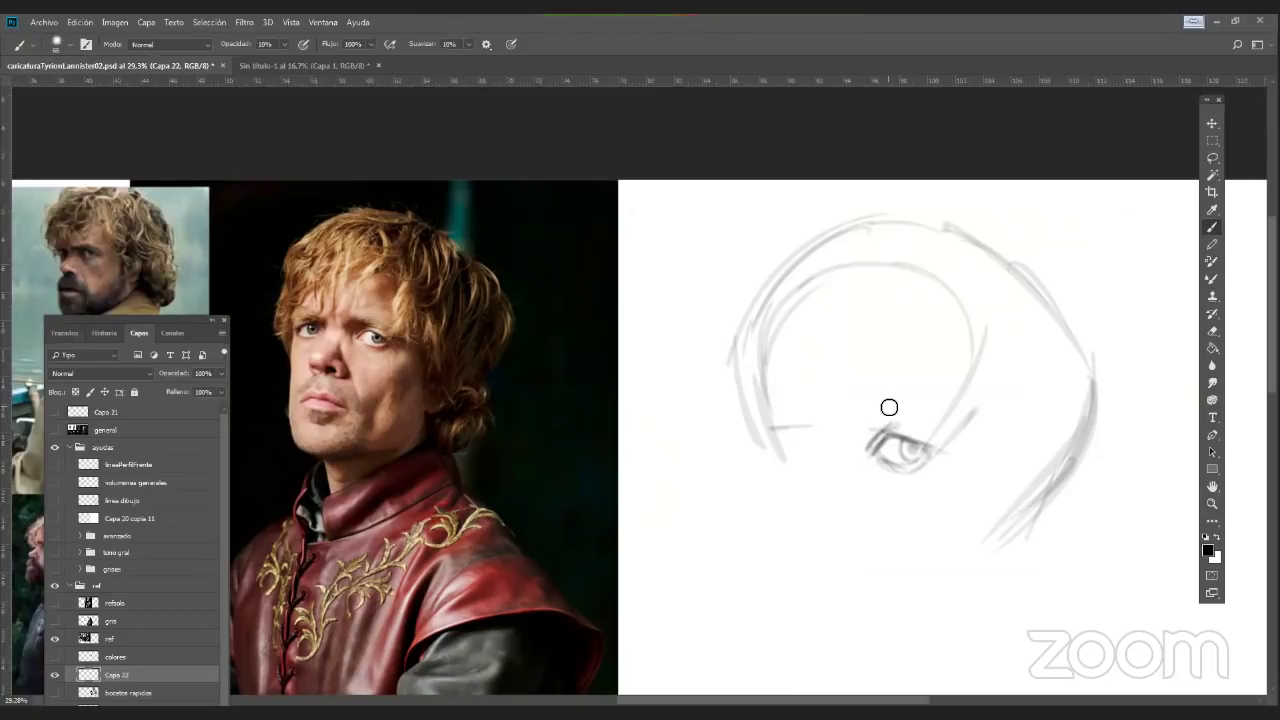
{"action": "mouse_move", "coordinate": [862, 411]}
{"action": "left_mouse_down"}
{"action": "mouse_move", "coordinate": [935, 429]}
{"action": "mouse_move", "coordinate": [875, 413]}
{"action": "mouse_move", "coordinate": [863, 417]}
{"action": "mouse_move", "coordinate": [893, 415]}
{"action": "mouse_move", "coordinate": [859, 423]}
{"action": "mouse_move", "coordinate": [861, 441]}
{"action": "mouse_move", "coordinate": [855, 421]}
{"action": "mouse_move", "coordinate": [951, 434]}
{"action": "mouse_move", "coordinate": [955, 451]}
{"action": "mouse_move", "coordinate": [931, 435]}
{"action": "mouse_move", "coordinate": [961, 447]}
{"action": "mouse_move", "coordinate": [925, 465]}
{"action": "left_mouse_up"}
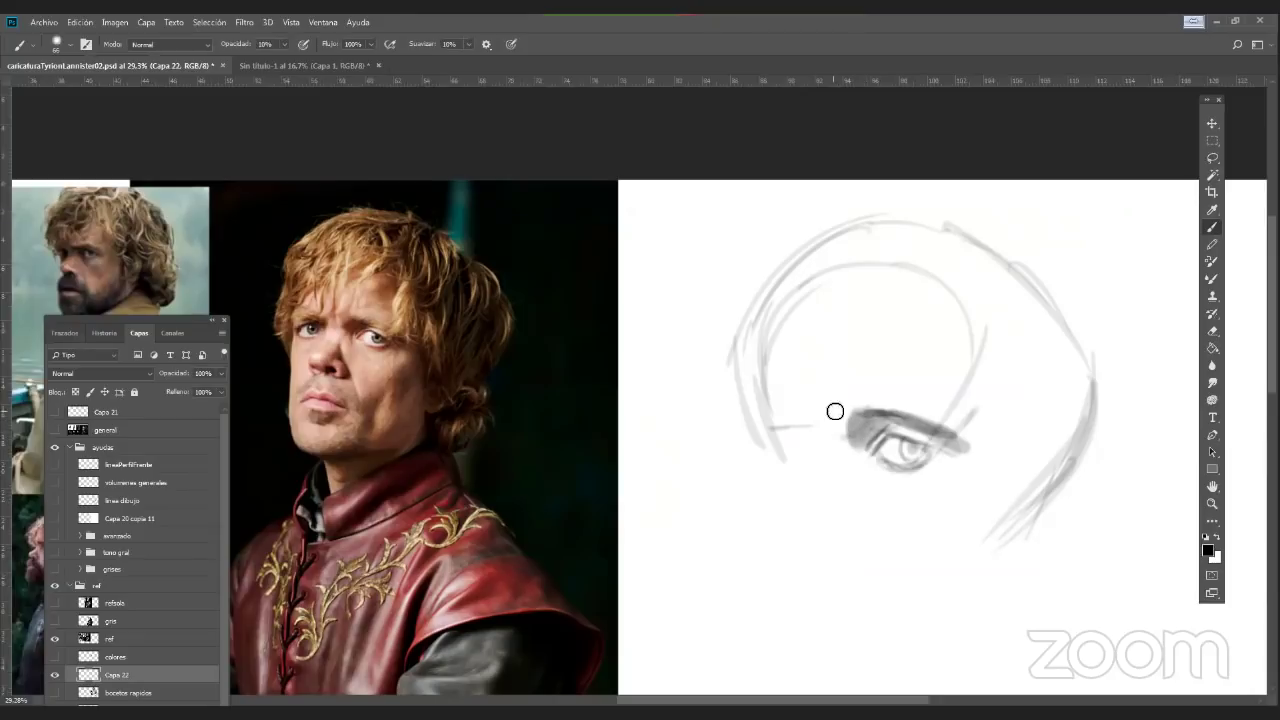
Add the frown lines and nose bridge, the bag under the near eye and the small nose with its nostrils
{"action": "left_click_drag", "start_coordinate": [827, 403], "coordinate": [834, 443]}
{"action": "left_click_drag", "start_coordinate": [811, 401], "coordinate": [815, 434]}
{"action": "left_click_drag", "start_coordinate": [897, 465], "coordinate": [935, 453]}
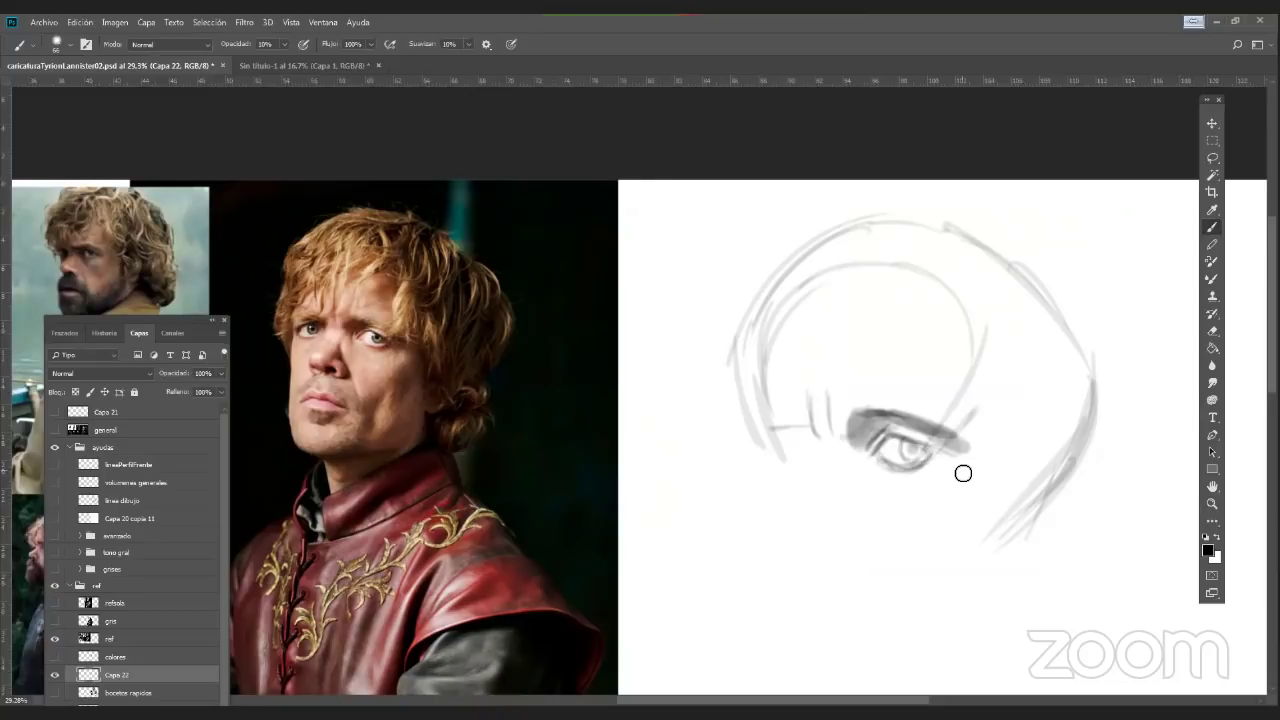
{"action": "left_click_drag", "start_coordinate": [965, 455], "coordinate": [920, 496]}
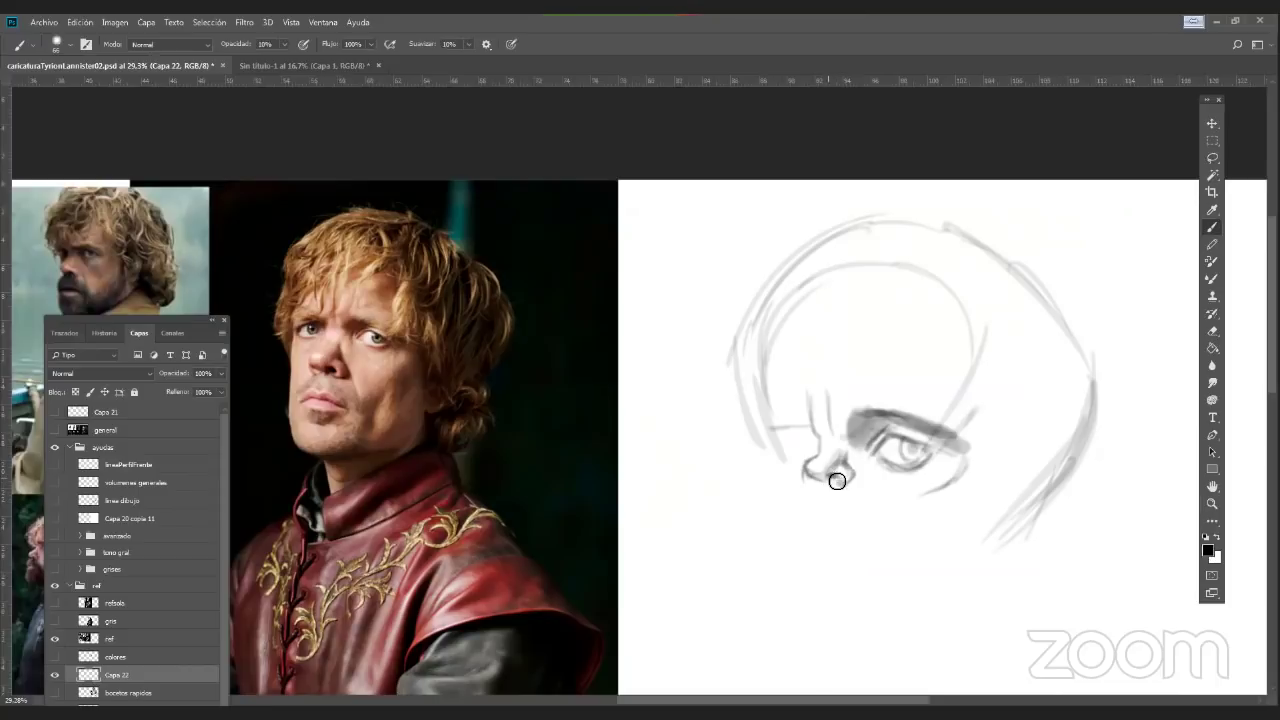
{"action": "mouse_move", "coordinate": [829, 480]}
{"action": "left_mouse_down"}
{"action": "mouse_move", "coordinate": [803, 480]}
{"action": "mouse_move", "coordinate": [849, 473]}
{"action": "mouse_move", "coordinate": [841, 486]}
{"action": "left_mouse_up"}
Draw the folds beside the nose, the philtrum and the downturned lips, with a shadow under the lower lip
{"action": "left_click_drag", "start_coordinate": [825, 482], "coordinate": [803, 521]}
{"action": "left_click_drag", "start_coordinate": [862, 496], "coordinate": [886, 525]}
{"action": "left_click_drag", "start_coordinate": [808, 480], "coordinate": [777, 525]}
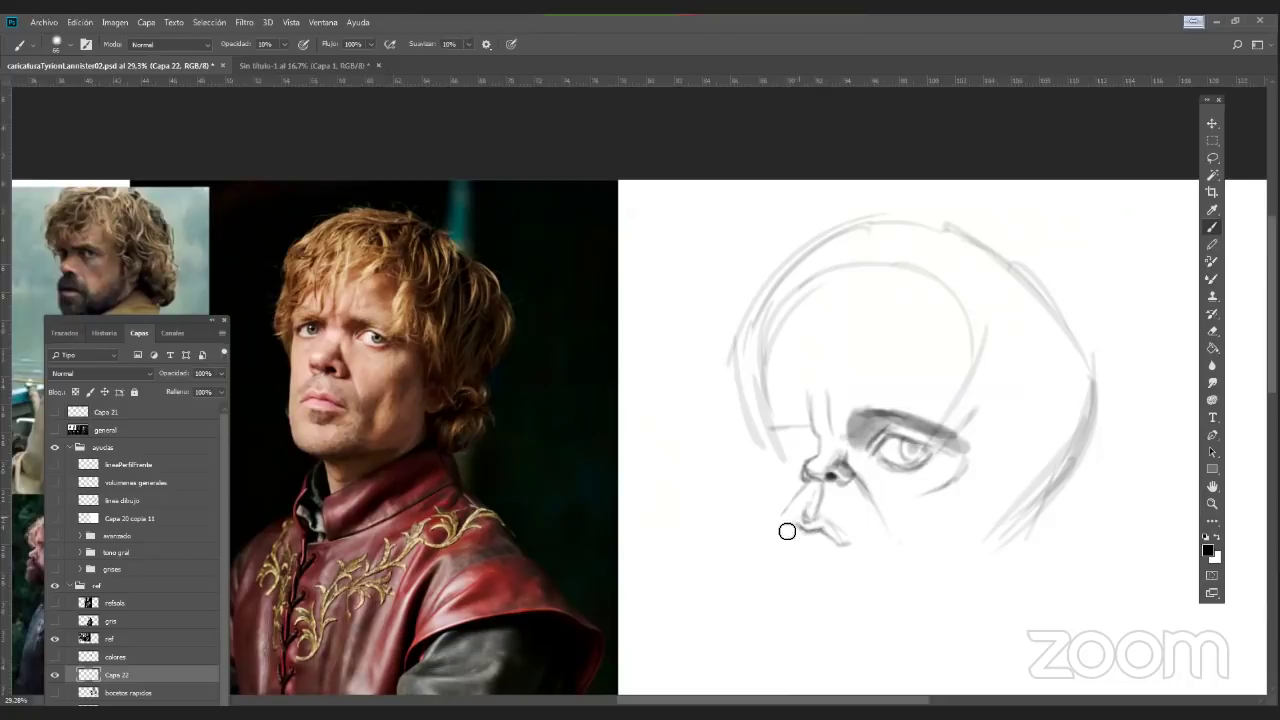
{"action": "left_click_drag", "start_coordinate": [779, 536], "coordinate": [800, 529]}
{"action": "mouse_move", "coordinate": [804, 560]}
{"action": "left_mouse_down"}
{"action": "mouse_move", "coordinate": [826, 565]}
{"action": "mouse_move", "coordinate": [799, 567]}
{"action": "left_mouse_up"}
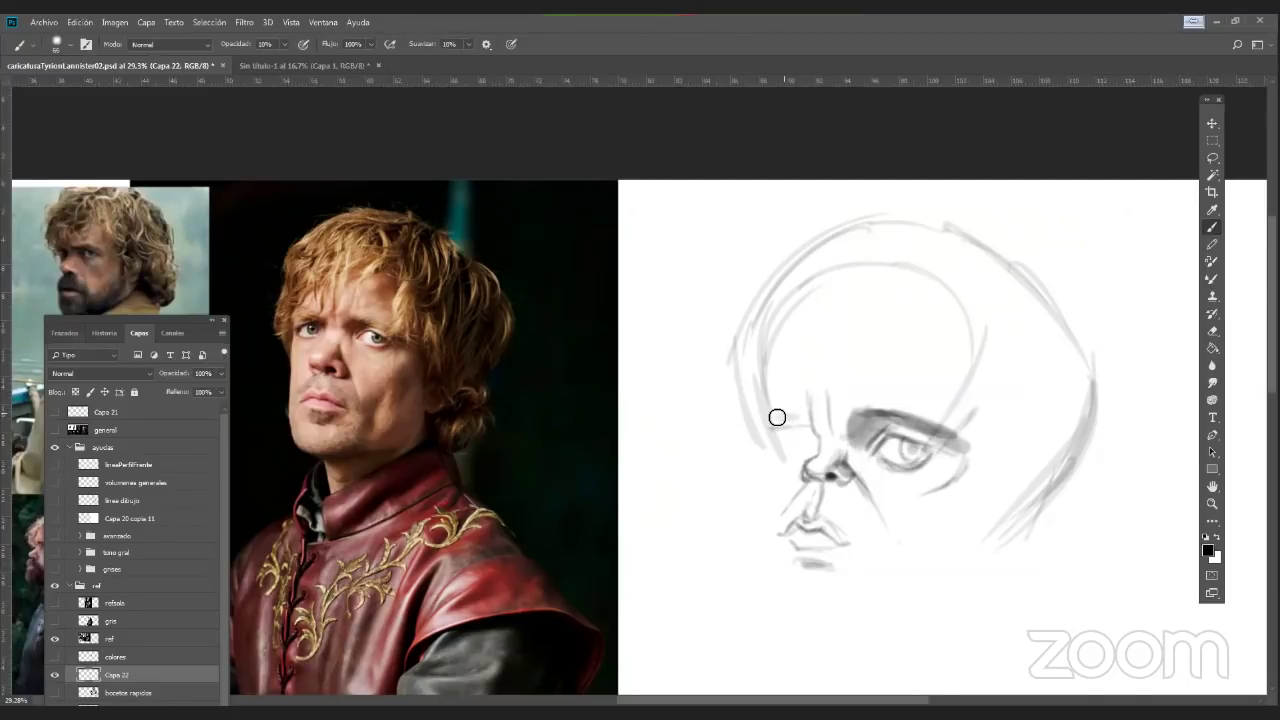
Draw the far eye with its eyebrow, and reinforce the near eye socket, the nostril and the line between the lips
{"action": "mouse_move", "coordinate": [761, 419]}
{"action": "left_mouse_down"}
{"action": "mouse_move", "coordinate": [799, 429]}
{"action": "mouse_move", "coordinate": [777, 439]}
{"action": "mouse_move", "coordinate": [801, 431]}
{"action": "mouse_move", "coordinate": [817, 453]}
{"action": "mouse_move", "coordinate": [795, 431]}
{"action": "mouse_move", "coordinate": [789, 460]}
{"action": "mouse_move", "coordinate": [779, 452]}
{"action": "mouse_move", "coordinate": [811, 447]}
{"action": "left_mouse_up"}
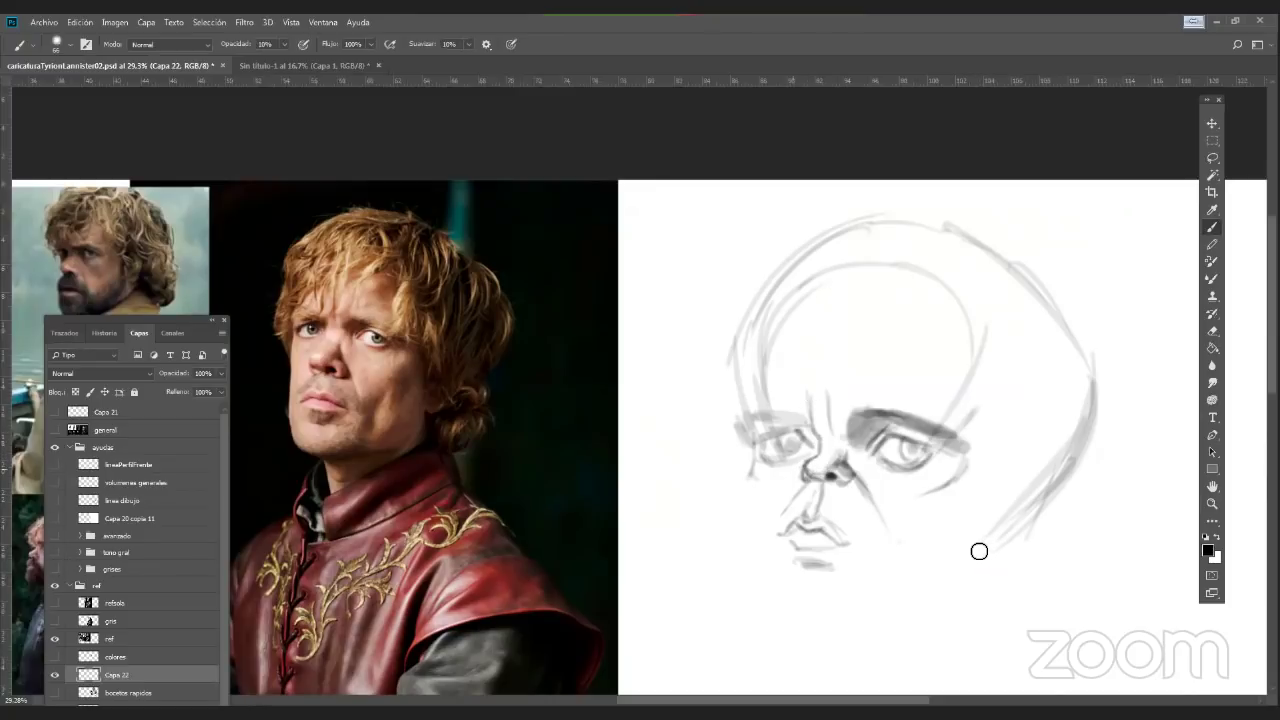
{"action": "mouse_move", "coordinate": [868, 460]}
{"action": "left_mouse_down"}
{"action": "mouse_move", "coordinate": [958, 476]}
{"action": "mouse_move", "coordinate": [931, 480]}
{"action": "left_mouse_up"}
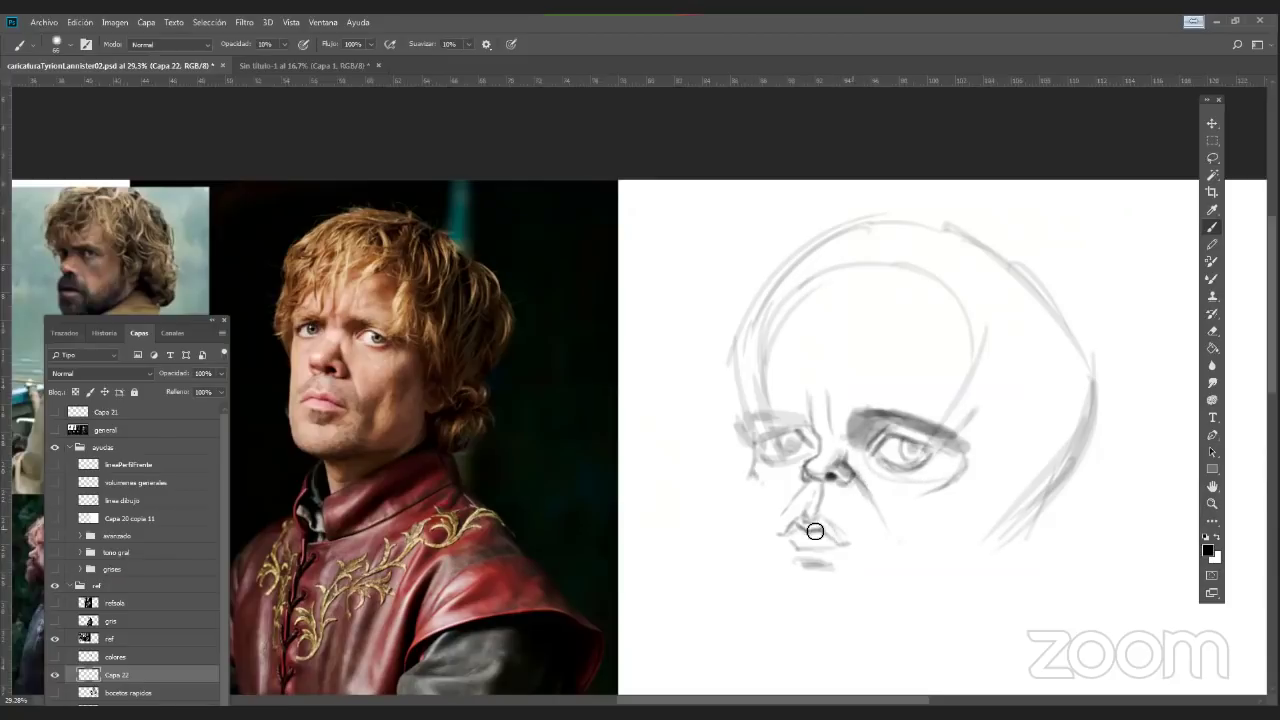
{"action": "left_click_drag", "start_coordinate": [821, 535], "coordinate": [797, 521]}
{"action": "left_click_drag", "start_coordinate": [835, 463], "coordinate": [843, 474]}
{"action": "left_click_drag", "start_coordinate": [826, 531], "coordinate": [860, 548]}
Check the reference photos and draw the near side of the face, the angled jaw and the rounded chin
{"action": "key", "text": "space"}
{"action": "left_click_drag", "start_coordinate": [1003, 589], "coordinate": [1023, 586]}
{"action": "scroll", "coordinate": [405, 263], "scroll_direction": "left", "scroll_amount": 2}
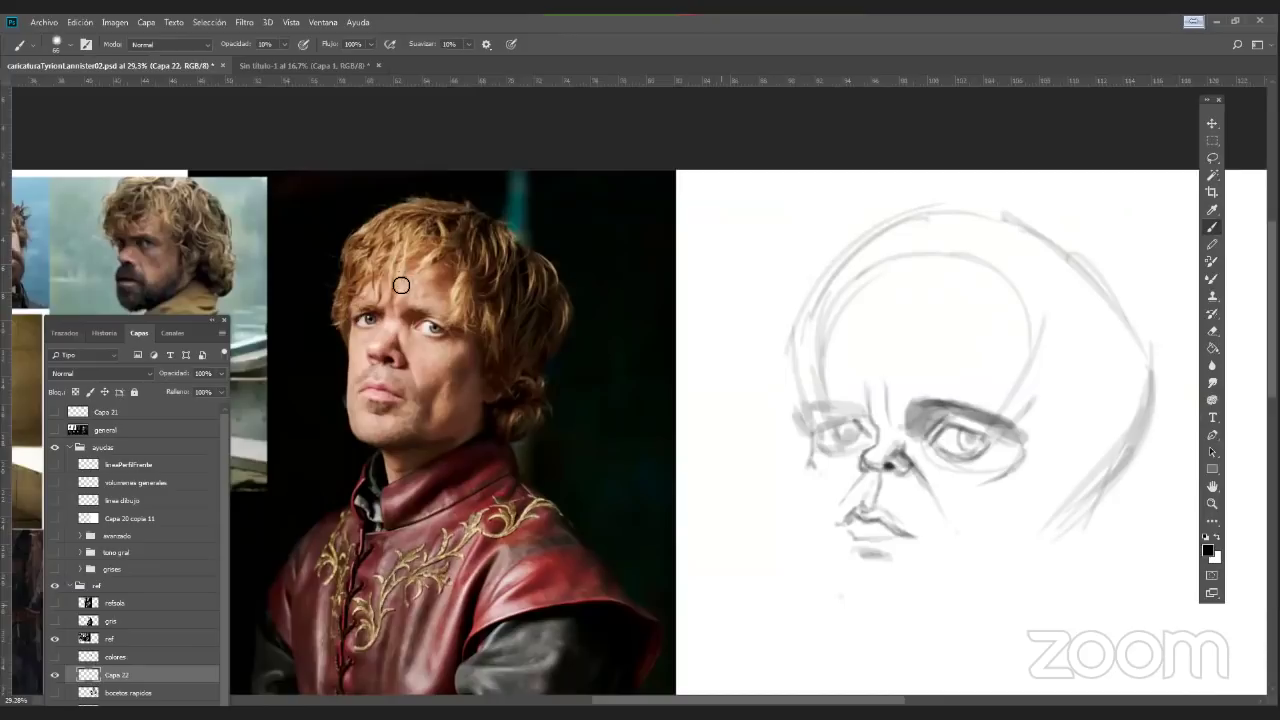
{"action": "scroll", "coordinate": [348, 303], "scroll_direction": "left", "scroll_amount": 5}
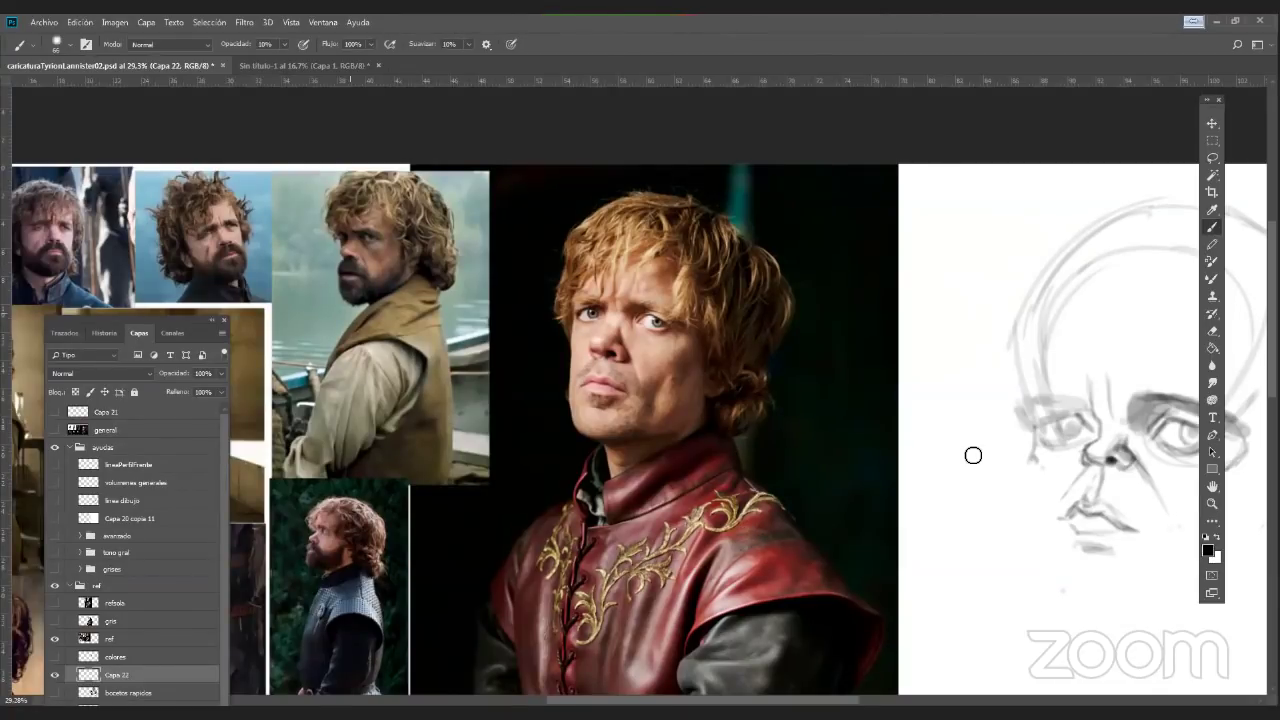
{"action": "left_click_drag", "start_coordinate": [953, 509], "coordinate": [688, 442]}
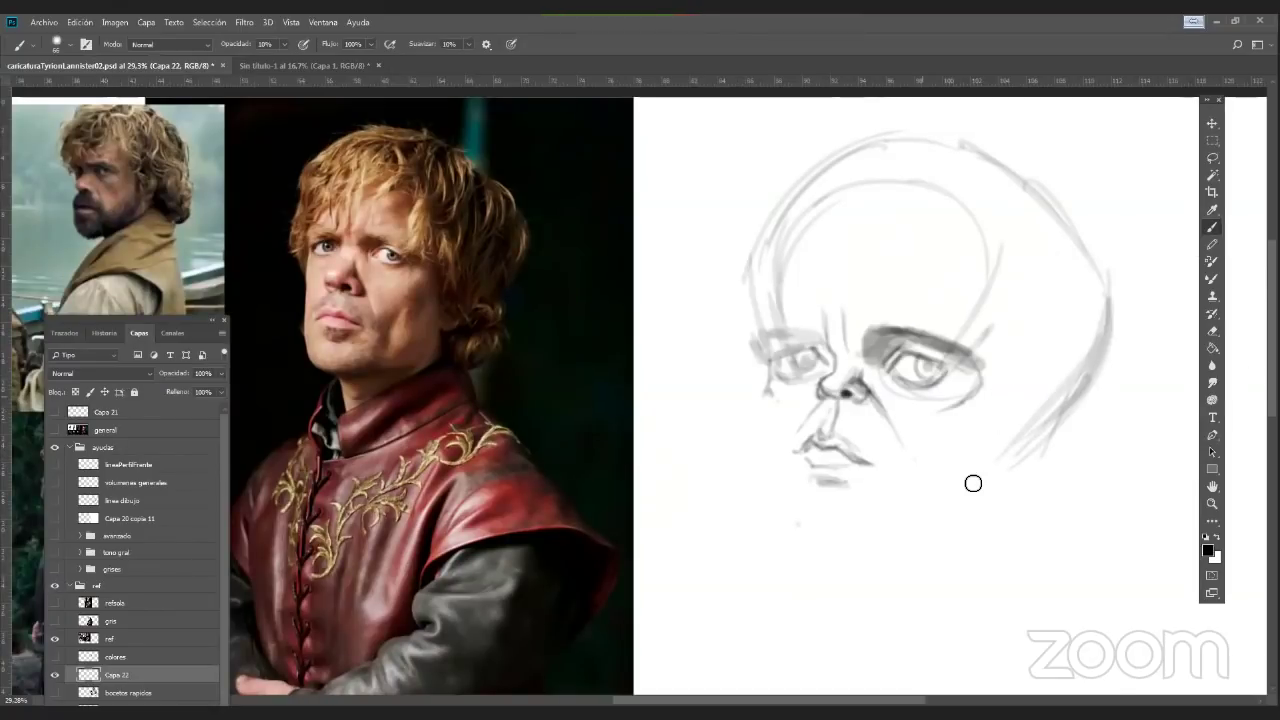
{"action": "left_click_drag", "start_coordinate": [988, 355], "coordinate": [972, 470]}
{"action": "left_click", "coordinate": [847, 554], "text": "shift"}
{"action": "mouse_move", "coordinate": [781, 491]}
{"action": "left_mouse_down"}
{"action": "mouse_move", "coordinate": [847, 535]}
{"action": "mouse_move", "coordinate": [807, 547]}
{"action": "mouse_move", "coordinate": [869, 546]}
{"action": "left_mouse_up"}
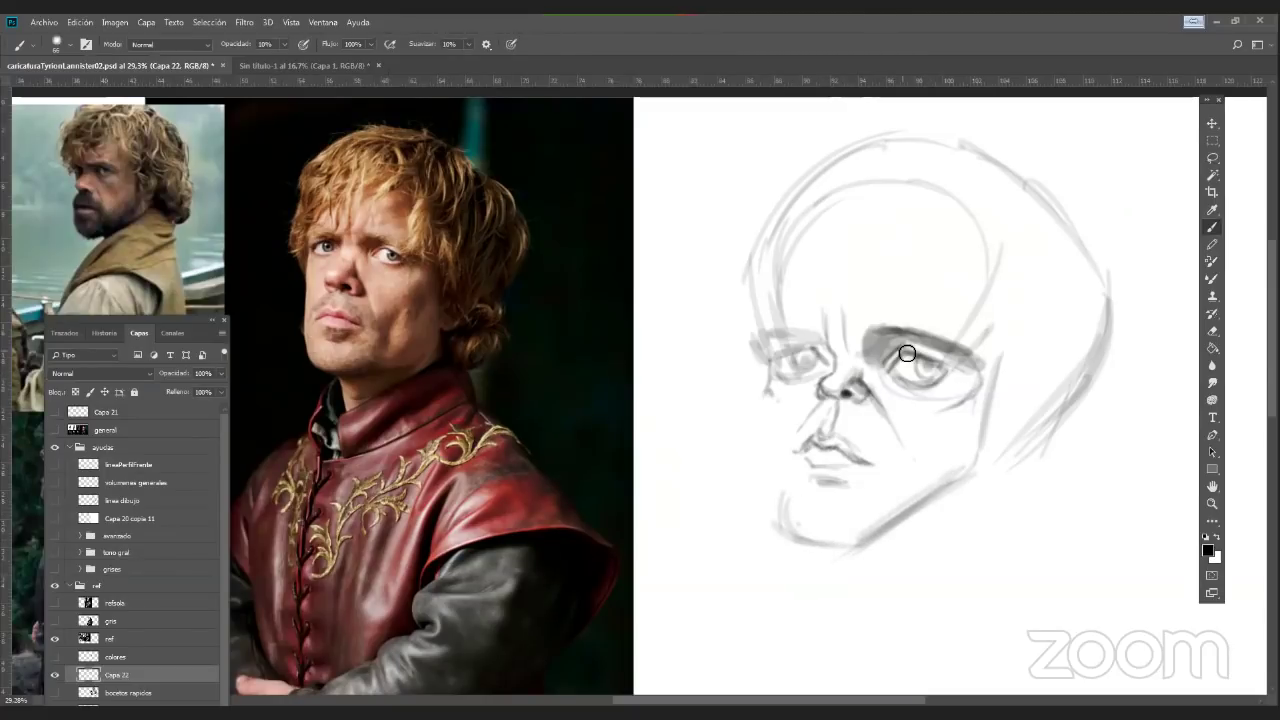
Add the vertical forehead wrinkles, darken the far eyebrow and strengthen the lips and the far cheek
{"action": "mouse_move", "coordinate": [881, 333]}
{"action": "left_mouse_down"}
{"action": "mouse_move", "coordinate": [817, 347]}
{"action": "mouse_move", "coordinate": [869, 312]}
{"action": "left_mouse_up"}
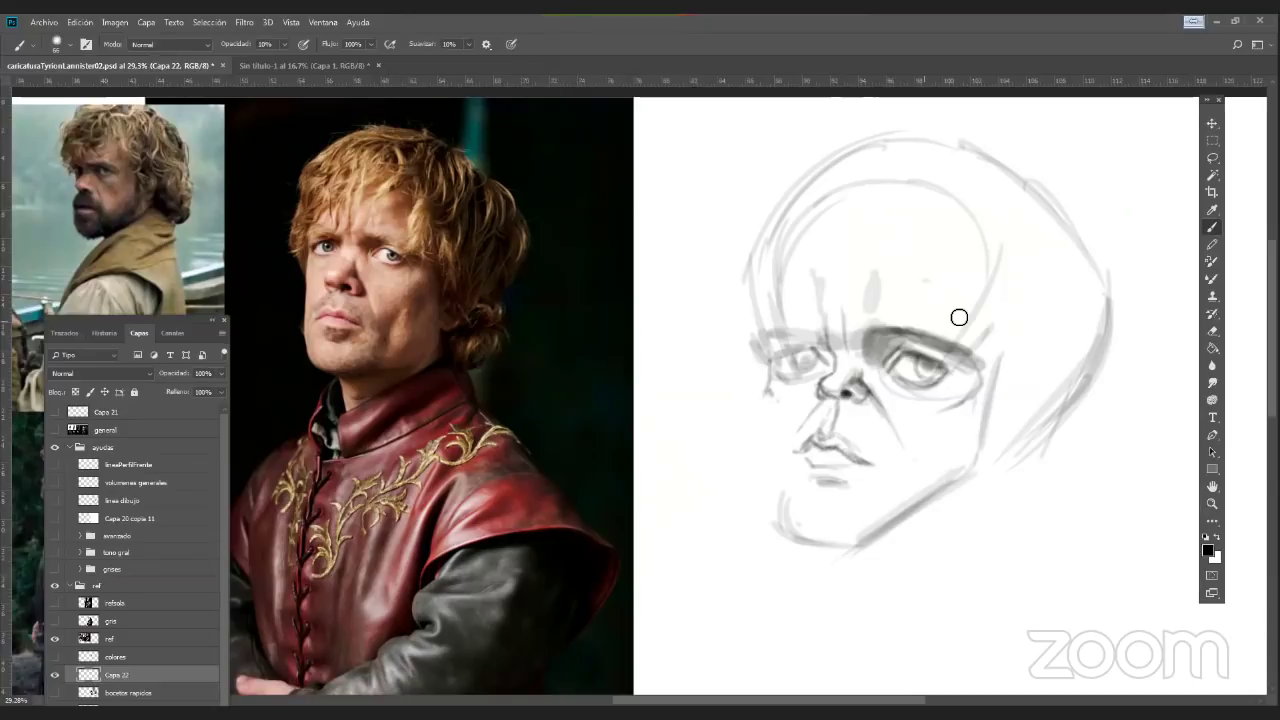
{"action": "mouse_move", "coordinate": [949, 357]}
{"action": "left_mouse_down"}
{"action": "mouse_move", "coordinate": [895, 335]}
{"action": "mouse_move", "coordinate": [755, 343]}
{"action": "mouse_move", "coordinate": [831, 351]}
{"action": "left_mouse_up"}
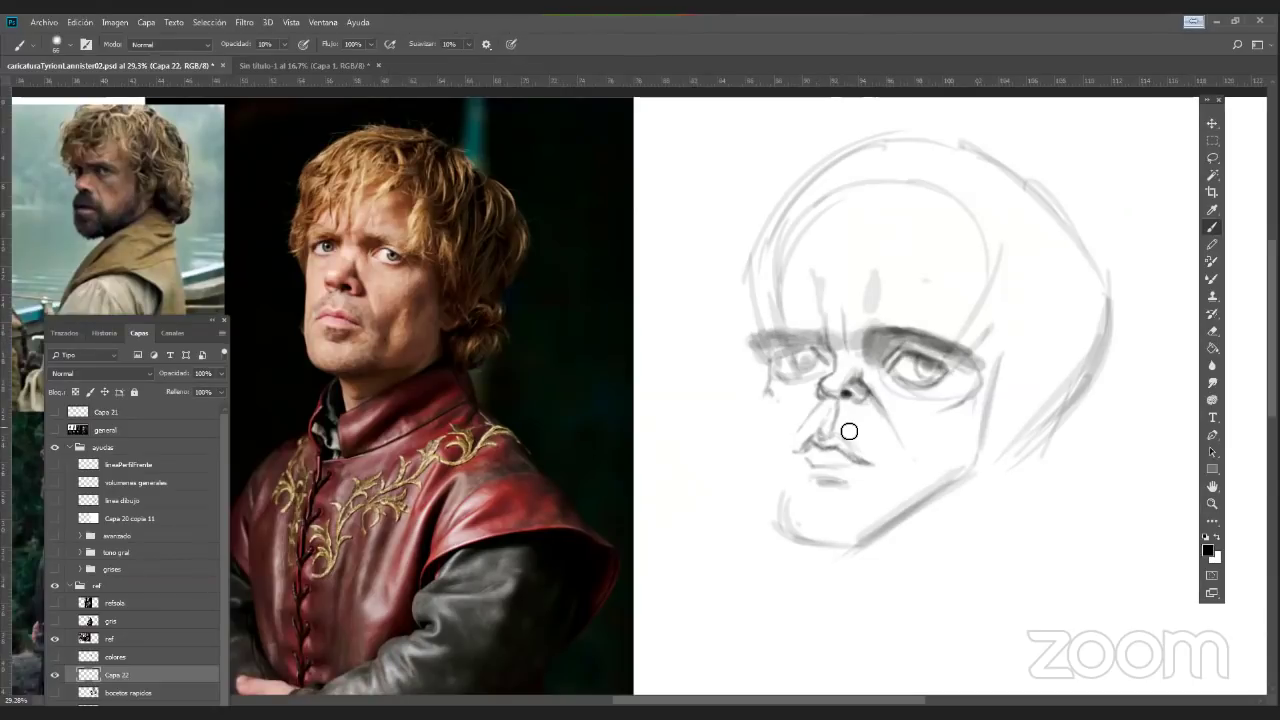
{"action": "mouse_move", "coordinate": [832, 441]}
{"action": "left_mouse_down"}
{"action": "mouse_move", "coordinate": [815, 443]}
{"action": "mouse_move", "coordinate": [846, 457]}
{"action": "left_mouse_up"}
{"action": "left_click_drag", "start_coordinate": [777, 403], "coordinate": [789, 429]}
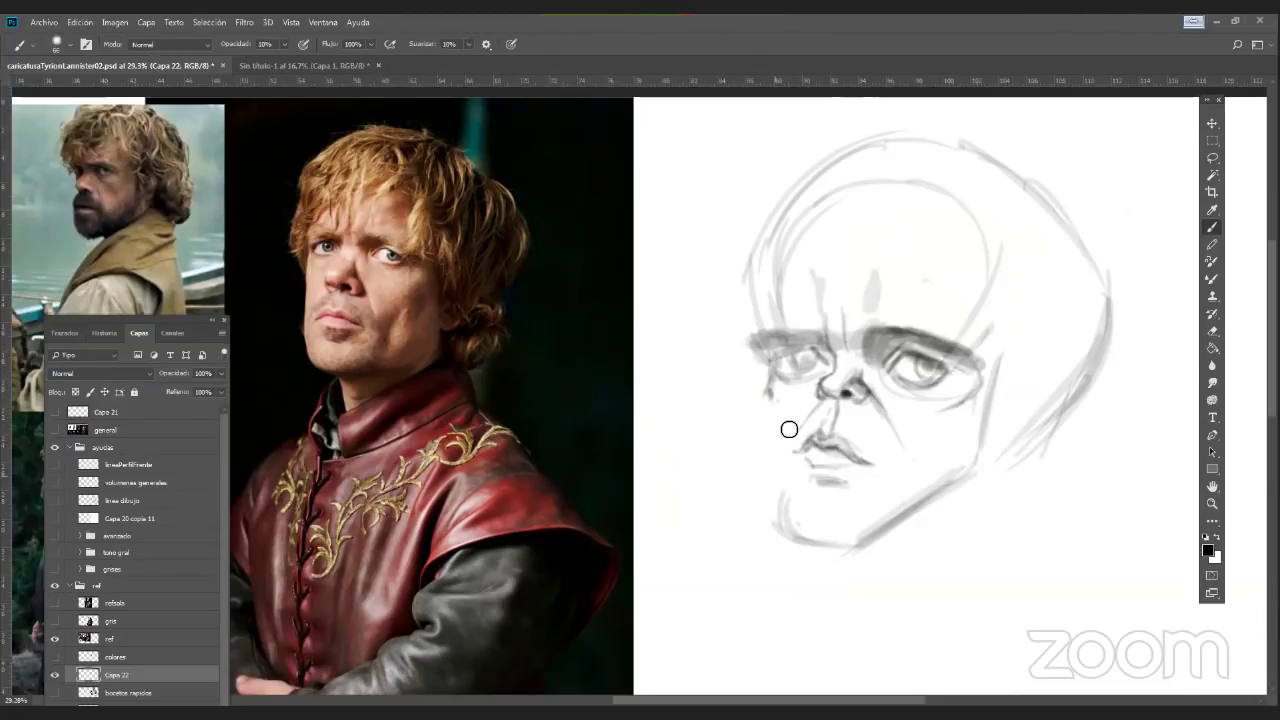
Draw the near cheekbone fold, try the far cheek contour and undo its latest strokes
{"action": "mouse_move", "coordinate": [970, 402]}
{"action": "left_mouse_down"}
{"action": "mouse_move", "coordinate": [940, 410]}
{"action": "mouse_move", "coordinate": [903, 466]}
{"action": "left_mouse_up"}
{"action": "left_click_drag", "start_coordinate": [934, 412], "coordinate": [901, 488]}
{"action": "left_click_drag", "start_coordinate": [777, 442], "coordinate": [780, 494]}
{"action": "left_click_drag", "start_coordinate": [783, 439], "coordinate": [780, 468]}
{"action": "key", "text": "ctrl+alt+z"}
{"action": "key", "text": "ctrl+alt+z"}
{"action": "key", "text": "ctrl+alt+z"}
{"action": "key", "text": "ctrl+alt+z"}
{"action": "key", "text": "ctrl+alt+z"}
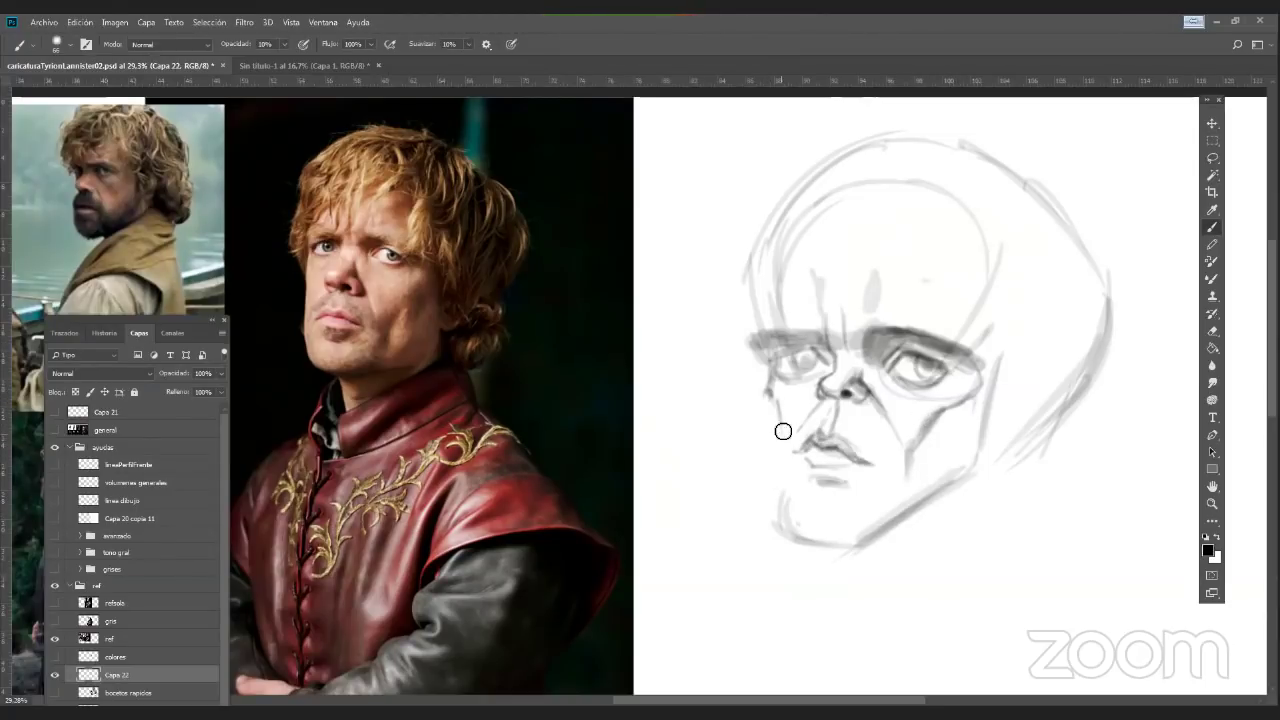
Draw the far cheek contour down to the chin, darken the jawline and deepen the far eye
{"action": "mouse_move", "coordinate": [783, 431]}
{"action": "left_mouse_down"}
{"action": "mouse_move", "coordinate": [781, 497]}
{"action": "mouse_move", "coordinate": [823, 541]}
{"action": "mouse_move", "coordinate": [779, 459]}
{"action": "mouse_move", "coordinate": [797, 545]}
{"action": "left_mouse_up"}
{"action": "mouse_move", "coordinate": [782, 484]}
{"action": "left_mouse_down"}
{"action": "mouse_move", "coordinate": [837, 550]}
{"action": "mouse_move", "coordinate": [795, 527]}
{"action": "mouse_move", "coordinate": [873, 541]}
{"action": "mouse_move", "coordinate": [841, 545]}
{"action": "mouse_move", "coordinate": [905, 507]}
{"action": "mouse_move", "coordinate": [913, 467]}
{"action": "mouse_move", "coordinate": [869, 524]}
{"action": "mouse_move", "coordinate": [827, 545]}
{"action": "mouse_move", "coordinate": [875, 527]}
{"action": "mouse_move", "coordinate": [905, 464]}
{"action": "mouse_move", "coordinate": [975, 471]}
{"action": "mouse_move", "coordinate": [985, 401]}
{"action": "mouse_move", "coordinate": [981, 457]}
{"action": "mouse_move", "coordinate": [953, 487]}
{"action": "mouse_move", "coordinate": [987, 425]}
{"action": "mouse_move", "coordinate": [937, 494]}
{"action": "mouse_move", "coordinate": [983, 425]}
{"action": "left_mouse_up"}
{"action": "mouse_move", "coordinate": [779, 369]}
{"action": "left_mouse_down"}
{"action": "mouse_move", "coordinate": [817, 351]}
{"action": "mouse_move", "coordinate": [801, 357]}
{"action": "left_mouse_up"}
{"action": "left_click_drag", "start_coordinate": [801, 357], "coordinate": [821, 355]}
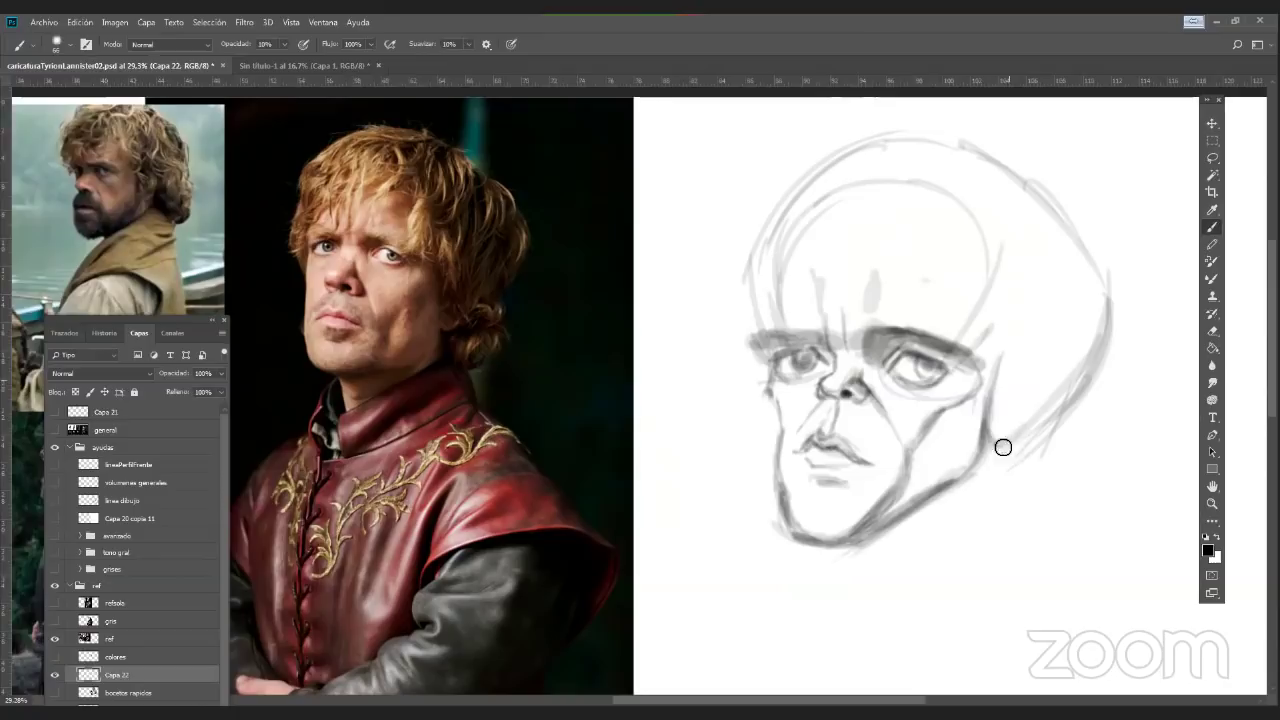
Outline the near ear, define the far brow ridge and forehead edge, and sketch the hairline across the forehead
{"action": "mouse_move", "coordinate": [1000, 443]}
{"action": "left_mouse_down"}
{"action": "mouse_move", "coordinate": [995, 389]}
{"action": "mouse_move", "coordinate": [1041, 359]}
{"action": "mouse_move", "coordinate": [1011, 437]}
{"action": "left_mouse_up"}
{"action": "left_click_drag", "start_coordinate": [1050, 365], "coordinate": [1011, 437]}
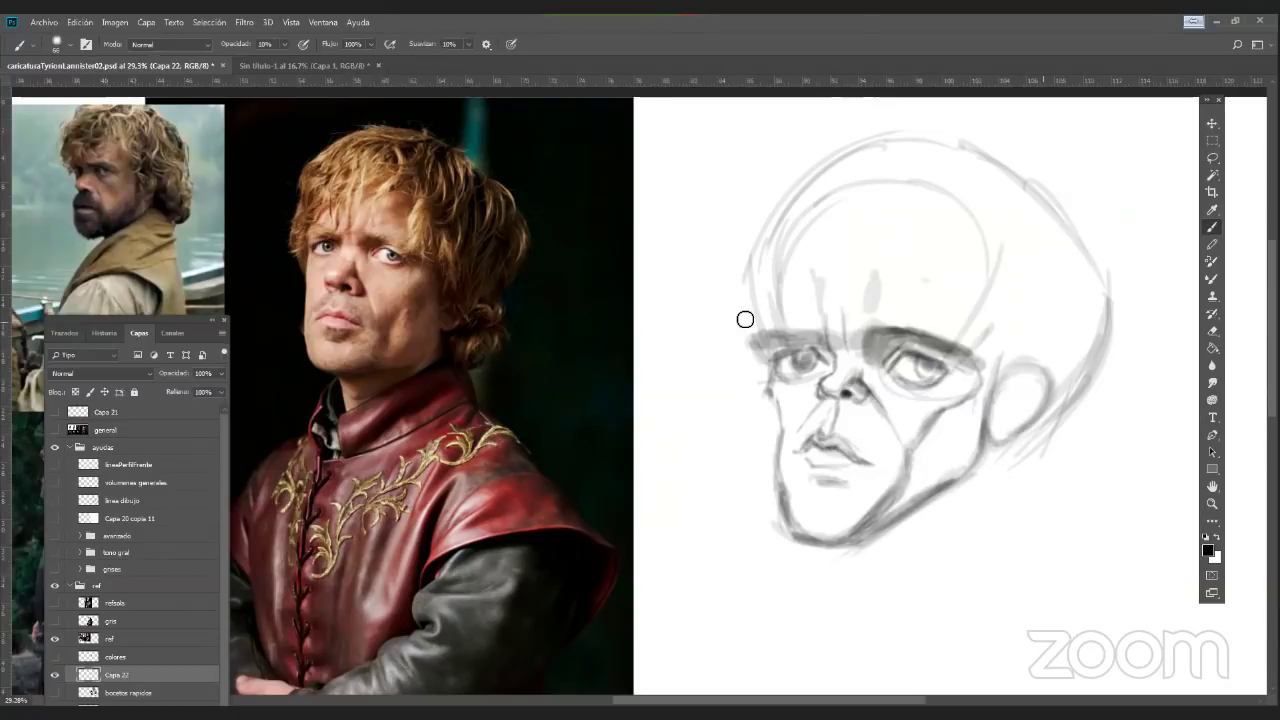
{"action": "mouse_move", "coordinate": [757, 297]}
{"action": "left_mouse_down"}
{"action": "mouse_move", "coordinate": [771, 247]}
{"action": "mouse_move", "coordinate": [769, 307]}
{"action": "mouse_move", "coordinate": [801, 201]}
{"action": "mouse_move", "coordinate": [773, 235]}
{"action": "mouse_move", "coordinate": [771, 309]}
{"action": "mouse_move", "coordinate": [741, 335]}
{"action": "left_mouse_up"}
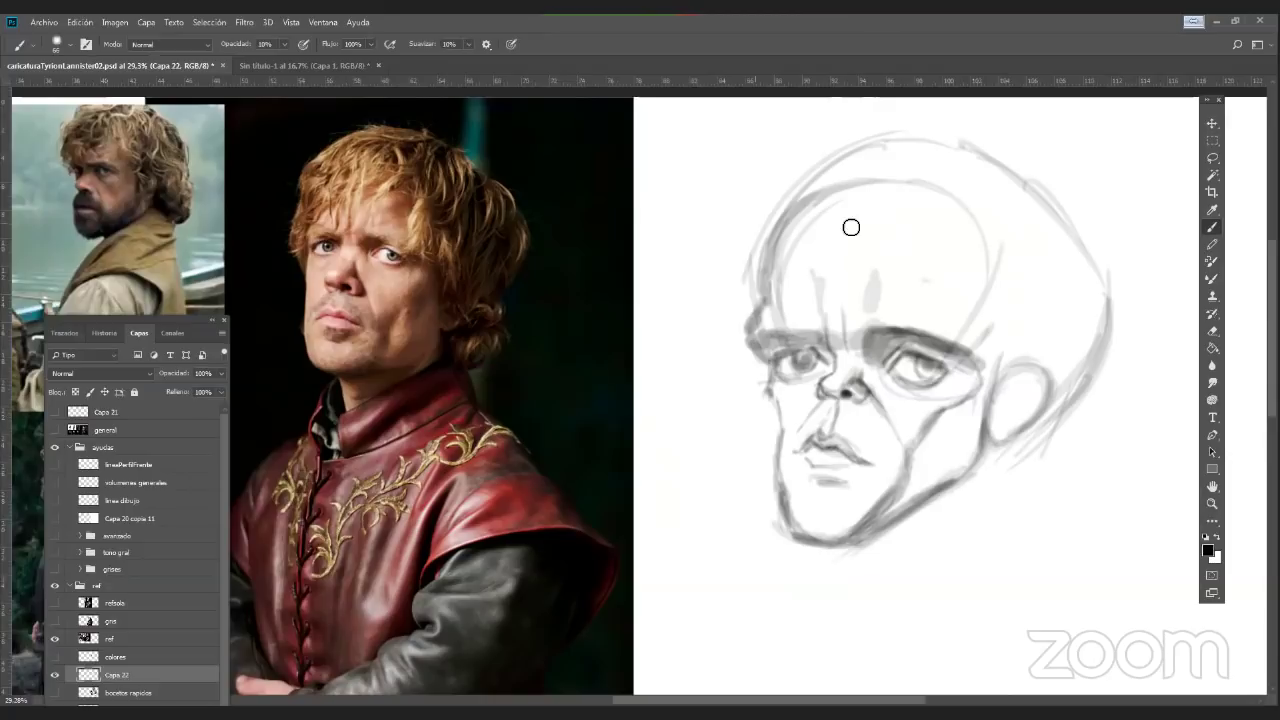
{"action": "mouse_move", "coordinate": [817, 234]}
{"action": "left_mouse_down"}
{"action": "mouse_move", "coordinate": [947, 226]}
{"action": "mouse_move", "coordinate": [893, 228]}
{"action": "mouse_move", "coordinate": [939, 235]}
{"action": "left_mouse_up"}
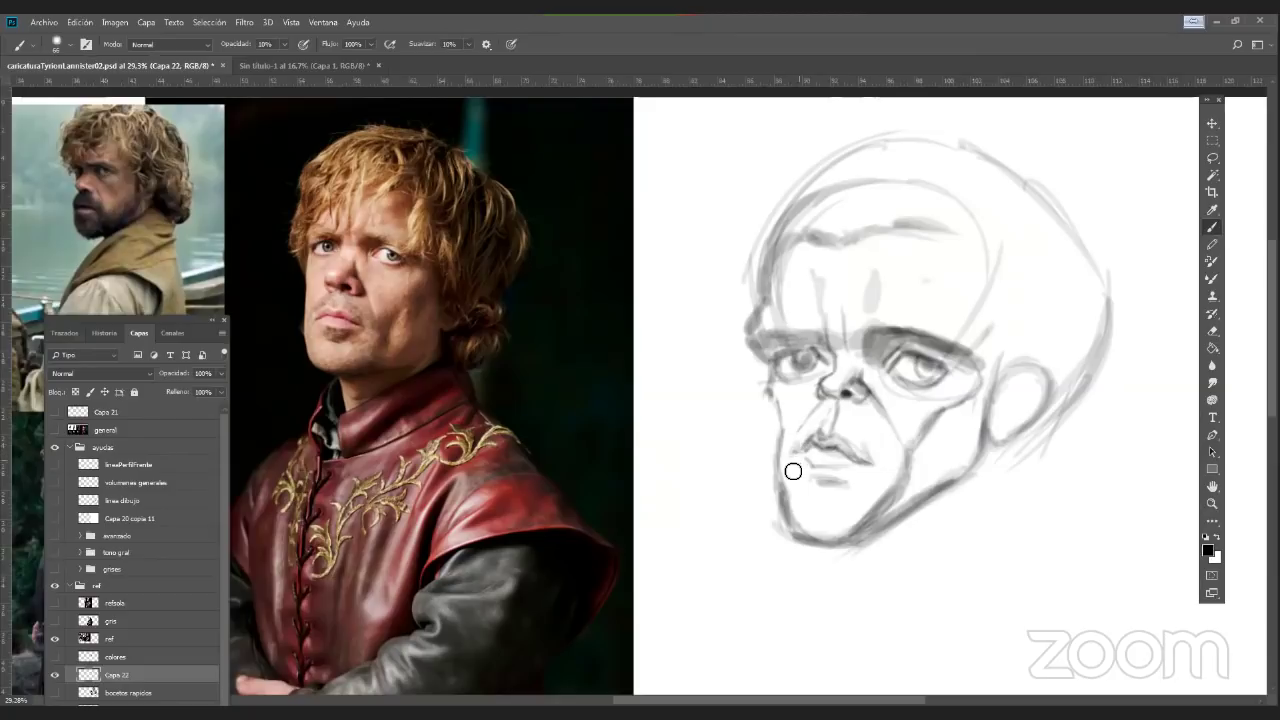
Draw the folds around the mouth, define the lower lip and darken the cheek, jaw and chin contours
{"action": "mouse_move", "coordinate": [812, 420]}
{"action": "left_mouse_down"}
{"action": "mouse_move", "coordinate": [782, 455]}
{"action": "mouse_move", "coordinate": [785, 493]}
{"action": "left_mouse_up"}
{"action": "left_click_drag", "start_coordinate": [884, 424], "coordinate": [895, 497]}
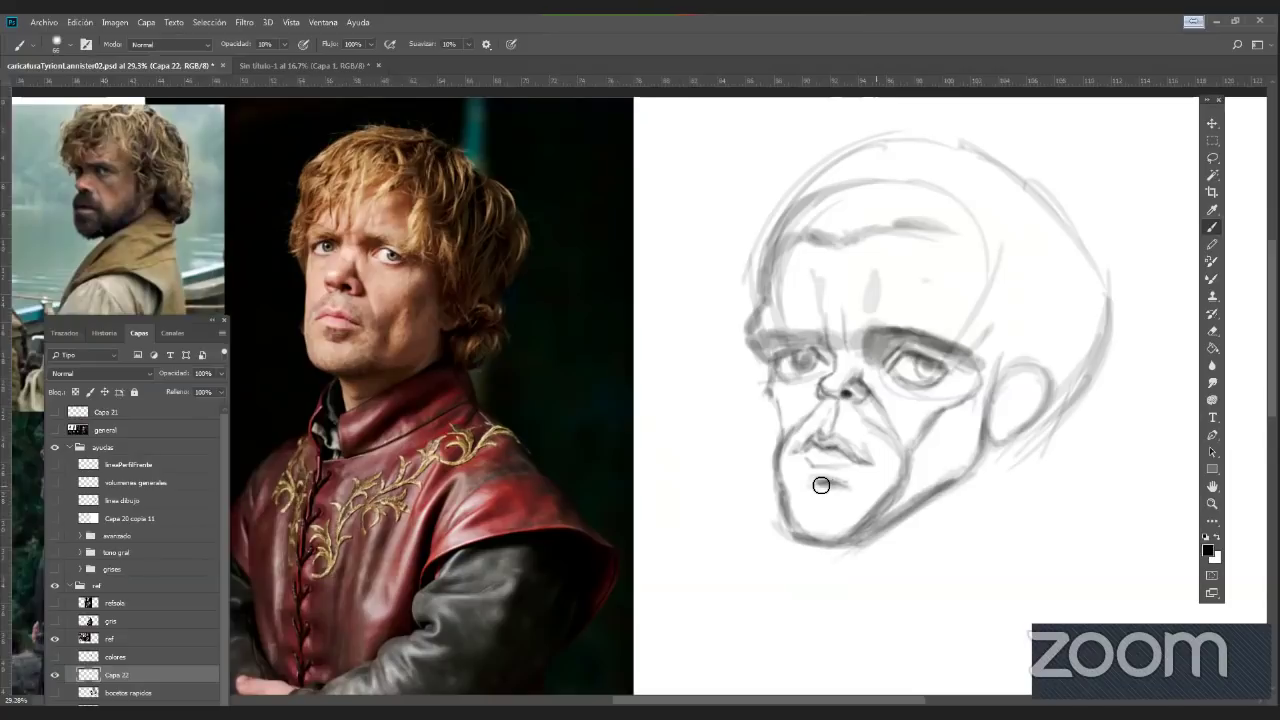
{"action": "mouse_move", "coordinate": [797, 461]}
{"action": "left_mouse_down"}
{"action": "mouse_move", "coordinate": [809, 486]}
{"action": "mouse_move", "coordinate": [834, 483]}
{"action": "left_mouse_up"}
{"action": "mouse_move", "coordinate": [775, 397]}
{"action": "left_mouse_down"}
{"action": "mouse_move", "coordinate": [785, 451]}
{"action": "mouse_move", "coordinate": [778, 423]}
{"action": "left_mouse_up"}
{"action": "mouse_move", "coordinate": [980, 385]}
{"action": "left_mouse_down"}
{"action": "mouse_move", "coordinate": [943, 415]}
{"action": "mouse_move", "coordinate": [989, 432]}
{"action": "left_mouse_up"}
{"action": "left_click_drag", "start_coordinate": [899, 533], "coordinate": [811, 547]}
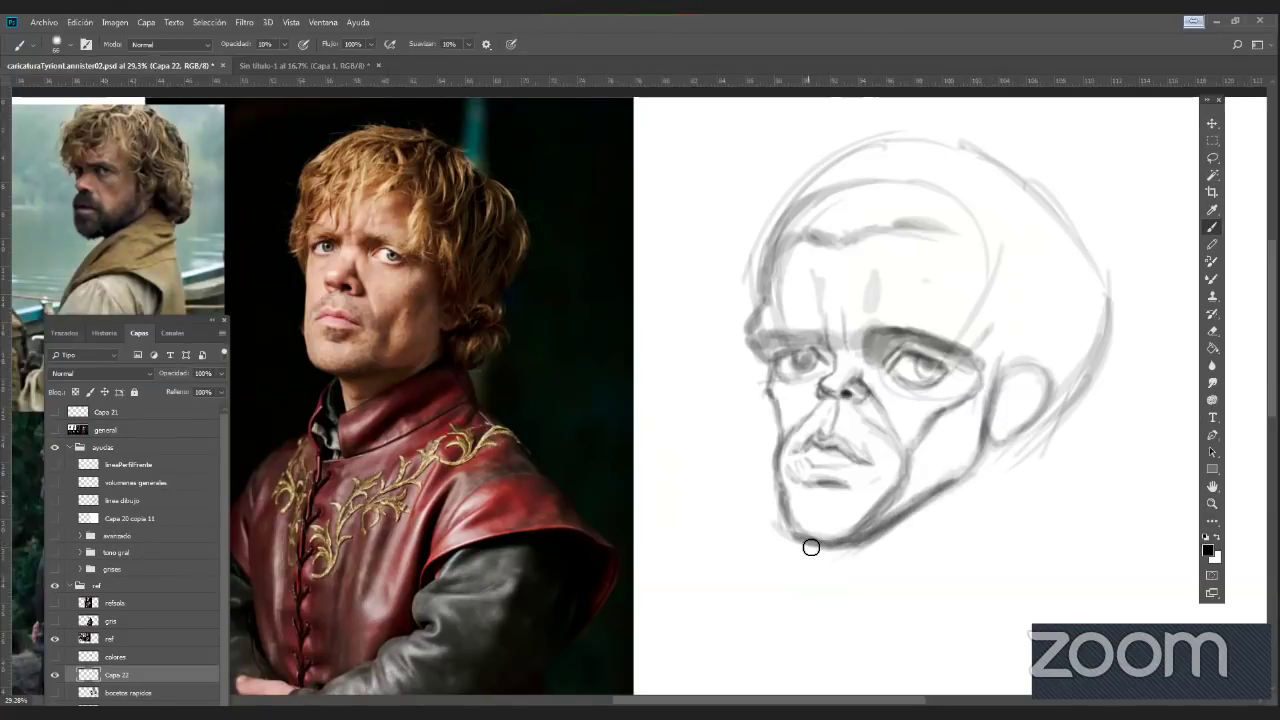
Darken the forehead hairline and carry it down the near temple to the eyebrow
{"action": "mouse_move", "coordinate": [971, 323]}
{"action": "left_mouse_down"}
{"action": "mouse_move", "coordinate": [983, 343]}
{"action": "mouse_move", "coordinate": [959, 295]}
{"action": "left_mouse_up"}
{"action": "mouse_move", "coordinate": [951, 209]}
{"action": "left_mouse_down"}
{"action": "mouse_move", "coordinate": [987, 349]}
{"action": "mouse_move", "coordinate": [966, 280]}
{"action": "mouse_move", "coordinate": [900, 234]}
{"action": "mouse_move", "coordinate": [949, 235]}
{"action": "left_mouse_up"}
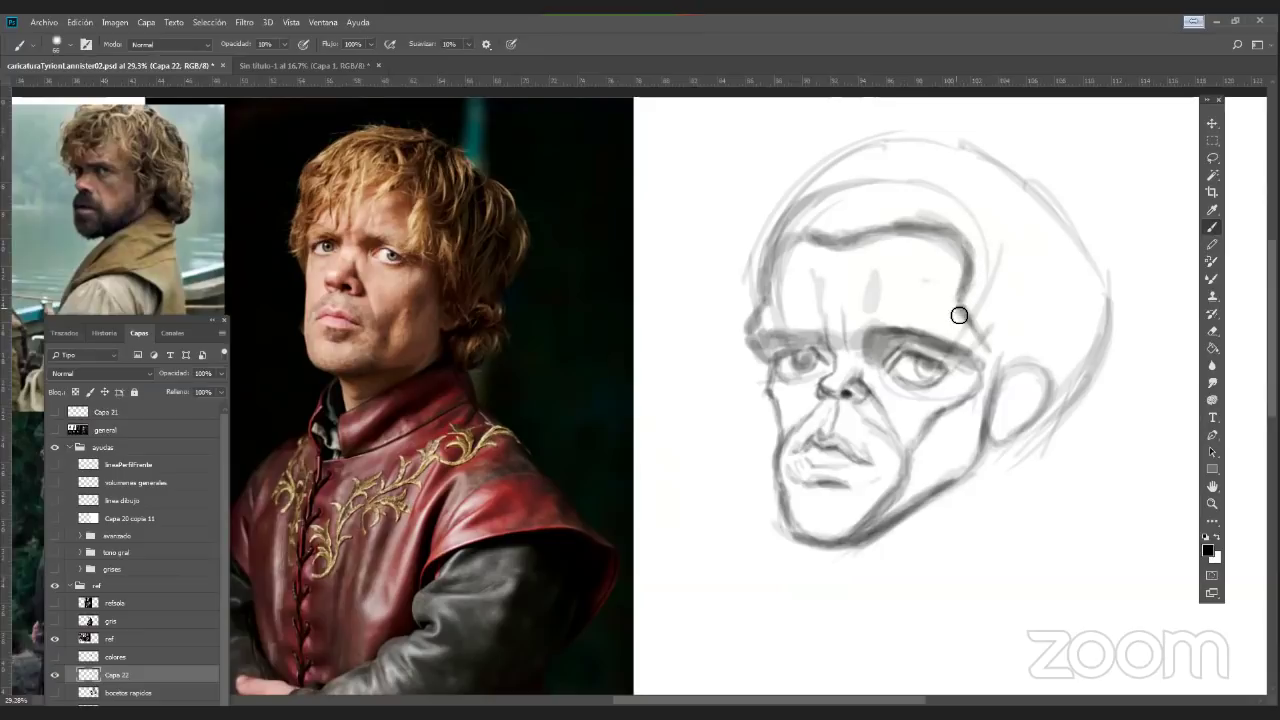
Sketch the neck edges below the near ear and jaw, and reinforce the near temple and mouth lines
{"action": "mouse_move", "coordinate": [945, 301]}
{"action": "left_mouse_down"}
{"action": "mouse_move", "coordinate": [954, 294]}
{"action": "mouse_move", "coordinate": [949, 360]}
{"action": "mouse_move", "coordinate": [943, 337]}
{"action": "mouse_move", "coordinate": [937, 363]}
{"action": "mouse_move", "coordinate": [960, 246]}
{"action": "mouse_move", "coordinate": [961, 339]}
{"action": "left_mouse_up"}
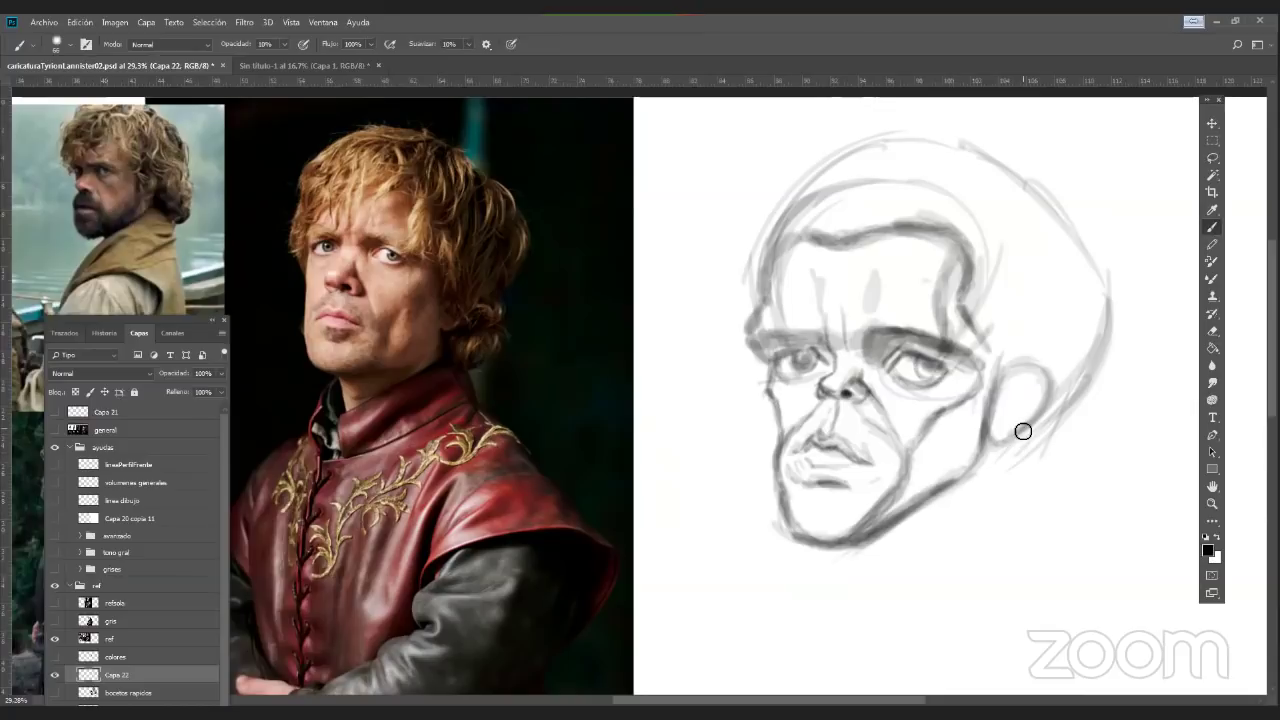
{"action": "left_click_drag", "start_coordinate": [1014, 425], "coordinate": [1006, 514]}
{"action": "mouse_move", "coordinate": [860, 545]}
{"action": "left_mouse_down"}
{"action": "mouse_move", "coordinate": [883, 573]}
{"action": "mouse_move", "coordinate": [861, 537]}
{"action": "mouse_move", "coordinate": [909, 551]}
{"action": "mouse_move", "coordinate": [885, 569]}
{"action": "mouse_move", "coordinate": [1006, 459]}
{"action": "left_mouse_up"}
{"action": "left_click_drag", "start_coordinate": [923, 529], "coordinate": [985, 481]}
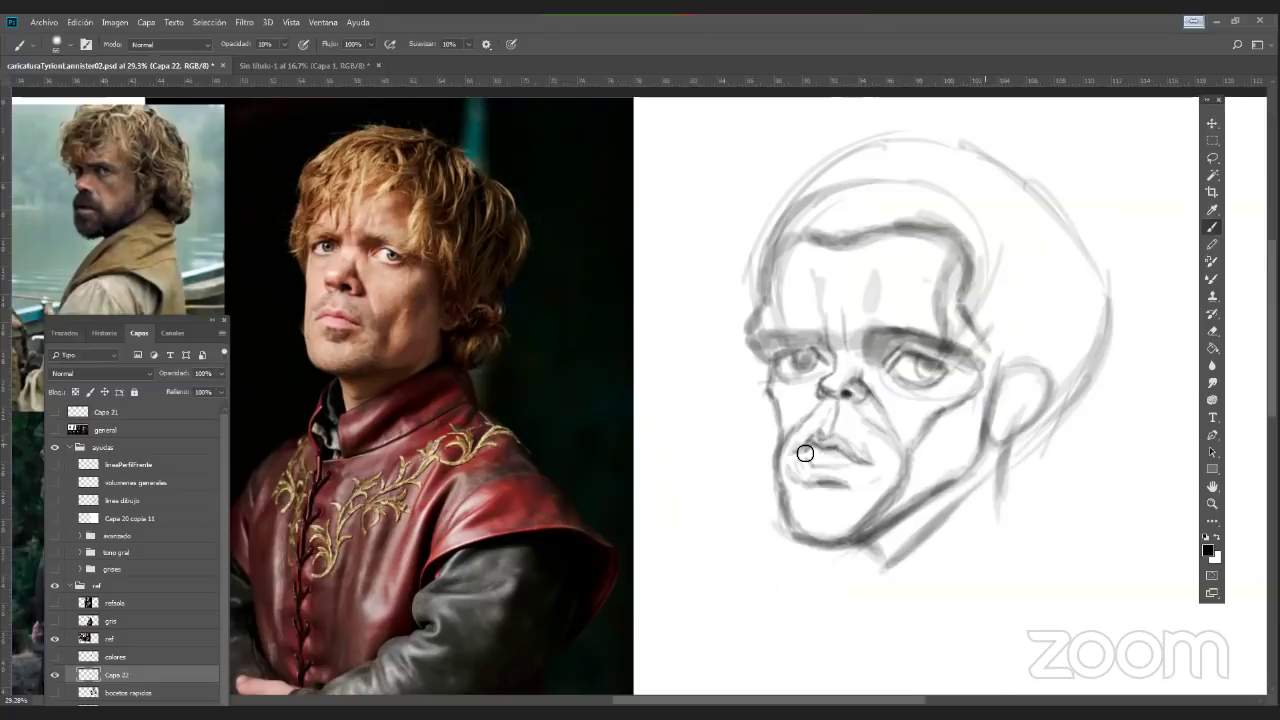
{"action": "mouse_move", "coordinate": [805, 453]}
{"action": "left_mouse_down"}
{"action": "mouse_move", "coordinate": [797, 471]}
{"action": "mouse_move", "coordinate": [869, 469]}
{"action": "mouse_move", "coordinate": [811, 463]}
{"action": "mouse_move", "coordinate": [837, 475]}
{"action": "left_mouse_up"}
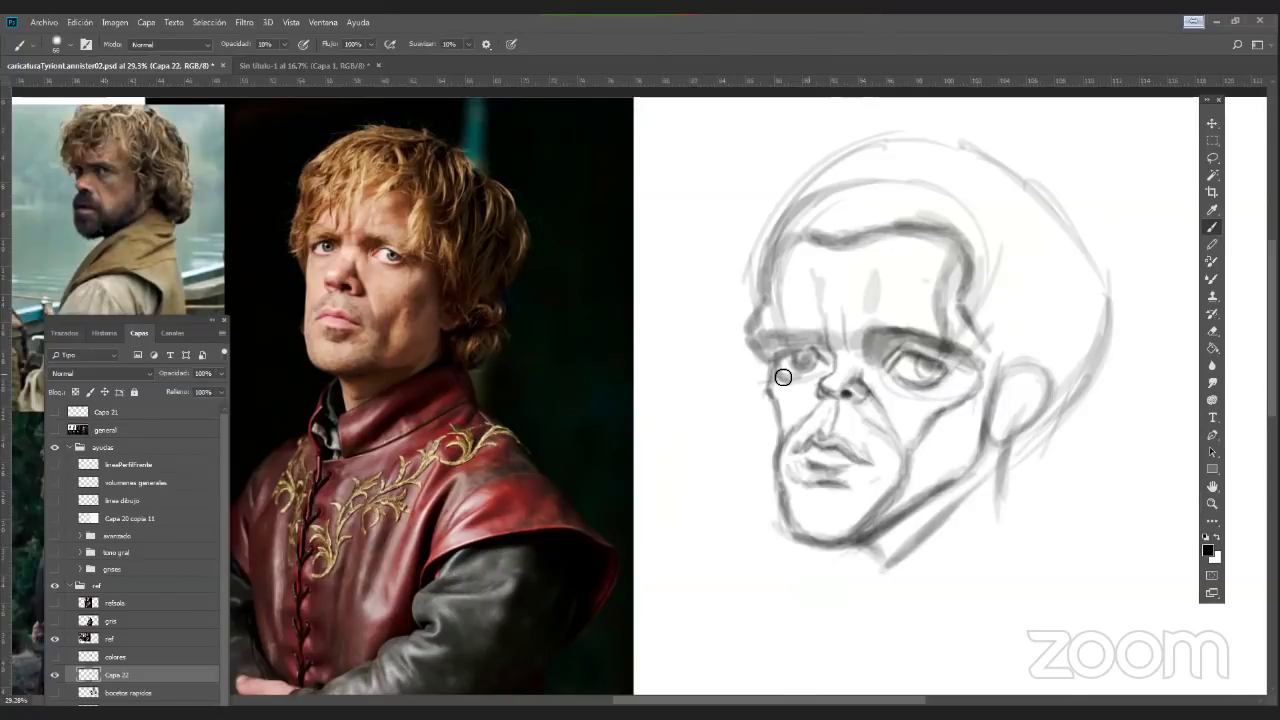
Draw the rounded hair curl below the near ear and strengthen the hair contour rising behind it
{"action": "left_click", "coordinate": [1212, 503]}
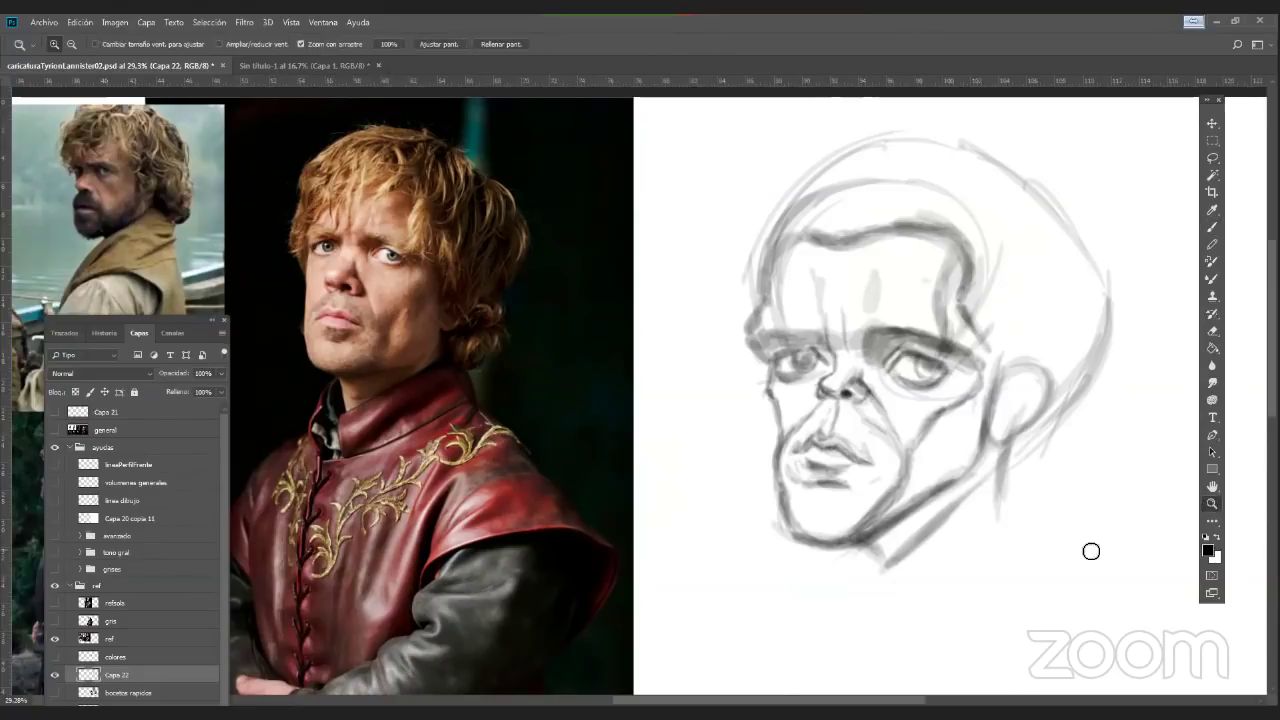
{"action": "left_click", "coordinate": [1212, 227]}
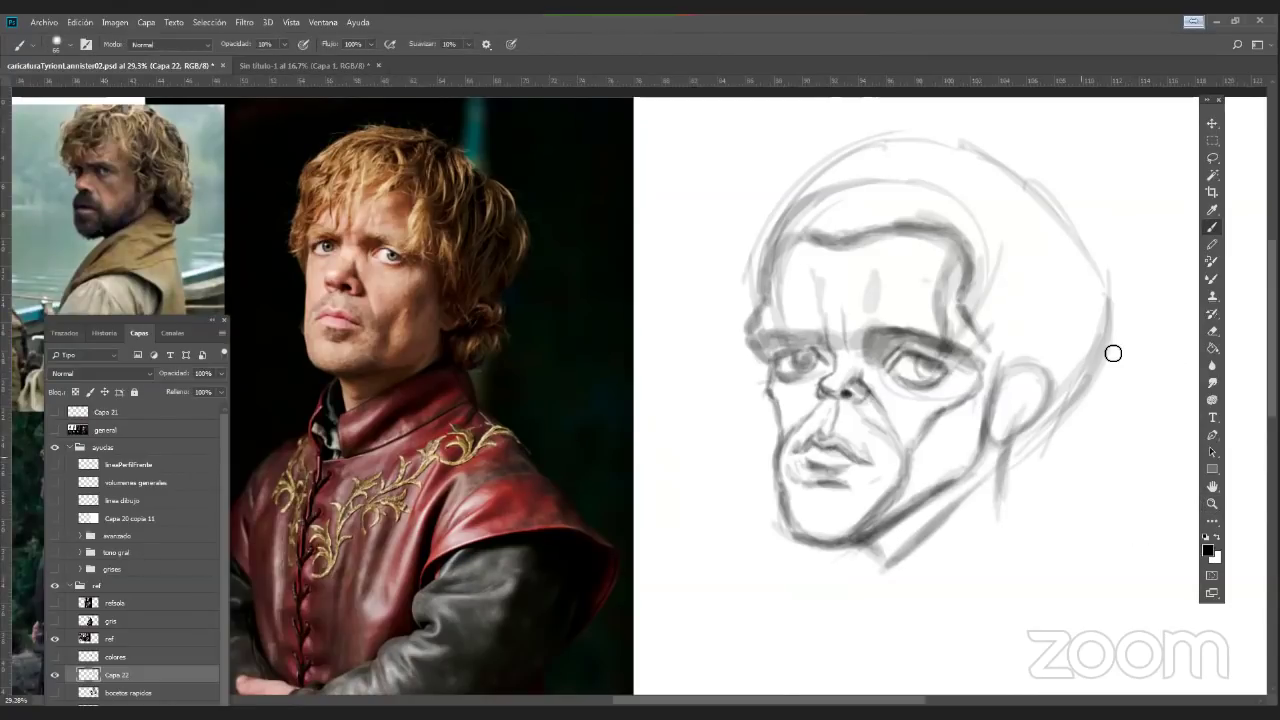
{"action": "mouse_move", "coordinate": [988, 454]}
{"action": "left_mouse_down"}
{"action": "mouse_move", "coordinate": [988, 486]}
{"action": "mouse_move", "coordinate": [1066, 463]}
{"action": "mouse_move", "coordinate": [1068, 437]}
{"action": "left_mouse_up"}
{"action": "mouse_move", "coordinate": [984, 482]}
{"action": "left_mouse_down"}
{"action": "mouse_move", "coordinate": [1059, 469]}
{"action": "mouse_move", "coordinate": [1067, 478]}
{"action": "mouse_move", "coordinate": [1073, 416]}
{"action": "mouse_move", "coordinate": [1083, 439]}
{"action": "mouse_move", "coordinate": [1065, 486]}
{"action": "mouse_move", "coordinate": [1073, 418]}
{"action": "mouse_move", "coordinate": [1053, 451]}
{"action": "mouse_move", "coordinate": [1093, 365]}
{"action": "left_mouse_up"}
{"action": "left_click_drag", "start_coordinate": [1071, 411], "coordinate": [1122, 290]}
{"action": "left_click_drag", "start_coordinate": [1094, 349], "coordinate": [1078, 393]}
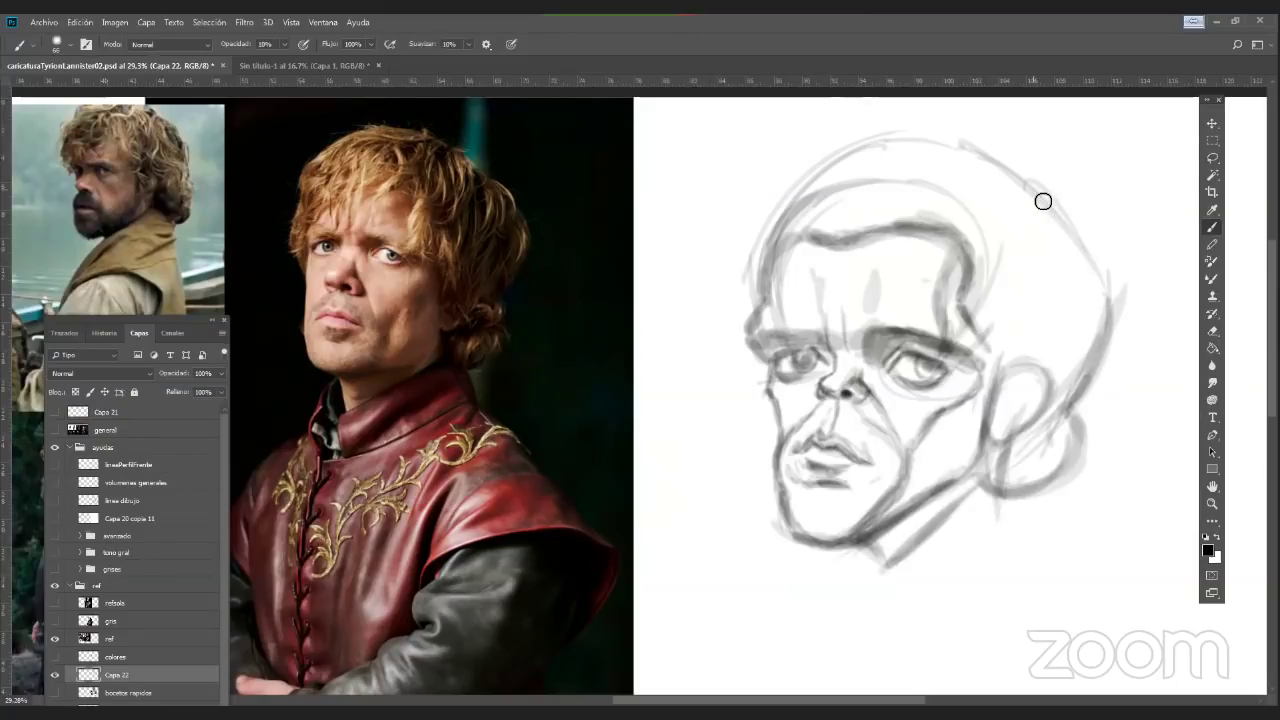
Draw a fuller outer hair contour from the back of the head over the crown and down beside the far temple
{"action": "left_click_drag", "start_coordinate": [1022, 184], "coordinate": [1084, 222]}
{"action": "mouse_move", "coordinate": [1123, 315]}
{"action": "left_mouse_down"}
{"action": "mouse_move", "coordinate": [1083, 219]}
{"action": "mouse_move", "coordinate": [1057, 435]}
{"action": "mouse_move", "coordinate": [1079, 207]}
{"action": "mouse_move", "coordinate": [1025, 181]}
{"action": "left_mouse_up"}
{"action": "left_click_drag", "start_coordinate": [983, 143], "coordinate": [1046, 217]}
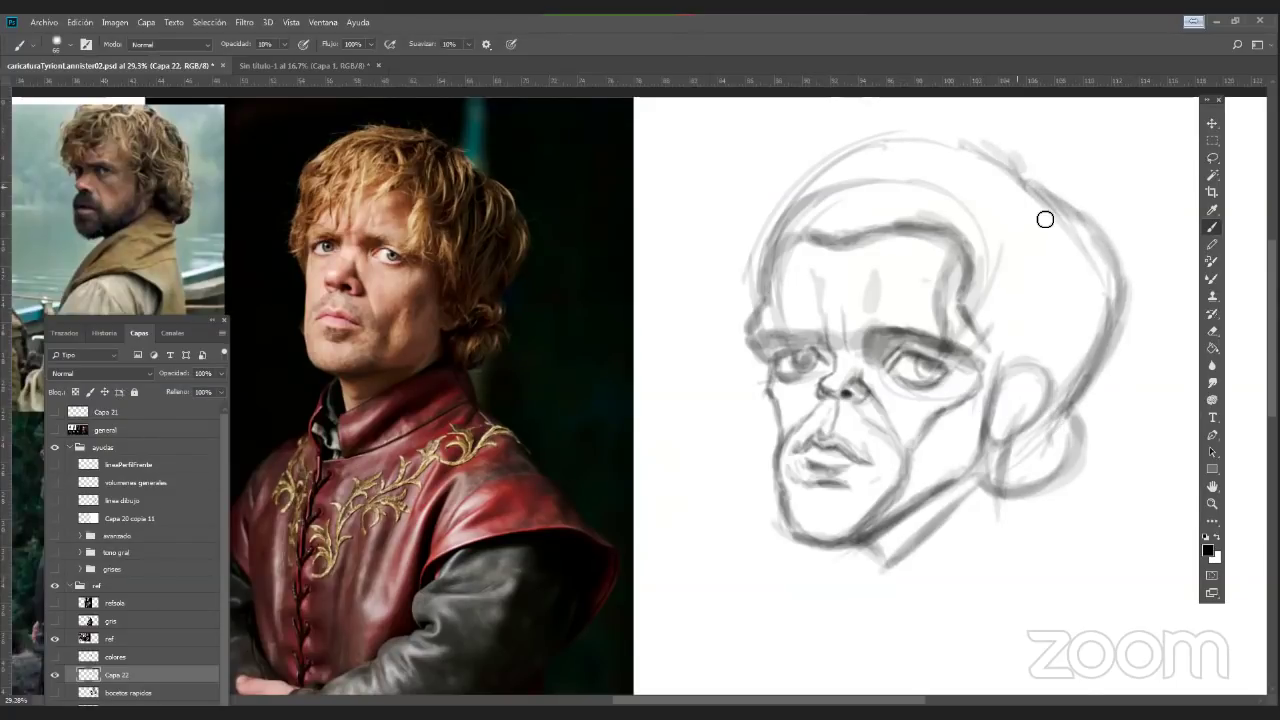
{"action": "mouse_move", "coordinate": [1021, 165]}
{"action": "left_mouse_down"}
{"action": "mouse_move", "coordinate": [951, 123]}
{"action": "mouse_move", "coordinate": [867, 141]}
{"action": "mouse_move", "coordinate": [947, 125]}
{"action": "mouse_move", "coordinate": [847, 131]}
{"action": "mouse_move", "coordinate": [971, 127]}
{"action": "mouse_move", "coordinate": [963, 149]}
{"action": "mouse_move", "coordinate": [1023, 202]}
{"action": "mouse_move", "coordinate": [1029, 193]}
{"action": "mouse_move", "coordinate": [843, 135]}
{"action": "mouse_move", "coordinate": [815, 155]}
{"action": "mouse_move", "coordinate": [825, 133]}
{"action": "mouse_move", "coordinate": [747, 197]}
{"action": "mouse_move", "coordinate": [823, 137]}
{"action": "mouse_move", "coordinate": [747, 229]}
{"action": "mouse_move", "coordinate": [749, 269]}
{"action": "mouse_move", "coordinate": [997, 167]}
{"action": "mouse_move", "coordinate": [1015, 197]}
{"action": "left_mouse_up"}
{"action": "mouse_move", "coordinate": [743, 269]}
{"action": "left_mouse_down"}
{"action": "mouse_move", "coordinate": [726, 303]}
{"action": "mouse_move", "coordinate": [729, 277]}
{"action": "mouse_move", "coordinate": [729, 360]}
{"action": "mouse_move", "coordinate": [714, 270]}
{"action": "left_mouse_up"}
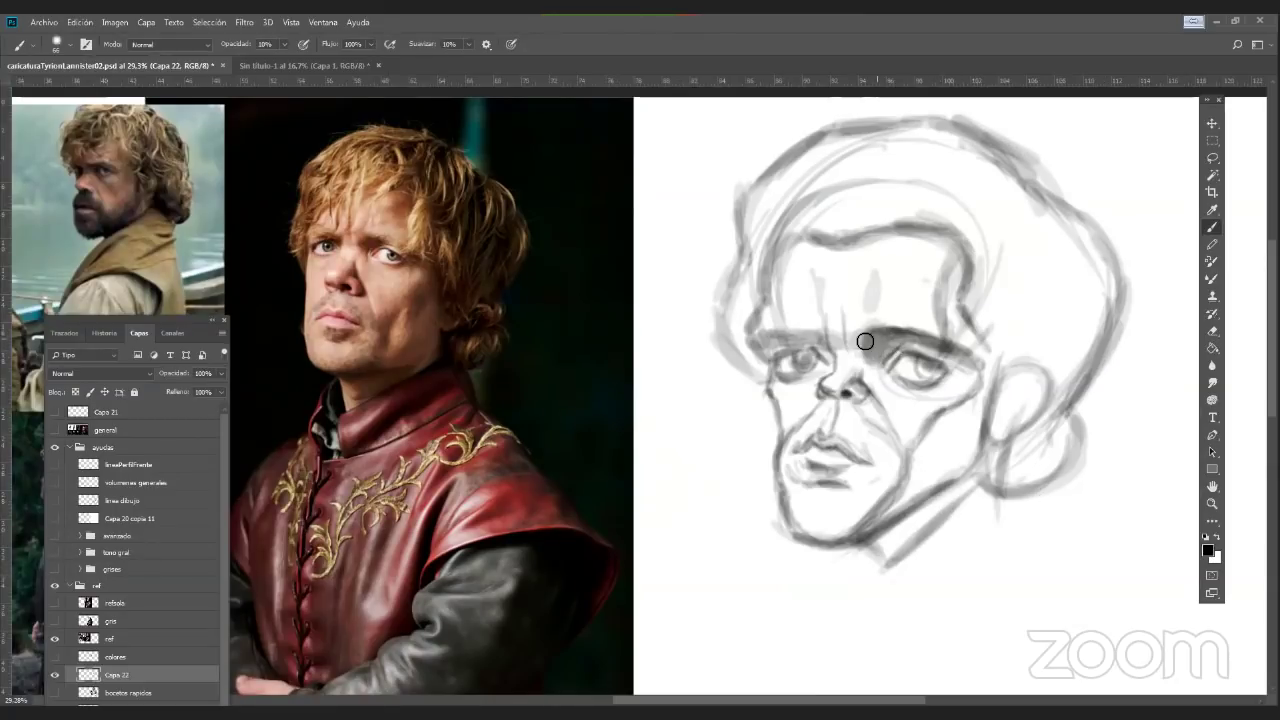
Darken the eyebrows and nostrils, and shade the near cheek, jaw and ear with soft grey tone
{"action": "mouse_move", "coordinate": [865, 341]}
{"action": "left_mouse_down"}
{"action": "mouse_move", "coordinate": [943, 345]}
{"action": "mouse_move", "coordinate": [805, 339]}
{"action": "mouse_move", "coordinate": [829, 363]}
{"action": "mouse_move", "coordinate": [815, 335]}
{"action": "mouse_move", "coordinate": [789, 344]}
{"action": "mouse_move", "coordinate": [833, 365]}
{"action": "left_mouse_up"}
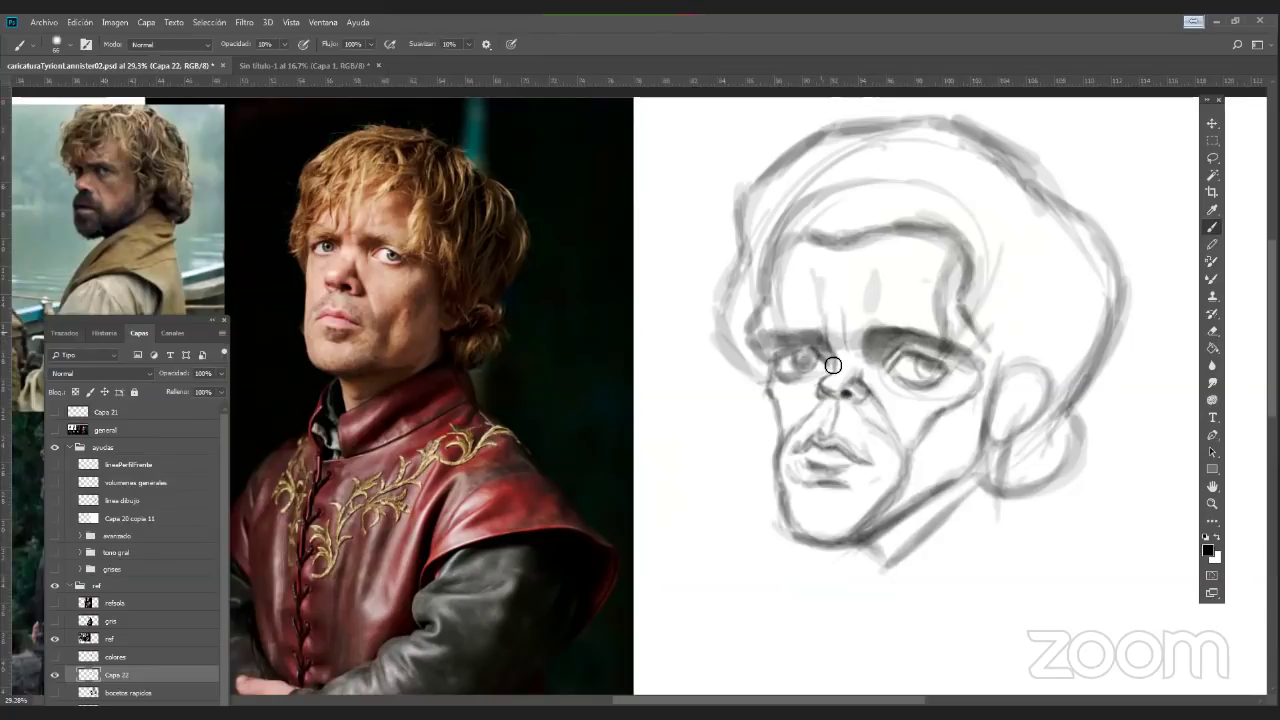
{"action": "mouse_move", "coordinate": [905, 342]}
{"action": "left_mouse_down"}
{"action": "mouse_move", "coordinate": [975, 365]}
{"action": "mouse_move", "coordinate": [781, 367]}
{"action": "mouse_move", "coordinate": [793, 377]}
{"action": "mouse_move", "coordinate": [807, 357]}
{"action": "mouse_move", "coordinate": [791, 375]}
{"action": "mouse_move", "coordinate": [867, 349]}
{"action": "mouse_move", "coordinate": [895, 352]}
{"action": "mouse_move", "coordinate": [915, 375]}
{"action": "mouse_move", "coordinate": [907, 365]}
{"action": "mouse_move", "coordinate": [971, 379]}
{"action": "left_mouse_up"}
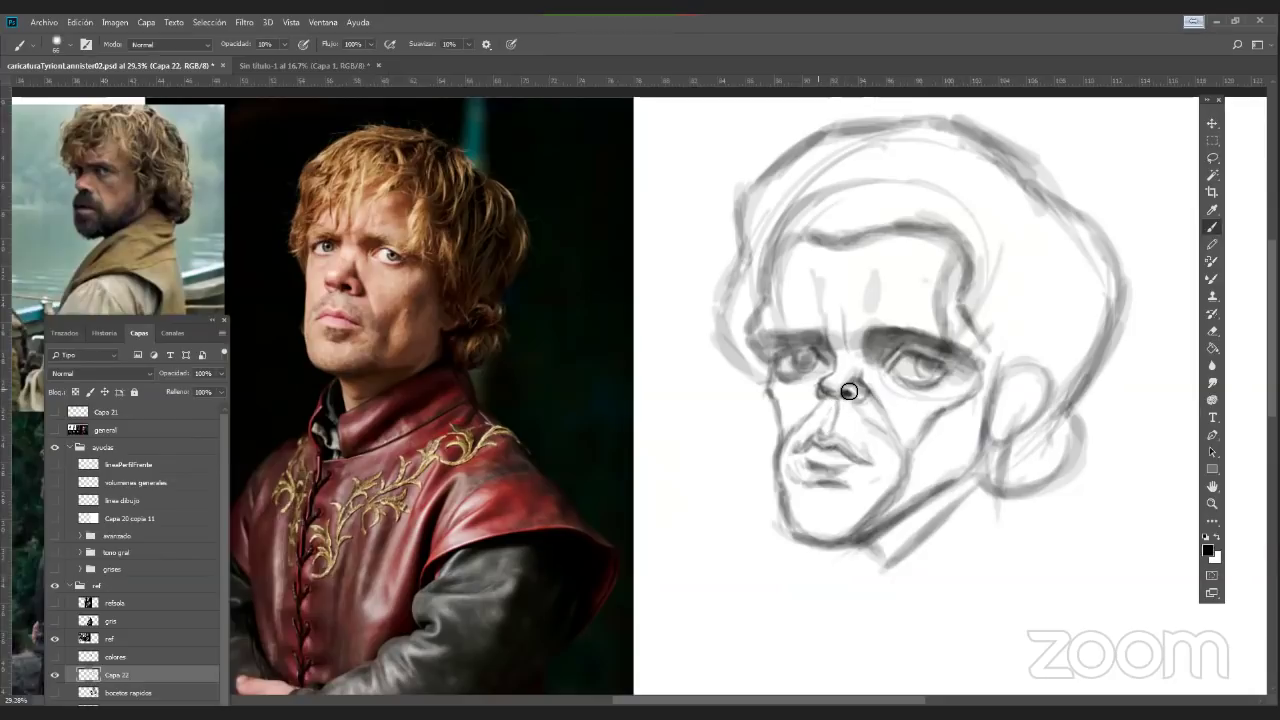
{"action": "mouse_move", "coordinate": [848, 391]}
{"action": "left_mouse_down"}
{"action": "mouse_move", "coordinate": [879, 413]}
{"action": "mouse_move", "coordinate": [901, 413]}
{"action": "mouse_move", "coordinate": [873, 411]}
{"action": "mouse_move", "coordinate": [907, 461]}
{"action": "mouse_move", "coordinate": [883, 415]}
{"action": "mouse_move", "coordinate": [923, 445]}
{"action": "mouse_move", "coordinate": [939, 415]}
{"action": "mouse_move", "coordinate": [917, 427]}
{"action": "mouse_move", "coordinate": [921, 413]}
{"action": "mouse_move", "coordinate": [907, 434]}
{"action": "mouse_move", "coordinate": [991, 391]}
{"action": "mouse_move", "coordinate": [913, 443]}
{"action": "mouse_move", "coordinate": [899, 473]}
{"action": "mouse_move", "coordinate": [945, 409]}
{"action": "mouse_move", "coordinate": [961, 455]}
{"action": "mouse_move", "coordinate": [961, 423]}
{"action": "mouse_move", "coordinate": [945, 497]}
{"action": "mouse_move", "coordinate": [911, 509]}
{"action": "mouse_move", "coordinate": [933, 487]}
{"action": "mouse_move", "coordinate": [895, 509]}
{"action": "mouse_move", "coordinate": [925, 479]}
{"action": "mouse_move", "coordinate": [885, 511]}
{"action": "mouse_move", "coordinate": [965, 455]}
{"action": "mouse_move", "coordinate": [945, 477]}
{"action": "mouse_move", "coordinate": [961, 469]}
{"action": "mouse_move", "coordinate": [977, 410]}
{"action": "mouse_move", "coordinate": [989, 441]}
{"action": "mouse_move", "coordinate": [1037, 384]}
{"action": "mouse_move", "coordinate": [1034, 420]}
{"action": "left_mouse_up"}
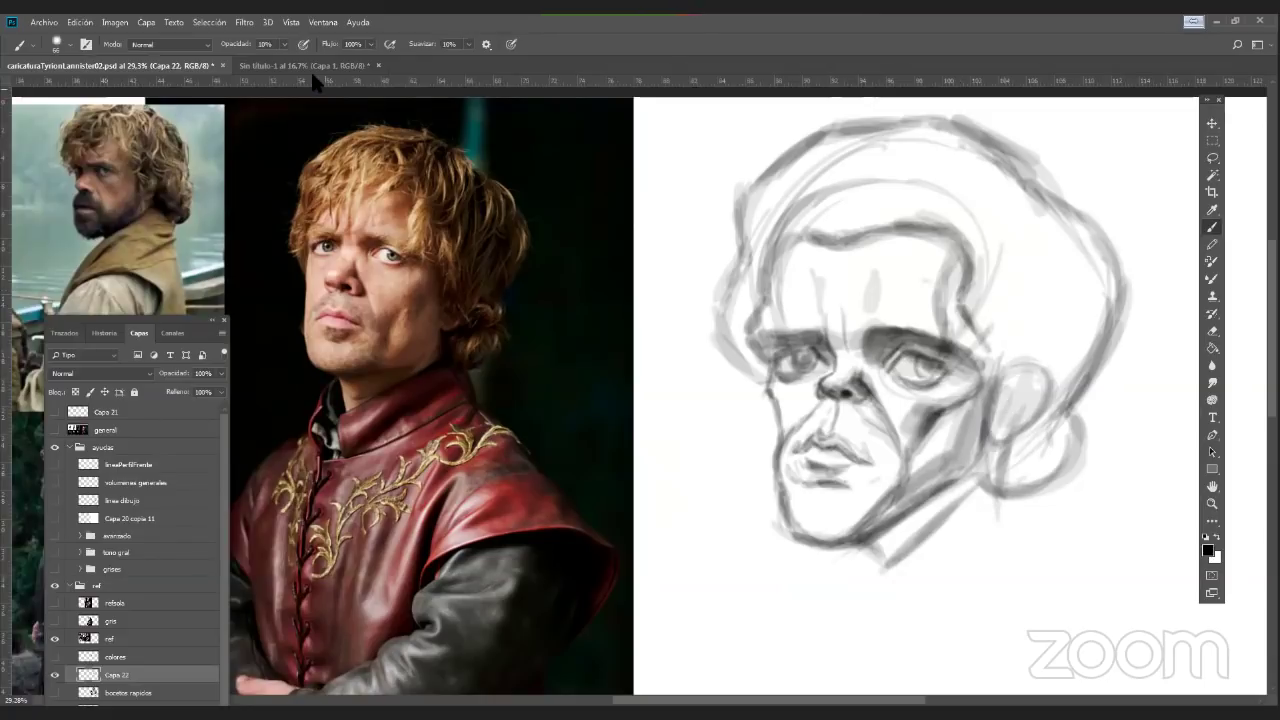
Set the brush opacity to 35%, enlarge the brush and fill the hair with grey, darkening it at the near temple and over the ear
{"action": "left_click_drag", "start_coordinate": [284, 44], "coordinate": [300, 59]}
{"action": "mouse_move", "coordinate": [1027, 373]}
{"action": "left_mouse_down"}
{"action": "mouse_move", "coordinate": [1014, 366]}
{"action": "mouse_move", "coordinate": [1069, 423]}
{"action": "left_mouse_up"}
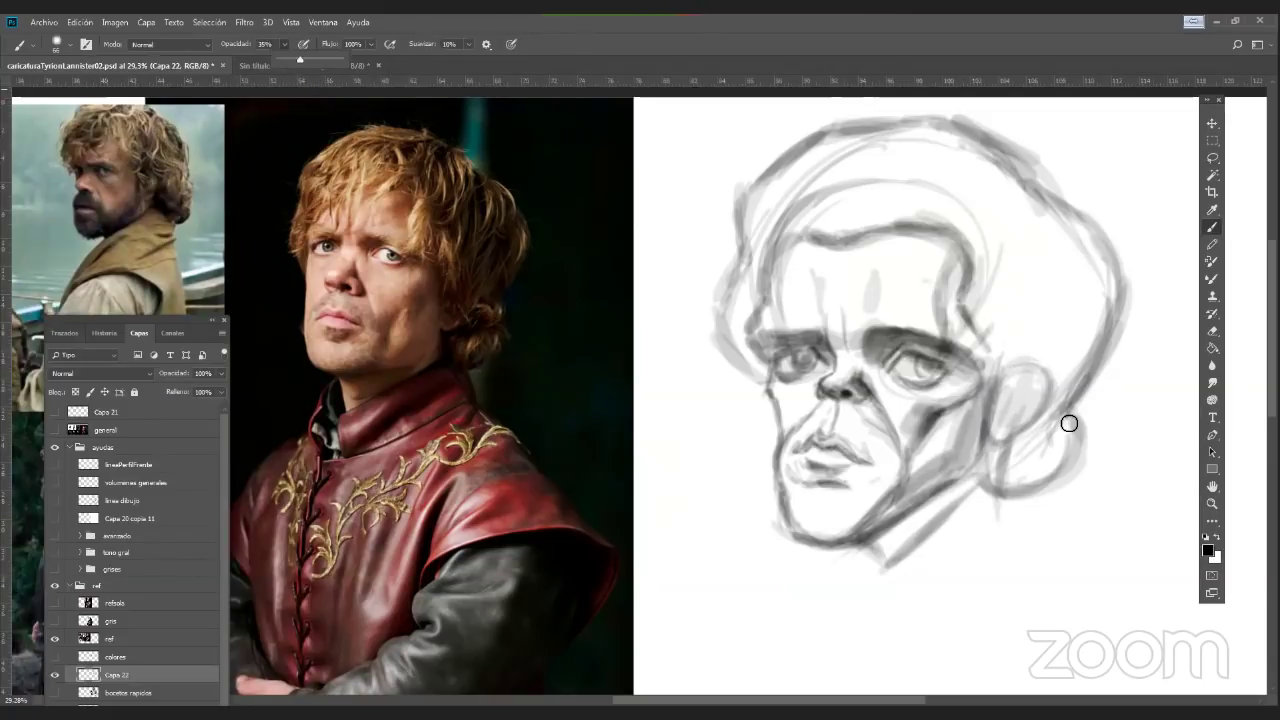
{"action": "right_click", "coordinate": [1138, 267]}
{"action": "mouse_move", "coordinate": [1026, 366]}
{"action": "left_mouse_down"}
{"action": "mouse_move", "coordinate": [1003, 415]}
{"action": "mouse_move", "coordinate": [1061, 377]}
{"action": "mouse_move", "coordinate": [1015, 371]}
{"action": "mouse_move", "coordinate": [1017, 353]}
{"action": "mouse_move", "coordinate": [977, 320]}
{"action": "mouse_move", "coordinate": [939, 321]}
{"action": "mouse_move", "coordinate": [957, 366]}
{"action": "mouse_move", "coordinate": [953, 331]}
{"action": "mouse_move", "coordinate": [1025, 363]}
{"action": "mouse_move", "coordinate": [1027, 391]}
{"action": "mouse_move", "coordinate": [1117, 319]}
{"action": "mouse_move", "coordinate": [1091, 363]}
{"action": "mouse_move", "coordinate": [1017, 316]}
{"action": "mouse_move", "coordinate": [969, 185]}
{"action": "mouse_move", "coordinate": [863, 176]}
{"action": "mouse_move", "coordinate": [775, 195]}
{"action": "mouse_move", "coordinate": [931, 221]}
{"action": "mouse_move", "coordinate": [993, 204]}
{"action": "mouse_move", "coordinate": [1069, 254]}
{"action": "mouse_move", "coordinate": [1097, 317]}
{"action": "mouse_move", "coordinate": [857, 211]}
{"action": "mouse_move", "coordinate": [751, 275]}
{"action": "mouse_move", "coordinate": [733, 327]}
{"action": "mouse_move", "coordinate": [759, 370]}
{"action": "mouse_move", "coordinate": [837, 149]}
{"action": "mouse_move", "coordinate": [783, 231]}
{"action": "mouse_move", "coordinate": [905, 174]}
{"action": "mouse_move", "coordinate": [885, 133]}
{"action": "mouse_move", "coordinate": [979, 232]}
{"action": "mouse_move", "coordinate": [937, 213]}
{"action": "mouse_move", "coordinate": [973, 135]}
{"action": "mouse_move", "coordinate": [997, 172]}
{"action": "mouse_move", "coordinate": [945, 153]}
{"action": "mouse_move", "coordinate": [1053, 231]}
{"action": "mouse_move", "coordinate": [993, 272]}
{"action": "mouse_move", "coordinate": [993, 321]}
{"action": "mouse_move", "coordinate": [1035, 289]}
{"action": "mouse_move", "coordinate": [1025, 247]}
{"action": "mouse_move", "coordinate": [1013, 411]}
{"action": "mouse_move", "coordinate": [1058, 435]}
{"action": "mouse_move", "coordinate": [1006, 451]}
{"action": "mouse_move", "coordinate": [1033, 485]}
{"action": "left_mouse_up"}
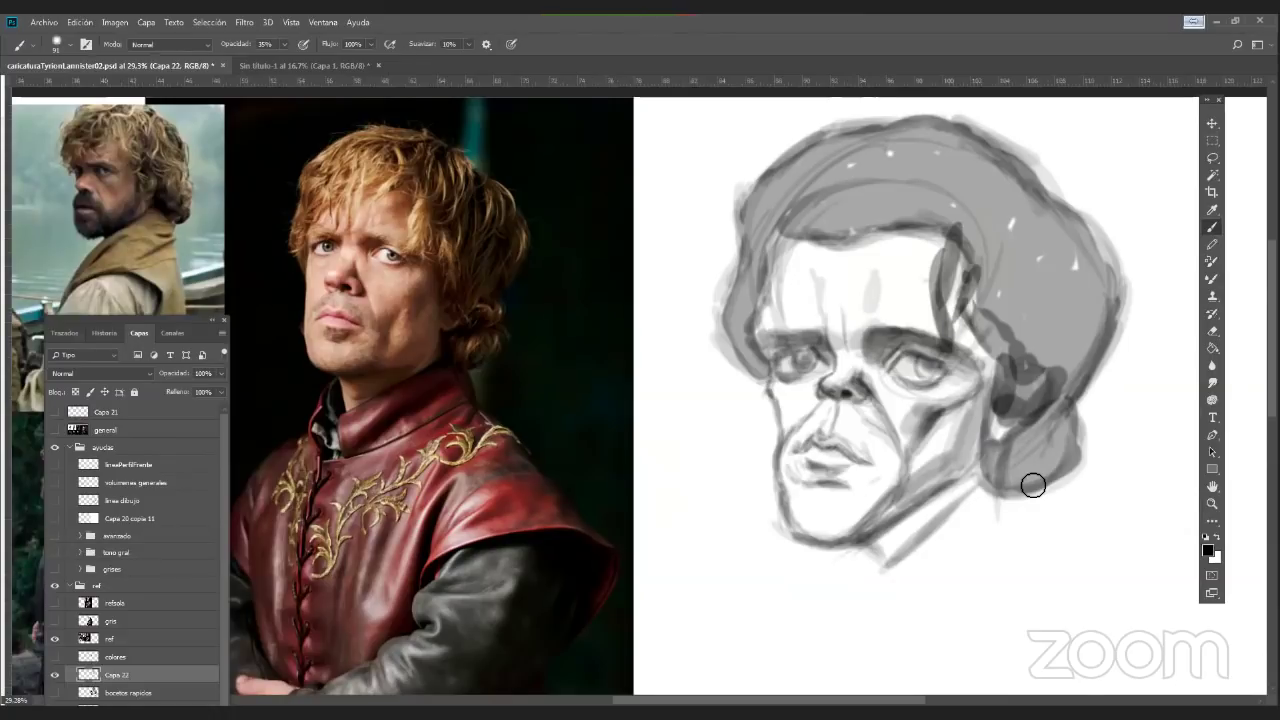
Open all eight images from the caricatures folder inside the portfolio folder on the My Passport (G:) drive
{"action": "left_click", "coordinate": [45, 23]}
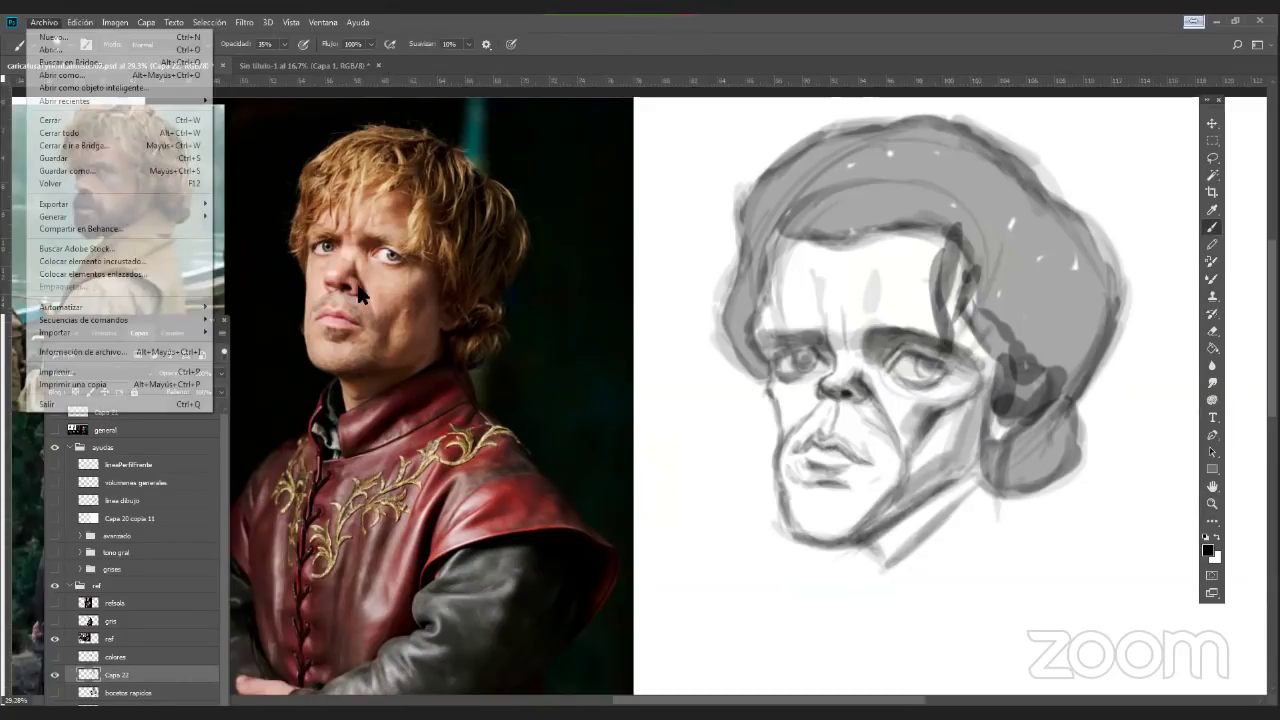
{"action": "key", "text": "ctrl+o"}
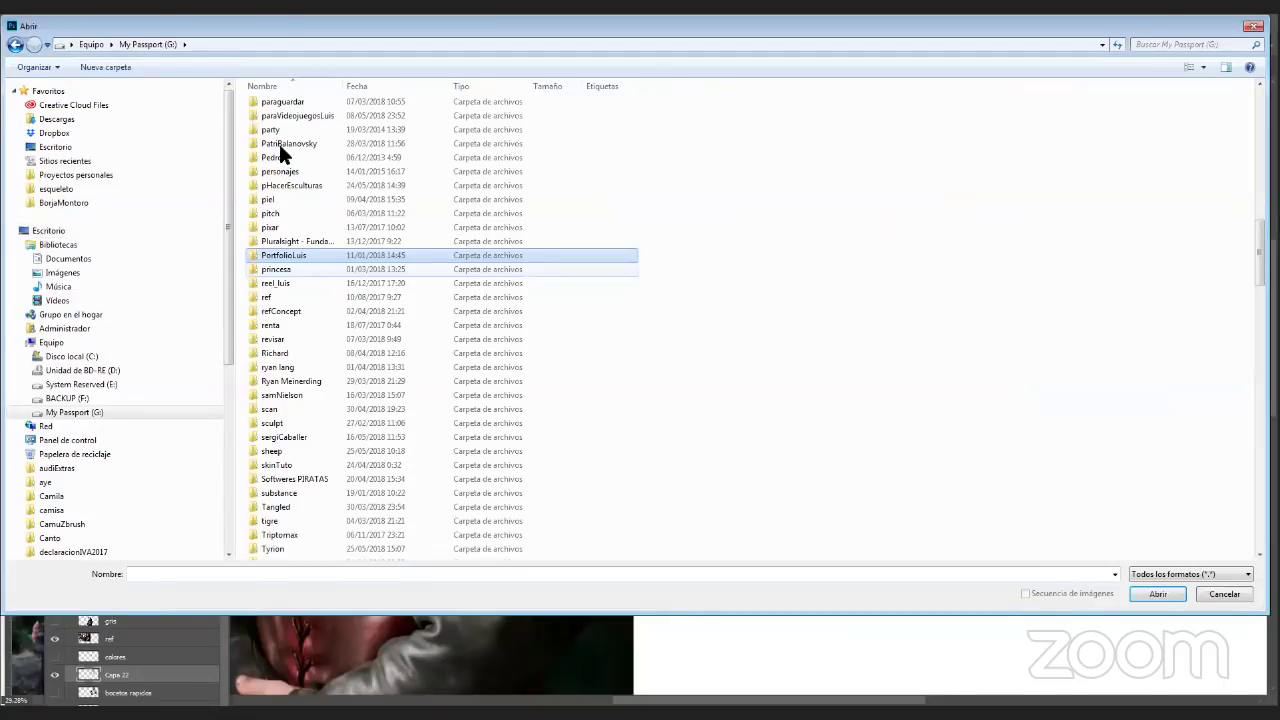
{"action": "key", "text": "Return"}
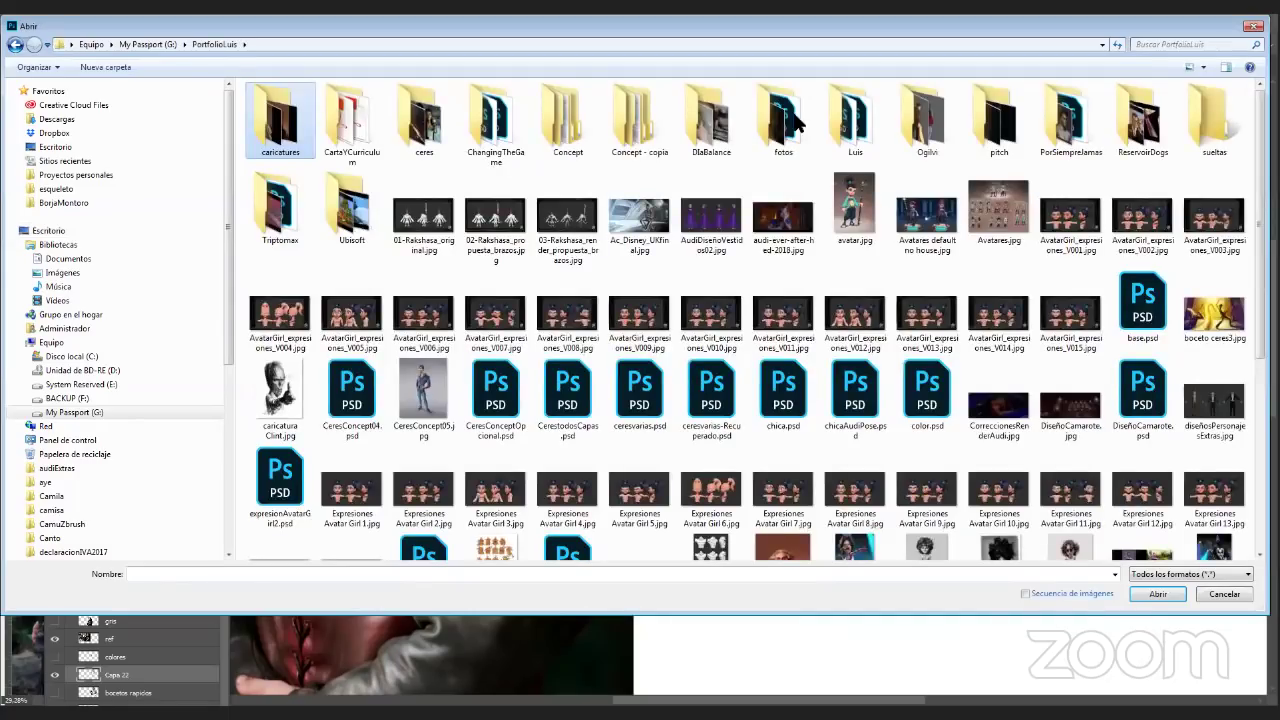
{"action": "key", "text": "Return"}
{"action": "key", "text": "ctrl+a"}
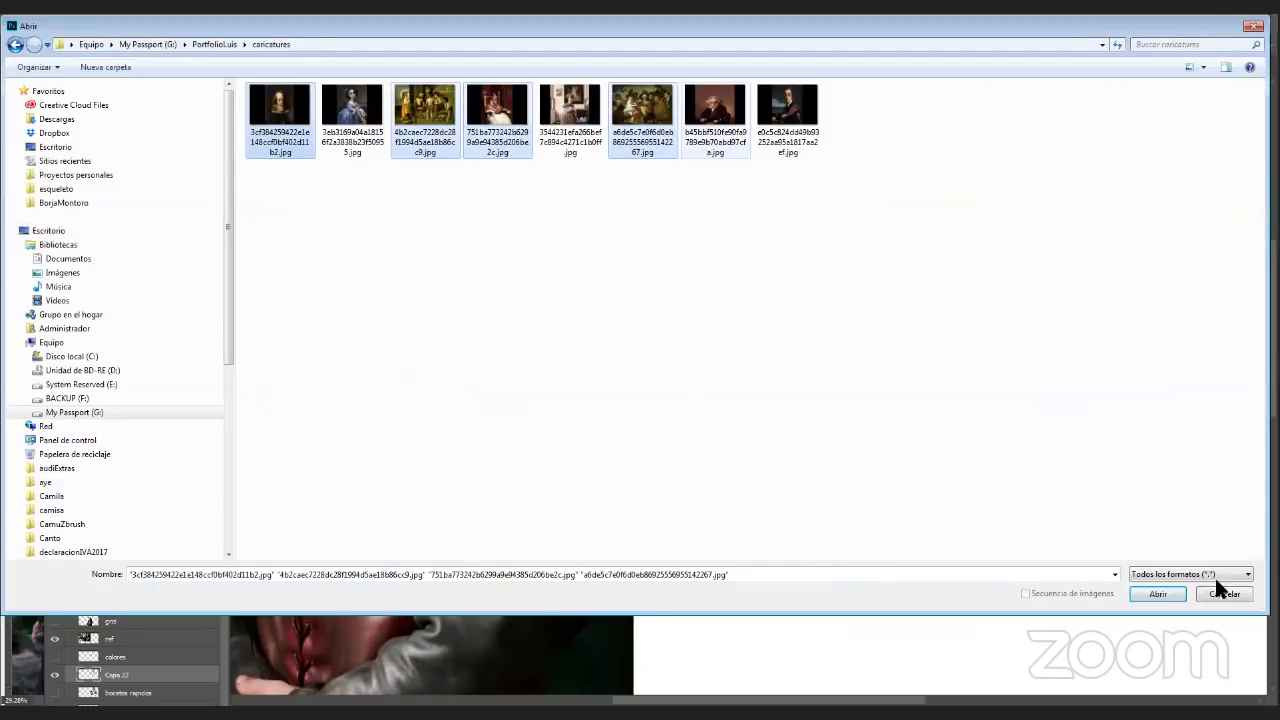
{"action": "left_click", "coordinate": [1159, 593]}
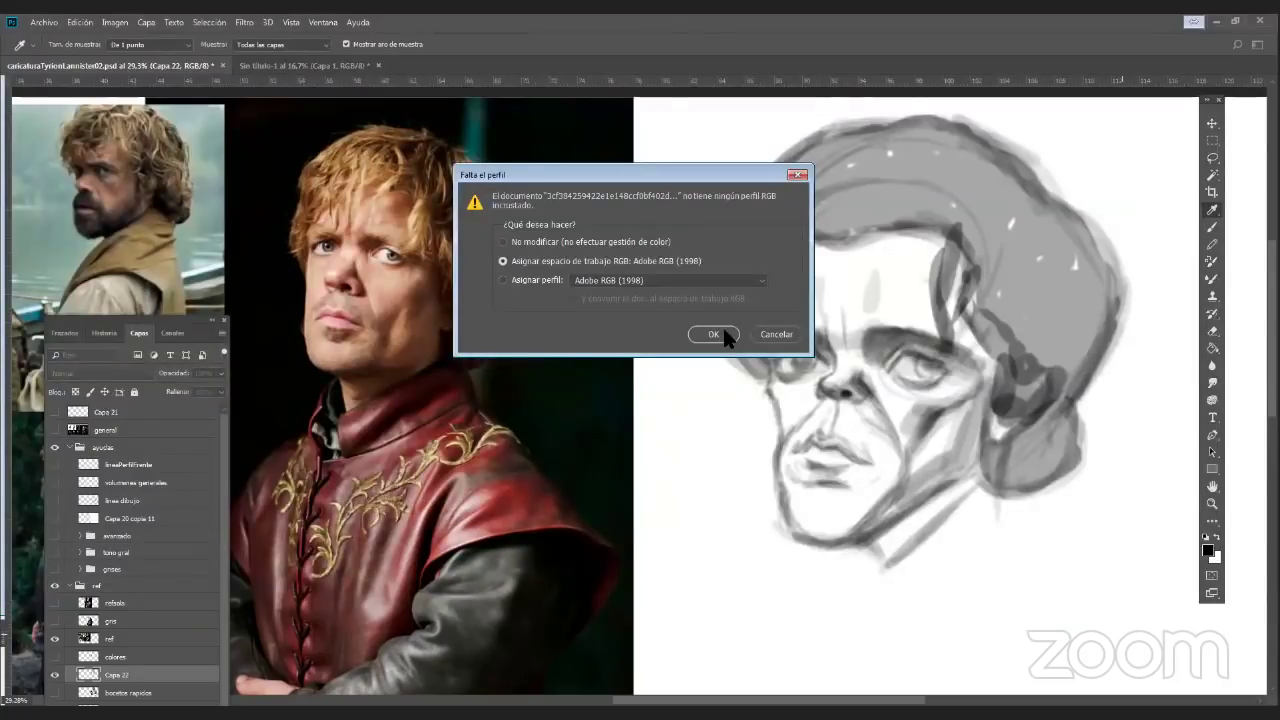
Assign the Adobe RGB (1998) working space to each image that lacks an embedded profile
{"action": "left_click", "coordinate": [725, 332]}
{"action": "left_click", "coordinate": [713, 334]}
{"action": "left_click", "coordinate": [713, 334]}
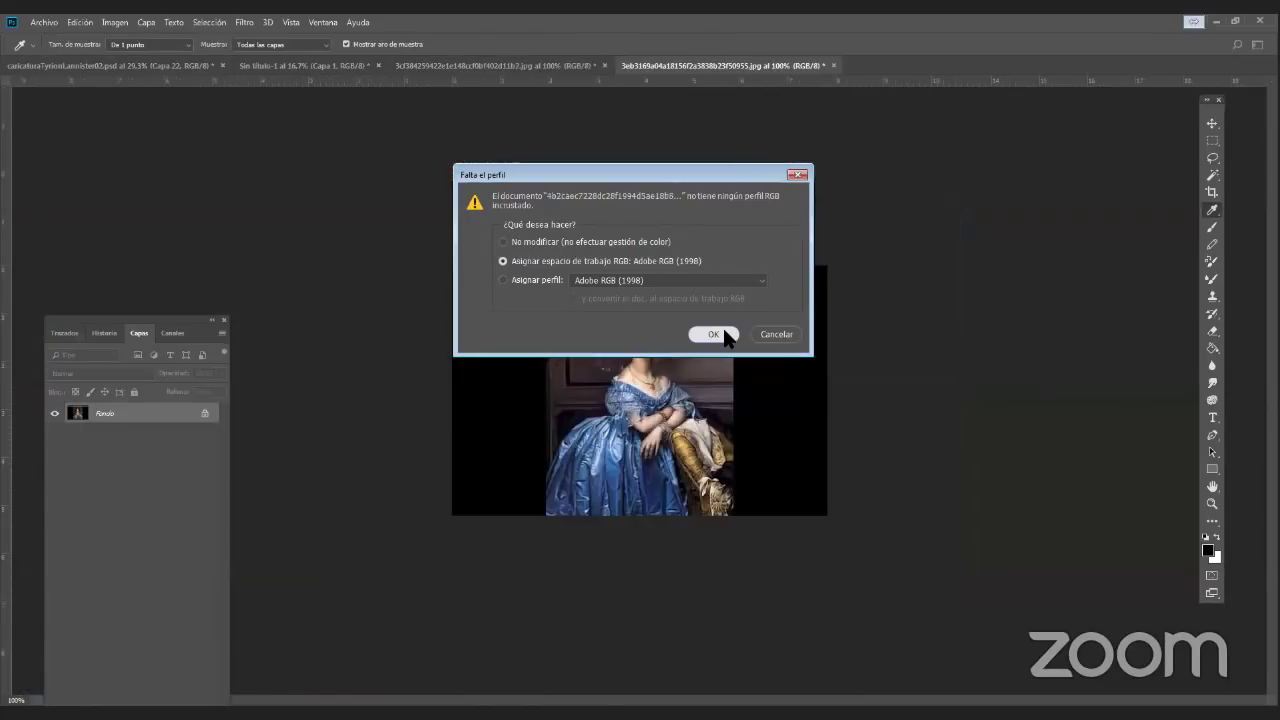
{"action": "left_click", "coordinate": [729, 336]}
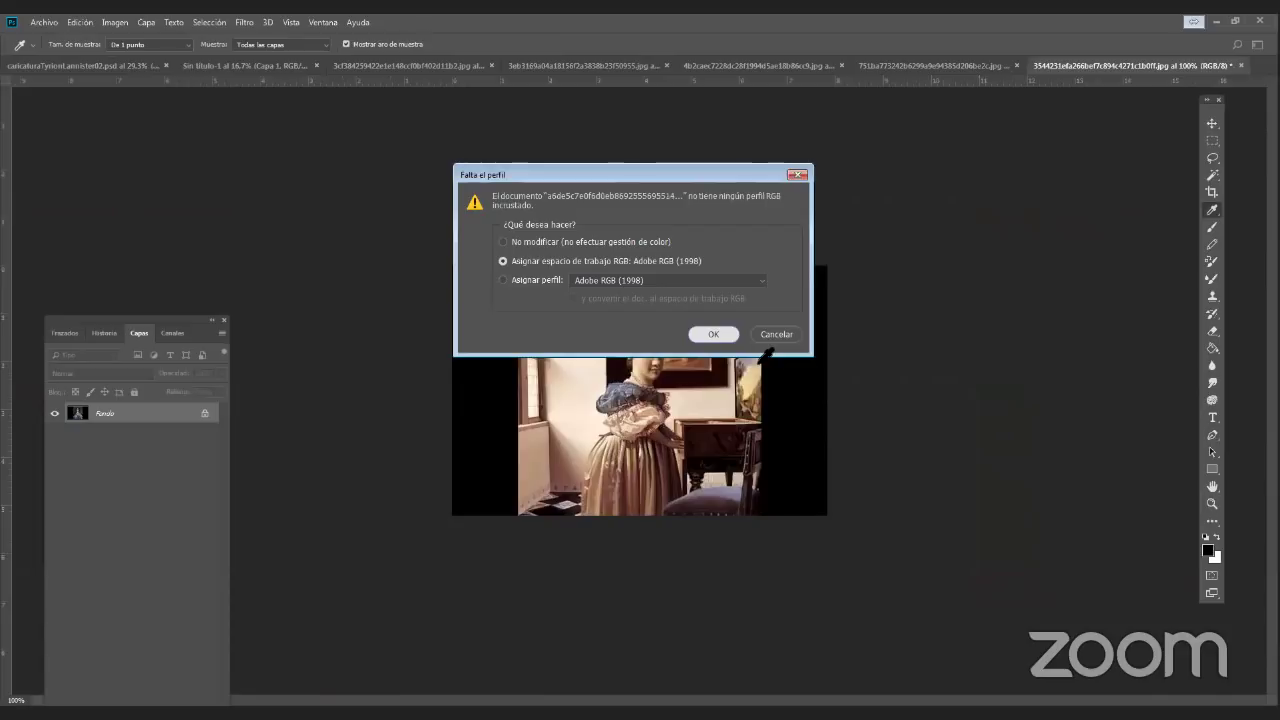
{"action": "key", "text": "Return"}
{"action": "key", "text": "Return"}
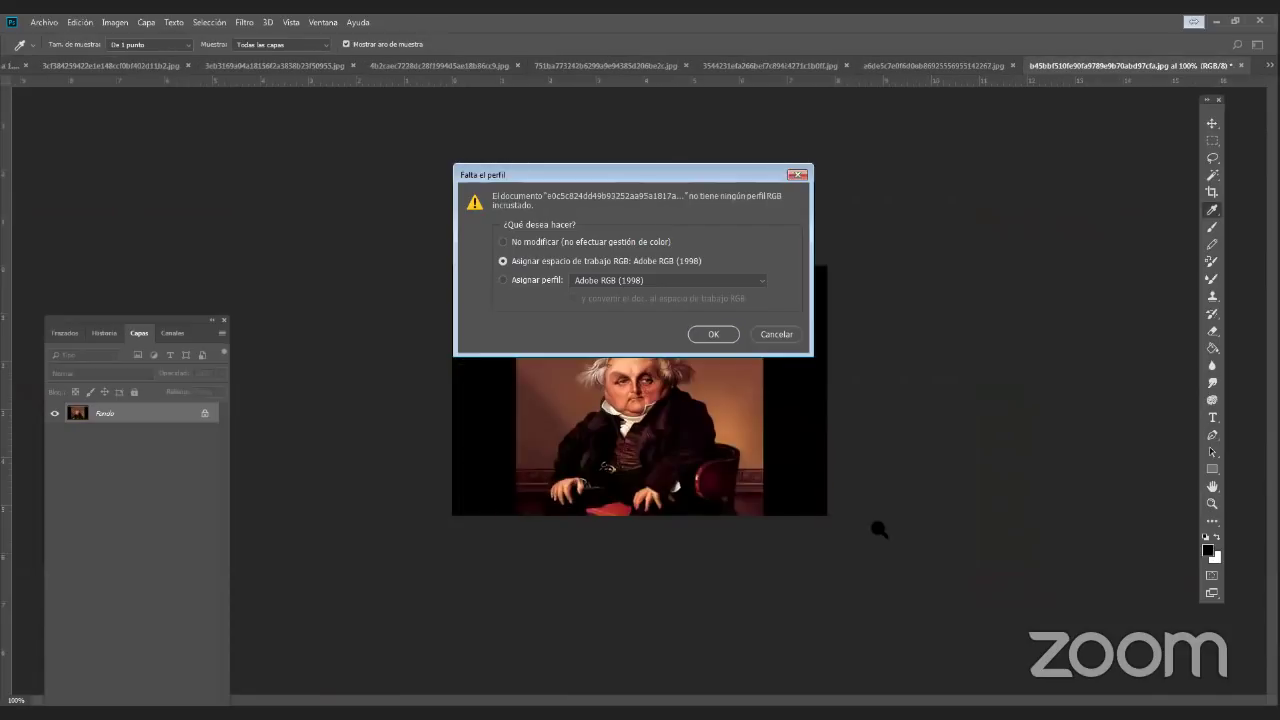
{"action": "key", "text": "Return"}
Examine the caricatured portraits of the man with the red cloak and the seated white-haired man up close
{"action": "key", "text": "z"}
{"action": "left_click_drag", "start_coordinate": [751, 543], "coordinate": [904, 563]}
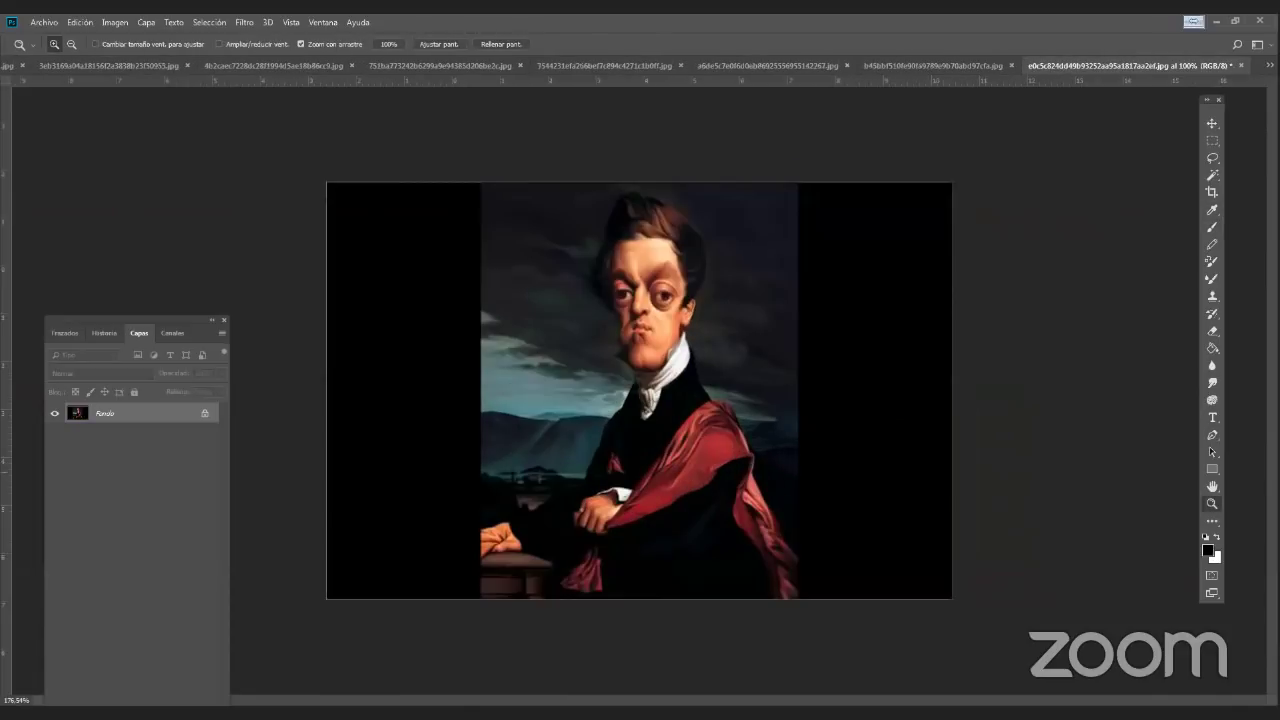
{"action": "left_click_drag", "start_coordinate": [960, 378], "coordinate": [1014, 346]}
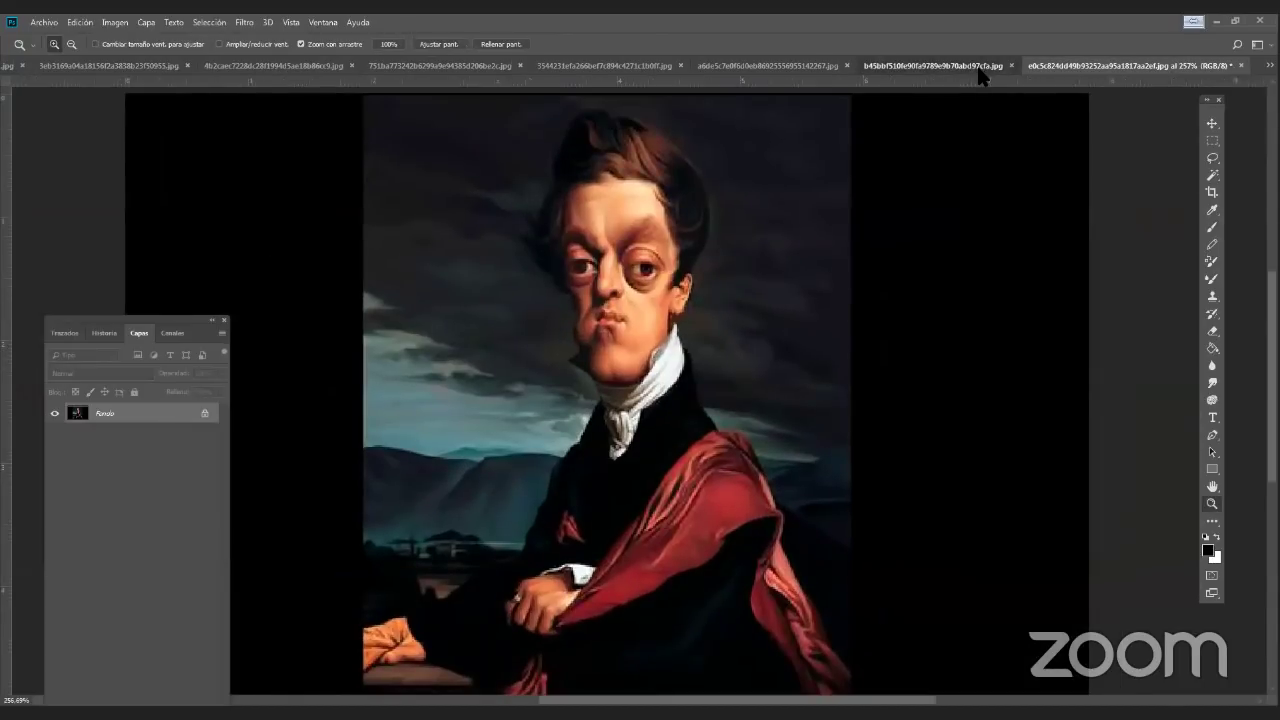
{"action": "left_click", "coordinate": [979, 68]}
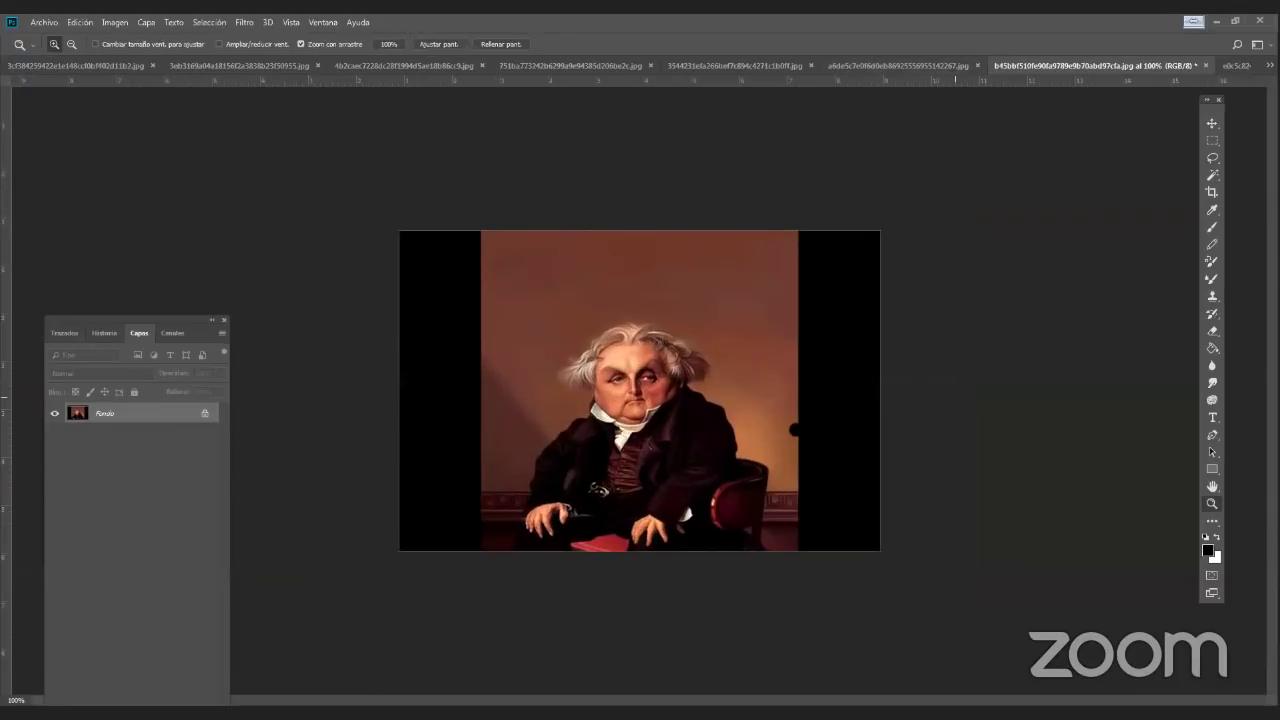
{"action": "left_click_drag", "start_coordinate": [662, 440], "coordinate": [742, 471]}
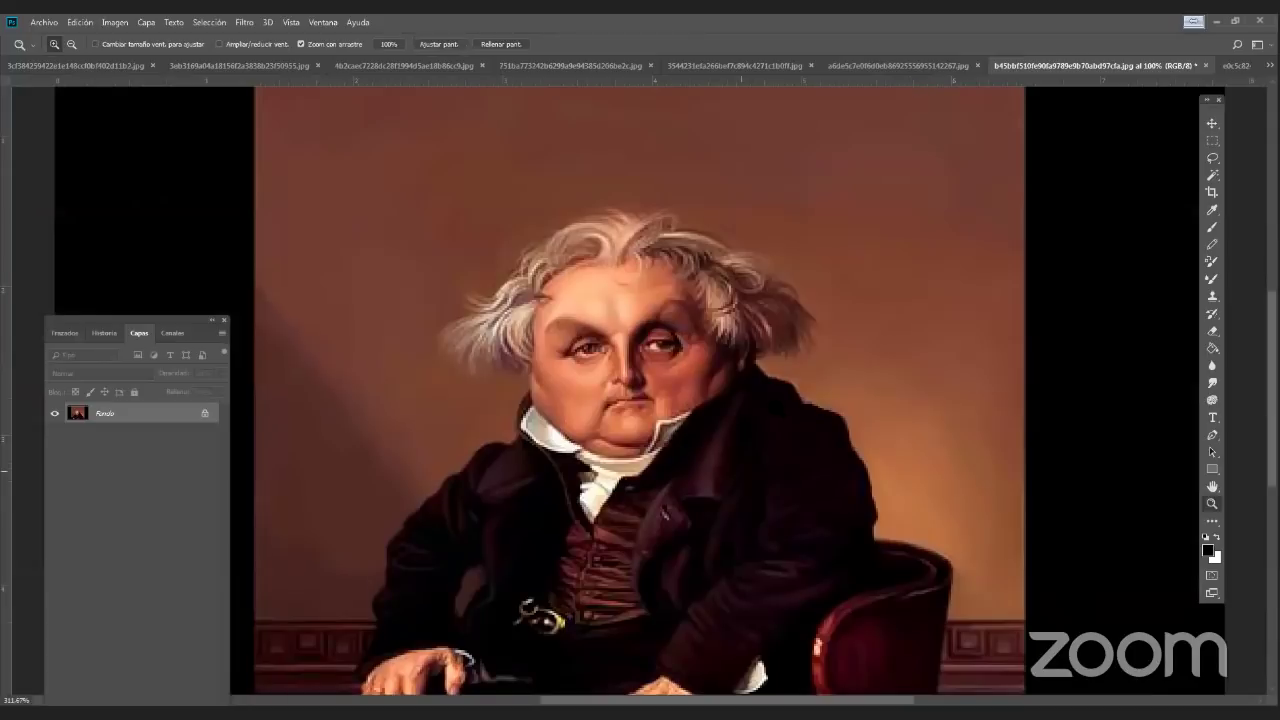
{"action": "left_click_drag", "start_coordinate": [742, 310], "coordinate": [728, 301]}
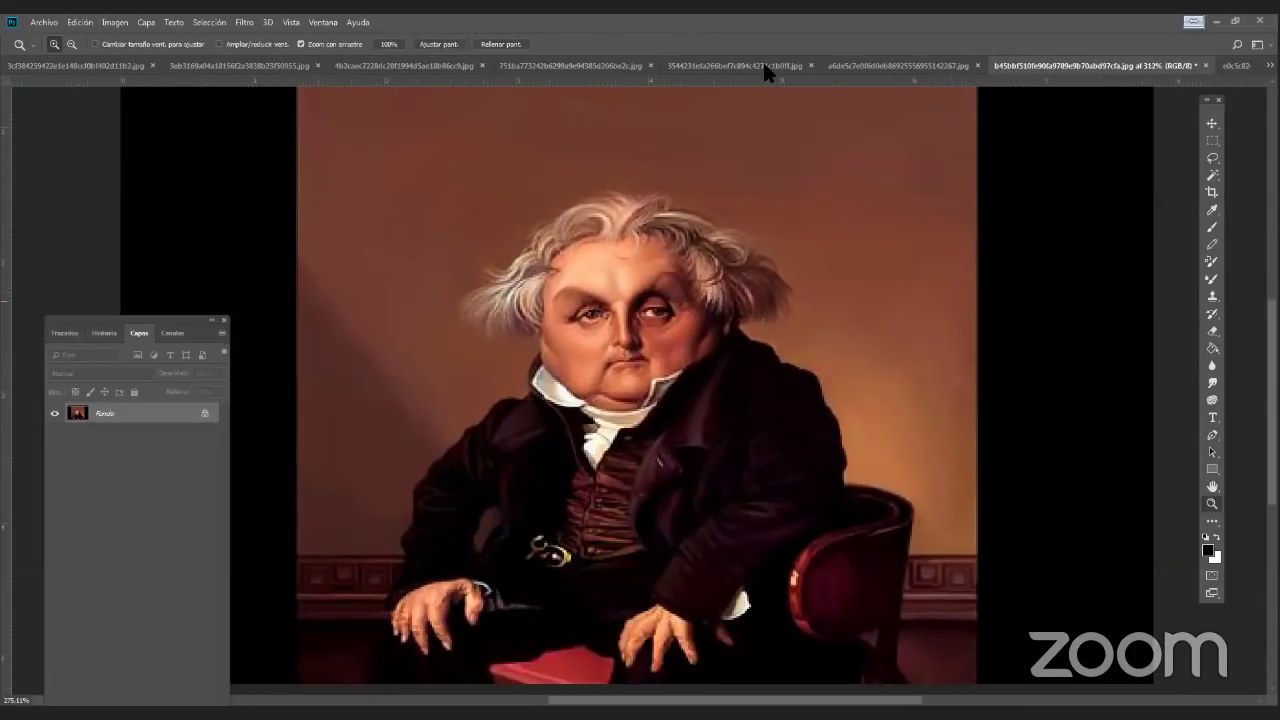
Review the caricatured paintings of the drinkers' group, the woman at the keyboard instrument and the seated pope
{"action": "key", "text": "ctrl+shift+Tab"}
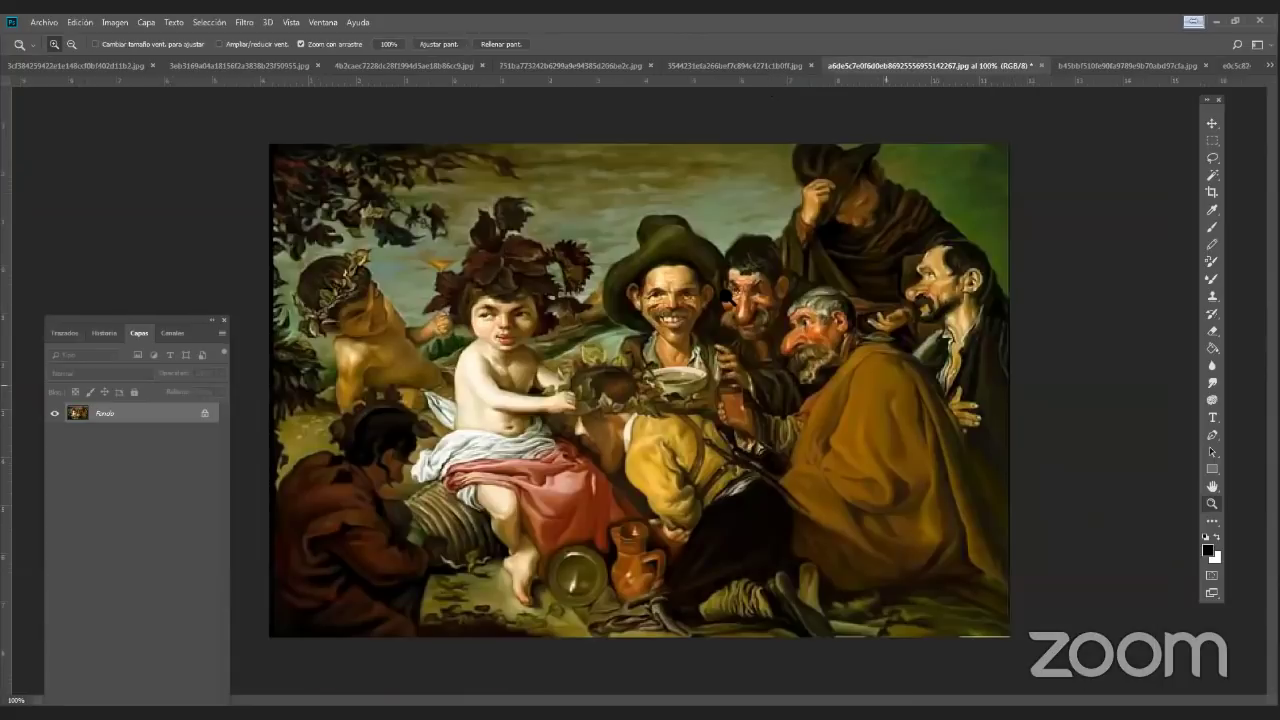
{"action": "scroll", "coordinate": [756, 432], "scroll_direction": "up", "scroll_amount": 1}
{"action": "scroll", "coordinate": [740, 110], "scroll_direction": "up", "scroll_amount": 1}
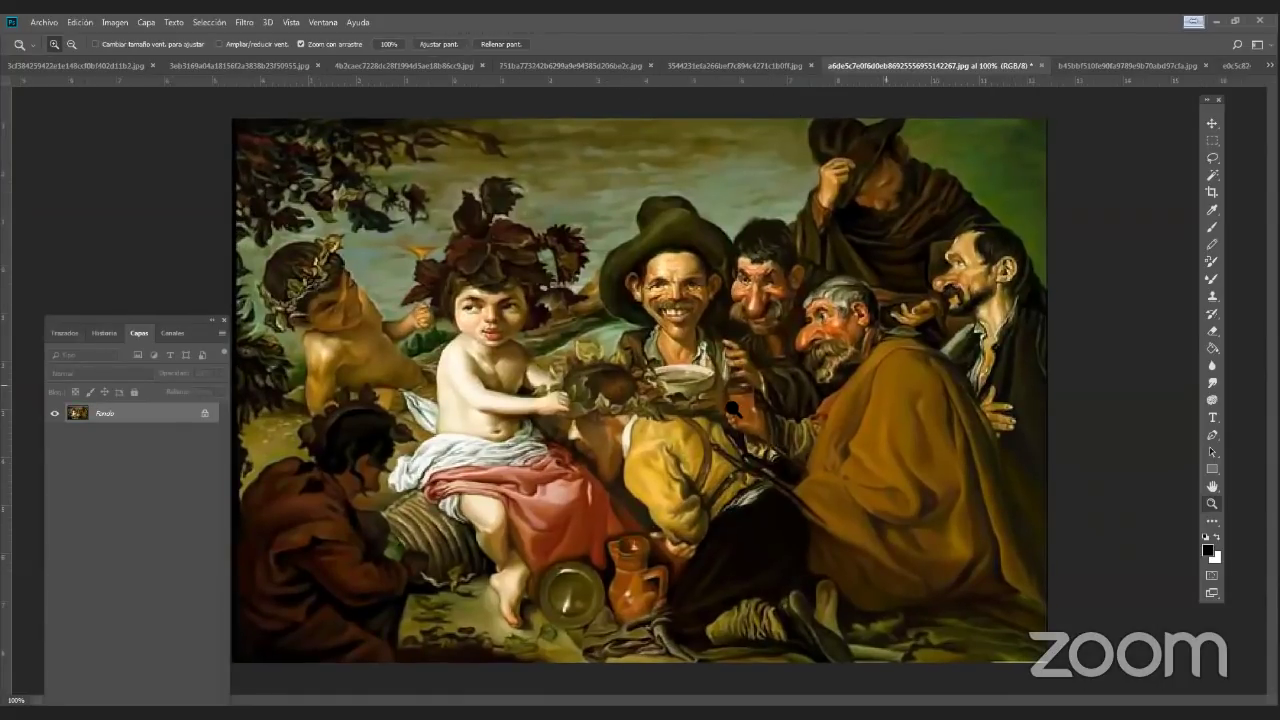
{"action": "key", "text": "ctrl+shift+Tab"}
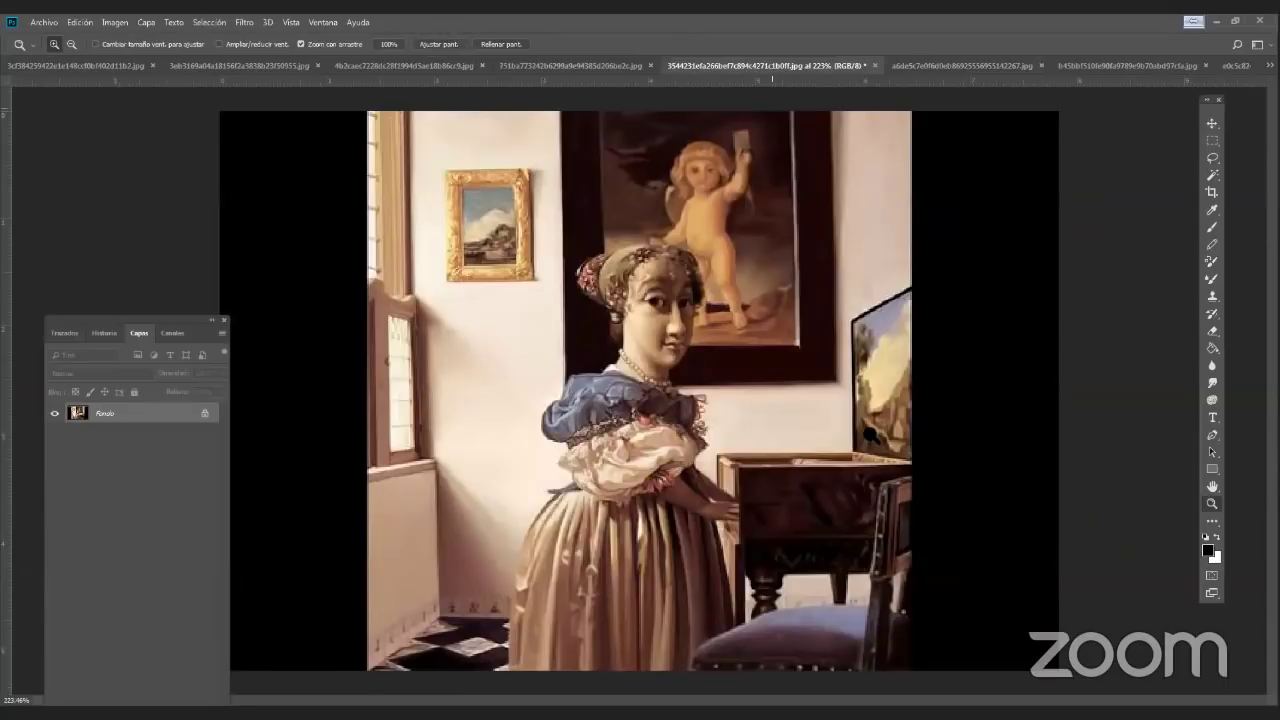
{"action": "key", "text": "ctrl+shift+Tab"}
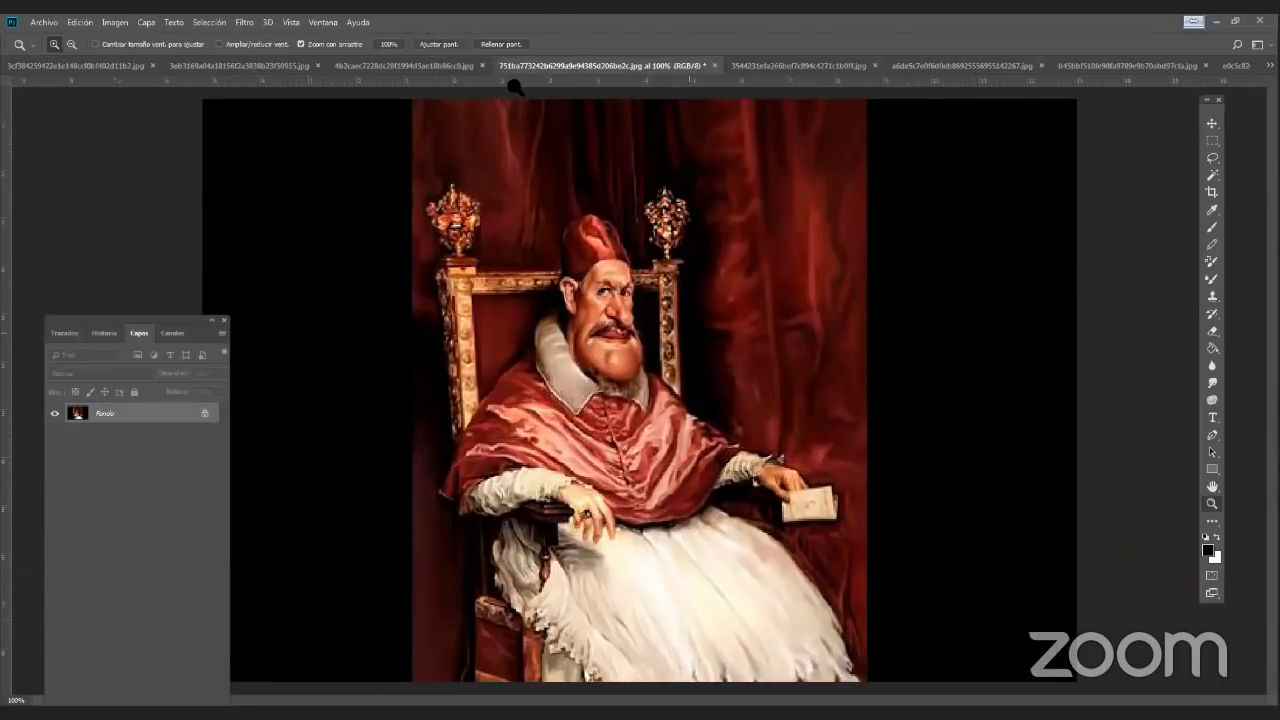
{"action": "scroll", "coordinate": [789, 372], "scroll_direction": "down", "scroll_amount": 1}
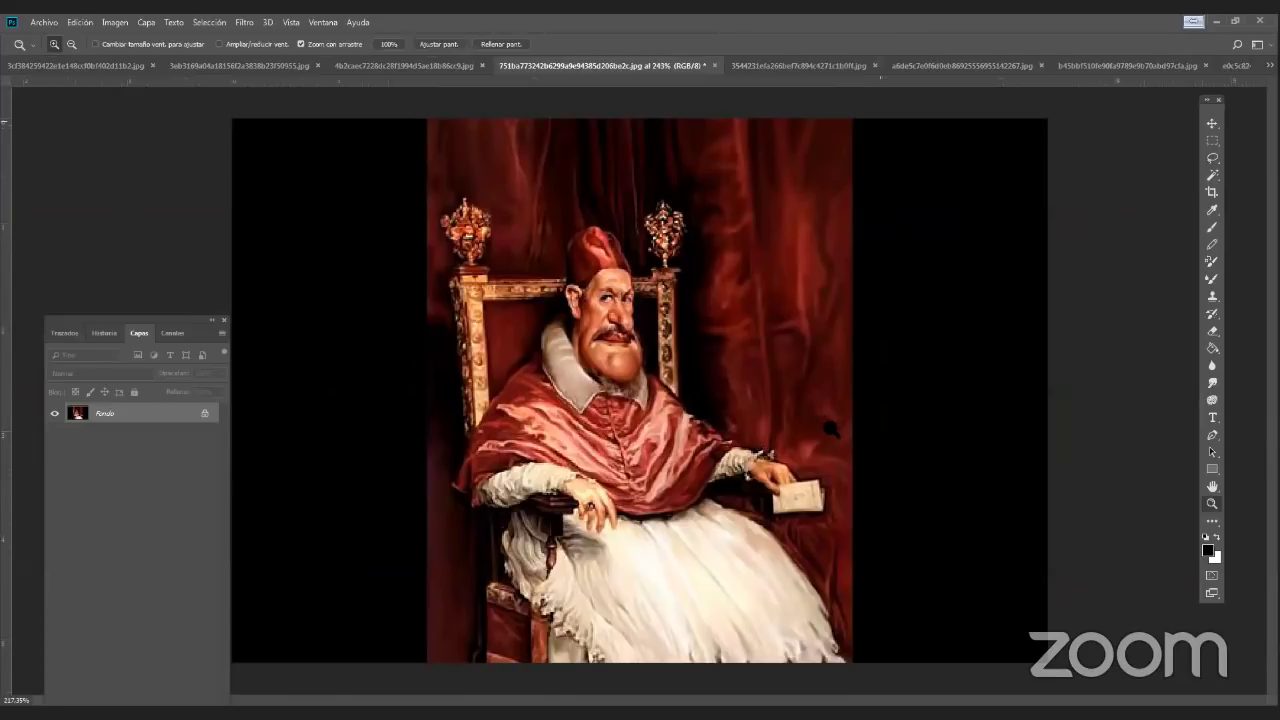
Review the caricatured forge scene, the woman in the blue dress and the long-haired man with the white collar at enlarged size
{"action": "key", "text": "ctrl+shift+Tab"}
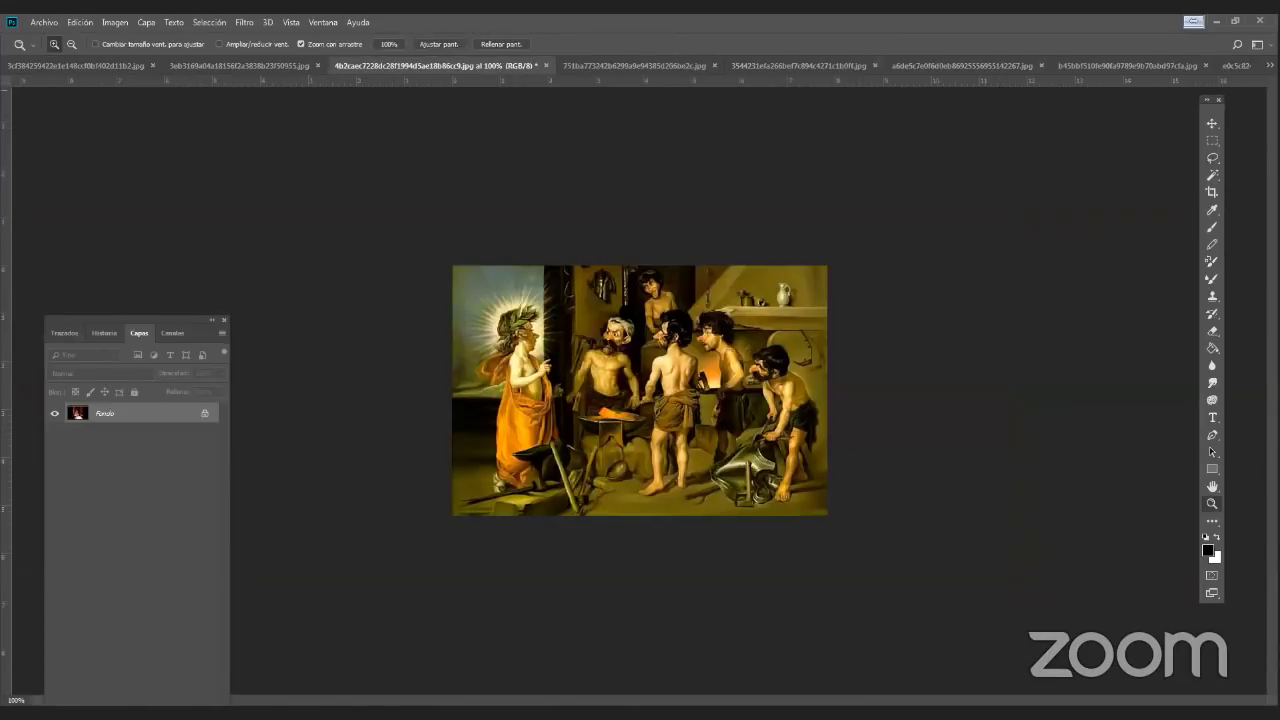
{"action": "left_click", "coordinate": [830, 482]}
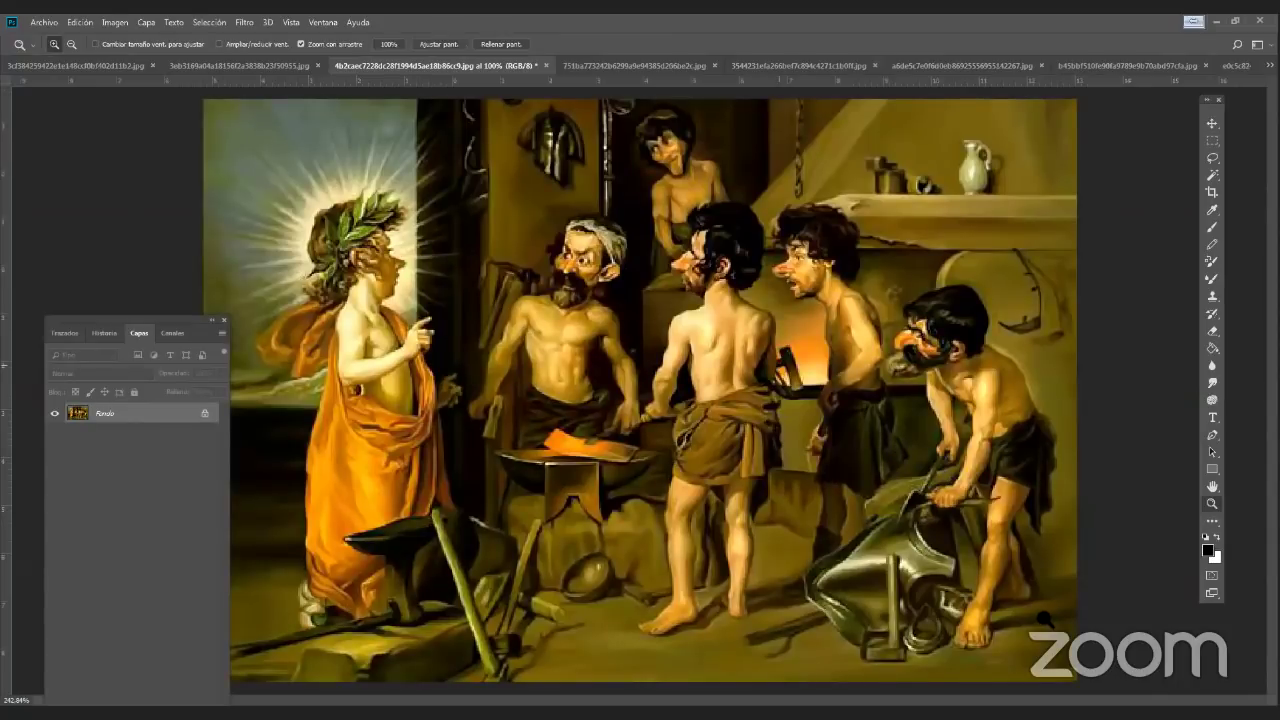
{"action": "key", "text": "ctrl+shift+Tab"}
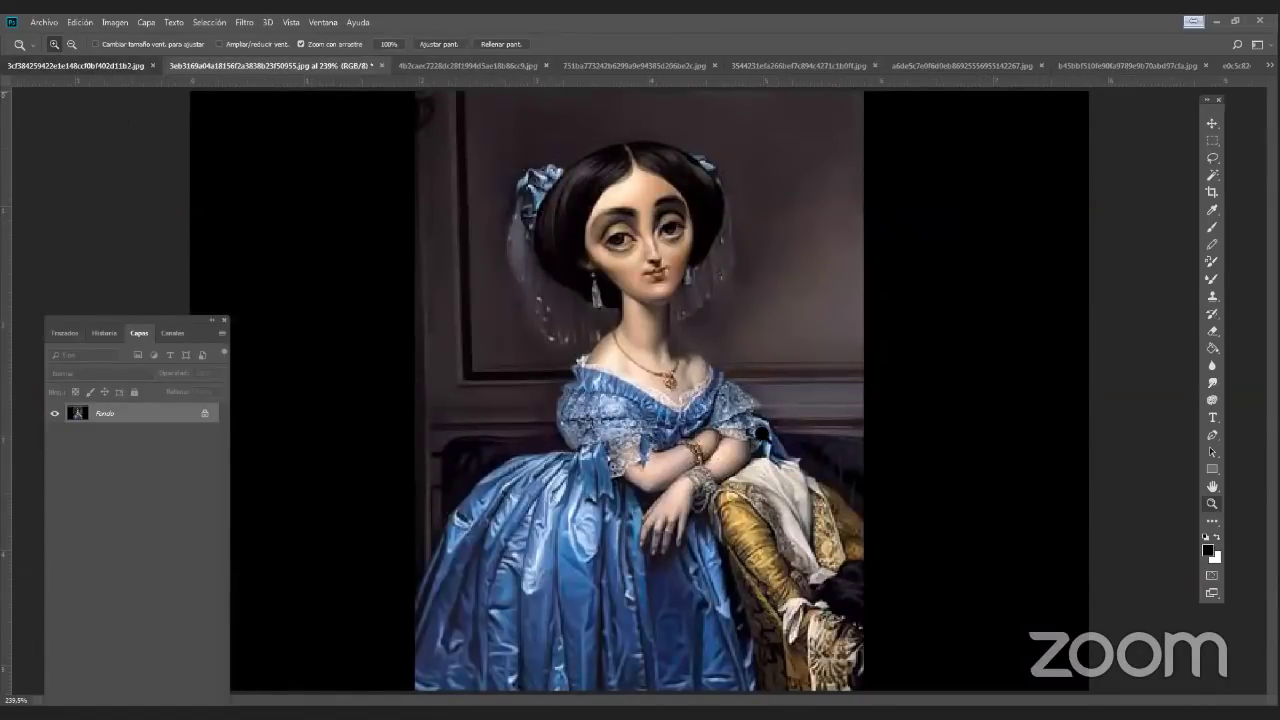
{"action": "key", "text": "ctrl+shift+Tab"}
{"action": "key", "text": "ctrl+0"}
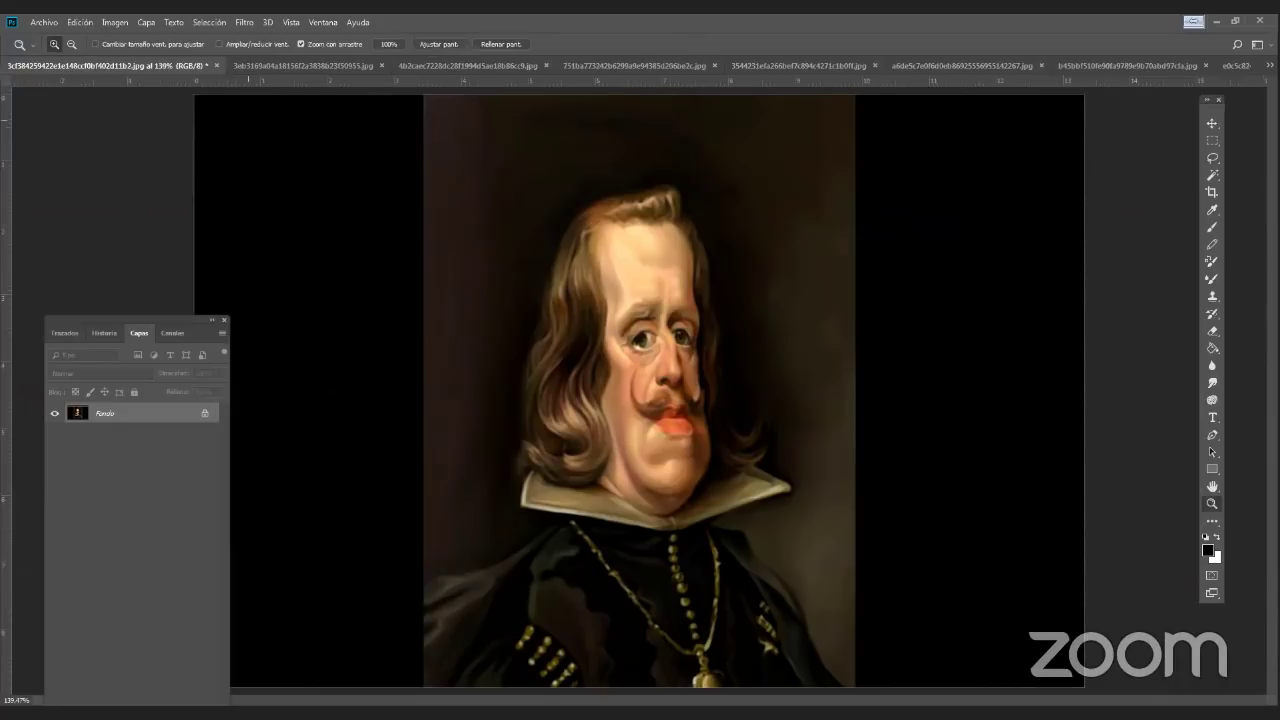
Float the untitled sketch and painting documents in separate windows and return to the Tyrion Lannister caricature document
{"action": "left_click_drag", "start_coordinate": [124, 67], "coordinate": [155, 93]}
{"action": "left_click_drag", "start_coordinate": [484, 258], "coordinate": [676, 404]}
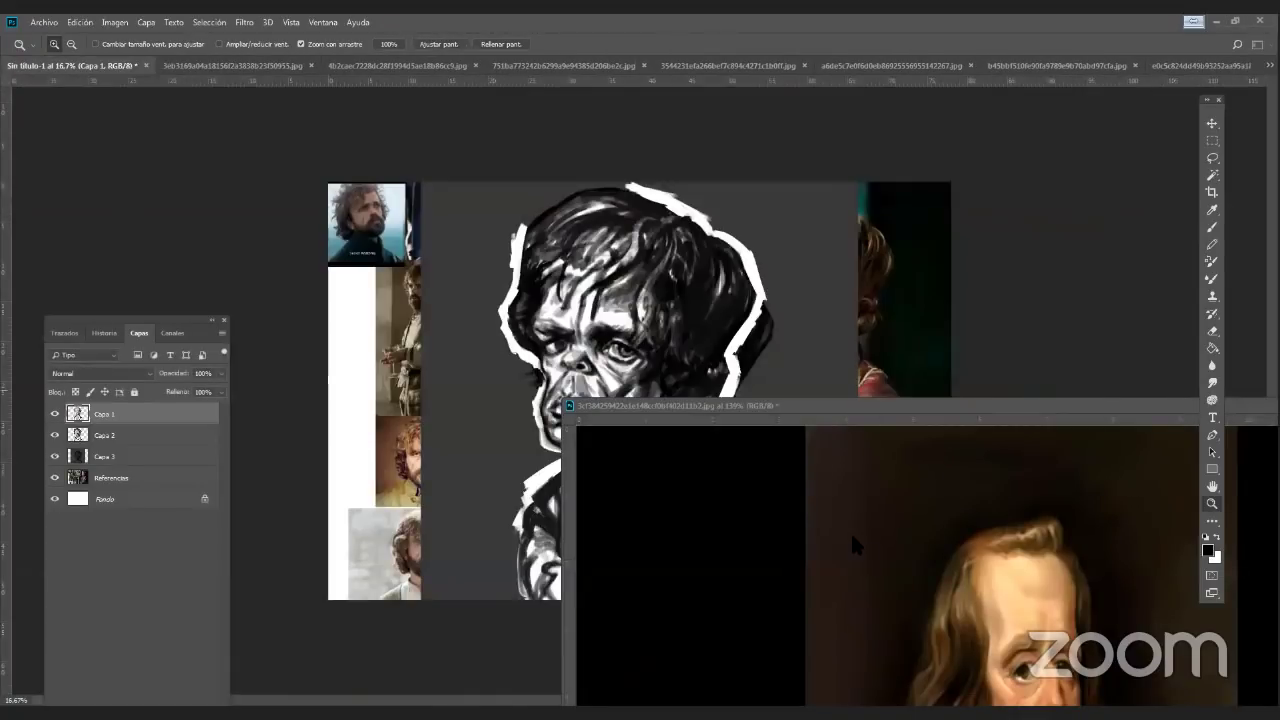
{"action": "left_click_drag", "start_coordinate": [820, 405], "coordinate": [850, 573]}
{"action": "left_click_drag", "start_coordinate": [124, 66], "coordinate": [468, 418]}
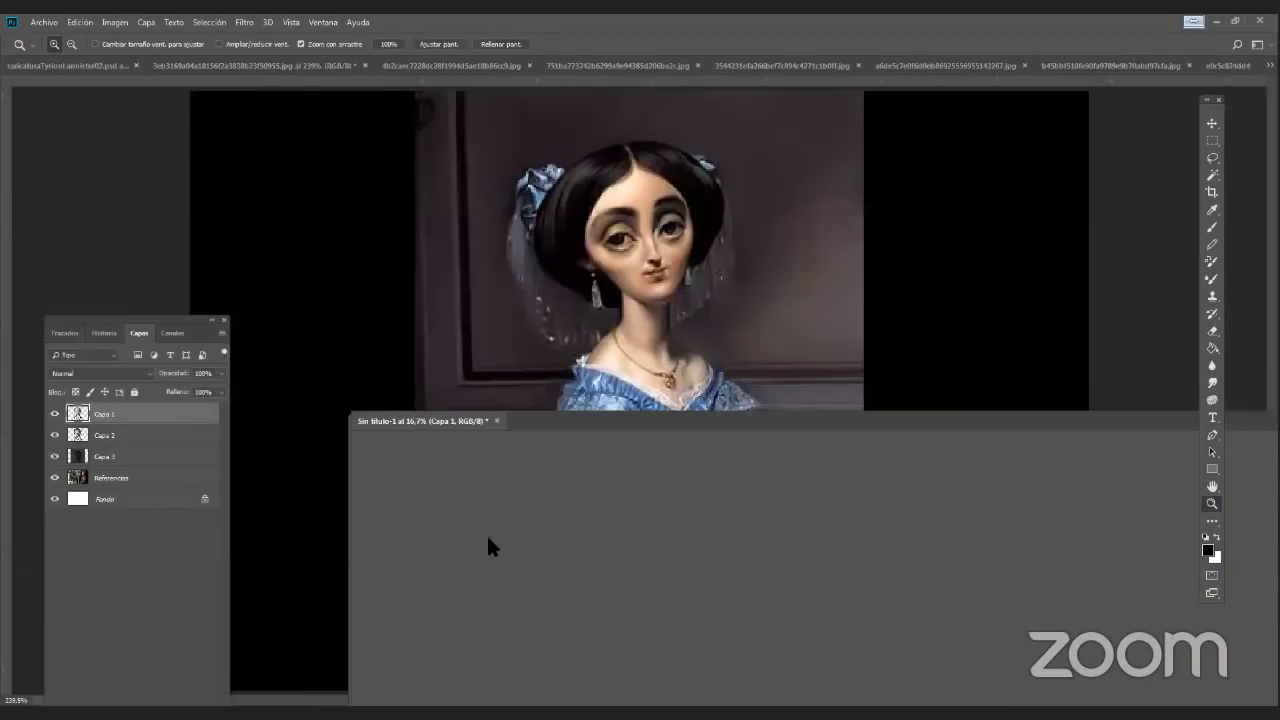
{"action": "left_click", "coordinate": [1235, 21]}
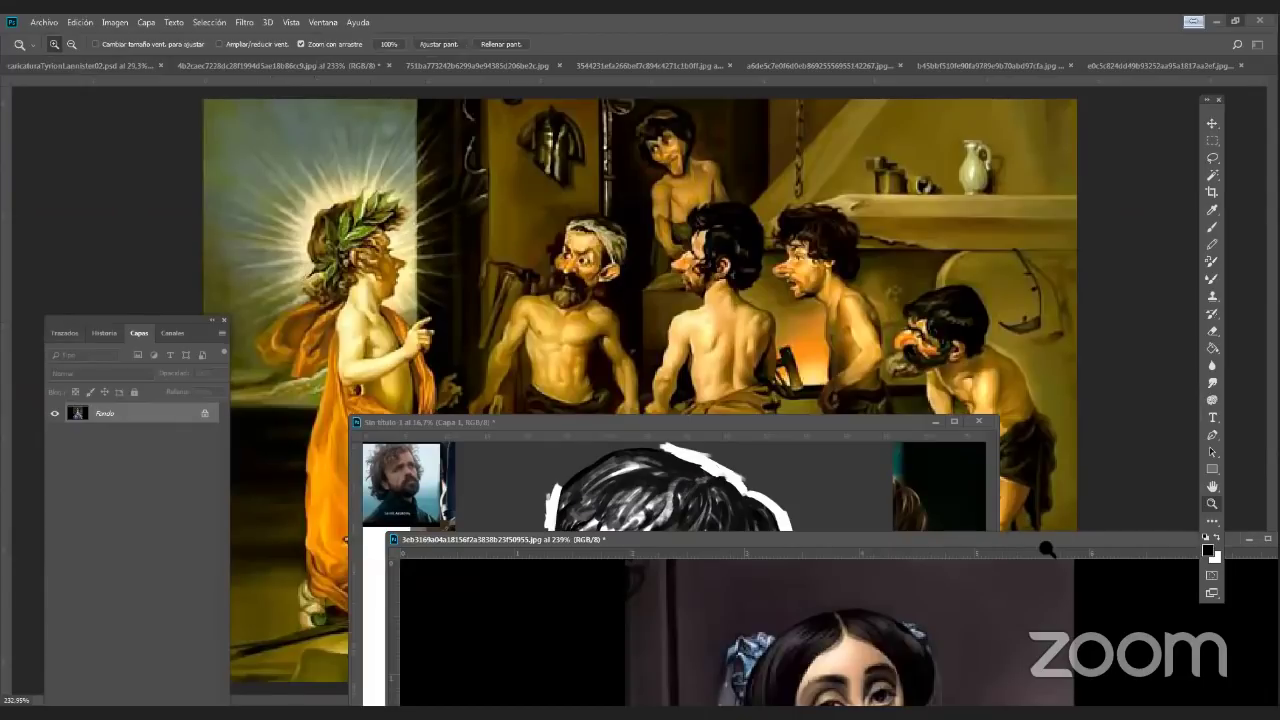
{"action": "left_click", "coordinate": [1235, 21]}
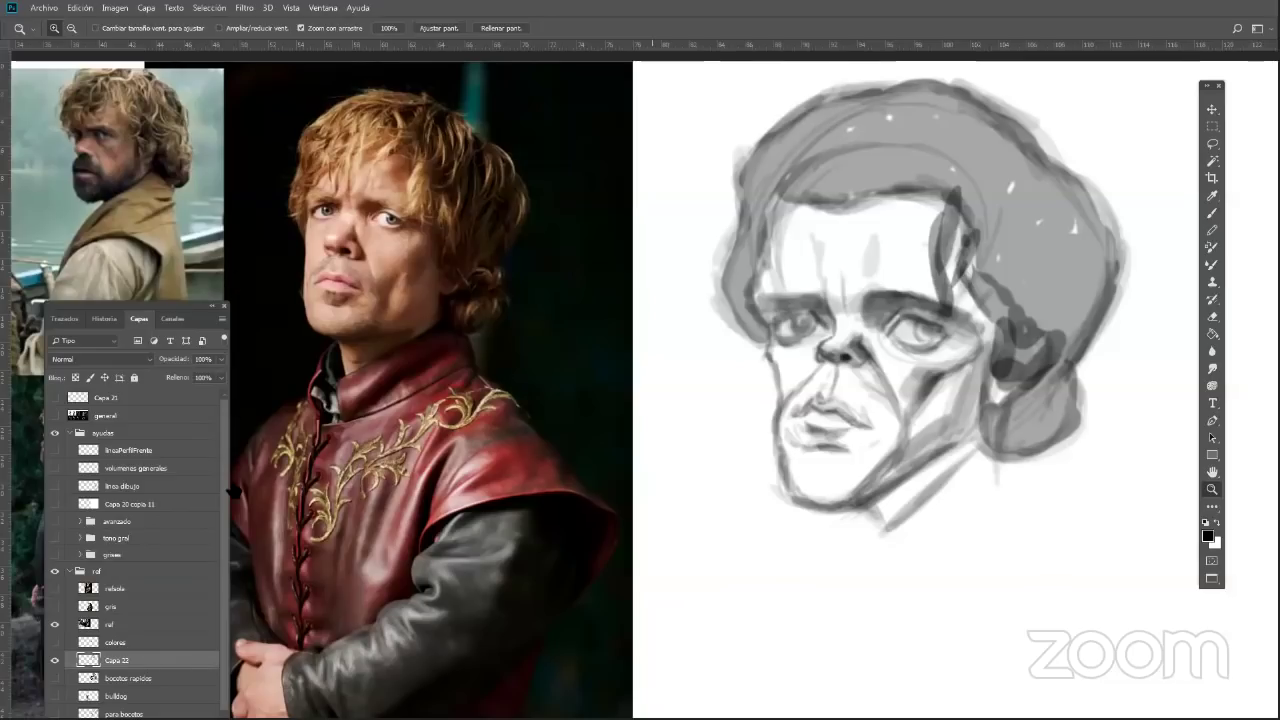
{"action": "left_click", "coordinate": [1000, 582], "text": "alt"}
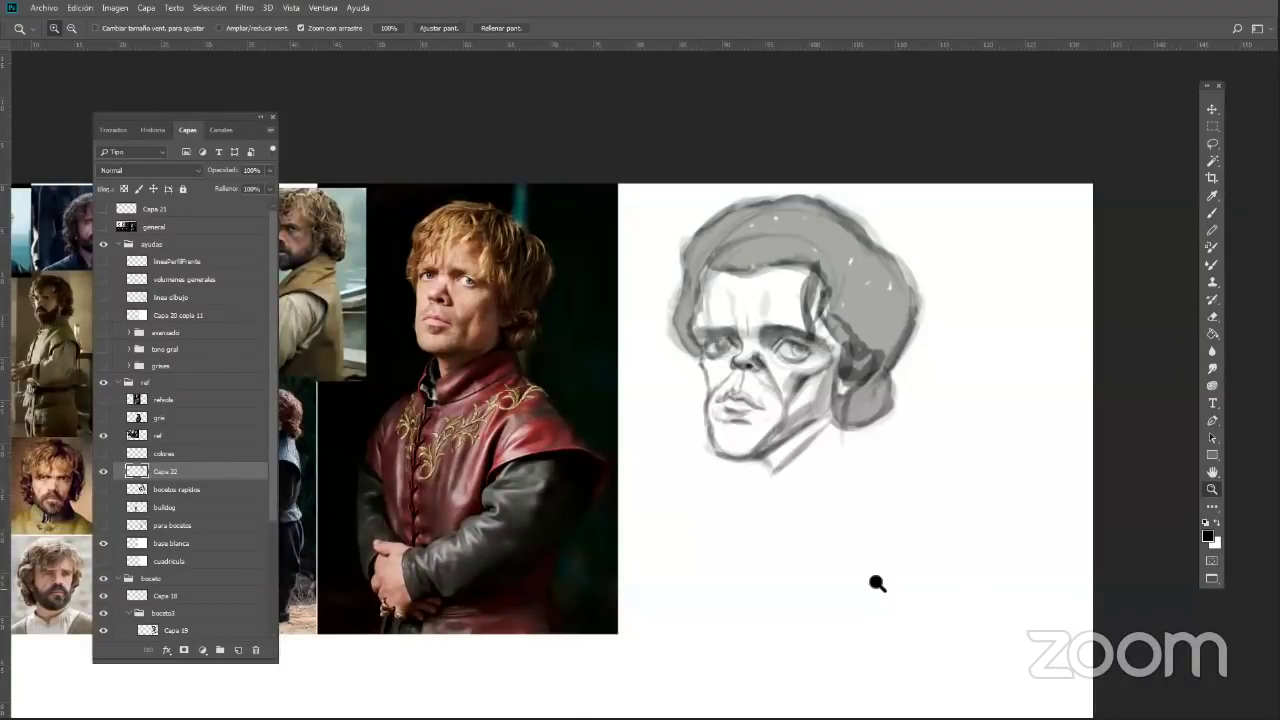
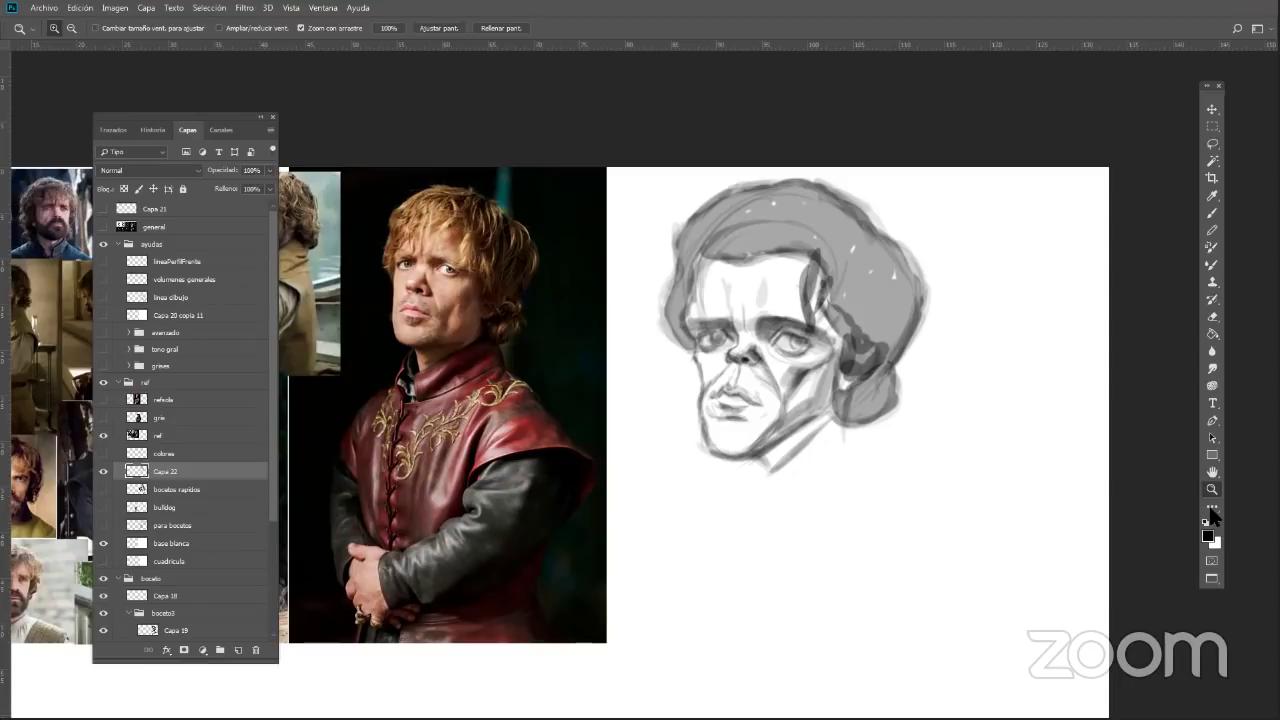
Flip the grey head sketch on Capa 22 horizontally and toggle the flip to compare both orientations
{"action": "left_click", "coordinate": [1217, 521]}
{"action": "left_click", "coordinate": [269, 189]}
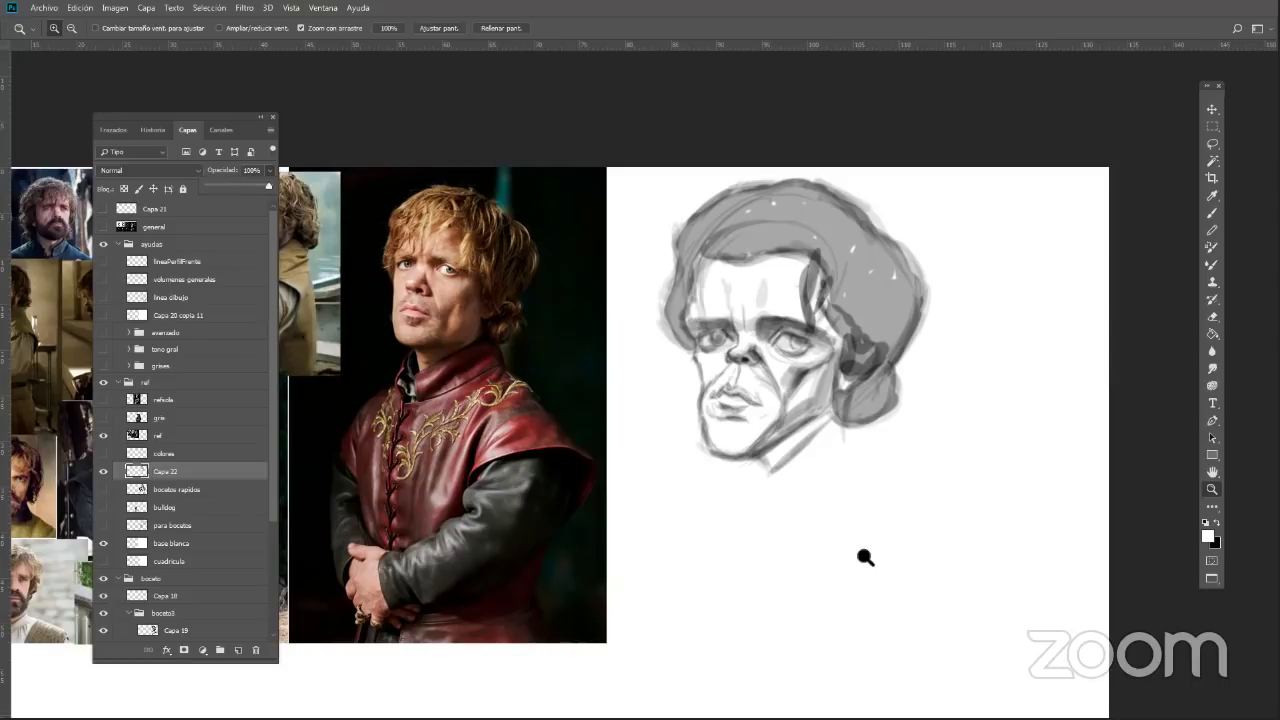
{"action": "key", "text": "space"}
{"action": "mouse_move", "coordinate": [938, 487]}
{"action": "left_mouse_down"}
{"action": "mouse_move", "coordinate": [967, 537]}
{"action": "mouse_move", "coordinate": [947, 560]}
{"action": "left_mouse_up"}
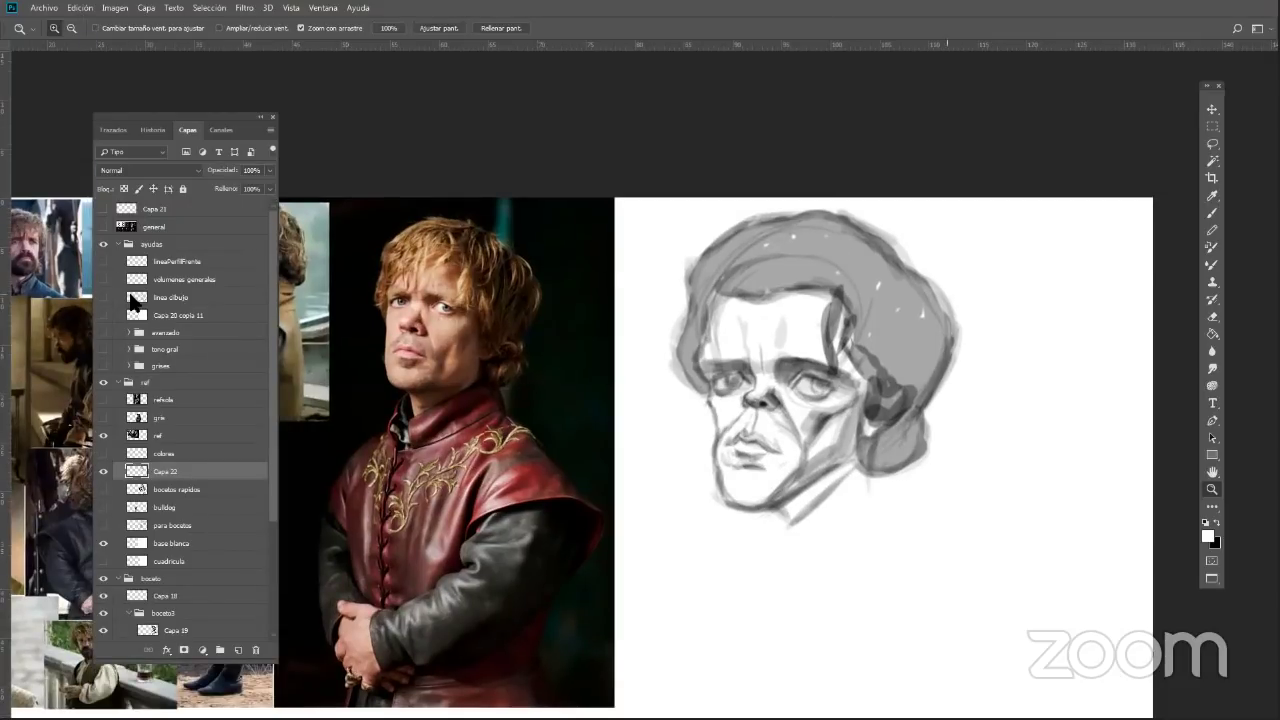
{"action": "left_click", "coordinate": [80, 7]}
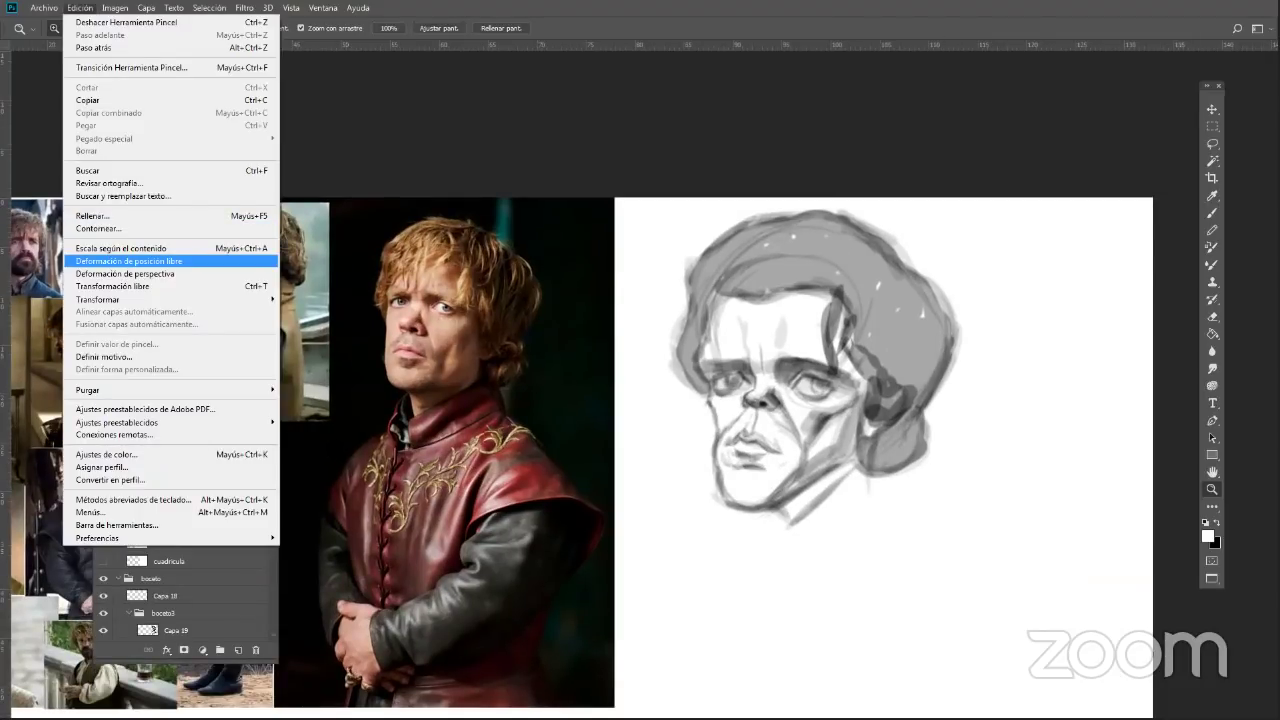
{"action": "mouse_move", "coordinate": [130, 299]}
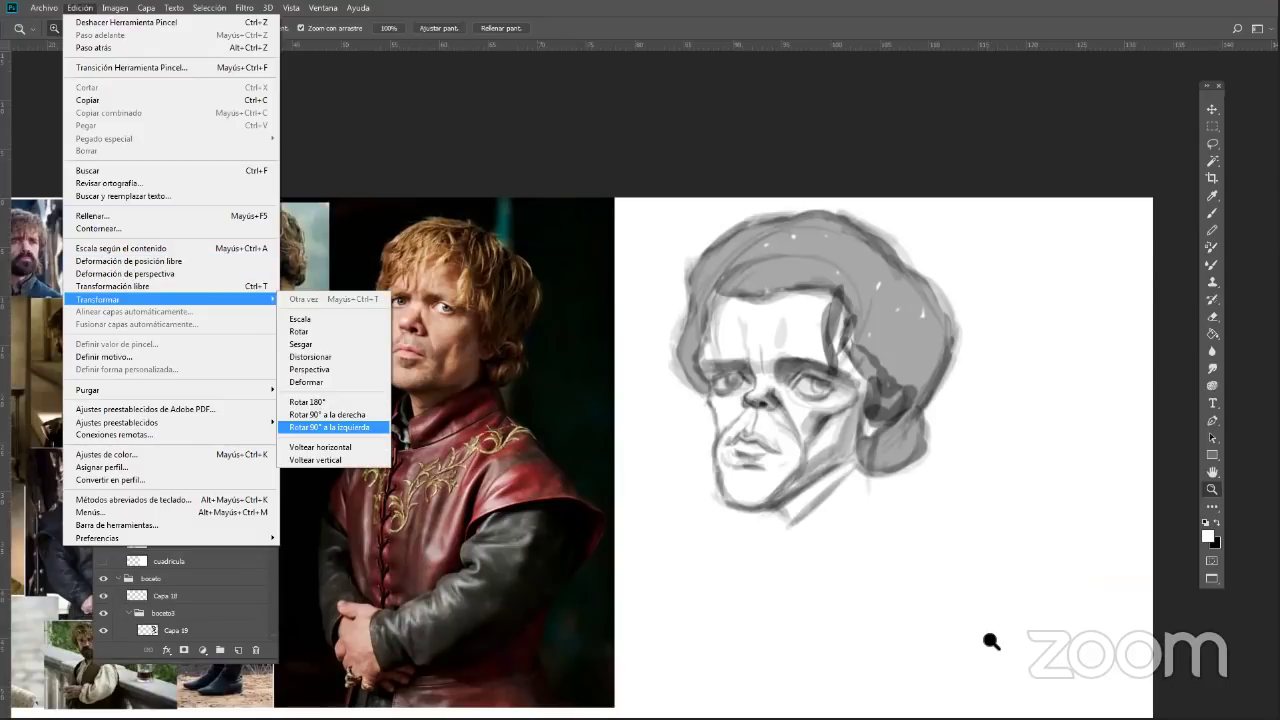
{"action": "left_click", "coordinate": [320, 447]}
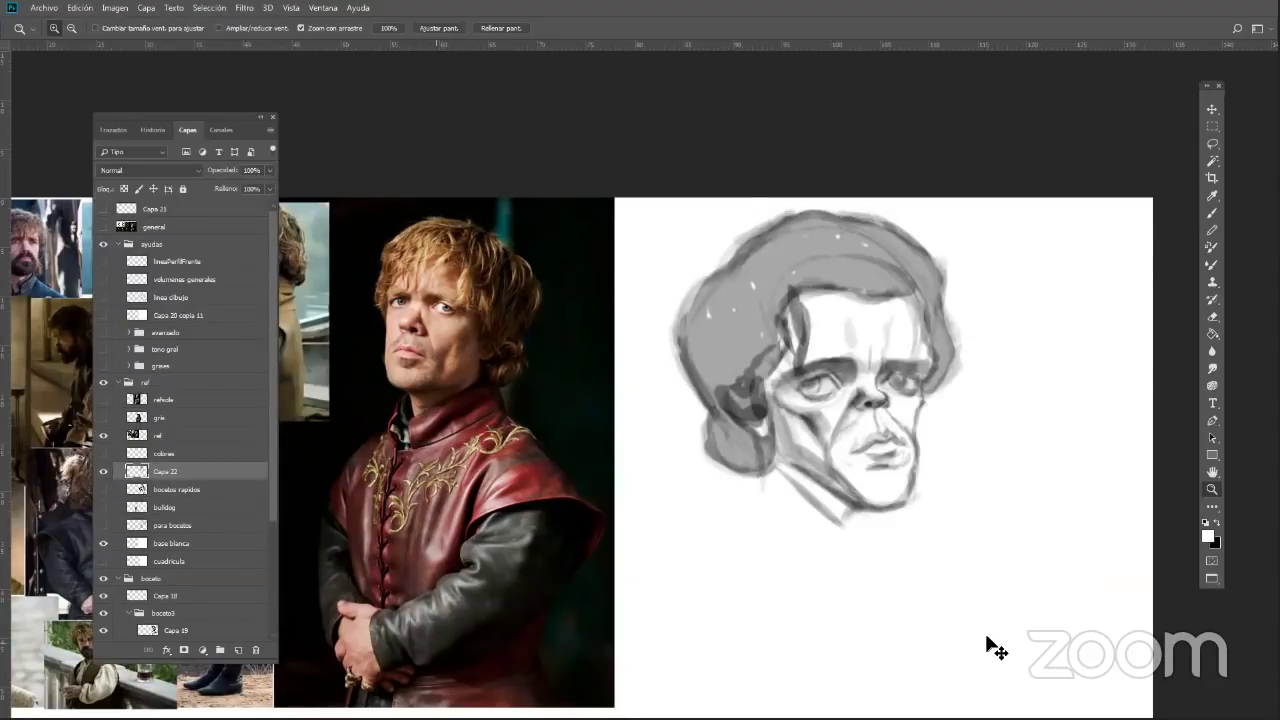
{"action": "key", "text": "ctrl+z"}
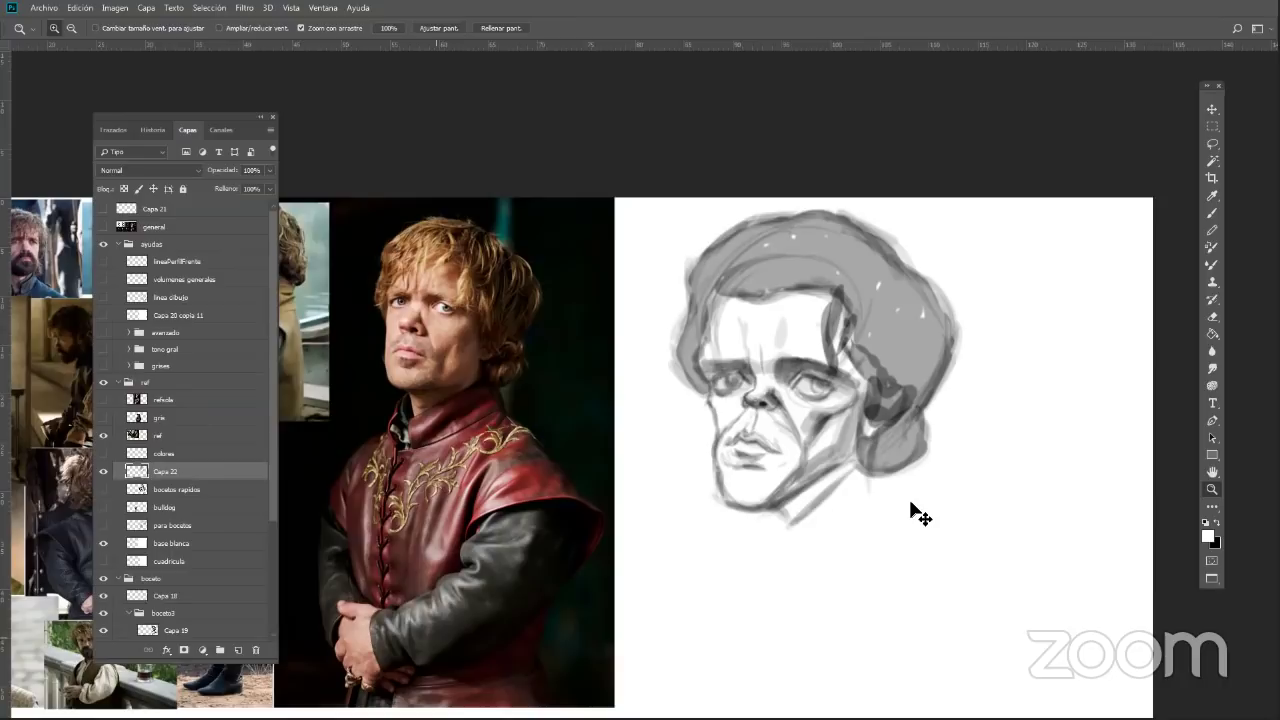
{"action": "key", "text": "ctrl+z"}
{"action": "key", "text": "ctrl+z"}
{"action": "key", "text": "ctrl+z"}
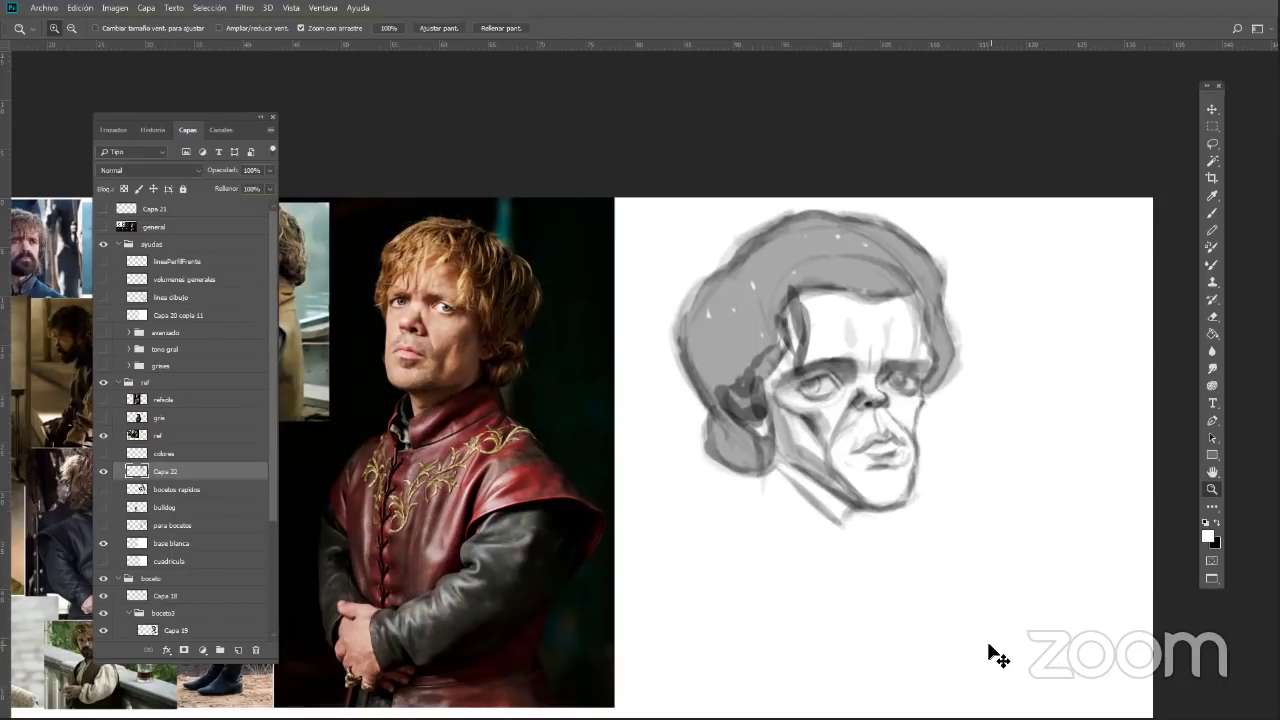
Flip the head sketch on Capa 22 horizontally back to its original orientation
{"action": "left_click", "coordinate": [1211, 216]}
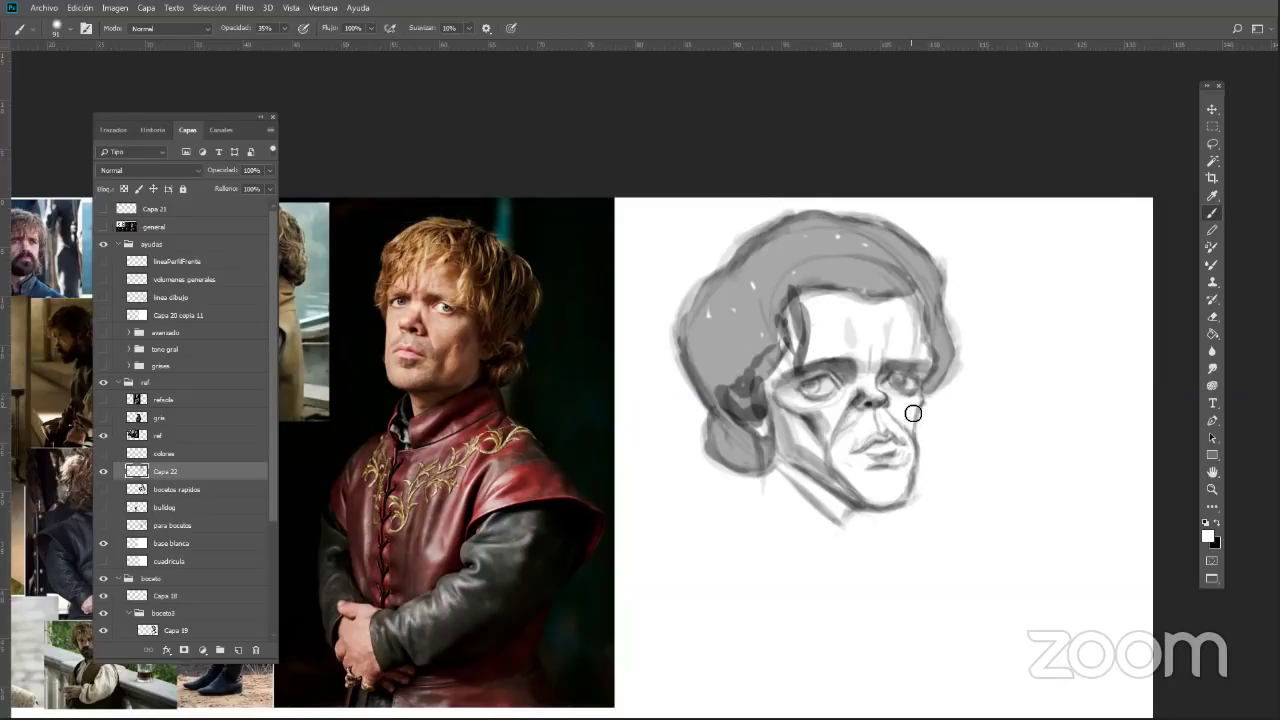
{"action": "left_click", "coordinate": [1213, 521]}
{"action": "left_click", "coordinate": [80, 8]}
{"action": "mouse_move", "coordinate": [155, 299]}
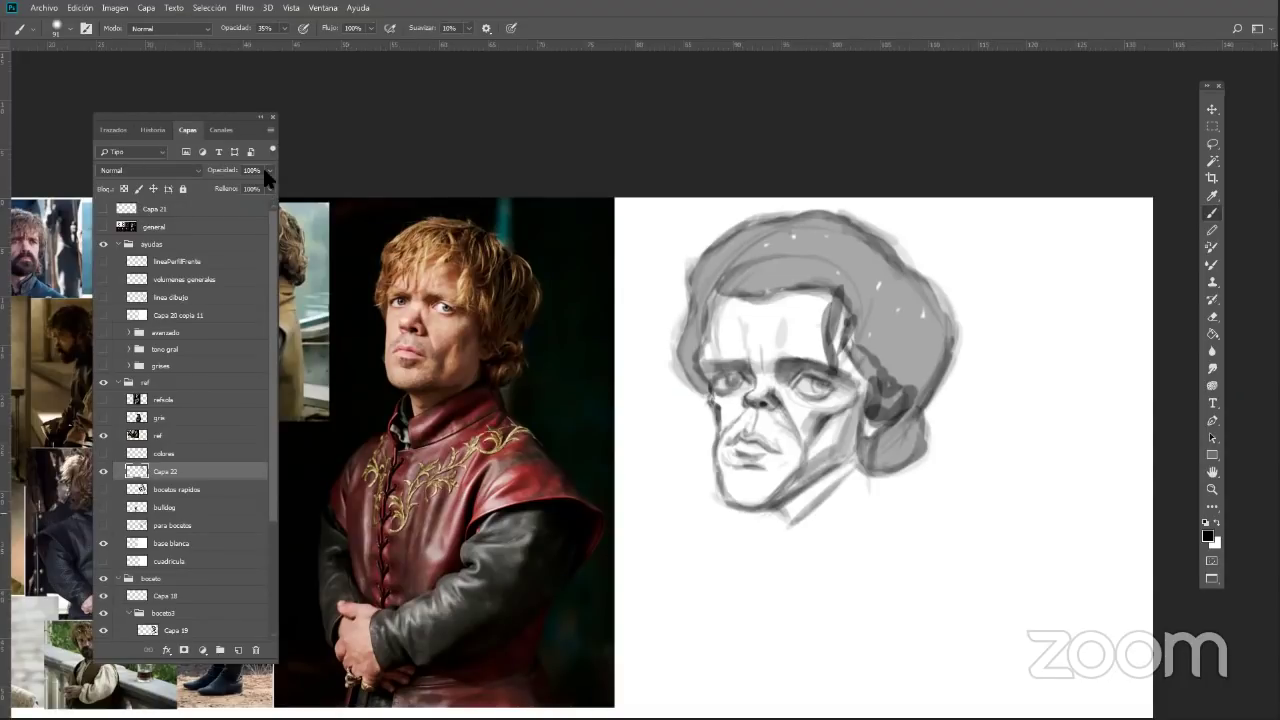
Lower the opacity of the head sketch layer Capa 22 to 21% and add a new layer above it
{"action": "left_click", "coordinate": [270, 130]}
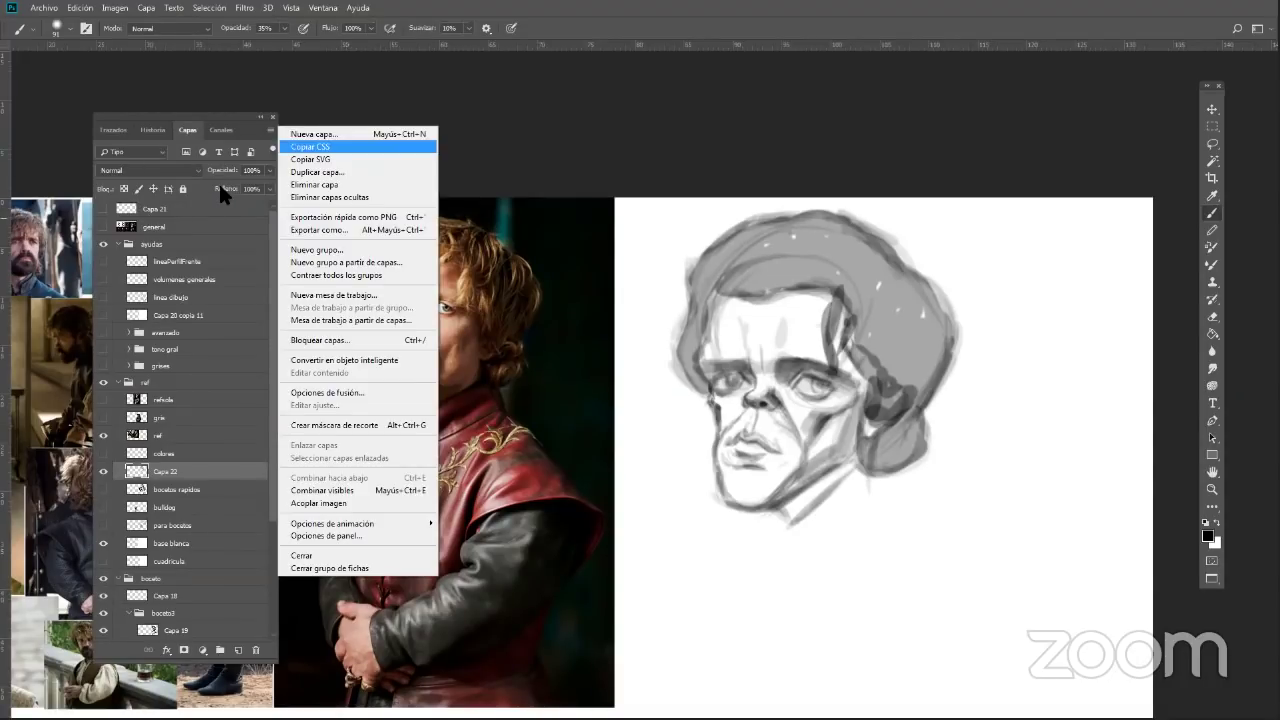
{"action": "left_click_drag", "start_coordinate": [270, 170], "coordinate": [220, 184]}
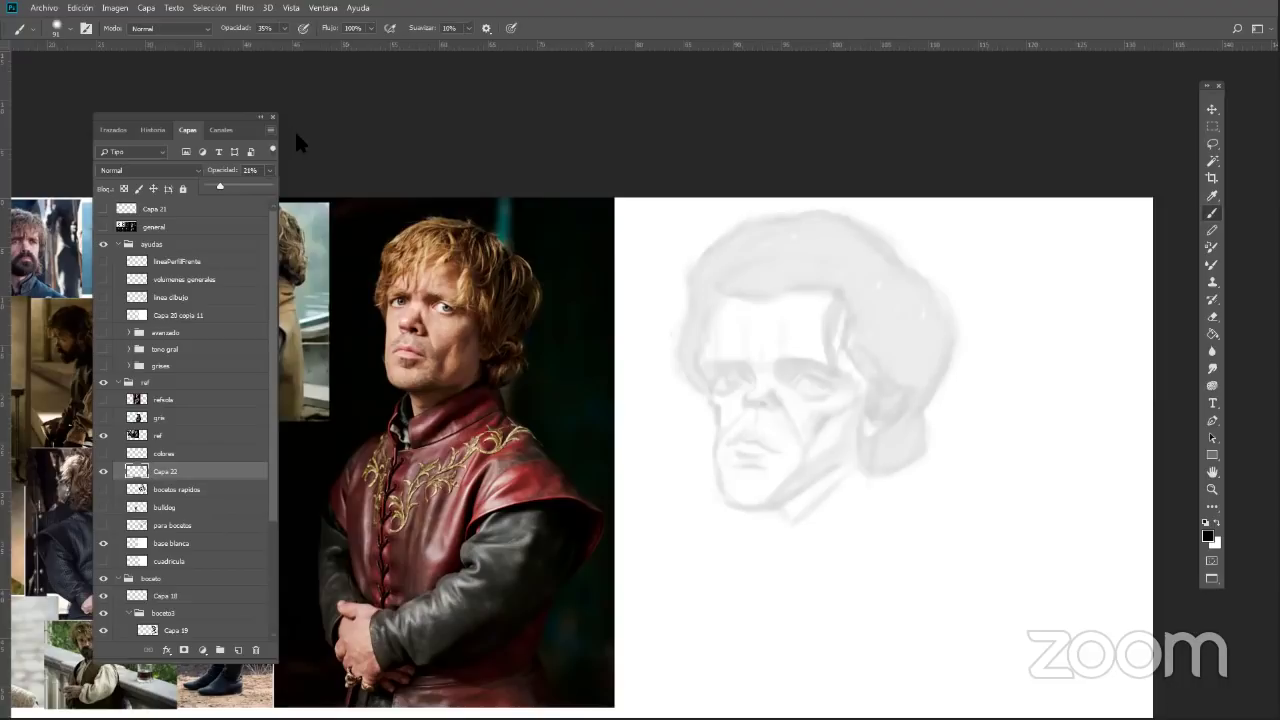
{"action": "left_click", "coordinate": [270, 130]}
{"action": "left_click", "coordinate": [296, 133]}
{"action": "left_click", "coordinate": [791, 201]}
Reduce the soft pressure-size brush to about 40 px for black linework over the faded head sketch
{"action": "left_click", "coordinate": [1213, 490]}
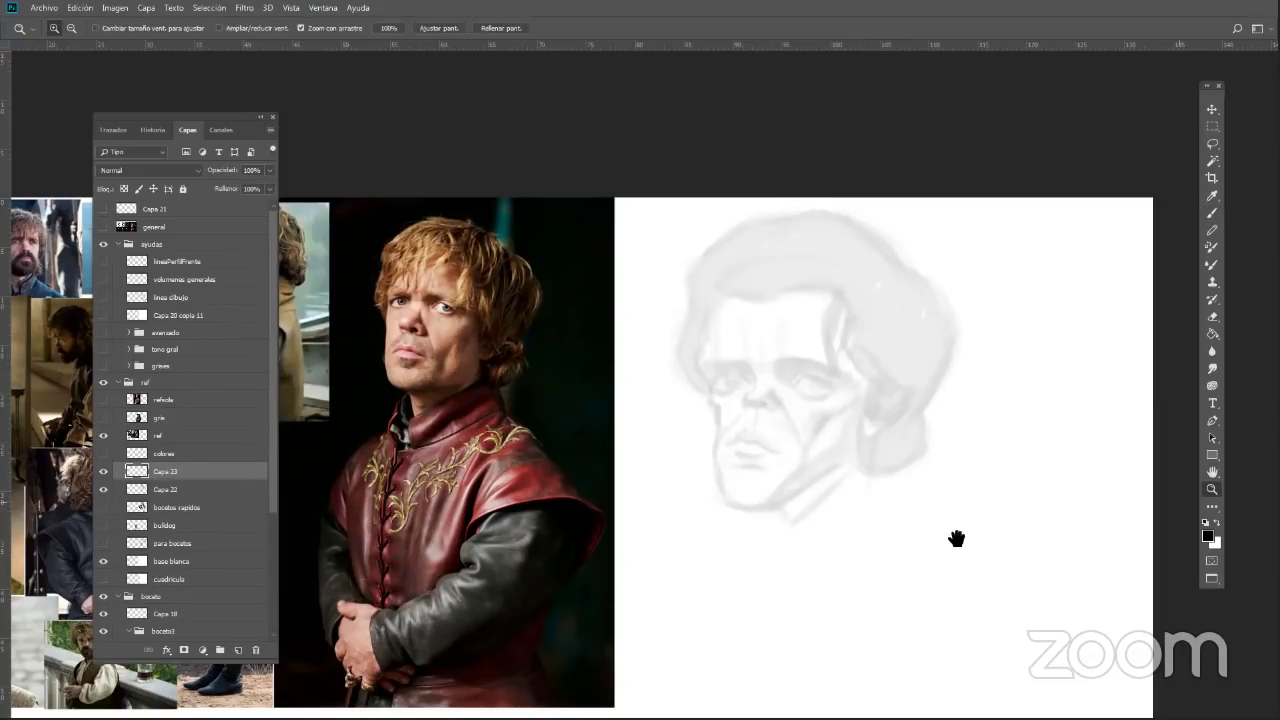
{"action": "left_click_drag", "start_coordinate": [1018, 303], "coordinate": [1055, 305]}
{"action": "left_click_drag", "start_coordinate": [945, 495], "coordinate": [1068, 396]}
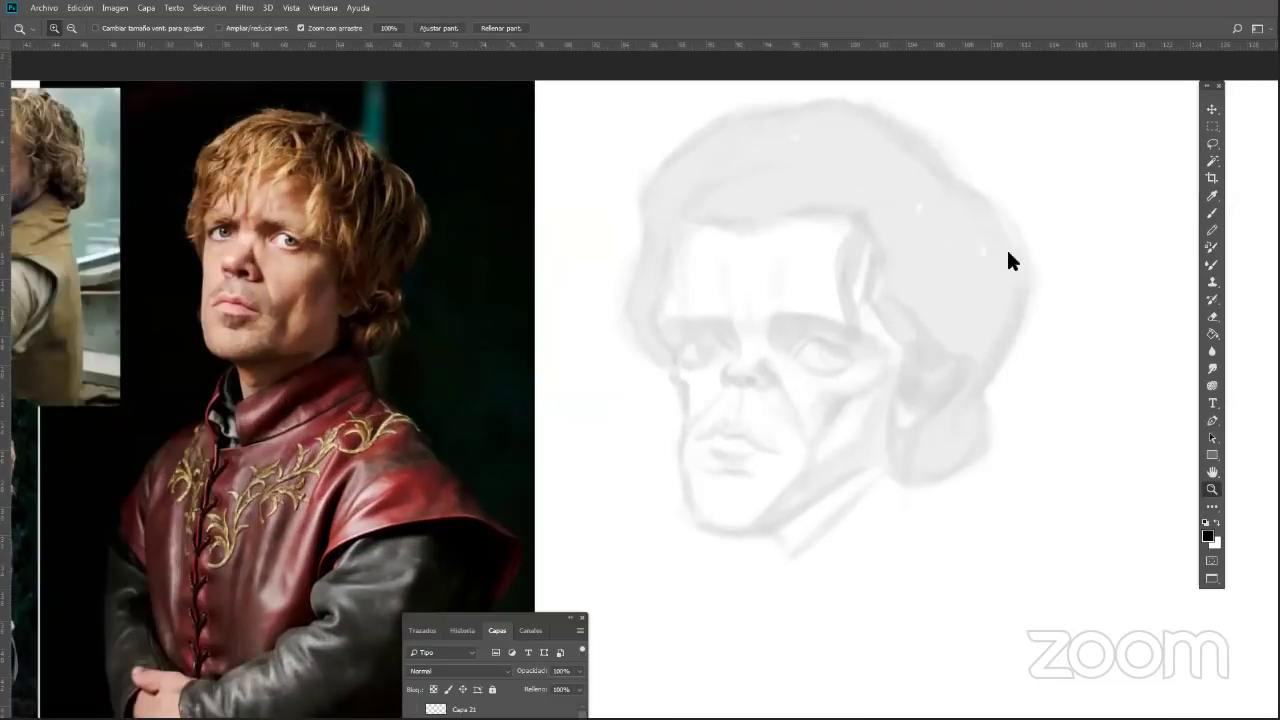
{"action": "key", "text": "b"}
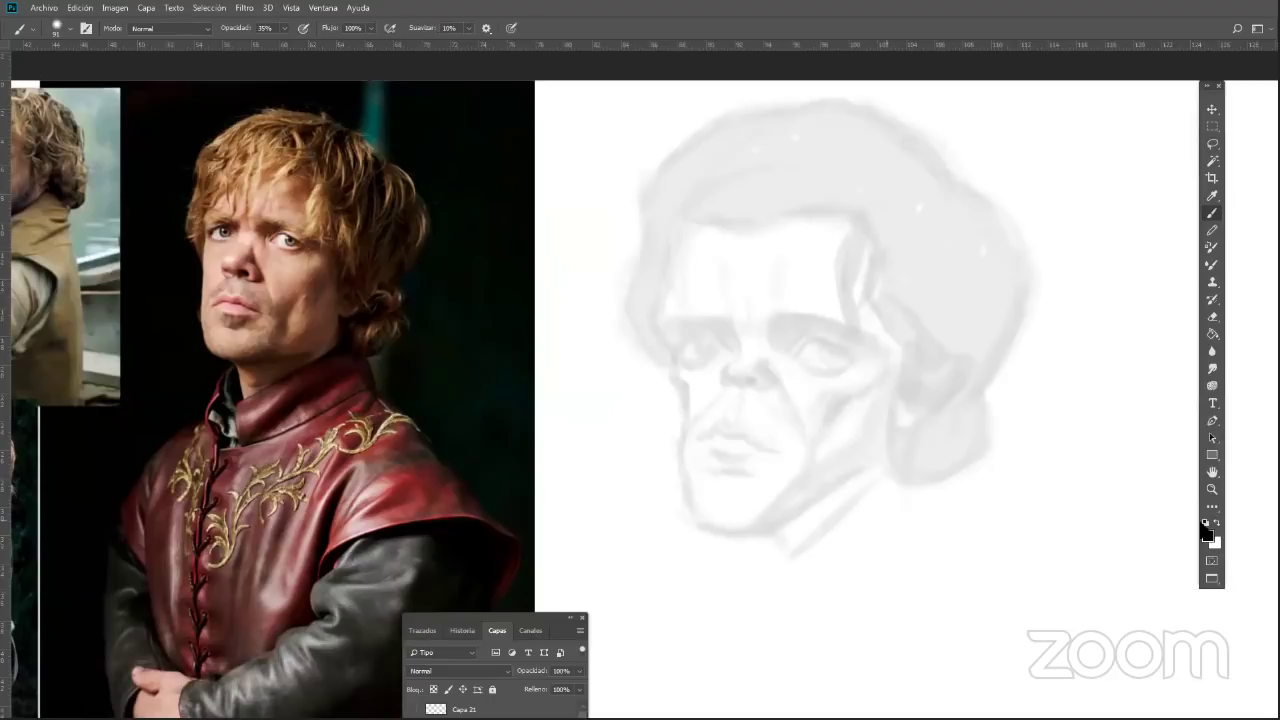
{"action": "right_click", "coordinate": [752, 398]}
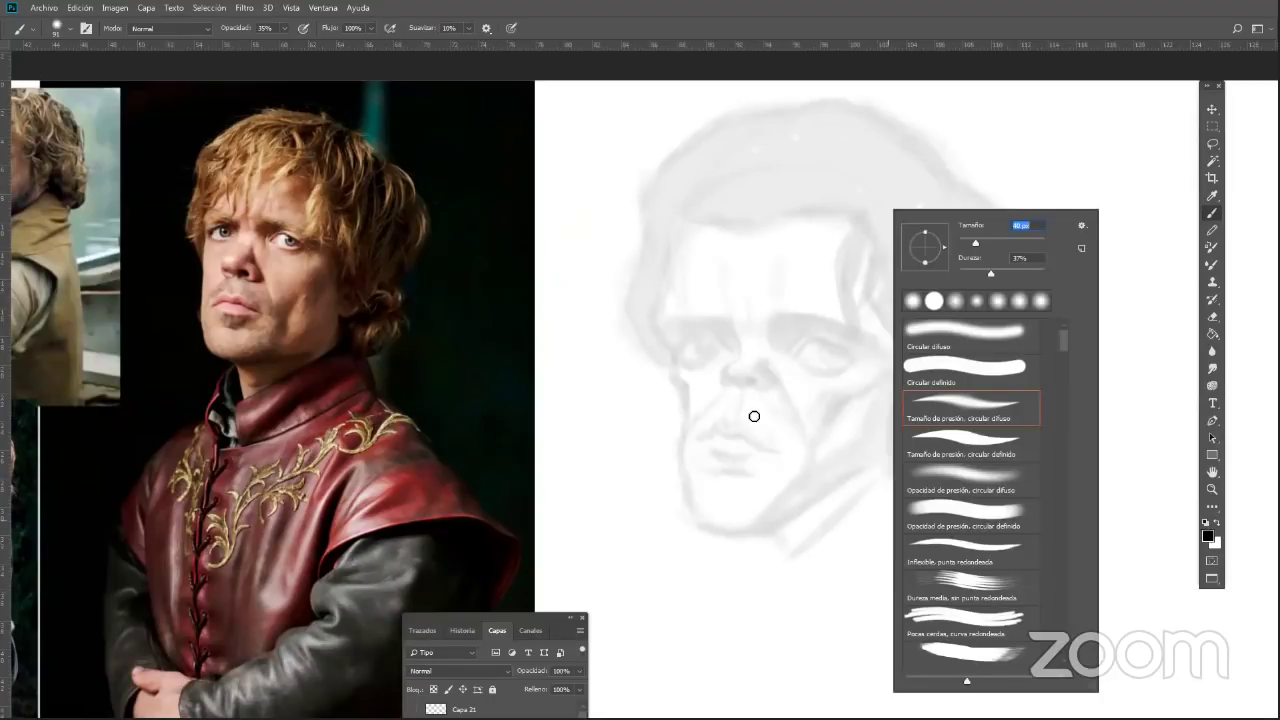
{"action": "left_click", "coordinate": [746, 374]}
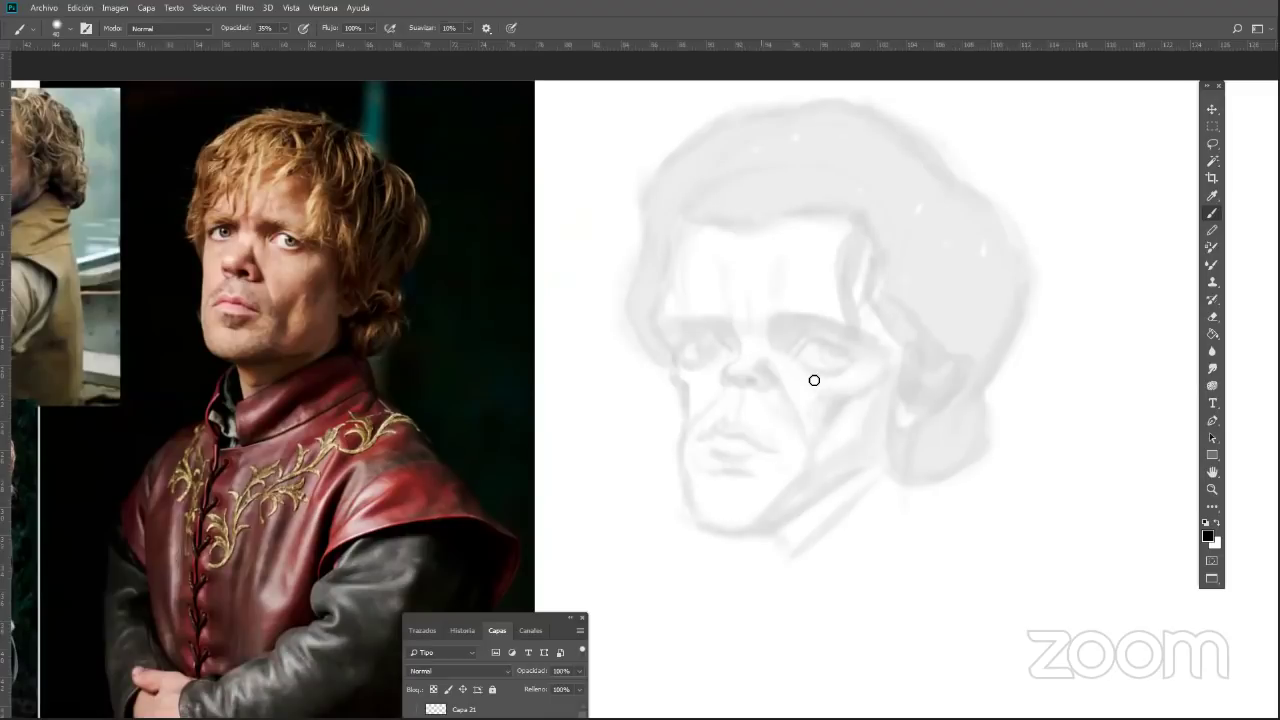
Trace the upper eyelids, the inner brow creases and the lines beside the nose bridge over the faded sketch
{"action": "left_click_drag", "start_coordinate": [800, 364], "coordinate": [813, 369]}
{"action": "left_click_drag", "start_coordinate": [725, 320], "coordinate": [735, 336]}
{"action": "mouse_move", "coordinate": [740, 338]}
{"action": "left_mouse_down"}
{"action": "mouse_move", "coordinate": [739, 352]}
{"action": "mouse_move", "coordinate": [792, 358]}
{"action": "mouse_move", "coordinate": [758, 360]}
{"action": "mouse_move", "coordinate": [786, 356]}
{"action": "mouse_move", "coordinate": [803, 334]}
{"action": "left_mouse_up"}
{"action": "mouse_move", "coordinate": [720, 336]}
{"action": "left_mouse_down"}
{"action": "mouse_move", "coordinate": [728, 350]}
{"action": "mouse_move", "coordinate": [674, 352]}
{"action": "mouse_move", "coordinate": [716, 362]}
{"action": "left_mouse_up"}
{"action": "left_click_drag", "start_coordinate": [806, 341], "coordinate": [850, 348]}
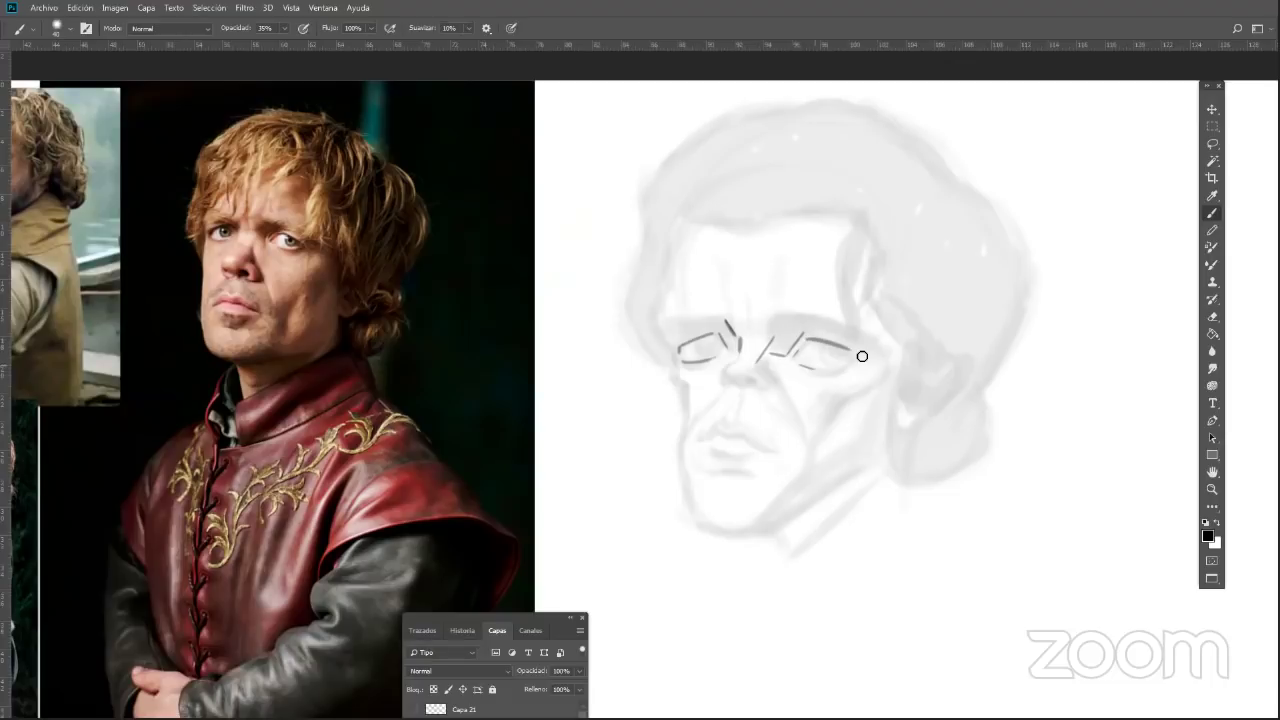
Draw the short face contour beside the far eye and outline the upper and lower lips
{"action": "left_click_drag", "start_coordinate": [673, 344], "coordinate": [680, 380]}
{"action": "left_click_drag", "start_coordinate": [726, 430], "coordinate": [763, 450]}
{"action": "mouse_move", "coordinate": [707, 443]}
{"action": "left_mouse_down"}
{"action": "mouse_move", "coordinate": [739, 429]}
{"action": "mouse_move", "coordinate": [764, 447]}
{"action": "mouse_move", "coordinate": [724, 453]}
{"action": "mouse_move", "coordinate": [746, 462]}
{"action": "left_mouse_up"}
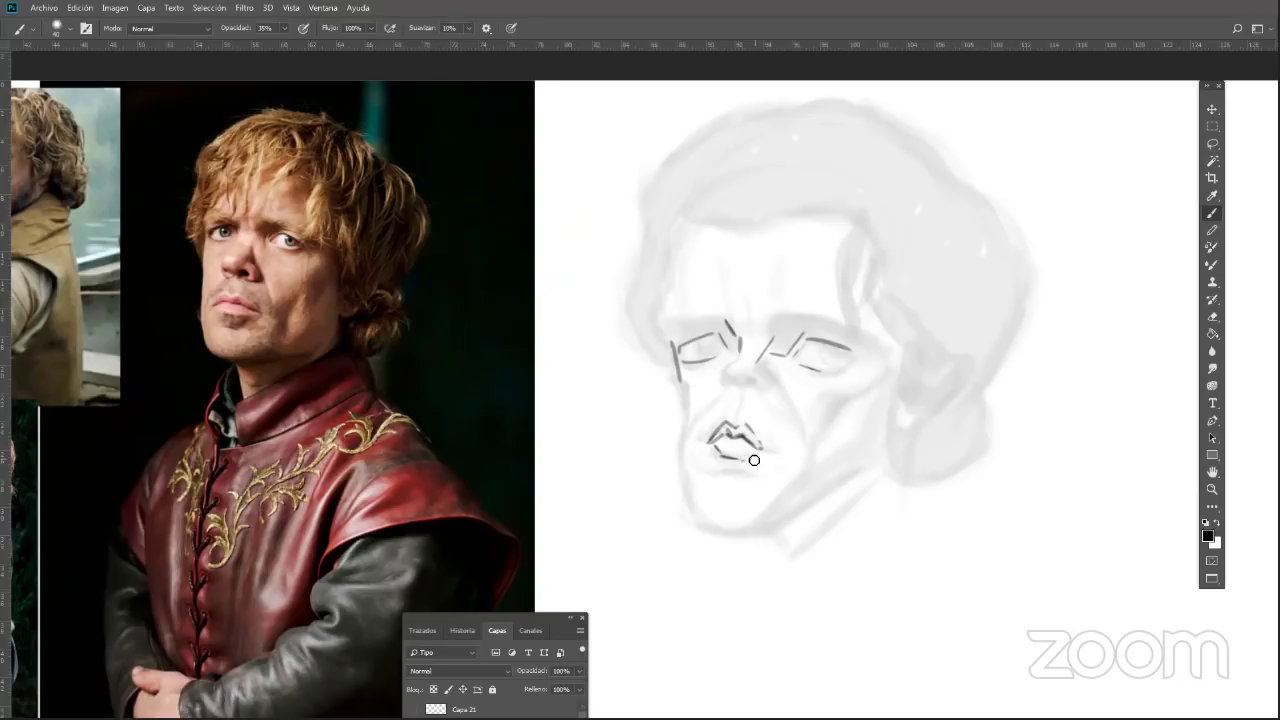
Draw the nose tip and nostrils, the lower eyelids, and the irises of both eyes
{"action": "left_click_drag", "start_coordinate": [726, 376], "coordinate": [739, 386]}
{"action": "left_click_drag", "start_coordinate": [758, 391], "coordinate": [771, 384]}
{"action": "left_click_drag", "start_coordinate": [724, 368], "coordinate": [740, 358]}
{"action": "left_click_drag", "start_coordinate": [822, 366], "coordinate": [850, 352]}
{"action": "mouse_move", "coordinate": [816, 374]}
{"action": "left_mouse_down"}
{"action": "mouse_move", "coordinate": [850, 364]}
{"action": "mouse_move", "coordinate": [822, 356]}
{"action": "mouse_move", "coordinate": [848, 356]}
{"action": "left_mouse_up"}
{"action": "mouse_move", "coordinate": [684, 344]}
{"action": "left_mouse_down"}
{"action": "mouse_move", "coordinate": [722, 348]}
{"action": "mouse_move", "coordinate": [702, 360]}
{"action": "mouse_move", "coordinate": [738, 414]}
{"action": "mouse_move", "coordinate": [704, 346]}
{"action": "left_mouse_up"}
{"action": "left_click_drag", "start_coordinate": [836, 358], "coordinate": [832, 351]}
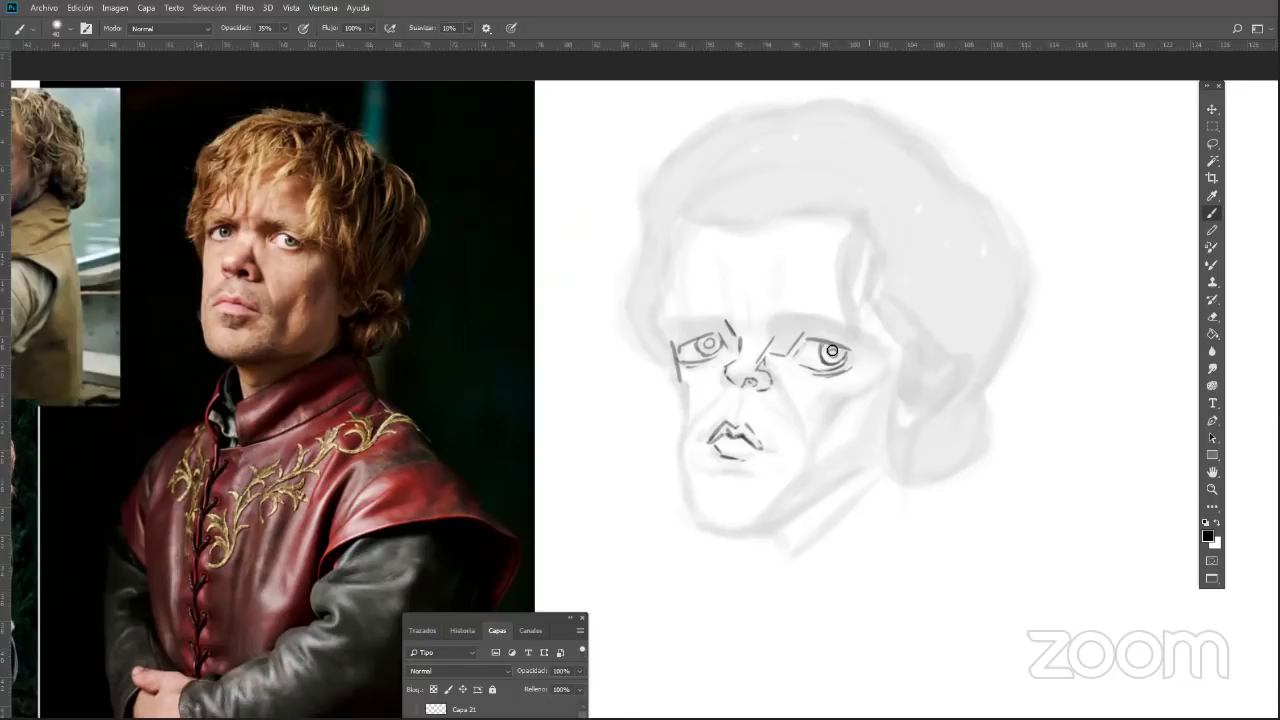
Refine the mouth, add eyelid creases above both eyes, and draw the near eyebrow
{"action": "mouse_move", "coordinate": [762, 450]}
{"action": "left_mouse_down"}
{"action": "mouse_move", "coordinate": [716, 458]}
{"action": "mouse_move", "coordinate": [732, 476]}
{"action": "mouse_move", "coordinate": [720, 476]}
{"action": "mouse_move", "coordinate": [750, 484]}
{"action": "mouse_move", "coordinate": [708, 458]}
{"action": "mouse_move", "coordinate": [780, 432]}
{"action": "mouse_move", "coordinate": [749, 430]}
{"action": "left_mouse_up"}
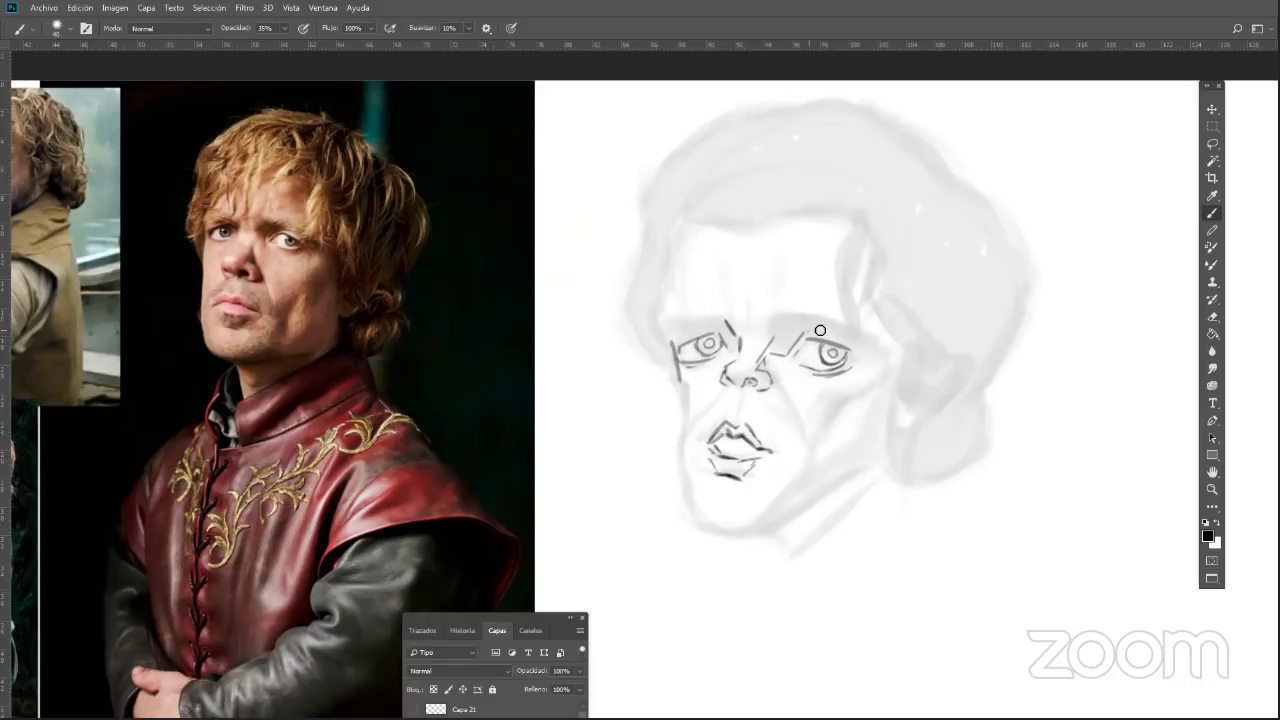
{"action": "left_click_drag", "start_coordinate": [803, 334], "coordinate": [852, 344]}
{"action": "left_click_drag", "start_coordinate": [673, 349], "coordinate": [717, 331]}
{"action": "mouse_move", "coordinate": [809, 323]}
{"action": "left_mouse_down"}
{"action": "mouse_move", "coordinate": [772, 326]}
{"action": "mouse_move", "coordinate": [834, 330]}
{"action": "left_mouse_up"}
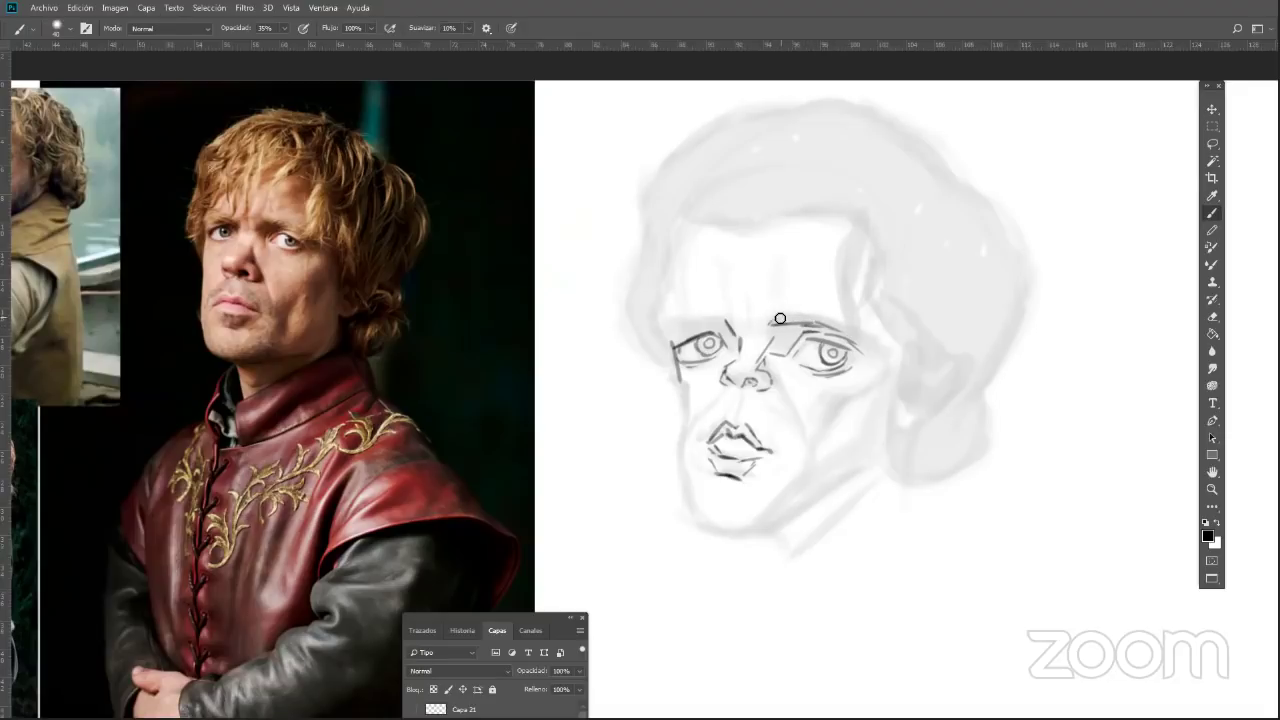
{"action": "left_click_drag", "start_coordinate": [773, 318], "coordinate": [860, 322]}
Draw the philtrum, the folds from the nose around the mouth, and the curve of the chin
{"action": "left_click_drag", "start_coordinate": [728, 418], "coordinate": [738, 422]}
{"action": "left_click_drag", "start_coordinate": [788, 402], "coordinate": [771, 372]}
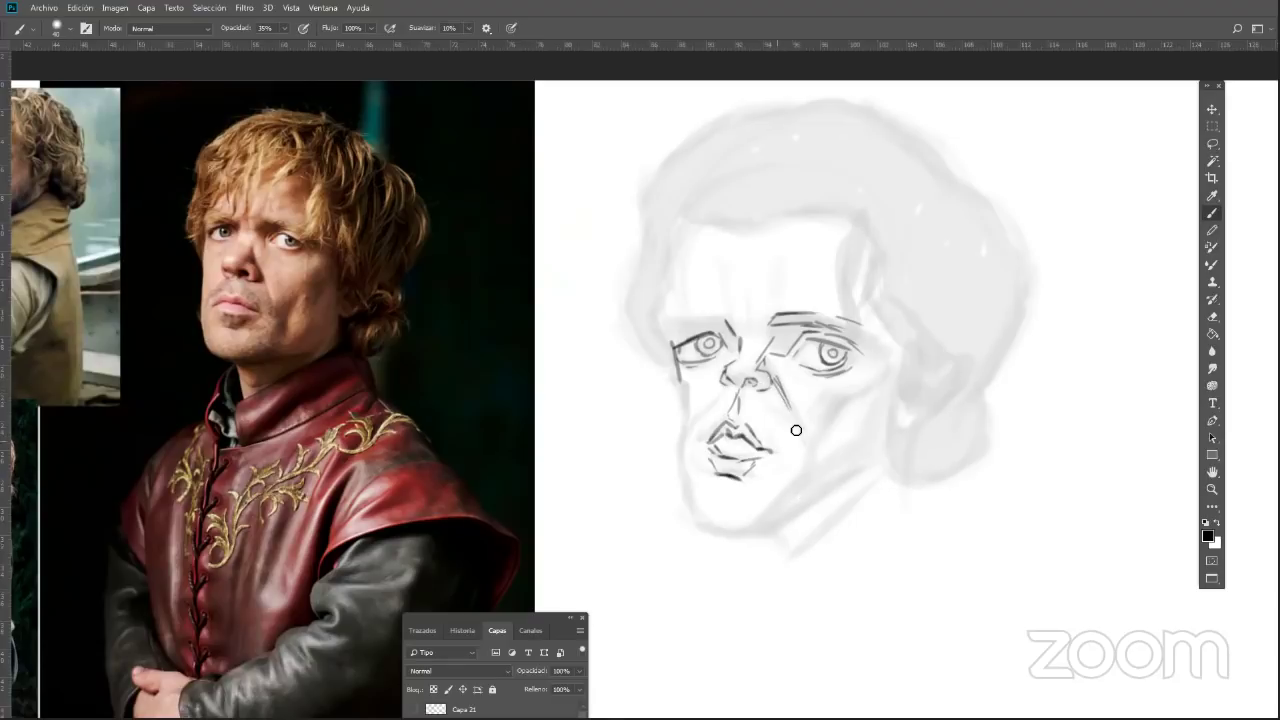
{"action": "left_click_drag", "start_coordinate": [795, 416], "coordinate": [801, 458]}
{"action": "left_click_drag", "start_coordinate": [693, 420], "coordinate": [692, 452]}
{"action": "left_click_drag", "start_coordinate": [724, 387], "coordinate": [702, 421]}
{"action": "mouse_move", "coordinate": [696, 488]}
{"action": "left_mouse_down"}
{"action": "mouse_move", "coordinate": [708, 534]}
{"action": "mouse_move", "coordinate": [694, 512]}
{"action": "mouse_move", "coordinate": [736, 538]}
{"action": "mouse_move", "coordinate": [720, 532]}
{"action": "mouse_move", "coordinate": [756, 536]}
{"action": "mouse_move", "coordinate": [712, 526]}
{"action": "mouse_move", "coordinate": [770, 532]}
{"action": "mouse_move", "coordinate": [730, 532]}
{"action": "mouse_move", "coordinate": [790, 518]}
{"action": "mouse_move", "coordinate": [768, 530]}
{"action": "mouse_move", "coordinate": [820, 494]}
{"action": "mouse_move", "coordinate": [752, 530]}
{"action": "mouse_move", "coordinate": [843, 486]}
{"action": "left_mouse_up"}
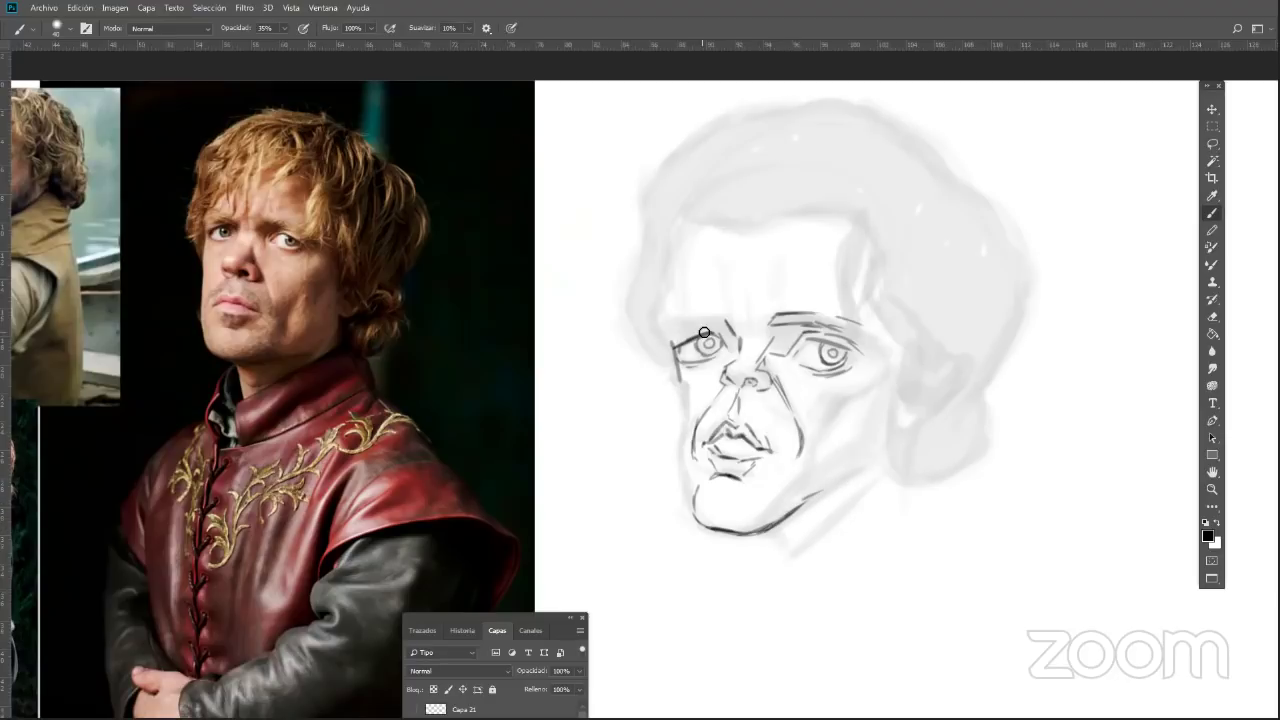
Draw the far eyebrow, the far face contour, the jawline up to the ear, and the cheekbone crease
{"action": "mouse_move", "coordinate": [661, 331]}
{"action": "left_mouse_down"}
{"action": "mouse_move", "coordinate": [666, 336]}
{"action": "mouse_move", "coordinate": [660, 322]}
{"action": "mouse_move", "coordinate": [730, 326]}
{"action": "left_mouse_up"}
{"action": "mouse_move", "coordinate": [649, 323]}
{"action": "left_mouse_down"}
{"action": "mouse_move", "coordinate": [687, 393]}
{"action": "mouse_move", "coordinate": [686, 488]}
{"action": "left_mouse_up"}
{"action": "left_click_drag", "start_coordinate": [796, 507], "coordinate": [866, 475]}
{"action": "mouse_move", "coordinate": [894, 367]}
{"action": "left_mouse_down"}
{"action": "mouse_move", "coordinate": [882, 444]}
{"action": "mouse_move", "coordinate": [862, 474]}
{"action": "left_mouse_up"}
{"action": "left_click_drag", "start_coordinate": [886, 405], "coordinate": [876, 462]}
{"action": "mouse_move", "coordinate": [830, 416]}
{"action": "left_mouse_down"}
{"action": "mouse_move", "coordinate": [892, 378]}
{"action": "mouse_move", "coordinate": [838, 405]}
{"action": "left_mouse_up"}
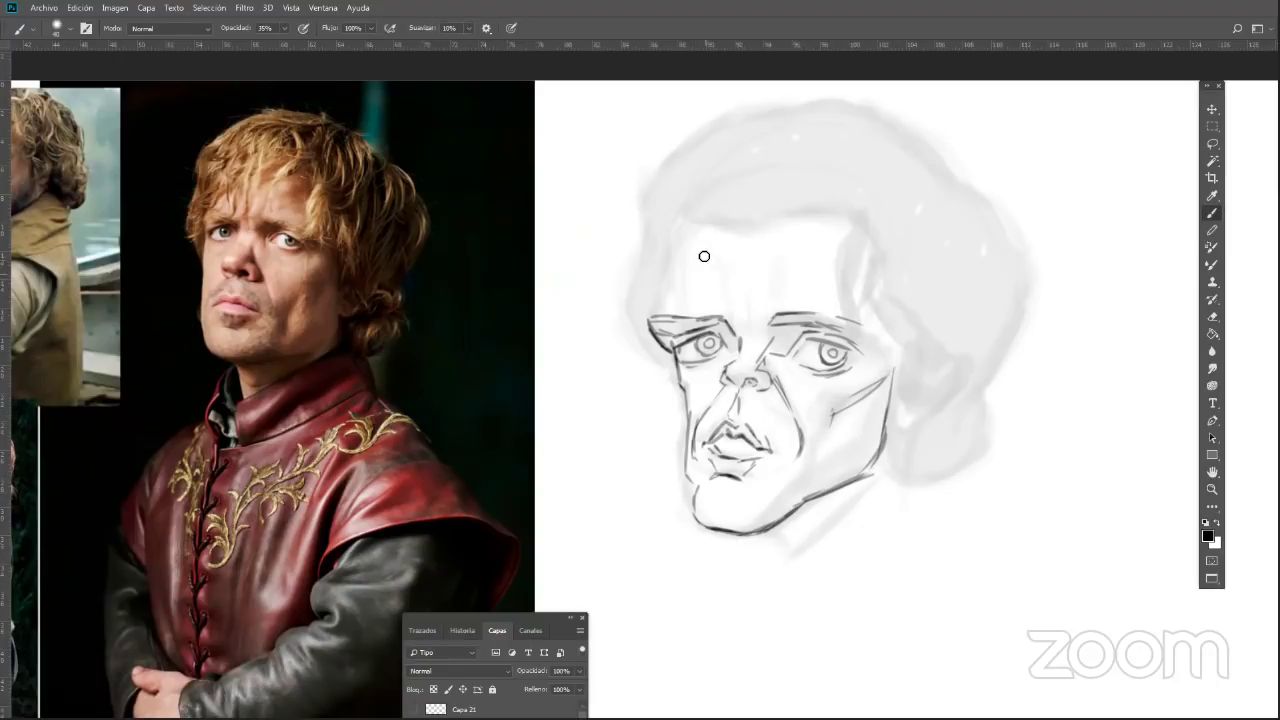
Draw the far edge of the forehead up to the hairline and the vertical crease above the nose
{"action": "left_click_drag", "start_coordinate": [676, 262], "coordinate": [650, 322]}
{"action": "left_click_drag", "start_coordinate": [680, 218], "coordinate": [674, 308]}
{"action": "left_click_drag", "start_coordinate": [754, 257], "coordinate": [753, 328]}
Turn off pen-pressure control of the brush size in Shape Dynamics and draw a test stroke below the chin
{"action": "left_click", "coordinate": [60, 30]}
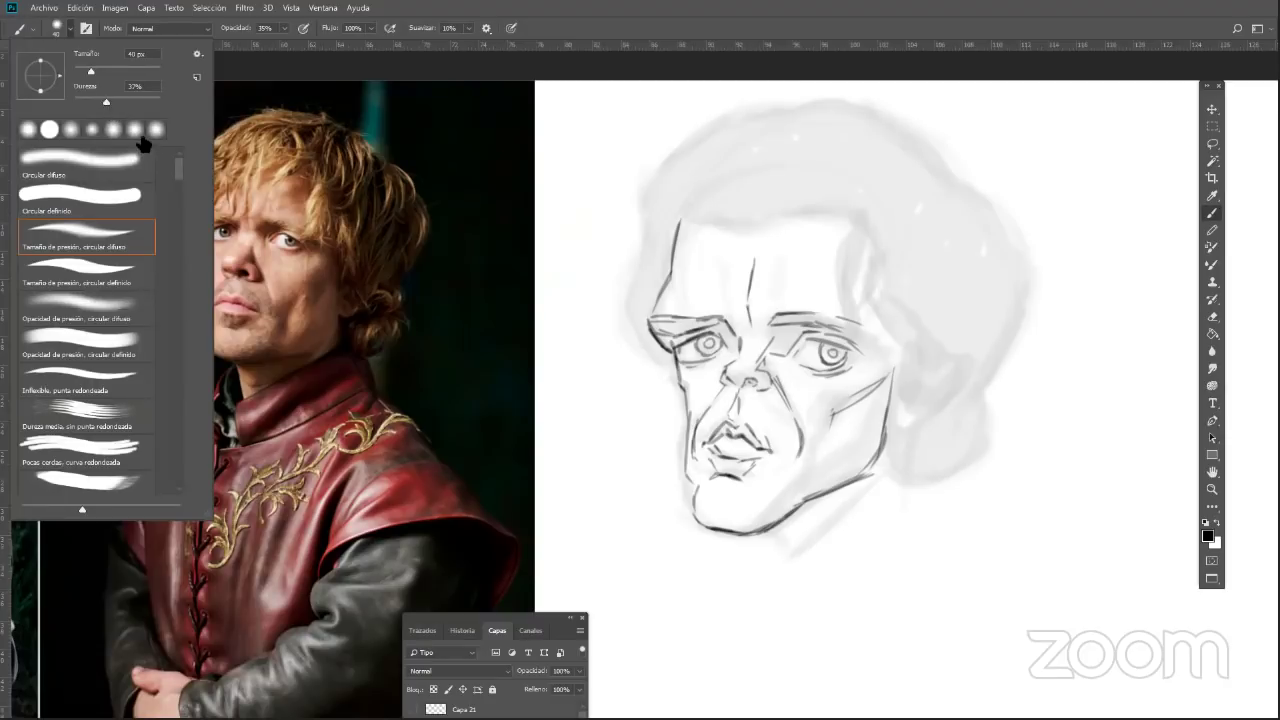
{"action": "left_click", "coordinate": [86, 30]}
{"action": "left_click_drag", "start_coordinate": [310, 234], "coordinate": [566, 159]}
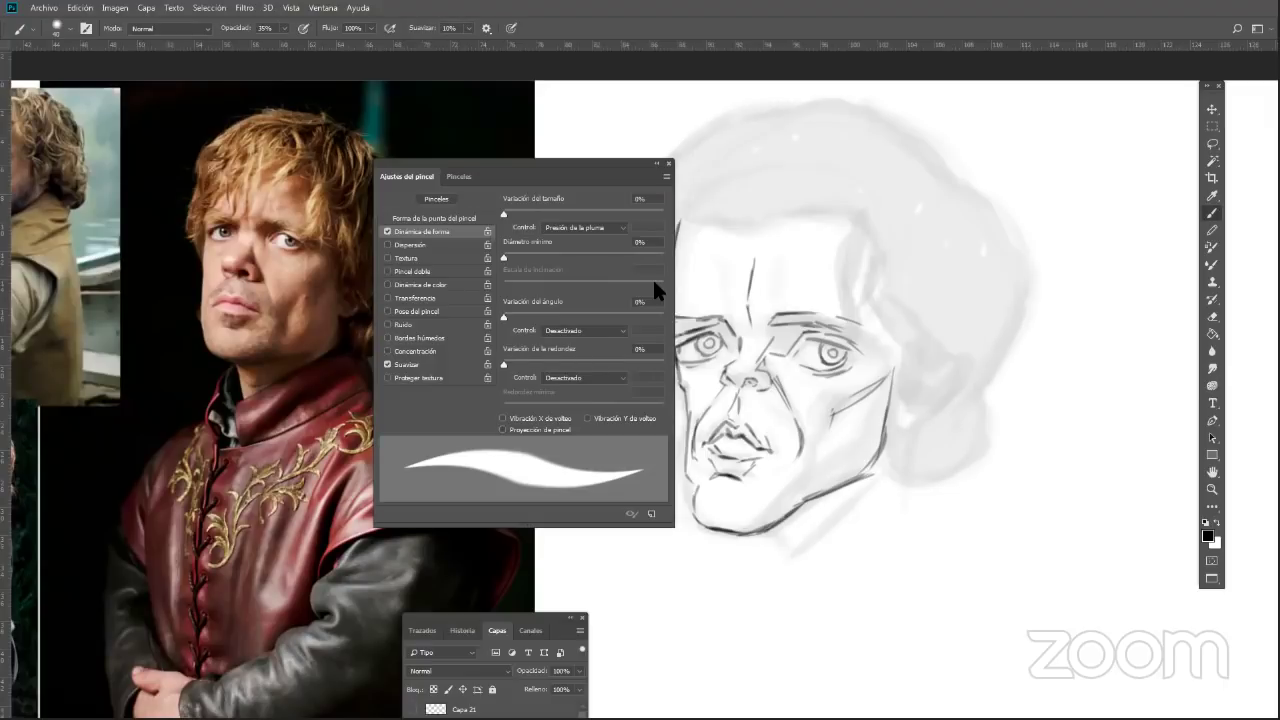
{"action": "left_click", "coordinate": [622, 229]}
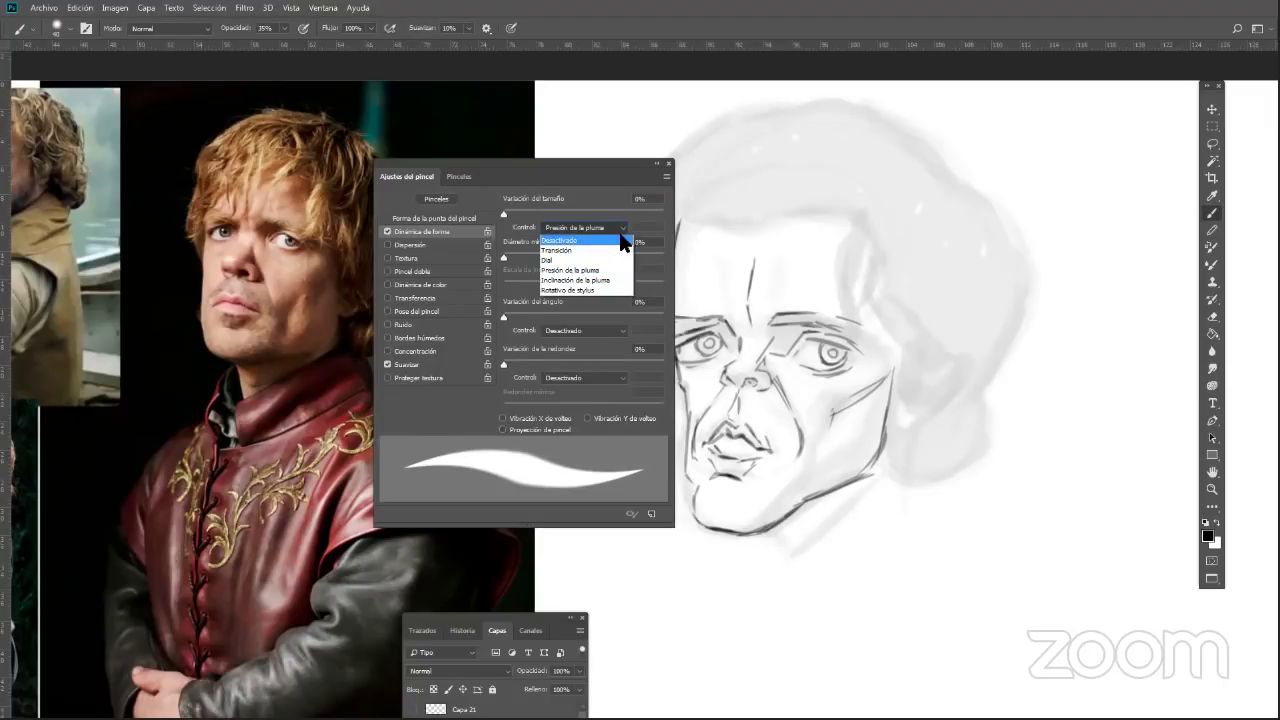
{"action": "left_click", "coordinate": [610, 239]}
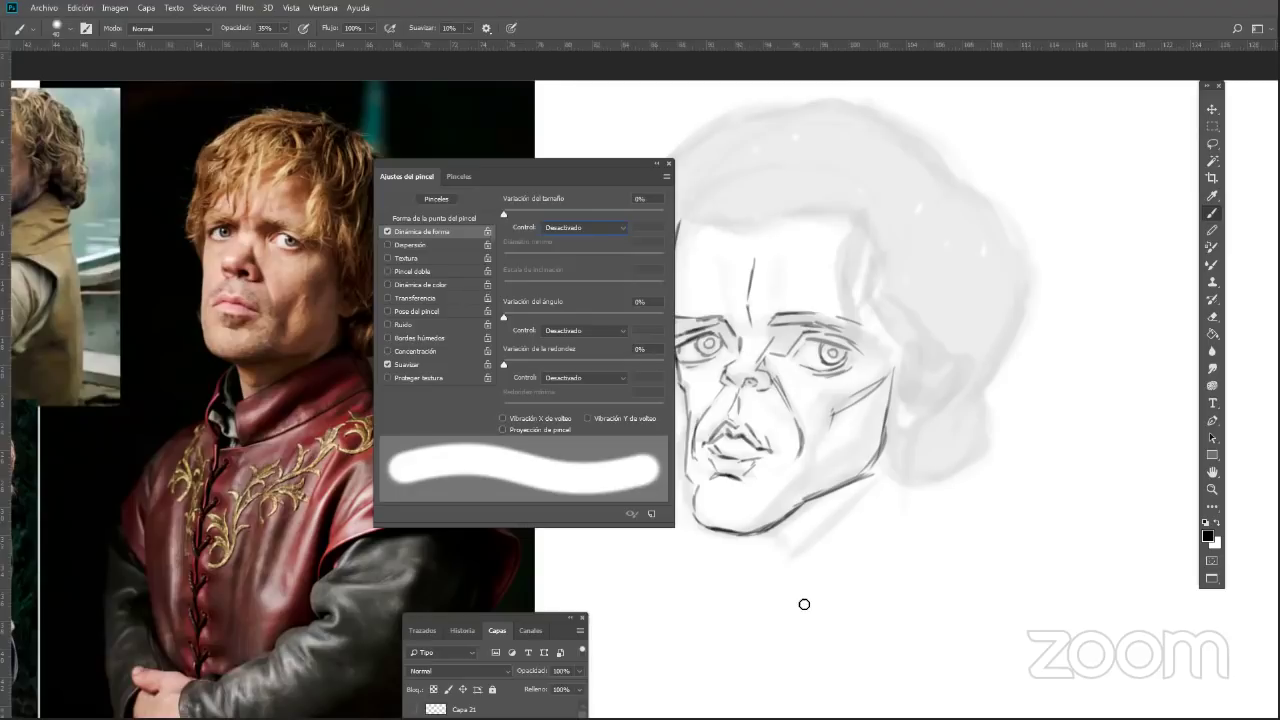
{"action": "left_click_drag", "start_coordinate": [770, 601], "coordinate": [1093, 555]}
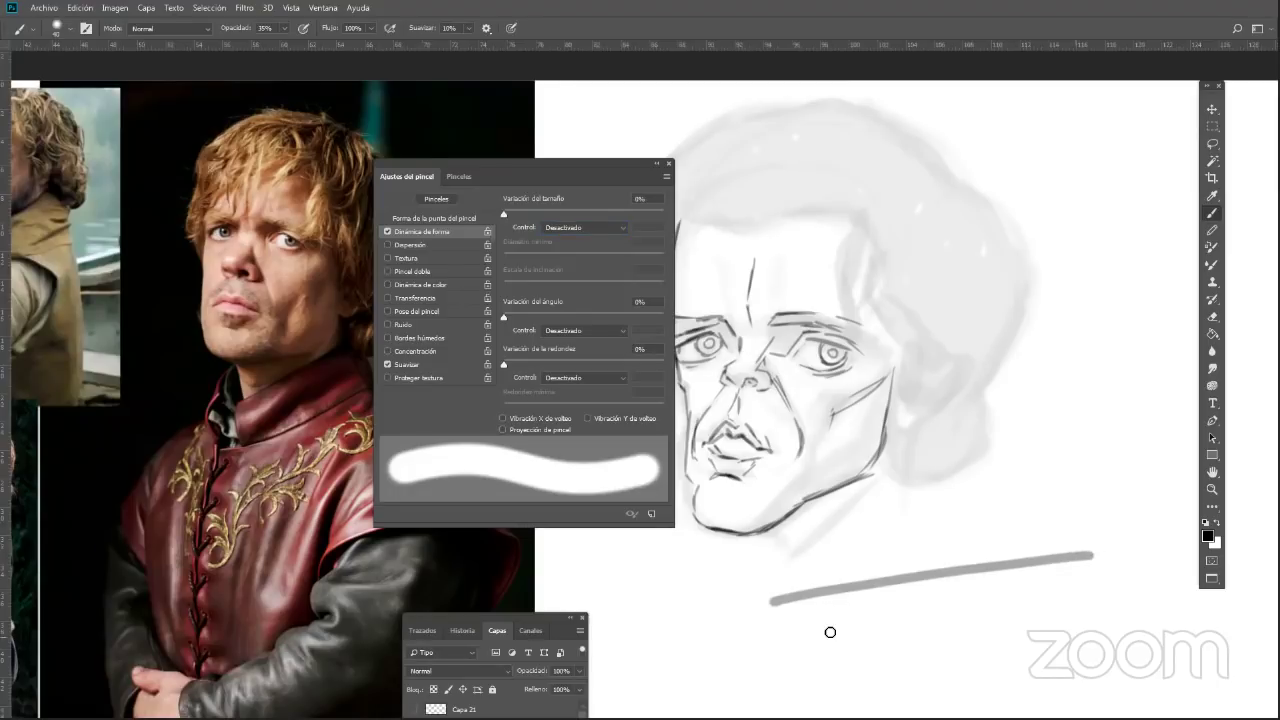
Draw a second uniform-width test stroke below the chin and undo the test strokes
{"action": "left_click_drag", "start_coordinate": [773, 638], "coordinate": [1057, 617]}
{"action": "key", "text": "ctrl+z"}
{"action": "key", "text": "ctrl+shift+z"}
{"action": "key", "text": "ctrl+z"}
{"action": "key", "text": "ctrl+z"}
Set the brush size control back to pen pressure, undo a trial stroke below the chin, and close the brush settings
{"action": "left_click", "coordinate": [613, 228]}
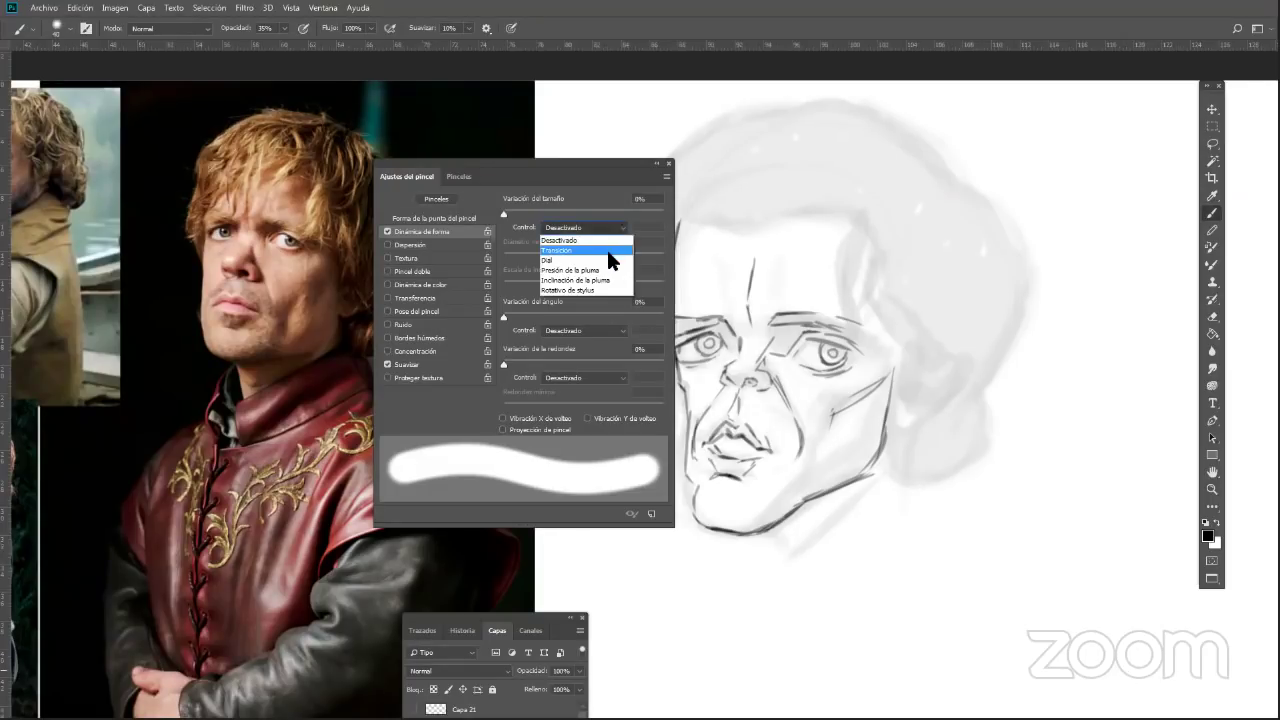
{"action": "left_click", "coordinate": [607, 255]}
{"action": "mouse_move", "coordinate": [779, 625]}
{"action": "left_mouse_down"}
{"action": "mouse_move", "coordinate": [923, 535]}
{"action": "mouse_move", "coordinate": [1008, 541]}
{"action": "mouse_move", "coordinate": [1176, 608]}
{"action": "mouse_move", "coordinate": [871, 592]}
{"action": "mouse_move", "coordinate": [813, 633]}
{"action": "left_mouse_up"}
{"action": "key", "text": "ctrl+z"}
{"action": "key", "text": "ctrl+z"}
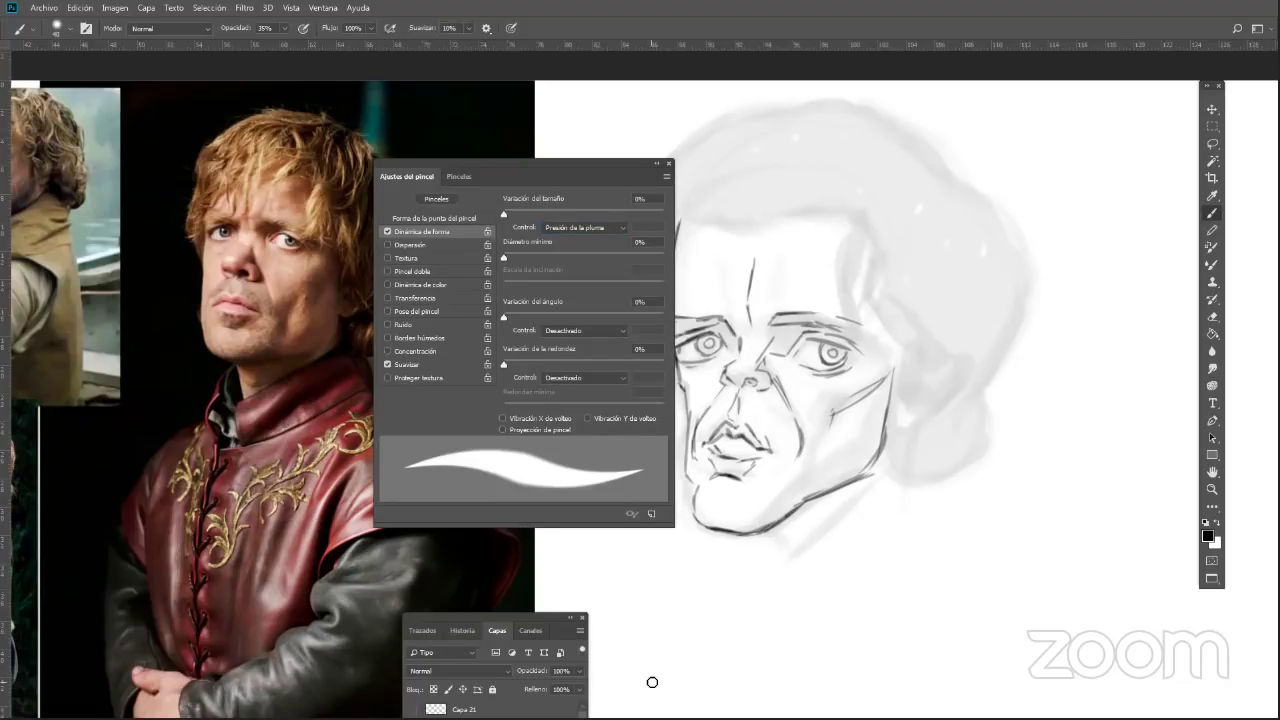
{"action": "left_click", "coordinate": [669, 162]}
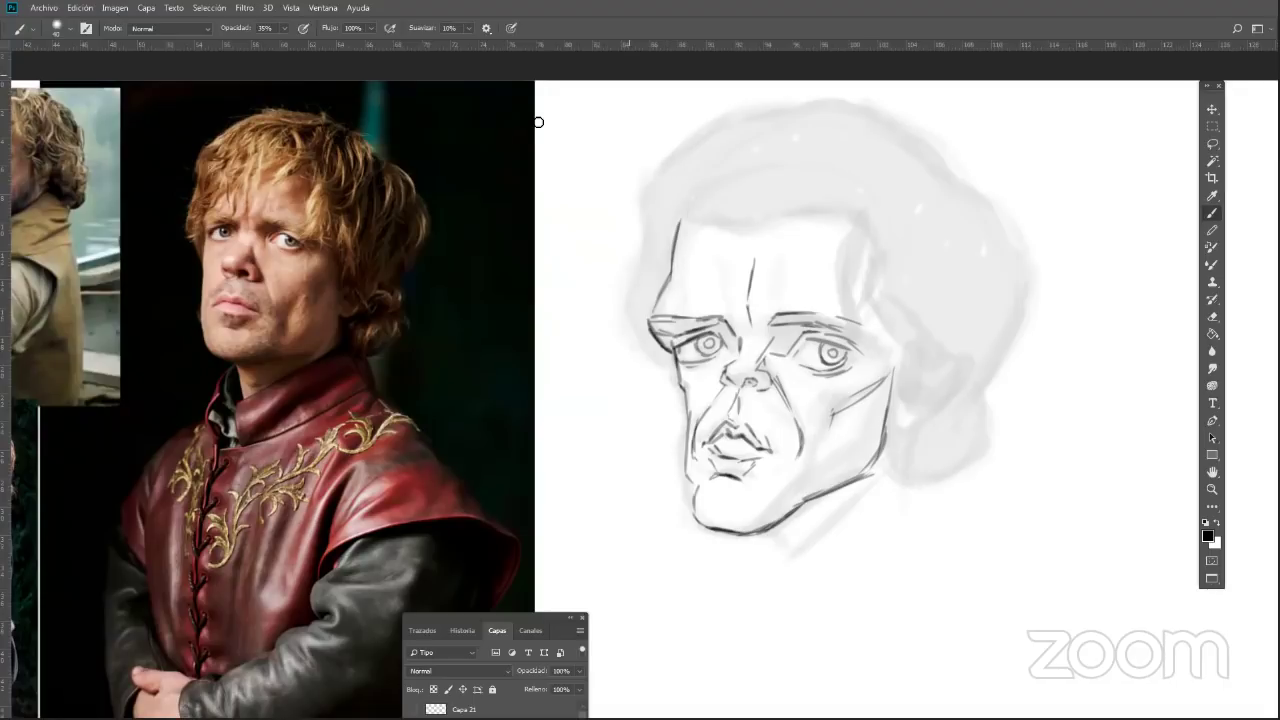
Raise the brush opacity to 75% and undo a trial stroke below the head
{"action": "left_click", "coordinate": [285, 28]}
{"action": "left_click_drag", "start_coordinate": [285, 44], "coordinate": [309, 44]}
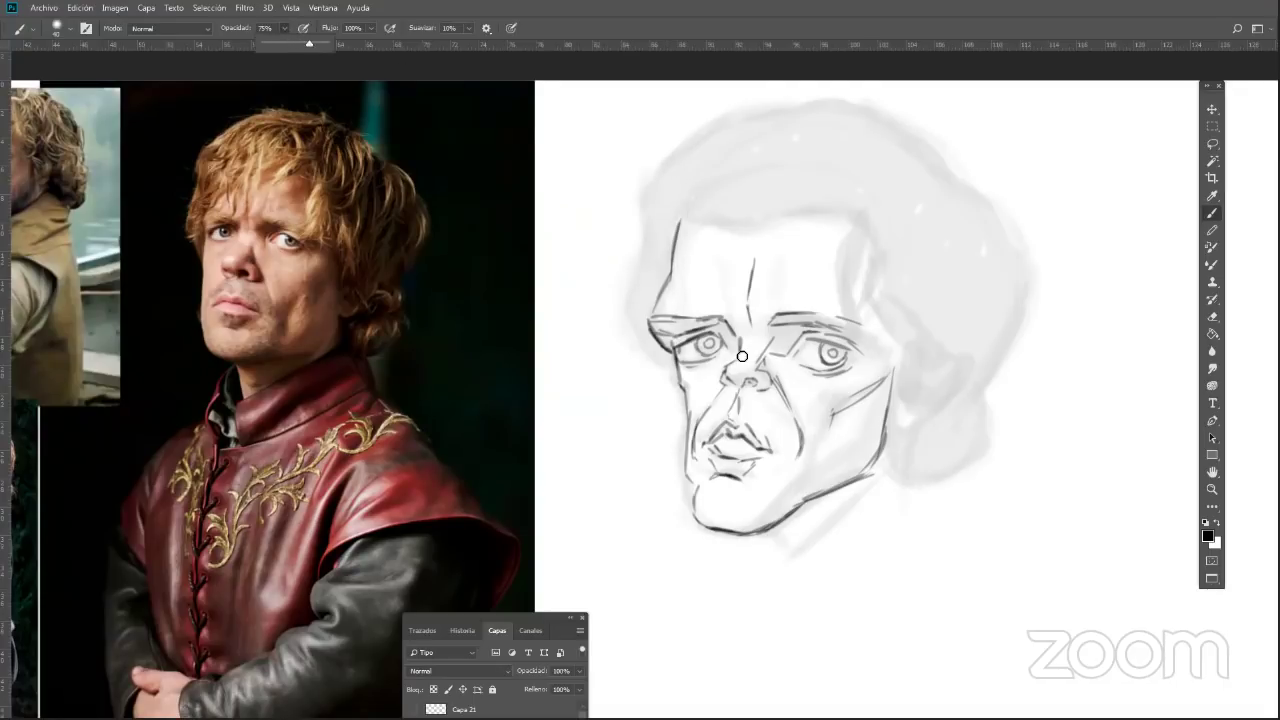
{"action": "left_click_drag", "start_coordinate": [1034, 551], "coordinate": [814, 626]}
{"action": "key", "text": "ctrl+z"}
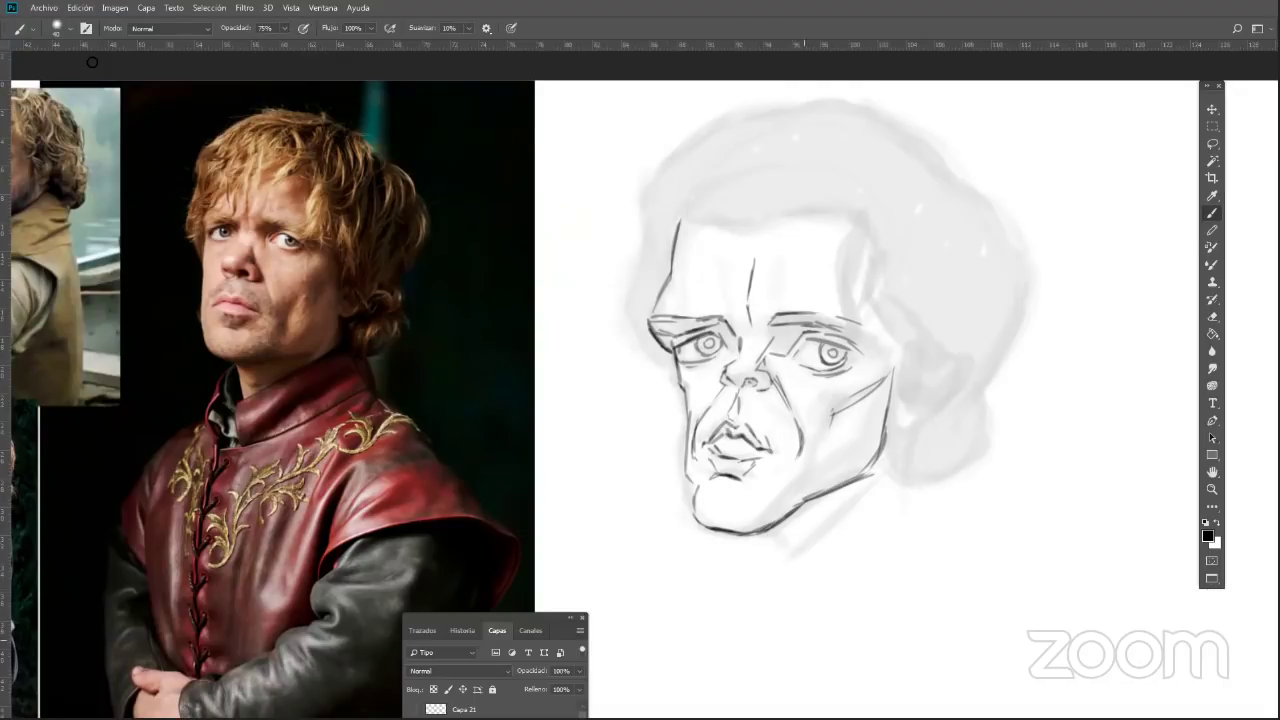
Choose the textured brush Aufgenommener Pinsel 1 1 from the presets and enlarge its tip
{"action": "left_click", "coordinate": [60, 29]}
{"action": "scroll", "coordinate": [176, 165], "scroll_direction": "down", "scroll_amount": 5}
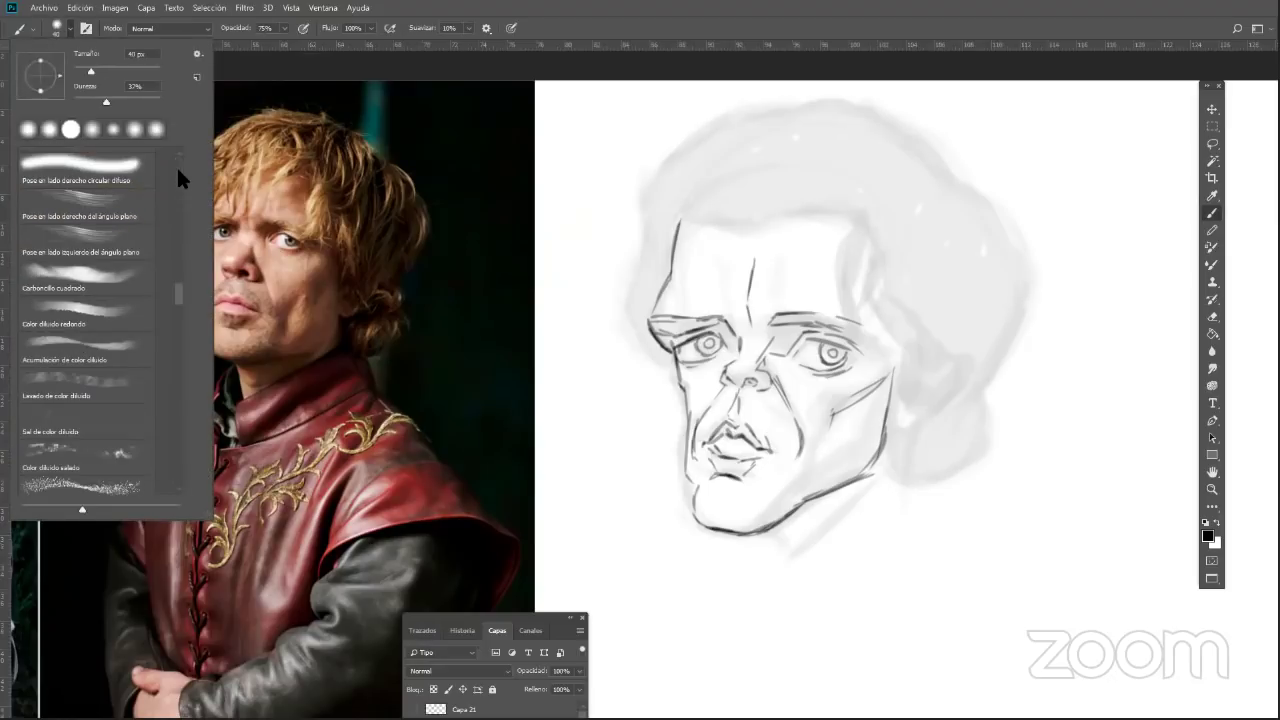
{"action": "scroll", "coordinate": [175, 440], "scroll_direction": "down", "scroll_amount": 10}
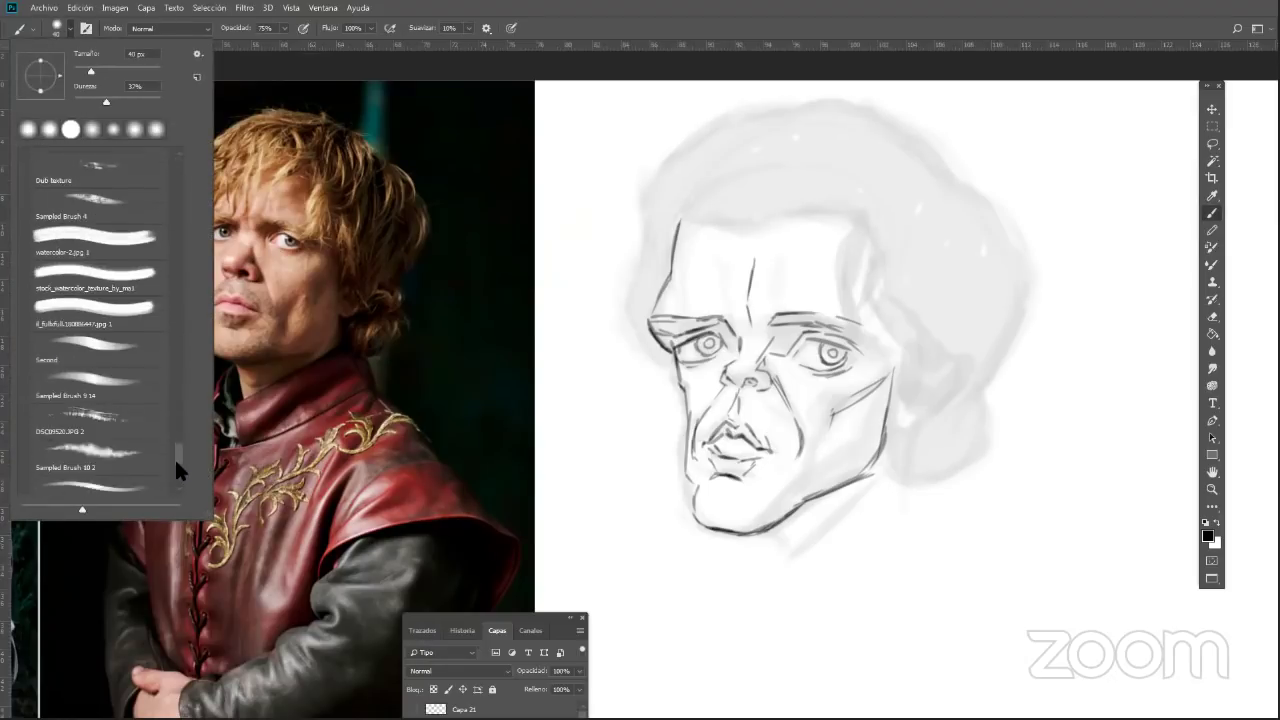
{"action": "left_click", "coordinate": [166, 424]}
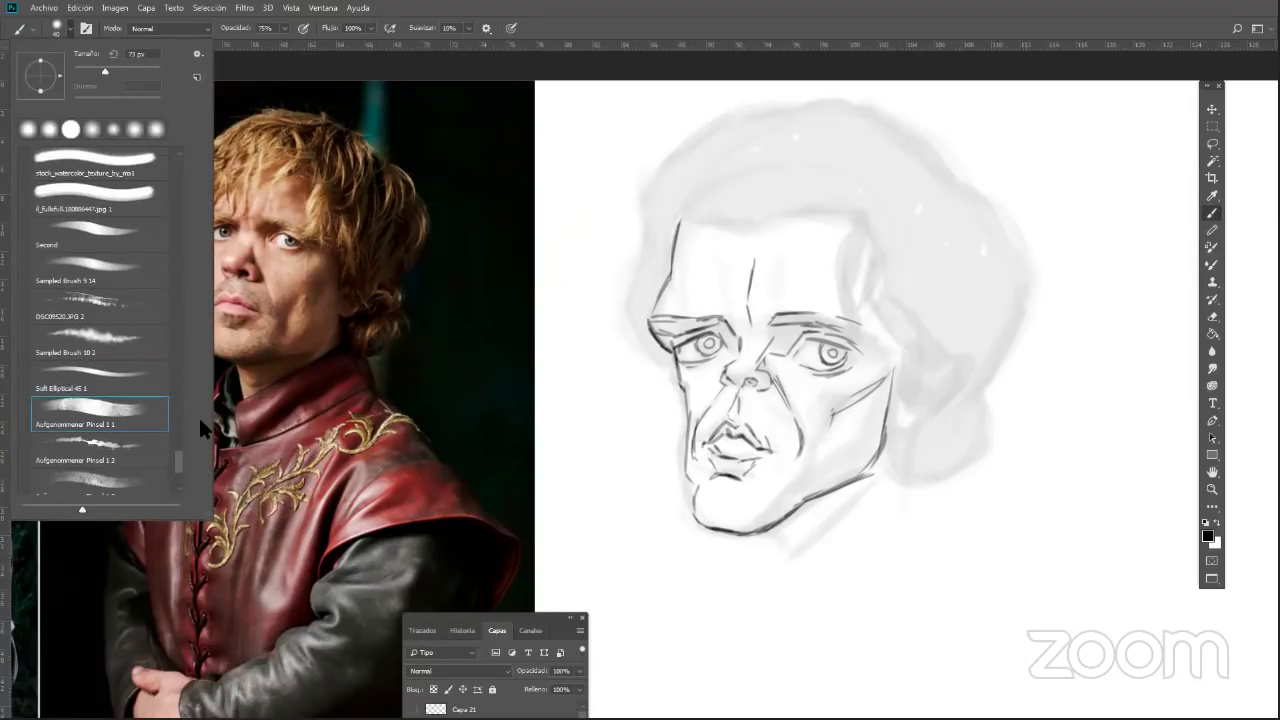
{"action": "right_click", "coordinate": [840, 575]}
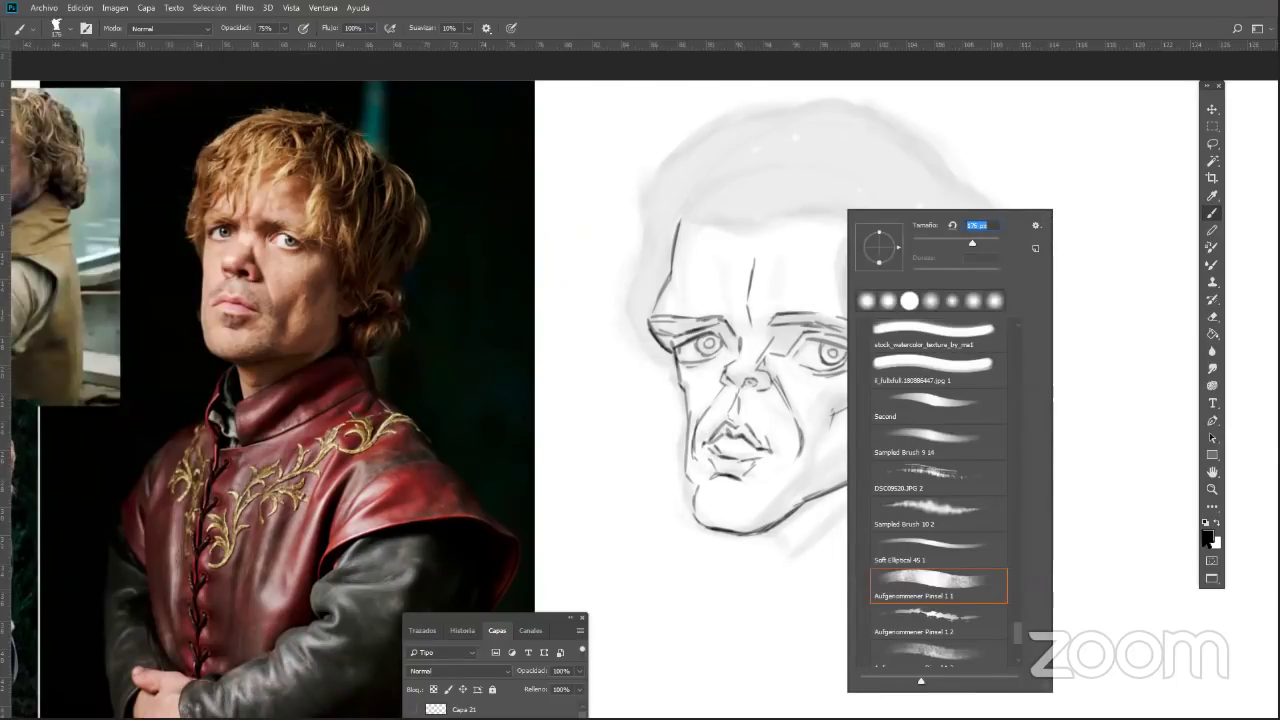
Set the foreground color to the skin brown #94694F
{"action": "left_click", "coordinate": [638, 315]}
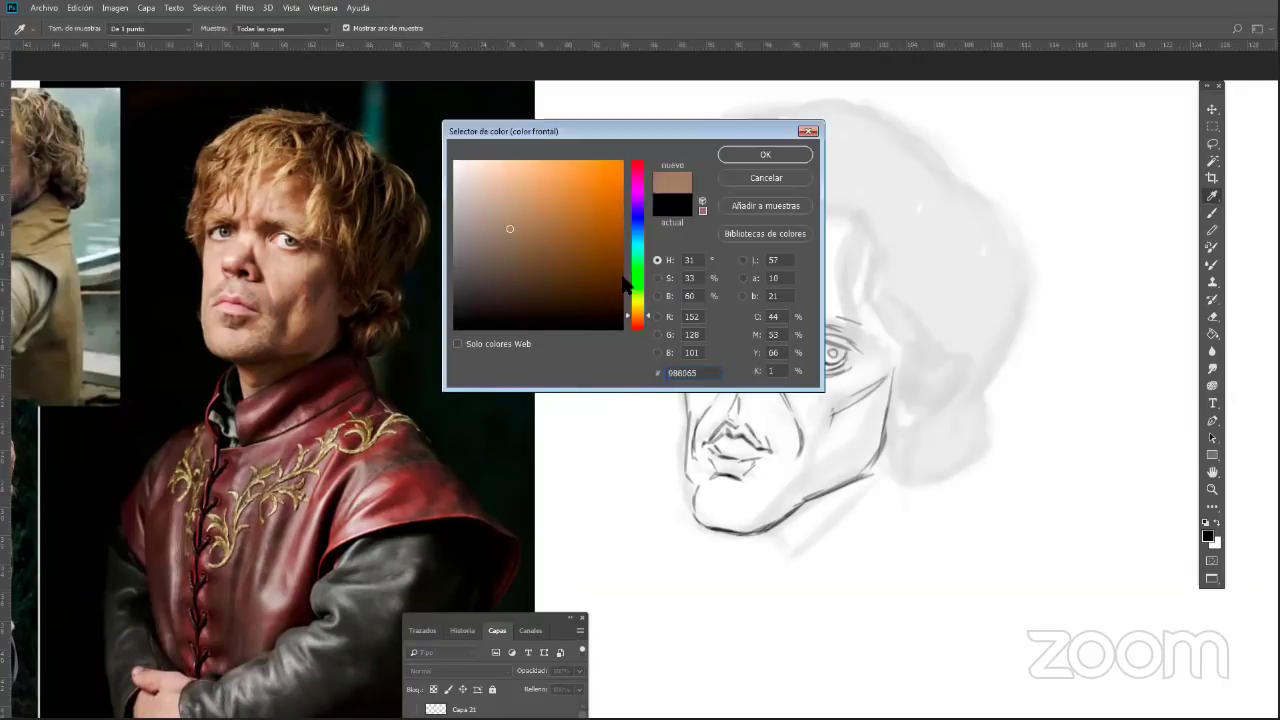
{"action": "left_click", "coordinate": [532, 231]}
{"action": "left_click", "coordinate": [637, 314]}
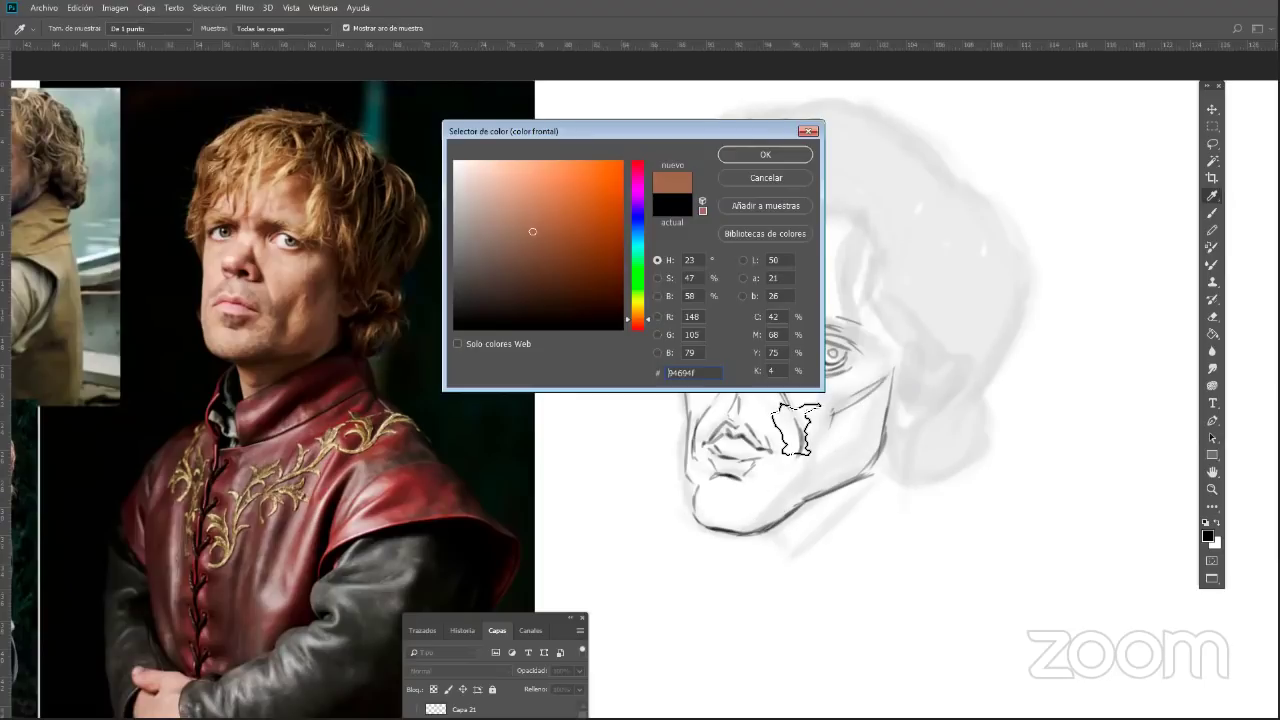
{"action": "key", "text": "Return"}
Paint broad brown textured strokes over the cheek, jaw and neck as a demonstration, and undo them
{"action": "key", "text": "b"}
{"action": "mouse_move", "coordinate": [860, 395]}
{"action": "left_mouse_down"}
{"action": "mouse_move", "coordinate": [770, 440]}
{"action": "mouse_move", "coordinate": [814, 614]}
{"action": "mouse_move", "coordinate": [845, 545]}
{"action": "mouse_move", "coordinate": [830, 515]}
{"action": "mouse_move", "coordinate": [866, 514]}
{"action": "mouse_move", "coordinate": [814, 523]}
{"action": "mouse_move", "coordinate": [811, 510]}
{"action": "left_mouse_up"}
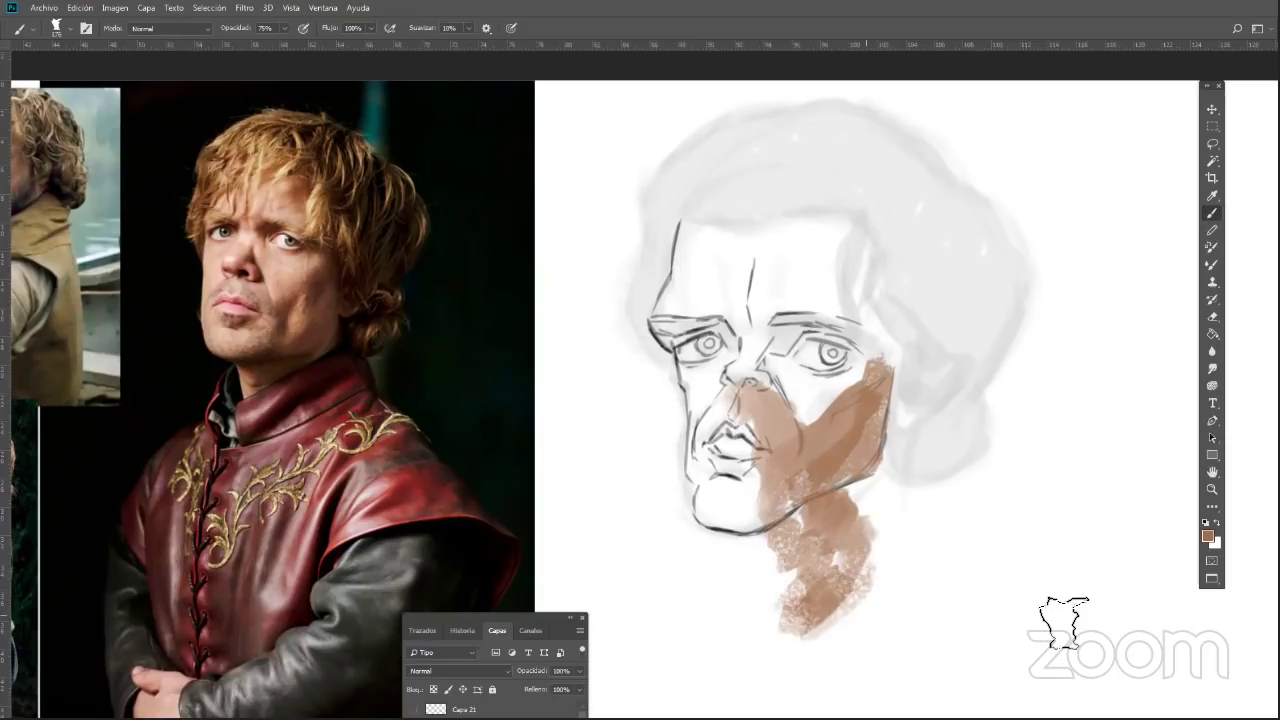
{"action": "key", "text": "ctrl+z"}
{"action": "key", "text": "ctrl+z"}
{"action": "key", "text": "ctrl+z"}
{"action": "key", "text": "ctrl+z"}
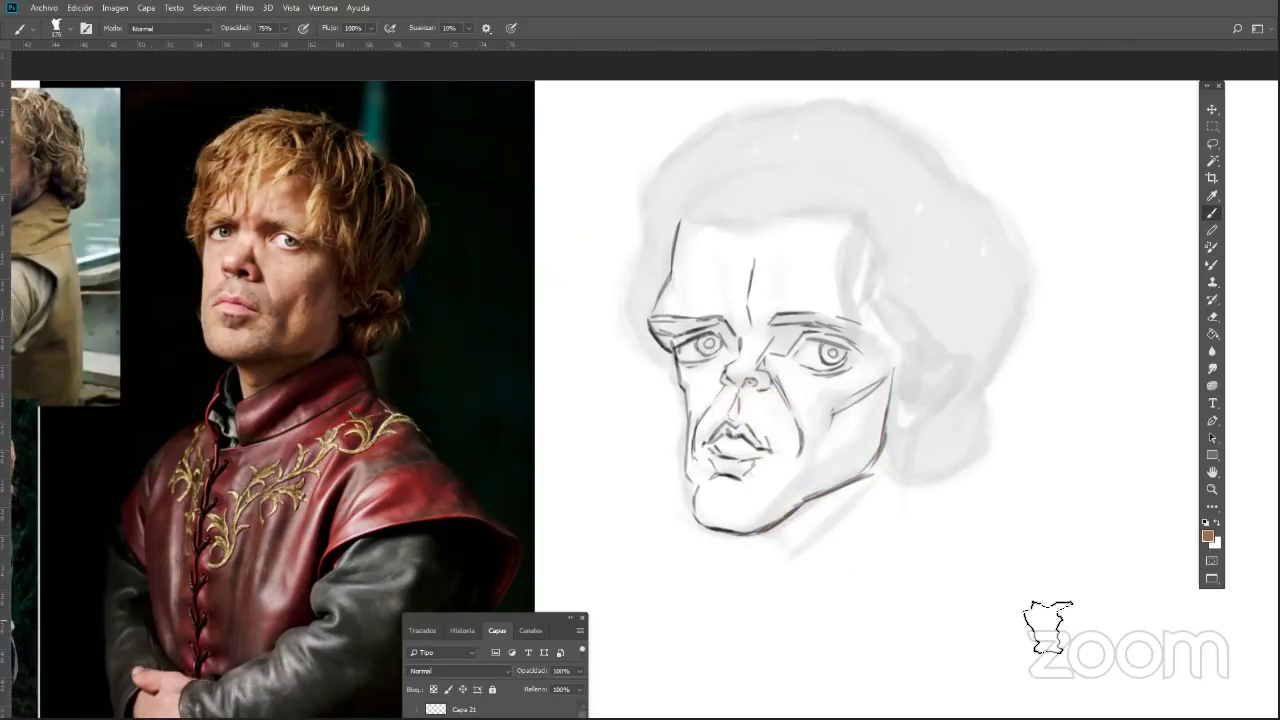
Lower the opacity of layer Capa 23, which holds the face linework, to 28%
{"action": "key", "text": "z"}
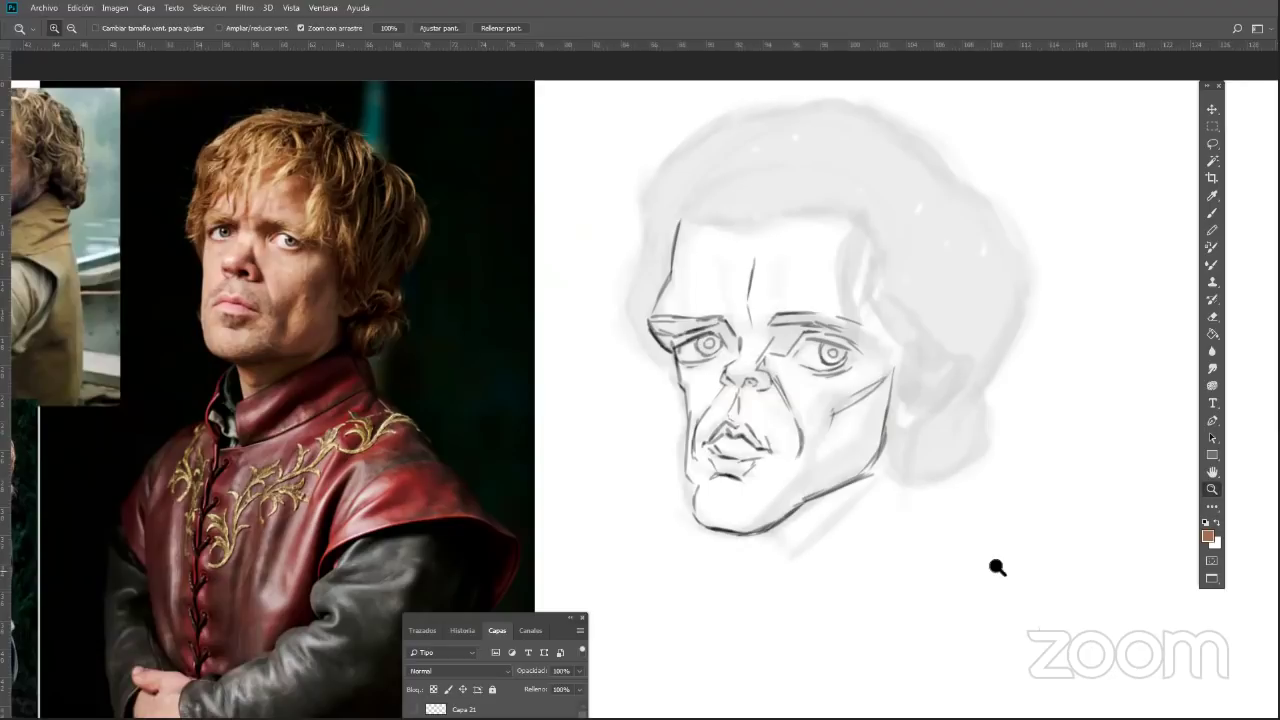
{"action": "left_click_drag", "start_coordinate": [871, 491], "coordinate": [861, 469]}
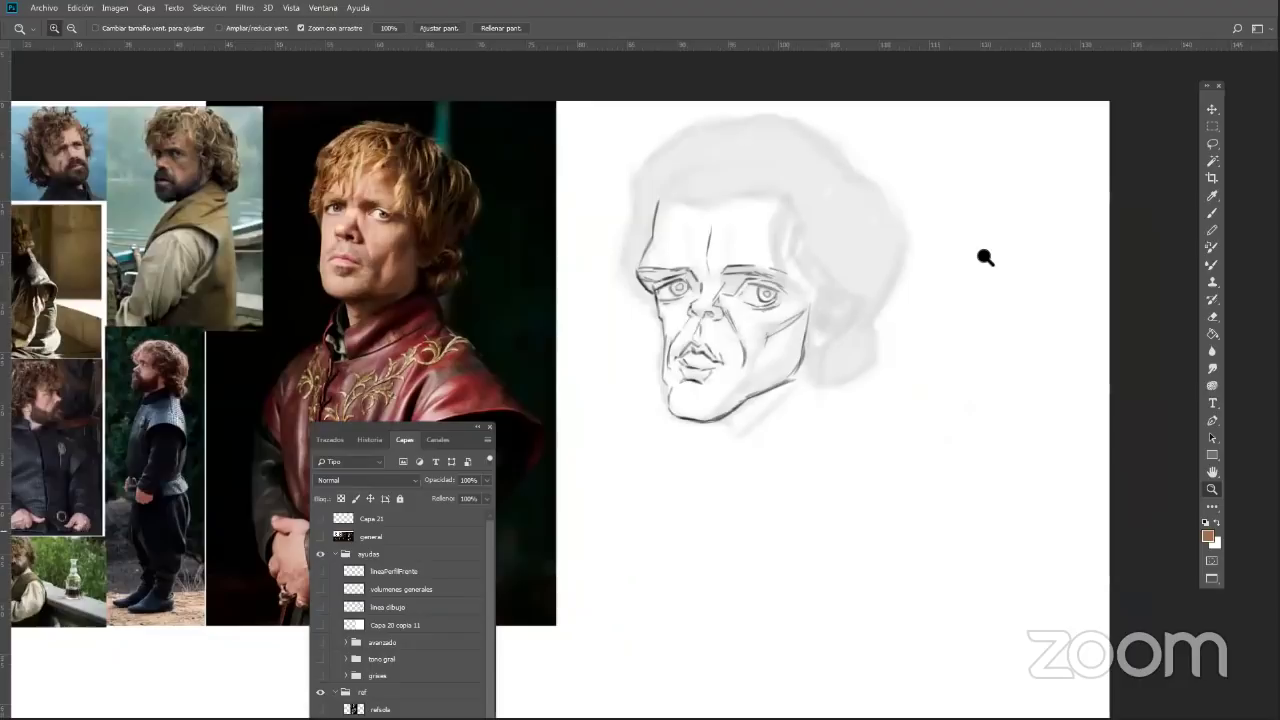
{"action": "left_click_drag", "start_coordinate": [841, 463], "coordinate": [851, 485]}
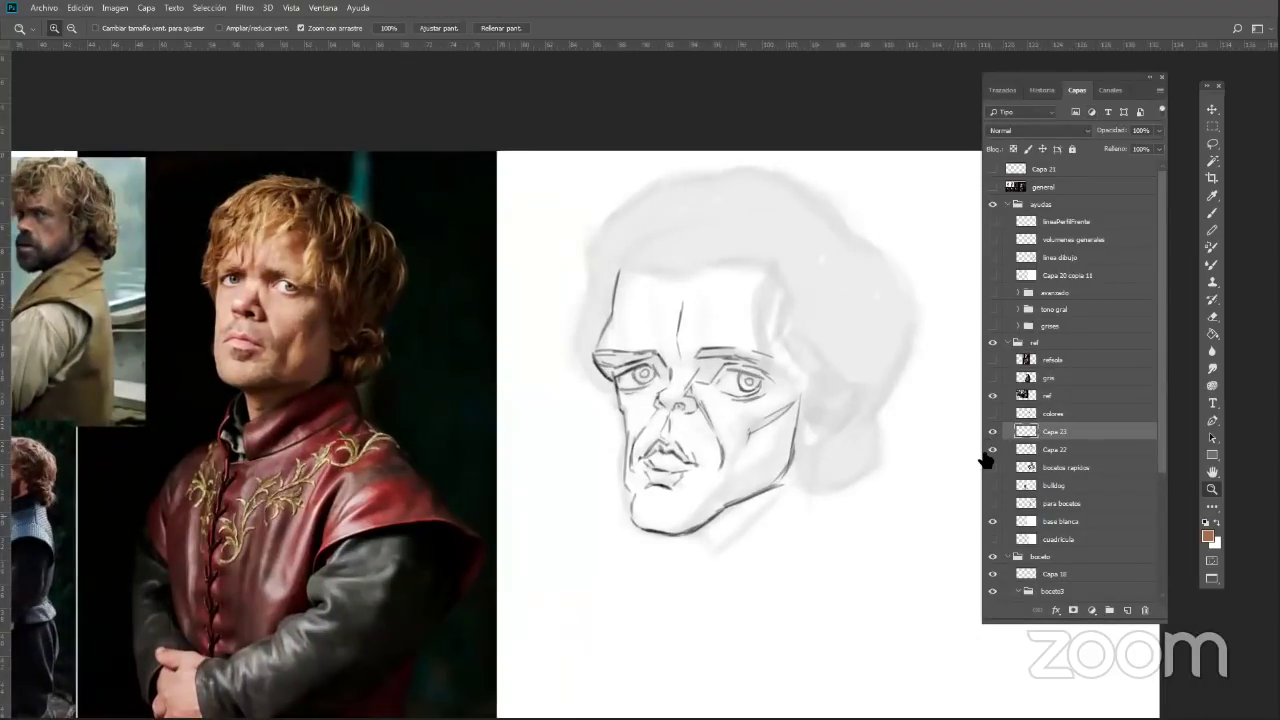
{"action": "left_click", "coordinate": [994, 432]}
{"action": "left_click", "coordinate": [1158, 130]}
{"action": "left_click", "coordinate": [1113, 147]}
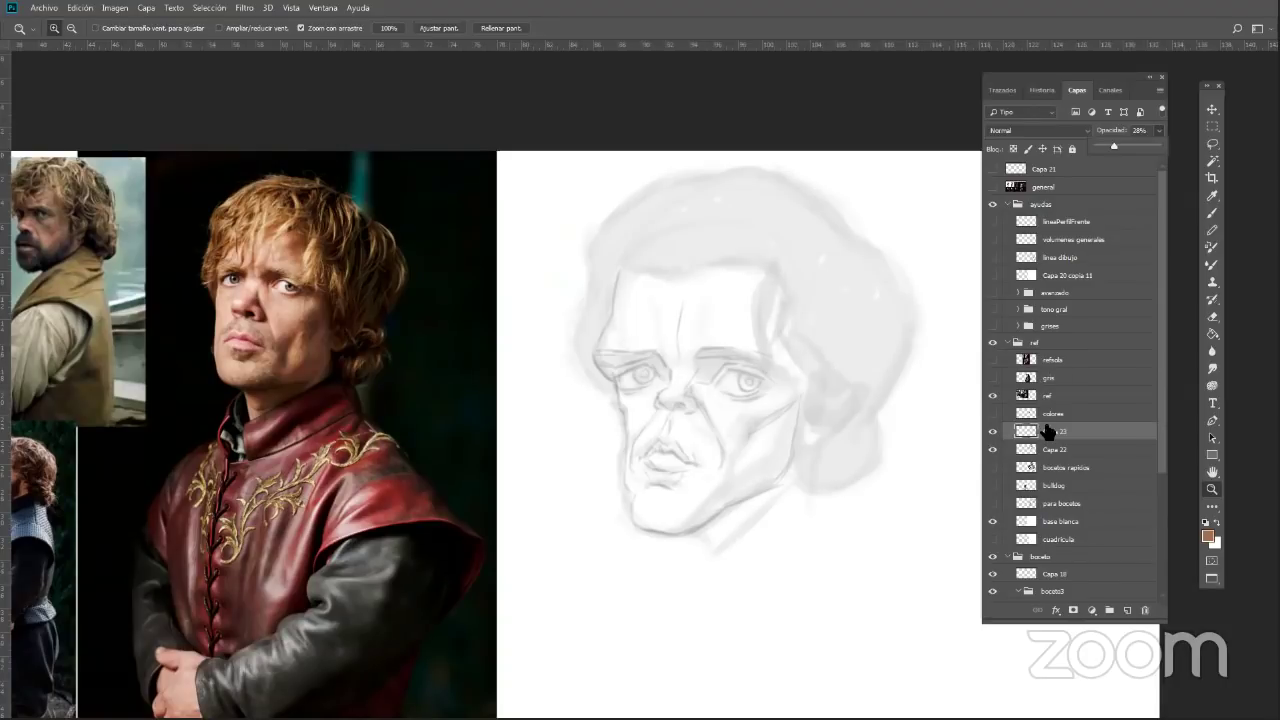
Show the general layer and examine the two black-and-white caricature sketches on its process sheet
{"action": "left_click", "coordinate": [993, 187]}
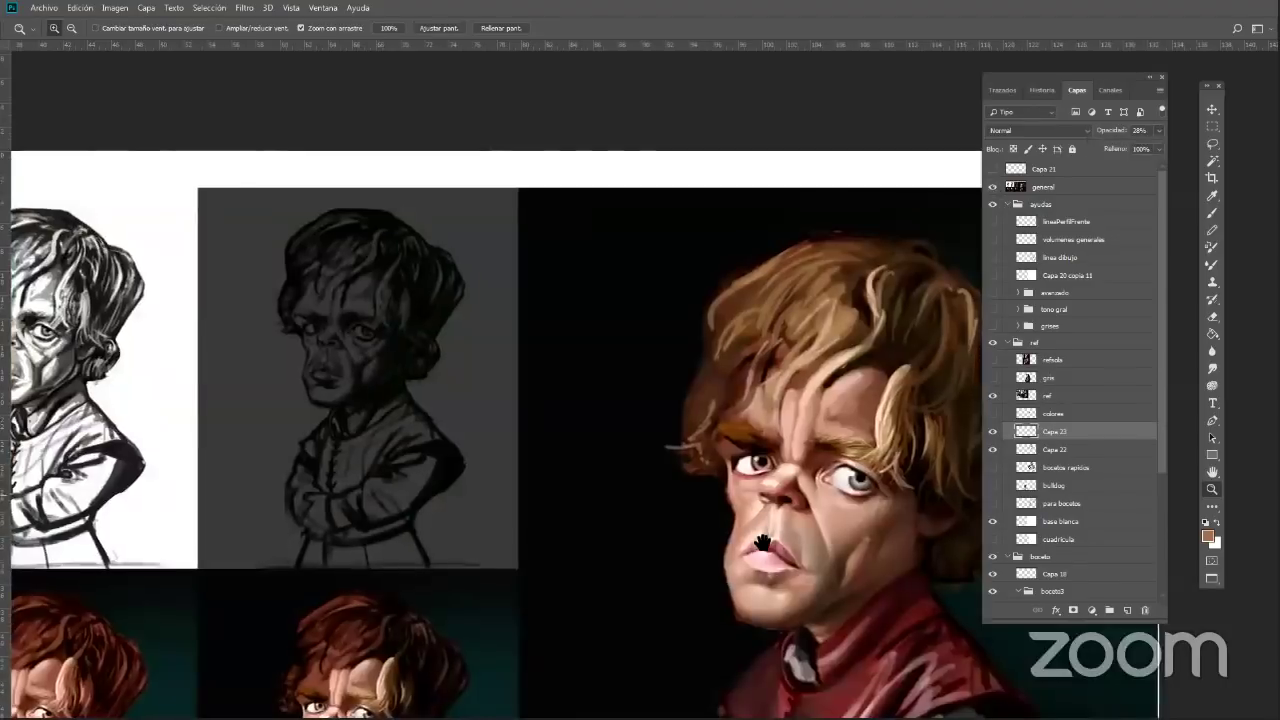
{"action": "left_click_drag", "start_coordinate": [754, 543], "coordinate": [1007, 541]}
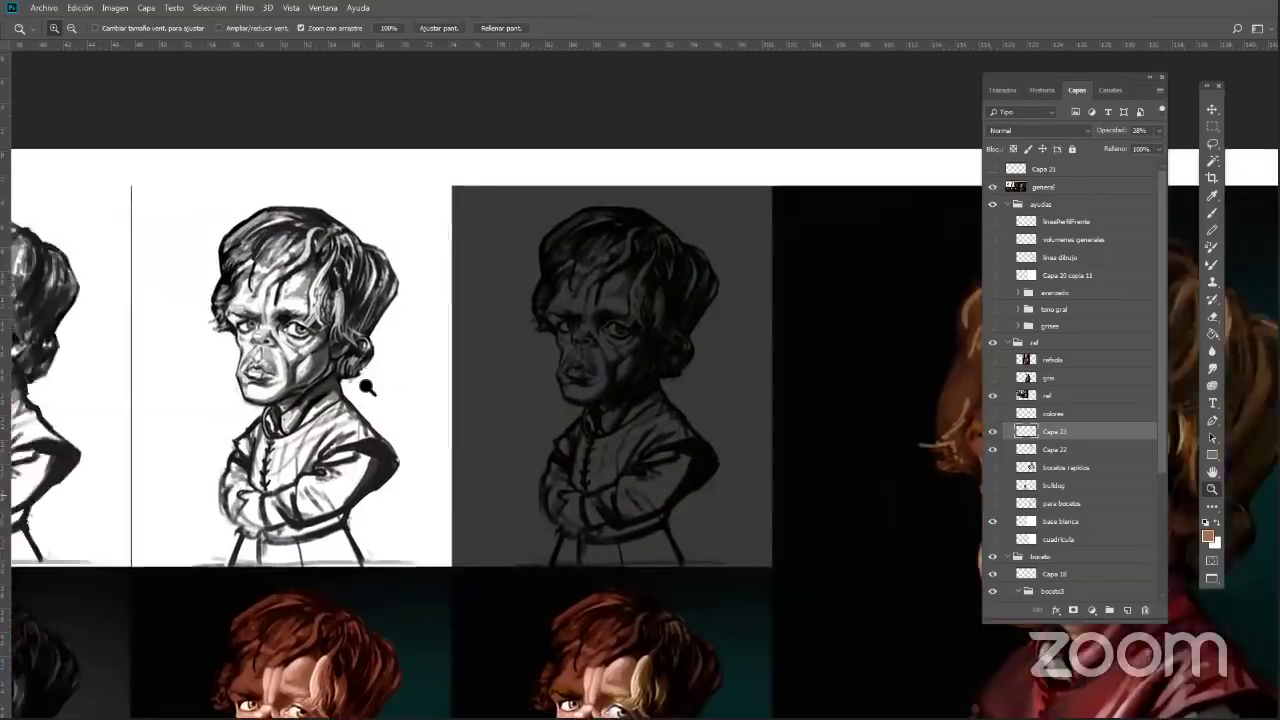
{"action": "left_click_drag", "start_coordinate": [366, 386], "coordinate": [756, 399]}
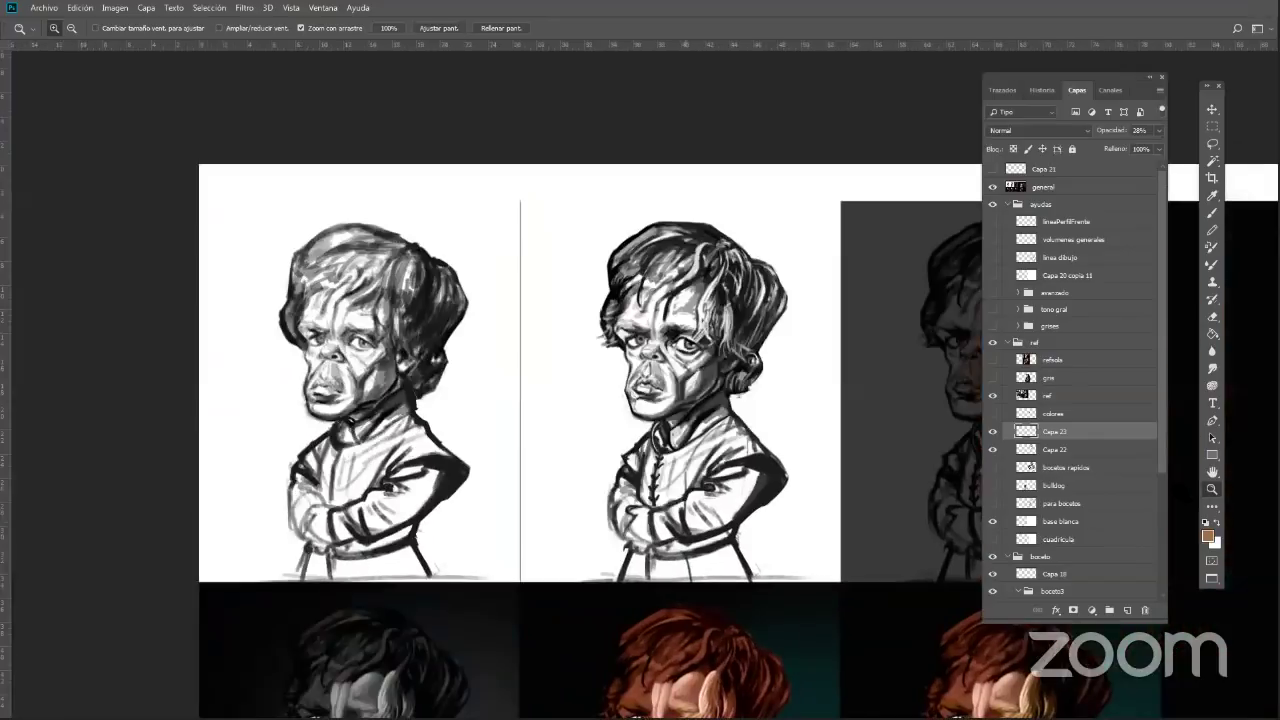
{"action": "left_click", "coordinate": [515, 528]}
{"action": "left_click_drag", "start_coordinate": [515, 528], "coordinate": [471, 425]}
{"action": "left_click_drag", "start_coordinate": [906, 351], "coordinate": [822, 363]}
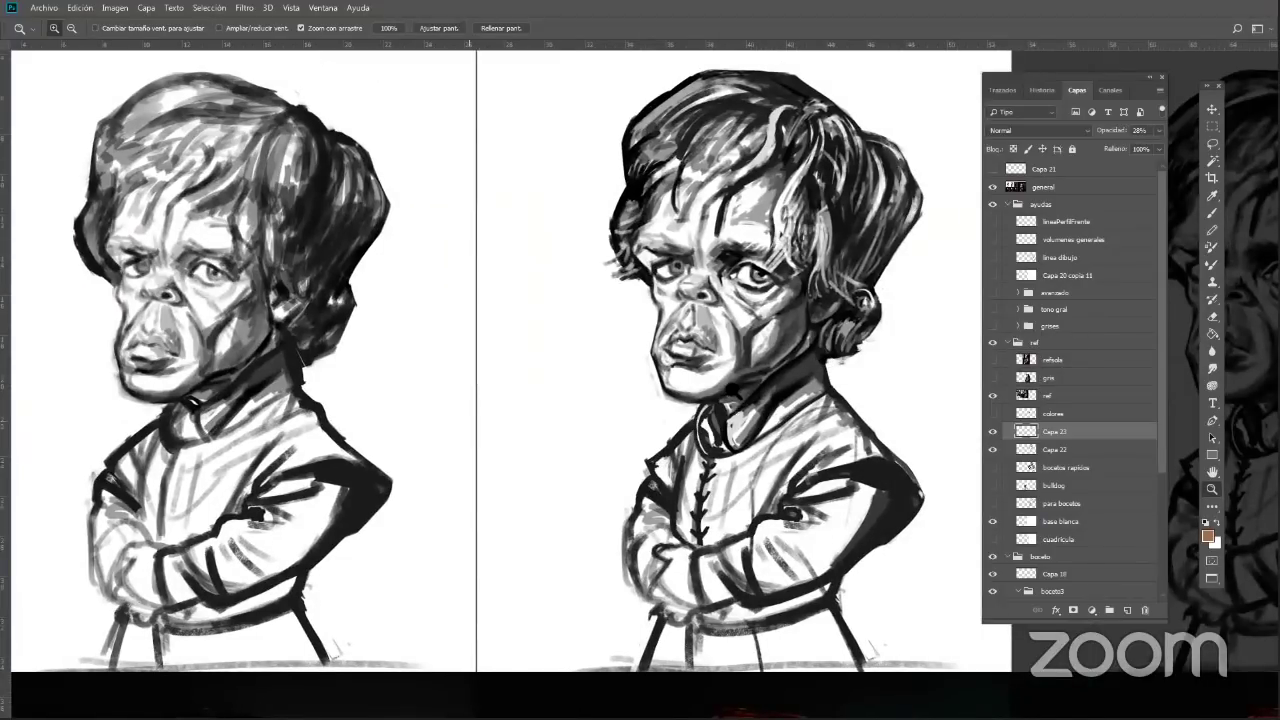
{"action": "left_click_drag", "start_coordinate": [573, 365], "coordinate": [569, 409]}
{"action": "scroll", "coordinate": [608, 488], "scroll_direction": "up", "scroll_amount": 2}
{"action": "scroll", "coordinate": [608, 488], "scroll_direction": "right", "scroll_amount": 1}
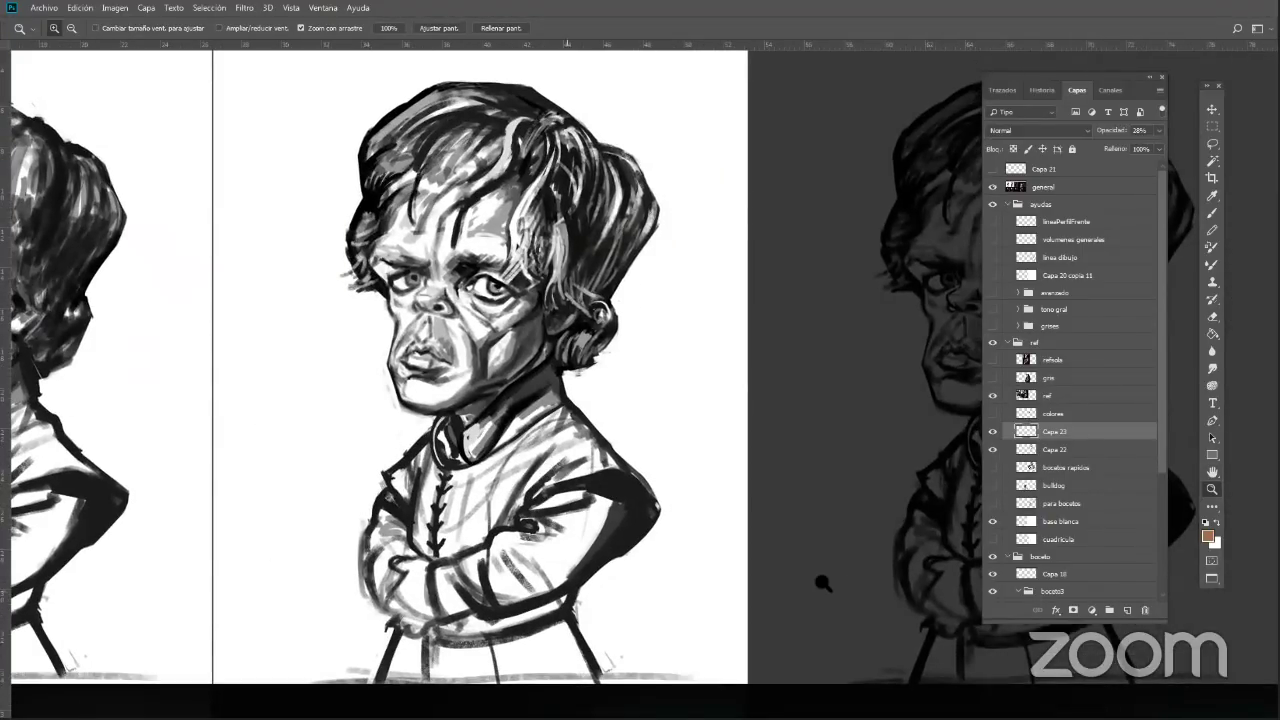
Examine the second, more contrasted ink sketch up close and hide the general layer again
{"action": "left_click_drag", "start_coordinate": [835, 593], "coordinate": [778, 562]}
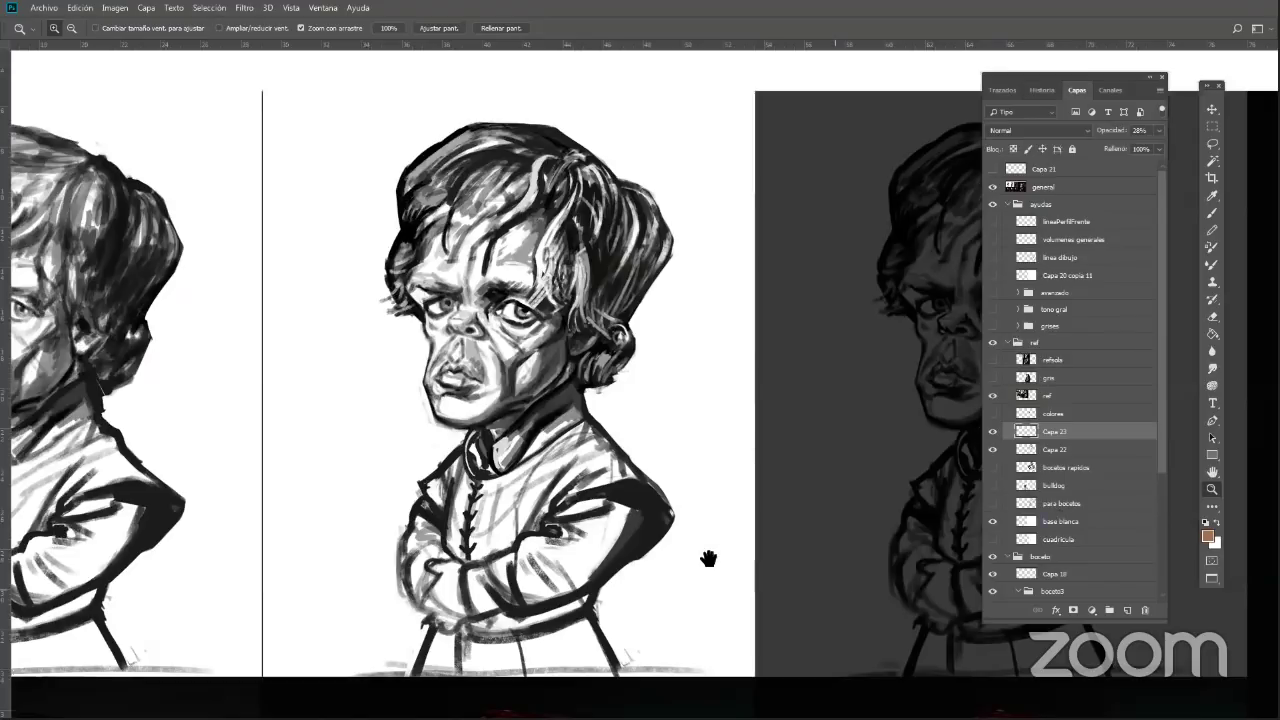
{"action": "scroll", "coordinate": [706, 560], "scroll_direction": "down", "scroll_amount": 1}
{"action": "scroll", "coordinate": [612, 514], "scroll_direction": "down", "scroll_amount": 1}
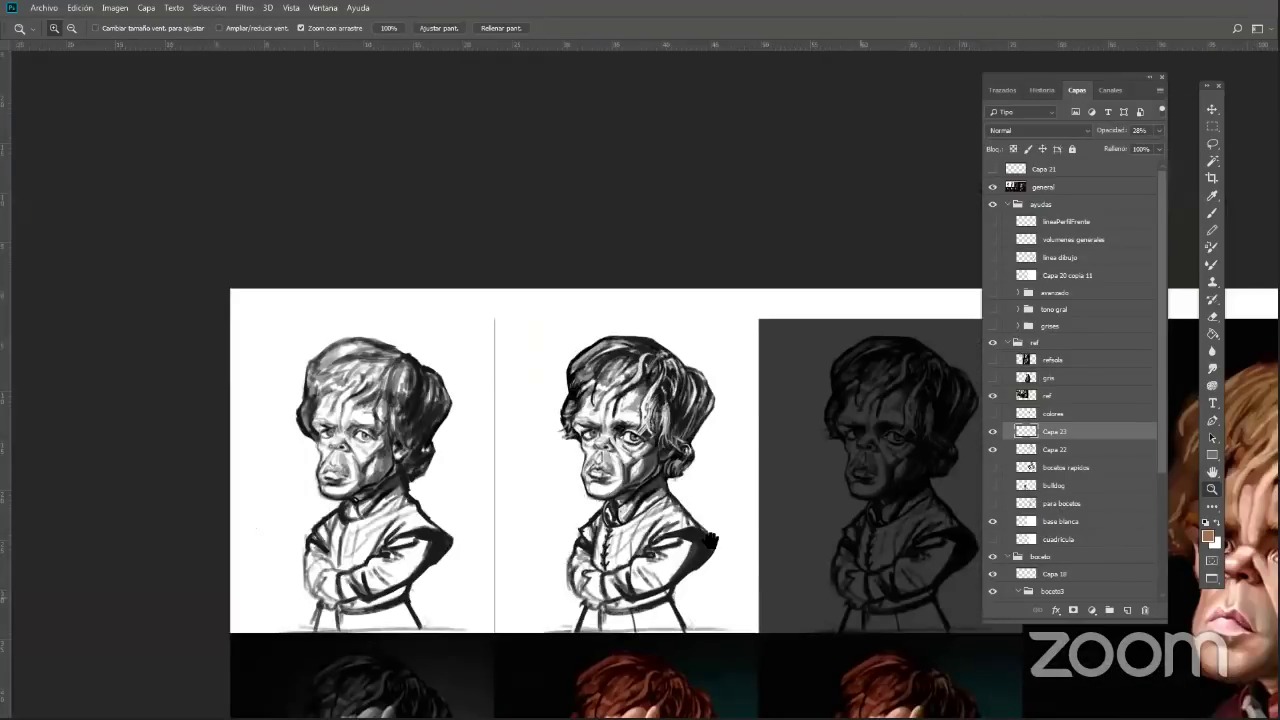
{"action": "left_click_drag", "start_coordinate": [691, 495], "coordinate": [691, 499]}
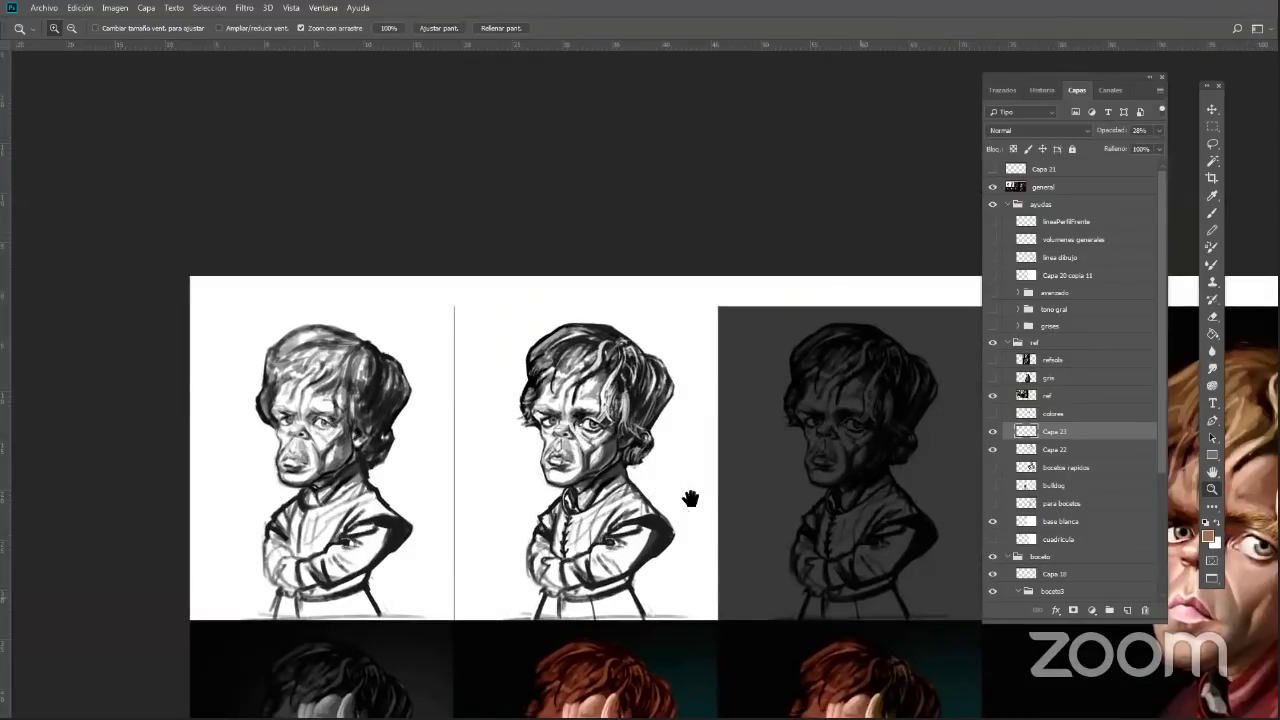
{"action": "double_click", "coordinate": [1212, 490]}
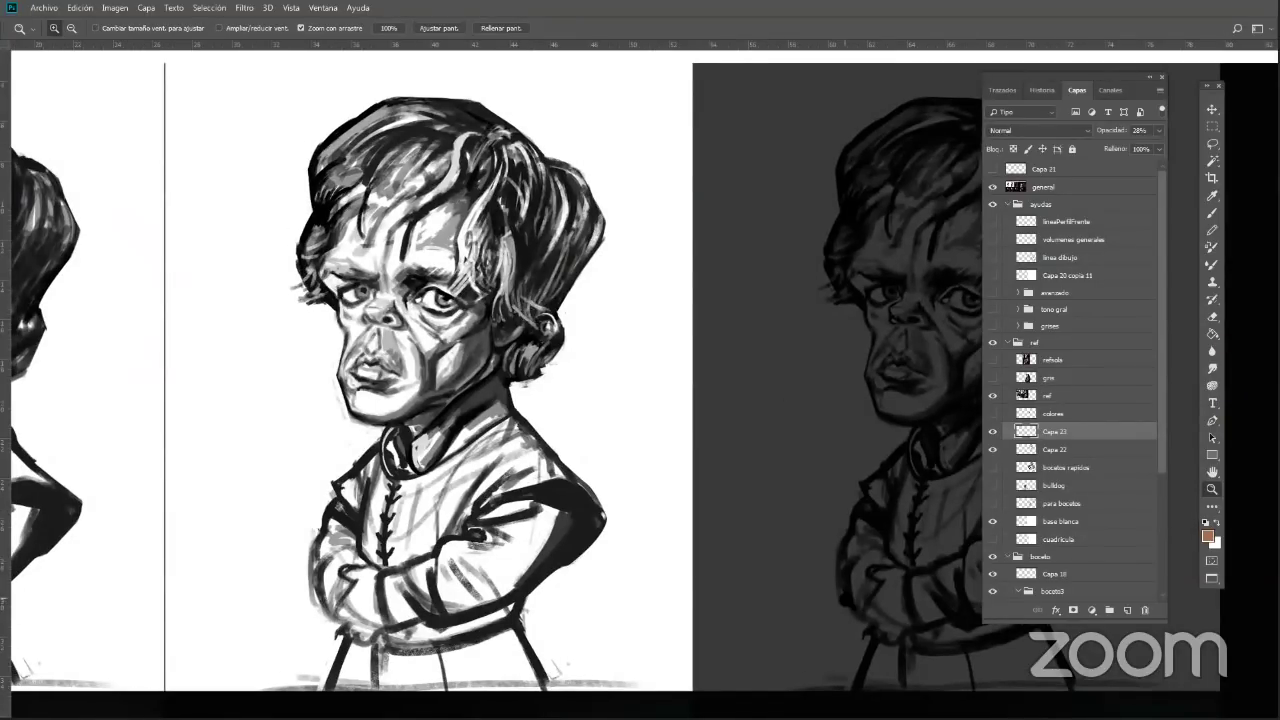
{"action": "left_click_drag", "start_coordinate": [840, 593], "coordinate": [806, 563]}
{"action": "key", "text": "ctrl+minus"}
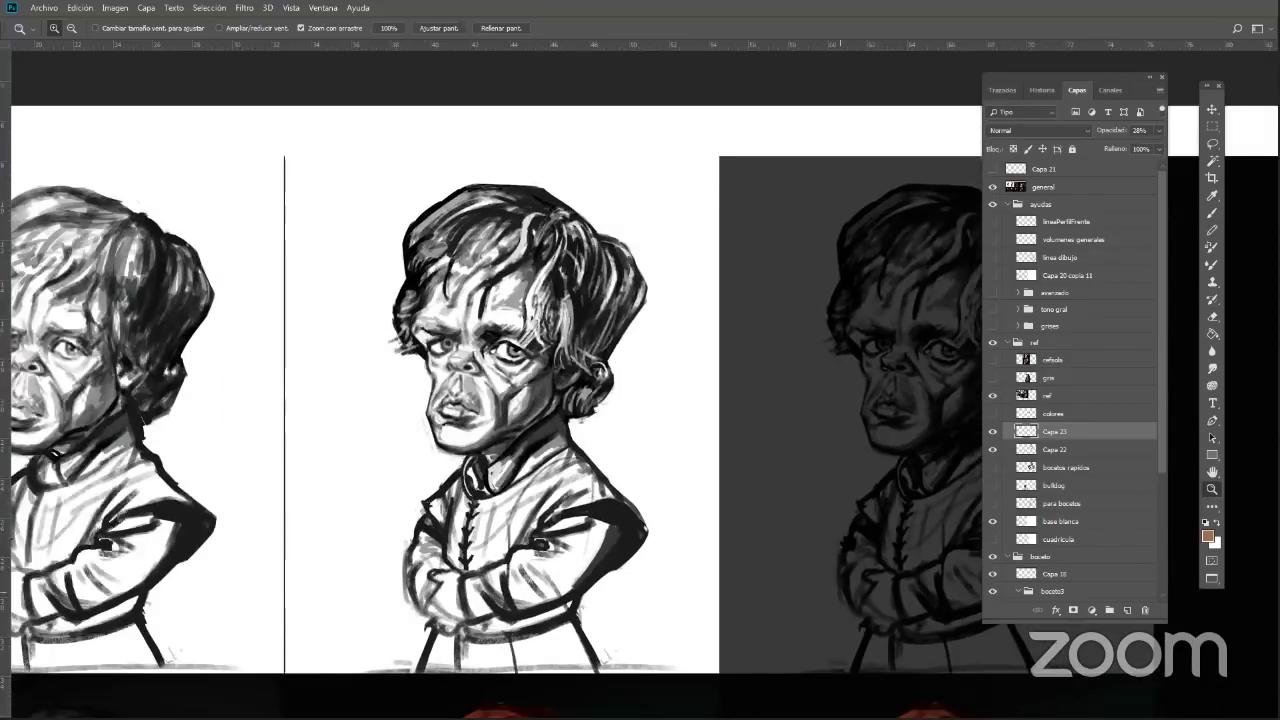
{"action": "key", "text": "ctrl+minus"}
{"action": "left_click", "coordinate": [992, 186]}
{"action": "mouse_move", "coordinate": [955, 635]}
{"action": "left_mouse_down"}
{"action": "mouse_move", "coordinate": [683, 523]}
{"action": "mouse_move", "coordinate": [529, 615]}
{"action": "left_mouse_up"}
Reduce the textured brush to 66 px and add a new layer above the faded linework
{"action": "left_click", "coordinate": [1212, 214]}
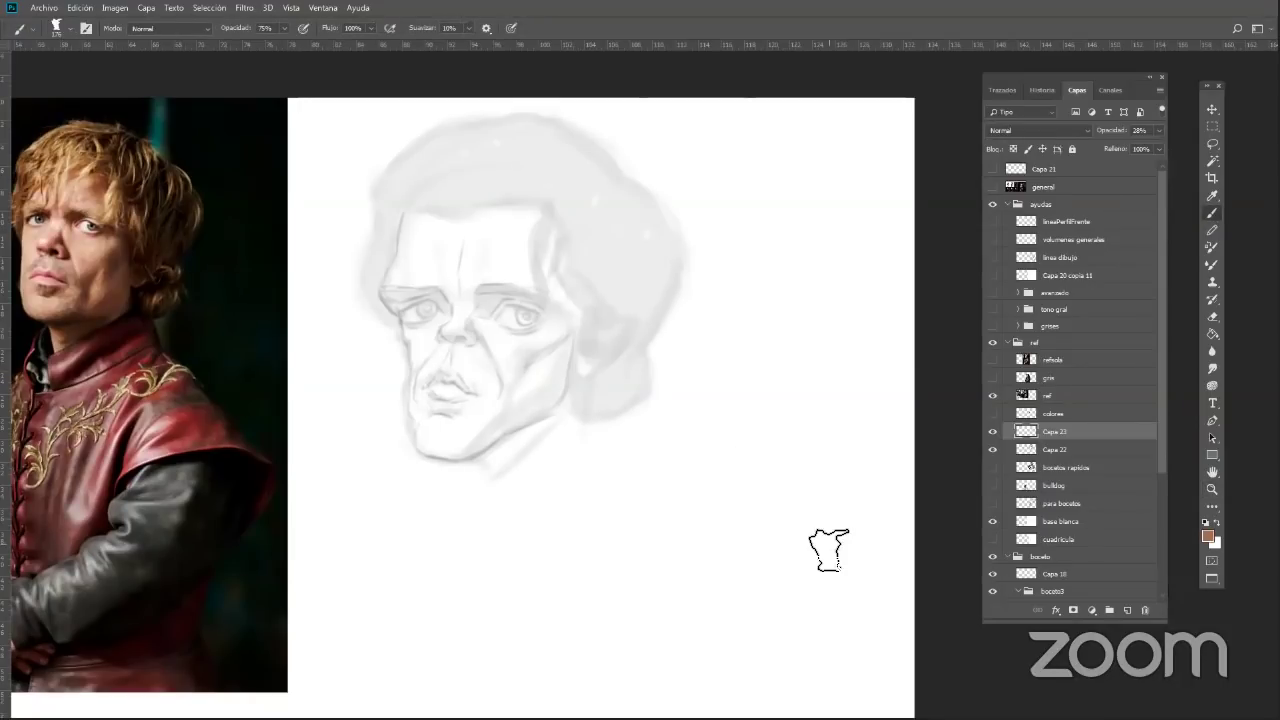
{"action": "right_click", "coordinate": [793, 515]}
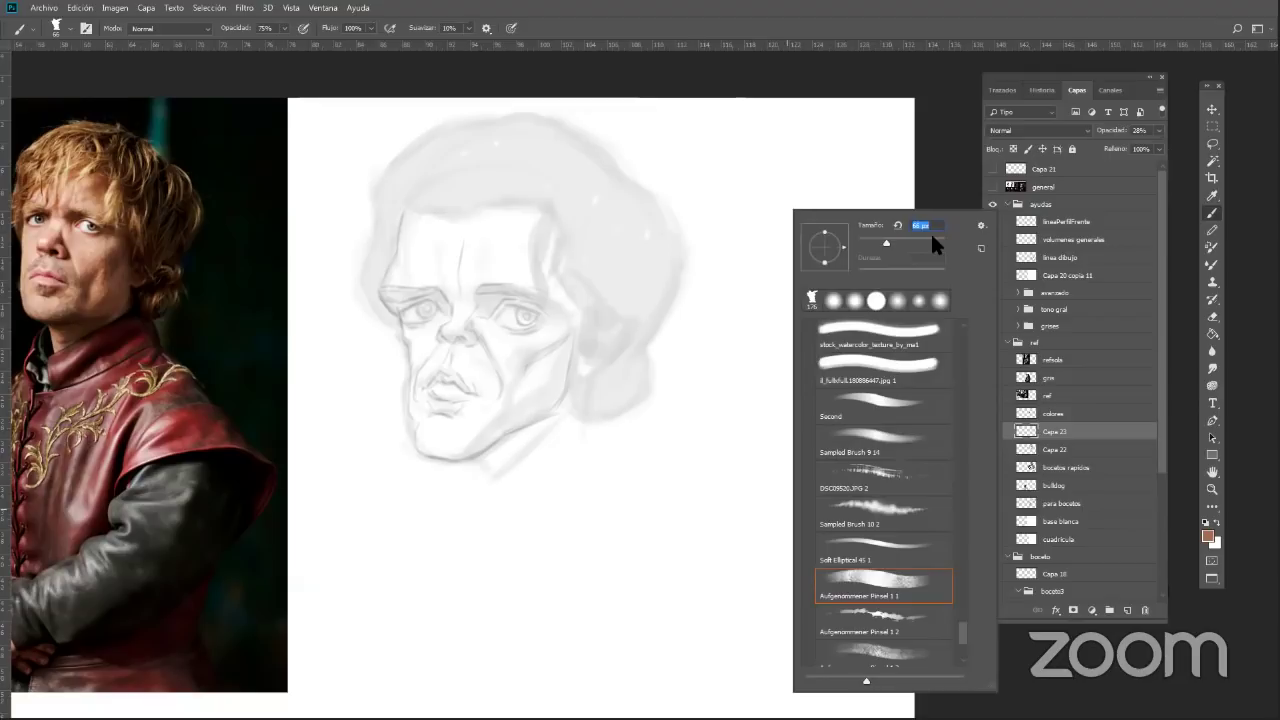
{"action": "left_click", "coordinate": [950, 190]}
{"action": "left_click", "coordinate": [1158, 89]}
{"action": "left_click", "coordinate": [1118, 105]}
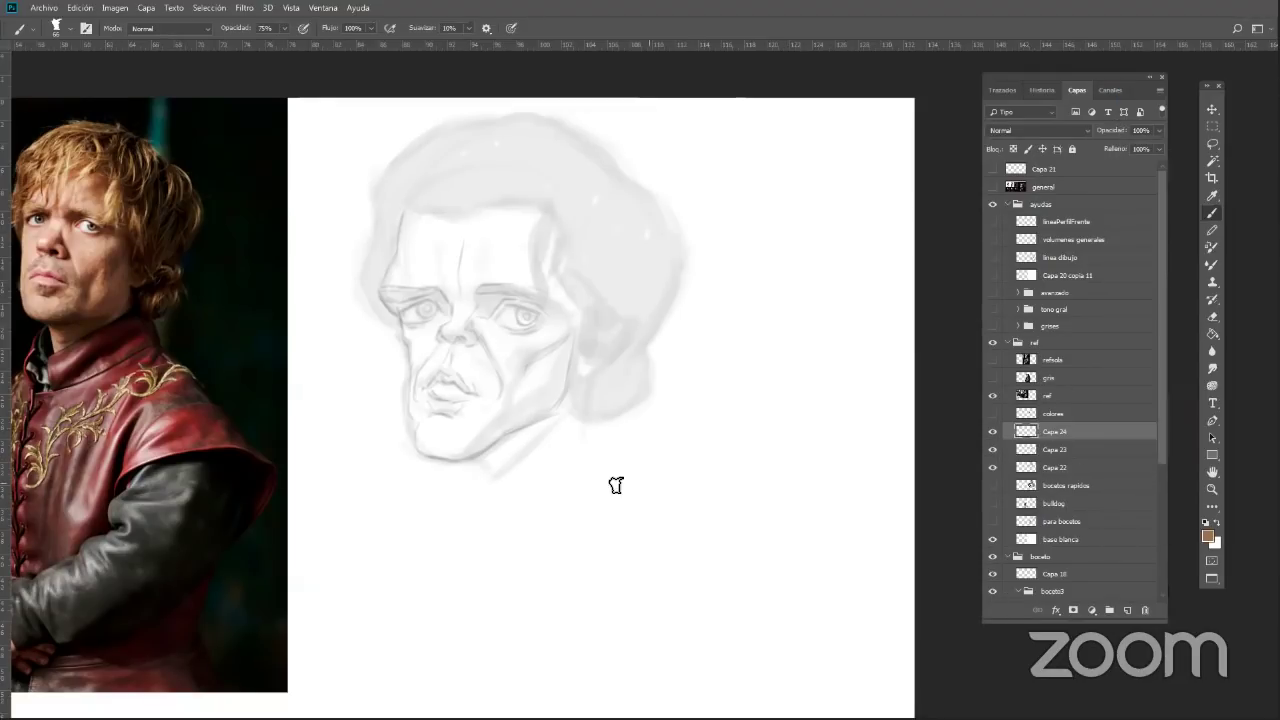
Undo a brown trial stroke beneath the head and reset the foreground color to black
{"action": "left_click_drag", "start_coordinate": [587, 492], "coordinate": [792, 498]}
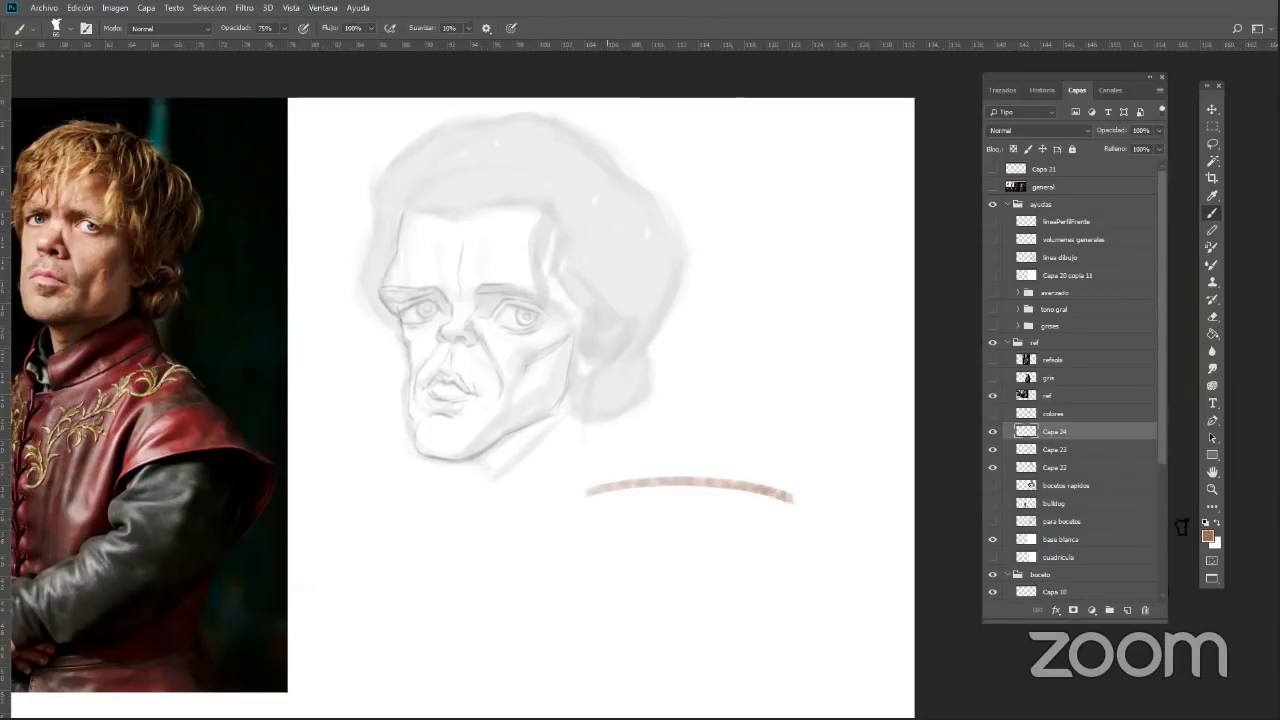
{"action": "key", "text": "d"}
{"action": "key", "text": "ctrl+z"}
Draw a long brow arc below the head with an angular four-sided frame for the far eye under it
{"action": "mouse_move", "coordinate": [573, 488]}
{"action": "left_mouse_down"}
{"action": "mouse_move", "coordinate": [737, 463]}
{"action": "mouse_move", "coordinate": [780, 478]}
{"action": "left_mouse_up"}
{"action": "left_click_drag", "start_coordinate": [592, 510], "coordinate": [655, 501]}
{"action": "key", "text": "ctrl+z"}
{"action": "mouse_move", "coordinate": [583, 517]}
{"action": "left_mouse_down"}
{"action": "mouse_move", "coordinate": [632, 503]}
{"action": "mouse_move", "coordinate": [583, 540]}
{"action": "left_mouse_up"}
{"action": "left_click_drag", "start_coordinate": [584, 546], "coordinate": [629, 543]}
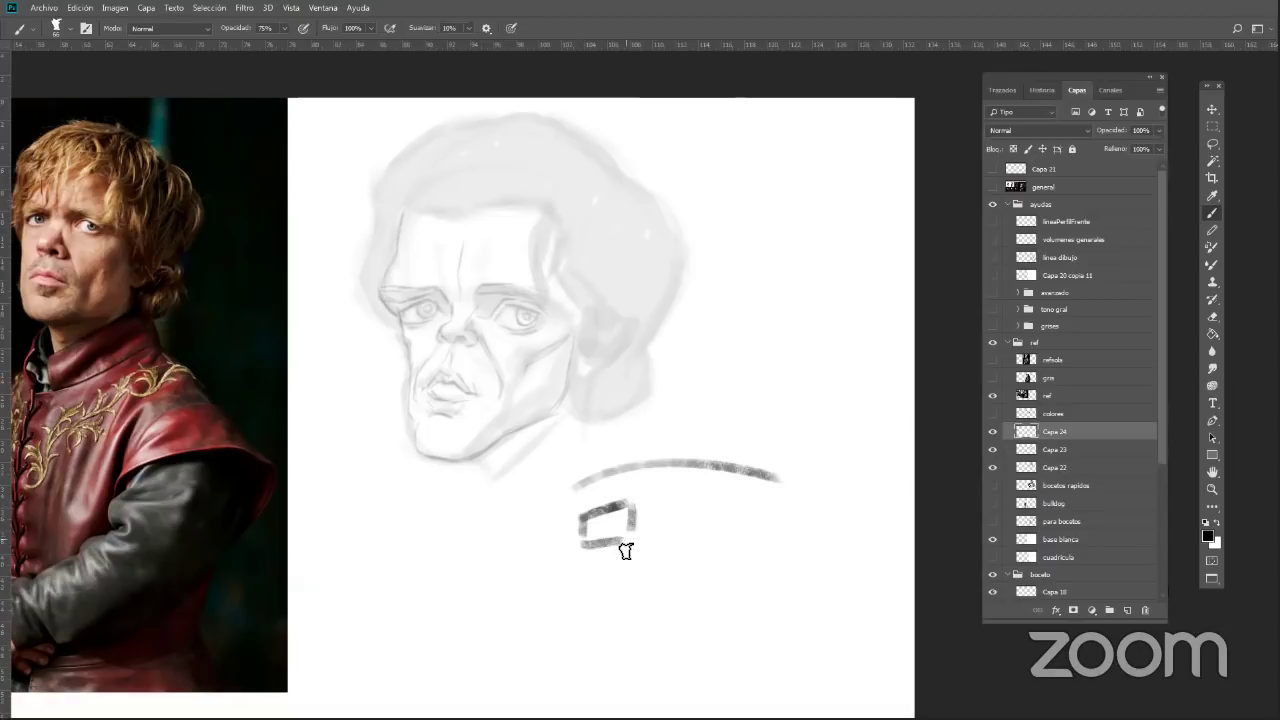
Draw the near eye as an angular frame with extended lid lines, and add the iris of each eye
{"action": "mouse_move", "coordinate": [716, 540]}
{"action": "left_mouse_down"}
{"action": "mouse_move", "coordinate": [717, 510]}
{"action": "mouse_move", "coordinate": [770, 522]}
{"action": "mouse_move", "coordinate": [778, 558]}
{"action": "left_mouse_up"}
{"action": "mouse_move", "coordinate": [724, 503]}
{"action": "left_mouse_down"}
{"action": "mouse_move", "coordinate": [784, 533]}
{"action": "mouse_move", "coordinate": [728, 510]}
{"action": "mouse_move", "coordinate": [723, 551]}
{"action": "mouse_move", "coordinate": [792, 567]}
{"action": "mouse_move", "coordinate": [749, 530]}
{"action": "left_mouse_up"}
{"action": "left_click_drag", "start_coordinate": [627, 516], "coordinate": [601, 520]}
{"action": "mouse_move", "coordinate": [691, 486]}
{"action": "left_mouse_down"}
{"action": "mouse_move", "coordinate": [771, 531]}
{"action": "mouse_move", "coordinate": [829, 592]}
{"action": "left_mouse_up"}
{"action": "left_click_drag", "start_coordinate": [688, 512], "coordinate": [816, 506]}
{"action": "left_click_drag", "start_coordinate": [797, 554], "coordinate": [814, 553]}
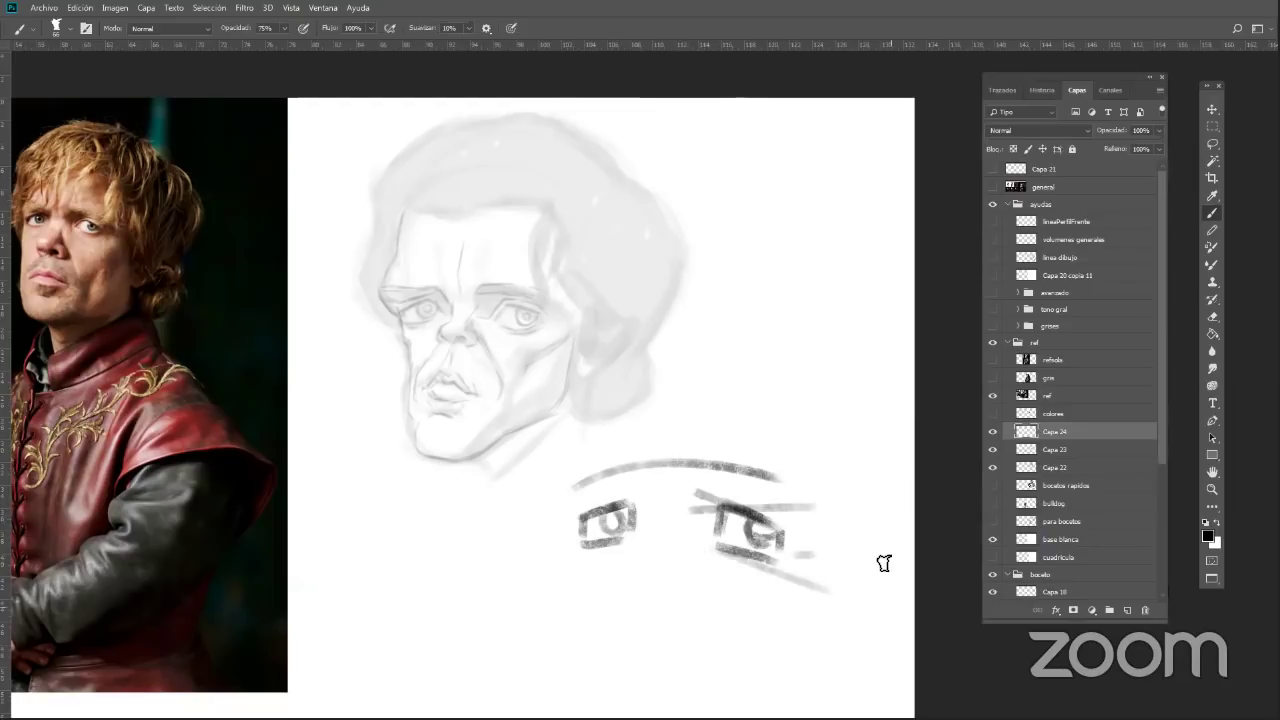
Draw the nose below the angular eyes, with the philtrum and mouth folds beneath it, in straight blocky strokes
{"action": "left_click_drag", "start_coordinate": [643, 487], "coordinate": [646, 542]}
{"action": "key", "text": "ctrl+z"}
{"action": "key", "text": "ctrl+z"}
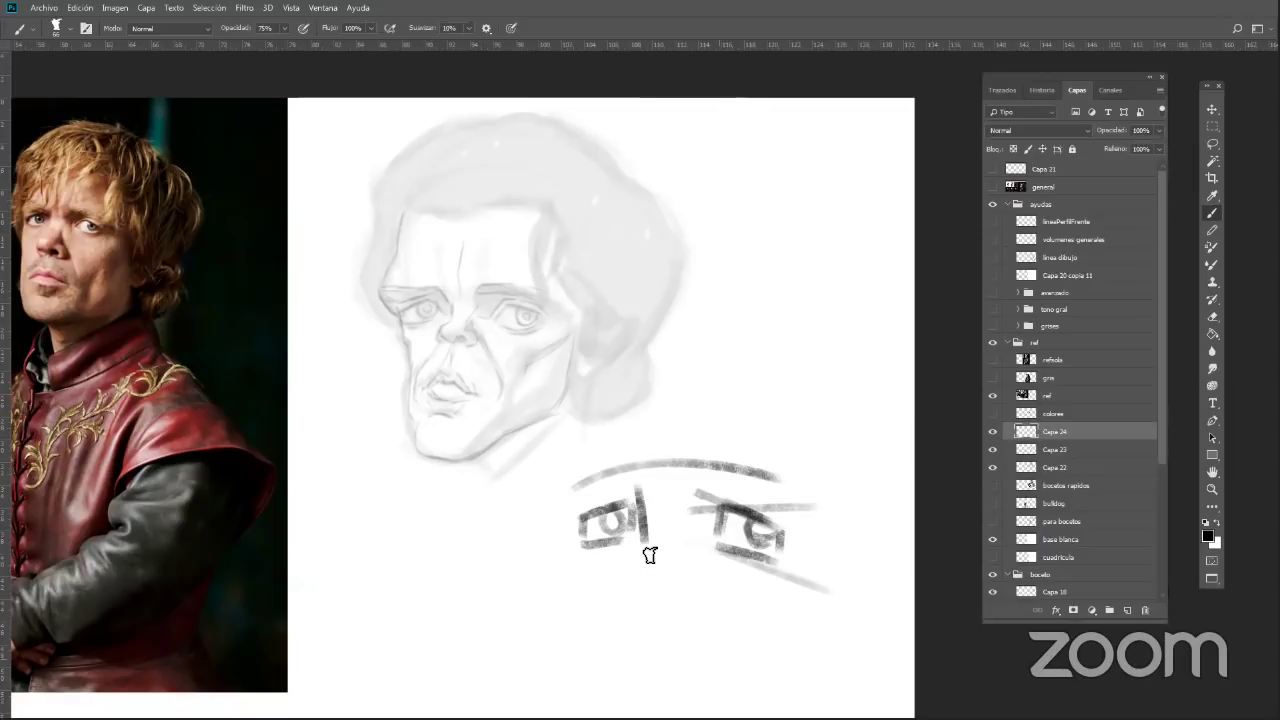
{"action": "mouse_move", "coordinate": [680, 485]}
{"action": "left_mouse_down"}
{"action": "mouse_move", "coordinate": [682, 551]}
{"action": "mouse_move", "coordinate": [585, 585]}
{"action": "mouse_move", "coordinate": [680, 541]}
{"action": "mouse_move", "coordinate": [646, 569]}
{"action": "mouse_move", "coordinate": [676, 555]}
{"action": "mouse_move", "coordinate": [682, 536]}
{"action": "mouse_move", "coordinate": [620, 560]}
{"action": "mouse_move", "coordinate": [644, 580]}
{"action": "left_mouse_up"}
{"action": "key", "text": "ctrl+z"}
{"action": "mouse_move", "coordinate": [660, 581]}
{"action": "left_mouse_down"}
{"action": "mouse_move", "coordinate": [687, 556]}
{"action": "mouse_move", "coordinate": [612, 632]}
{"action": "left_mouse_up"}
{"action": "mouse_move", "coordinate": [622, 584]}
{"action": "left_mouse_down"}
{"action": "mouse_move", "coordinate": [586, 628]}
{"action": "mouse_move", "coordinate": [684, 662]}
{"action": "left_mouse_up"}
{"action": "left_click_drag", "start_coordinate": [689, 567], "coordinate": [706, 660]}
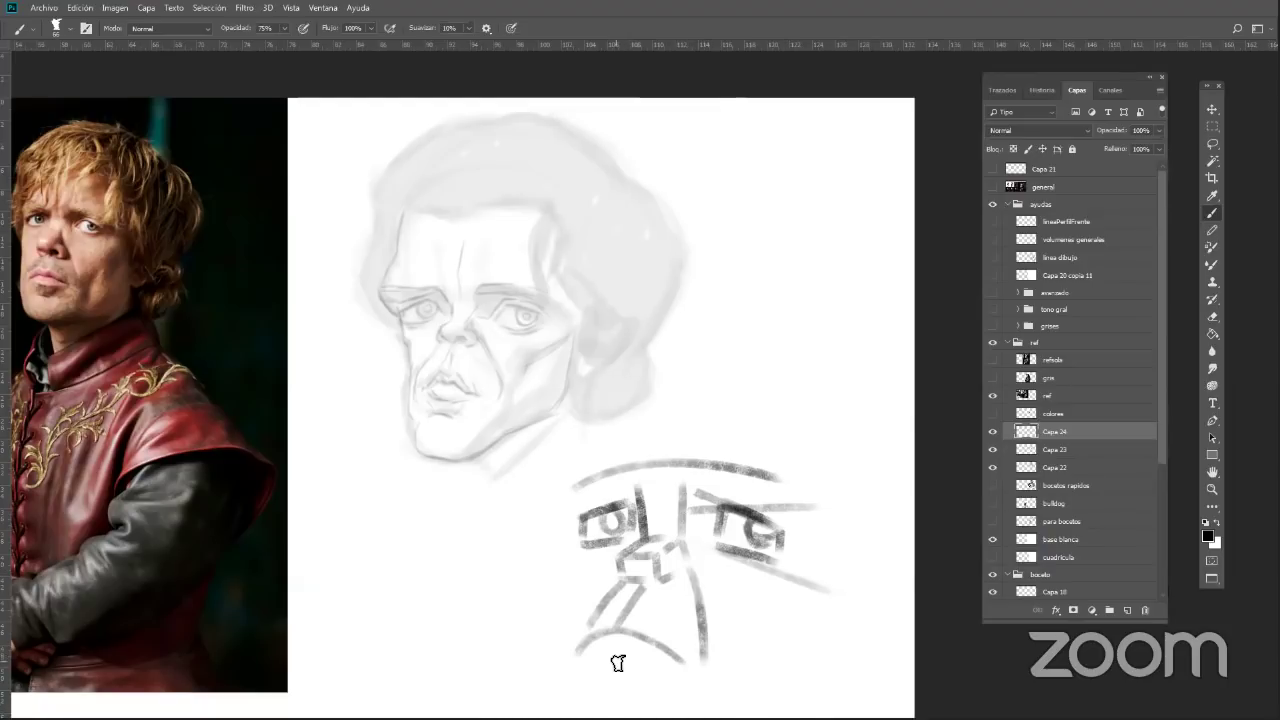
Draw the lips and lower muzzle edge below the angular nose, and add straight lines for both sides of the face
{"action": "left_click_drag", "start_coordinate": [582, 659], "coordinate": [686, 660]}
{"action": "mouse_move", "coordinate": [580, 672]}
{"action": "left_mouse_down"}
{"action": "mouse_move", "coordinate": [679, 701]}
{"action": "mouse_move", "coordinate": [709, 651]}
{"action": "left_mouse_up"}
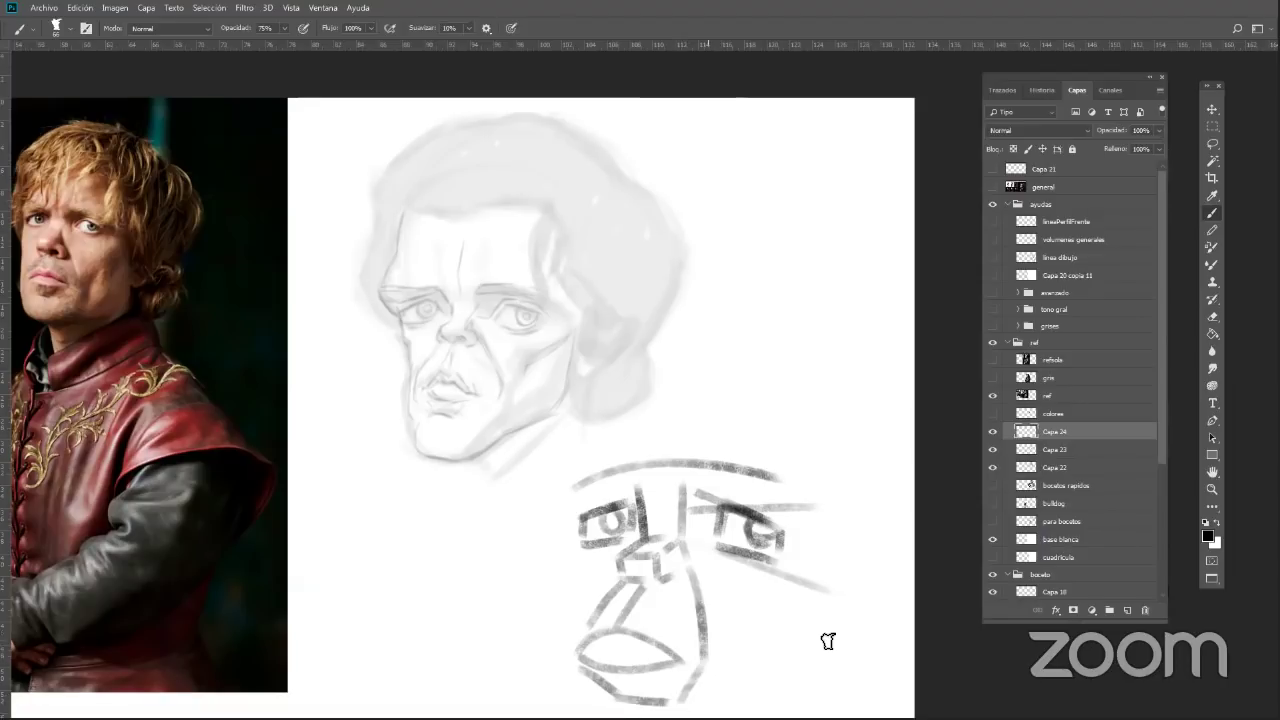
{"action": "left_click_drag", "start_coordinate": [560, 490], "coordinate": [578, 595]}
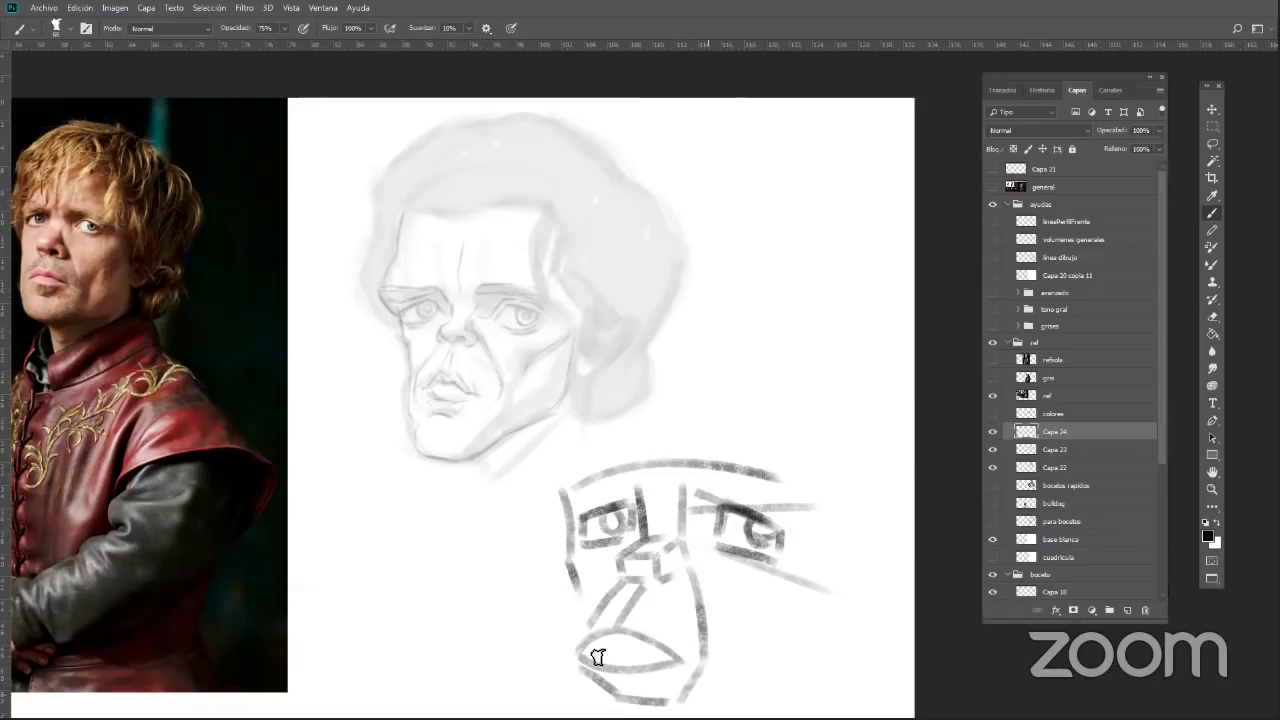
{"action": "mouse_move", "coordinate": [807, 499]}
{"action": "left_mouse_down"}
{"action": "mouse_move", "coordinate": [806, 578]}
{"action": "mouse_move", "coordinate": [734, 646]}
{"action": "left_mouse_up"}
Sample white from the canvas and paint over the overshooting lid lines outside the near eye
{"action": "left_click", "coordinate": [866, 614], "text": "alt"}
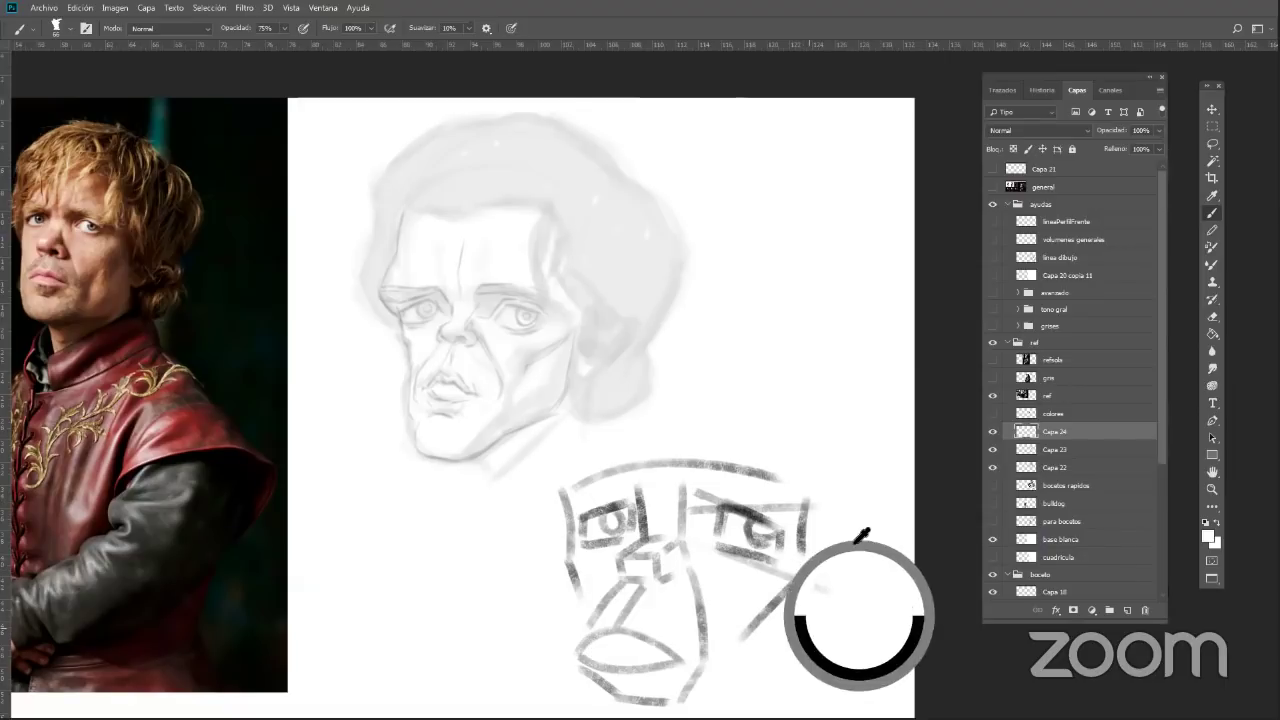
{"action": "left_click_drag", "start_coordinate": [830, 479], "coordinate": [826, 474]}
{"action": "left_click_drag", "start_coordinate": [886, 577], "coordinate": [811, 436]}
{"action": "left_click_drag", "start_coordinate": [735, 540], "coordinate": [789, 583]}
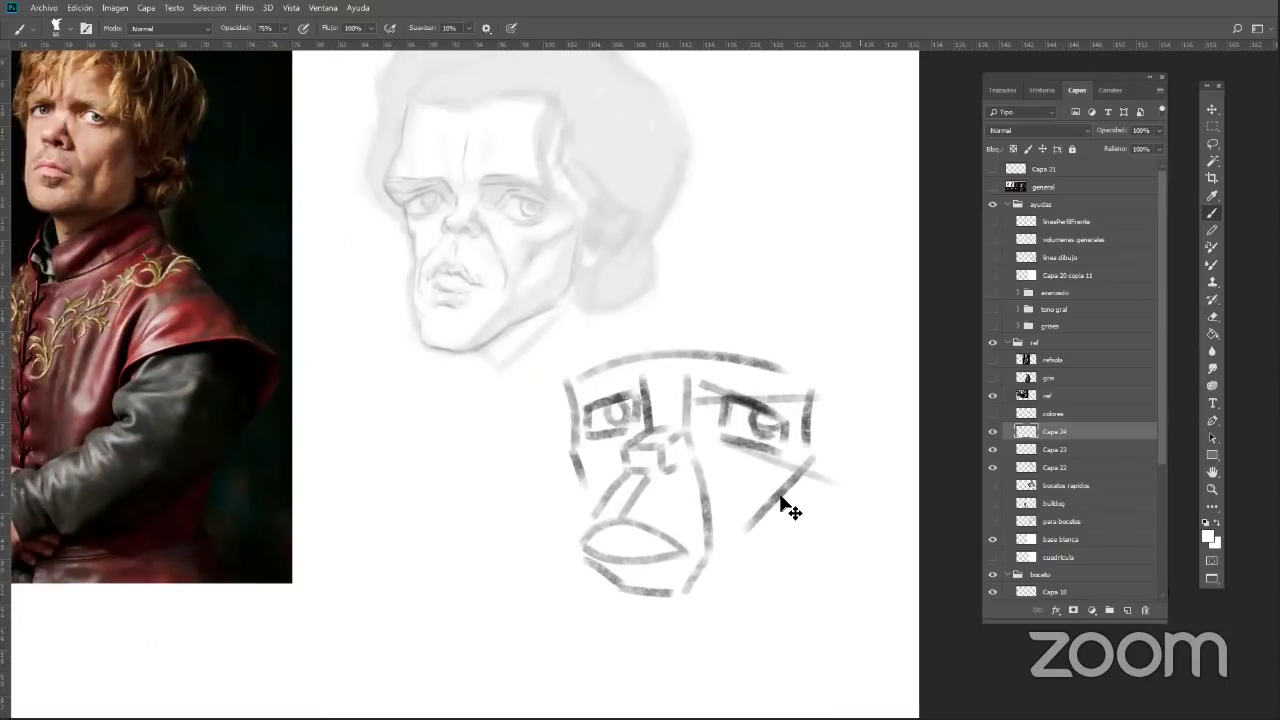
Switch the foreground color back to black, darken the near cheek line and draw a blocky chin below the mouth
{"action": "left_click", "coordinate": [1216, 522]}
{"action": "left_click_drag", "start_coordinate": [800, 472], "coordinate": [722, 570]}
{"action": "mouse_move", "coordinate": [604, 582]}
{"action": "left_mouse_down"}
{"action": "mouse_move", "coordinate": [599, 649]}
{"action": "mouse_move", "coordinate": [665, 662]}
{"action": "left_mouse_up"}
{"action": "left_click_drag", "start_coordinate": [710, 598], "coordinate": [682, 651]}
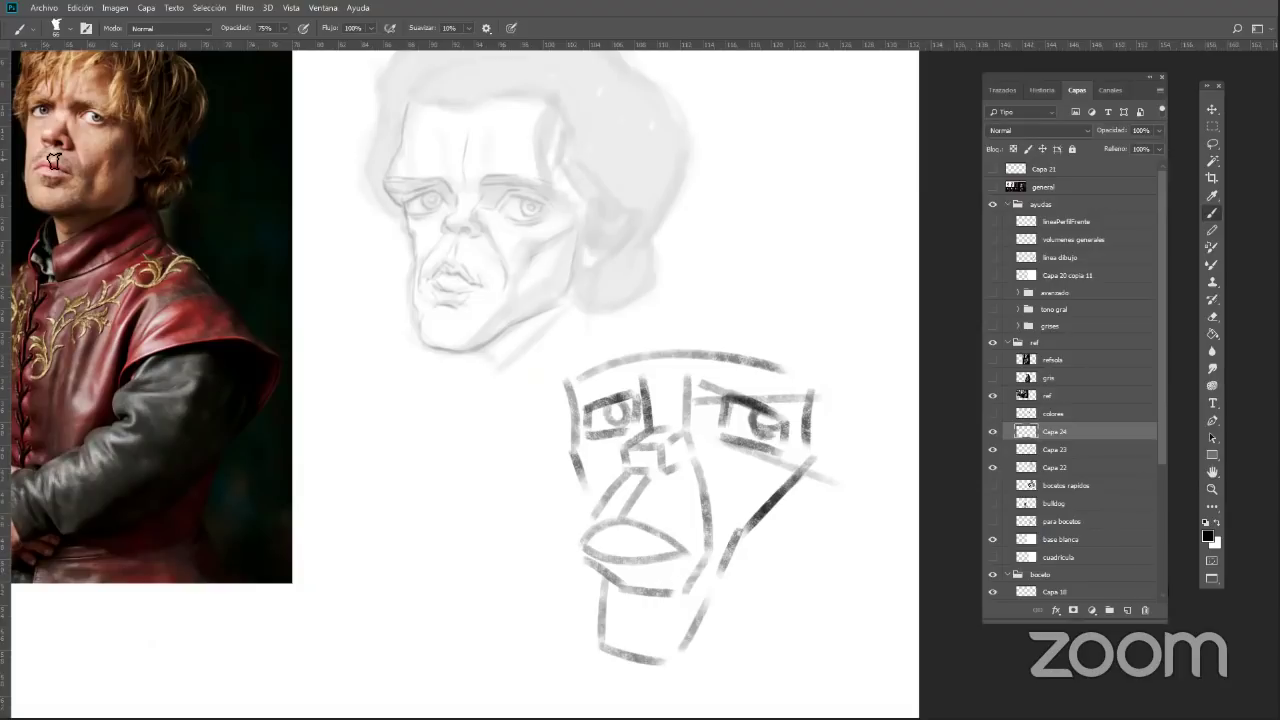
Frame the eye area of the angular face with a rectangle and enclose the mouth in a rounded muzzle outline
{"action": "left_click_drag", "start_coordinate": [632, 500], "coordinate": [634, 499]}
{"action": "key", "text": "ctrl+z"}
{"action": "mouse_move", "coordinate": [568, 470]}
{"action": "left_mouse_down"}
{"action": "mouse_move", "coordinate": [816, 489]}
{"action": "mouse_move", "coordinate": [807, 359]}
{"action": "mouse_move", "coordinate": [710, 346]}
{"action": "mouse_move", "coordinate": [548, 359]}
{"action": "mouse_move", "coordinate": [574, 490]}
{"action": "mouse_move", "coordinate": [734, 487]}
{"action": "mouse_move", "coordinate": [676, 600]}
{"action": "left_mouse_up"}
{"action": "left_click_drag", "start_coordinate": [700, 486], "coordinate": [705, 556]}
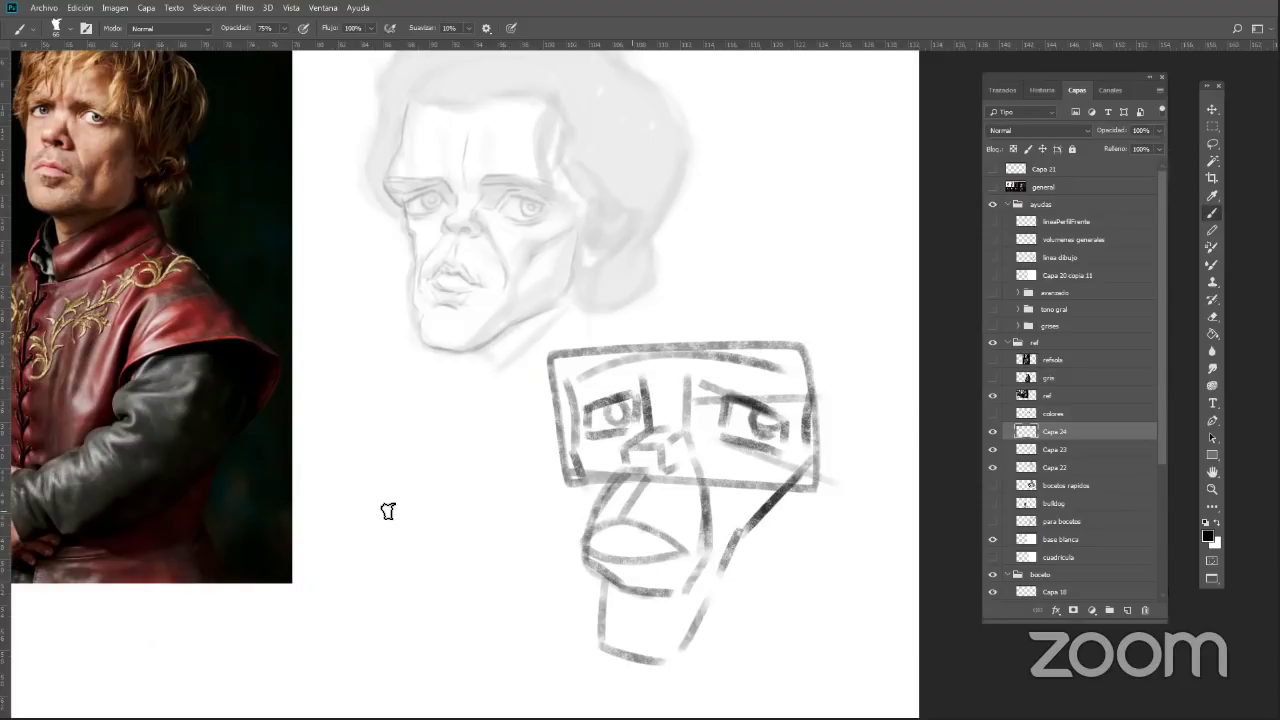
Try a few short strokes inside a flat ellipse in the blank area beside the angular face, and undo them
{"action": "mouse_move", "coordinate": [378, 504]}
{"action": "left_mouse_down"}
{"action": "mouse_move", "coordinate": [402, 504]}
{"action": "mouse_move", "coordinate": [418, 529]}
{"action": "left_mouse_up"}
{"action": "left_click_drag", "start_coordinate": [409, 536], "coordinate": [425, 541]}
{"action": "mouse_move", "coordinate": [360, 510]}
{"action": "left_mouse_down"}
{"action": "mouse_move", "coordinate": [486, 508]}
{"action": "mouse_move", "coordinate": [432, 539]}
{"action": "left_mouse_up"}
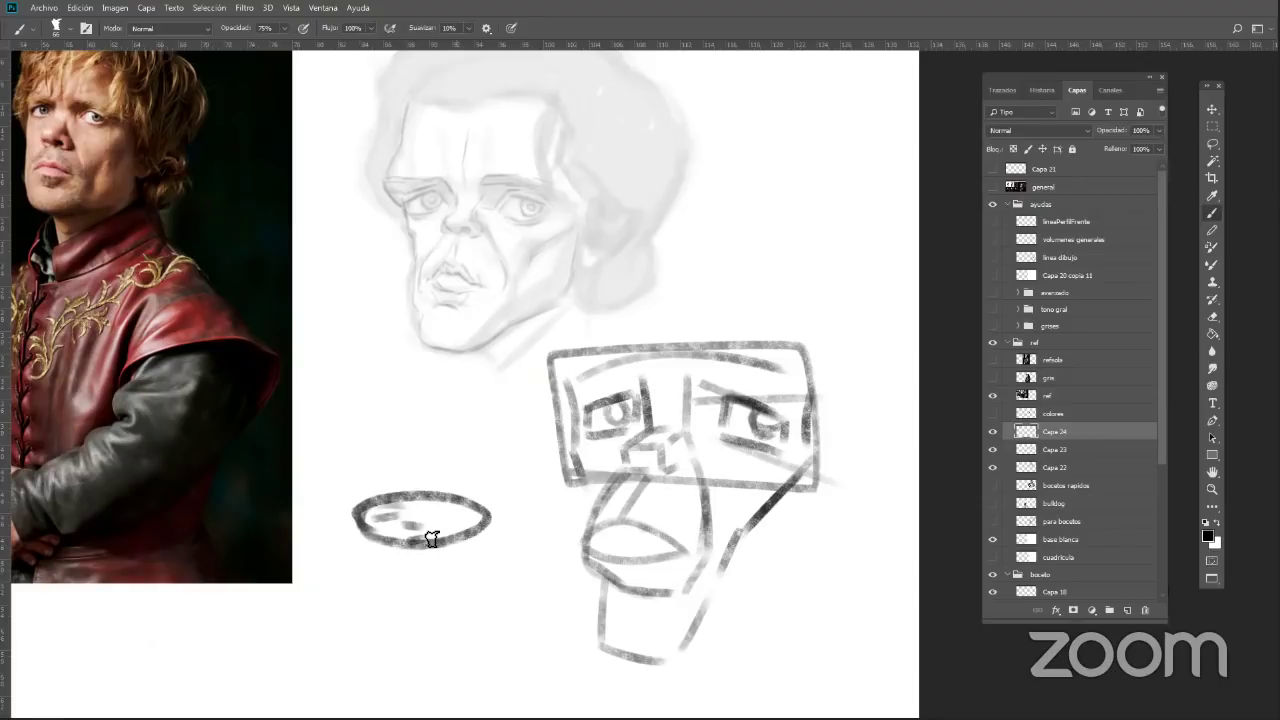
{"action": "key", "text": "ctrl+z"}
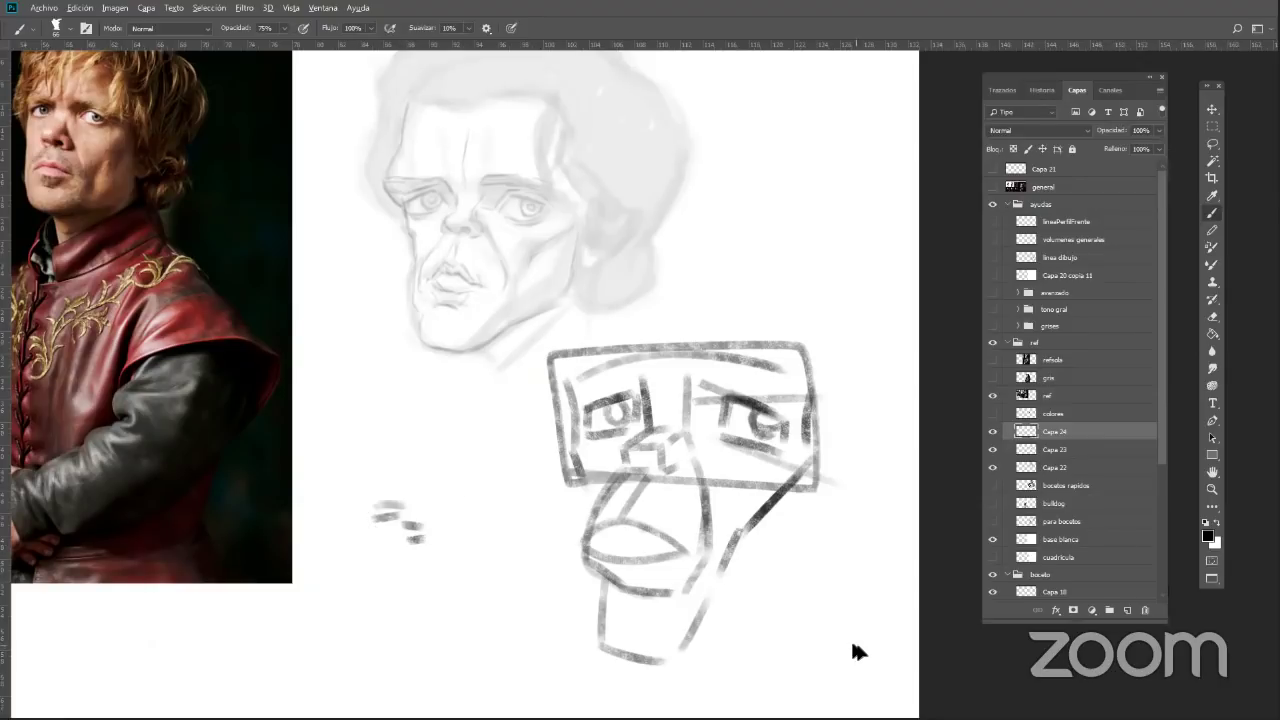
{"action": "key", "text": "ctrl+z"}
{"action": "key", "text": "ctrl+z"}
{"action": "key", "text": "ctrl+z"}
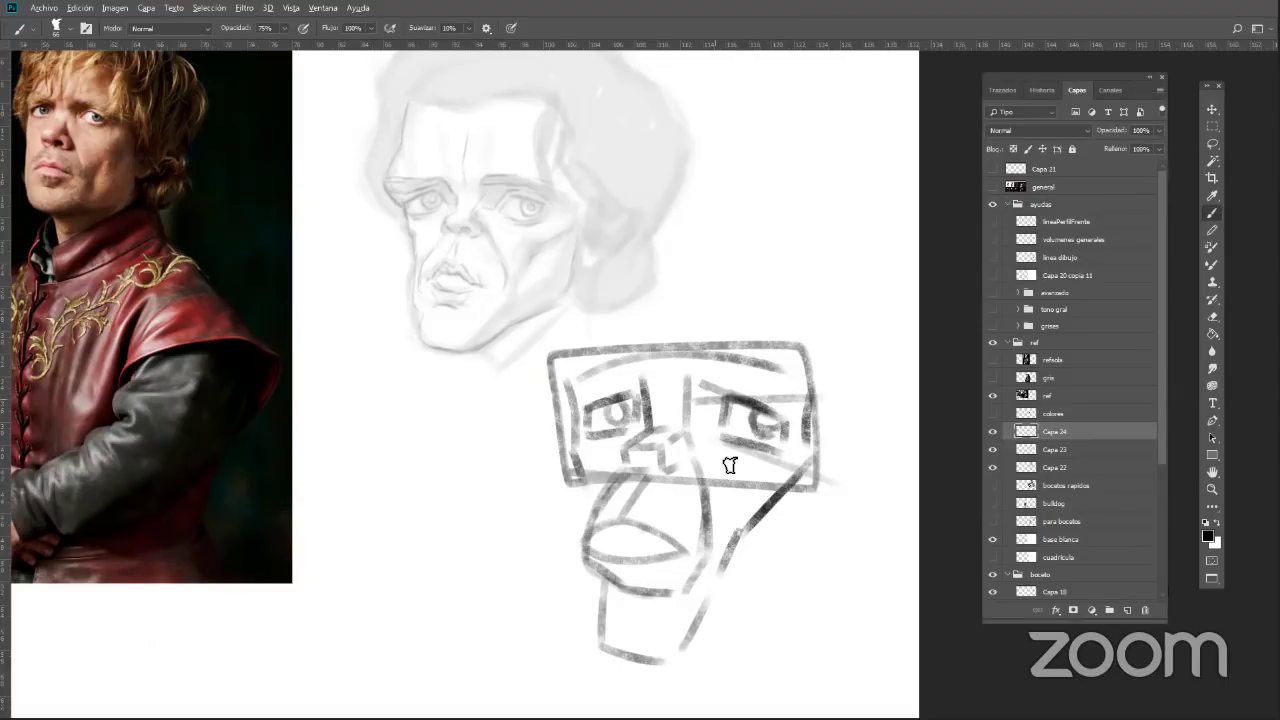
Draw two round cartoon eyes and a U-shaped nose above the angular face
{"action": "mouse_move", "coordinate": [740, 171]}
{"action": "left_mouse_down"}
{"action": "mouse_move", "coordinate": [734, 265]}
{"action": "mouse_move", "coordinate": [674, 209]}
{"action": "left_mouse_up"}
{"action": "key", "text": "ctrl+z"}
{"action": "left_click_drag", "start_coordinate": [870, 176], "coordinate": [866, 177]}
{"action": "mouse_move", "coordinate": [745, 240]}
{"action": "left_mouse_down"}
{"action": "mouse_move", "coordinate": [856, 305]}
{"action": "mouse_move", "coordinate": [845, 240]}
{"action": "left_mouse_up"}
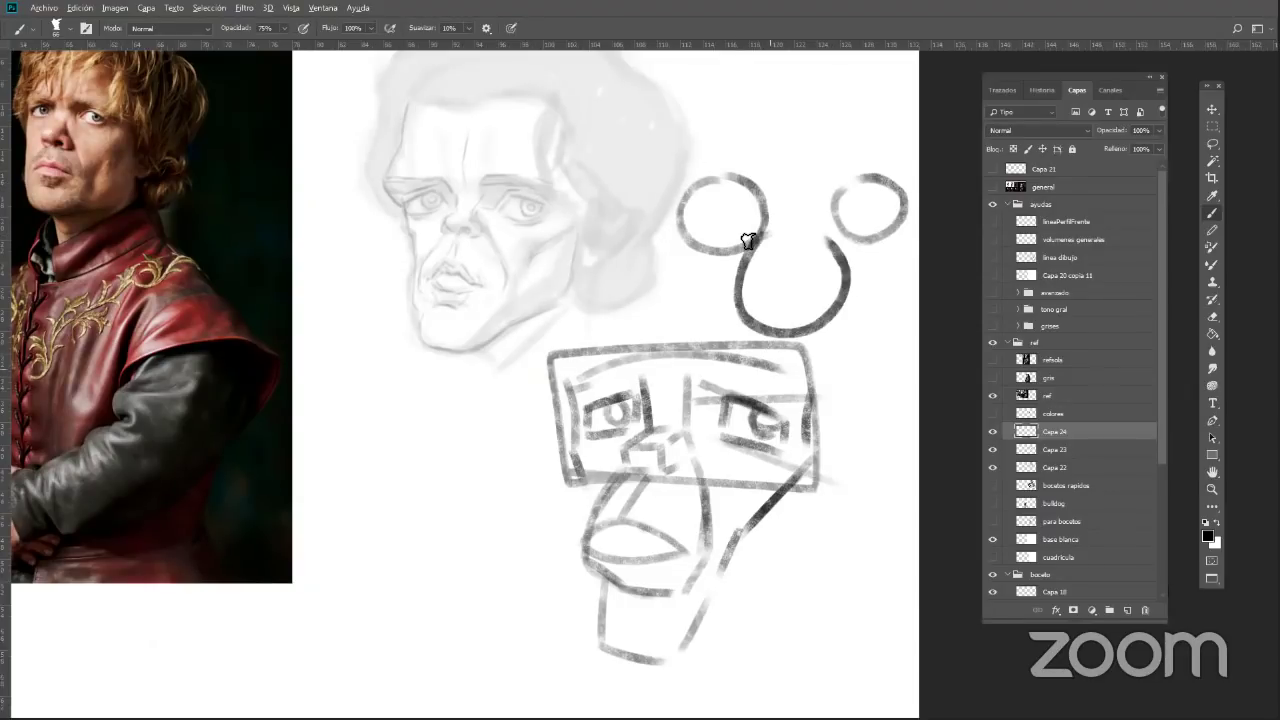
Try a rounded mouth and a wide curved head outline around the cartoon eyes and nose, and undo both
{"action": "left_click_drag", "start_coordinate": [722, 368], "coordinate": [717, 371]}
{"action": "left_click_drag", "start_coordinate": [646, 124], "coordinate": [631, 153]}
{"action": "left_click_drag", "start_coordinate": [634, 373], "coordinate": [916, 148]}
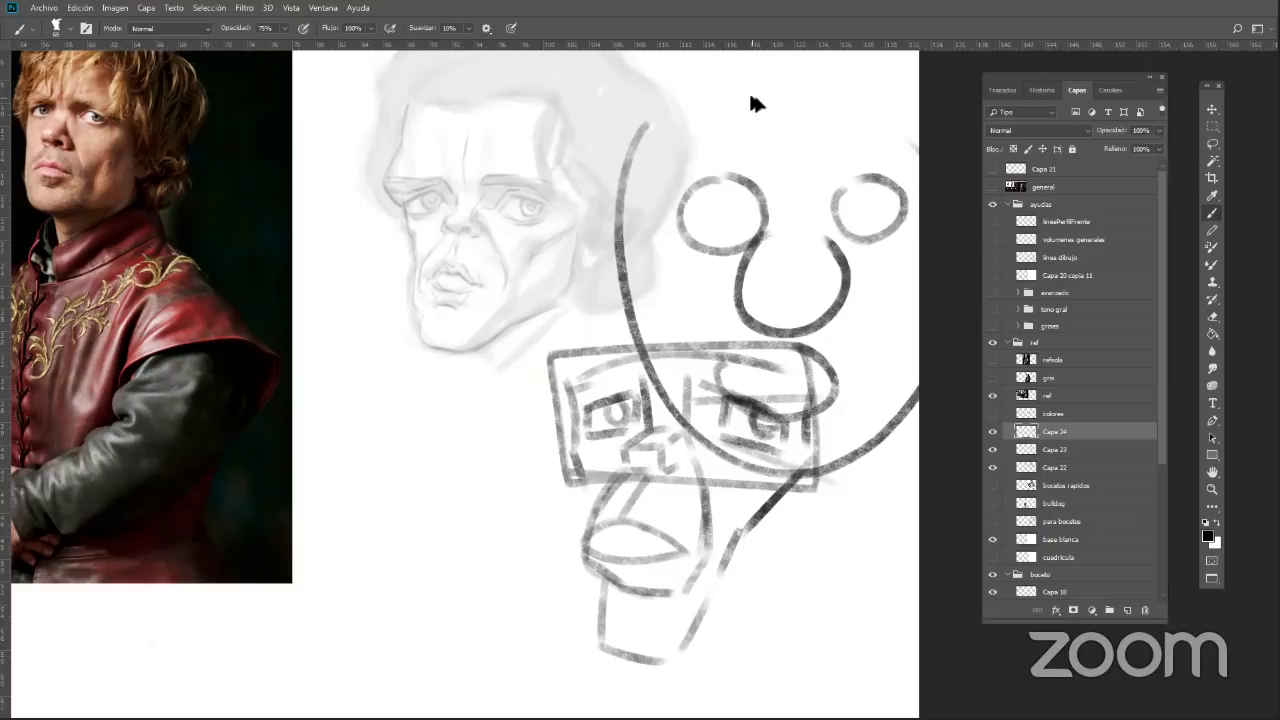
{"action": "key", "text": "ctrl+z"}
{"action": "key", "text": "ctrl+z"}
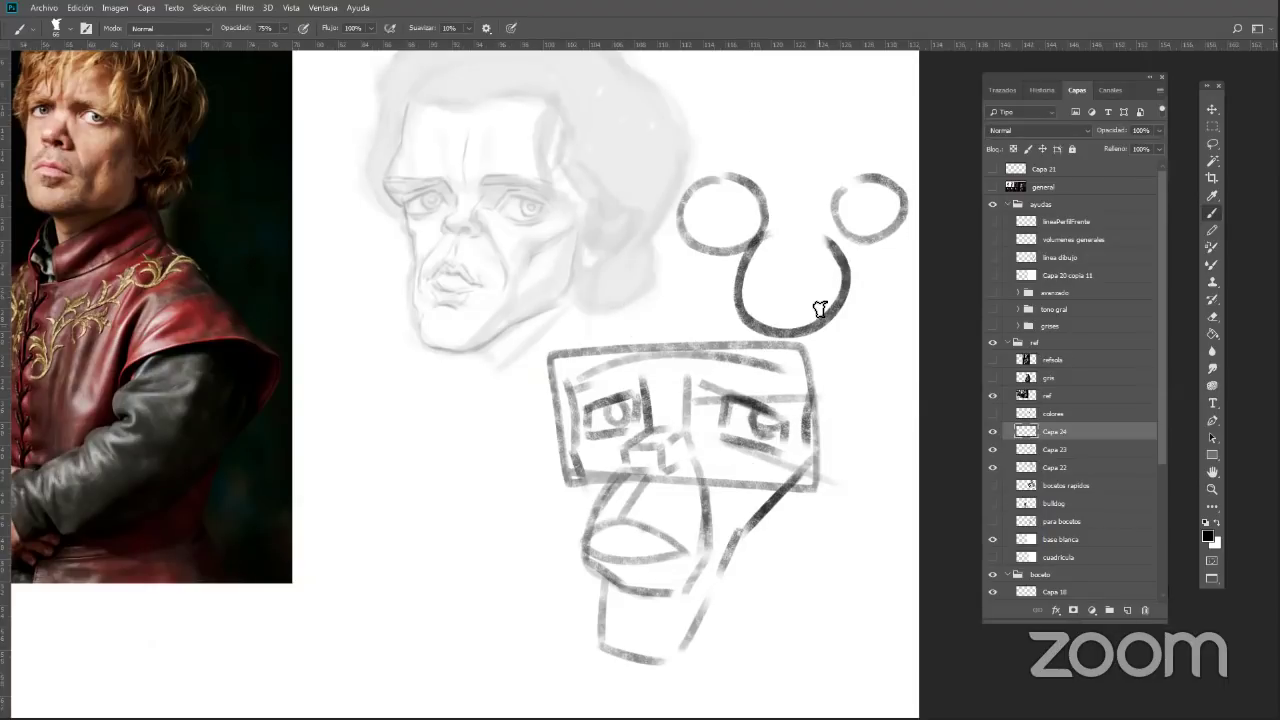
Draw a short straight mouth and a narrower oval head outline around the cartoon features
{"action": "mouse_move", "coordinate": [797, 355]}
{"action": "left_mouse_down"}
{"action": "mouse_move", "coordinate": [771, 354]}
{"action": "mouse_move", "coordinate": [829, 363]}
{"action": "mouse_move", "coordinate": [774, 354]}
{"action": "mouse_move", "coordinate": [820, 354]}
{"action": "mouse_move", "coordinate": [822, 389]}
{"action": "left_mouse_up"}
{"action": "mouse_move", "coordinate": [651, 162]}
{"action": "left_mouse_down"}
{"action": "mouse_move", "coordinate": [651, 193]}
{"action": "mouse_move", "coordinate": [829, 383]}
{"action": "mouse_move", "coordinate": [920, 200]}
{"action": "mouse_move", "coordinate": [913, 175]}
{"action": "left_mouse_up"}
{"action": "left_click_drag", "start_coordinate": [656, 175], "coordinate": [748, 64]}
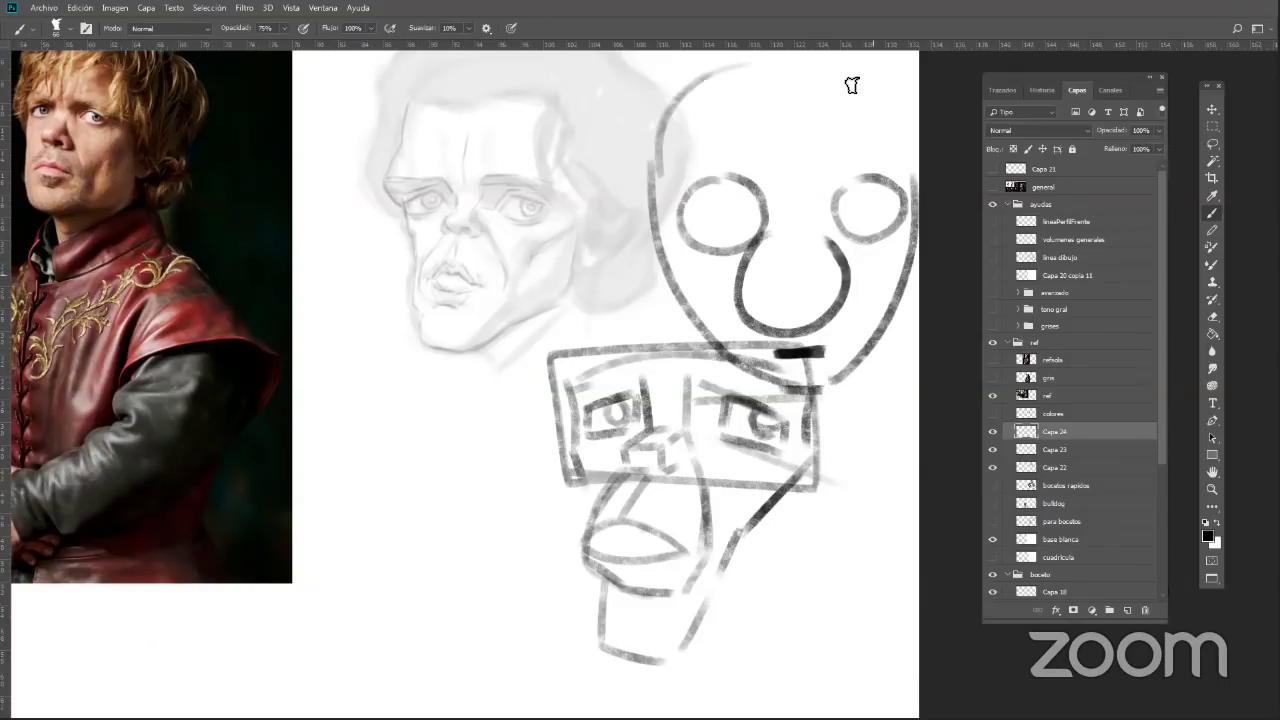
Undo the whole round cartoon face above the angular face
{"action": "key", "text": "ctrl+z"}
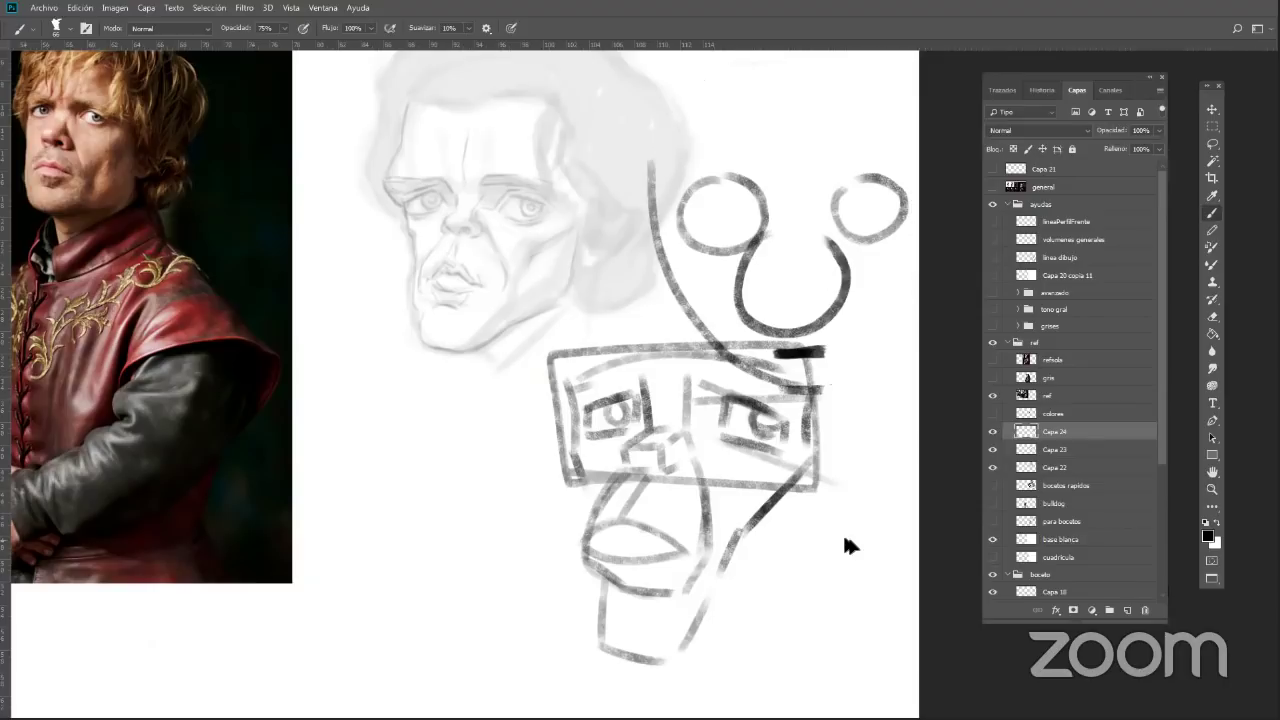
{"action": "key", "text": "ctrl+z"}
{"action": "key", "text": "ctrl+z"}
{"action": "key", "text": "ctrl+z"}
{"action": "key", "text": "ctrl+z"}
{"action": "key", "text": "ctrl+z"}
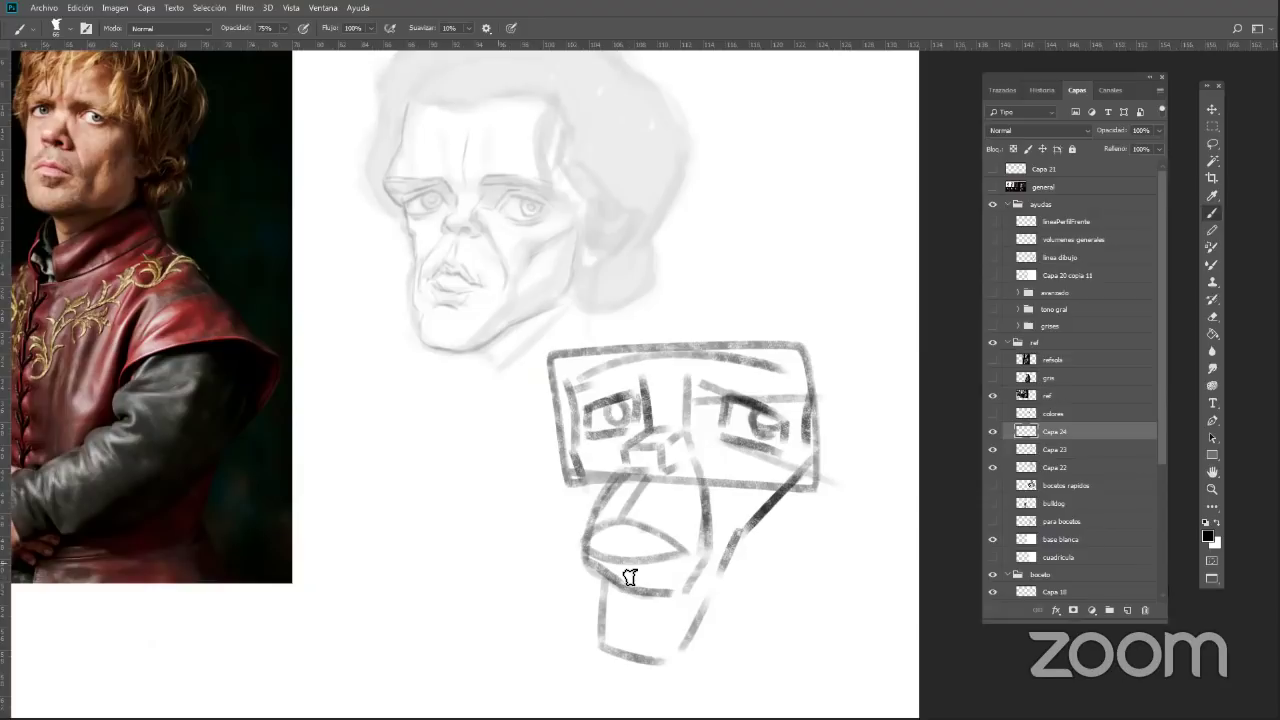
Draw an angular side-view face beside the front view, with sloping forehead, brow, eye, muzzle, chin and jaw
{"action": "mouse_move", "coordinate": [426, 465]}
{"action": "left_mouse_down"}
{"action": "mouse_move", "coordinate": [386, 519]}
{"action": "mouse_move", "coordinate": [416, 525]}
{"action": "mouse_move", "coordinate": [428, 557]}
{"action": "mouse_move", "coordinate": [408, 593]}
{"action": "mouse_move", "coordinate": [448, 597]}
{"action": "mouse_move", "coordinate": [523, 547]}
{"action": "left_mouse_up"}
{"action": "left_click_drag", "start_coordinate": [556, 488], "coordinate": [558, 522]}
{"action": "mouse_move", "coordinate": [424, 466]}
{"action": "left_mouse_down"}
{"action": "mouse_move", "coordinate": [439, 419]}
{"action": "mouse_move", "coordinate": [432, 433]}
{"action": "mouse_move", "coordinate": [408, 384]}
{"action": "mouse_move", "coordinate": [480, 287]}
{"action": "left_mouse_up"}
{"action": "mouse_move", "coordinate": [420, 388]}
{"action": "left_mouse_down"}
{"action": "mouse_move", "coordinate": [490, 423]}
{"action": "mouse_move", "coordinate": [468, 416]}
{"action": "left_mouse_up"}
{"action": "left_click_drag", "start_coordinate": [453, 439], "coordinate": [473, 446]}
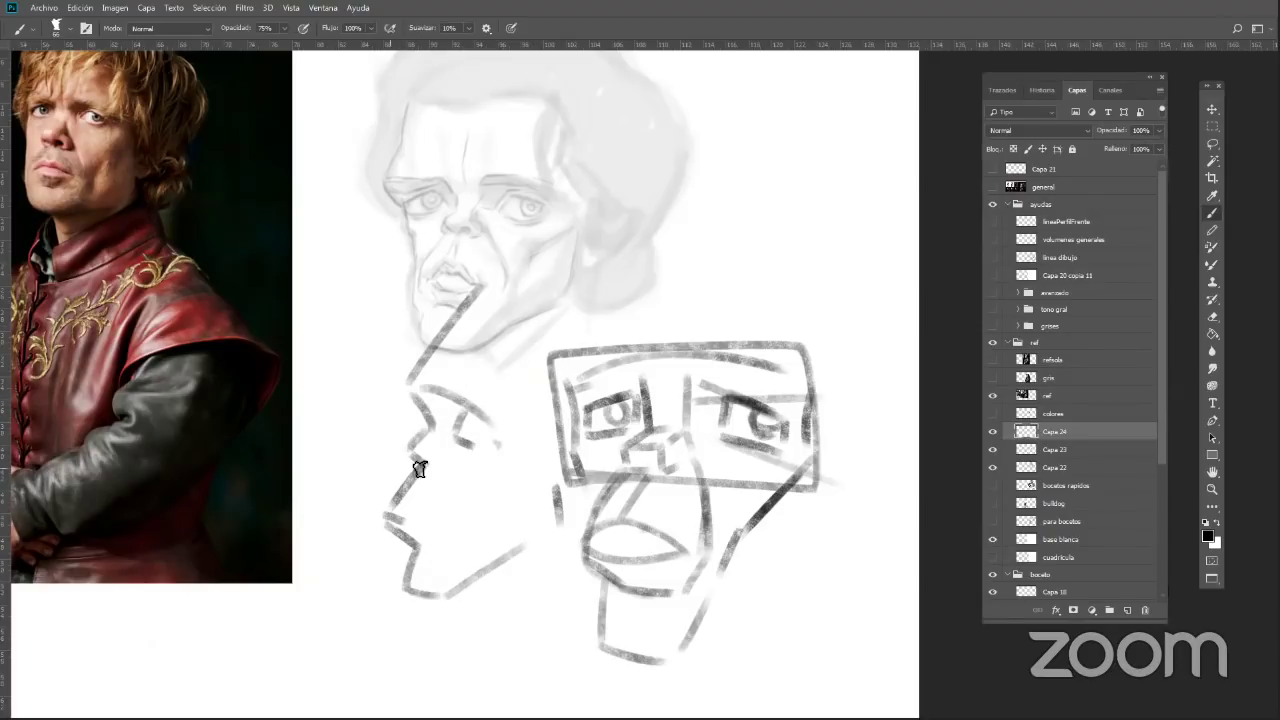
Add guide lines at the profile's nose base, mouth and chin, and frame its eye area with a rectangle
{"action": "left_click_drag", "start_coordinate": [414, 442], "coordinate": [403, 463]}
{"action": "left_click_drag", "start_coordinate": [432, 599], "coordinate": [381, 603]}
{"action": "left_click_drag", "start_coordinate": [379, 467], "coordinate": [610, 467]}
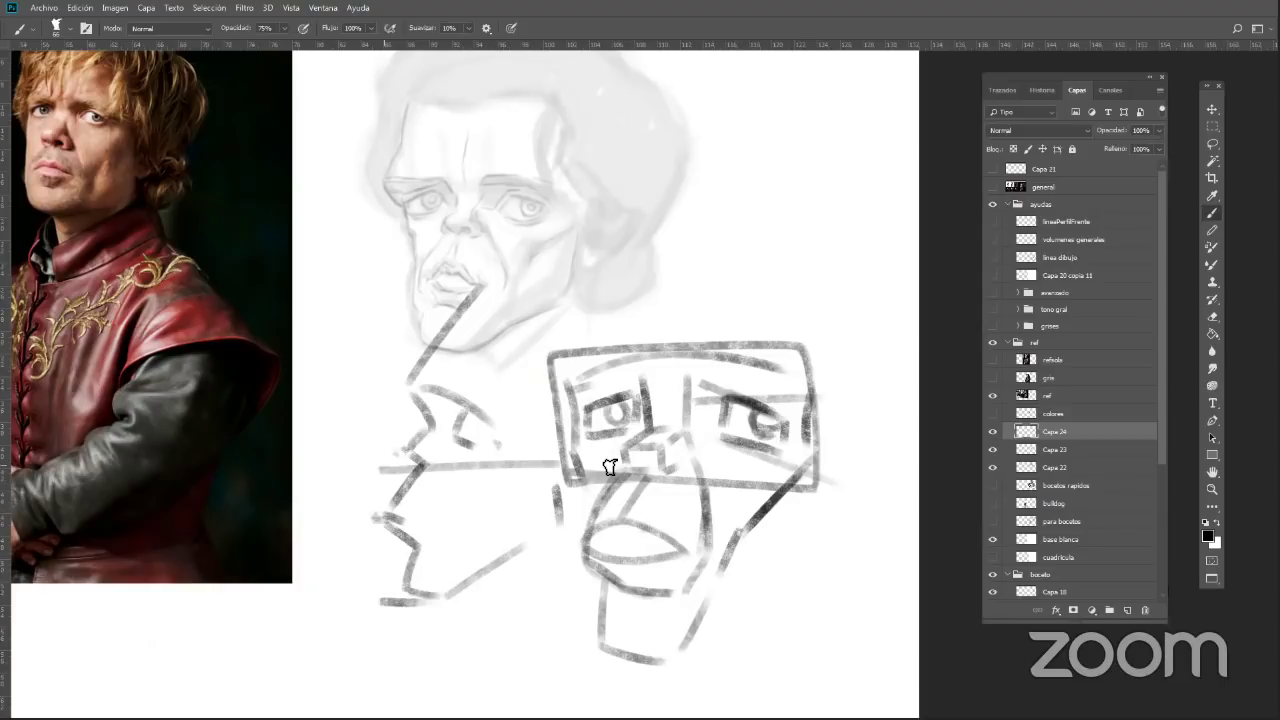
{"action": "mouse_move", "coordinate": [425, 460]}
{"action": "left_mouse_down"}
{"action": "mouse_move", "coordinate": [534, 366]}
{"action": "mouse_move", "coordinate": [535, 445]}
{"action": "left_mouse_up"}
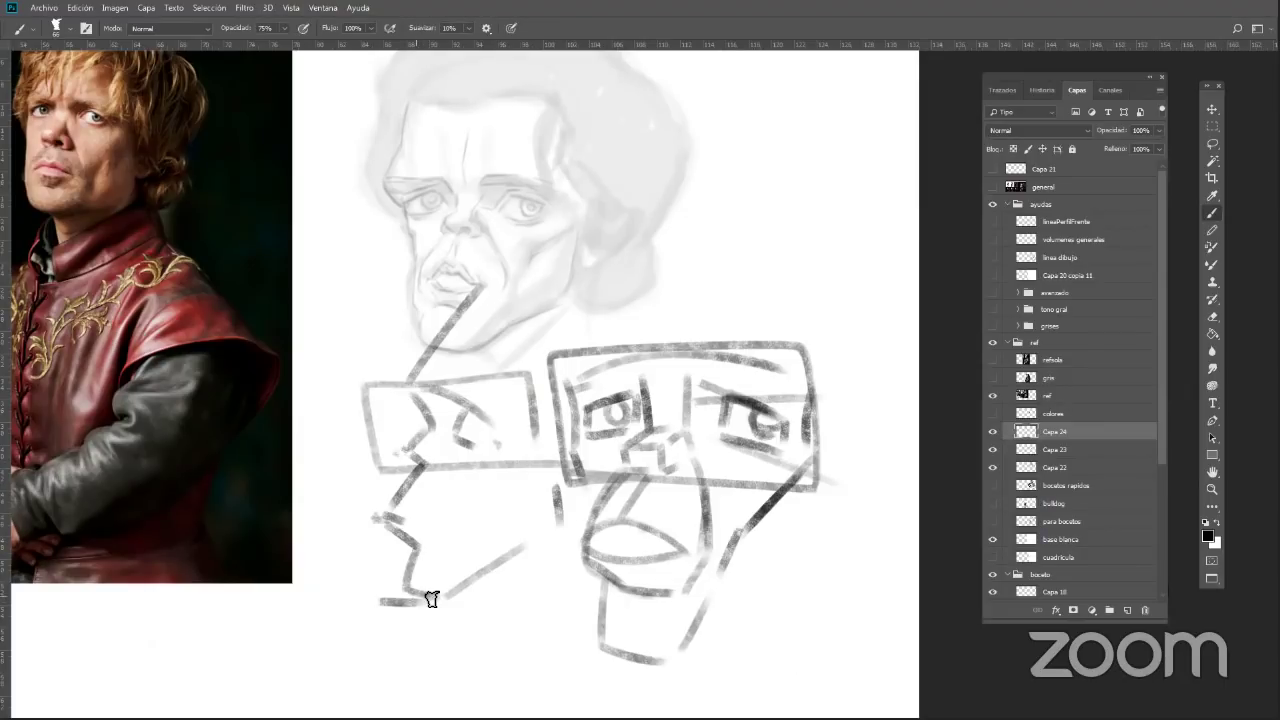
Undo the frame, the guide lines and the angular profile drawing
{"action": "key", "text": "ctrl+z"}
{"action": "key", "text": "ctrl+z"}
{"action": "key", "text": "ctrl+z"}
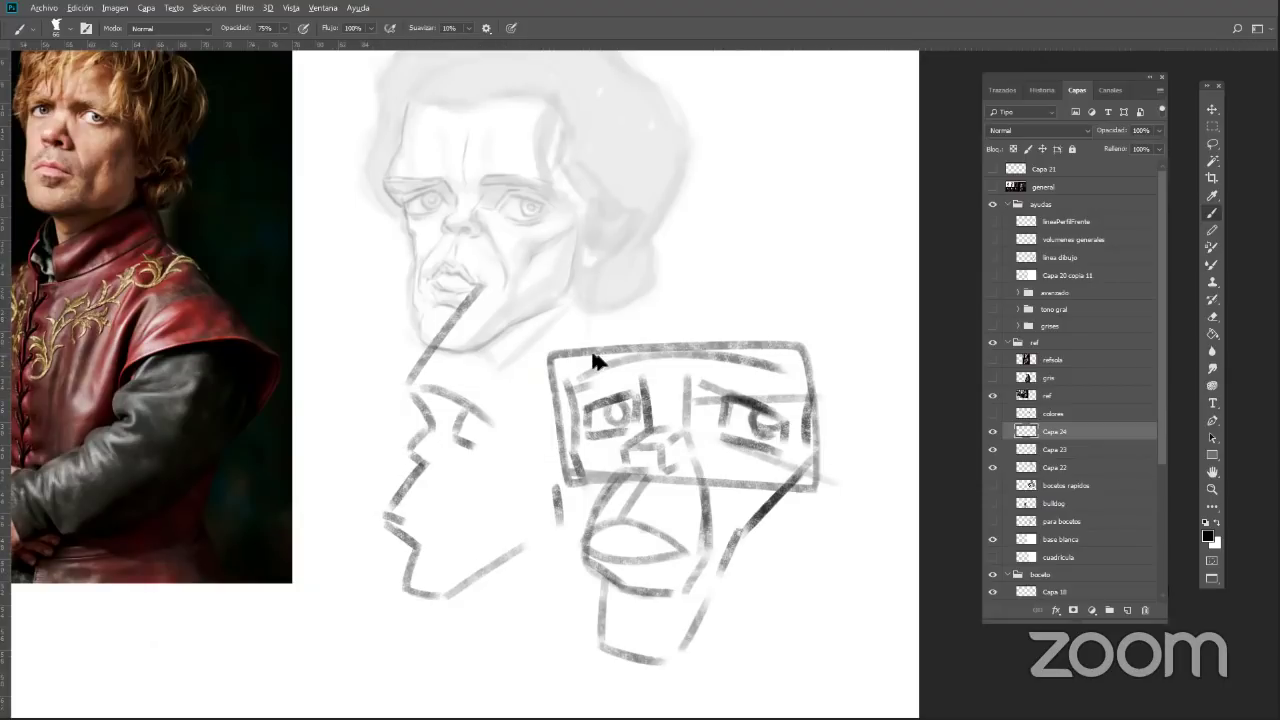
{"action": "key", "text": "ctrl+z"}
{"action": "key", "text": "ctrl+z"}
{"action": "key", "text": "ctrl+z"}
{"action": "key", "text": "ctrl+z"}
{"action": "key", "text": "ctrl+z"}
{"action": "key", "text": "ctrl+z"}
{"action": "key", "text": "ctrl+z"}
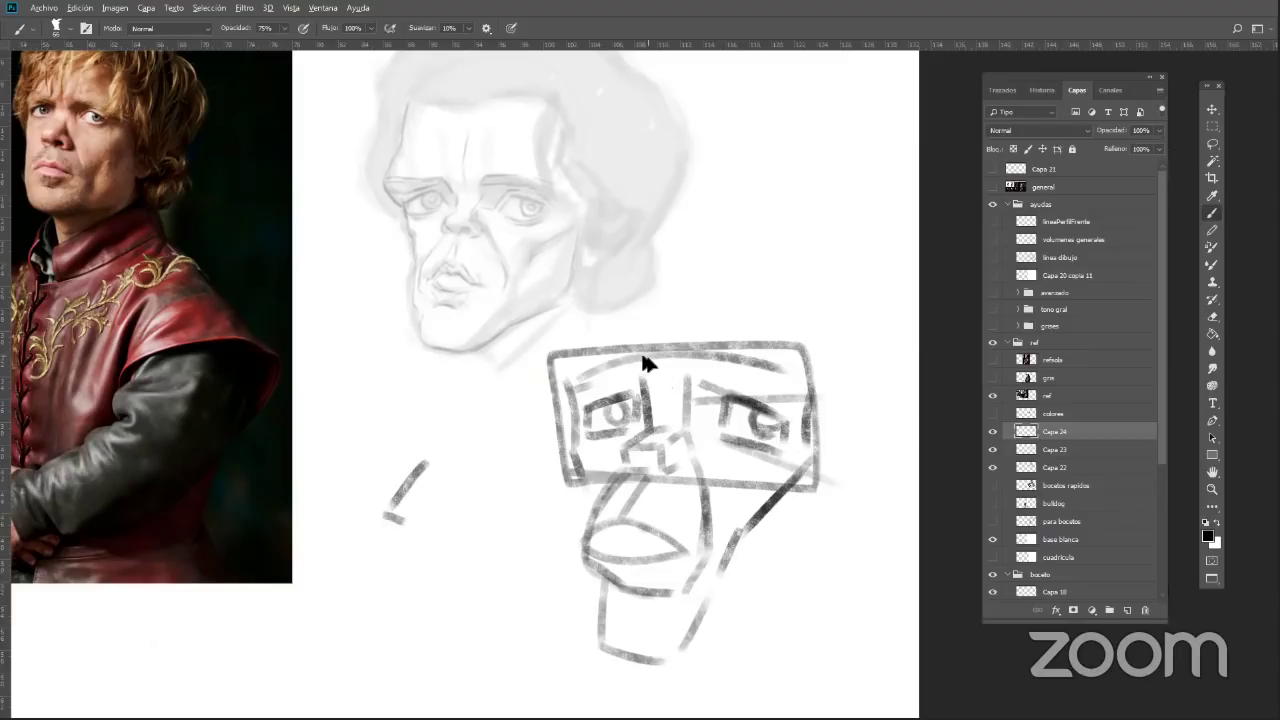
Try a large rounded cranium outline rising from the rectangular eye frame, and undo it
{"action": "left_click_drag", "start_coordinate": [551, 374], "coordinate": [597, 88]}
{"action": "key", "text": "ctrl+z"}
{"action": "mouse_move", "coordinate": [537, 354]}
{"action": "left_mouse_down"}
{"action": "mouse_move", "coordinate": [550, 154]}
{"action": "mouse_move", "coordinate": [679, 121]}
{"action": "mouse_move", "coordinate": [824, 173]}
{"action": "mouse_move", "coordinate": [838, 268]}
{"action": "mouse_move", "coordinate": [823, 309]}
{"action": "left_mouse_up"}
{"action": "key", "text": "ctrl+z"}
{"action": "mouse_move", "coordinate": [548, 360]}
{"action": "left_mouse_down"}
{"action": "mouse_move", "coordinate": [523, 323]}
{"action": "mouse_move", "coordinate": [836, 163]}
{"action": "mouse_move", "coordinate": [833, 297]}
{"action": "left_mouse_up"}
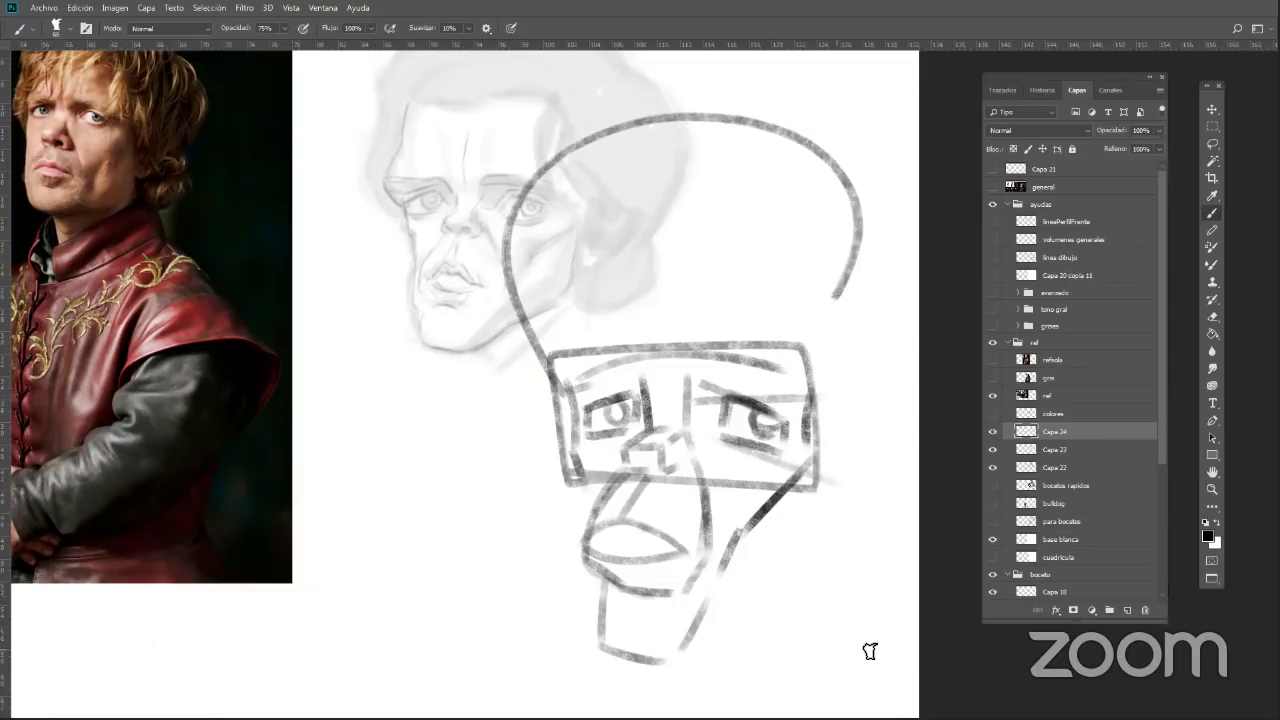
{"action": "key", "text": "ctrl+z"}
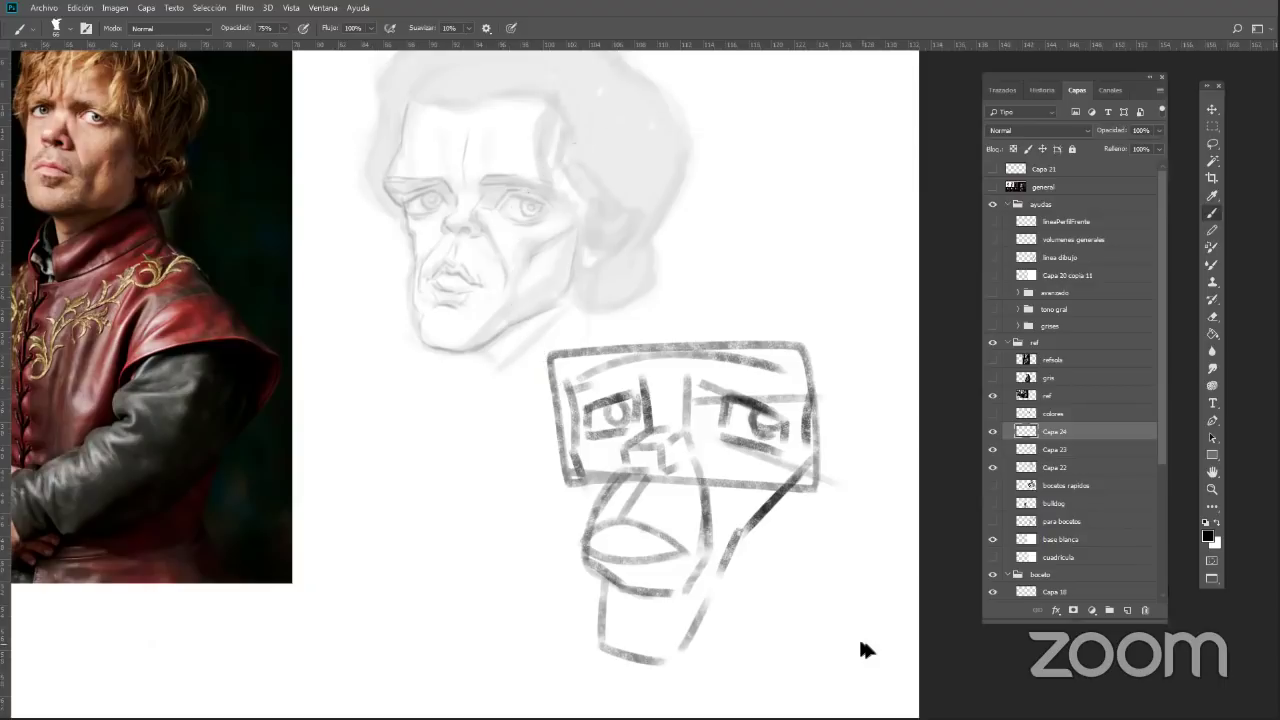
Draw the cranium outline of a side-view head in the blank area below the caricature, continuing down to the nape
{"action": "left_click_drag", "start_coordinate": [846, 631], "coordinate": [1006, 592]}
{"action": "left_click_drag", "start_coordinate": [758, 612], "coordinate": [834, 623]}
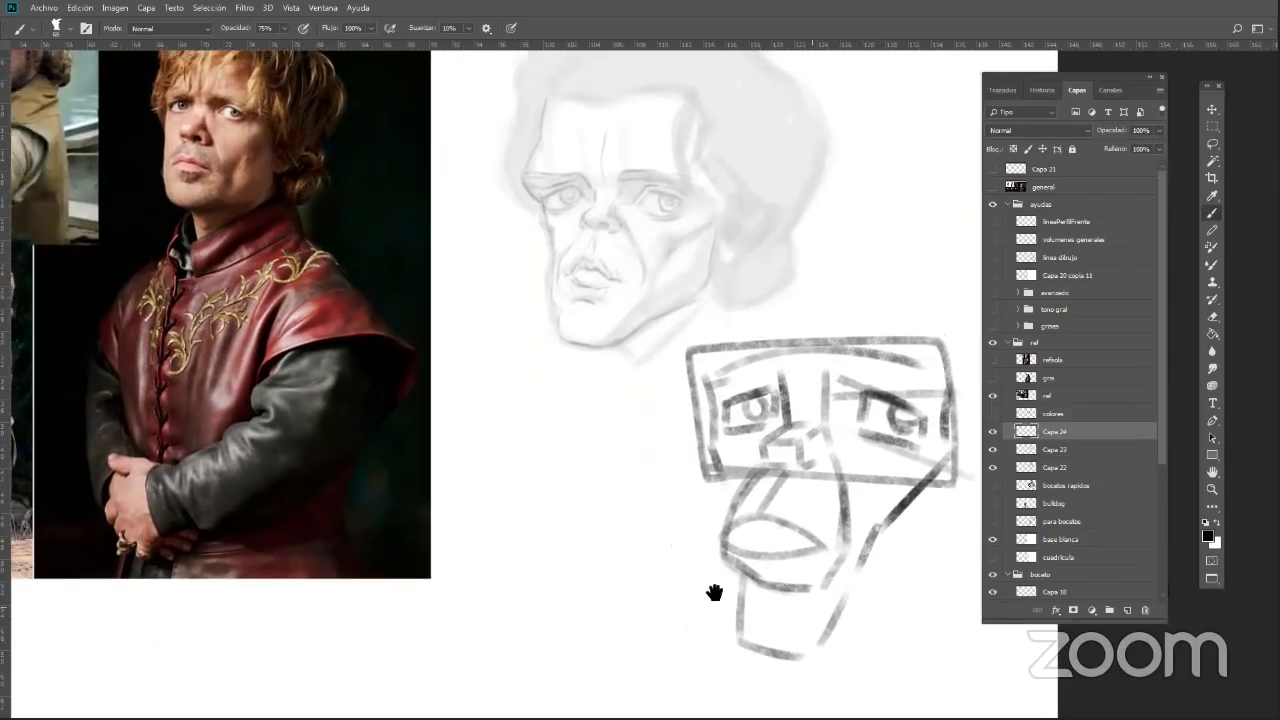
{"action": "left_click_drag", "start_coordinate": [642, 446], "coordinate": [643, 517]}
{"action": "mouse_move", "coordinate": [525, 418]}
{"action": "left_mouse_down"}
{"action": "mouse_move", "coordinate": [605, 415]}
{"action": "mouse_move", "coordinate": [624, 454]}
{"action": "left_mouse_up"}
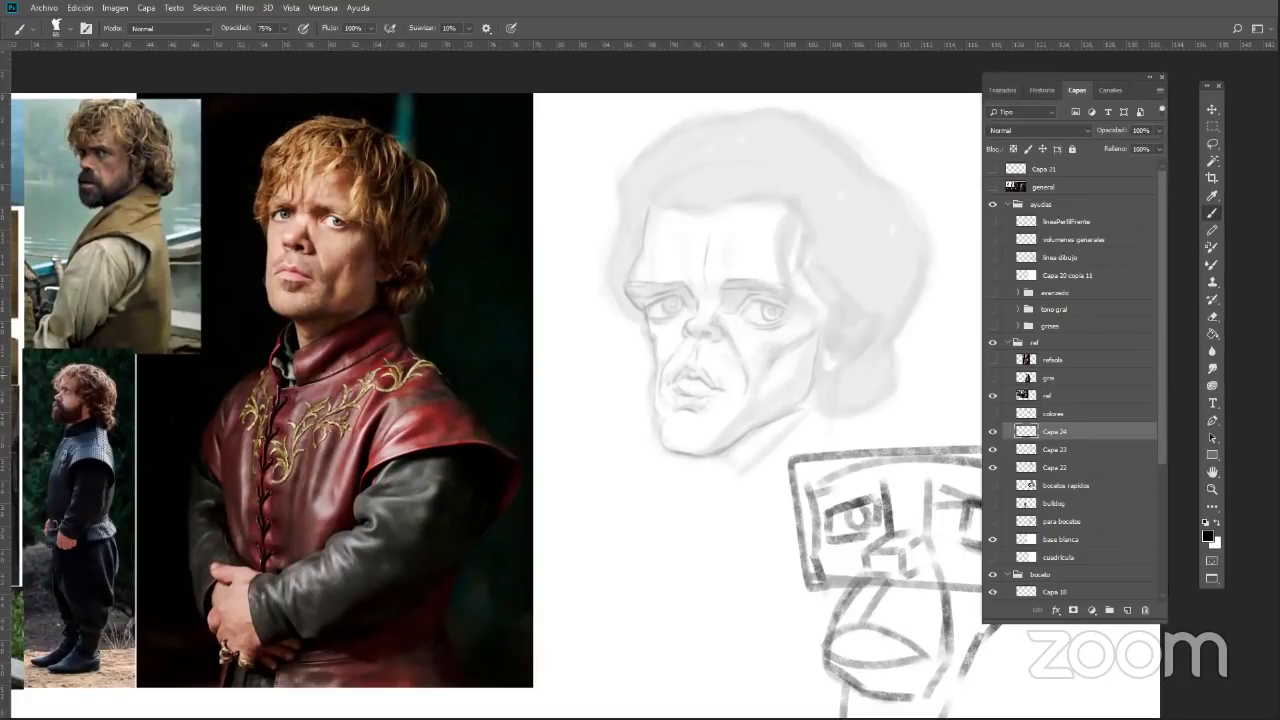
{"action": "mouse_move", "coordinate": [592, 588]}
{"action": "left_mouse_down"}
{"action": "mouse_move", "coordinate": [596, 469]}
{"action": "mouse_move", "coordinate": [644, 452]}
{"action": "mouse_move", "coordinate": [676, 461]}
{"action": "left_mouse_up"}
{"action": "left_click_drag", "start_coordinate": [586, 571], "coordinate": [608, 597]}
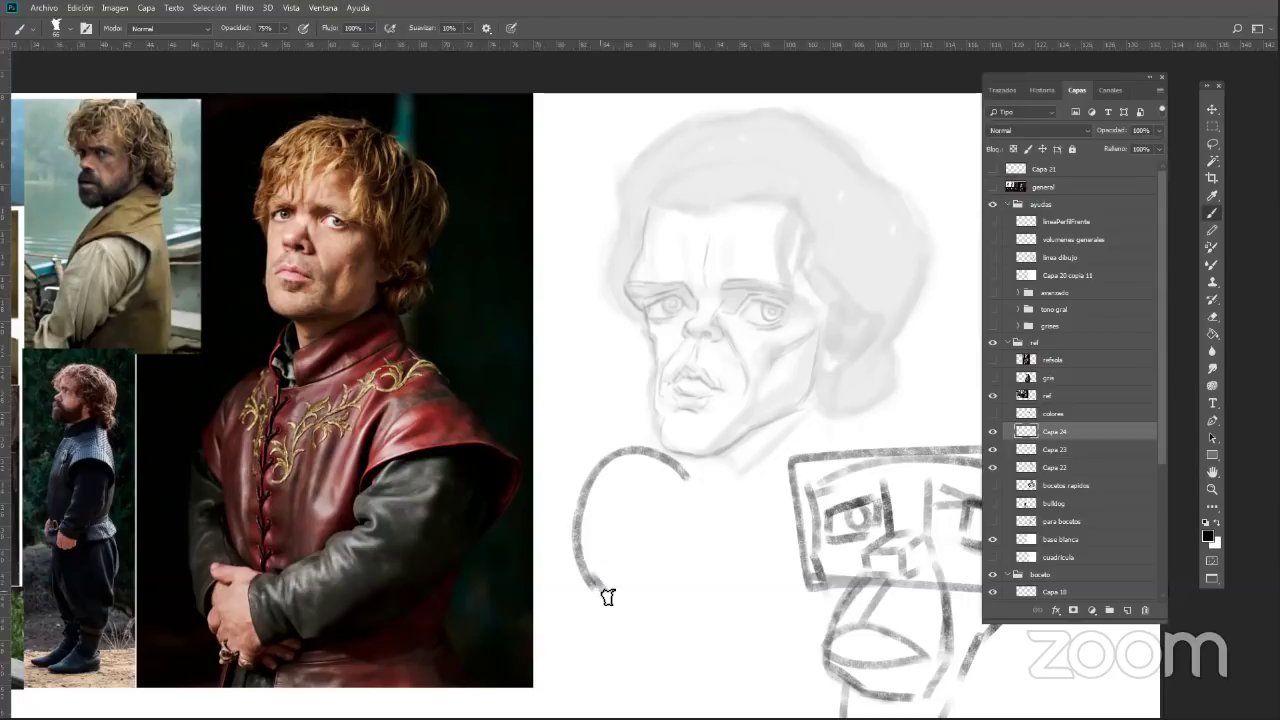
{"action": "mouse_move", "coordinate": [677, 466]}
{"action": "left_mouse_down"}
{"action": "mouse_move", "coordinate": [754, 546]}
{"action": "mouse_move", "coordinate": [734, 613]}
{"action": "mouse_move", "coordinate": [700, 618]}
{"action": "mouse_move", "coordinate": [716, 678]}
{"action": "left_mouse_up"}
{"action": "right_click", "coordinate": [717, 679]}
{"action": "key", "text": "Escape"}
Add the face profile, brow, jaw, ear and neck to the side-view head, and reinforce its cranium contour
{"action": "mouse_move", "coordinate": [640, 686]}
{"action": "left_mouse_down"}
{"action": "mouse_move", "coordinate": [647, 633]}
{"action": "mouse_move", "coordinate": [659, 637]}
{"action": "mouse_move", "coordinate": [591, 669]}
{"action": "left_mouse_up"}
{"action": "mouse_move", "coordinate": [586, 611]}
{"action": "left_mouse_down"}
{"action": "mouse_move", "coordinate": [597, 617]}
{"action": "mouse_move", "coordinate": [578, 634]}
{"action": "mouse_move", "coordinate": [595, 655]}
{"action": "left_mouse_up"}
{"action": "mouse_move", "coordinate": [588, 567]}
{"action": "left_mouse_down"}
{"action": "mouse_move", "coordinate": [652, 597]}
{"action": "mouse_move", "coordinate": [609, 601]}
{"action": "mouse_move", "coordinate": [698, 597]}
{"action": "mouse_move", "coordinate": [640, 642]}
{"action": "mouse_move", "coordinate": [688, 604]}
{"action": "left_mouse_up"}
{"action": "mouse_move", "coordinate": [718, 510]}
{"action": "left_mouse_down"}
{"action": "mouse_move", "coordinate": [738, 556]}
{"action": "mouse_move", "coordinate": [714, 612]}
{"action": "left_mouse_up"}
{"action": "mouse_move", "coordinate": [574, 566]}
{"action": "left_mouse_down"}
{"action": "mouse_move", "coordinate": [571, 549]}
{"action": "mouse_move", "coordinate": [720, 518]}
{"action": "left_mouse_up"}
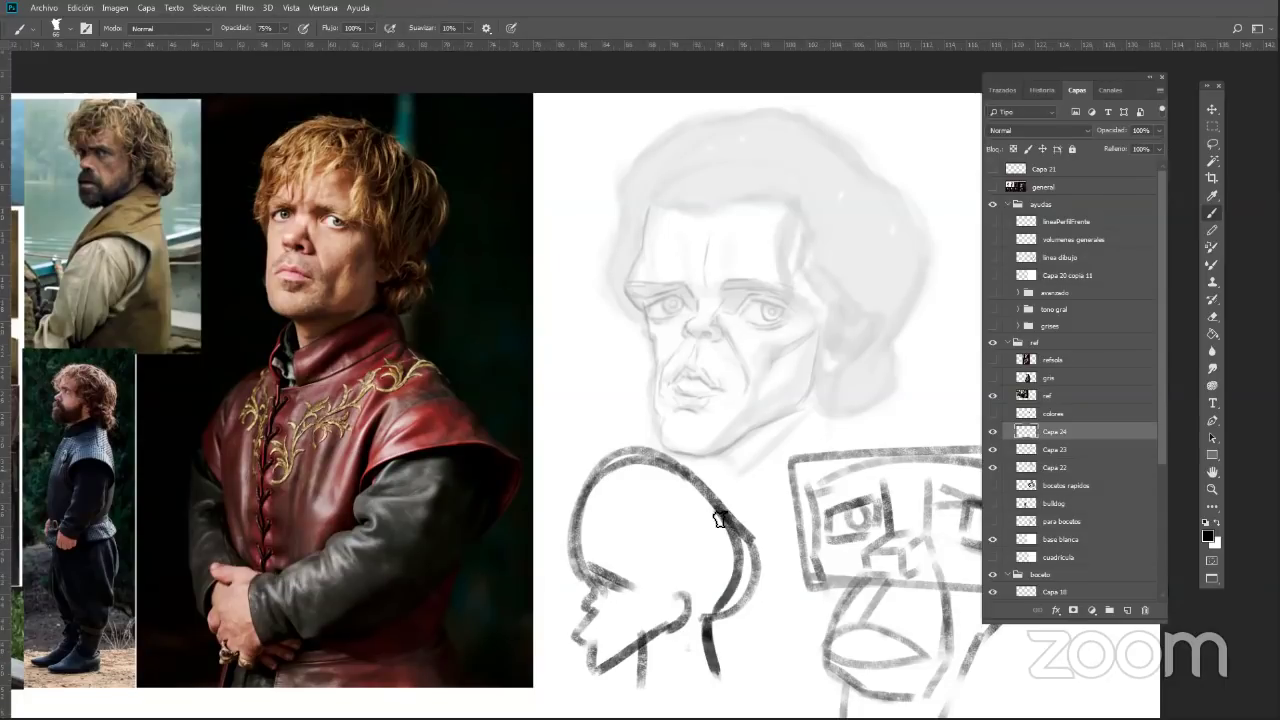
Mark the base of the side-view head's neck and frame its eye area with a rounded rectangle
{"action": "left_click_drag", "start_coordinate": [630, 690], "coordinate": [656, 688]}
{"action": "mouse_move", "coordinate": [552, 576]}
{"action": "left_mouse_down"}
{"action": "mouse_move", "coordinate": [595, 611]}
{"action": "mouse_move", "coordinate": [649, 606]}
{"action": "mouse_move", "coordinate": [642, 566]}
{"action": "mouse_move", "coordinate": [549, 567]}
{"action": "left_mouse_up"}
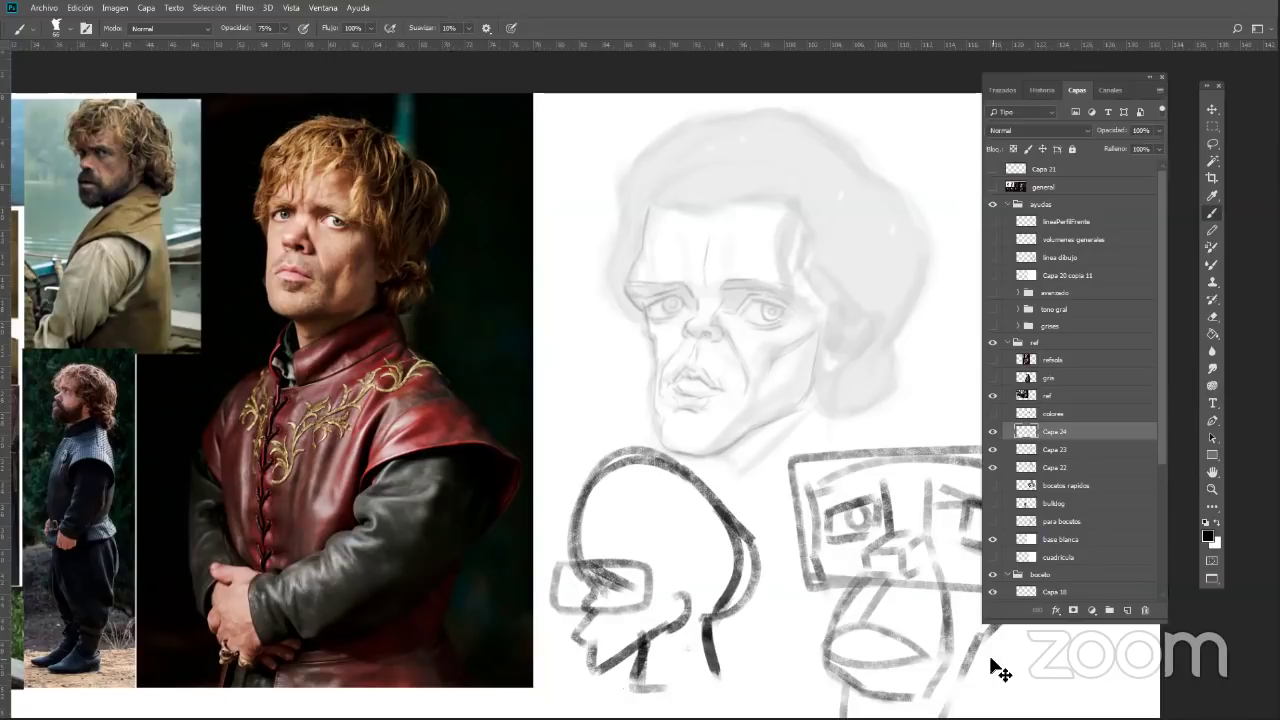
Undo the eye frame, facial features, jaw and neck of the side-view head
{"action": "key", "text": "ctrl+z"}
{"action": "key", "text": "ctrl+z"}
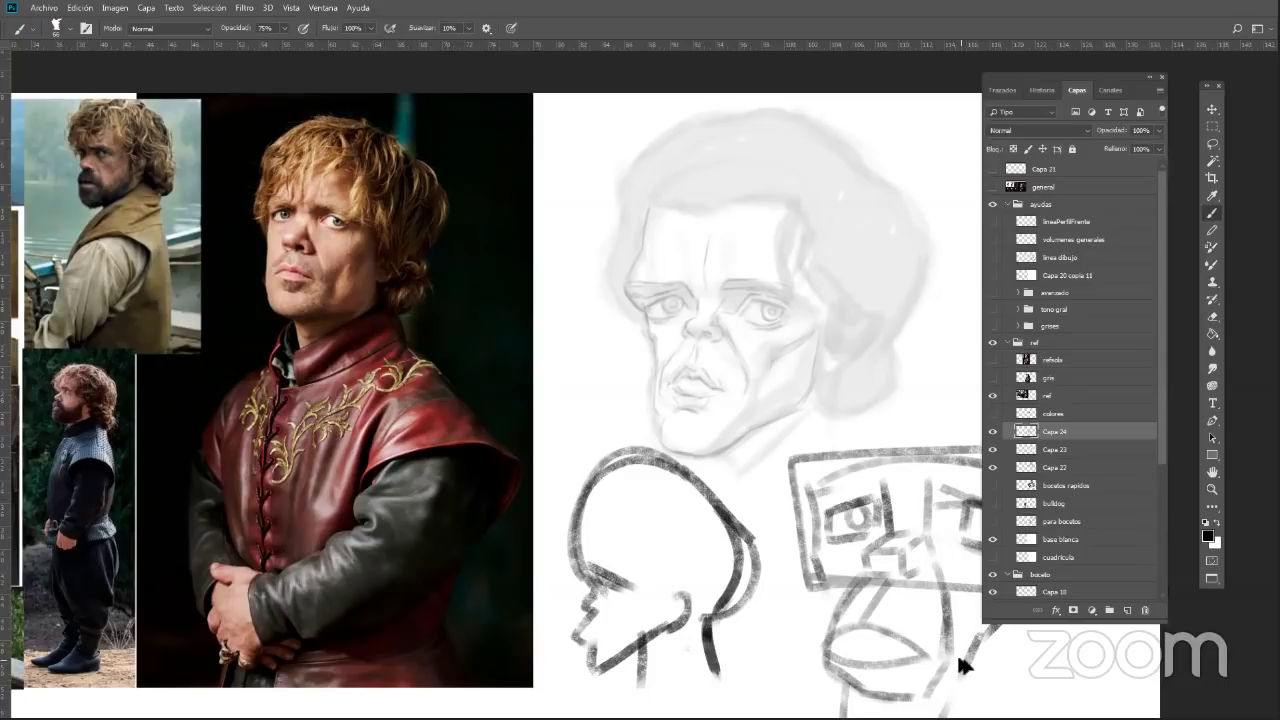
{"action": "key", "text": "ctrl+z"}
{"action": "key", "text": "ctrl+z"}
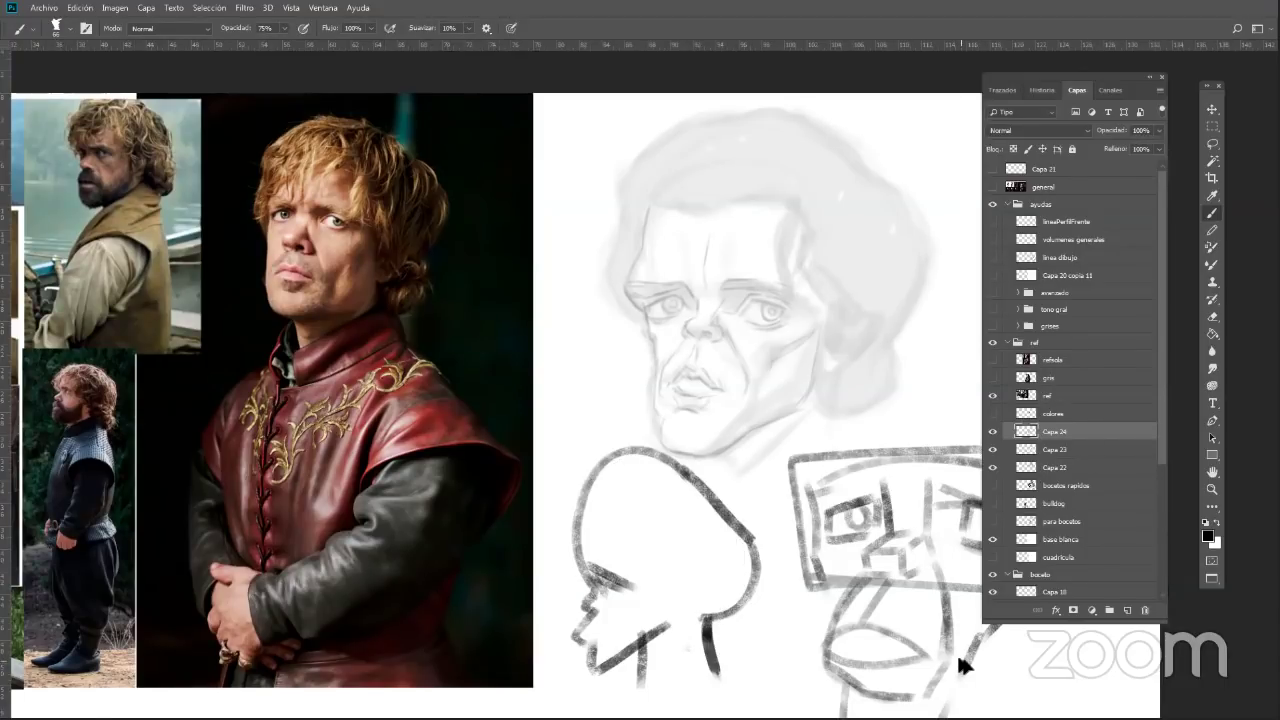
{"action": "key", "text": "ctrl+z"}
{"action": "key", "text": "ctrl+z"}
{"action": "key", "text": "ctrl+z"}
{"action": "key", "text": "ctrl+z"}
{"action": "key", "text": "ctrl+z"}
{"action": "key", "text": "ctrl+z"}
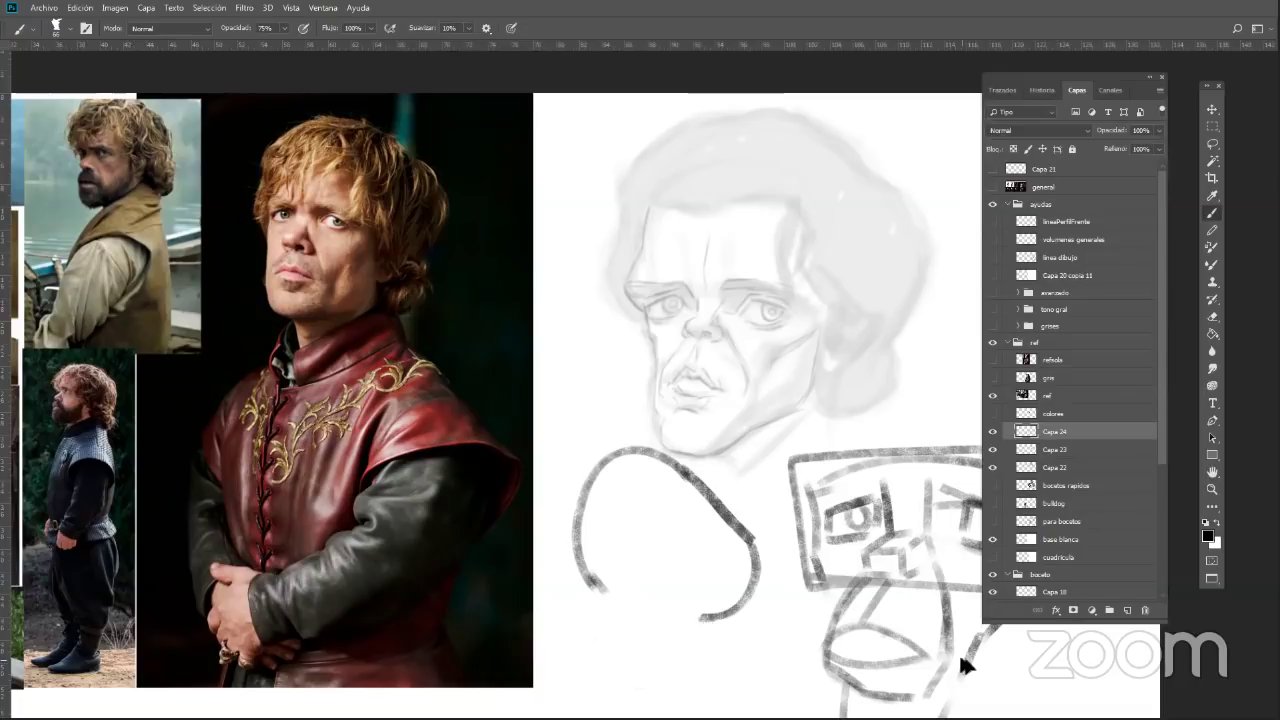
Undo the side-view cranium, and the rectangular eye frame, muzzle outline and chin of the angular face
{"action": "key", "text": "ctrl+z"}
{"action": "key", "text": "ctrl+z"}
{"action": "key", "text": "ctrl+z"}
{"action": "key", "text": "ctrl+z"}
{"action": "key", "text": "ctrl+z"}
{"action": "key", "text": "ctrl+z"}
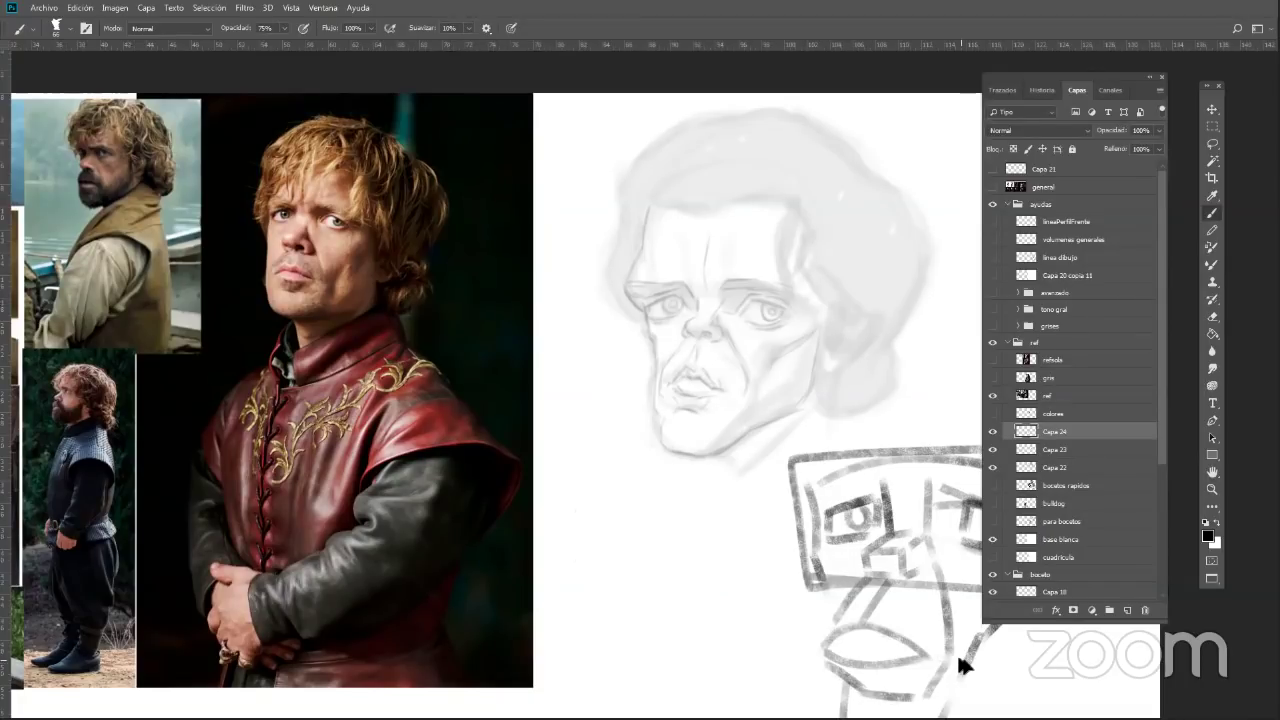
{"action": "key", "text": "ctrl+z"}
{"action": "key", "text": "ctrl+z"}
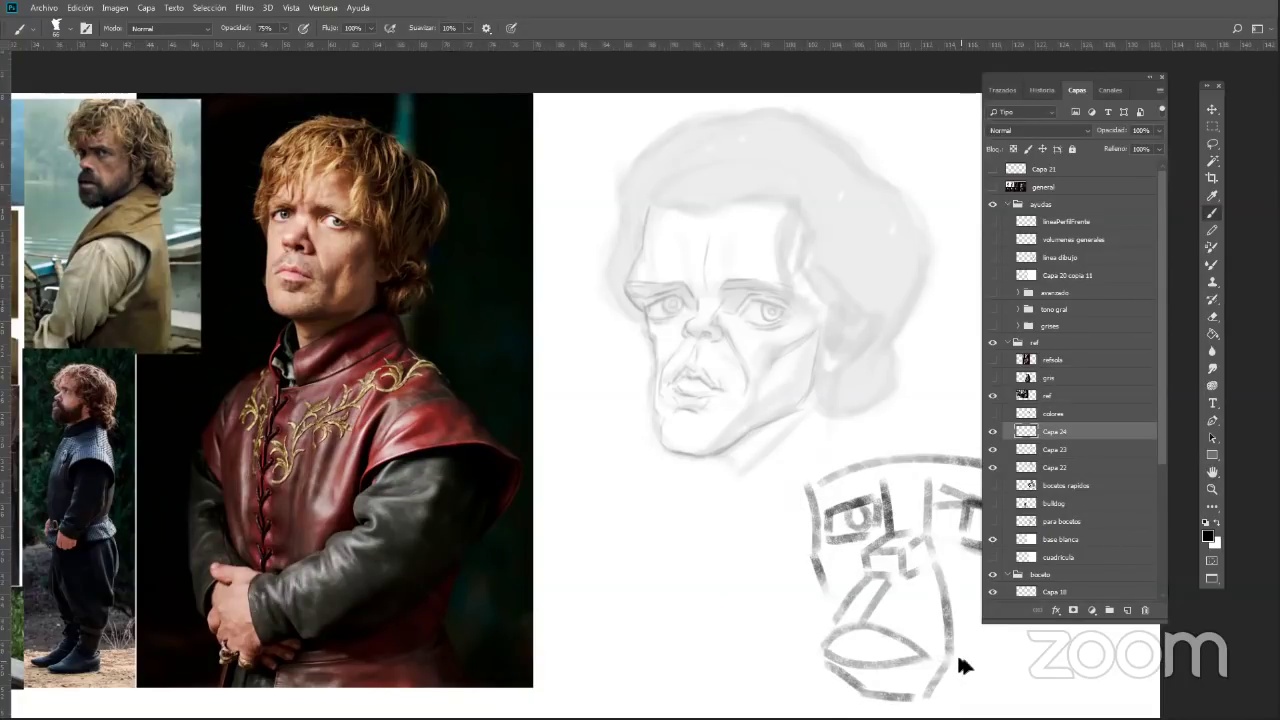
Undo the side lines, lips, philtrum and mouth folds of the angular face, back to its eyes and nose
{"action": "key", "text": "ctrl+z"}
{"action": "key", "text": "ctrl+z"}
{"action": "key", "text": "ctrl+z"}
{"action": "key", "text": "ctrl+z"}
{"action": "key", "text": "ctrl+z"}
{"action": "key", "text": "ctrl+z"}
{"action": "key", "text": "ctrl+z"}
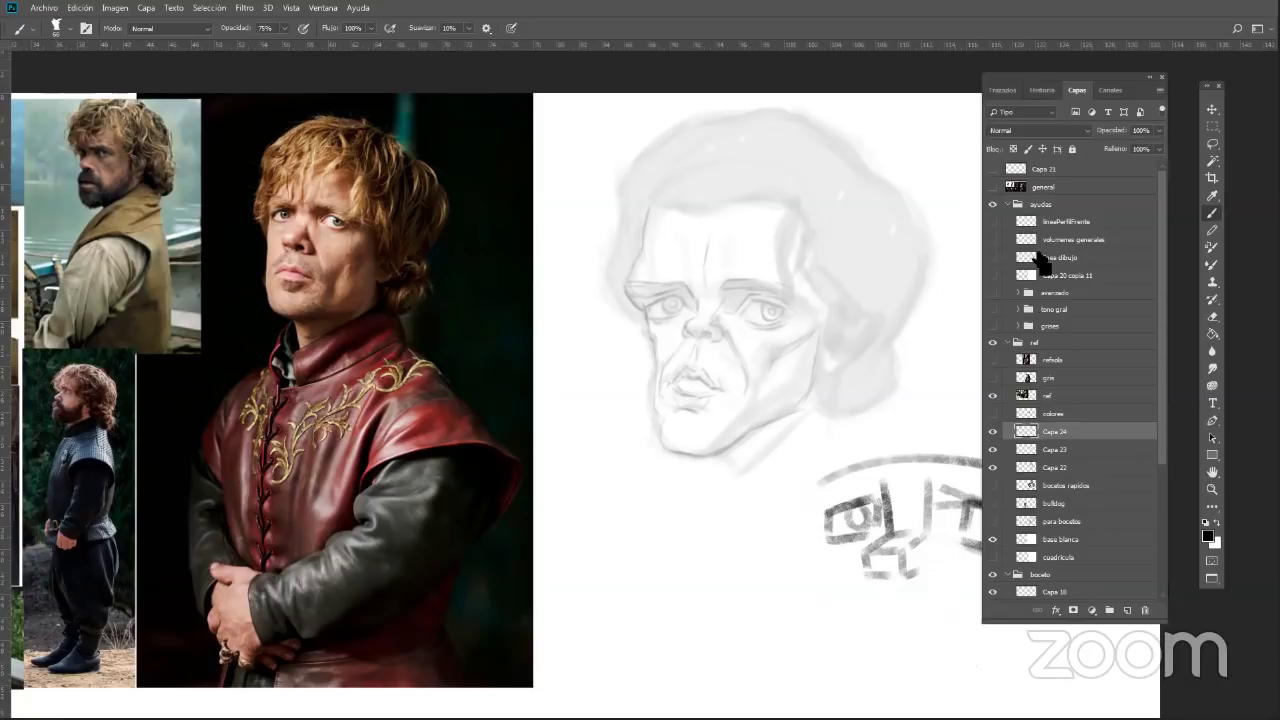
Hide the ref and boceto3 layer groups to bring up the light-background Tyrion caricature sketch in full
{"action": "left_click", "coordinate": [993, 343]}
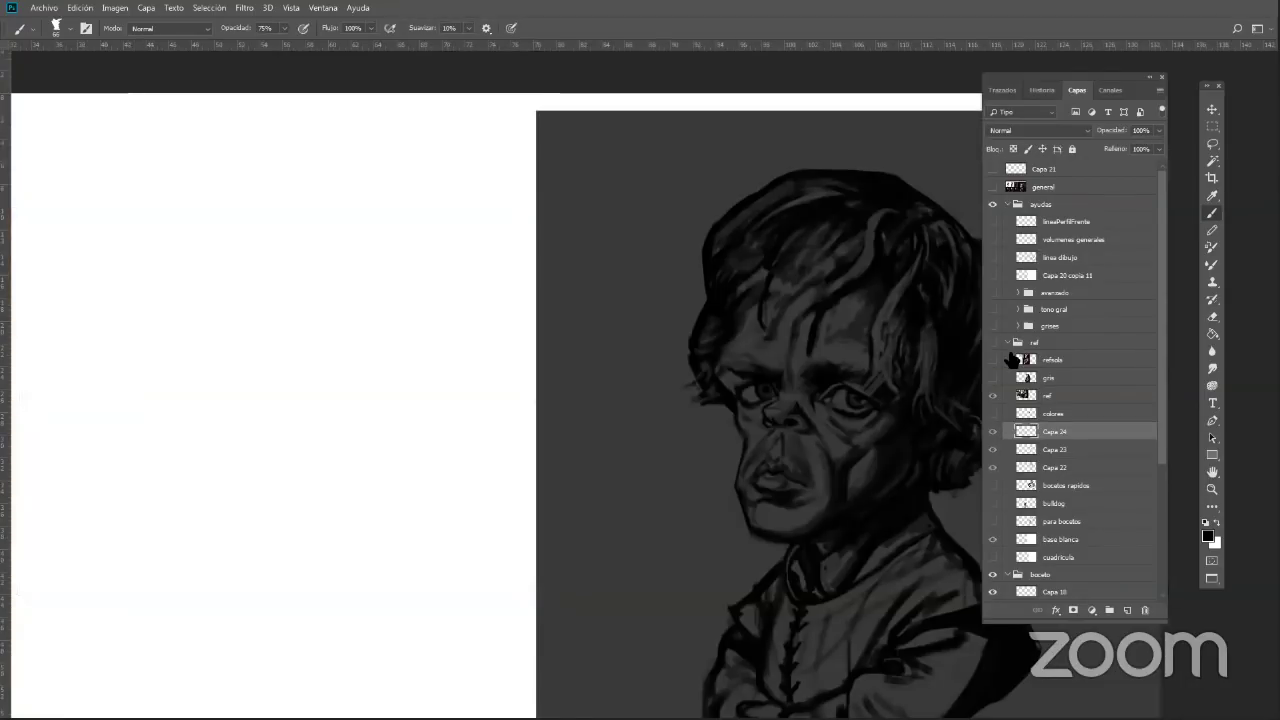
{"action": "scroll", "coordinate": [1156, 443], "scroll_direction": "down", "scroll_amount": 3}
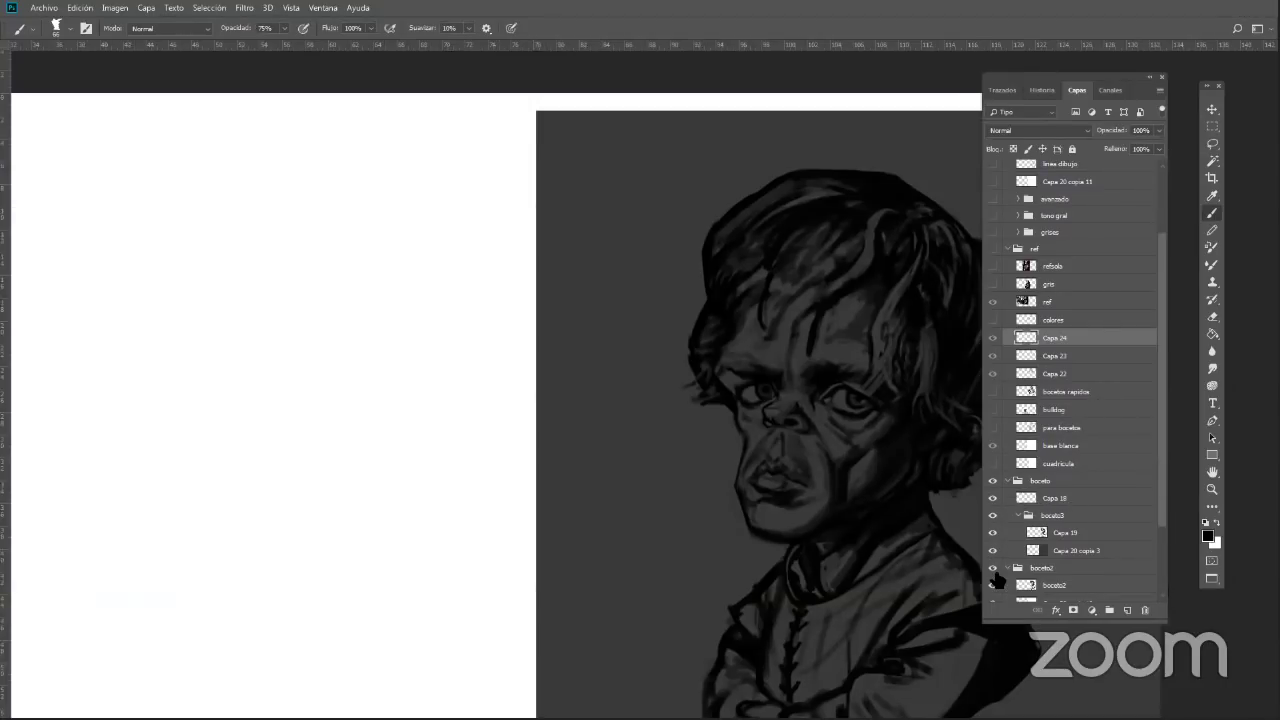
{"action": "left_click", "coordinate": [993, 516]}
{"action": "mouse_move", "coordinate": [752, 542]}
{"action": "left_mouse_down"}
{"action": "mouse_move", "coordinate": [687, 529]}
{"action": "mouse_move", "coordinate": [628, 462]}
{"action": "left_mouse_up"}
{"action": "left_click_drag", "start_coordinate": [739, 546], "coordinate": [617, 454]}
{"action": "left_click", "coordinate": [1208, 494]}
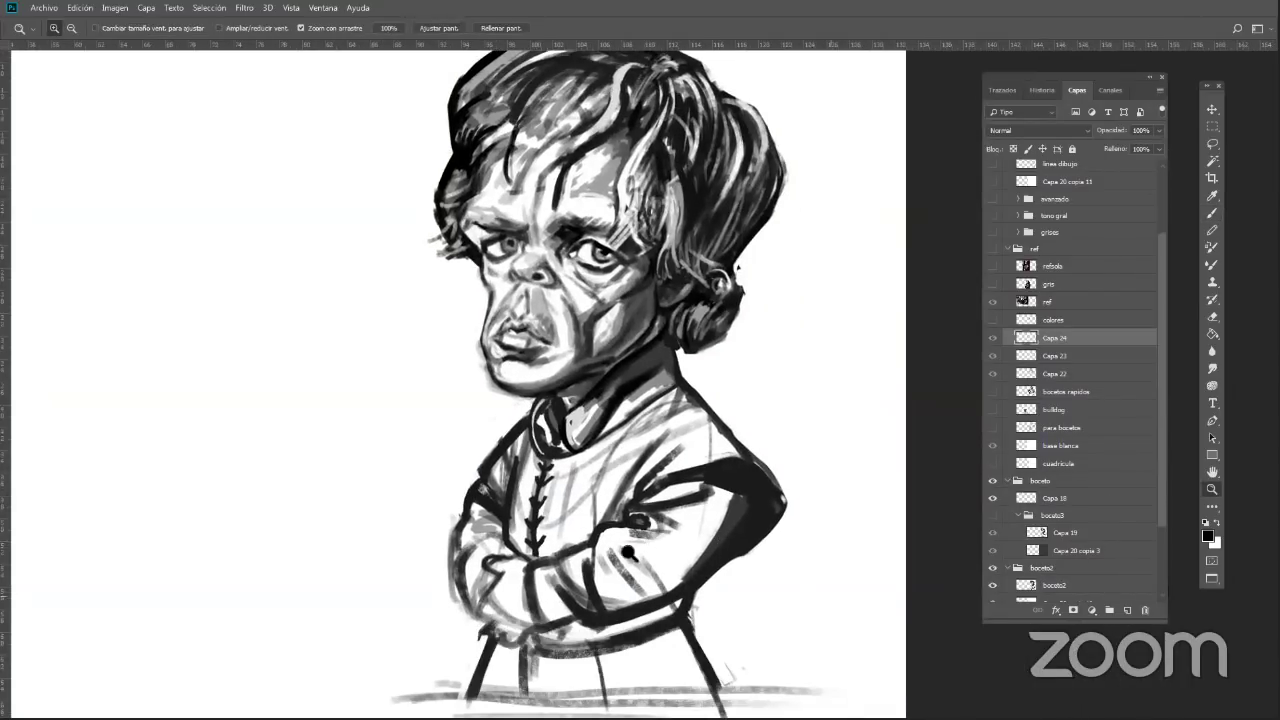
{"action": "left_click", "coordinate": [630, 554], "text": "alt"}
{"action": "left_click", "coordinate": [690, 540], "text": "alt"}
{"action": "key", "text": "ctrl+0"}
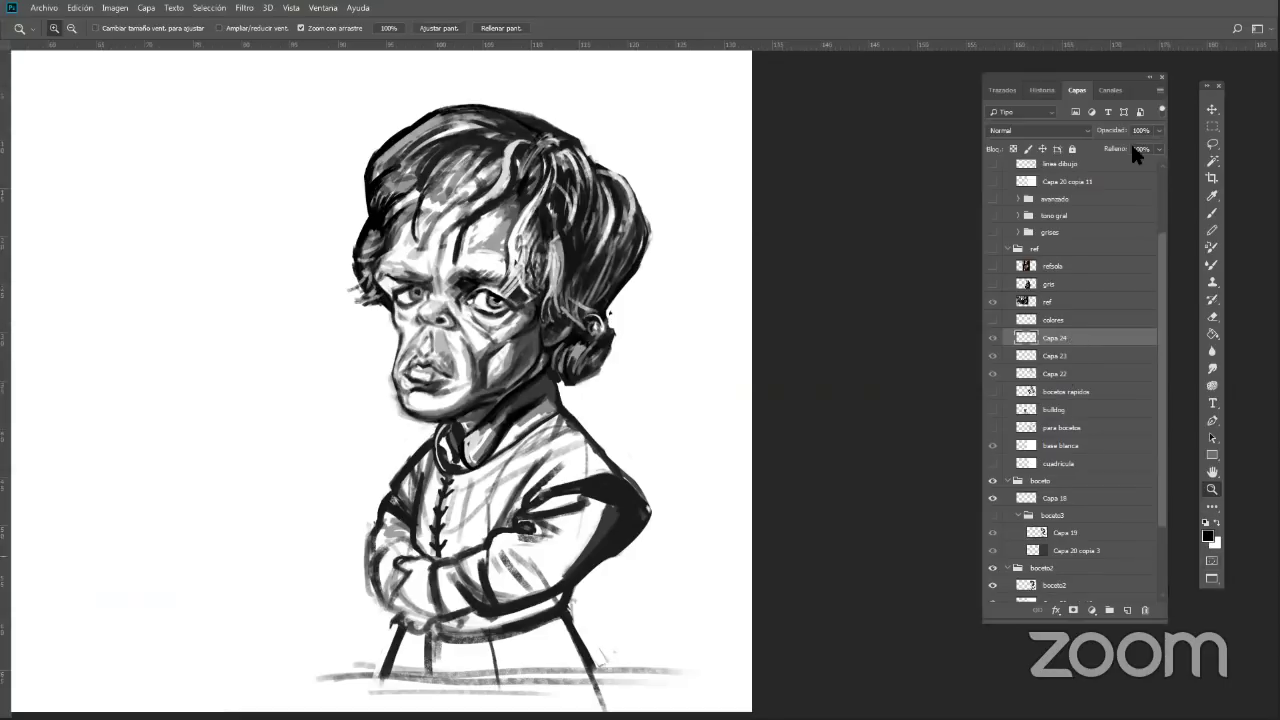
Create a new layer directly above Capa 19 in the boceto3 group
{"action": "left_click", "coordinate": [1071, 538]}
{"action": "left_click", "coordinate": [1160, 91]}
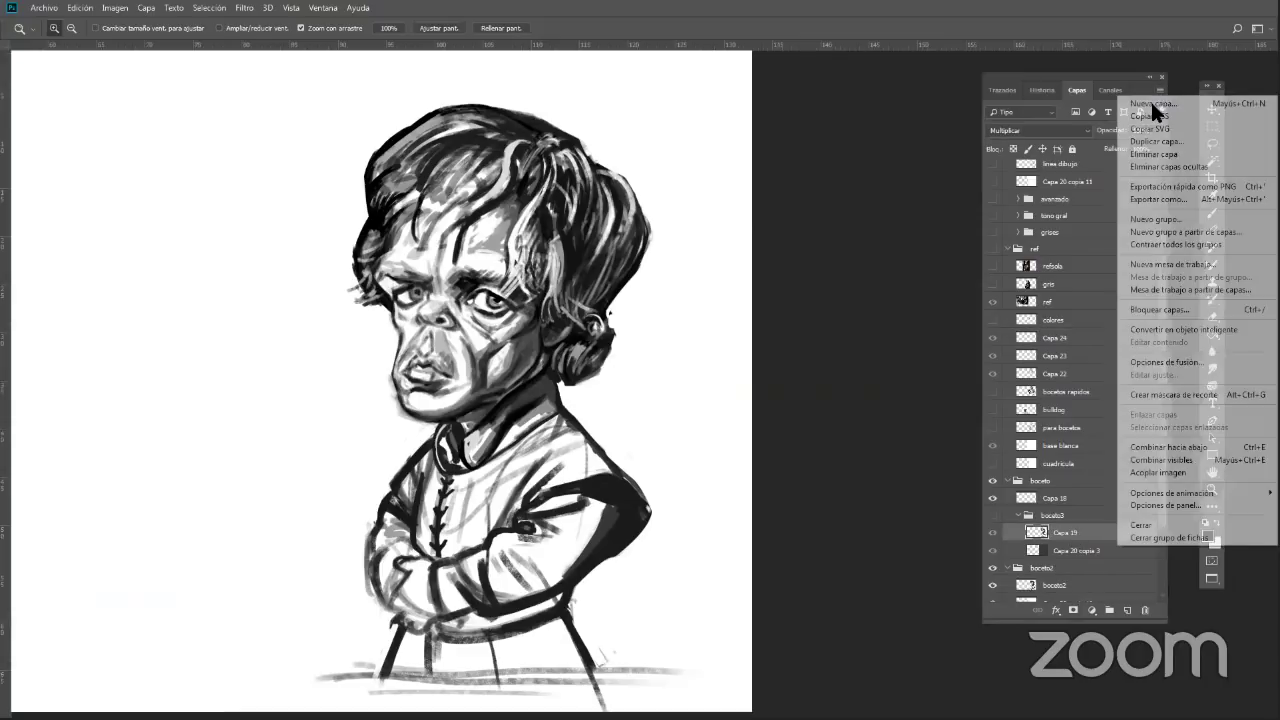
{"action": "left_click", "coordinate": [1150, 104]}
{"action": "key", "text": "Return"}
Set the brush colour to turquoise green and move the new layer to the beginning of the boceto2 group
{"action": "left_click", "coordinate": [1207, 537]}
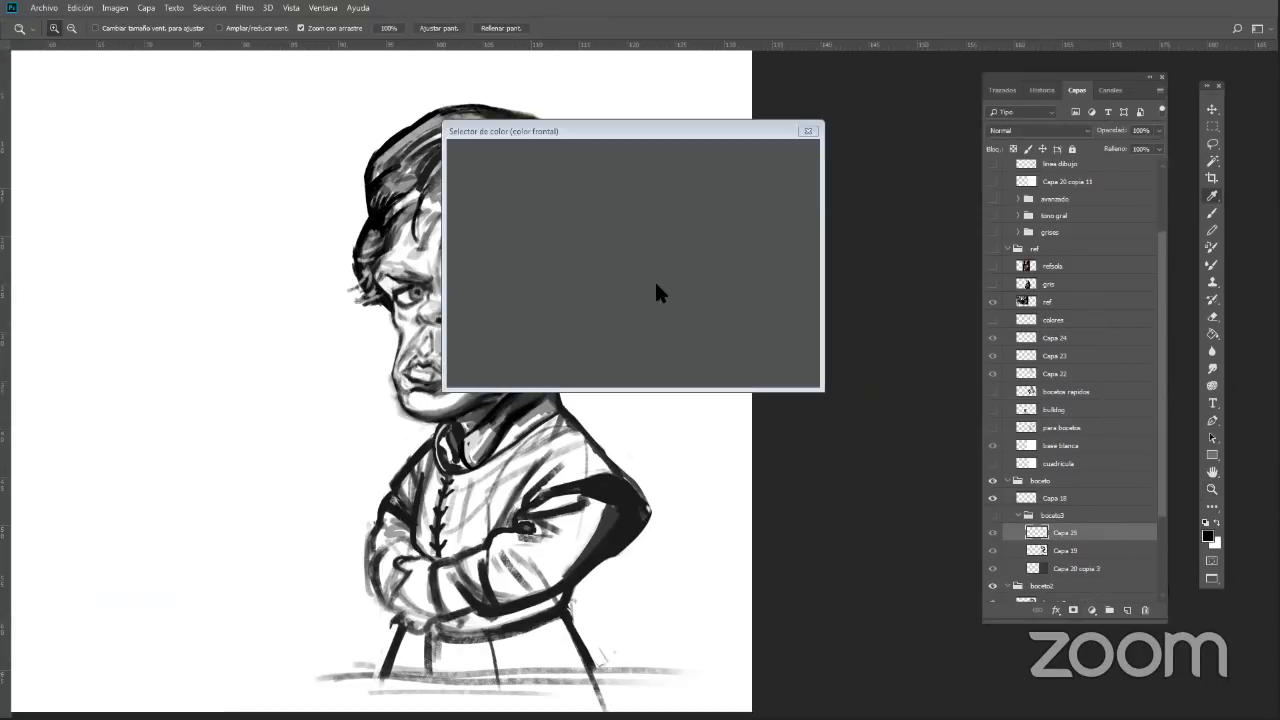
{"action": "left_click", "coordinate": [586, 185]}
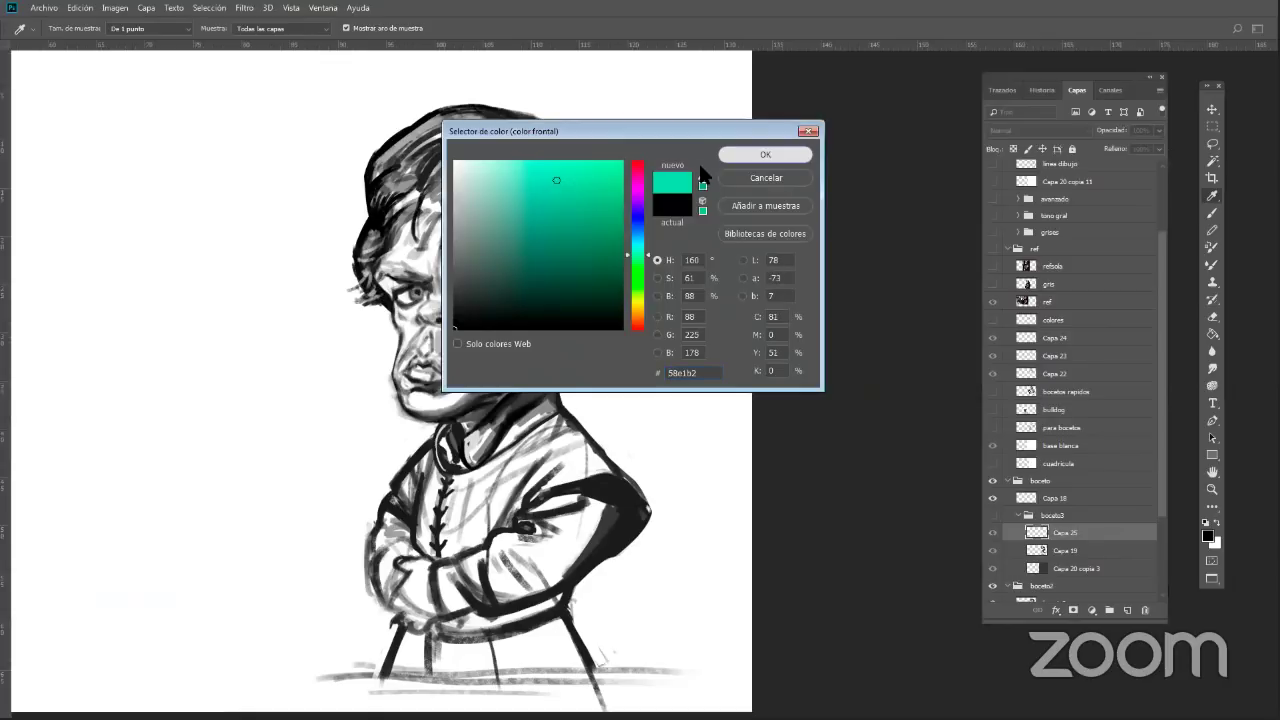
{"action": "left_click", "coordinate": [765, 154]}
{"action": "key", "text": "z"}
{"action": "key", "text": "b"}
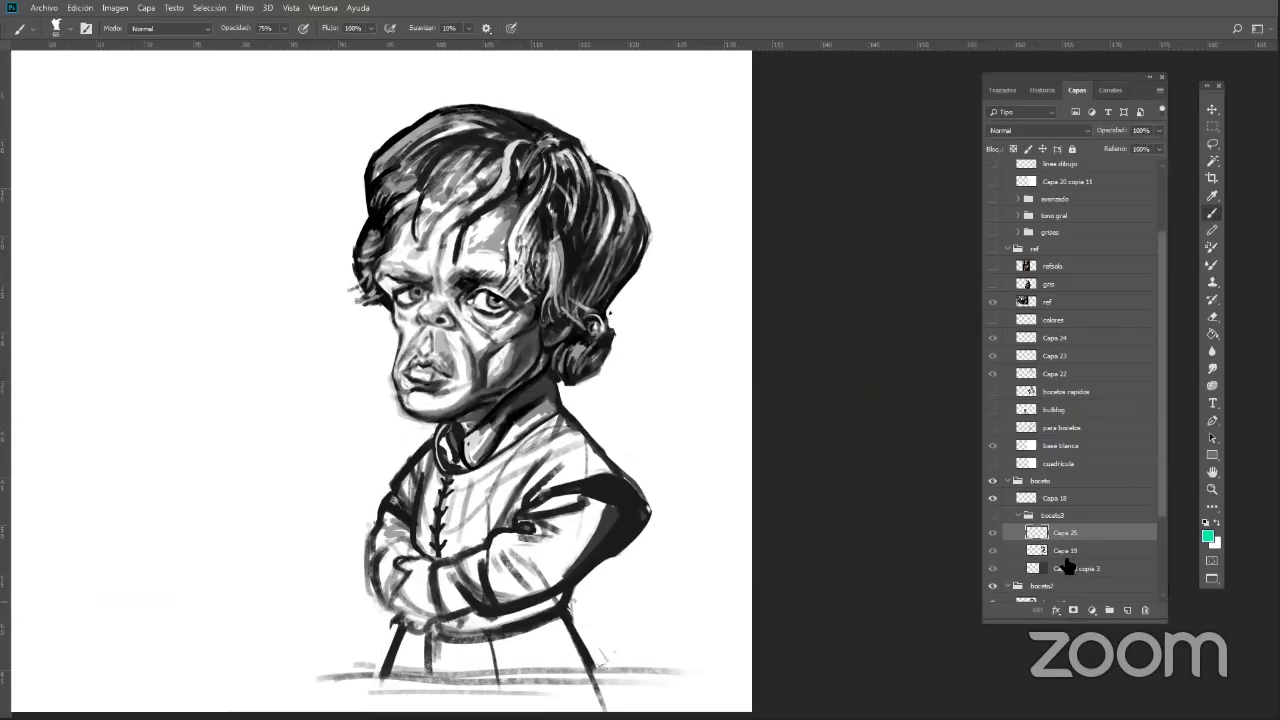
{"action": "left_click_drag", "start_coordinate": [1083, 531], "coordinate": [1080, 604]}
Trace the caricature's back, shoulder and sleeve curves in turquoise and repeat them in the blank area beside the figure
{"action": "mouse_move", "coordinate": [563, 405]}
{"action": "left_mouse_down"}
{"action": "mouse_move", "coordinate": [615, 471]}
{"action": "mouse_move", "coordinate": [629, 551]}
{"action": "mouse_move", "coordinate": [580, 578]}
{"action": "left_mouse_up"}
{"action": "mouse_move", "coordinate": [615, 478]}
{"action": "left_mouse_down"}
{"action": "mouse_move", "coordinate": [543, 498]}
{"action": "mouse_move", "coordinate": [646, 495]}
{"action": "mouse_move", "coordinate": [622, 552]}
{"action": "left_mouse_up"}
{"action": "left_click_drag", "start_coordinate": [154, 535], "coordinate": [300, 505]}
{"action": "mouse_move", "coordinate": [238, 592]}
{"action": "left_mouse_down"}
{"action": "mouse_move", "coordinate": [296, 492]}
{"action": "mouse_move", "coordinate": [244, 448]}
{"action": "left_mouse_up"}
{"action": "left_click_drag", "start_coordinate": [200, 410], "coordinate": [250, 454]}
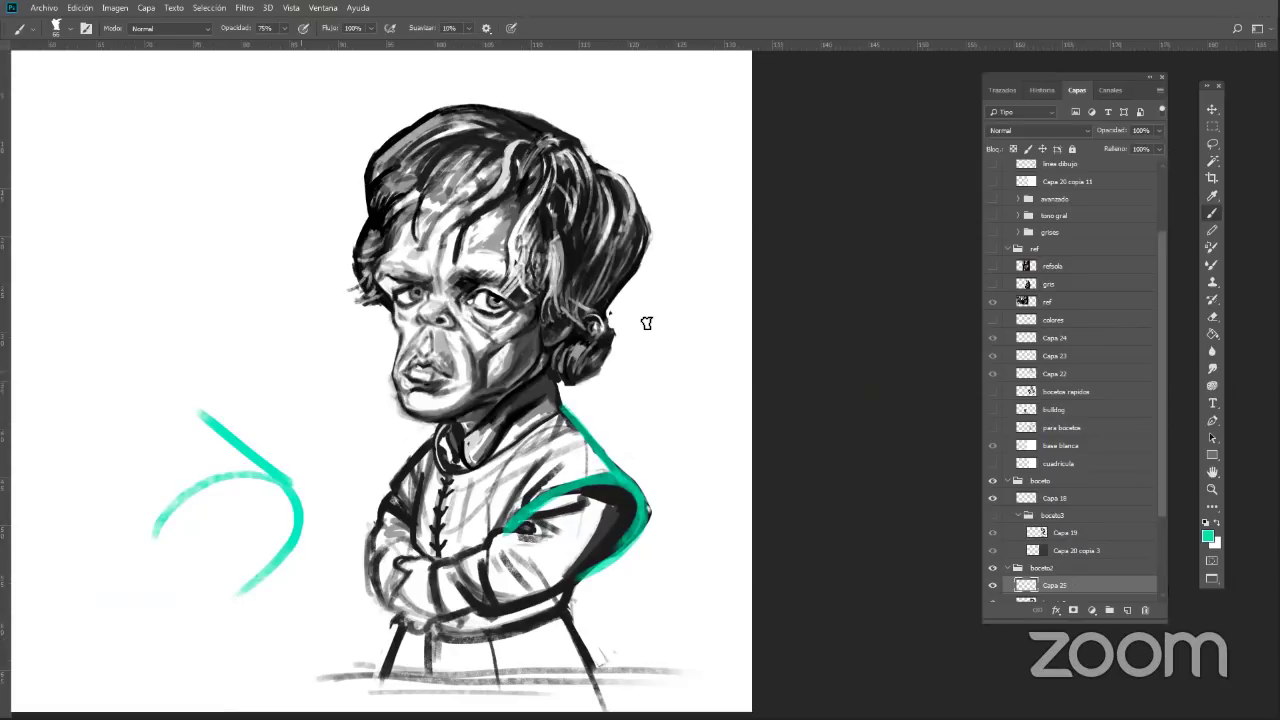
Trace the hair contour down to the nape and draw an uneven back-of-figure silhouette in the blank area beside it
{"action": "mouse_move", "coordinate": [369, 168]}
{"action": "left_mouse_down"}
{"action": "mouse_move", "coordinate": [490, 106]}
{"action": "mouse_move", "coordinate": [650, 232]}
{"action": "mouse_move", "coordinate": [570, 382]}
{"action": "mouse_move", "coordinate": [550, 379]}
{"action": "left_mouse_up"}
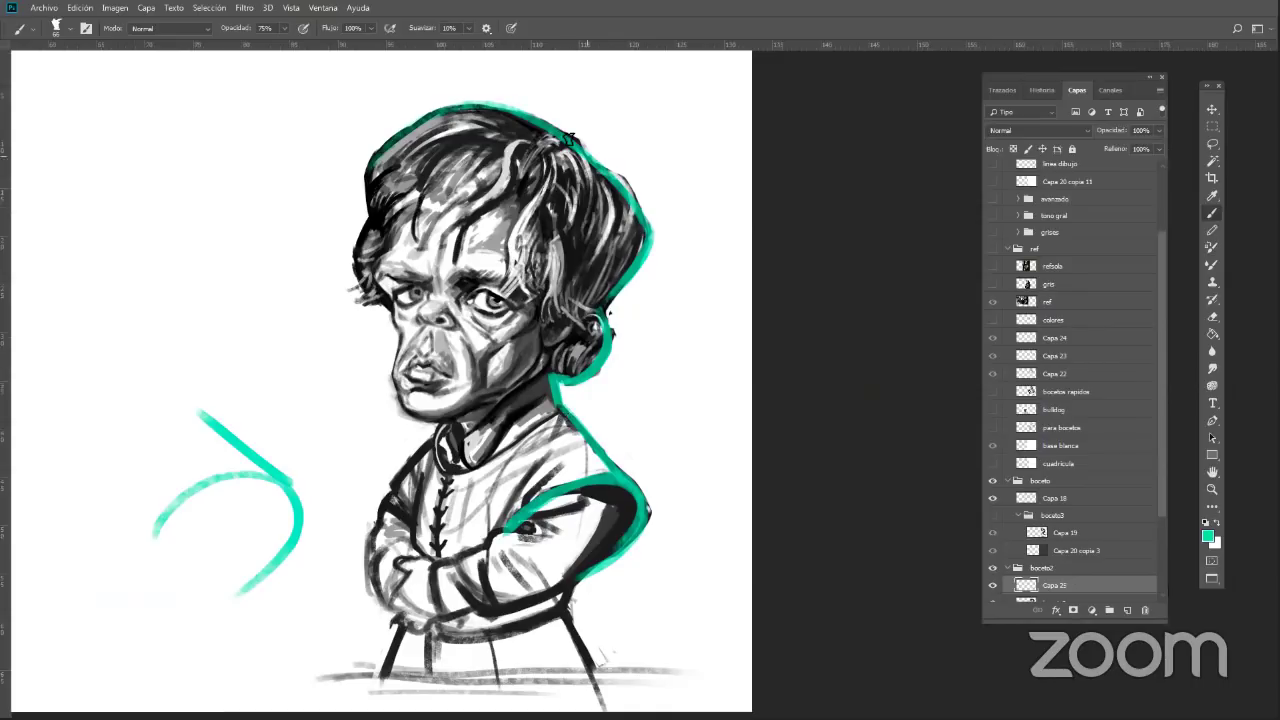
{"action": "mouse_move", "coordinate": [116, 114]}
{"action": "left_mouse_down"}
{"action": "mouse_move", "coordinate": [194, 137]}
{"action": "mouse_move", "coordinate": [237, 169]}
{"action": "mouse_move", "coordinate": [228, 212]}
{"action": "mouse_move", "coordinate": [251, 227]}
{"action": "mouse_move", "coordinate": [270, 293]}
{"action": "left_mouse_up"}
{"action": "mouse_move", "coordinate": [188, 387]}
{"action": "left_mouse_down"}
{"action": "mouse_move", "coordinate": [189, 374]}
{"action": "mouse_move", "coordinate": [178, 395]}
{"action": "left_mouse_up"}
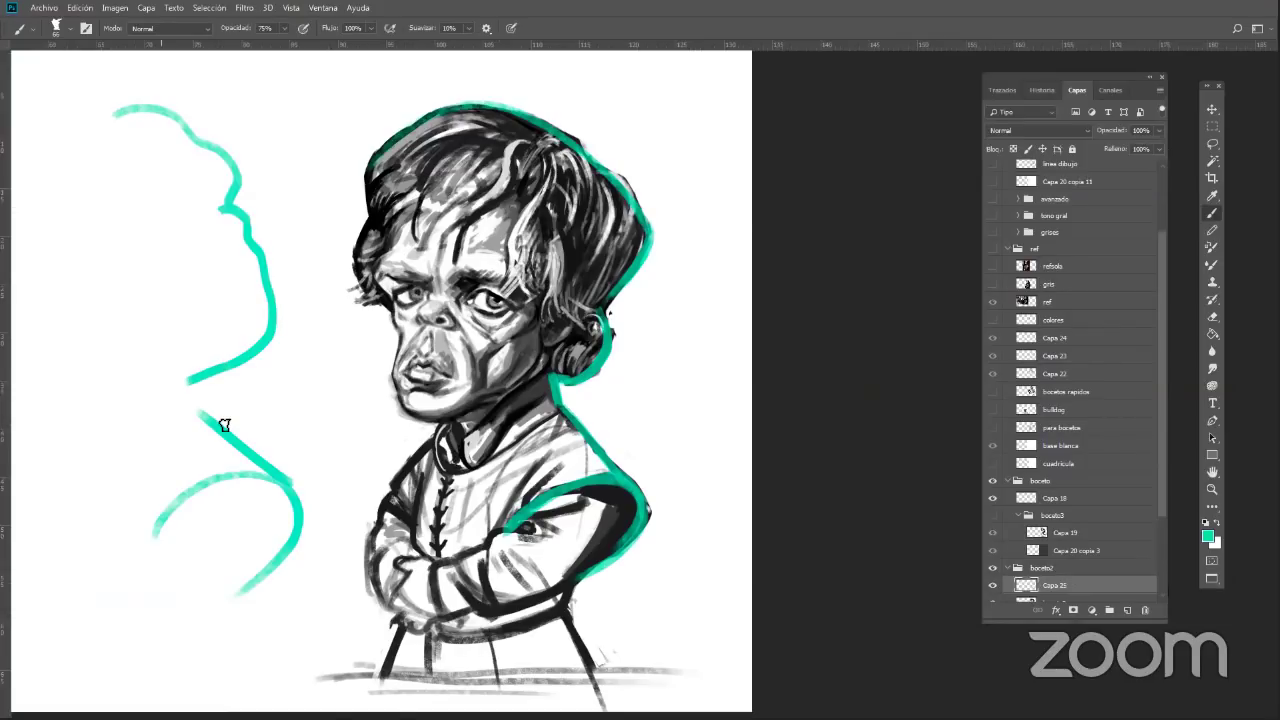
{"action": "mouse_move", "coordinate": [206, 383]}
{"action": "left_mouse_down"}
{"action": "mouse_move", "coordinate": [151, 417]}
{"action": "mouse_move", "coordinate": [298, 514]}
{"action": "mouse_move", "coordinate": [172, 630]}
{"action": "left_mouse_up"}
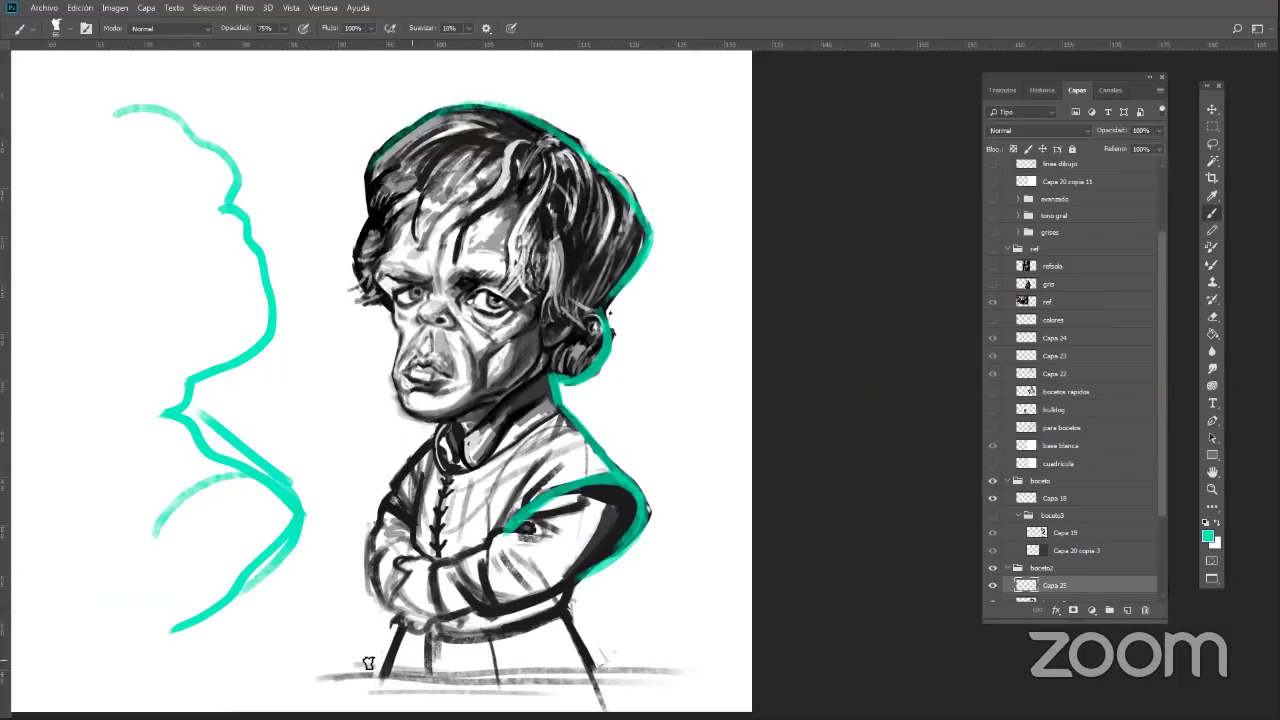
{"action": "left_click_drag", "start_coordinate": [192, 621], "coordinate": [248, 670]}
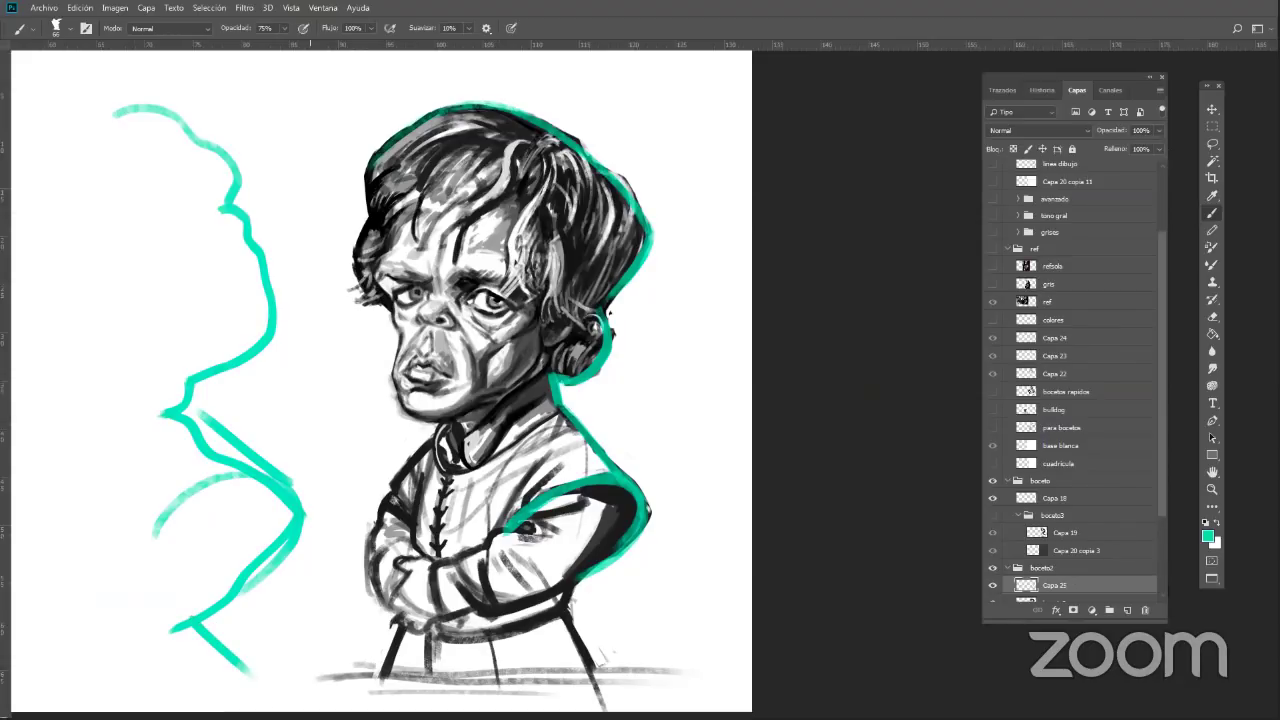
Draw simplified flowing rhythm curves on both sides of the figure and trace the line of its hip
{"action": "left_click_drag", "start_coordinate": [248, 130], "coordinate": [271, 166]}
{"action": "left_click_drag", "start_coordinate": [282, 399], "coordinate": [300, 432]}
{"action": "mouse_move", "coordinate": [630, 121]}
{"action": "left_mouse_down"}
{"action": "mouse_move", "coordinate": [663, 340]}
{"action": "mouse_move", "coordinate": [720, 534]}
{"action": "mouse_move", "coordinate": [633, 652]}
{"action": "left_mouse_up"}
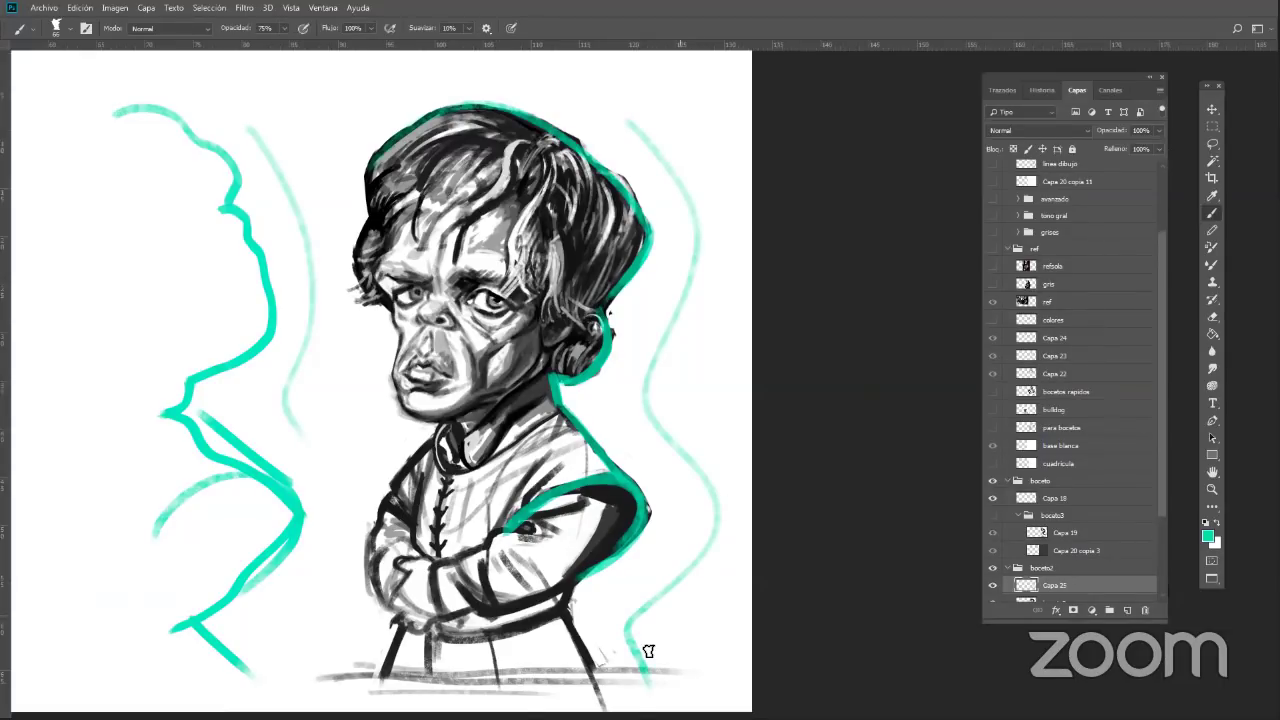
{"action": "left_click_drag", "start_coordinate": [570, 603], "coordinate": [603, 690]}
Draw long overlapping ovals linking the face to the folded arms and clear all turquoise strokes from the layer
{"action": "mouse_move", "coordinate": [396, 194]}
{"action": "left_mouse_down"}
{"action": "mouse_move", "coordinate": [421, 416]}
{"action": "mouse_move", "coordinate": [442, 178]}
{"action": "mouse_move", "coordinate": [514, 238]}
{"action": "left_mouse_up"}
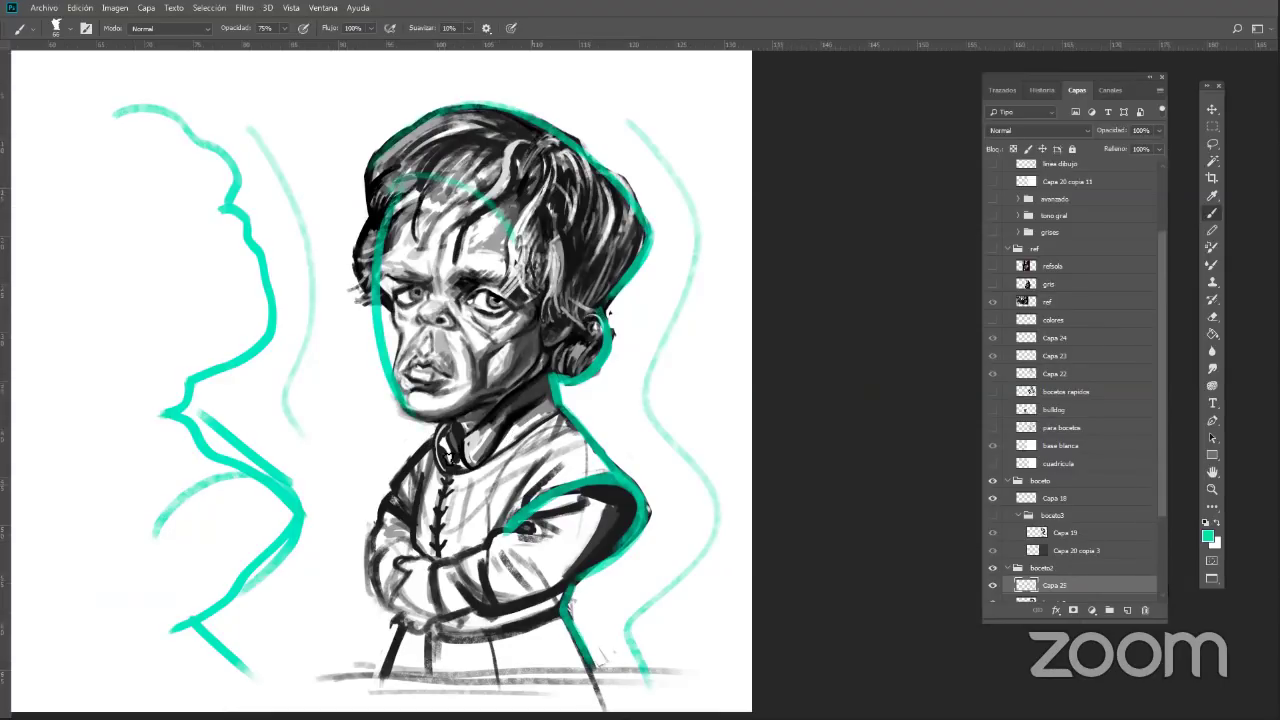
{"action": "mouse_move", "coordinate": [380, 515]}
{"action": "left_mouse_down"}
{"action": "mouse_move", "coordinate": [440, 627]}
{"action": "mouse_move", "coordinate": [557, 550]}
{"action": "left_mouse_up"}
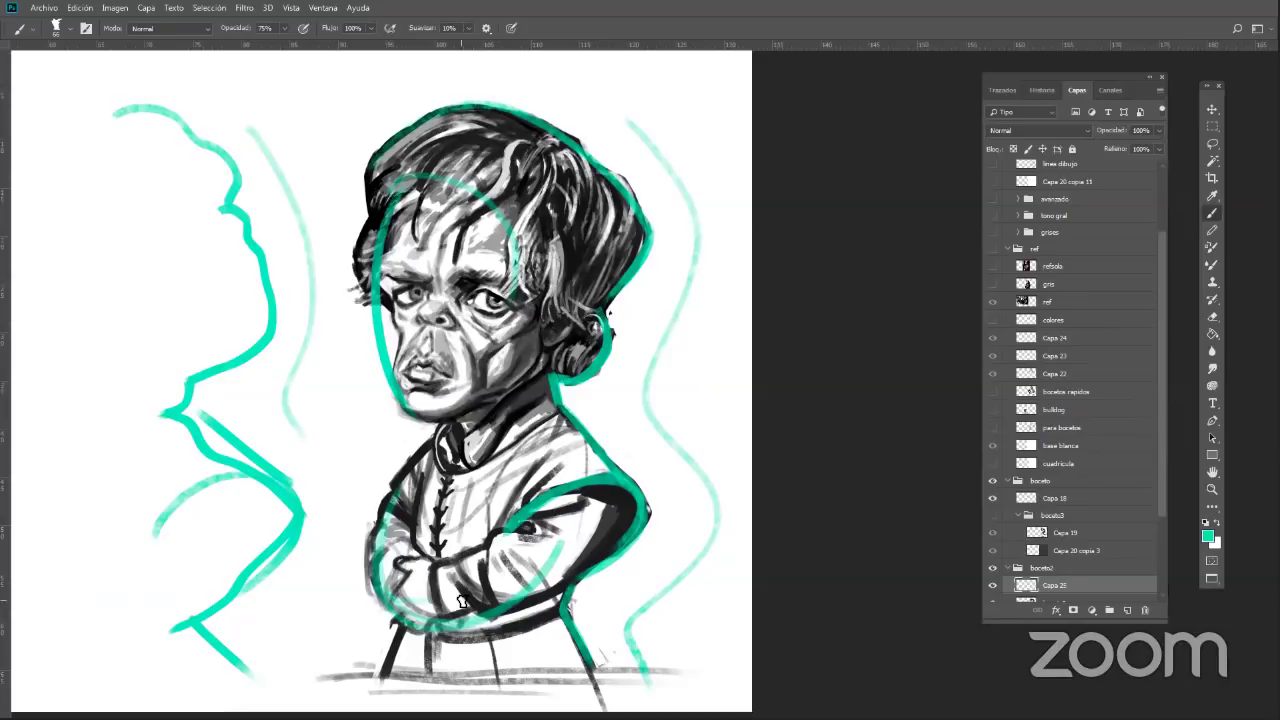
{"action": "mouse_move", "coordinate": [368, 328]}
{"action": "left_mouse_down"}
{"action": "mouse_move", "coordinate": [515, 334]}
{"action": "mouse_move", "coordinate": [368, 340]}
{"action": "mouse_move", "coordinate": [364, 470]}
{"action": "left_mouse_up"}
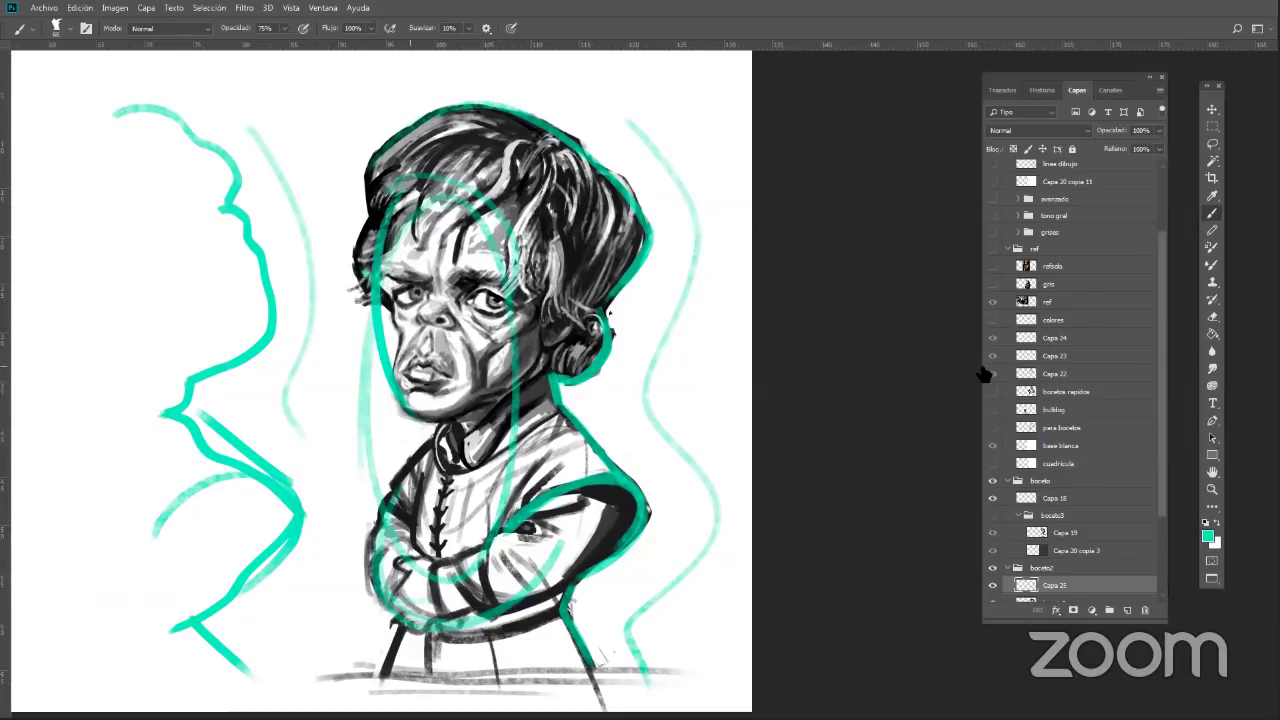
{"action": "key", "text": "ctrl+a"}
{"action": "key", "text": "Delete"}
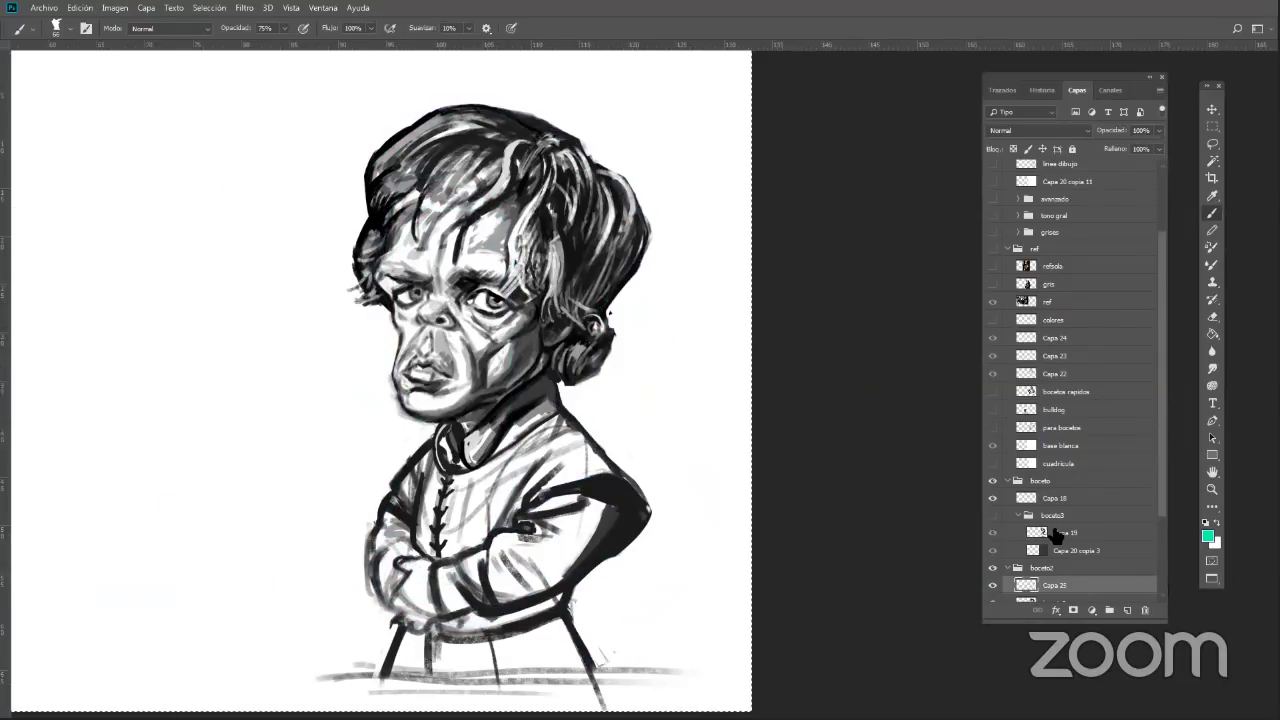
Trace a simplified silhouette along the face and jaw, back of the head, back, elbow and hip
{"action": "mouse_move", "coordinate": [378, 284]}
{"action": "left_mouse_down"}
{"action": "mouse_move", "coordinate": [405, 346]}
{"action": "mouse_move", "coordinate": [413, 421]}
{"action": "mouse_move", "coordinate": [436, 420]}
{"action": "mouse_move", "coordinate": [402, 478]}
{"action": "left_mouse_up"}
{"action": "mouse_move", "coordinate": [550, 390]}
{"action": "left_mouse_down"}
{"action": "mouse_move", "coordinate": [614, 460]}
{"action": "mouse_move", "coordinate": [598, 578]}
{"action": "mouse_move", "coordinate": [614, 707]}
{"action": "mouse_move", "coordinate": [636, 195]}
{"action": "mouse_move", "coordinate": [505, 108]}
{"action": "left_mouse_up"}
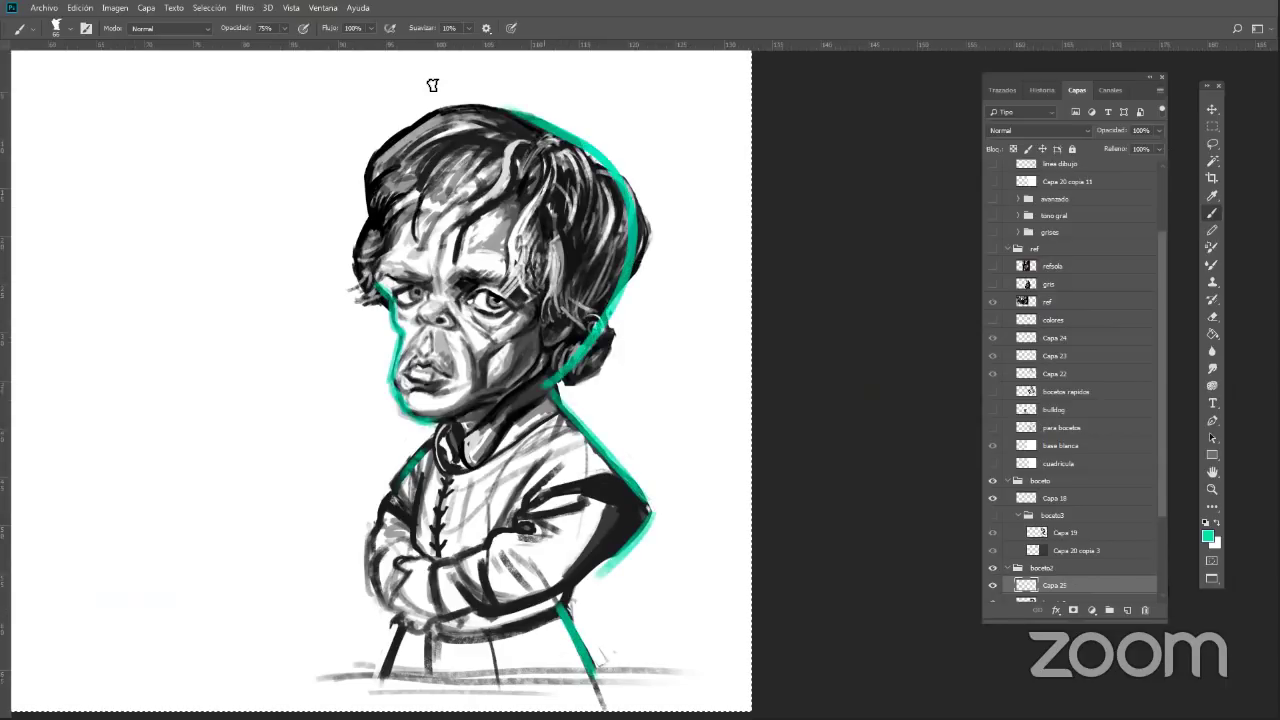
{"action": "mouse_move", "coordinate": [612, 169]}
{"action": "left_mouse_down"}
{"action": "mouse_move", "coordinate": [587, 339]}
{"action": "mouse_move", "coordinate": [603, 558]}
{"action": "mouse_move", "coordinate": [574, 581]}
{"action": "left_mouse_up"}
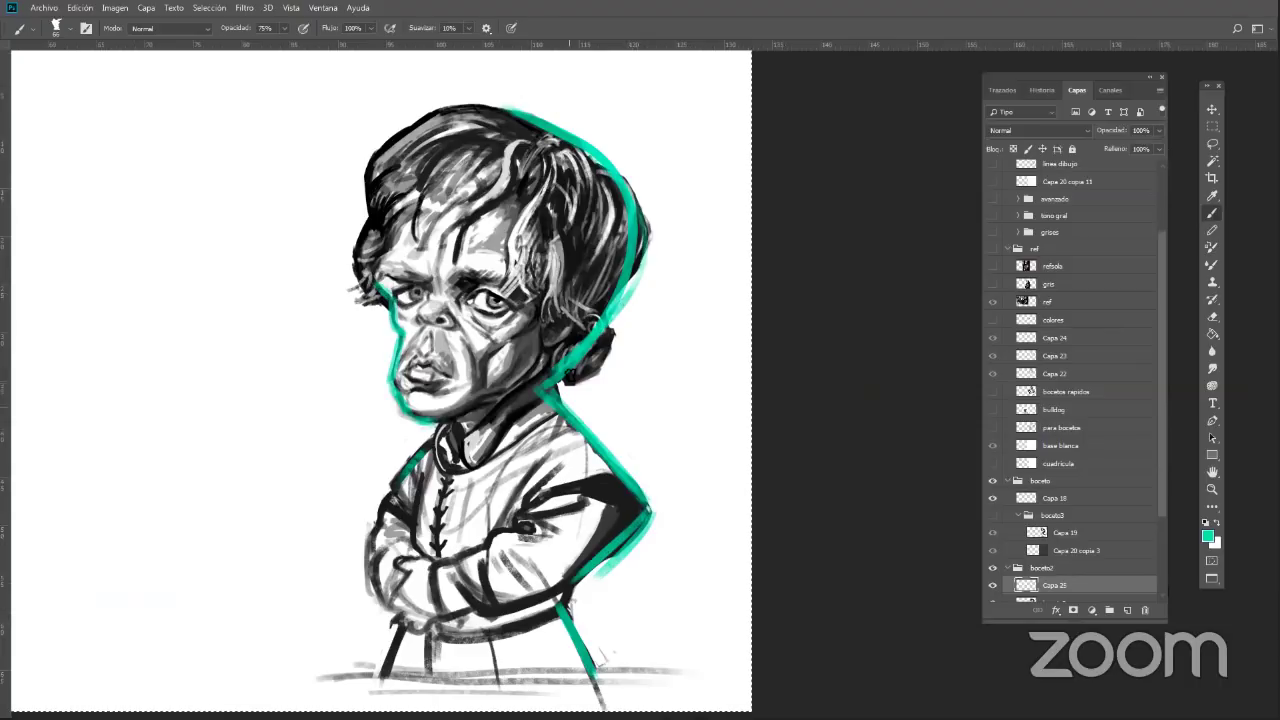
{"action": "mouse_move", "coordinate": [560, 605]}
{"action": "left_mouse_down"}
{"action": "mouse_move", "coordinate": [602, 676]}
{"action": "mouse_move", "coordinate": [578, 570]}
{"action": "left_mouse_up"}
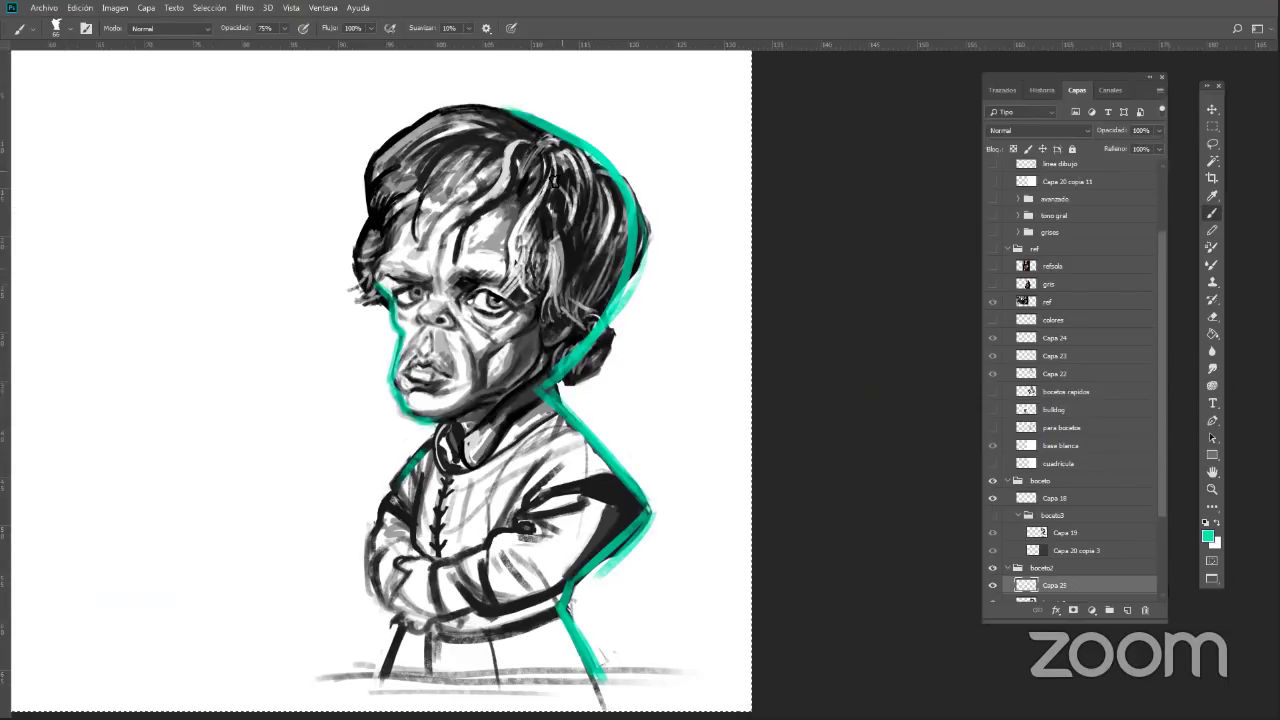
{"action": "left_click_drag", "start_coordinate": [408, 240], "coordinate": [371, 297]}
{"action": "mouse_move", "coordinate": [396, 491]}
{"action": "left_mouse_down"}
{"action": "mouse_move", "coordinate": [374, 525]}
{"action": "mouse_move", "coordinate": [486, 575]}
{"action": "mouse_move", "coordinate": [418, 492]}
{"action": "left_mouse_up"}
Undo all strokes of the simplified silhouette
{"action": "key", "text": "ctrl+z"}
{"action": "key", "text": "ctrl+z"}
{"action": "key", "text": "ctrl+z"}
{"action": "key", "text": "ctrl+z"}
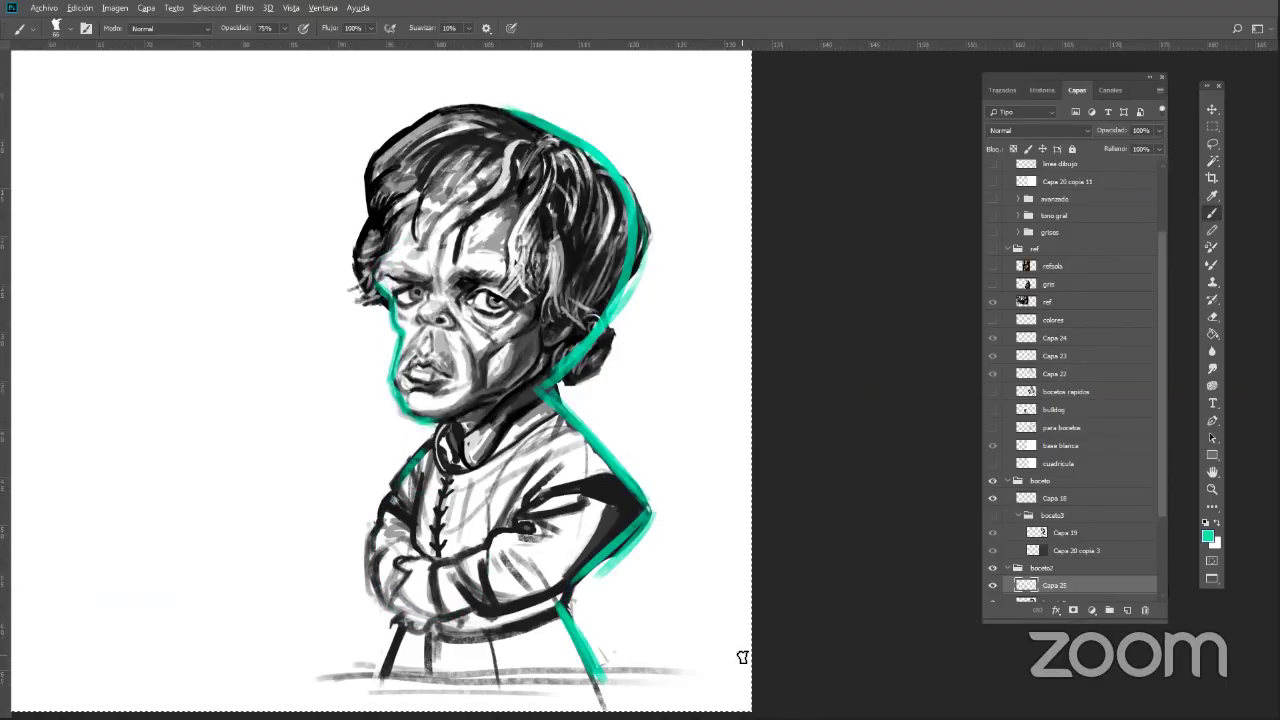
{"action": "key", "text": "ctrl+z"}
{"action": "key", "text": "ctrl+z"}
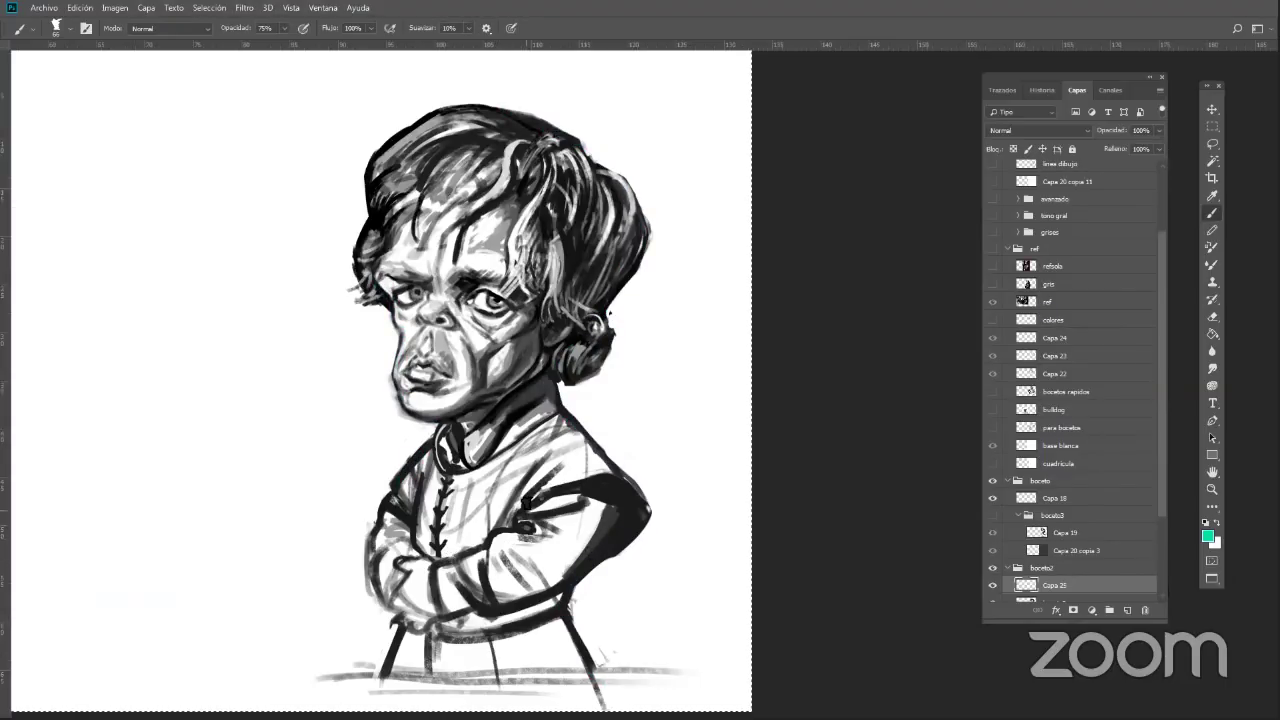
Block in the torso as a turquoise cylinder with side lines, a curved base and a neckline ellipse
{"action": "left_click_drag", "start_coordinate": [428, 458], "coordinate": [412, 612]}
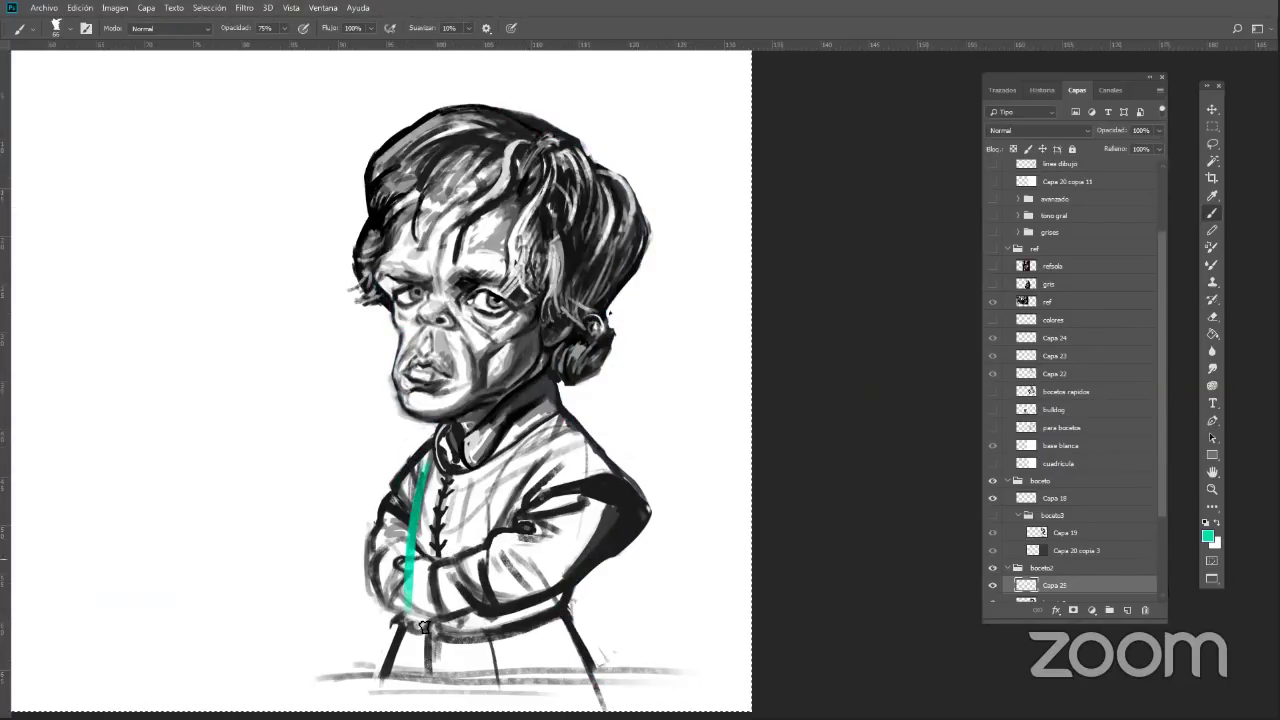
{"action": "left_click_drag", "start_coordinate": [563, 448], "coordinate": [566, 618]}
{"action": "left_click_drag", "start_coordinate": [405, 610], "coordinate": [512, 630]}
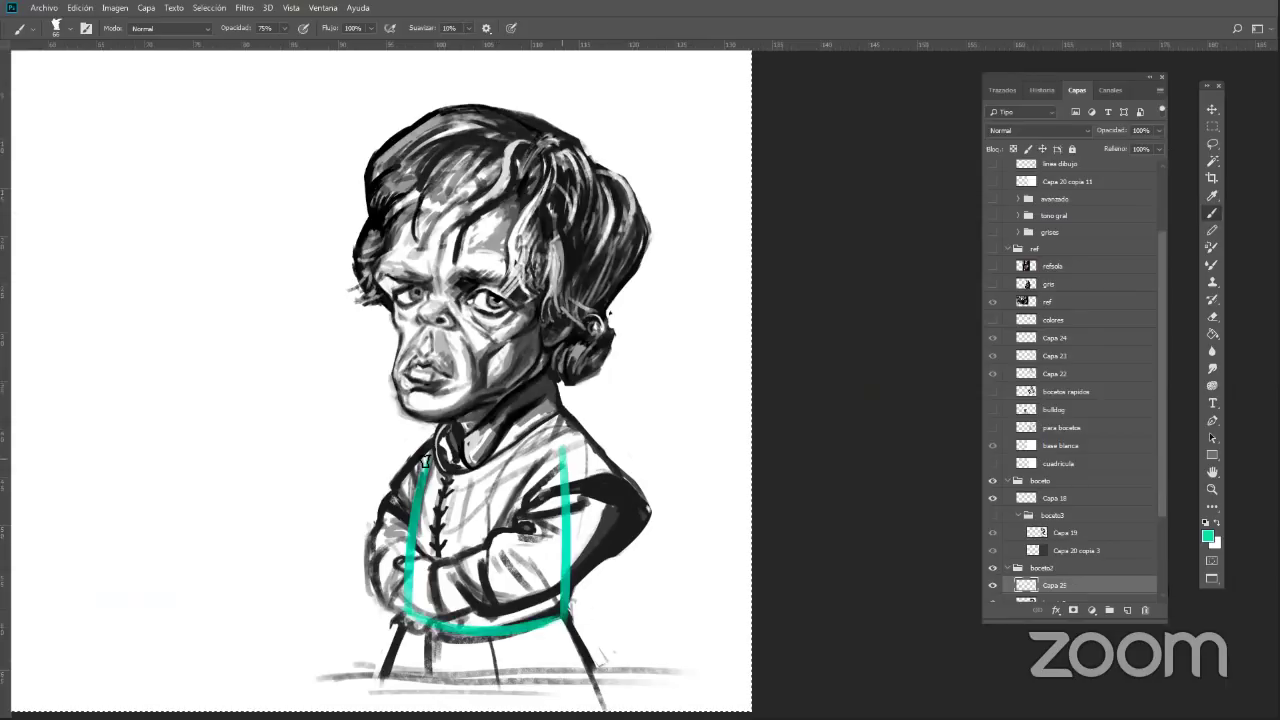
{"action": "left_click_drag", "start_coordinate": [422, 466], "coordinate": [566, 432]}
Add flared hip lines, the back curve of the waist ellipse and a looping band for the crossed arms
{"action": "left_click_drag", "start_coordinate": [381, 674], "coordinate": [412, 612]}
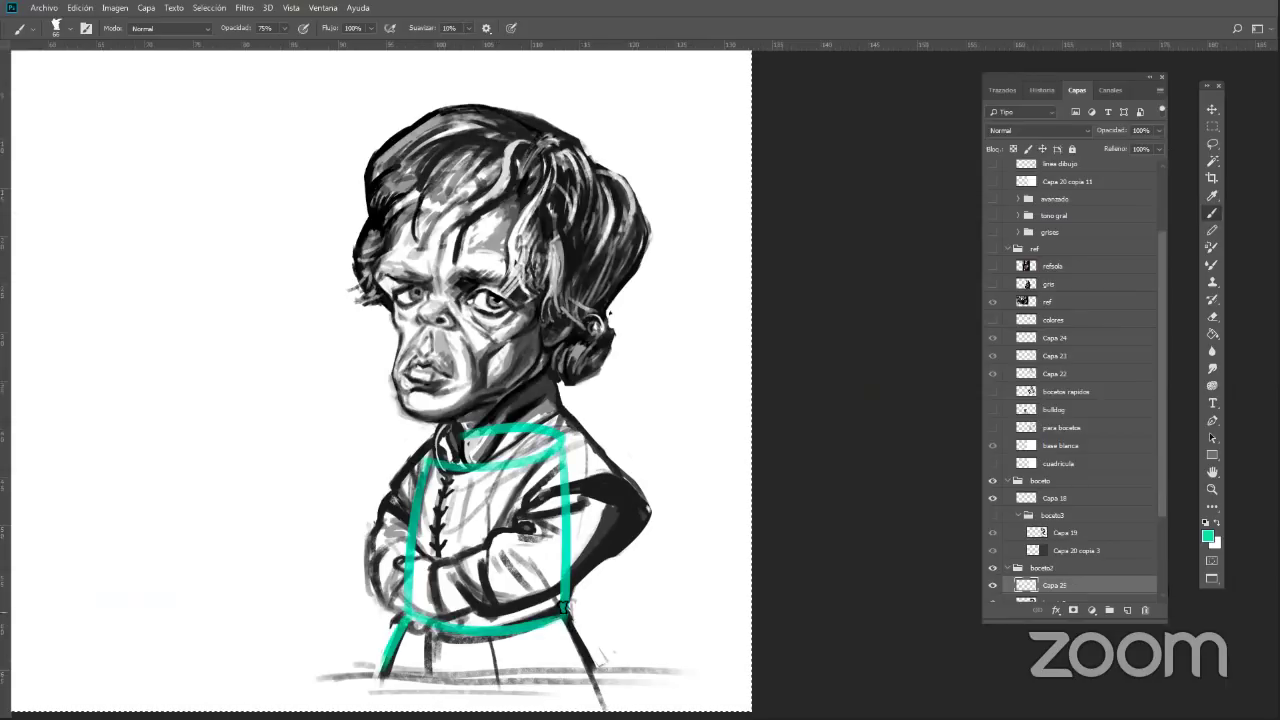
{"action": "left_click_drag", "start_coordinate": [565, 608], "coordinate": [600, 680]}
{"action": "left_click_drag", "start_coordinate": [412, 612], "coordinate": [568, 606]}
{"action": "mouse_move", "coordinate": [422, 468]}
{"action": "left_mouse_down"}
{"action": "mouse_move", "coordinate": [455, 555]}
{"action": "mouse_move", "coordinate": [536, 515]}
{"action": "mouse_move", "coordinate": [360, 552]}
{"action": "mouse_move", "coordinate": [599, 542]}
{"action": "left_mouse_up"}
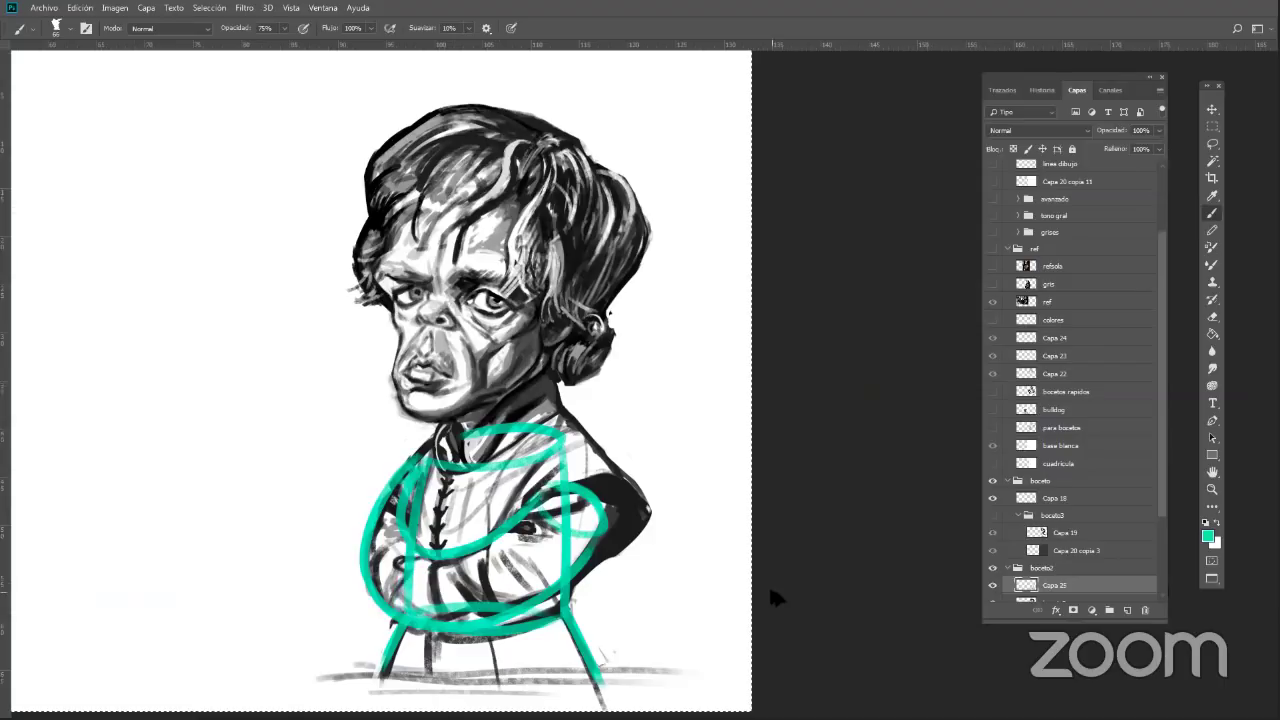
Undo the arm band, hip lines and torso cylinder, along with the silhouette strokes restored while undoing
{"action": "key", "text": "ctrl+z"}
{"action": "key", "text": "ctrl+z"}
{"action": "key", "text": "ctrl+z"}
{"action": "key", "text": "ctrl+z"}
{"action": "key", "text": "ctrl+z"}
{"action": "key", "text": "ctrl+z"}
{"action": "key", "text": "ctrl+z"}
{"action": "key", "text": "ctrl+z"}
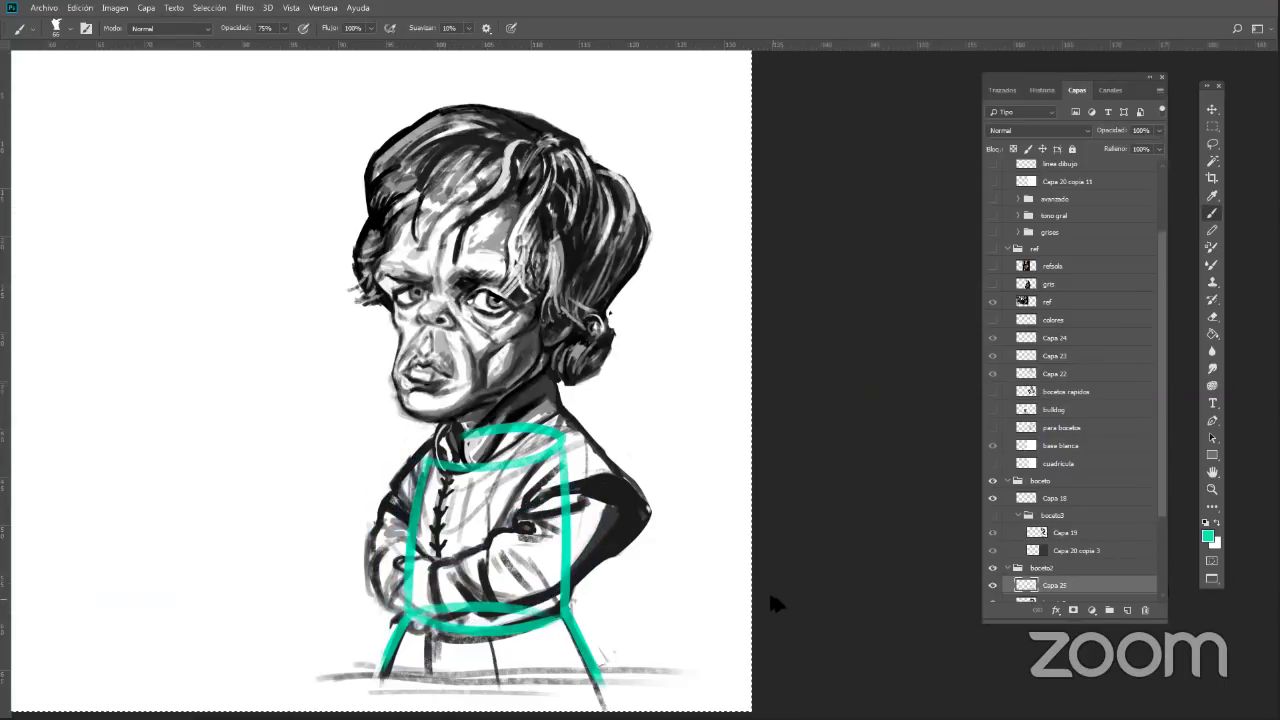
{"action": "key", "text": "ctrl+z"}
{"action": "key", "text": "ctrl+z"}
{"action": "key", "text": "ctrl+z"}
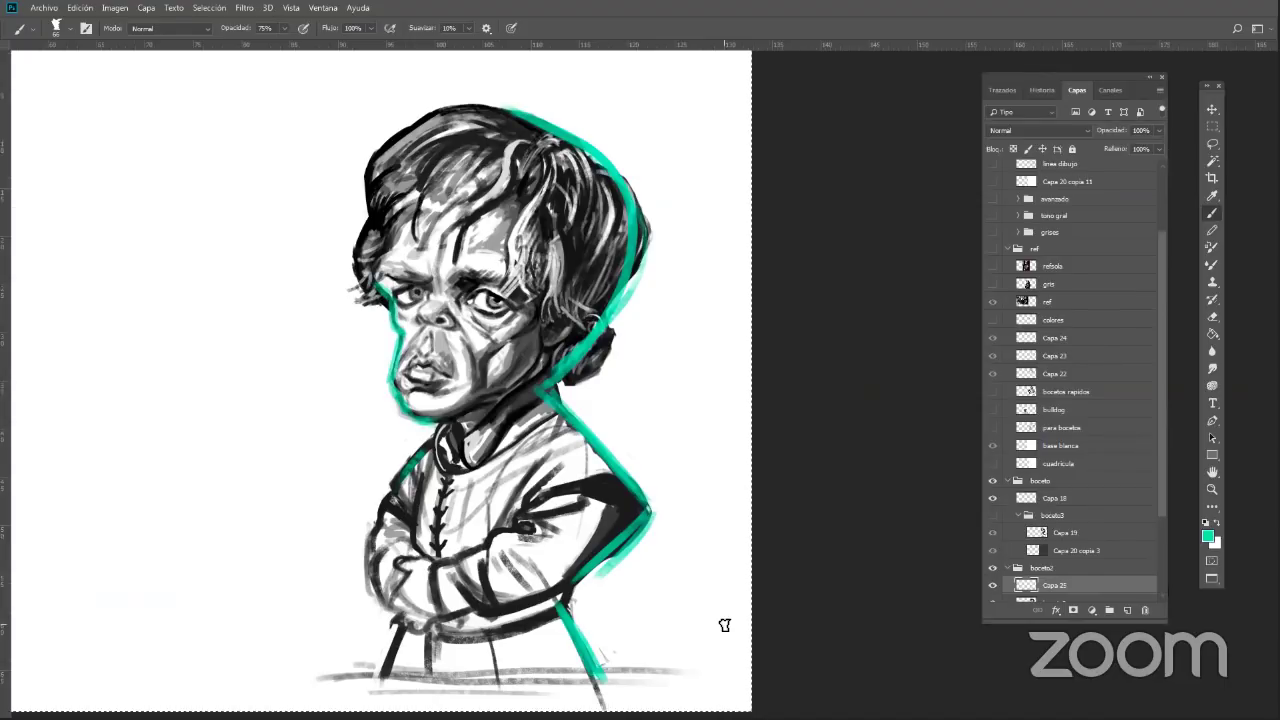
{"action": "key", "text": "ctrl+z"}
Trace the caricature's overall silhouette in turquoise with the Brush, covering the torso, elbow, hips, hair, face and jaw
{"action": "key", "text": "z"}
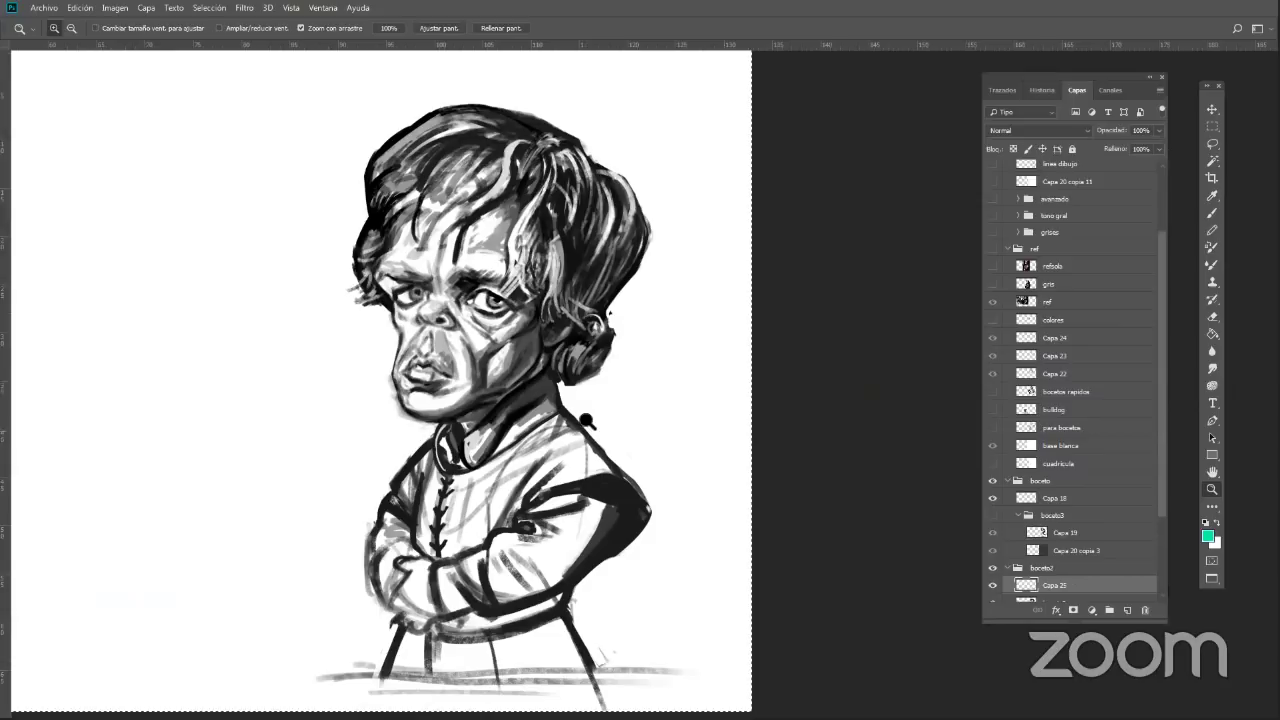
{"action": "left_click", "coordinate": [1212, 214]}
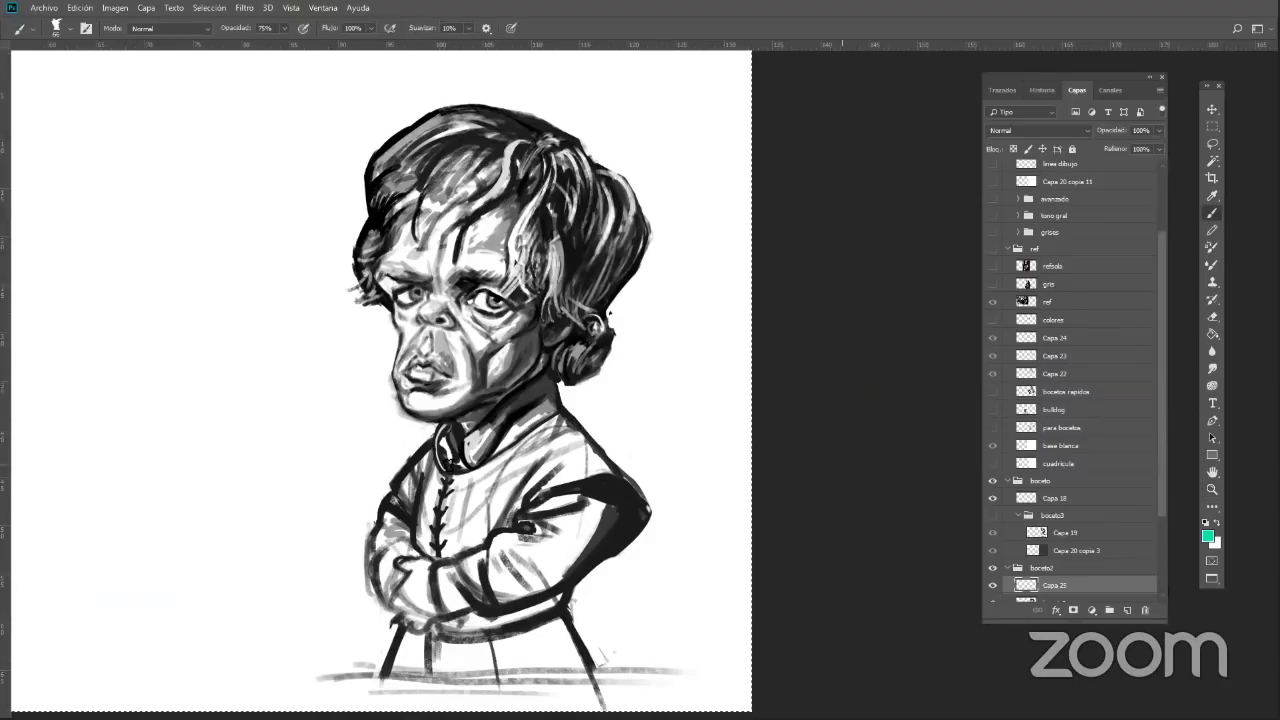
{"action": "mouse_move", "coordinate": [435, 437]}
{"action": "left_mouse_down"}
{"action": "mouse_move", "coordinate": [373, 583]}
{"action": "mouse_move", "coordinate": [385, 652]}
{"action": "left_mouse_up"}
{"action": "mouse_move", "coordinate": [548, 385]}
{"action": "left_mouse_down"}
{"action": "mouse_move", "coordinate": [645, 512]}
{"action": "mouse_move", "coordinate": [574, 596]}
{"action": "mouse_move", "coordinate": [605, 688]}
{"action": "left_mouse_up"}
{"action": "mouse_move", "coordinate": [557, 380]}
{"action": "left_mouse_down"}
{"action": "mouse_move", "coordinate": [634, 244]}
{"action": "mouse_move", "coordinate": [460, 114]}
{"action": "mouse_move", "coordinate": [385, 341]}
{"action": "mouse_move", "coordinate": [400, 420]}
{"action": "mouse_move", "coordinate": [462, 414]}
{"action": "left_mouse_up"}
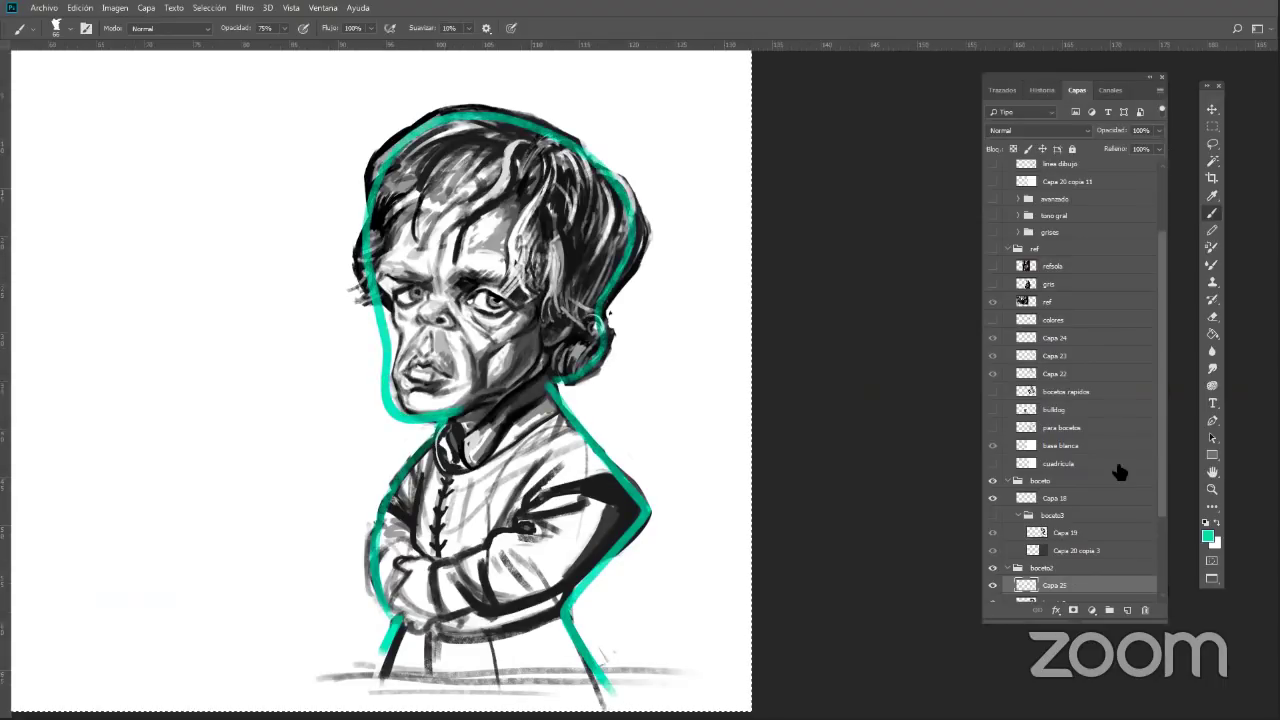
Copy the dark grey background layer from boceto3 beneath the turquoise outline in boceto2, and toggle layer visibility to compare silhouette and sketch
{"action": "scroll", "coordinate": [1158, 520], "scroll_direction": "down", "scroll_amount": 2}
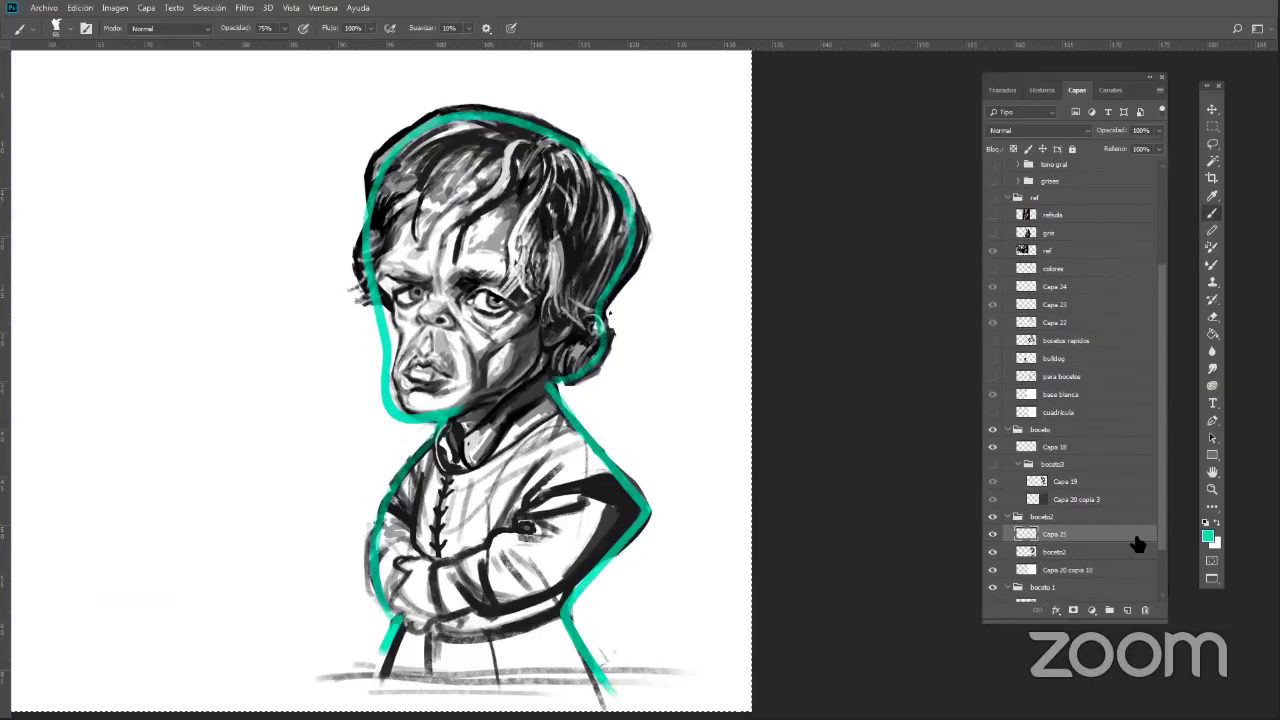
{"action": "left_click_drag", "start_coordinate": [1091, 506], "coordinate": [1076, 562]}
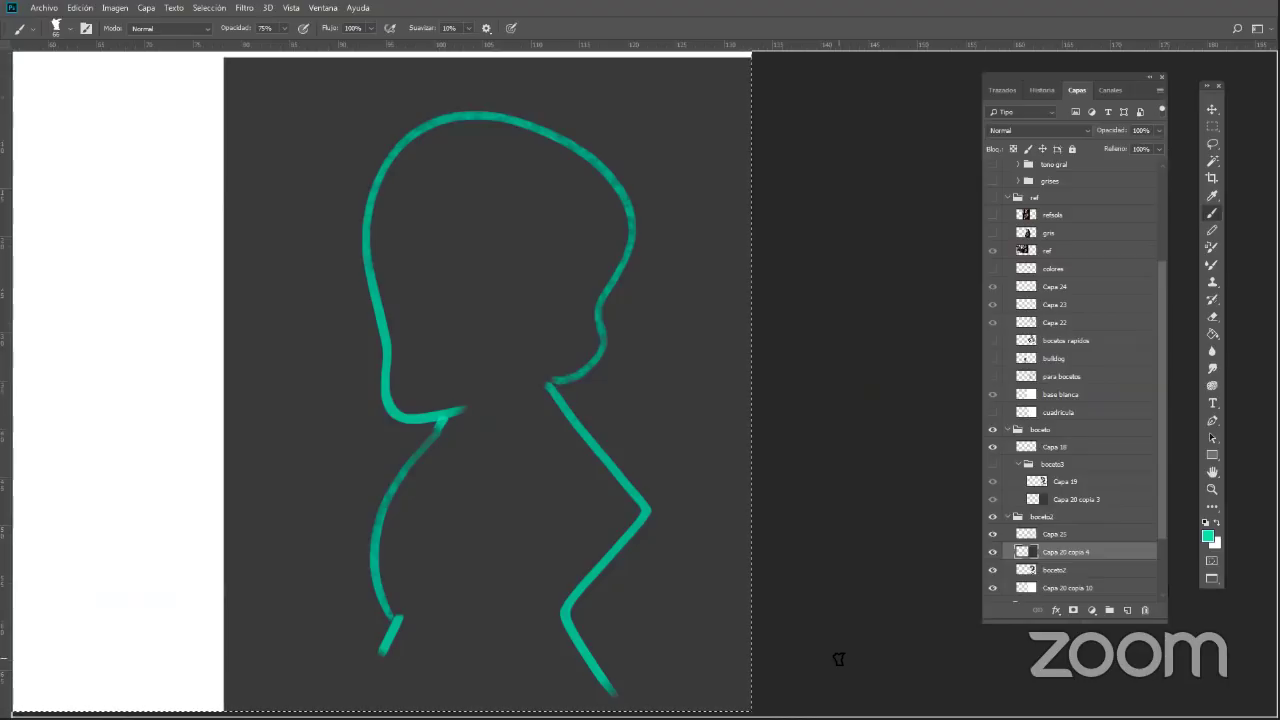
{"action": "left_click", "coordinate": [994, 553]}
{"action": "left_click", "coordinate": [995, 545]}
{"action": "left_click", "coordinate": [995, 545]}
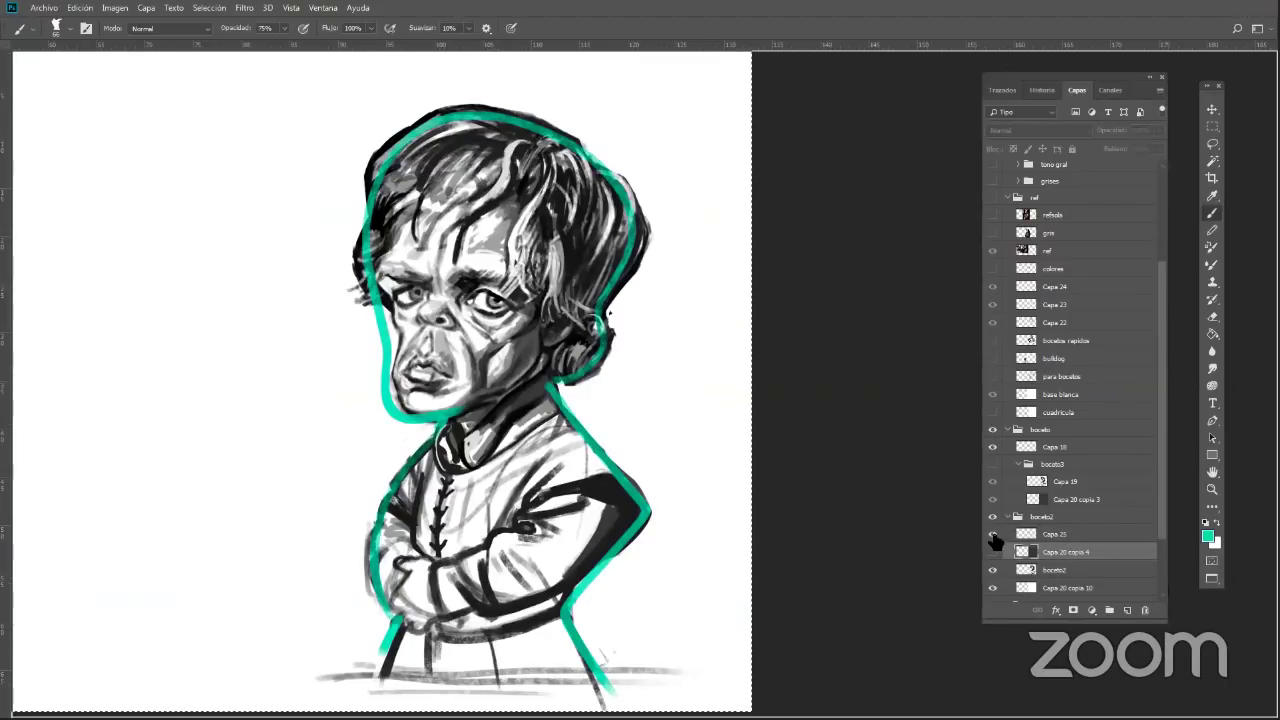
Hide the turquoise outline layer Capa 25, the boceto2 sketch layer and its white background layer Capa 20 copia 10
{"action": "left_click", "coordinate": [994, 536]}
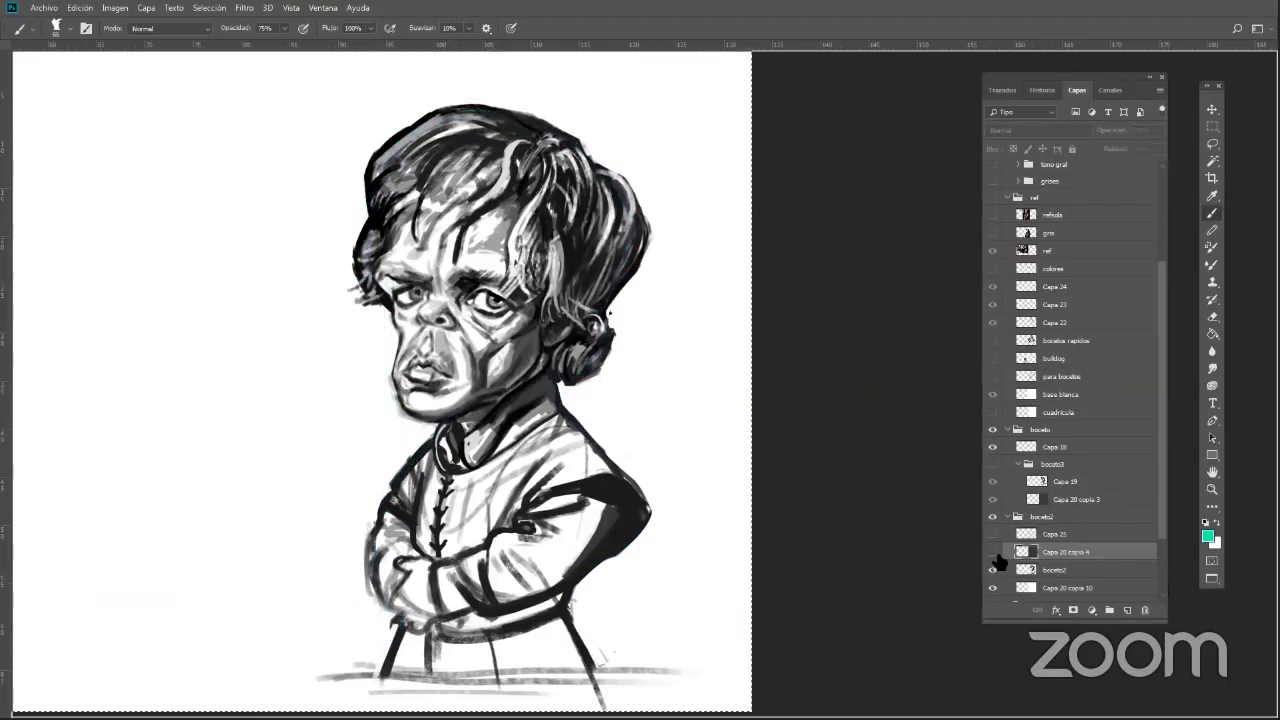
{"action": "left_click", "coordinate": [1212, 490]}
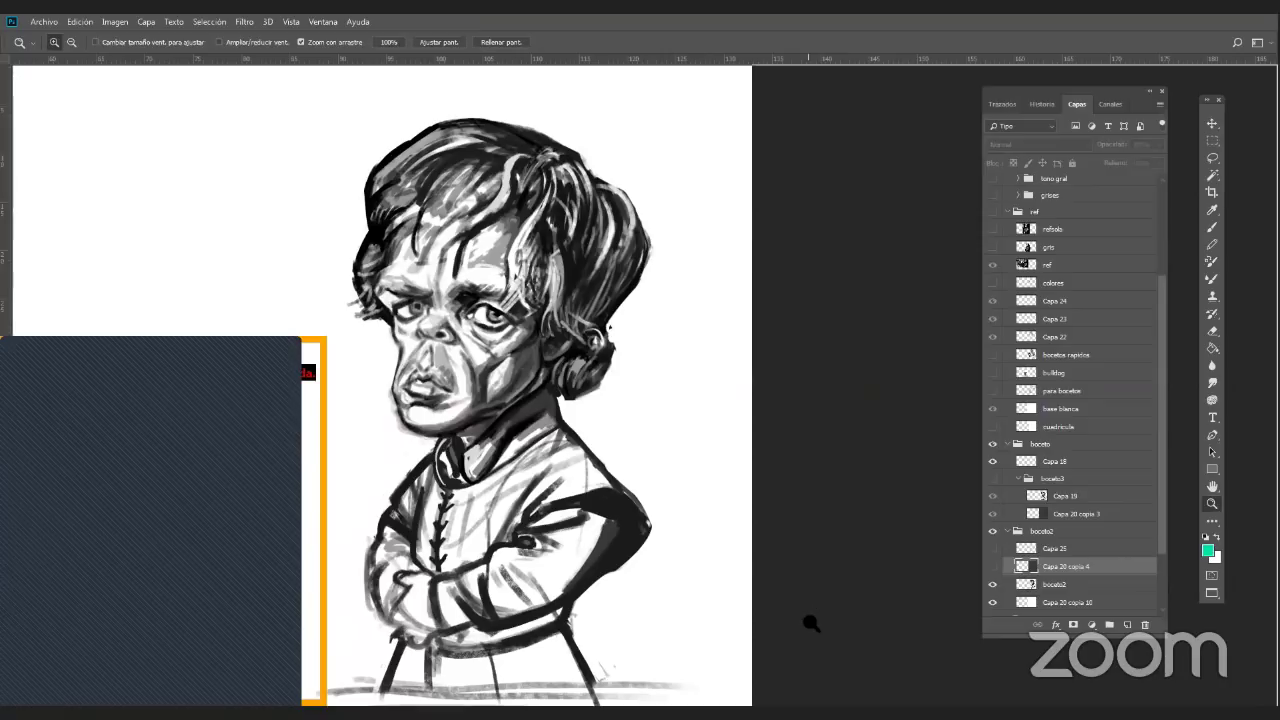
{"action": "left_click_drag", "start_coordinate": [718, 571], "coordinate": [894, 606]}
{"action": "key", "text": "ctrl+a"}
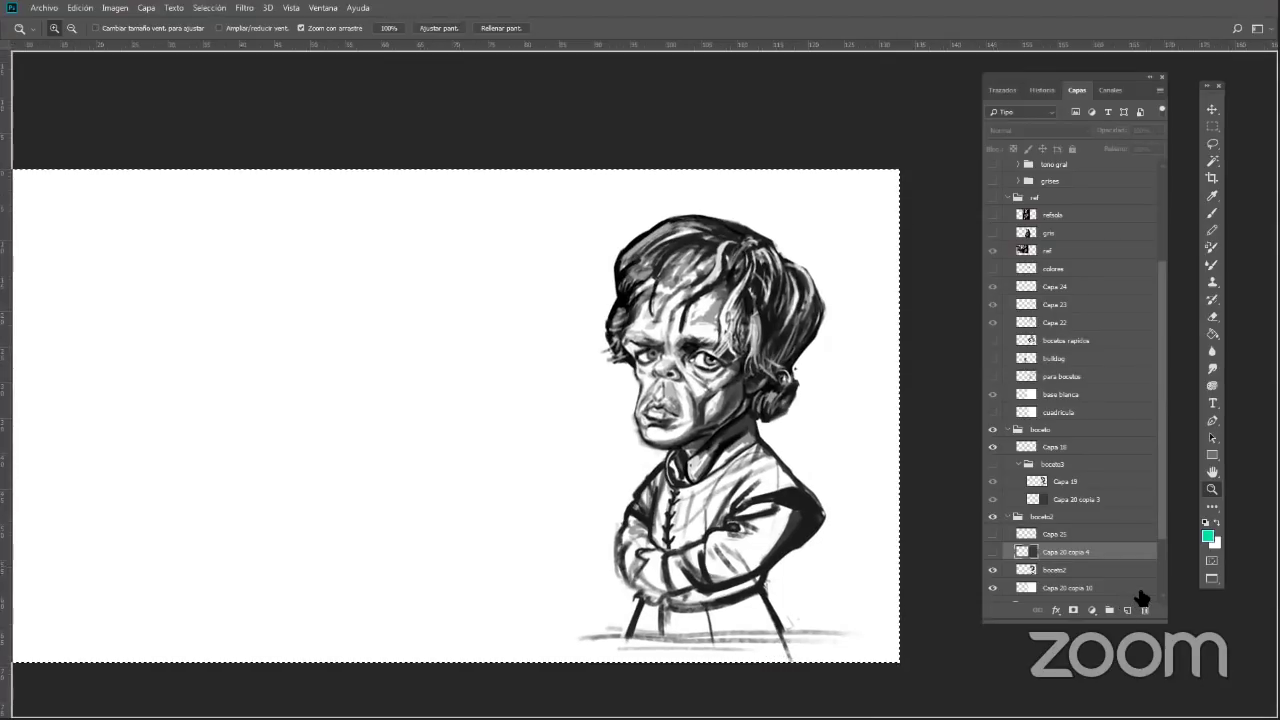
{"action": "left_click", "coordinate": [993, 571]}
{"action": "left_click", "coordinate": [993, 571]}
{"action": "left_click", "coordinate": [993, 569]}
{"action": "left_click", "coordinate": [993, 587]}
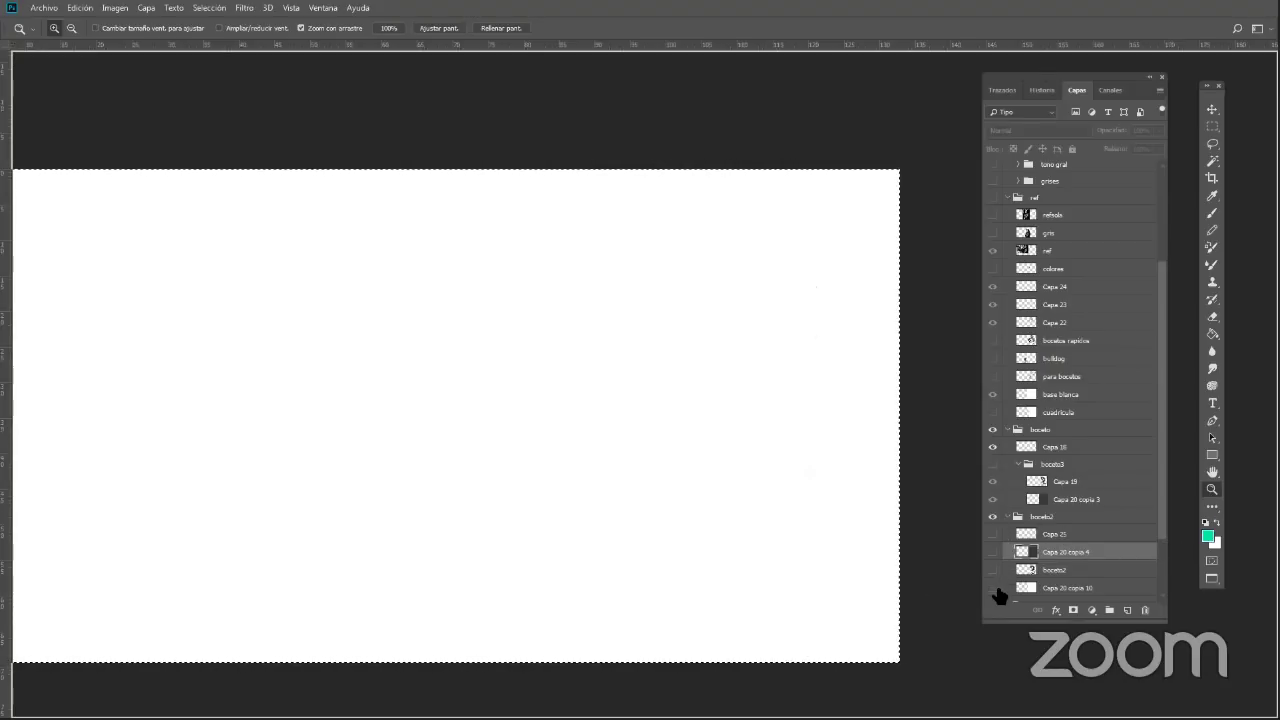
Show the ref group with the greyscale photo layer gris, and hide the colour photo collage layer ref
{"action": "left_click", "coordinate": [993, 232]}
{"action": "left_click", "coordinate": [993, 197]}
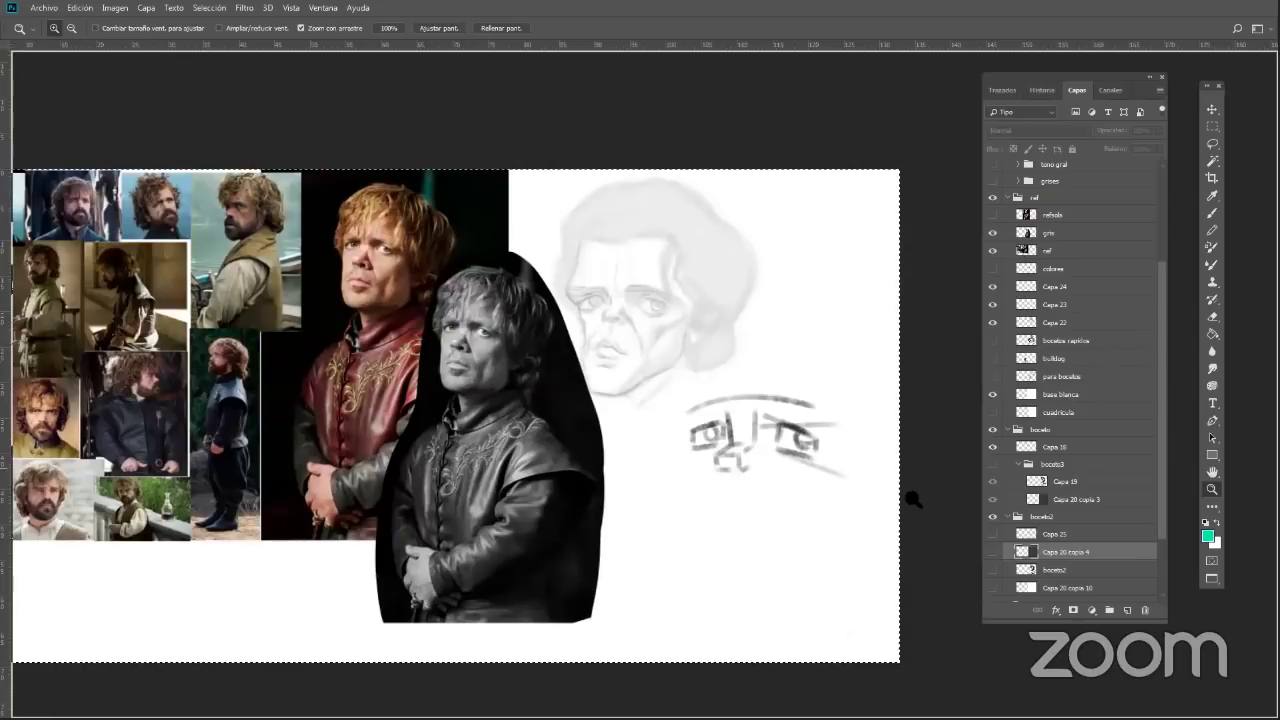
{"action": "left_click", "coordinate": [993, 250]}
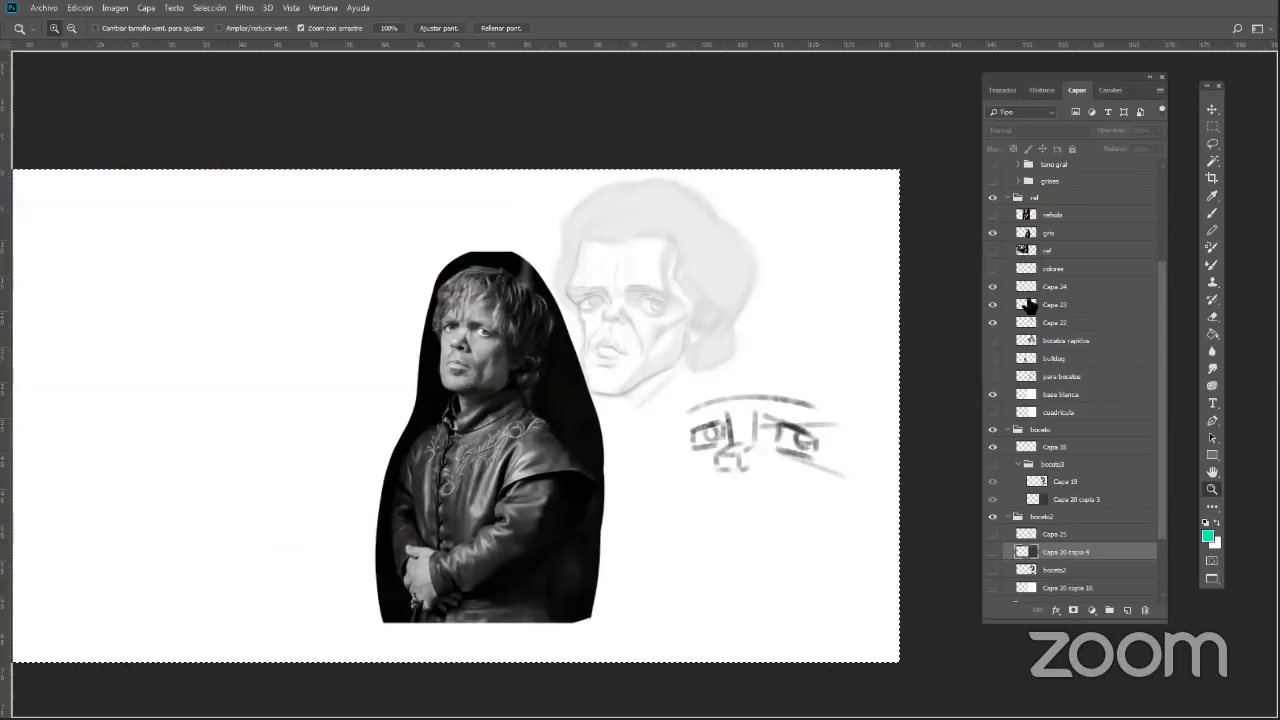
Hide the layers Capa 22, Capa 23 and Capa 24, and clear the active selection with the gris layer selected
{"action": "left_click_drag", "start_coordinate": [993, 286], "coordinate": [993, 333]}
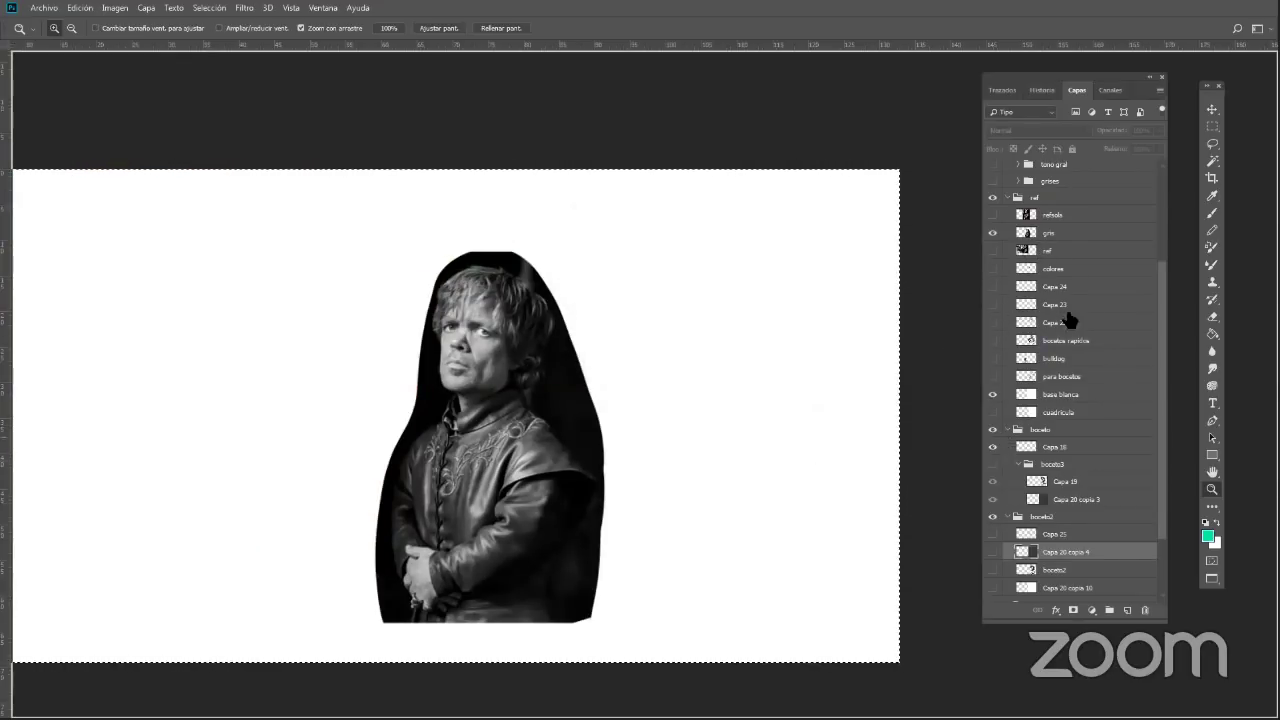
{"action": "left_click", "coordinate": [1212, 110]}
{"action": "left_click", "coordinate": [1060, 233]}
{"action": "left_click_drag", "start_coordinate": [574, 436], "coordinate": [475, 363]}
{"action": "key", "text": "ctrl+z"}
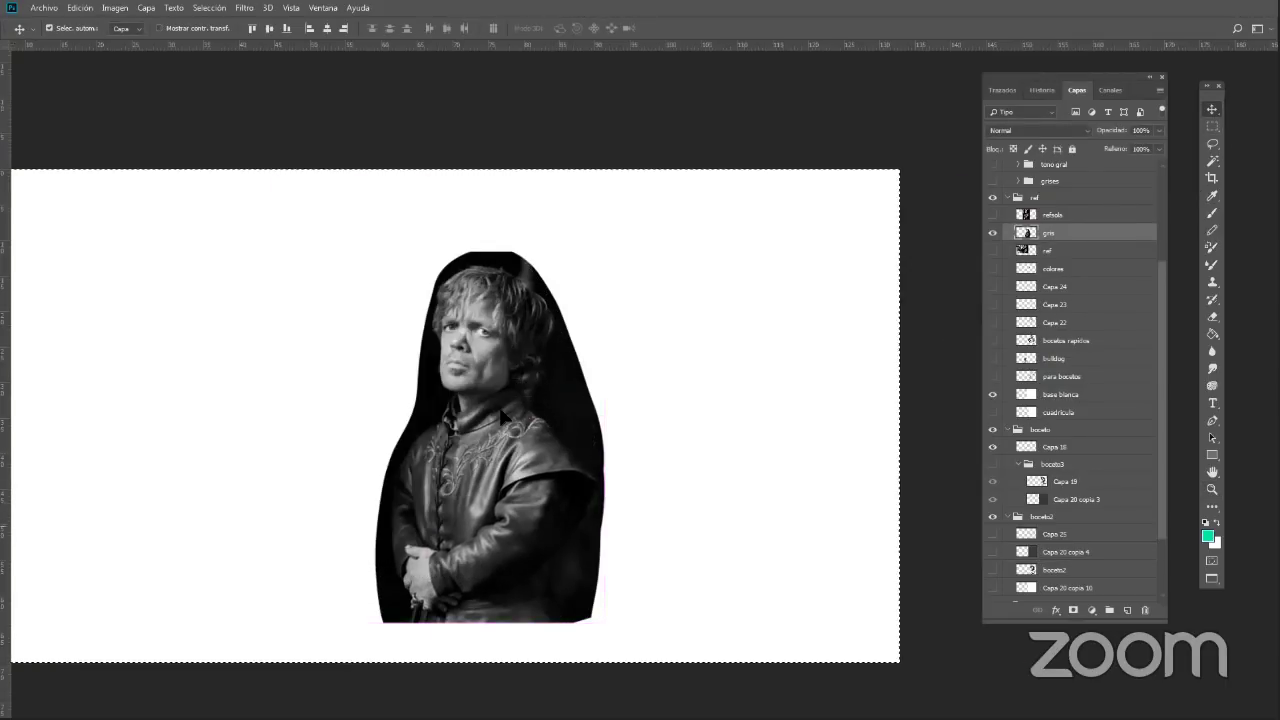
{"action": "key", "text": "ctrl+d"}
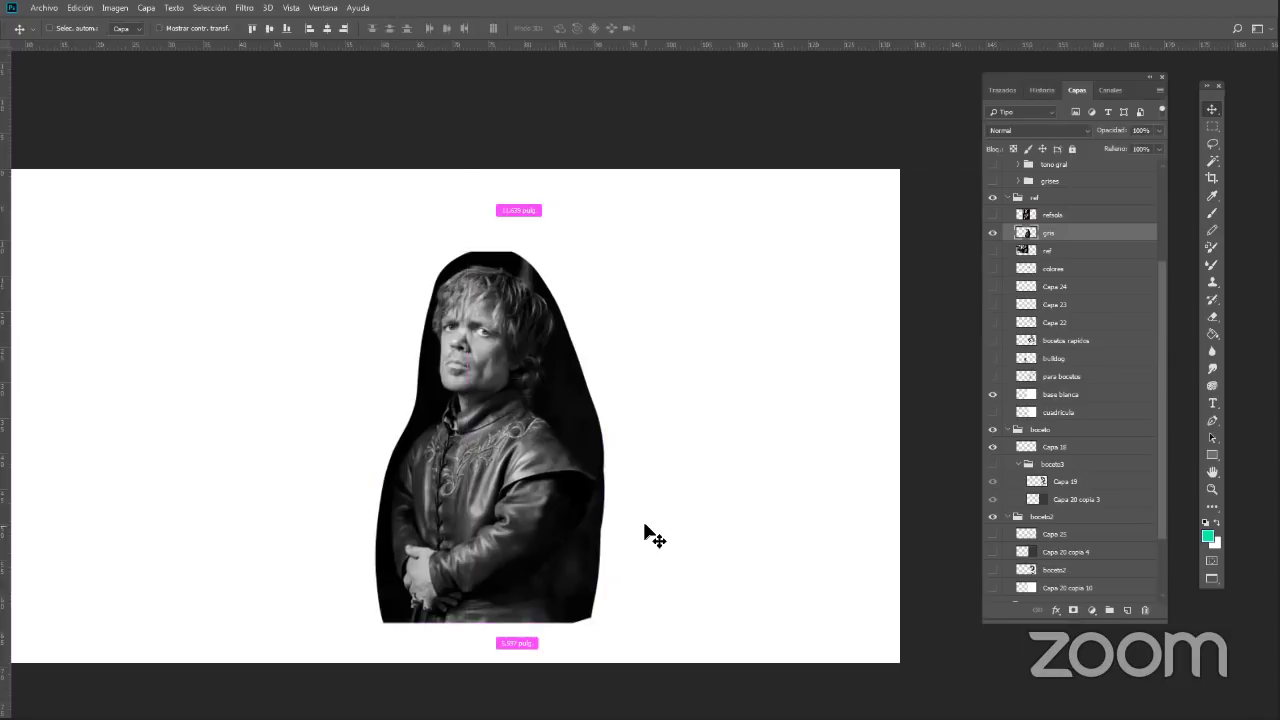
Enlarge the gris reference photo with Free Transform and shift it up so it nearly fills the canvas height
{"action": "key", "text": "ctrl+t"}
{"action": "left_click_drag", "start_coordinate": [607, 623], "coordinate": [636, 669]}
{"action": "left_click_drag", "start_coordinate": [603, 556], "coordinate": [572, 532]}
{"action": "key", "text": "Return"}
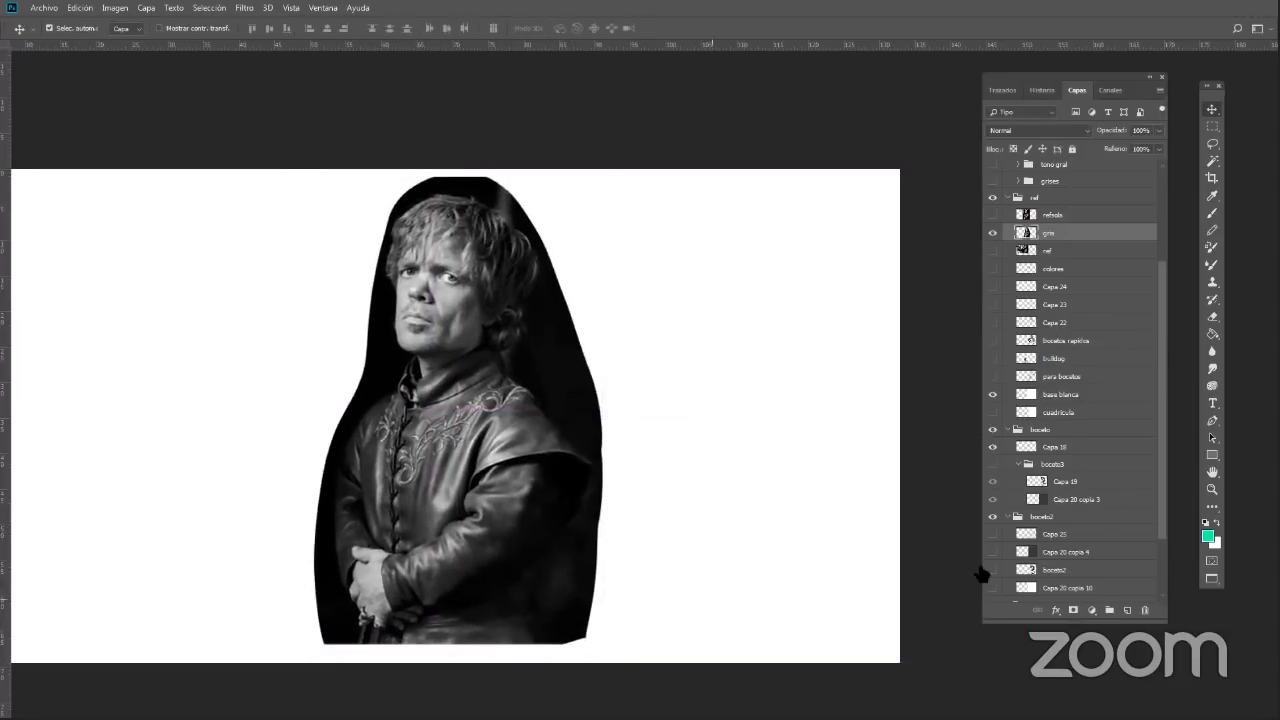
Show the boceto3 group and hide the base blanca layer to reveal the caricature sketch beside the photo
{"action": "scroll", "coordinate": [1154, 483], "scroll_direction": "down", "scroll_amount": 3}
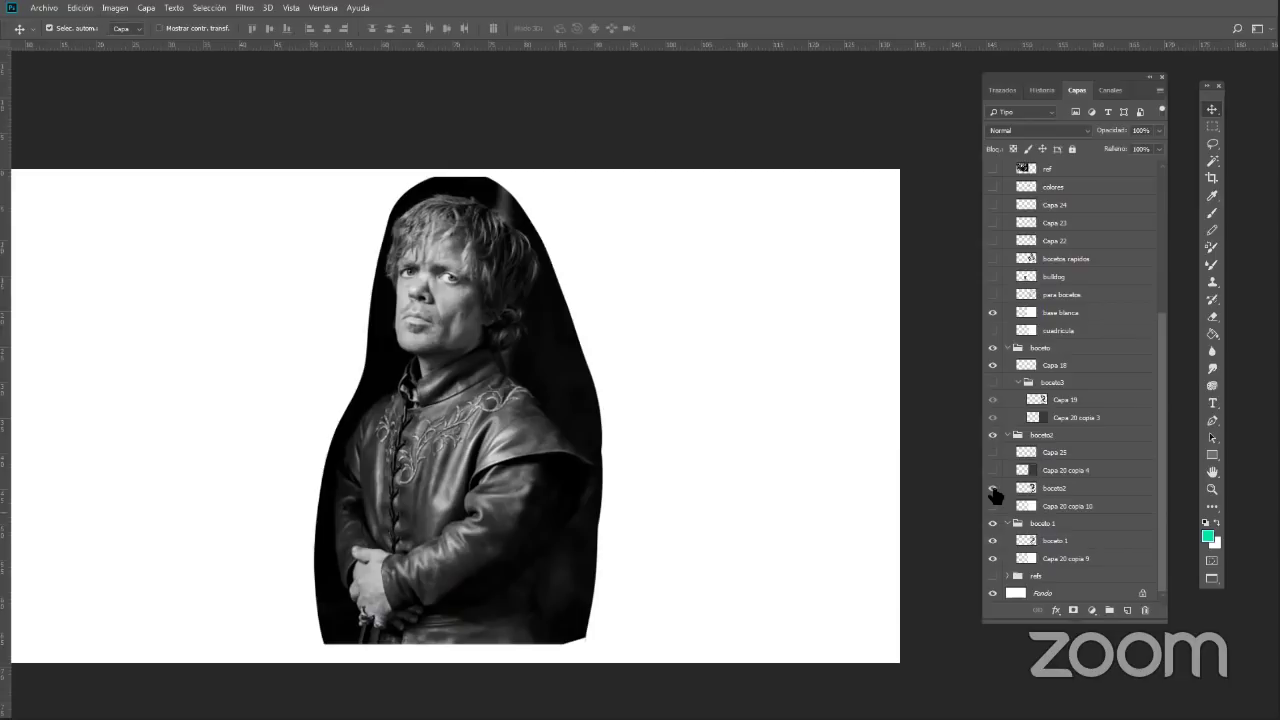
{"action": "left_click", "coordinate": [993, 382]}
{"action": "left_click", "coordinate": [993, 314]}
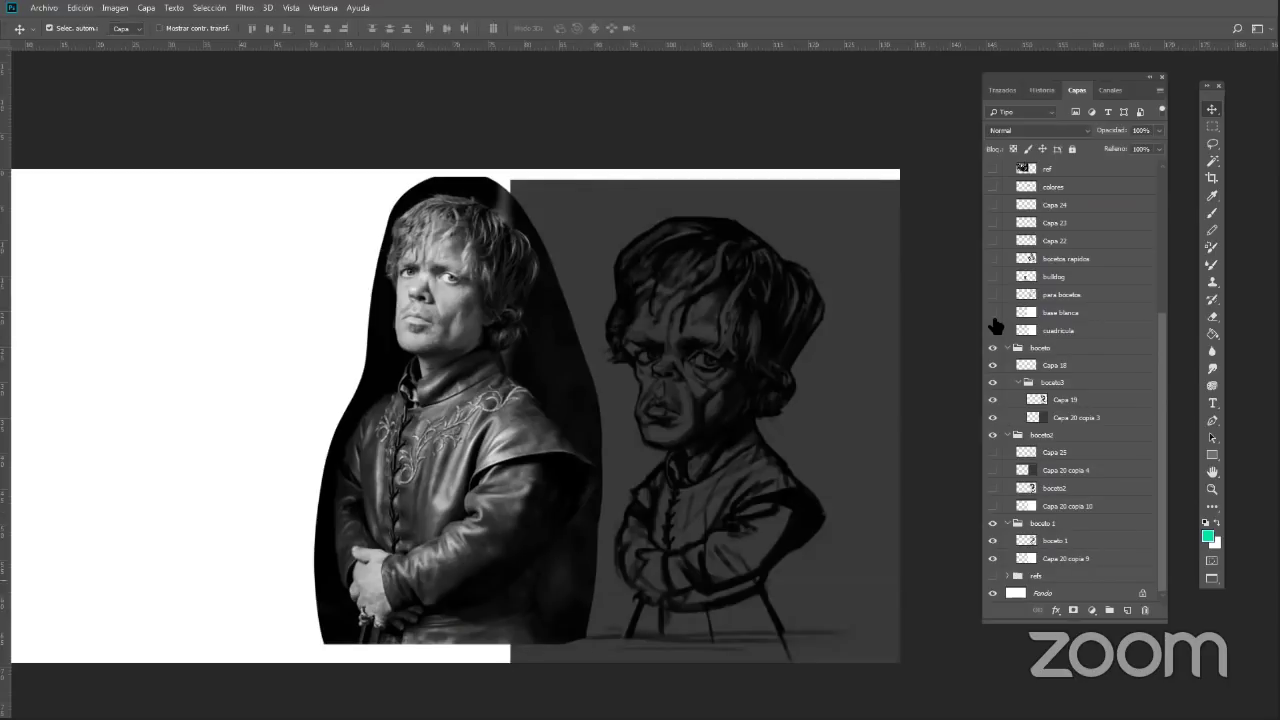
{"action": "key", "text": "z"}
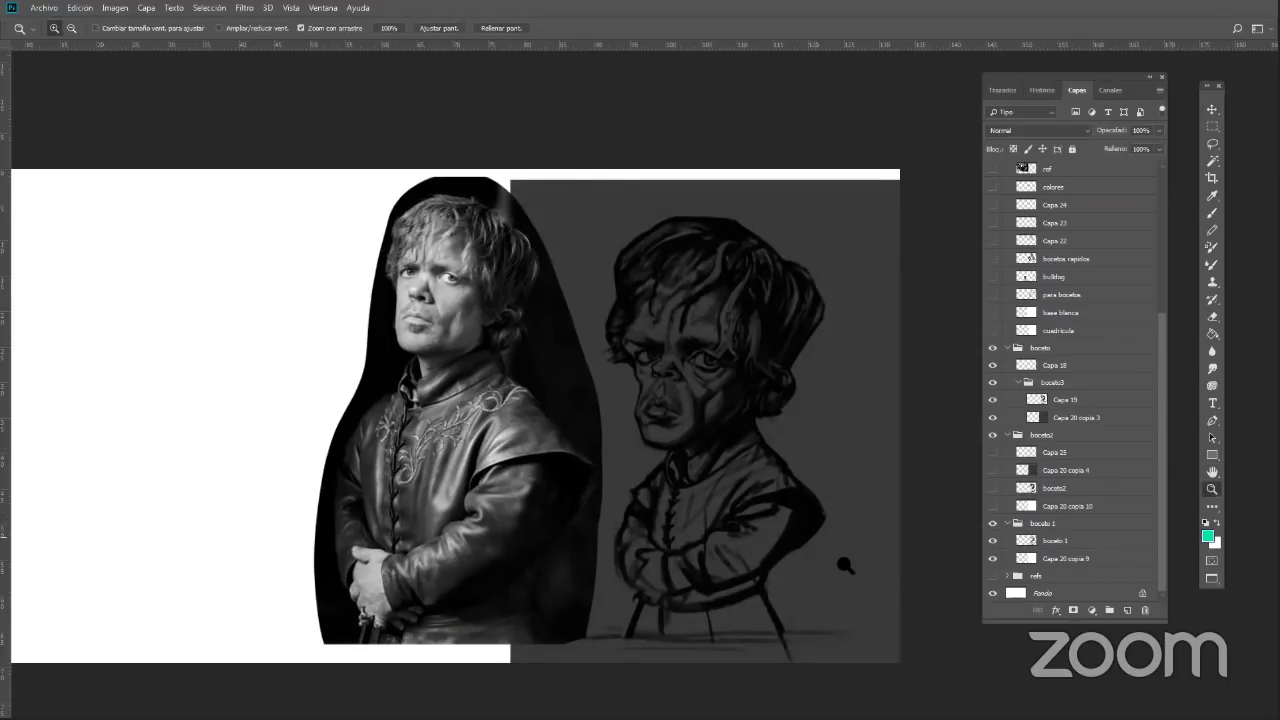
{"action": "left_click", "coordinate": [841, 563]}
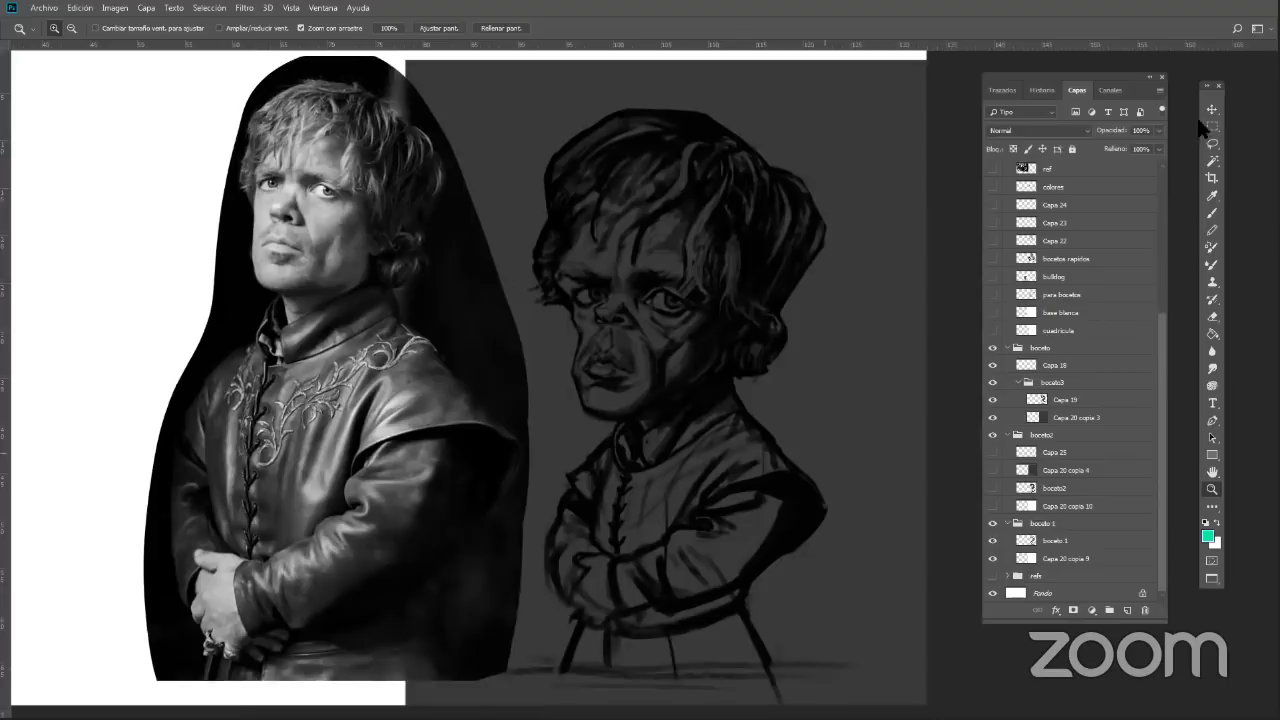
Create a new layer named Capa 26 above Capa 19 in the boceto3 group, in Normal mode at 100% opacity
{"action": "key", "text": "v"}
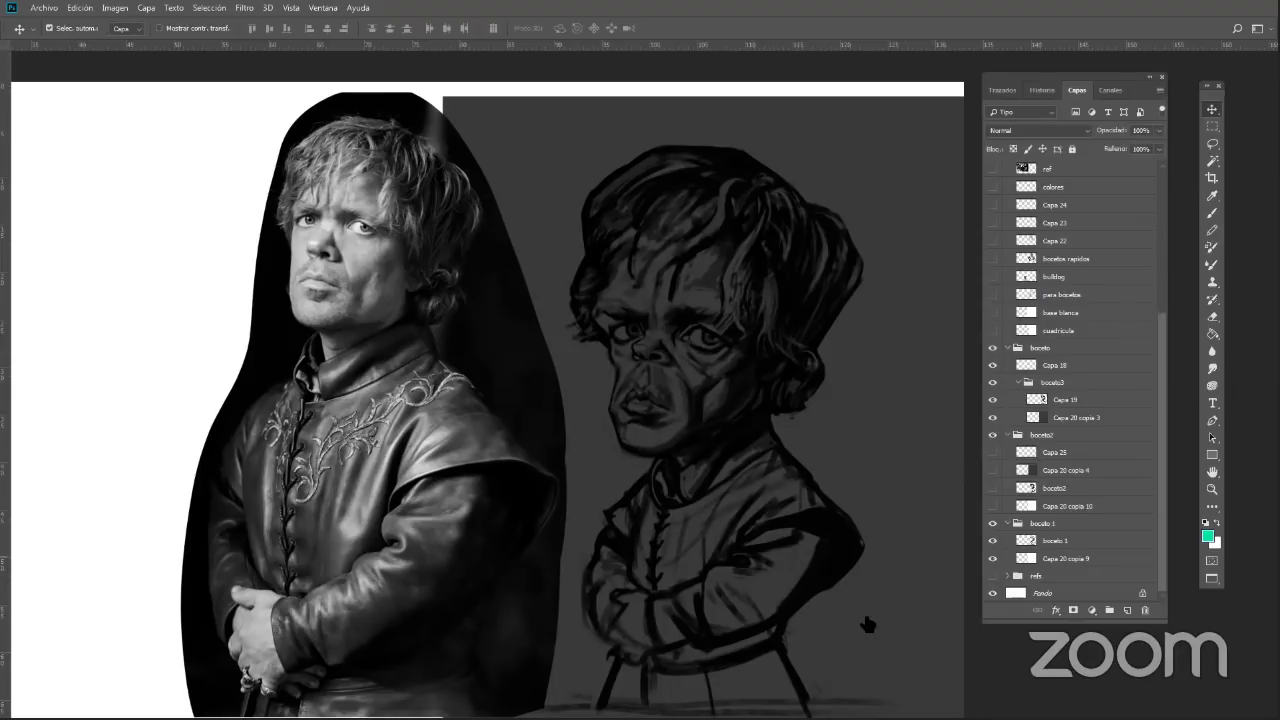
{"action": "left_click", "coordinate": [1082, 401]}
{"action": "left_click", "coordinate": [1160, 91]}
{"action": "left_click", "coordinate": [1160, 102]}
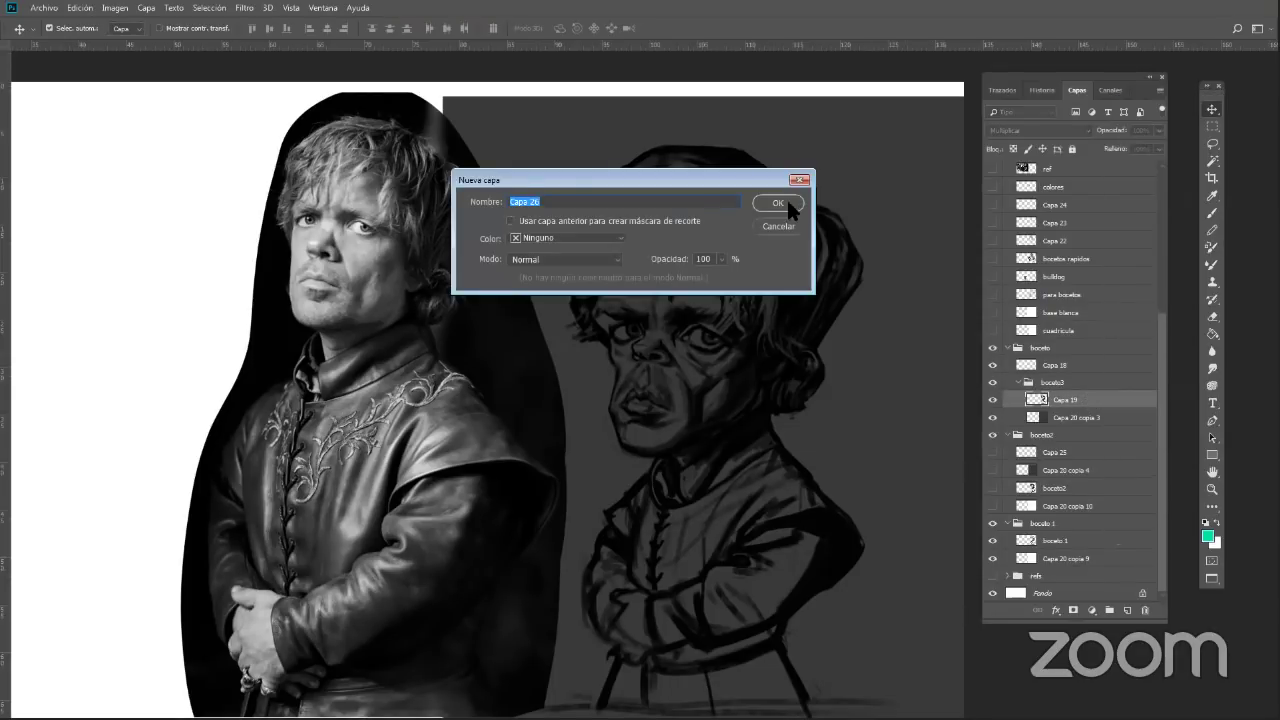
{"action": "left_click", "coordinate": [779, 203]}
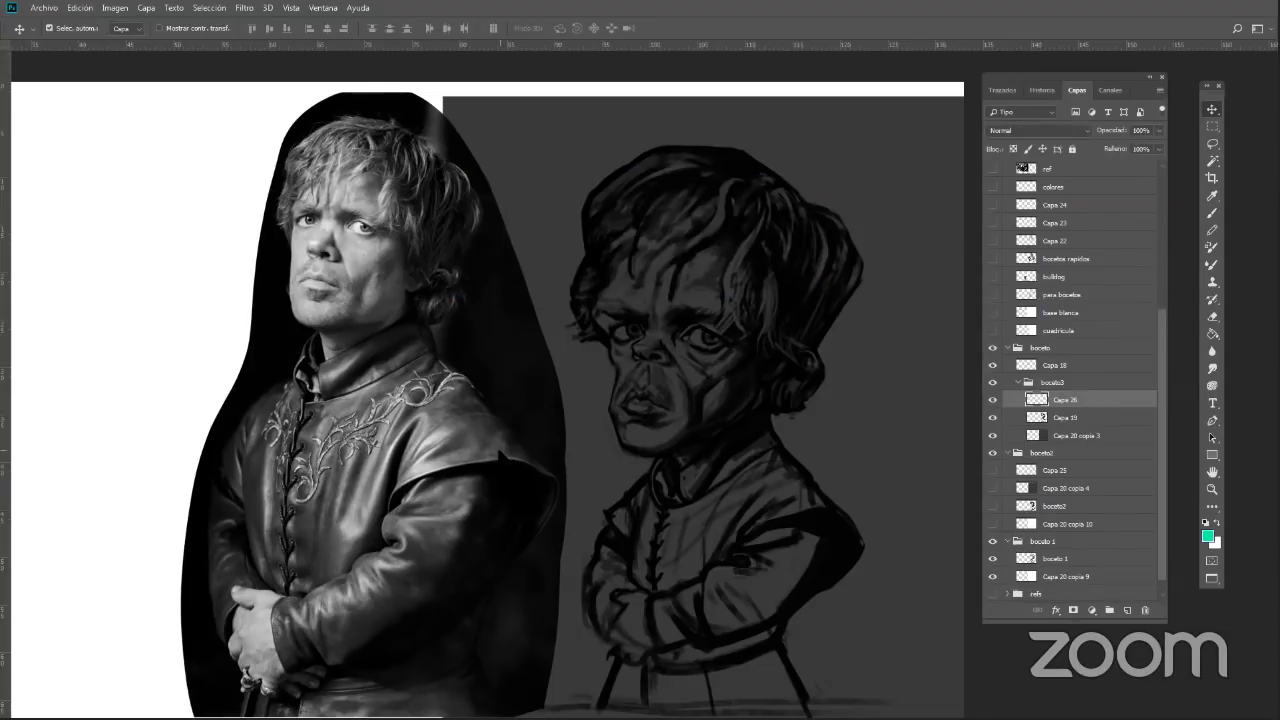
Move the gris reference photo down so its head lines up better with the sketched head
{"action": "left_click", "coordinate": [506, 440], "text": "ctrl"}
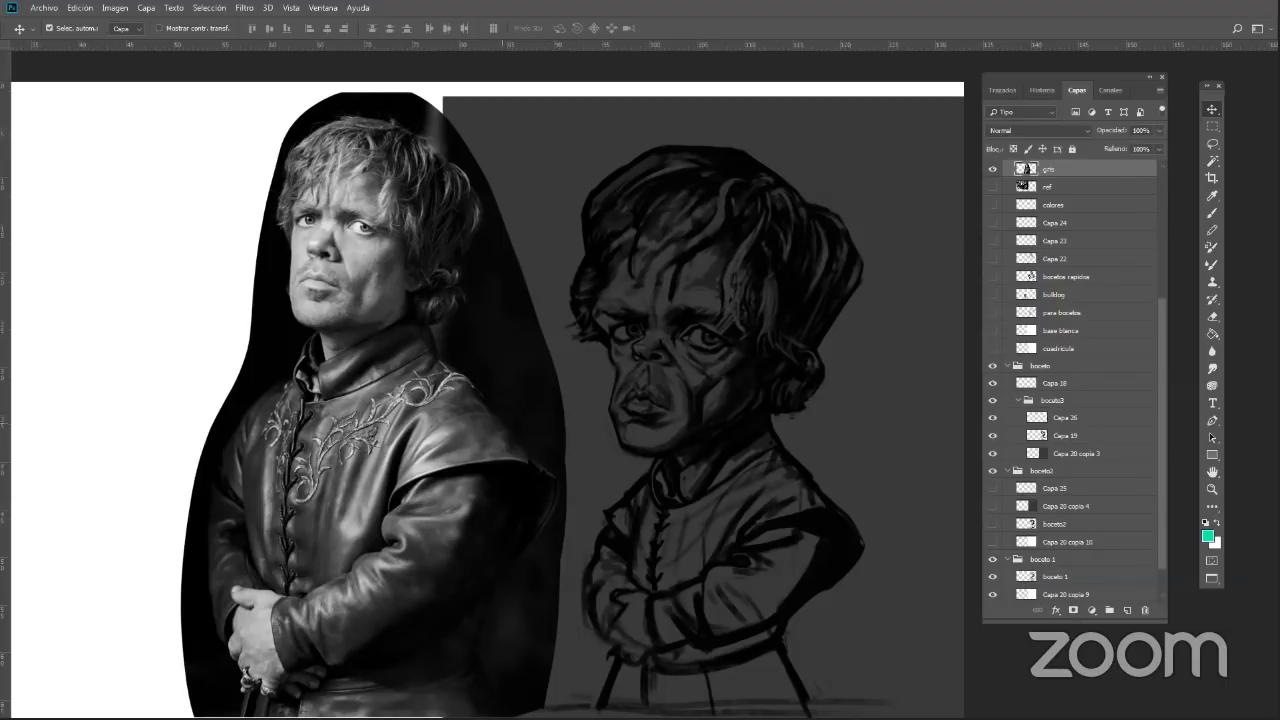
{"action": "left_click_drag", "start_coordinate": [488, 342], "coordinate": [493, 407]}
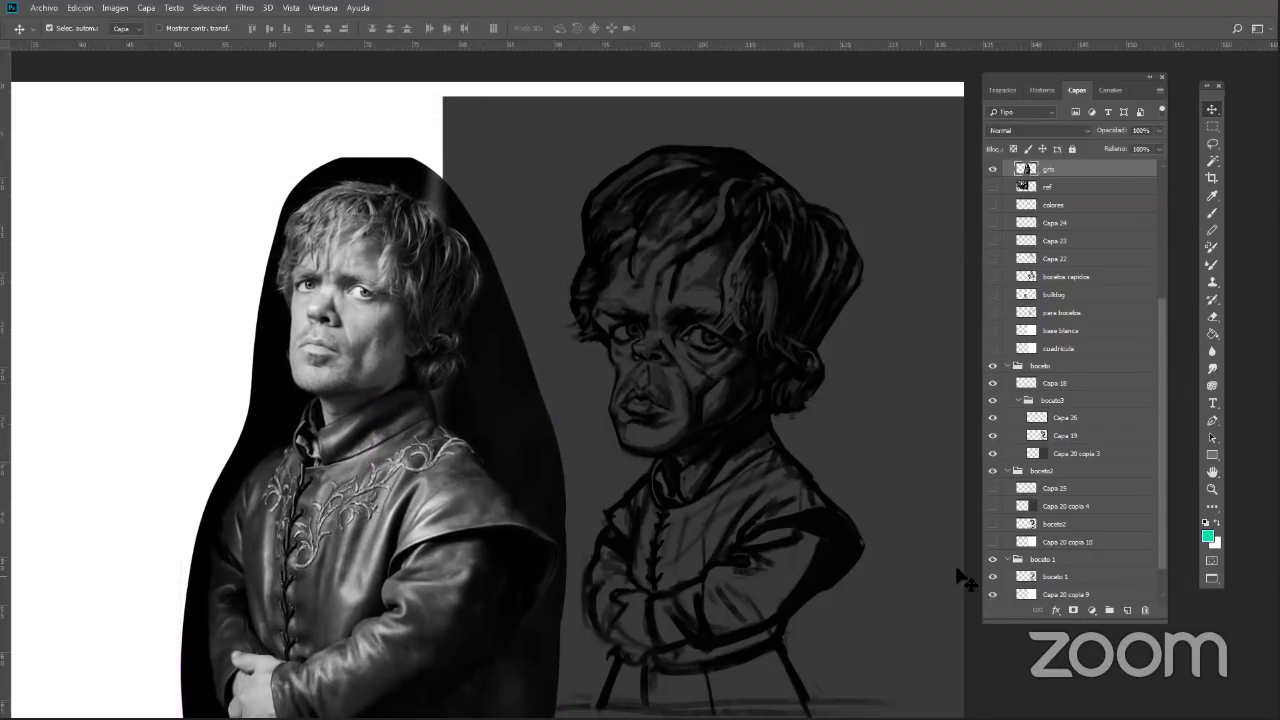
{"action": "left_click", "coordinate": [1212, 489]}
{"action": "left_click_drag", "start_coordinate": [765, 406], "coordinate": [832, 411]}
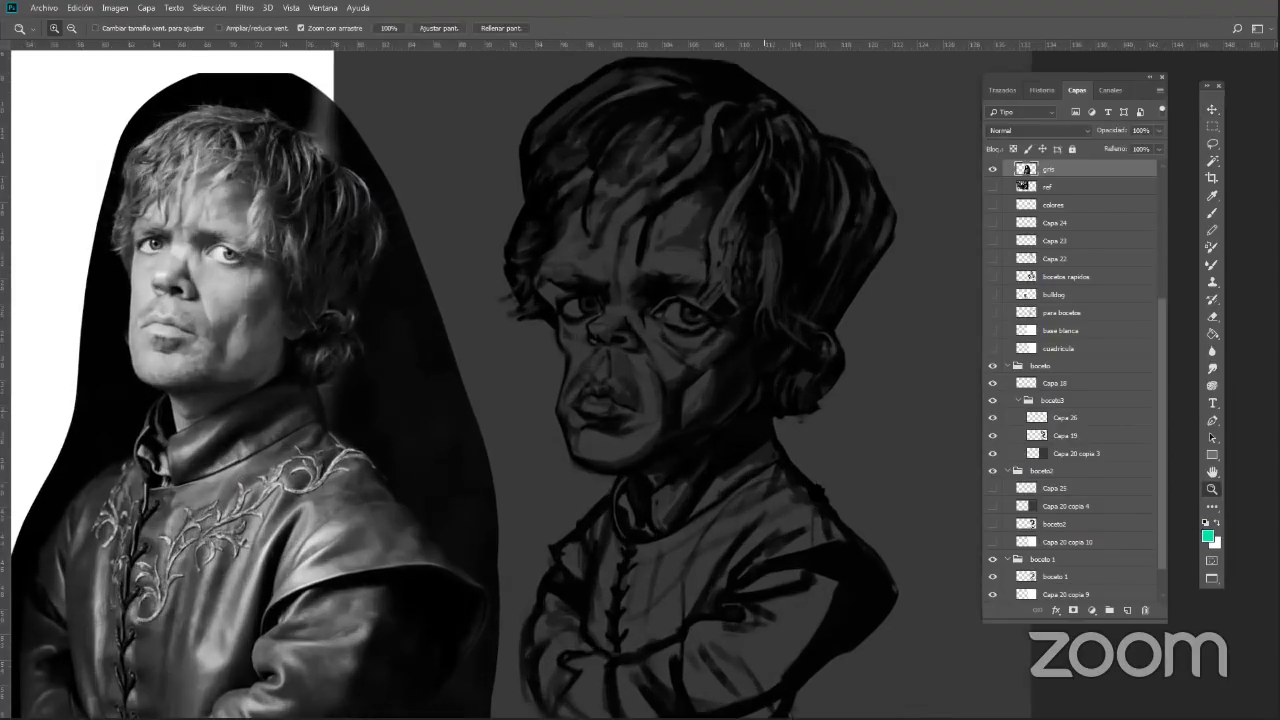
Activate the Brush tool and set the foreground colour to light gray adadad
{"action": "left_click", "coordinate": [1211, 214]}
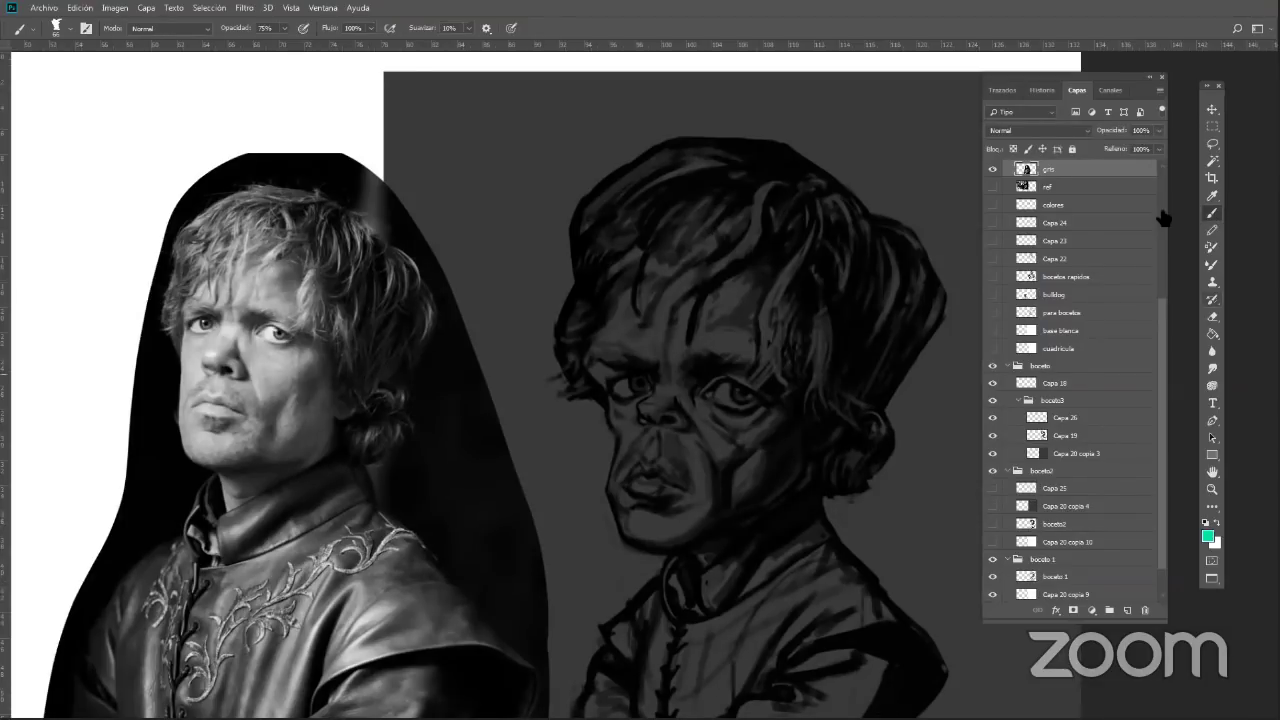
{"action": "right_click", "coordinate": [859, 524]}
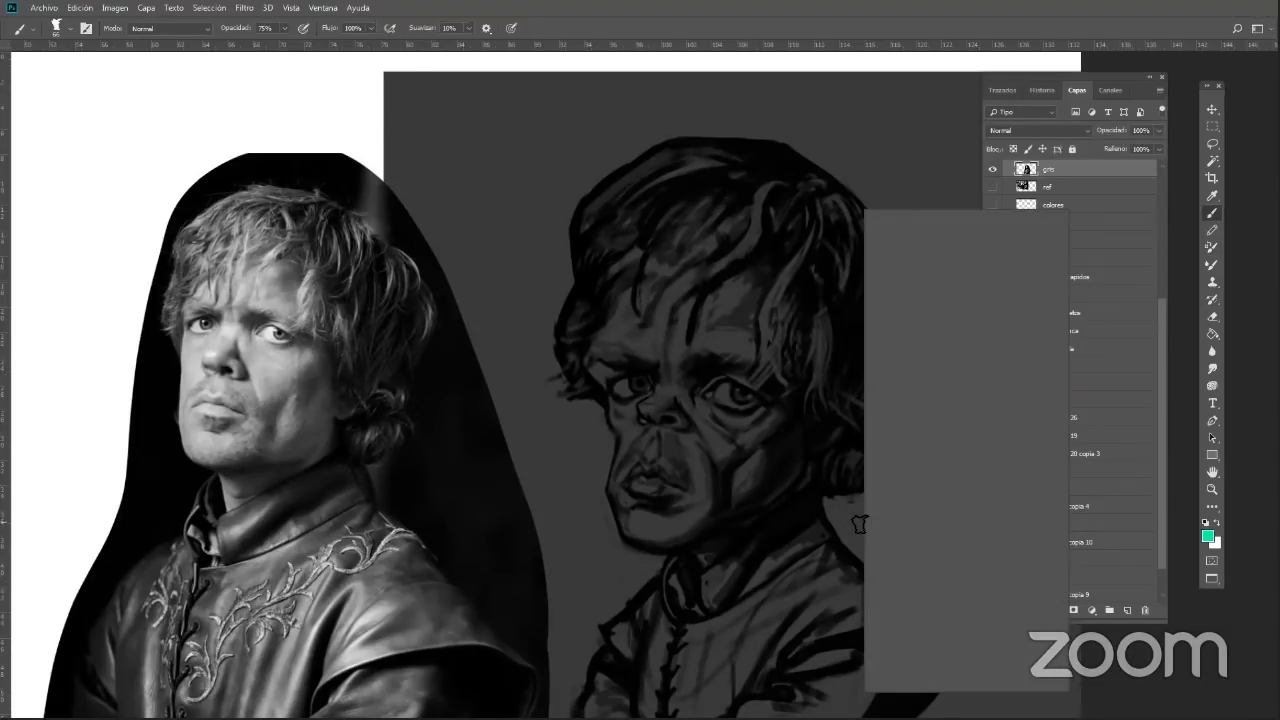
{"action": "left_click", "coordinate": [1207, 535]}
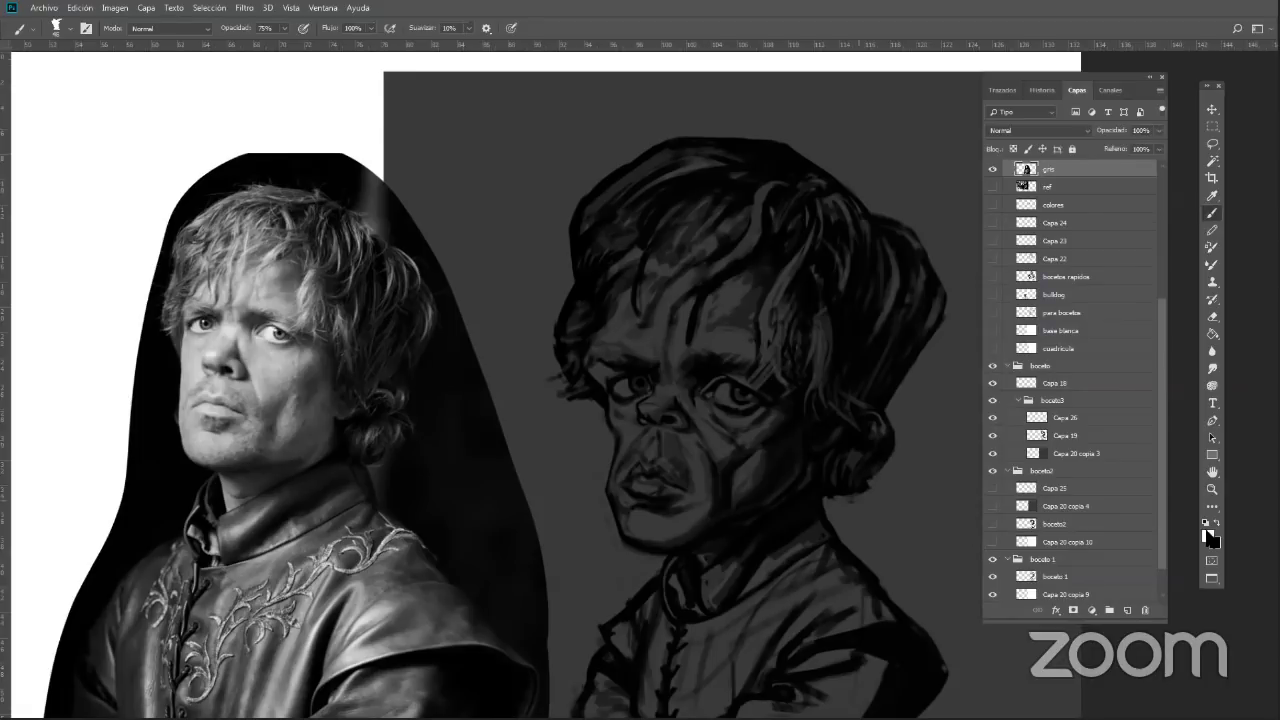
{"action": "left_click", "coordinate": [1208, 536]}
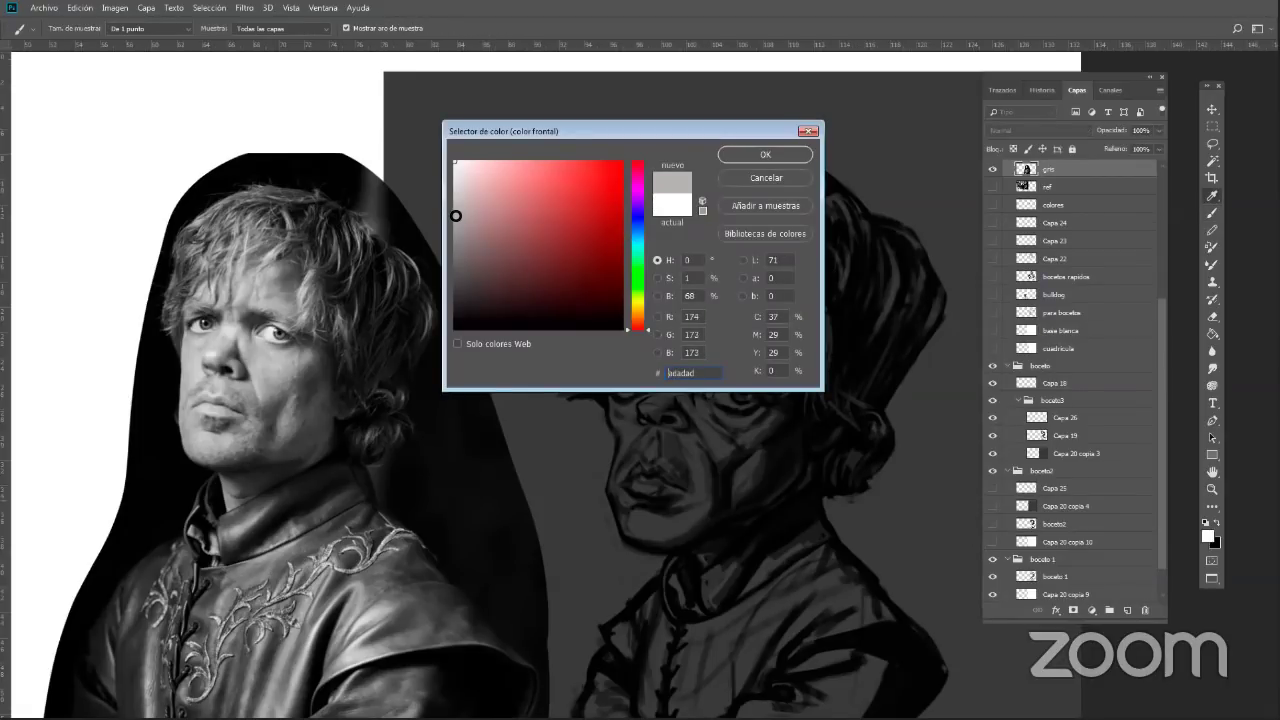
{"action": "left_click", "coordinate": [766, 154]}
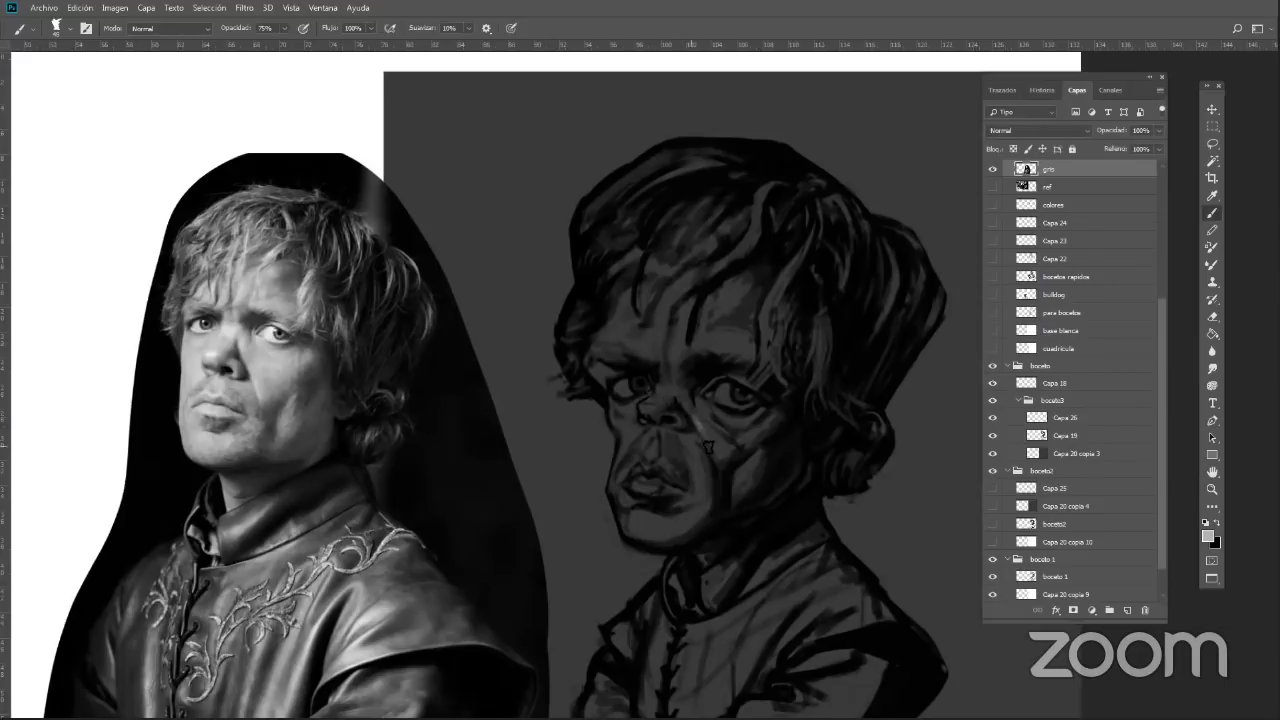
Paint a light gray highlight running diagonally down the caricature's cheek beside the nose, blending it with sampled tones
{"action": "left_click_drag", "start_coordinate": [691, 410], "coordinate": [714, 452]}
{"action": "left_click", "coordinate": [707, 432], "text": "alt"}
{"action": "left_click", "coordinate": [715, 443], "text": "alt"}
{"action": "left_click_drag", "start_coordinate": [694, 416], "coordinate": [720, 461]}
{"action": "left_click", "coordinate": [700, 426], "text": "alt"}
{"action": "mouse_move", "coordinate": [685, 405]}
{"action": "left_mouse_down"}
{"action": "mouse_move", "coordinate": [699, 423]}
{"action": "mouse_move", "coordinate": [691, 415]}
{"action": "left_mouse_up"}
{"action": "left_click", "coordinate": [684, 398], "text": "alt"}
{"action": "left_click", "coordinate": [683, 396], "text": "alt"}
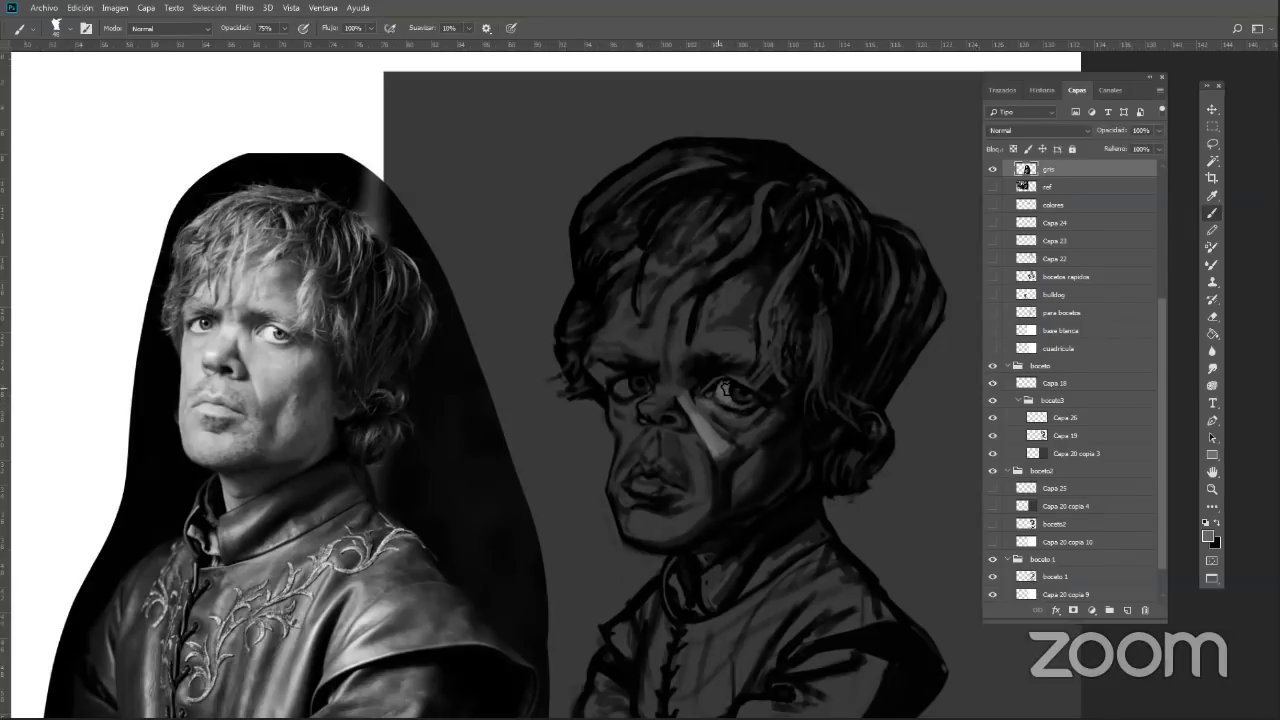
Reduce the brush to 24 px, set the foreground to white and paint the white of the larger, nearer eye
{"action": "right_click", "coordinate": [870, 502]}
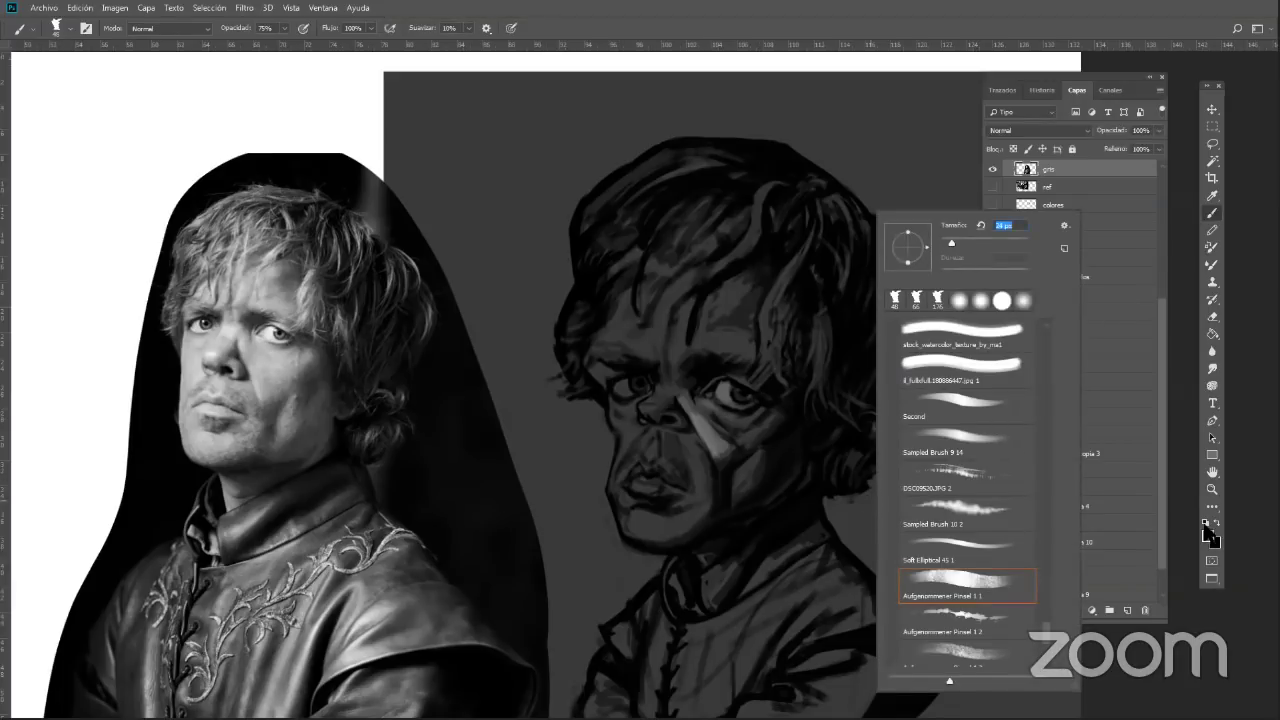
{"action": "left_click", "coordinate": [1213, 526]}
{"action": "key", "text": "d"}
{"action": "key", "text": "x"}
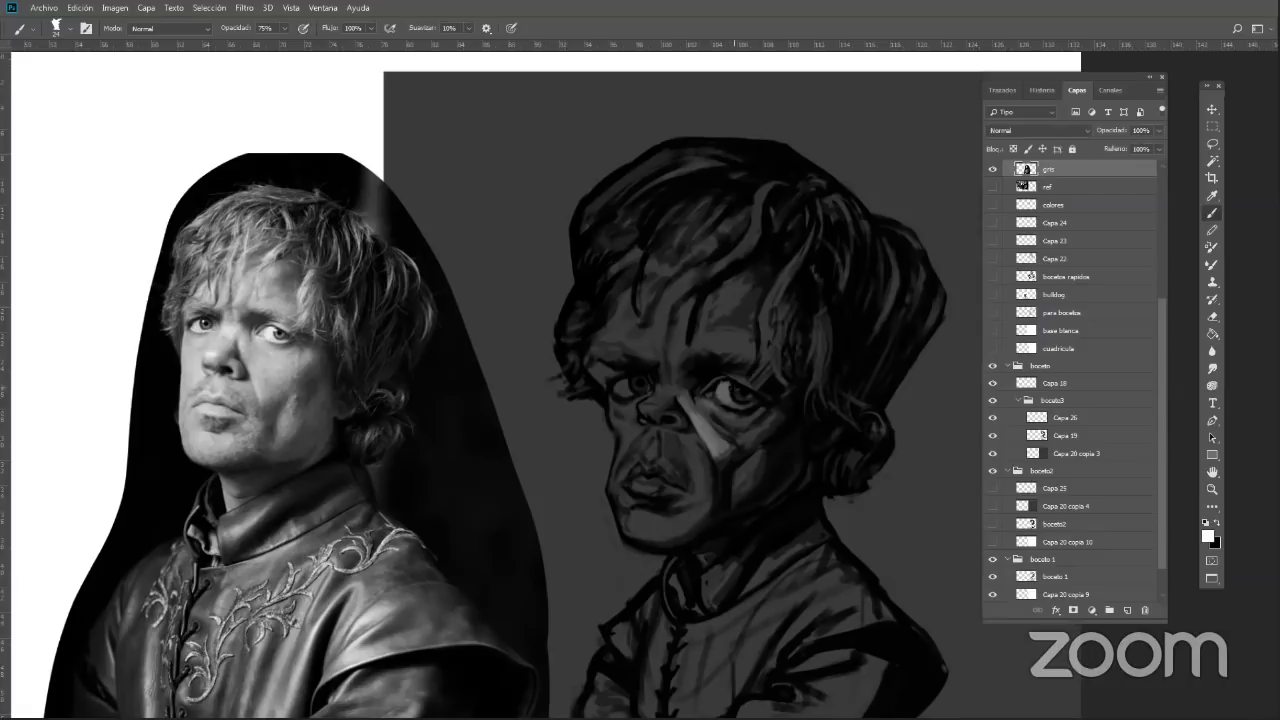
{"action": "left_click", "coordinate": [721, 391], "text": "alt"}
{"action": "left_click", "coordinate": [726, 390], "text": "alt"}
{"action": "left_click_drag", "start_coordinate": [724, 388], "coordinate": [729, 393]}
{"action": "left_click_drag", "start_coordinate": [731, 400], "coordinate": [745, 404]}
Paint the white of the caricature's smaller, farther eye with light and sampled gray tones
{"action": "left_click_drag", "start_coordinate": [619, 389], "coordinate": [629, 392]}
{"action": "left_click_drag", "start_coordinate": [636, 388], "coordinate": [640, 387]}
{"action": "left_click", "coordinate": [637, 384], "text": "alt"}
{"action": "left_click", "coordinate": [643, 384], "text": "alt"}
{"action": "left_click_drag", "start_coordinate": [642, 380], "coordinate": [638, 379]}
Refine the whites and lid edges of both eyes with tones sampled from around them
{"action": "left_click", "coordinate": [738, 396], "text": "alt"}
{"action": "left_click", "coordinate": [724, 398], "text": "alt"}
{"action": "left_click_drag", "start_coordinate": [742, 399], "coordinate": [736, 397]}
{"action": "left_click", "coordinate": [740, 396], "text": "alt"}
{"action": "left_click", "coordinate": [748, 399], "text": "alt"}
{"action": "left_click", "coordinate": [750, 390], "text": "alt"}
{"action": "left_click", "coordinate": [624, 384], "text": "alt"}
{"action": "left_click", "coordinate": [624, 386], "text": "alt"}
{"action": "left_click", "coordinate": [622, 387], "text": "alt"}
{"action": "left_click_drag", "start_coordinate": [718, 384], "coordinate": [708, 390]}
{"action": "left_click", "coordinate": [710, 388], "text": "alt"}
{"action": "left_click", "coordinate": [718, 384], "text": "alt"}
{"action": "left_click", "coordinate": [716, 385], "text": "alt"}
Paint gray tones along the fold between the nose wing and the cheek, undoing the stroke that does not fit
{"action": "left_click_drag", "start_coordinate": [734, 449], "coordinate": [718, 435]}
{"action": "left_click", "coordinate": [692, 438], "text": "alt"}
{"action": "left_click_drag", "start_coordinate": [731, 448], "coordinate": [716, 435]}
{"action": "key", "text": "ctrl+z"}
{"action": "left_click", "coordinate": [682, 442], "text": "alt"}
{"action": "left_click", "coordinate": [686, 444], "text": "alt"}
{"action": "left_click", "coordinate": [695, 443], "text": "alt"}
{"action": "left_click", "coordinate": [711, 447], "text": "alt"}
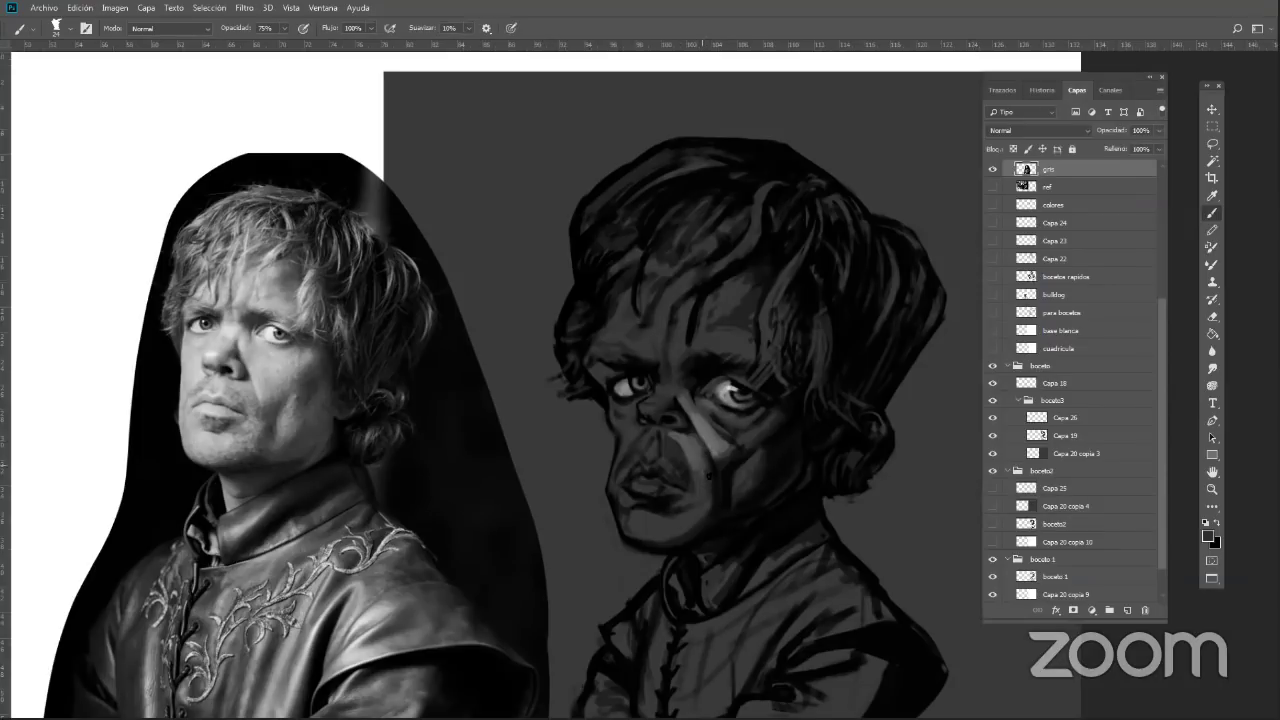
{"action": "left_click", "coordinate": [708, 473], "text": "alt"}
{"action": "left_click_drag", "start_coordinate": [698, 431], "coordinate": [685, 446]}
{"action": "mouse_move", "coordinate": [691, 455]}
{"action": "left_mouse_down"}
{"action": "mouse_move", "coordinate": [706, 490]}
{"action": "mouse_move", "coordinate": [702, 434]}
{"action": "left_mouse_up"}
Lighten the nose tip and lower bridge using grays sampled from the surrounding skin
{"action": "left_click", "coordinate": [665, 414], "text": "alt"}
{"action": "left_click", "coordinate": [681, 416], "text": "alt"}
{"action": "left_click", "coordinate": [688, 418], "text": "alt"}
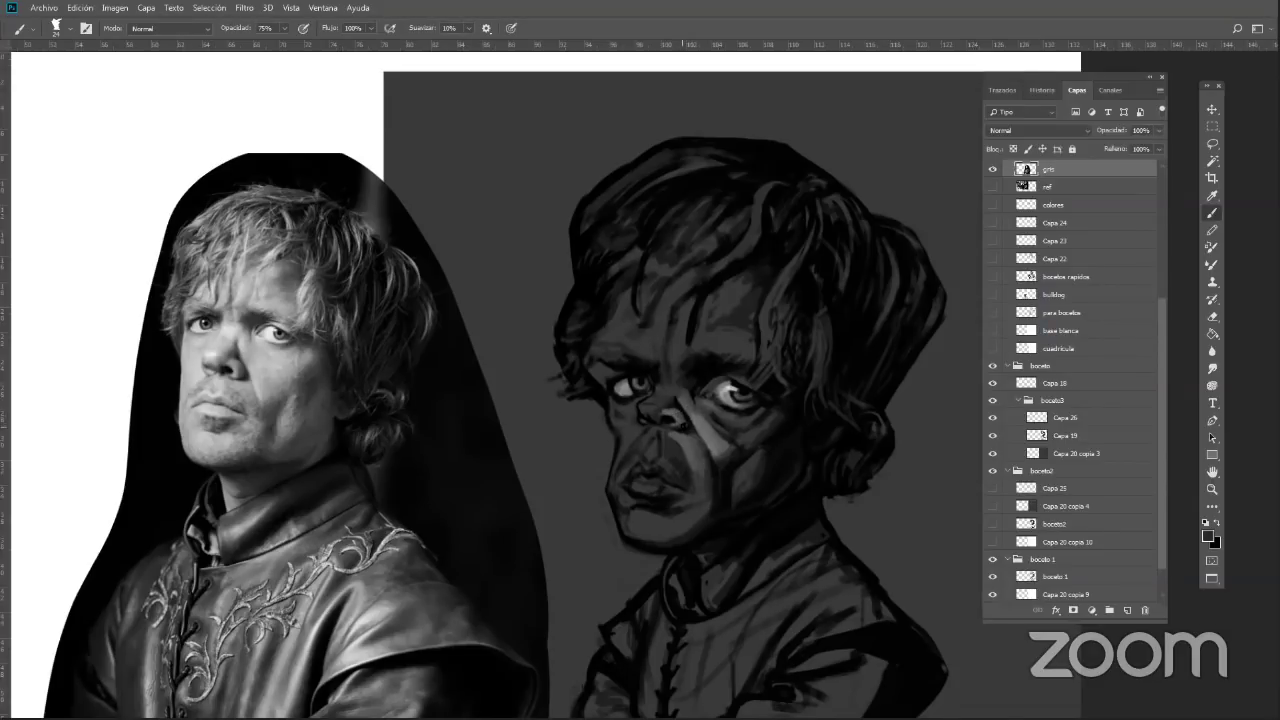
{"action": "left_click", "coordinate": [686, 409], "text": "alt"}
{"action": "left_click", "coordinate": [688, 416], "text": "alt"}
{"action": "left_click", "coordinate": [668, 406], "text": "alt"}
{"action": "left_click_drag", "start_coordinate": [689, 389], "coordinate": [675, 401]}
{"action": "left_click", "coordinate": [671, 402], "text": "alt"}
Enlarge the brush to 43 px and fill the cheek below the nearer eye with sampled mid-gray tones
{"action": "right_click", "coordinate": [829, 495]}
{"action": "left_click_drag", "start_coordinate": [926, 235], "coordinate": [932, 235]}
{"action": "mouse_move", "coordinate": [722, 449]}
{"action": "left_mouse_down"}
{"action": "mouse_move", "coordinate": [733, 437]}
{"action": "mouse_move", "coordinate": [716, 458]}
{"action": "mouse_move", "coordinate": [712, 438]}
{"action": "mouse_move", "coordinate": [720, 457]}
{"action": "mouse_move", "coordinate": [772, 419]}
{"action": "mouse_move", "coordinate": [730, 446]}
{"action": "mouse_move", "coordinate": [698, 407]}
{"action": "mouse_move", "coordinate": [746, 437]}
{"action": "mouse_move", "coordinate": [739, 447]}
{"action": "left_mouse_up"}
{"action": "key", "text": "ctrl+z"}
{"action": "left_click", "coordinate": [715, 450], "text": "alt"}
{"action": "left_click", "coordinate": [712, 454], "text": "alt"}
{"action": "left_click", "coordinate": [714, 435], "text": "alt"}
{"action": "left_click", "coordinate": [733, 448], "text": "alt"}
{"action": "left_click", "coordinate": [718, 411], "text": "alt"}
{"action": "left_click", "coordinate": [730, 443], "text": "alt"}
{"action": "left_click", "coordinate": [708, 426], "text": "alt"}
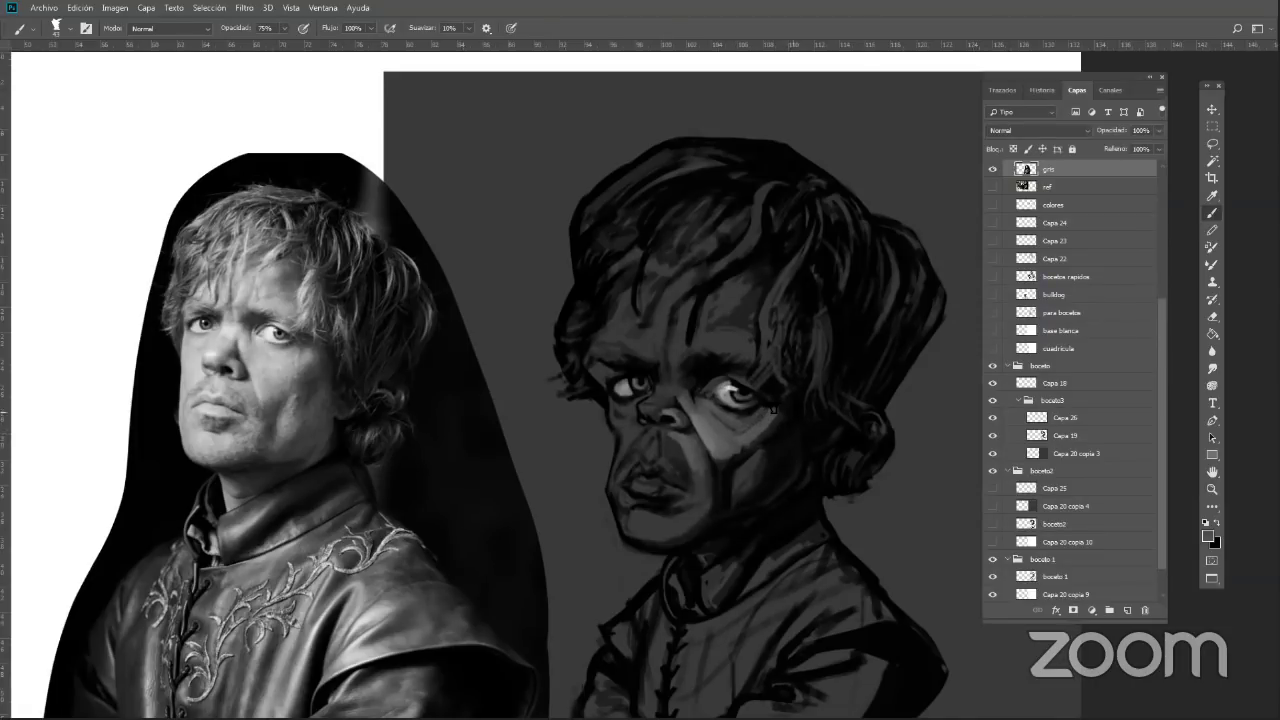
{"action": "left_click_drag", "start_coordinate": [722, 436], "coordinate": [700, 414]}
Paint a vertical gray highlight from between the eyebrows up the forehead and sample tones to soften it
{"action": "mouse_move", "coordinate": [669, 384]}
{"action": "left_mouse_down"}
{"action": "mouse_move", "coordinate": [662, 365]}
{"action": "mouse_move", "coordinate": [671, 384]}
{"action": "mouse_move", "coordinate": [682, 318]}
{"action": "left_mouse_up"}
{"action": "left_click", "coordinate": [674, 372], "text": "alt"}
{"action": "left_click", "coordinate": [672, 367], "text": "alt"}
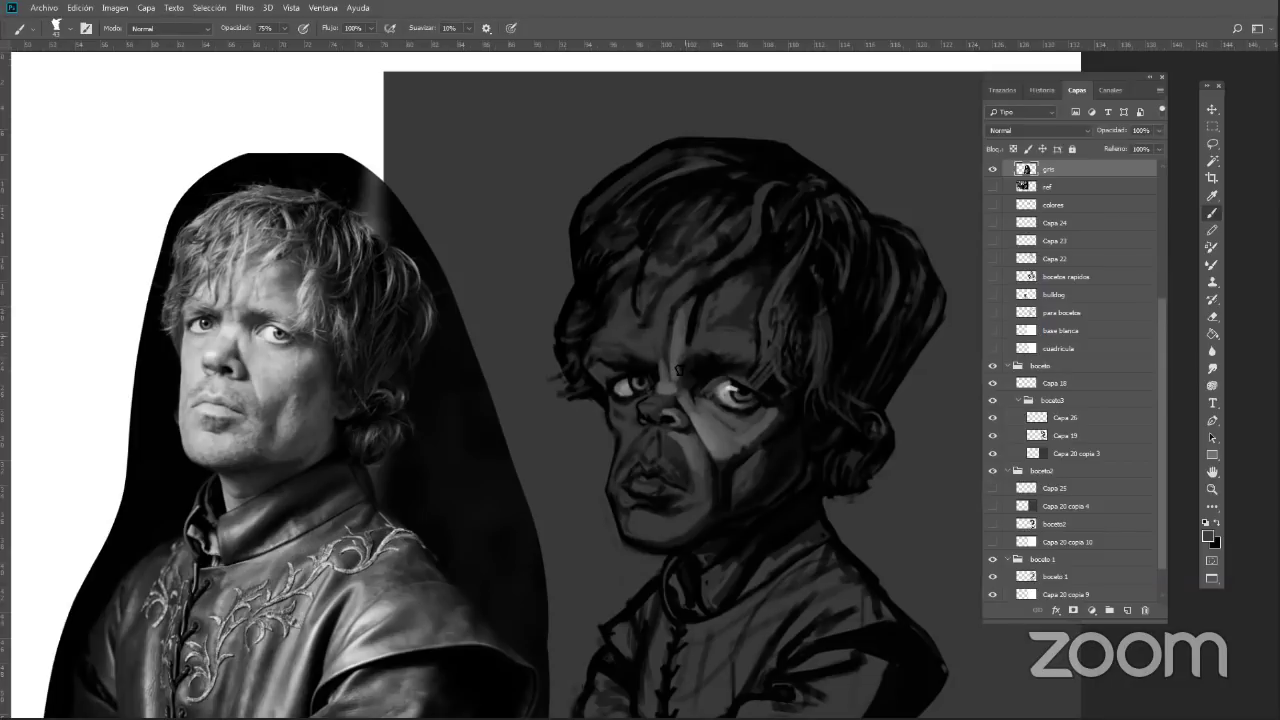
{"action": "left_click_drag", "start_coordinate": [716, 426], "coordinate": [702, 440]}
{"action": "key", "text": "ctrl+z"}
Paint light gray skin tones under the farther eye beside the nose, blending them with sampled grays
{"action": "left_click", "coordinate": [663, 400], "text": "alt"}
{"action": "left_click", "coordinate": [710, 430], "text": "alt"}
{"action": "left_click", "coordinate": [731, 388], "text": "alt"}
{"action": "left_click_drag", "start_coordinate": [635, 402], "coordinate": [633, 414]}
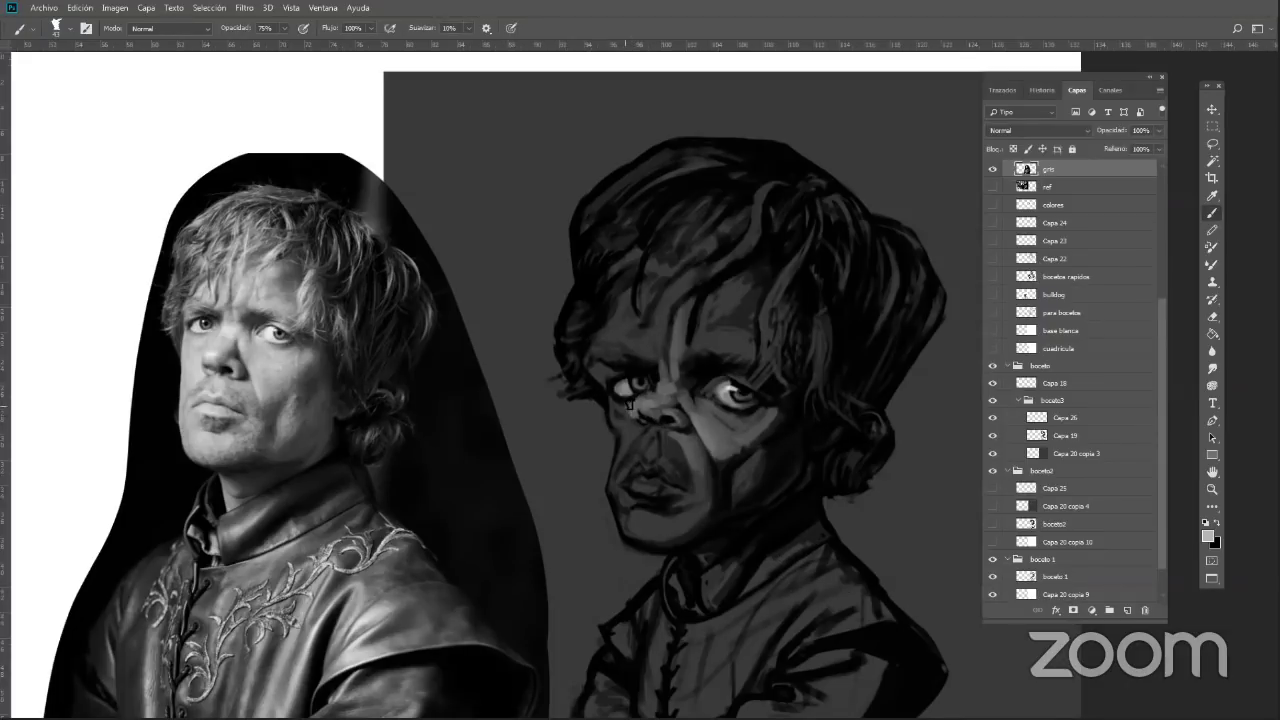
{"action": "left_click", "coordinate": [629, 419], "text": "alt"}
{"action": "left_click_drag", "start_coordinate": [624, 411], "coordinate": [630, 418]}
{"action": "left_click", "coordinate": [628, 417], "text": "alt"}
{"action": "left_click", "coordinate": [635, 412], "text": "alt"}
{"action": "left_click", "coordinate": [635, 412], "text": "alt"}
Soften the dark cheek crease with sampled grays and lighten the skin on its outer side down towards the jaw
{"action": "left_click", "coordinate": [721, 447], "text": "alt"}
{"action": "left_click_drag", "start_coordinate": [706, 440], "coordinate": [719, 483]}
{"action": "left_click", "coordinate": [730, 454], "text": "alt"}
{"action": "left_click", "coordinate": [721, 470], "text": "alt"}
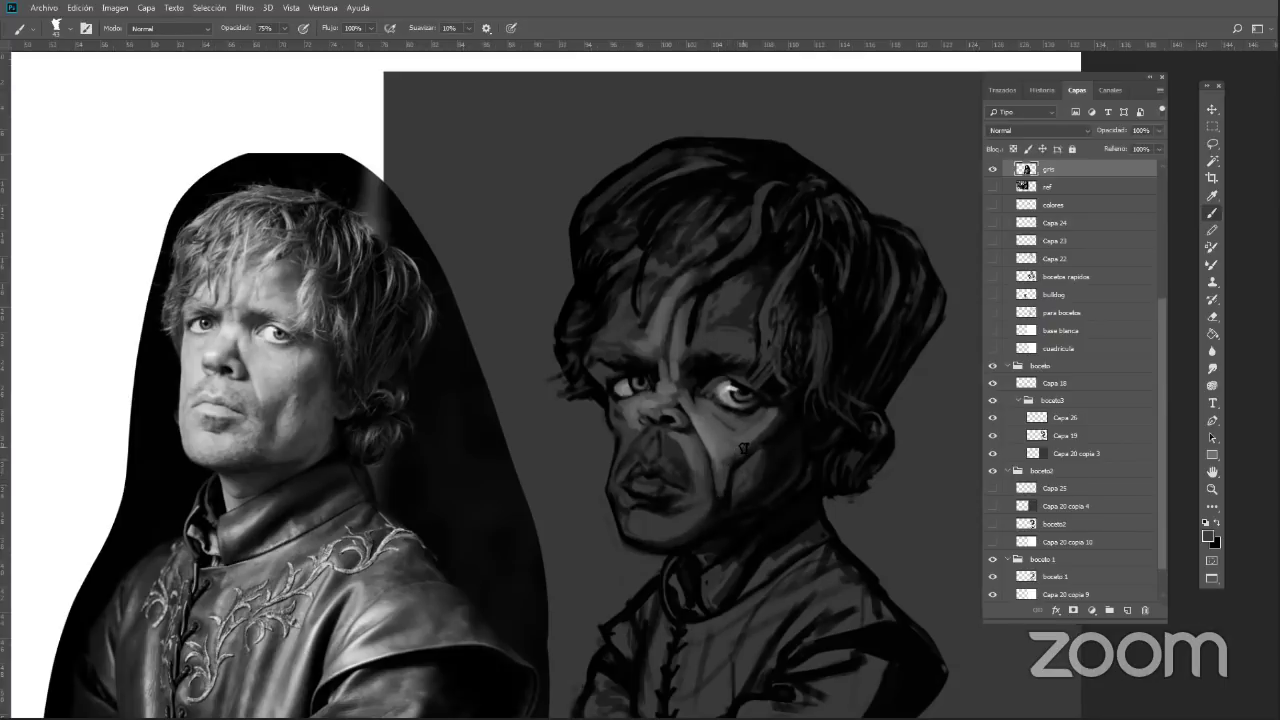
{"action": "left_click", "coordinate": [741, 466], "text": "alt"}
{"action": "left_click_drag", "start_coordinate": [738, 462], "coordinate": [721, 507]}
{"action": "left_click", "coordinate": [727, 468], "text": "alt"}
{"action": "mouse_move", "coordinate": [738, 461]}
{"action": "left_mouse_down"}
{"action": "mouse_move", "coordinate": [757, 442]}
{"action": "mouse_move", "coordinate": [719, 478]}
{"action": "left_mouse_up"}
Cover the dark line of the nose-to-mouth fold with vertical strokes of sampled cheek gray
{"action": "left_click", "coordinate": [716, 452], "text": "alt"}
{"action": "left_click", "coordinate": [716, 464], "text": "alt"}
{"action": "left_click", "coordinate": [701, 457], "text": "alt"}
{"action": "left_click", "coordinate": [703, 456], "text": "alt"}
{"action": "left_click", "coordinate": [707, 460], "text": "alt"}
{"action": "left_click", "coordinate": [713, 452], "text": "alt"}
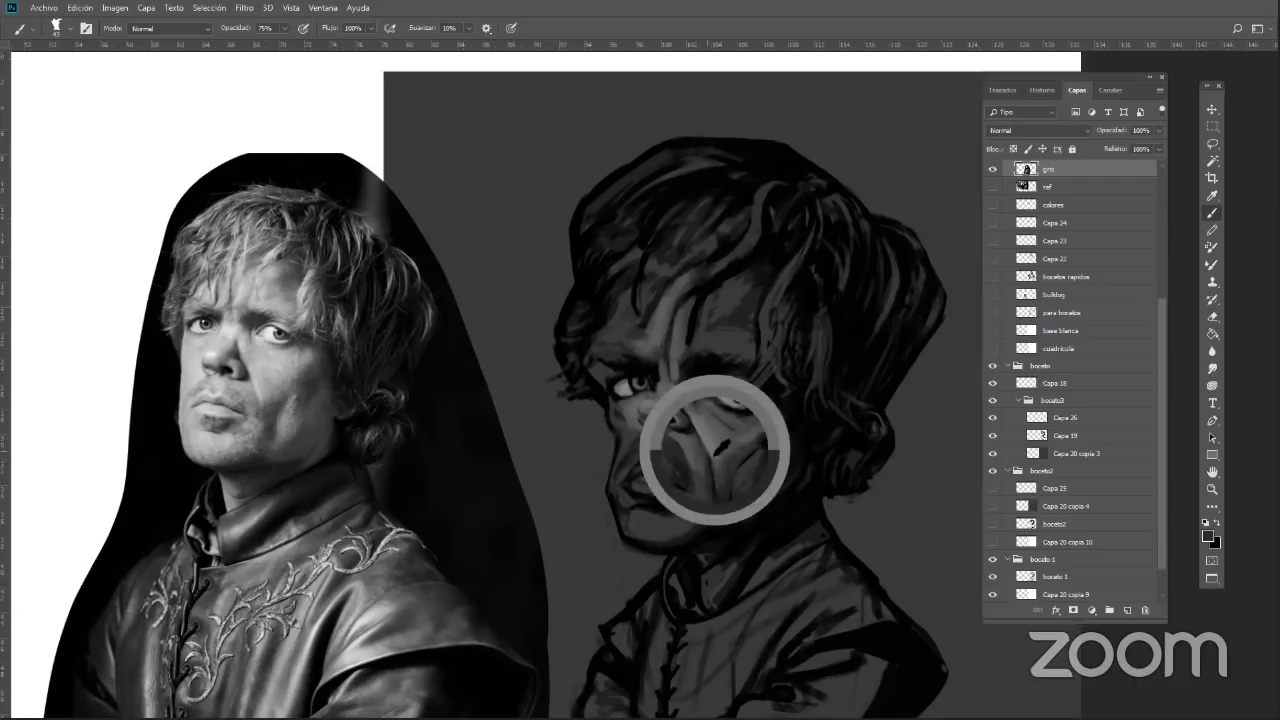
{"action": "left_click", "coordinate": [712, 452], "text": "alt"}
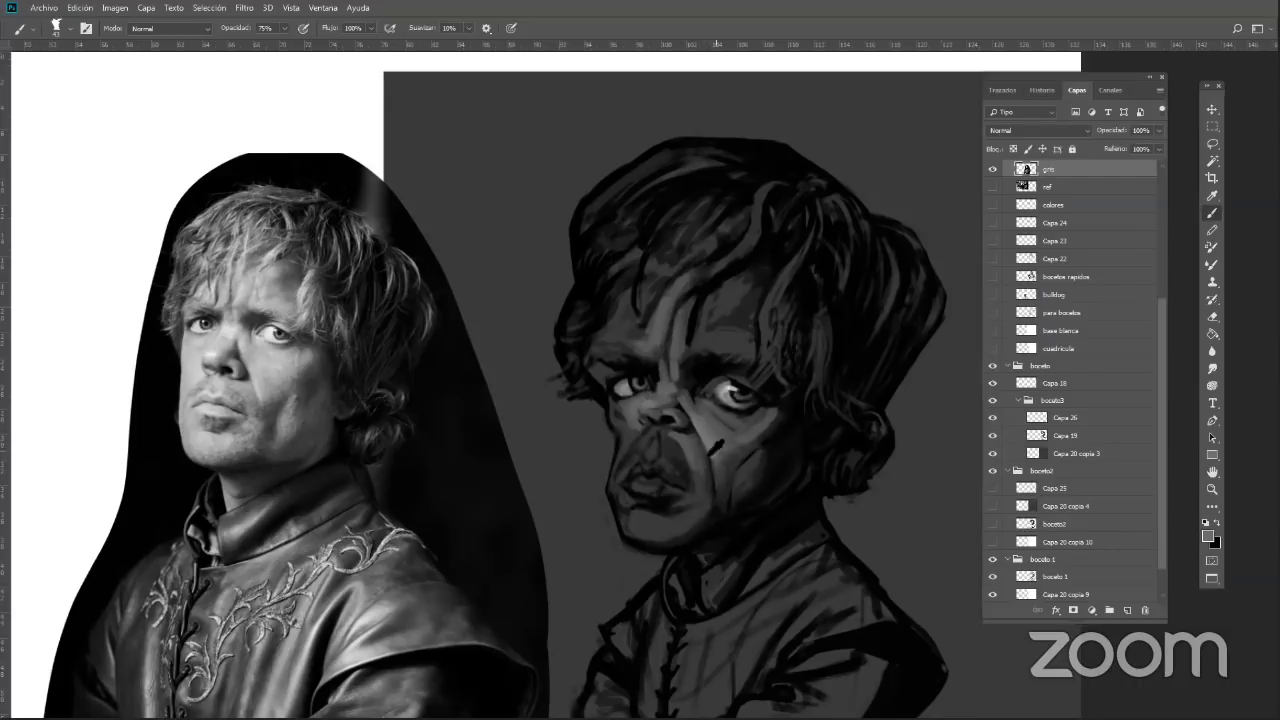
{"action": "left_click", "coordinate": [717, 478], "text": "alt"}
{"action": "left_click_drag", "start_coordinate": [712, 448], "coordinate": [713, 482]}
{"action": "left_click_drag", "start_coordinate": [710, 437], "coordinate": [719, 475]}
{"action": "left_click", "coordinate": [706, 431], "text": "alt"}
Brush sampled gray over the outer cheekbone from beside the nearer eye down towards the middle of the cheek
{"action": "left_click", "coordinate": [744, 446], "text": "alt"}
{"action": "left_click_drag", "start_coordinate": [780, 409], "coordinate": [748, 451]}
{"action": "left_click_drag", "start_coordinate": [780, 410], "coordinate": [730, 453]}
{"action": "left_click", "coordinate": [764, 429], "text": "alt"}
{"action": "left_click", "coordinate": [775, 429], "text": "alt"}
{"action": "left_click", "coordinate": [768, 437], "text": "alt"}
{"action": "left_click", "coordinate": [777, 430], "text": "alt"}
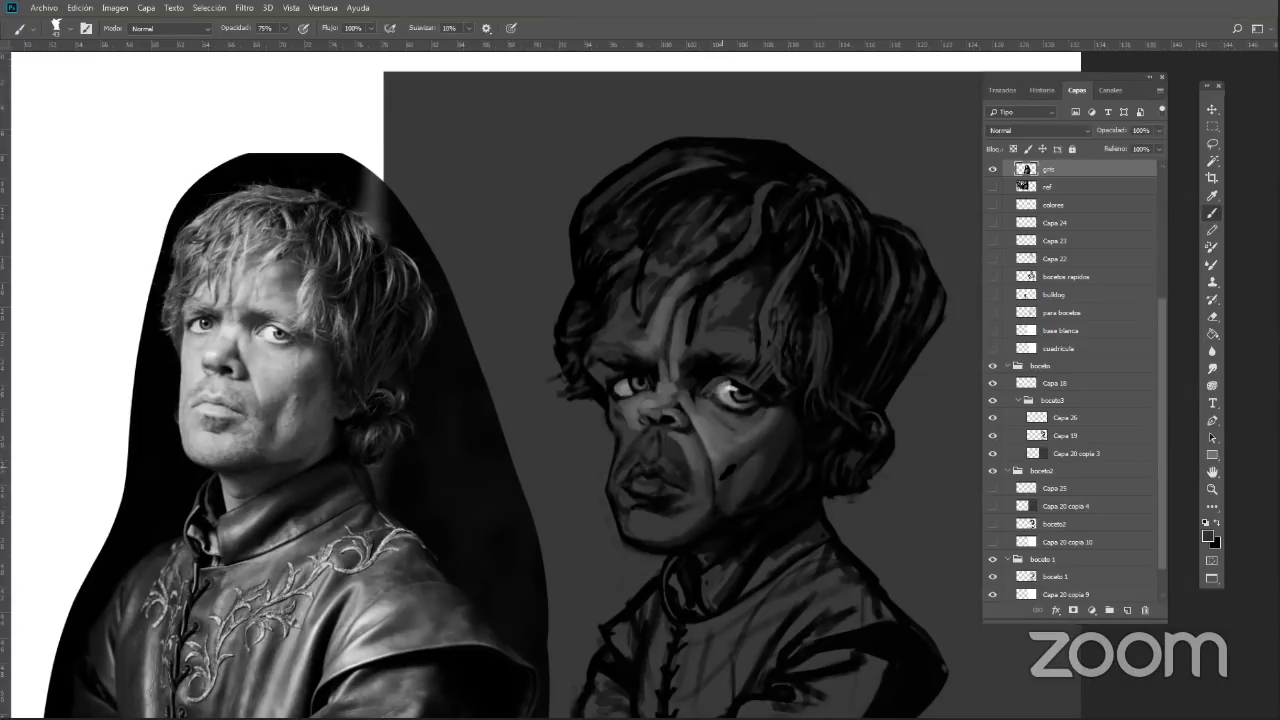
Model the lower outer cheek with short strokes of gray sampled from the surrounding skin
{"action": "mouse_move", "coordinate": [746, 464]}
{"action": "left_mouse_down"}
{"action": "mouse_move", "coordinate": [732, 510]}
{"action": "mouse_move", "coordinate": [746, 479]}
{"action": "left_mouse_up"}
{"action": "left_click", "coordinate": [752, 464], "text": "alt"}
{"action": "left_click", "coordinate": [764, 460], "text": "alt"}
{"action": "left_click", "coordinate": [756, 466]}
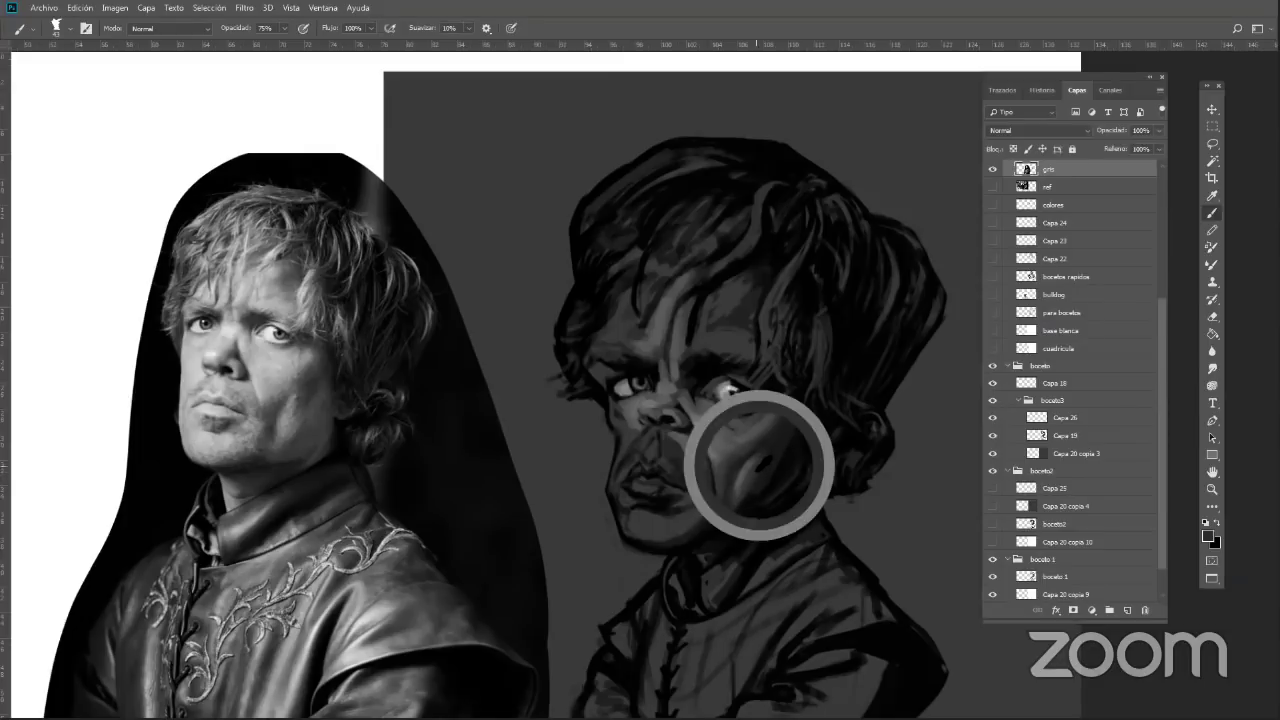
{"action": "left_click_drag", "start_coordinate": [746, 479], "coordinate": [732, 510]}
{"action": "left_click", "coordinate": [770, 458], "text": "alt"}
{"action": "left_click_drag", "start_coordinate": [770, 458], "coordinate": [771, 474]}
{"action": "left_click", "coordinate": [771, 467], "text": "alt"}
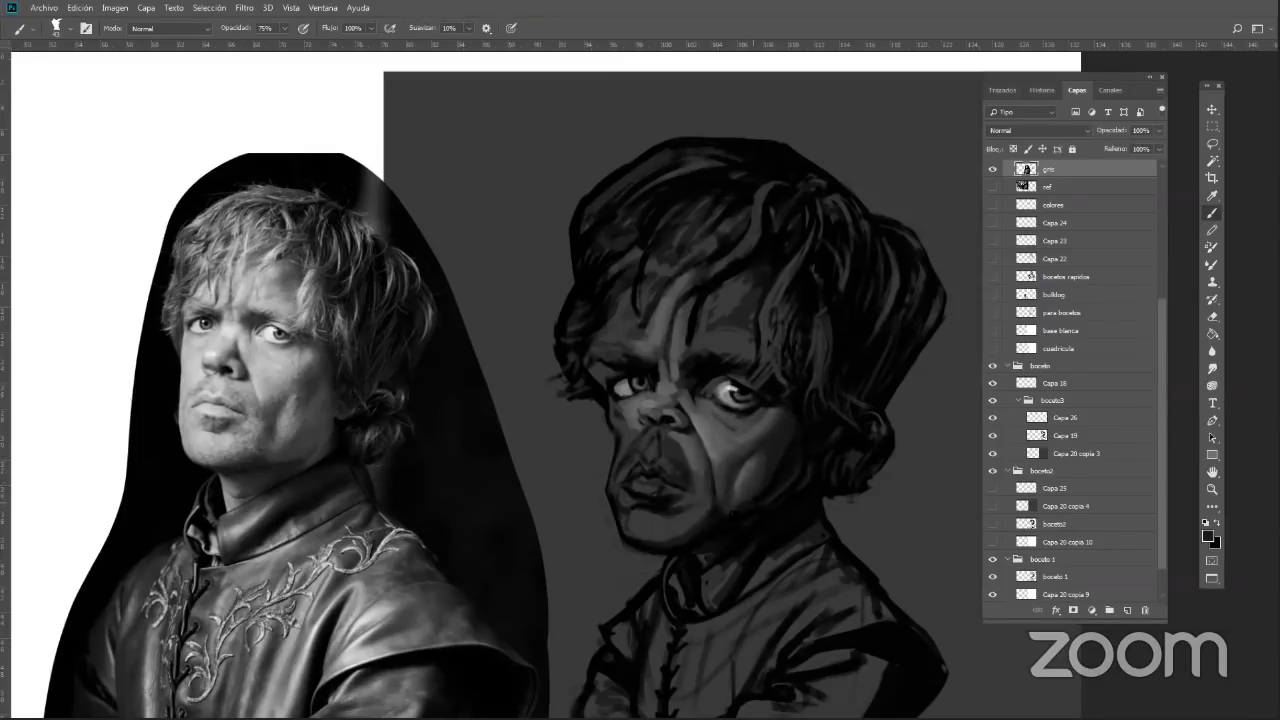
Darken the lower edge of the cheek towards the jaw with a sampled shadow tone
{"action": "left_click", "coordinate": [754, 487], "text": "alt"}
{"action": "left_click_drag", "start_coordinate": [754, 486], "coordinate": [730, 510]}
{"action": "left_click", "coordinate": [718, 492], "text": "alt"}
Model the highlight on the tip of the caricature's nose with a smaller brush and gray tones sampled from the nose
{"action": "left_click", "coordinate": [653, 413], "text": "alt"}
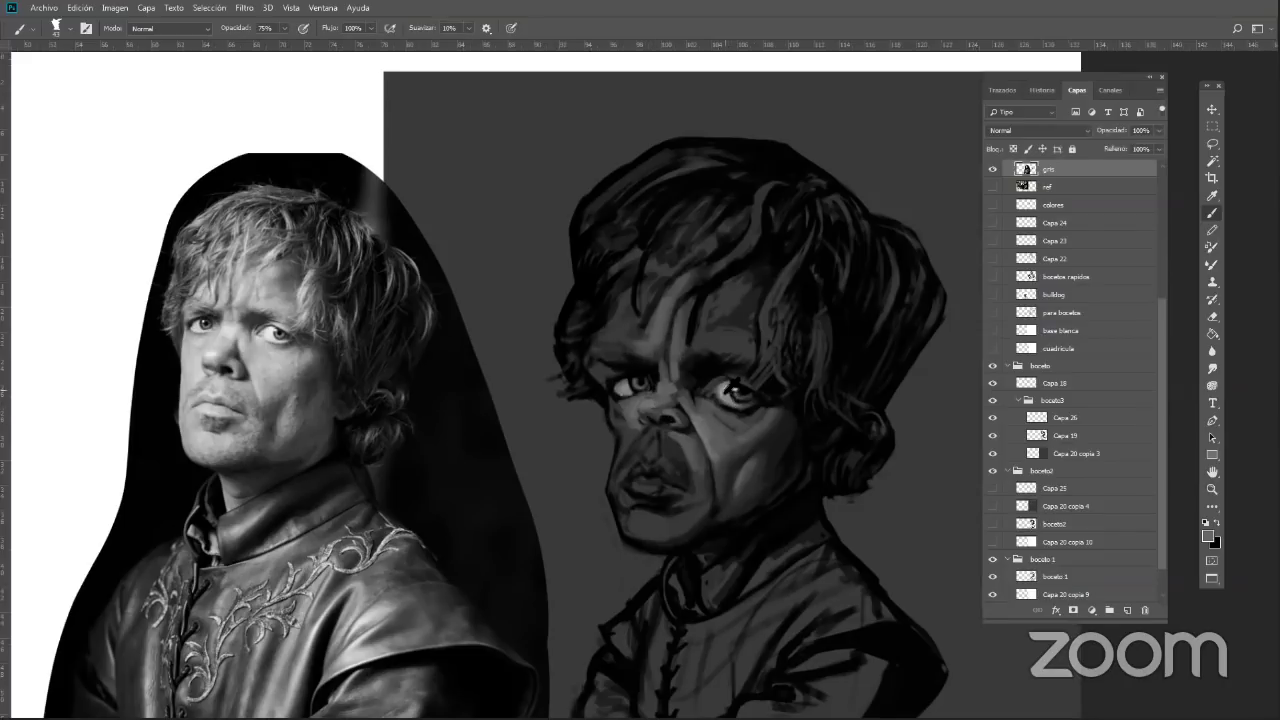
{"action": "left_click", "coordinate": [649, 404], "text": "alt"}
{"action": "right_click", "coordinate": [649, 404]}
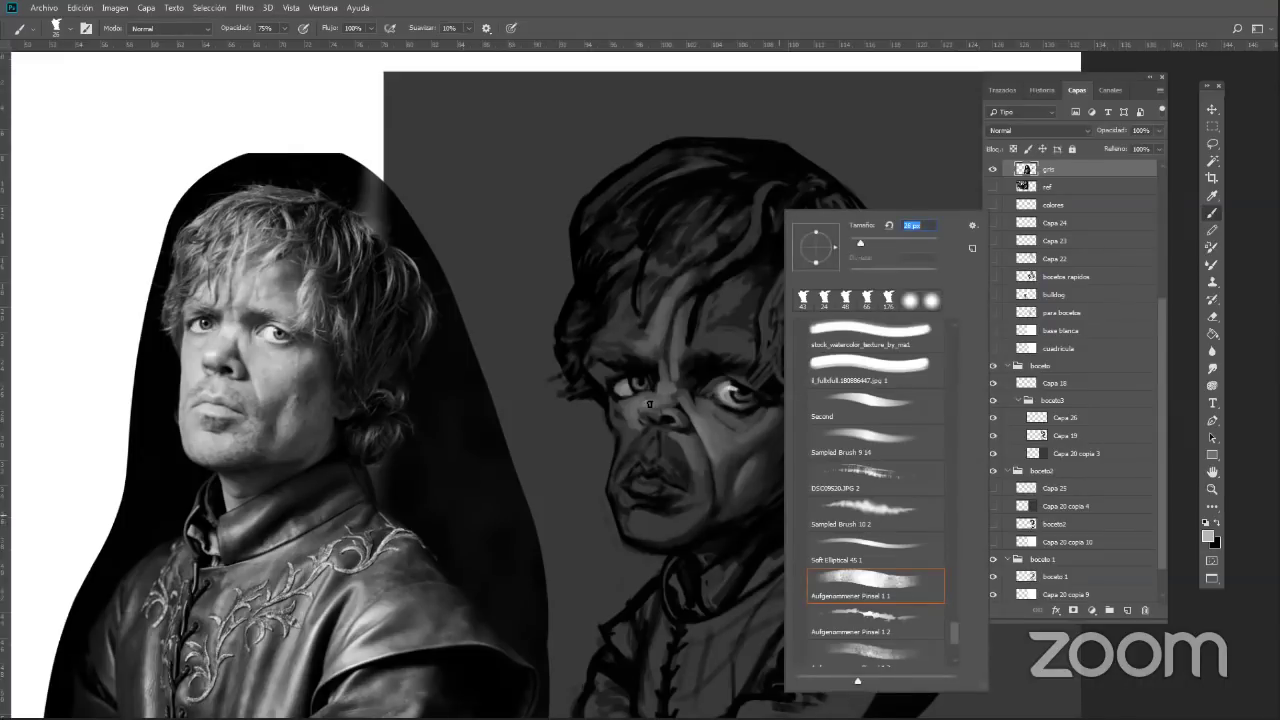
{"action": "left_click", "coordinate": [649, 404]}
{"action": "left_click_drag", "start_coordinate": [657, 403], "coordinate": [660, 402]}
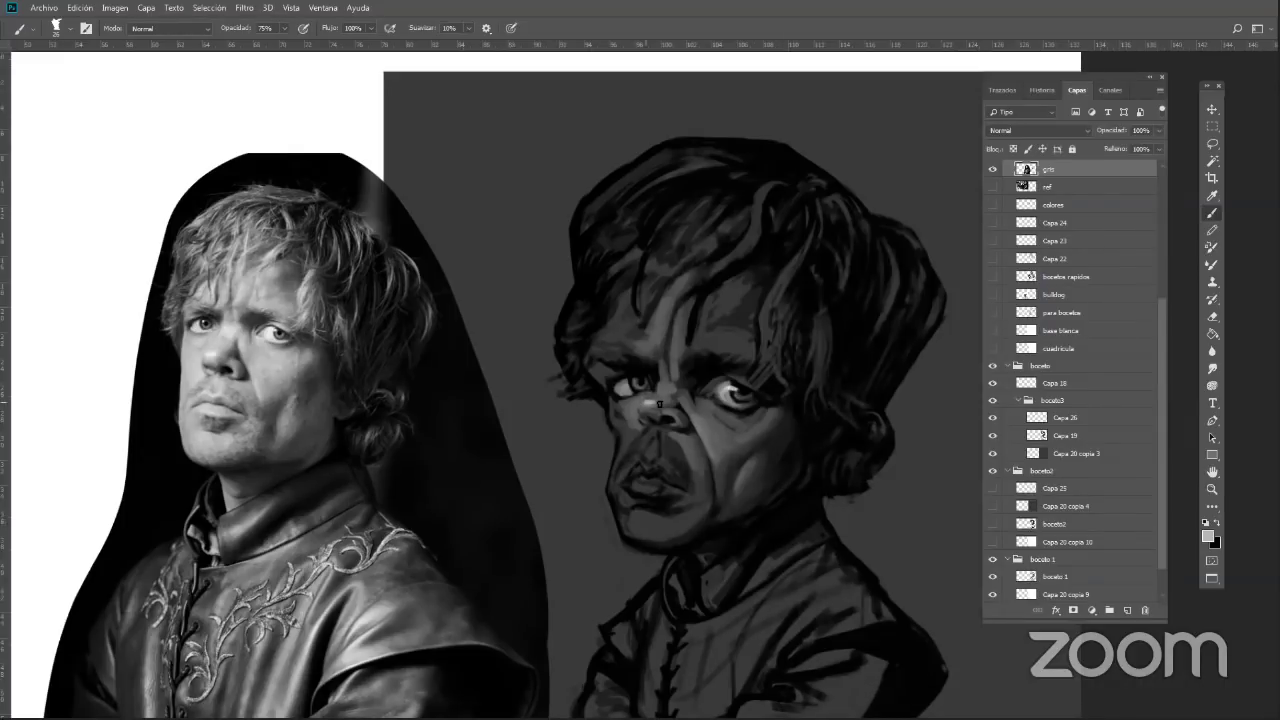
{"action": "left_click", "coordinate": [655, 402], "text": "alt"}
{"action": "left_click", "coordinate": [664, 402], "text": "alt"}
{"action": "mouse_move", "coordinate": [654, 397]}
{"action": "left_mouse_down"}
{"action": "mouse_move", "coordinate": [672, 394]}
{"action": "mouse_move", "coordinate": [658, 396]}
{"action": "left_mouse_up"}
Blend the skin below and beside the inner corner of the caricature's nearer eye with sampled grays
{"action": "left_click", "coordinate": [734, 428], "text": "alt"}
{"action": "left_click", "coordinate": [706, 436], "text": "alt"}
{"action": "left_click", "coordinate": [722, 408], "text": "alt"}
{"action": "left_click", "coordinate": [754, 414], "text": "alt"}
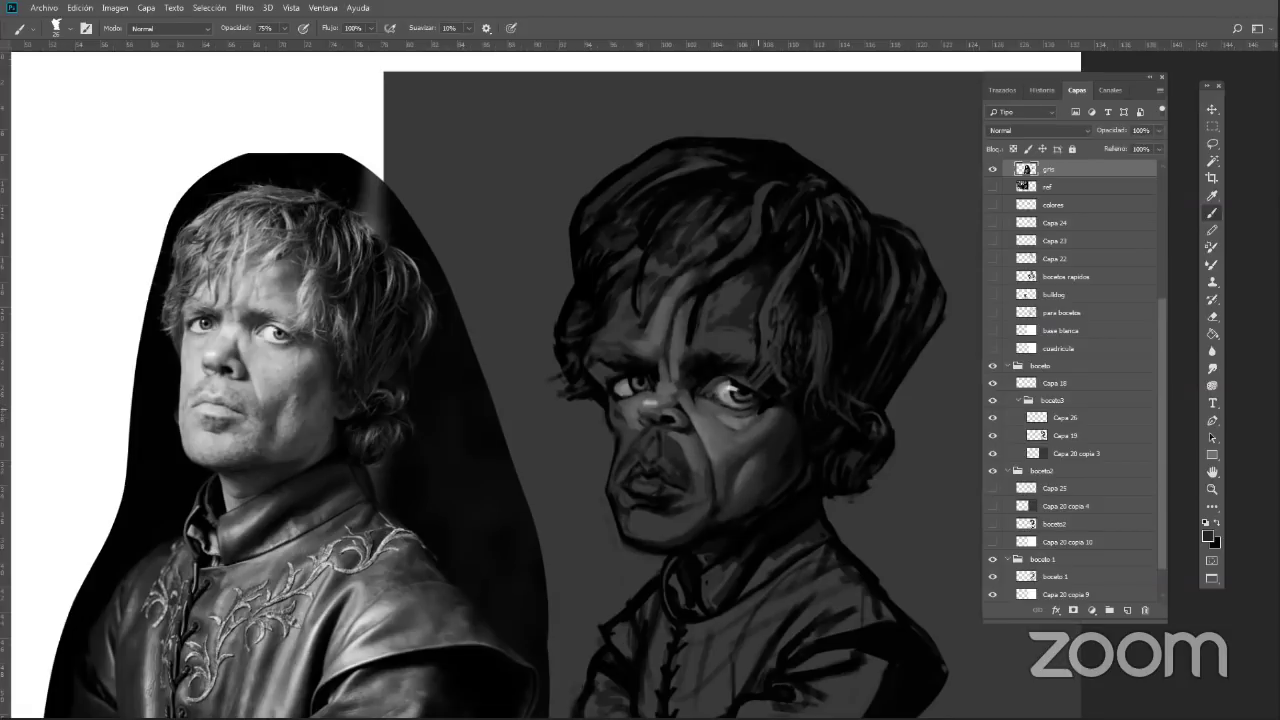
{"action": "left_click", "coordinate": [726, 418], "text": "alt"}
{"action": "left_click", "coordinate": [716, 396], "text": "alt"}
{"action": "left_click", "coordinate": [726, 403], "text": "alt"}
Smooth the bag under the nearer eye into the upper cheek with gray sampled from the surrounding skin
{"action": "left_click", "coordinate": [734, 427], "text": "alt"}
{"action": "left_click", "coordinate": [724, 440], "text": "alt"}
{"action": "left_click", "coordinate": [735, 435], "text": "alt"}
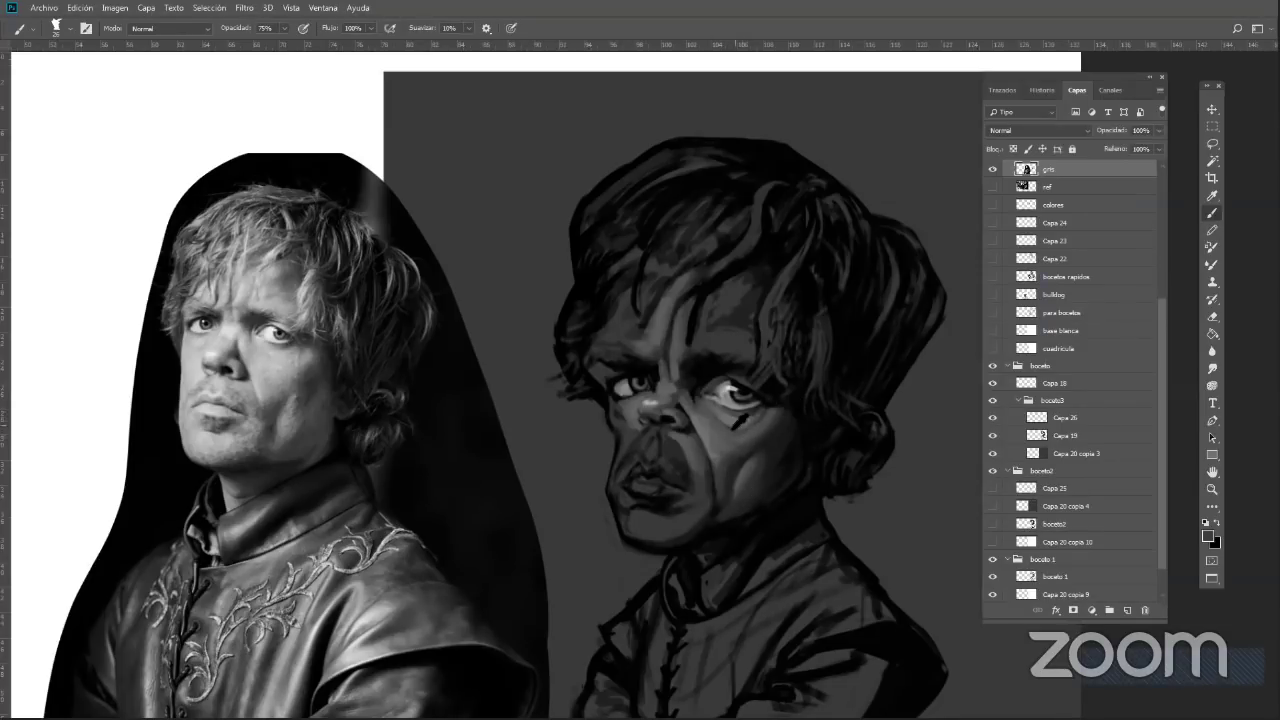
{"action": "left_click", "coordinate": [726, 424], "text": "alt"}
Brush sampled gray under the outer corner of the nearer eye to soften the lower eyelid's edge
{"action": "left_click", "coordinate": [771, 413], "text": "alt"}
{"action": "left_click_drag", "start_coordinate": [772, 412], "coordinate": [759, 424]}
{"action": "left_click", "coordinate": [768, 410], "text": "alt"}
{"action": "left_click_drag", "start_coordinate": [771, 411], "coordinate": [755, 422]}
{"action": "left_click", "coordinate": [770, 414]}
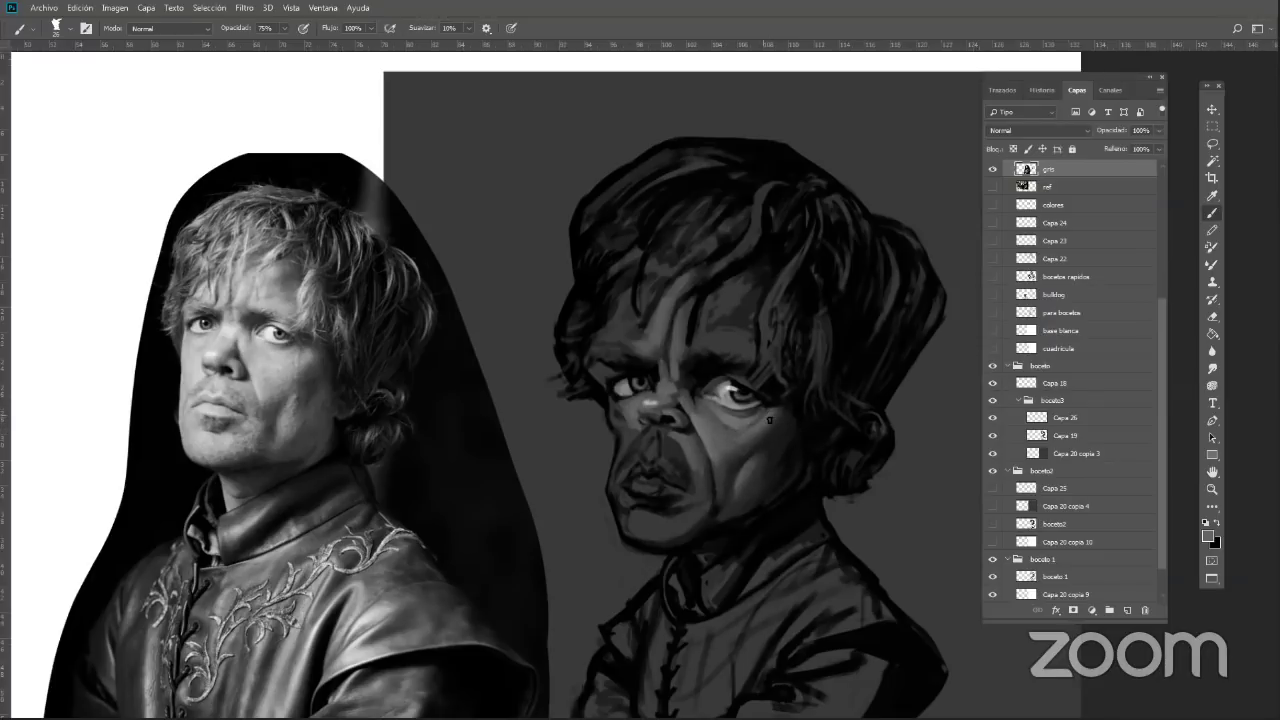
{"action": "left_click", "coordinate": [770, 416]}
{"action": "left_click", "coordinate": [768, 418]}
Shade the side of the nose between bridge and nostril with a resized brush and sampled dark and middle grays
{"action": "right_click", "coordinate": [894, 237]}
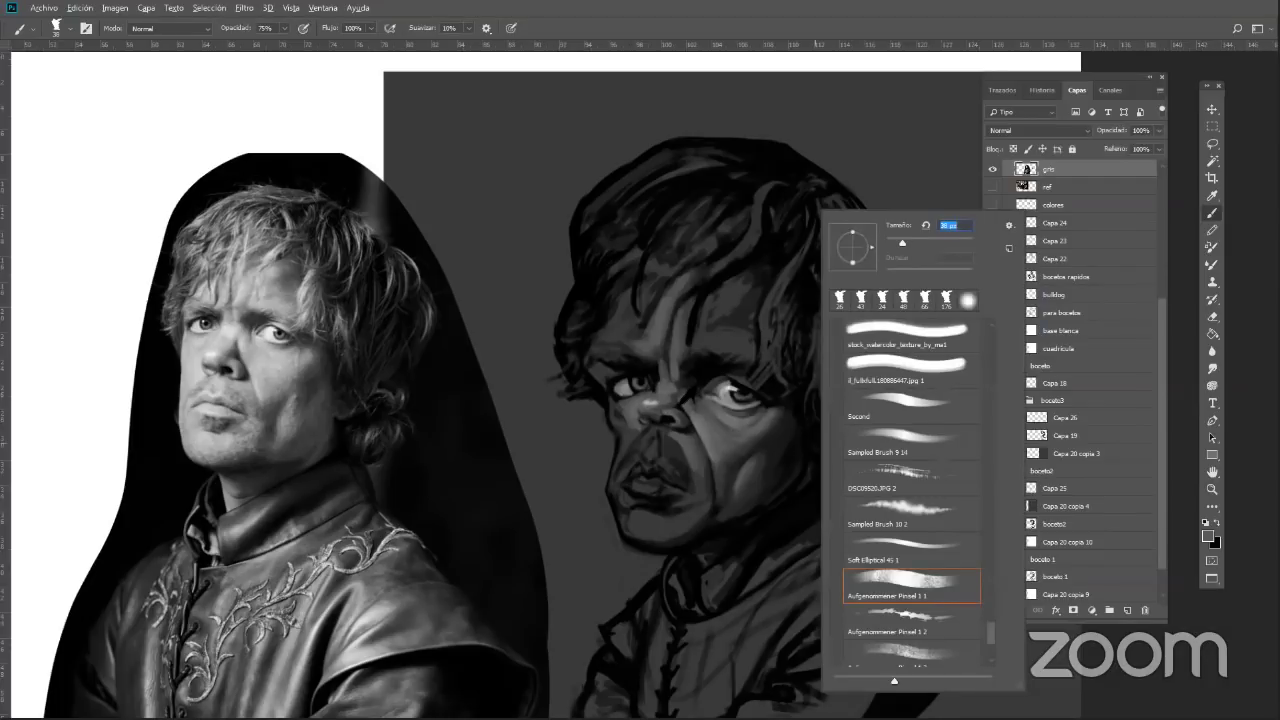
{"action": "left_click", "coordinate": [680, 402]}
{"action": "left_click", "coordinate": [681, 401], "text": "alt"}
{"action": "left_click", "coordinate": [675, 402], "text": "alt"}
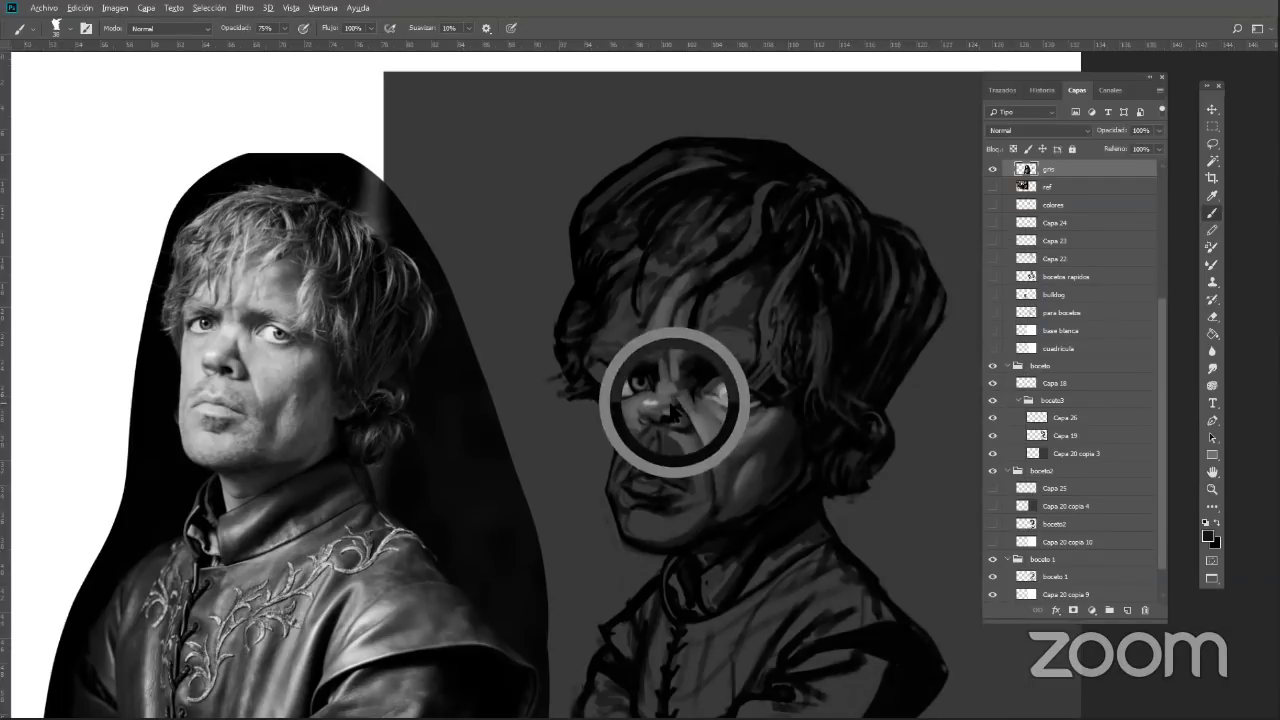
{"action": "left_click", "coordinate": [672, 410], "text": "alt"}
{"action": "left_click", "coordinate": [664, 412], "text": "alt"}
{"action": "left_click", "coordinate": [658, 414], "text": "alt"}
{"action": "left_click", "coordinate": [664, 408], "text": "alt"}
{"action": "left_click_drag", "start_coordinate": [671, 399], "coordinate": [667, 407]}
{"action": "left_click", "coordinate": [674, 397], "text": "alt"}
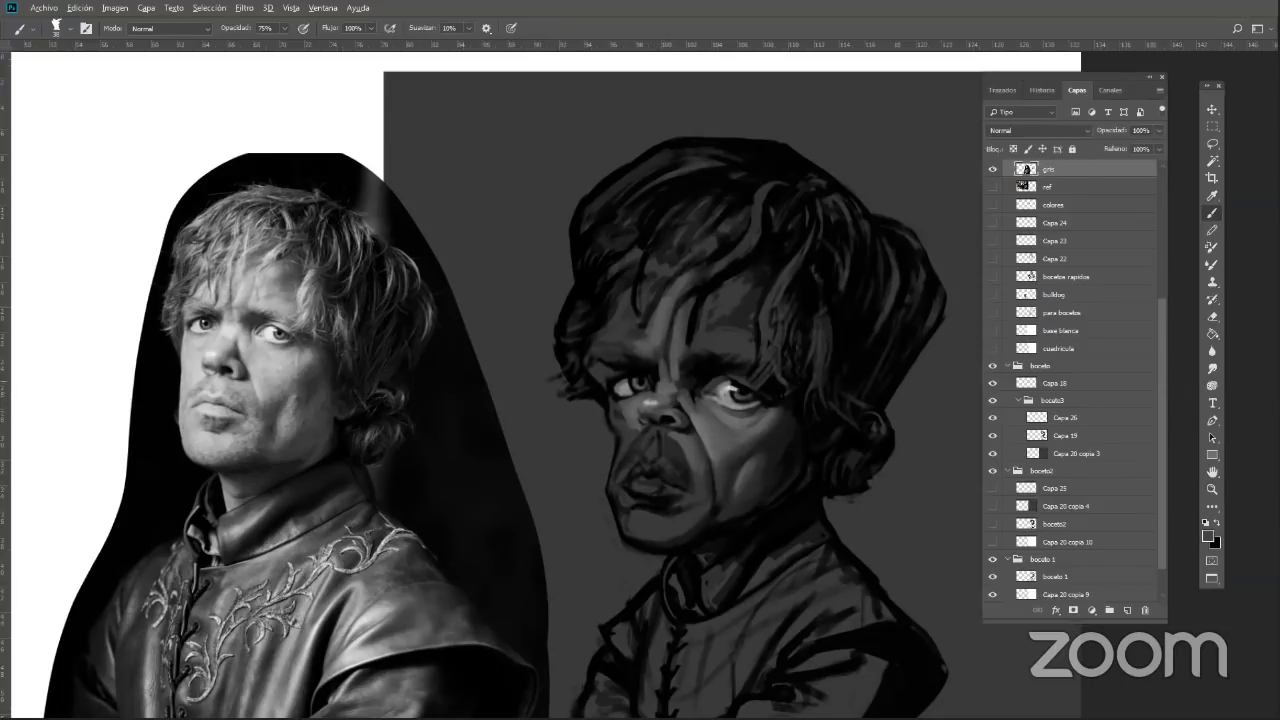
Touch up the farther eye with a 21 px brush, using light gray from the nearer eye and tones sampled around the iris
{"action": "left_click", "coordinate": [737, 386], "text": "alt"}
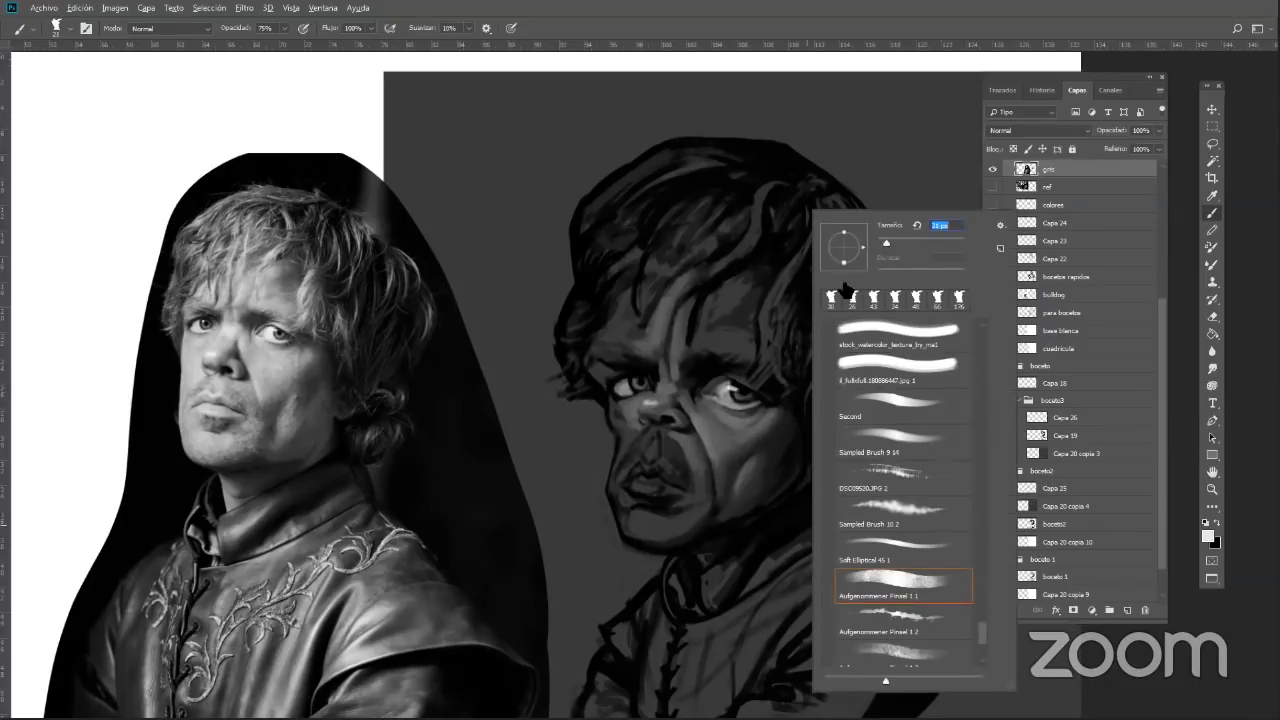
{"action": "left_click", "coordinate": [637, 382]}
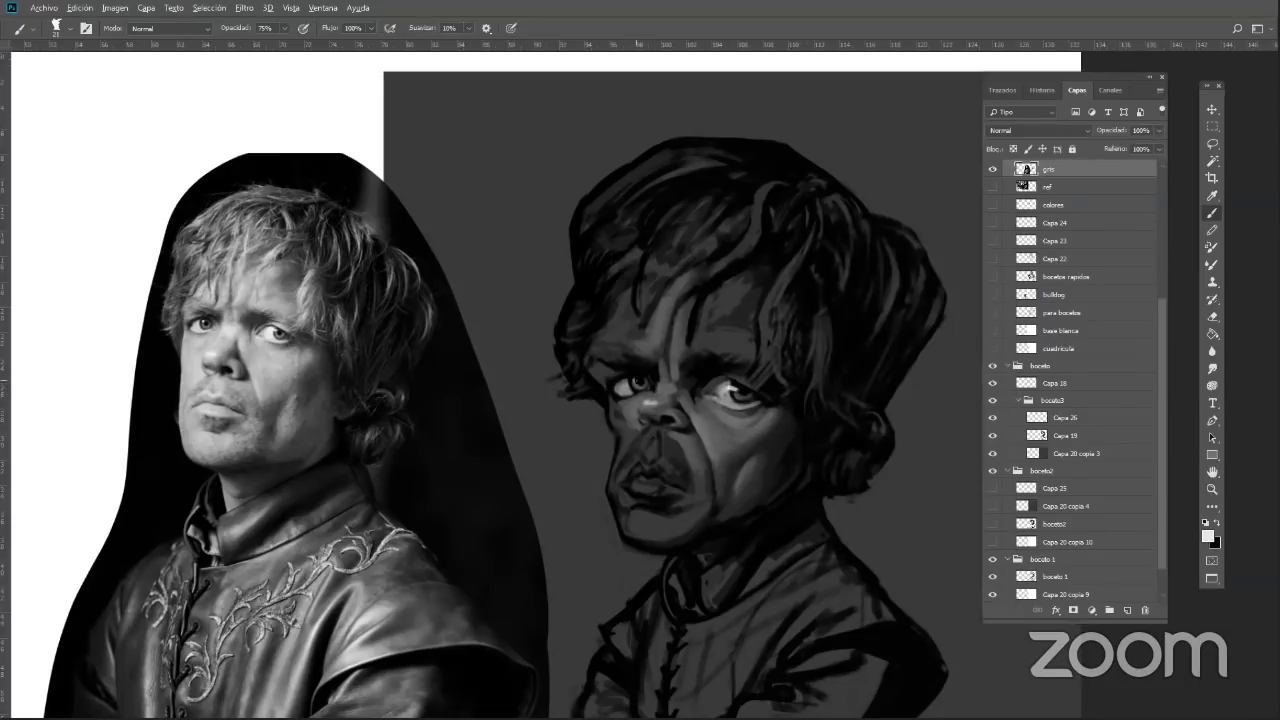
{"action": "left_click", "coordinate": [643, 381], "text": "alt"}
{"action": "left_click", "coordinate": [641, 385], "text": "alt"}
{"action": "left_click", "coordinate": [641, 387], "text": "alt"}
{"action": "left_click_drag", "start_coordinate": [640, 384], "coordinate": [649, 387]}
{"action": "left_click", "coordinate": [645, 386], "text": "alt"}
Refine the white and iris of the farther eye with tones sampled from both eyes
{"action": "left_click", "coordinate": [730, 389], "text": "alt"}
{"action": "left_click", "coordinate": [622, 383], "text": "alt"}
{"action": "left_click", "coordinate": [633, 376], "text": "alt"}
{"action": "left_click", "coordinate": [635, 383], "text": "alt"}
{"action": "left_click", "coordinate": [635, 382], "text": "alt"}
{"action": "left_click", "coordinate": [634, 382], "text": "alt"}
Show the ref layer, place it above the gris layer and bring the front-facing bearded portrait into close view
{"action": "left_click", "coordinate": [1211, 489]}
{"action": "left_click_drag", "start_coordinate": [757, 578], "coordinate": [630, 590]}
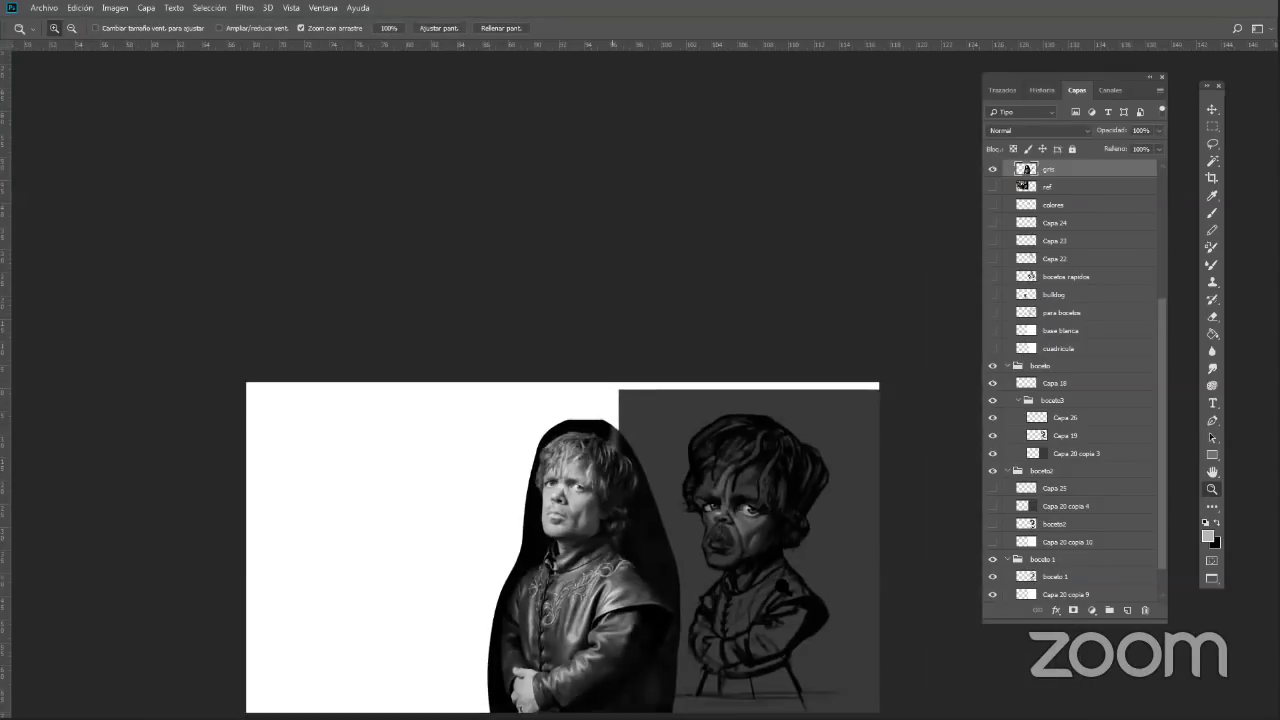
{"action": "left_click", "coordinate": [993, 187]}
{"action": "left_click_drag", "start_coordinate": [1054, 189], "coordinate": [1057, 167]}
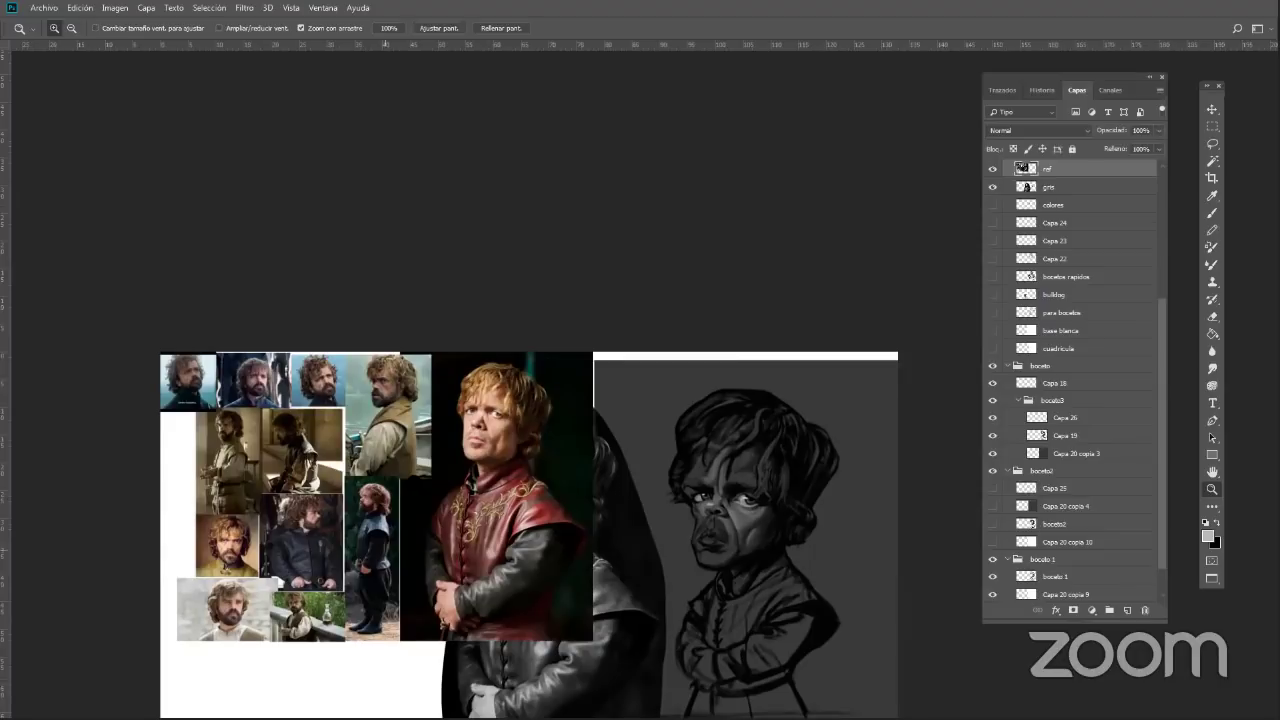
{"action": "left_click_drag", "start_coordinate": [331, 554], "coordinate": [375, 554]}
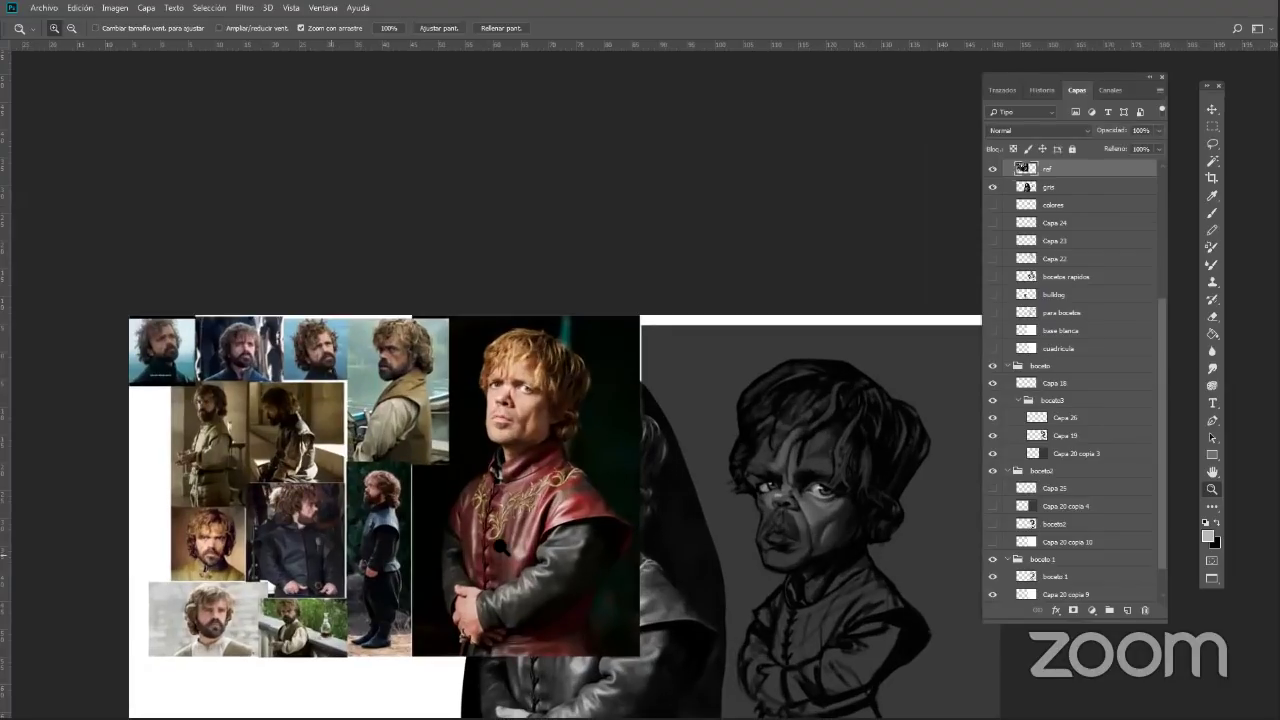
{"action": "left_click_drag", "start_coordinate": [501, 547], "coordinate": [880, 548]}
{"action": "left_click_drag", "start_coordinate": [442, 591], "coordinate": [950, 532]}
{"action": "left_click_drag", "start_coordinate": [375, 546], "coordinate": [740, 547]}
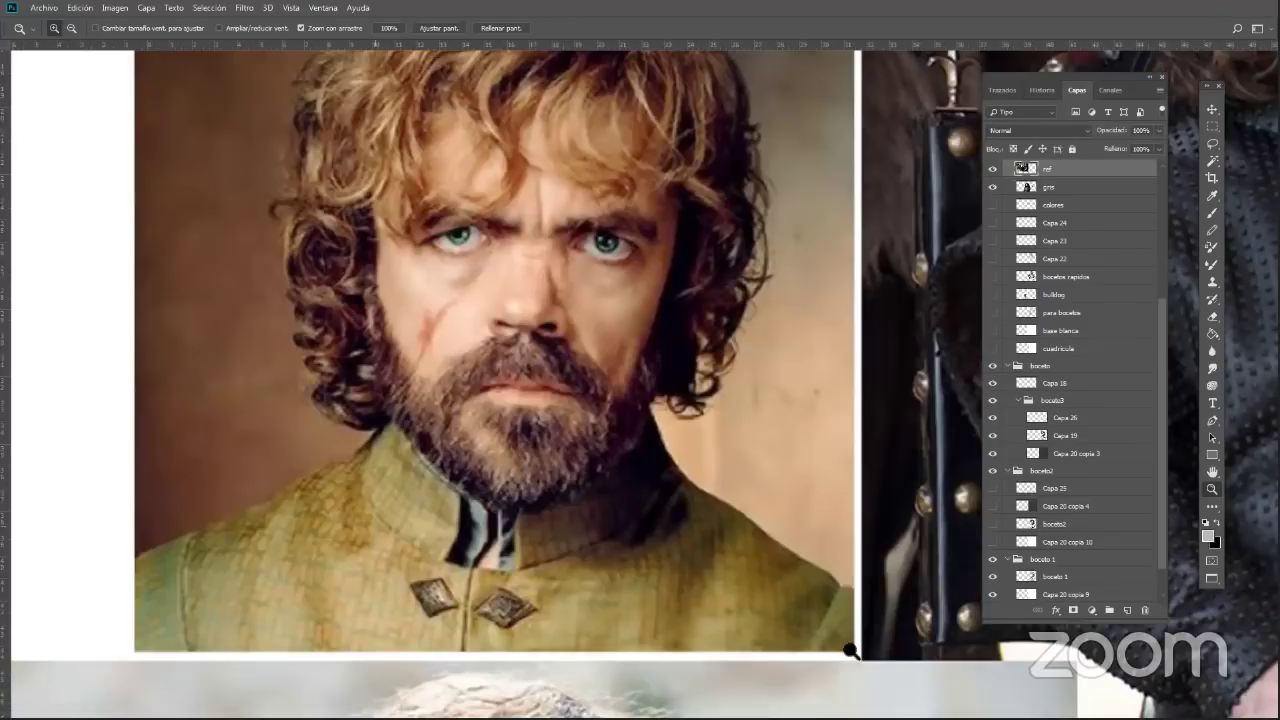
{"action": "left_click_drag", "start_coordinate": [850, 651], "coordinate": [854, 651]}
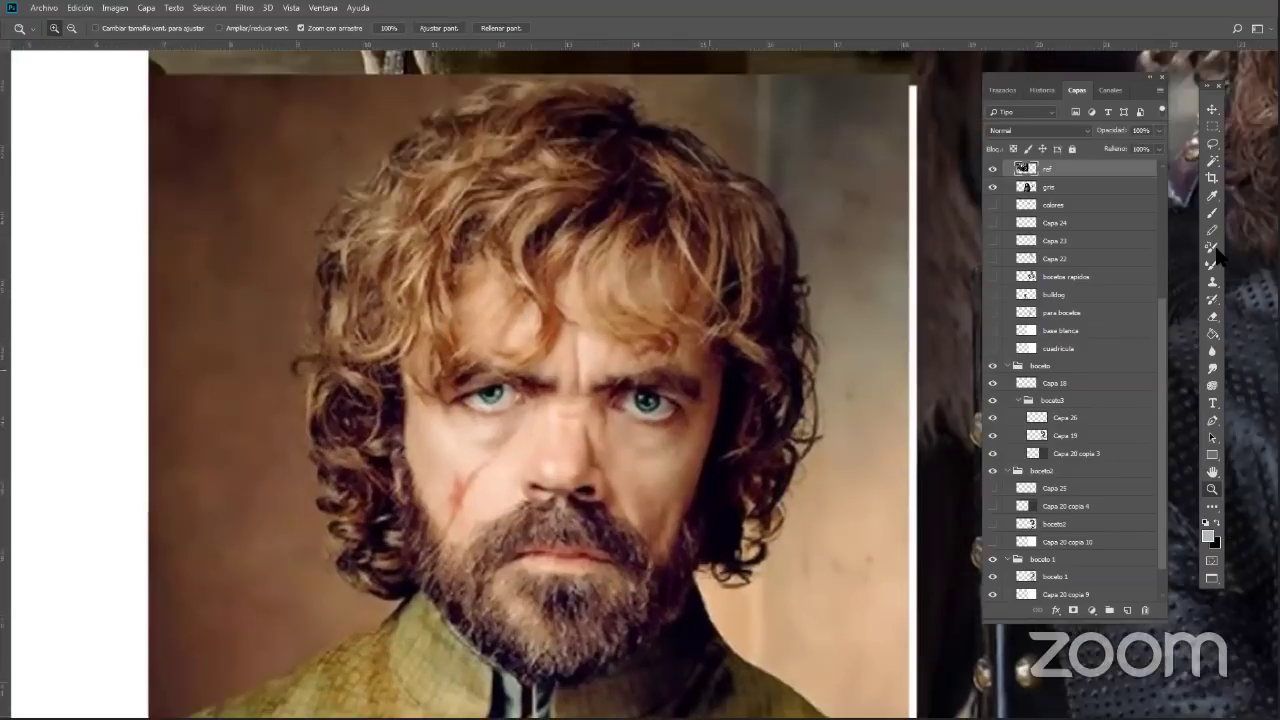
Add a new layer above ref and trace the slanted upper eyelid lines of the bearded portrait with a 7 px brush
{"action": "left_click", "coordinate": [1212, 213]}
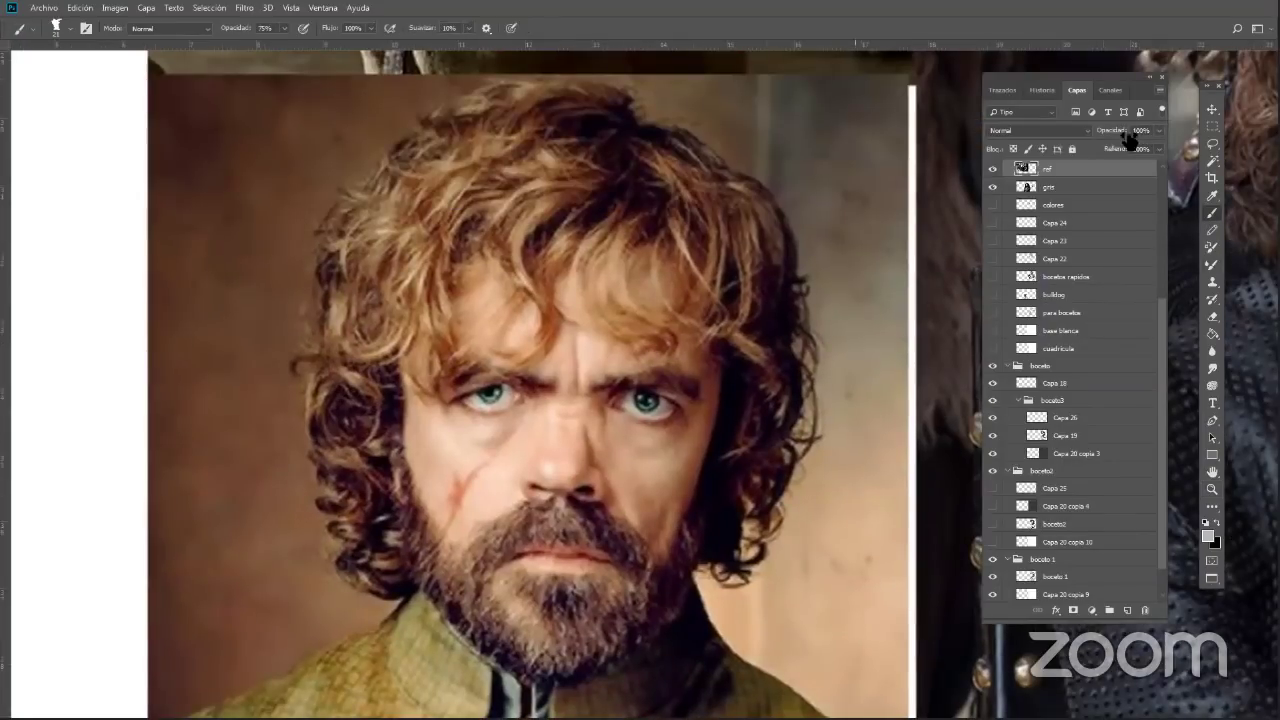
{"action": "left_click", "coordinate": [1159, 91]}
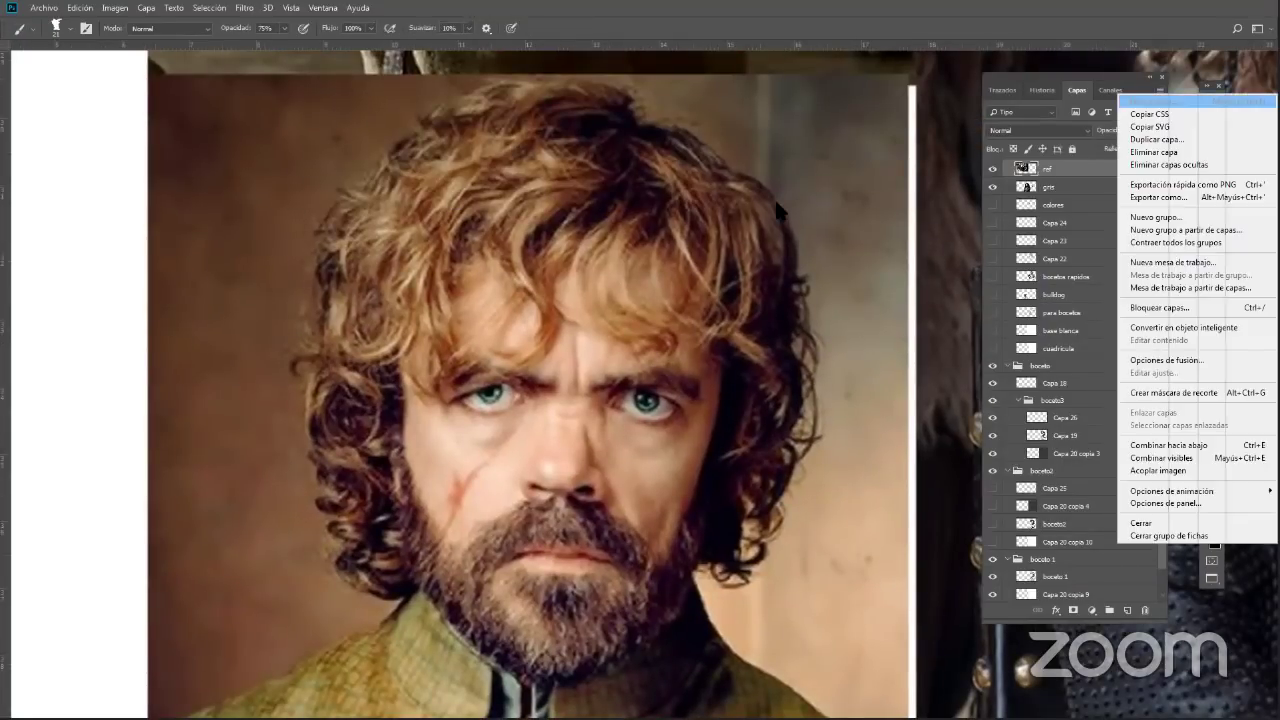
{"action": "left_click", "coordinate": [1188, 101]}
{"action": "right_click", "coordinate": [775, 512]}
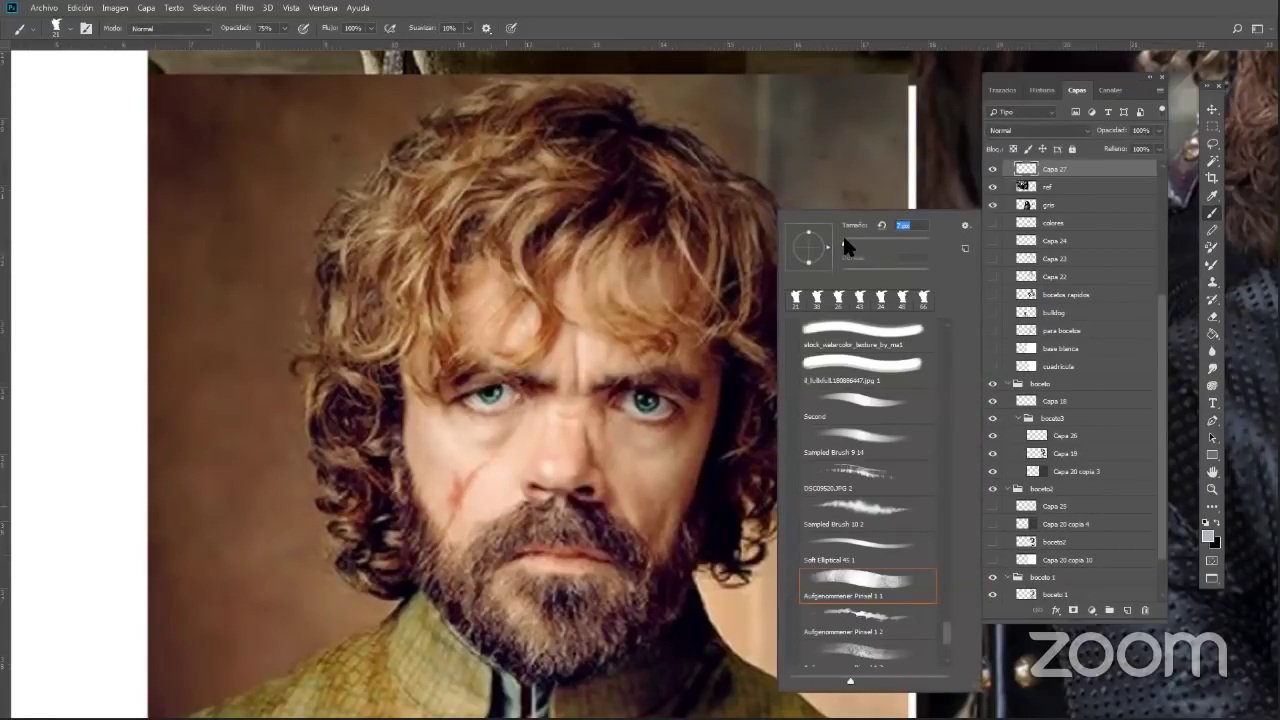
{"action": "left_click", "coordinate": [497, 395]}
{"action": "left_click_drag", "start_coordinate": [446, 398], "coordinate": [524, 380]}
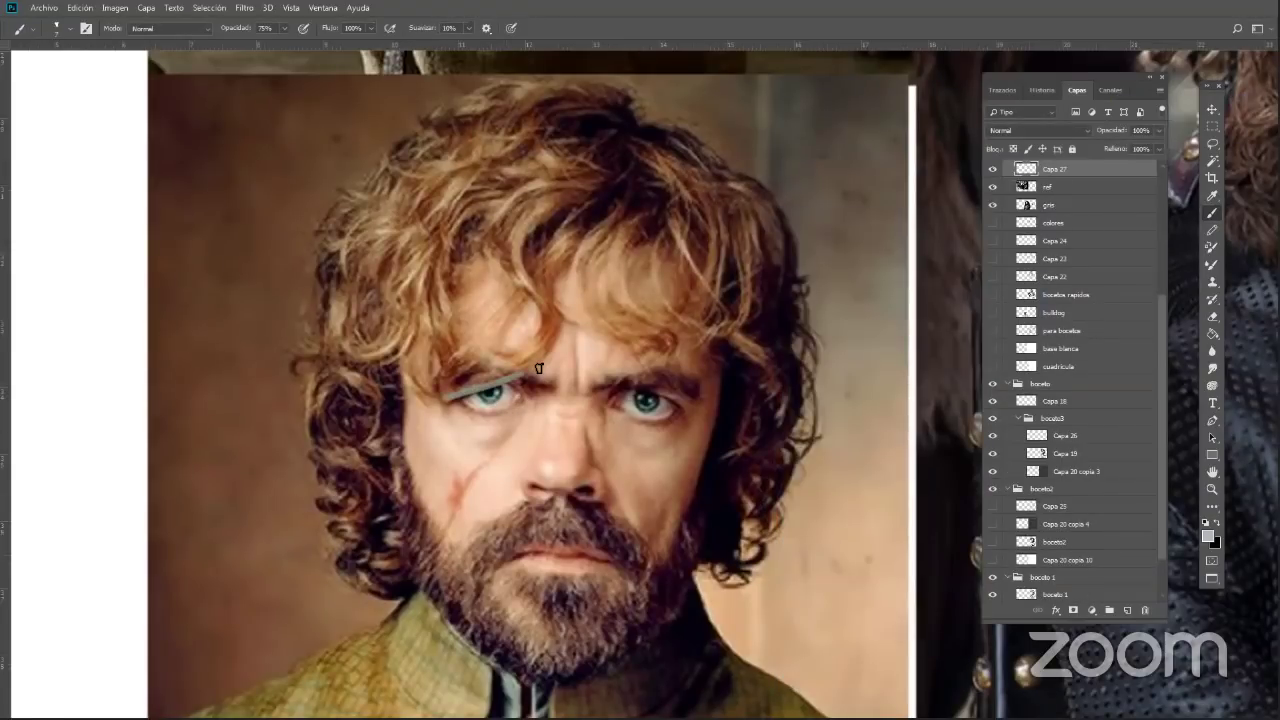
{"action": "left_click_drag", "start_coordinate": [630, 386], "coordinate": [701, 405]}
Trace the nostril wings, the base and the shadowed side of the nose on the bearded portrait
{"action": "left_click_drag", "start_coordinate": [596, 466], "coordinate": [601, 503]}
{"action": "left_click_drag", "start_coordinate": [521, 463], "coordinate": [527, 492]}
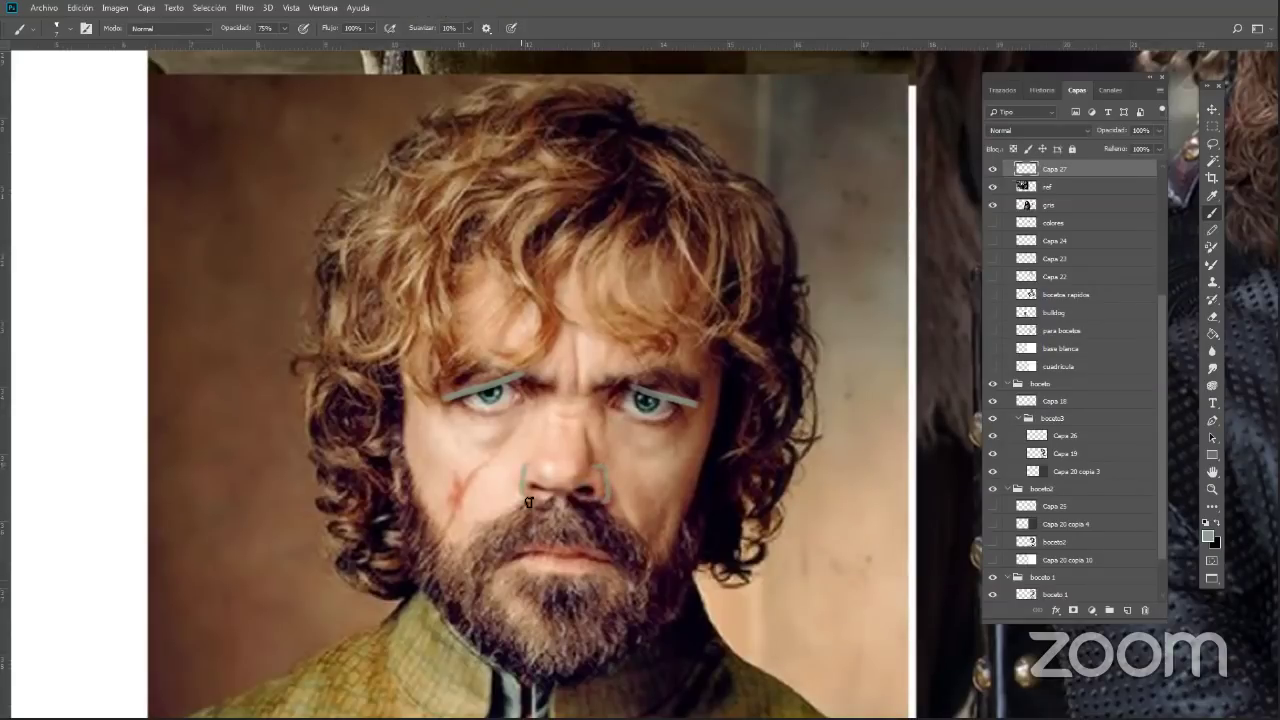
{"action": "left_click_drag", "start_coordinate": [584, 428], "coordinate": [594, 466]}
{"action": "left_click_drag", "start_coordinate": [527, 484], "coordinate": [552, 491]}
Trace the angular eyebrows and the curved mouth line on the portrait, repeating the mouth line on the photo's background
{"action": "left_click_drag", "start_coordinate": [608, 380], "coordinate": [686, 363]}
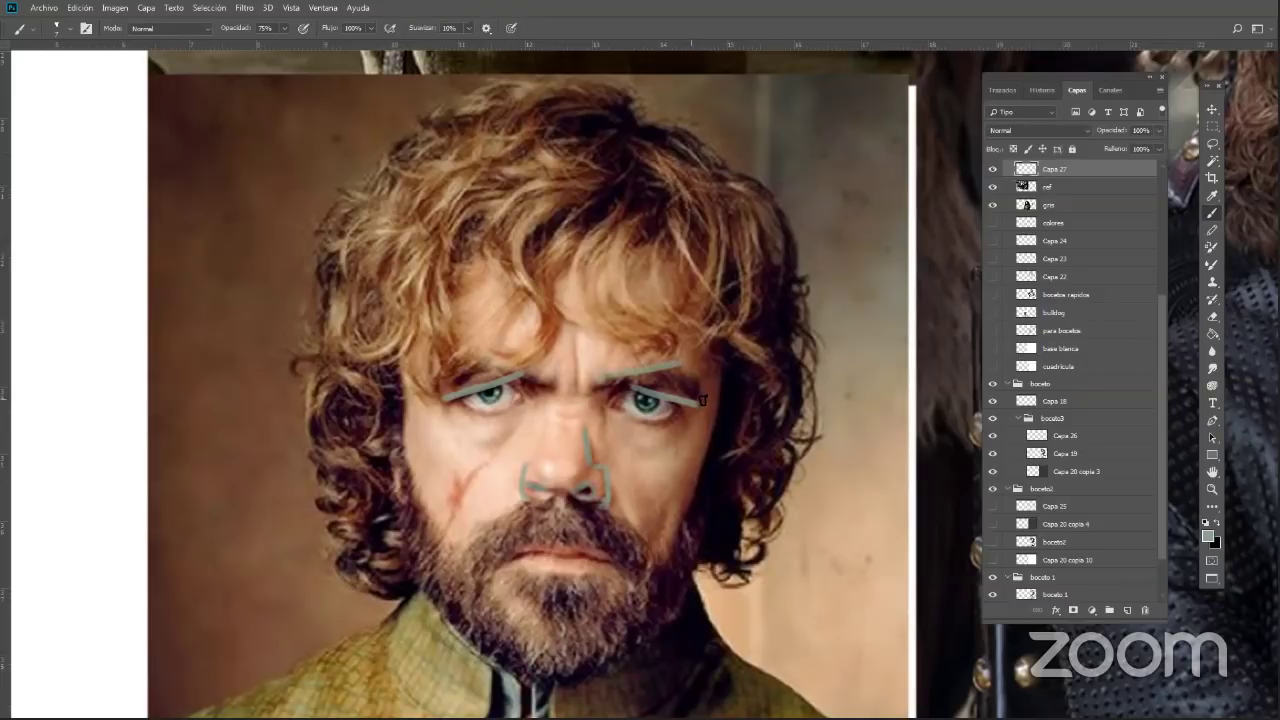
{"action": "left_click_drag", "start_coordinate": [680, 365], "coordinate": [705, 393]}
{"action": "mouse_move", "coordinate": [434, 370]}
{"action": "left_mouse_down"}
{"action": "mouse_move", "coordinate": [465, 350]}
{"action": "mouse_move", "coordinate": [527, 372]}
{"action": "left_mouse_up"}
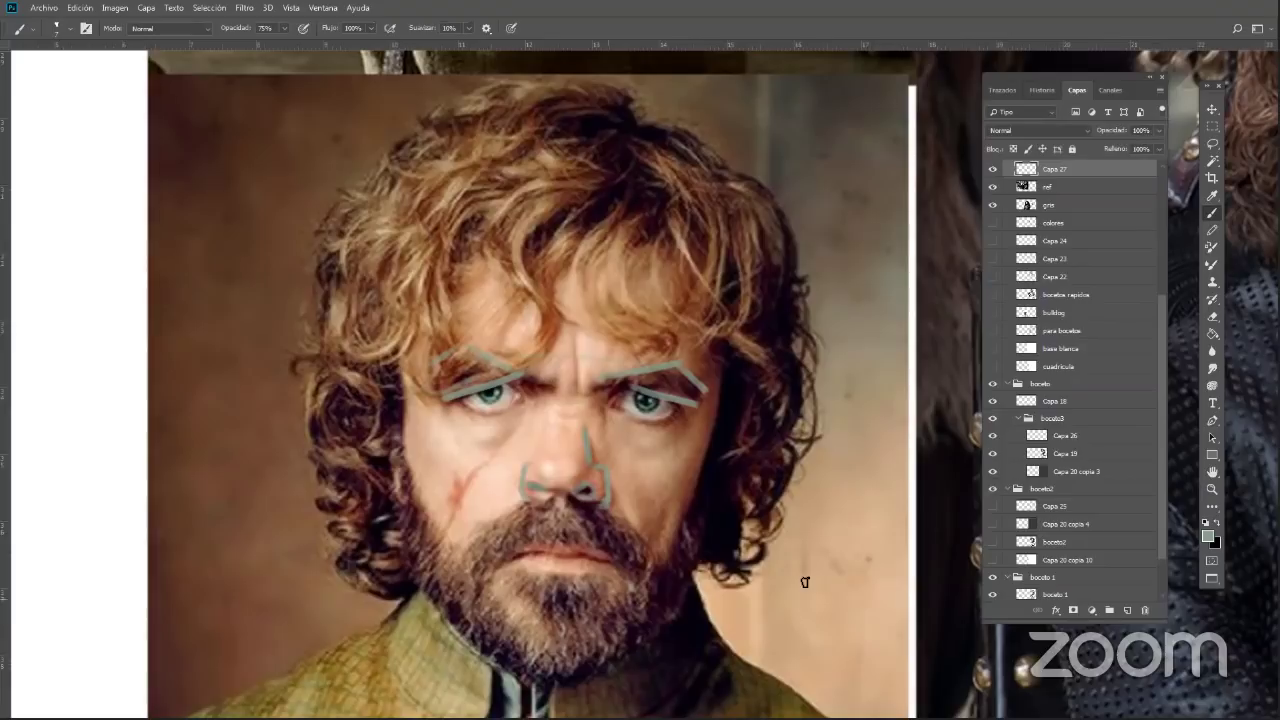
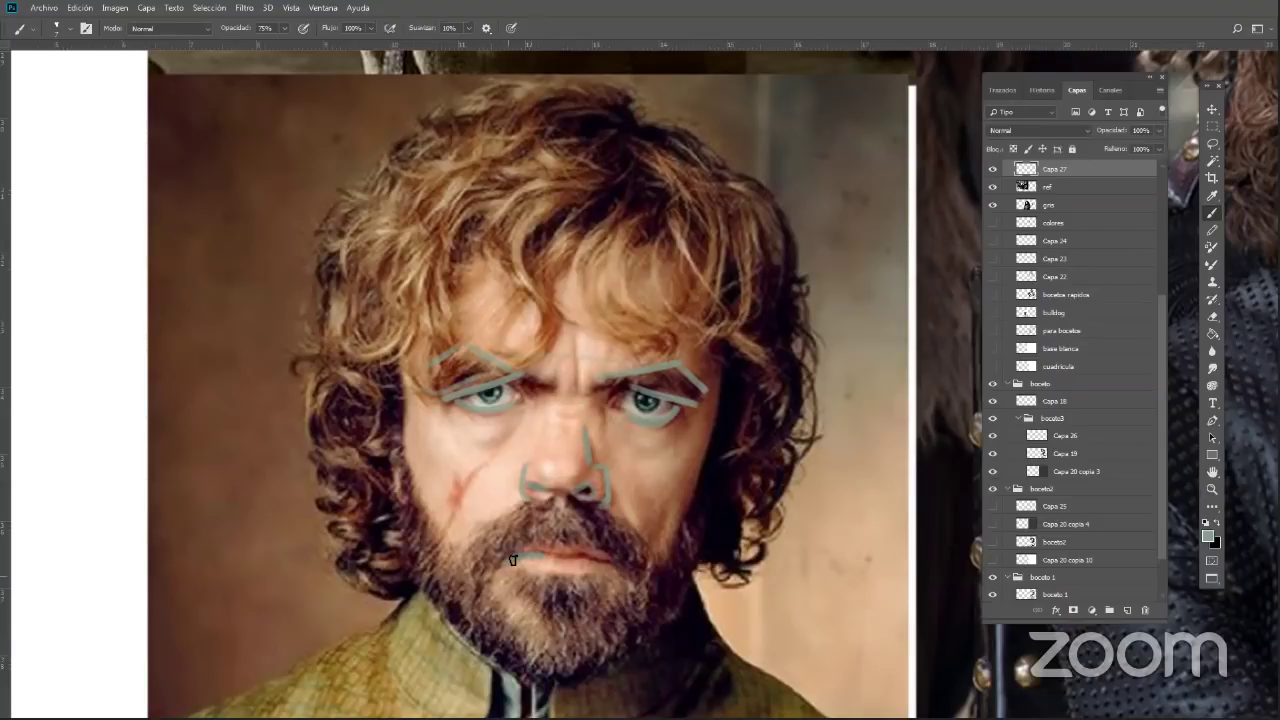
{"action": "mouse_move", "coordinate": [498, 566]}
{"action": "left_mouse_down"}
{"action": "mouse_move", "coordinate": [546, 556]}
{"action": "mouse_move", "coordinate": [498, 567]}
{"action": "mouse_move", "coordinate": [547, 553]}
{"action": "mouse_move", "coordinate": [620, 566]}
{"action": "left_mouse_up"}
{"action": "mouse_move", "coordinate": [780, 578]}
{"action": "left_mouse_down"}
{"action": "mouse_move", "coordinate": [864, 571]}
{"action": "mouse_move", "coordinate": [905, 578]}
{"action": "left_mouse_up"}
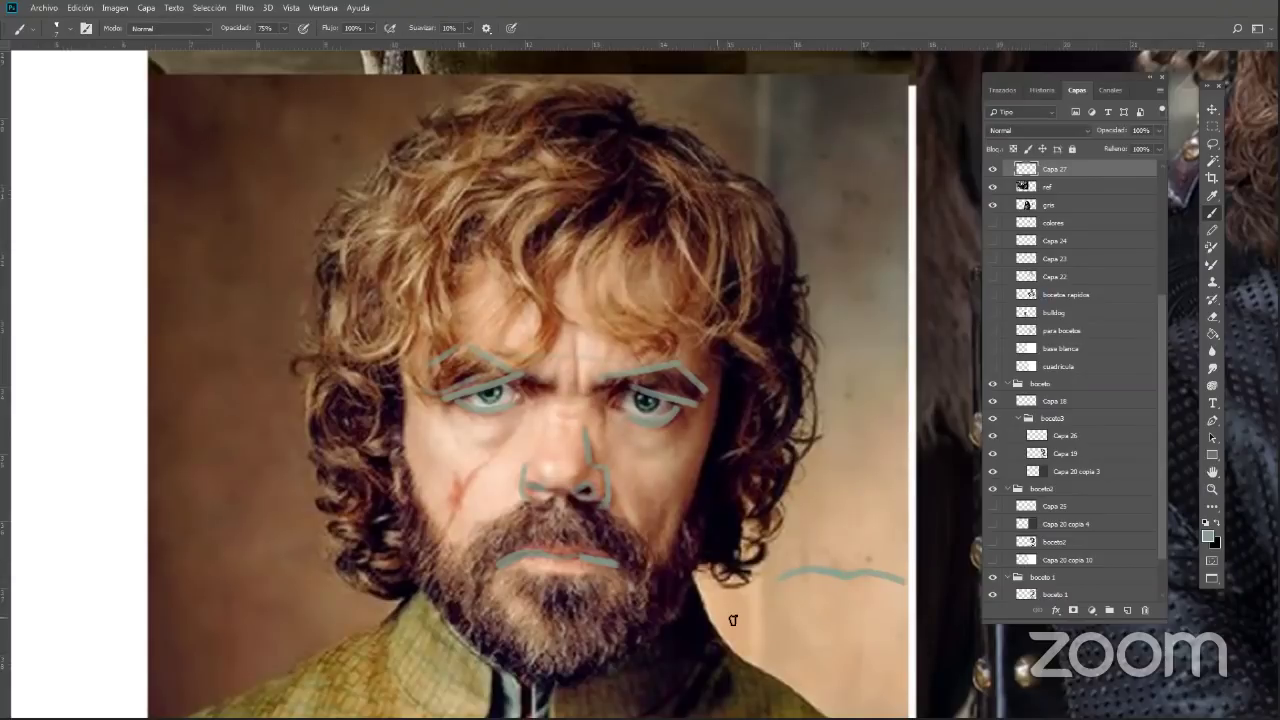
Hide the tracing layer and the ref layer, and bring the caricature and gray portrait back into close view
{"action": "left_click", "coordinate": [993, 169]}
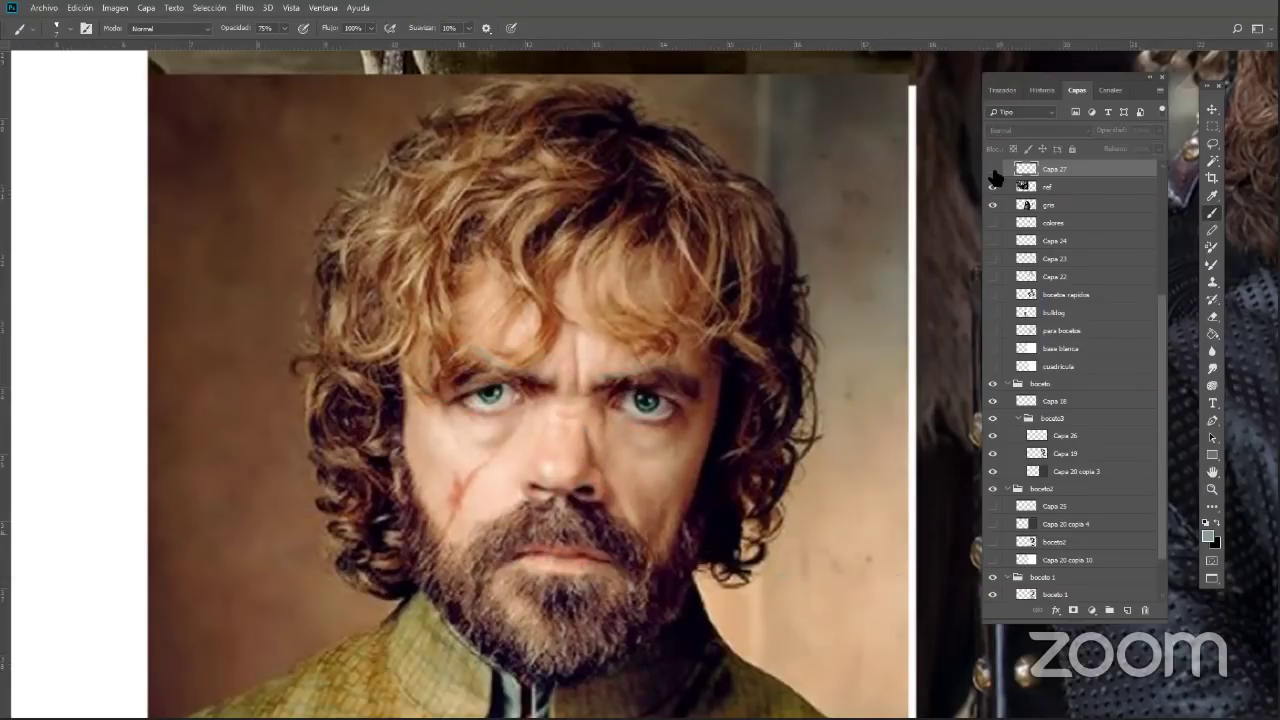
{"action": "left_click", "coordinate": [1212, 471]}
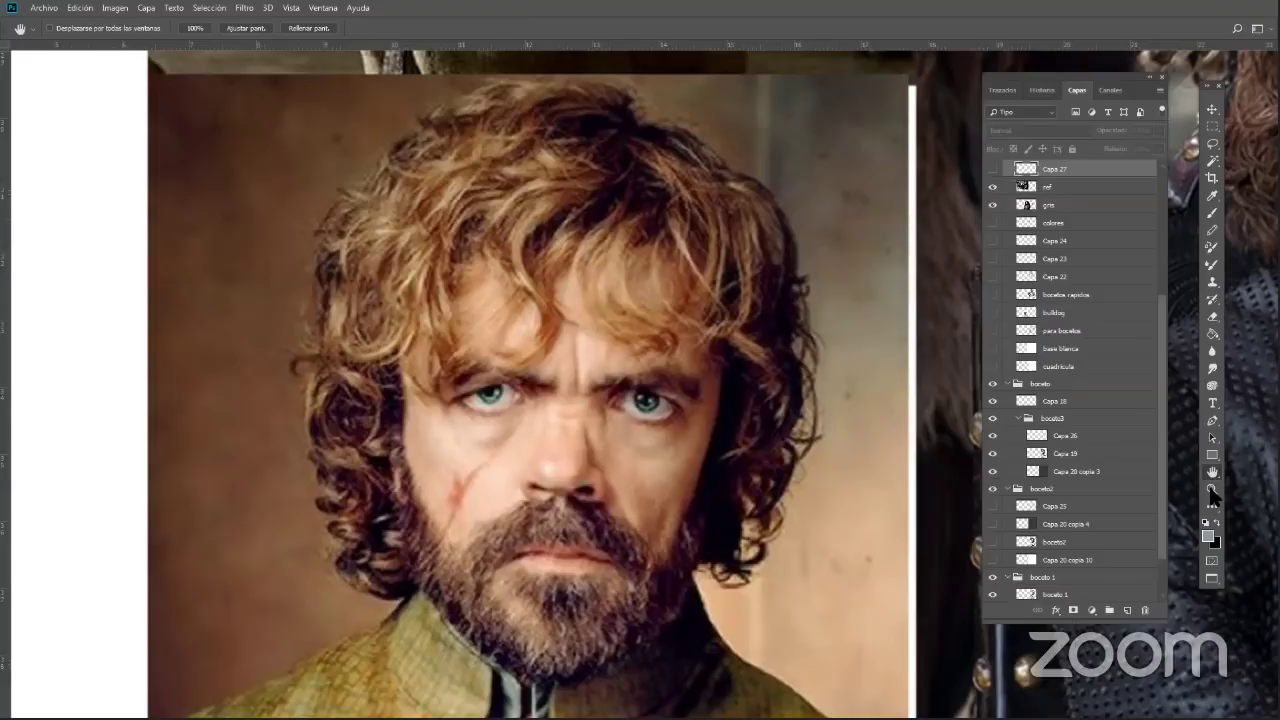
{"action": "left_click", "coordinate": [1211, 489]}
{"action": "left_click", "coordinate": [903, 382]}
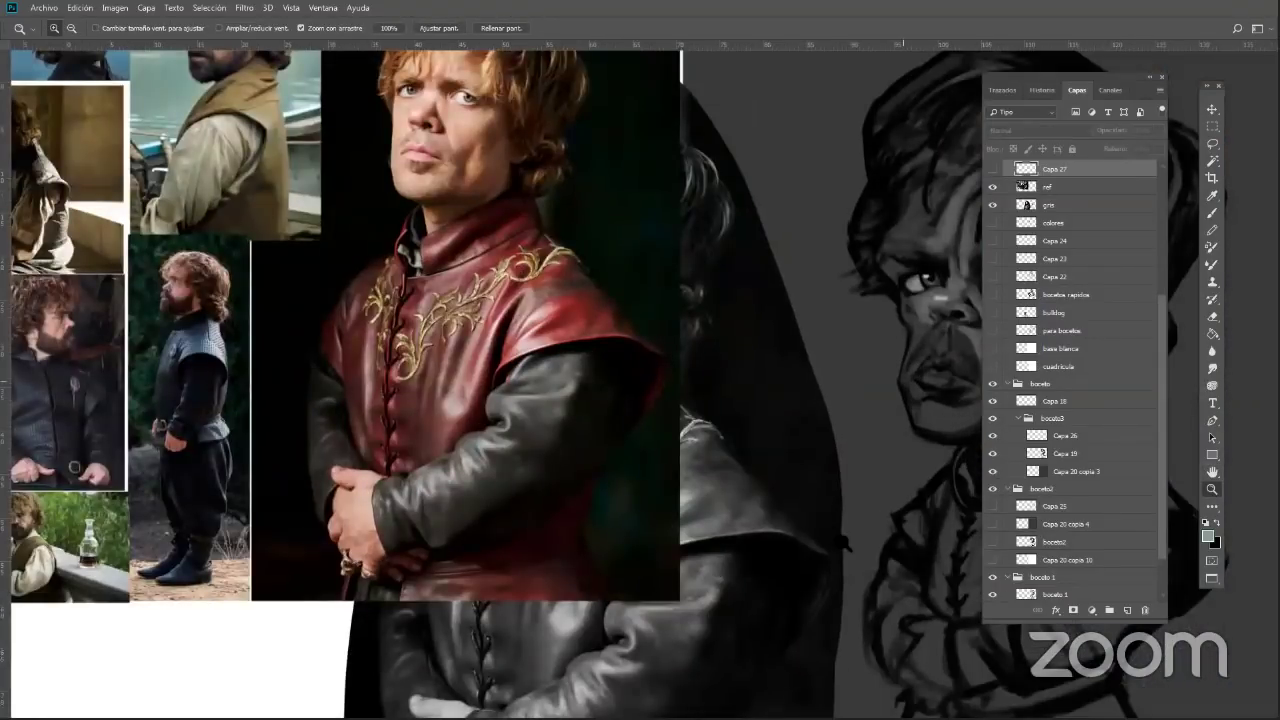
{"action": "left_click_drag", "start_coordinate": [903, 382], "coordinate": [925, 382]}
{"action": "left_click_drag", "start_coordinate": [915, 505], "coordinate": [865, 509]}
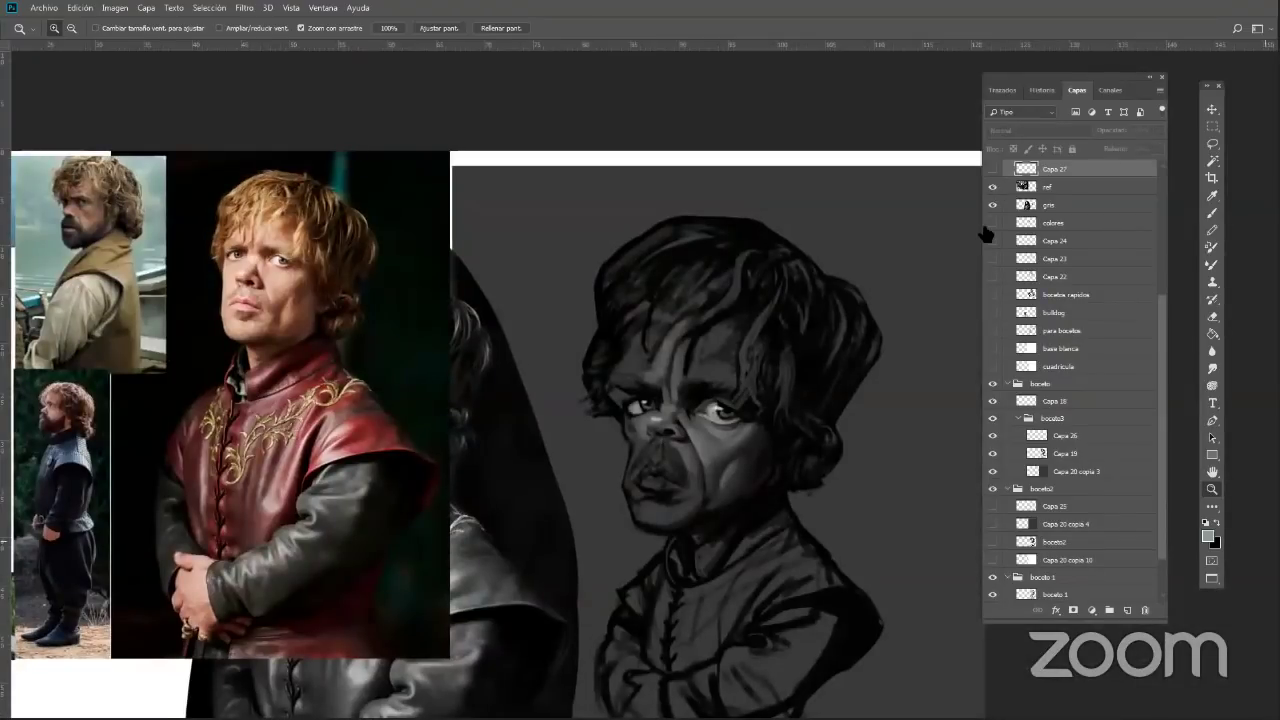
{"action": "left_click", "coordinate": [992, 187]}
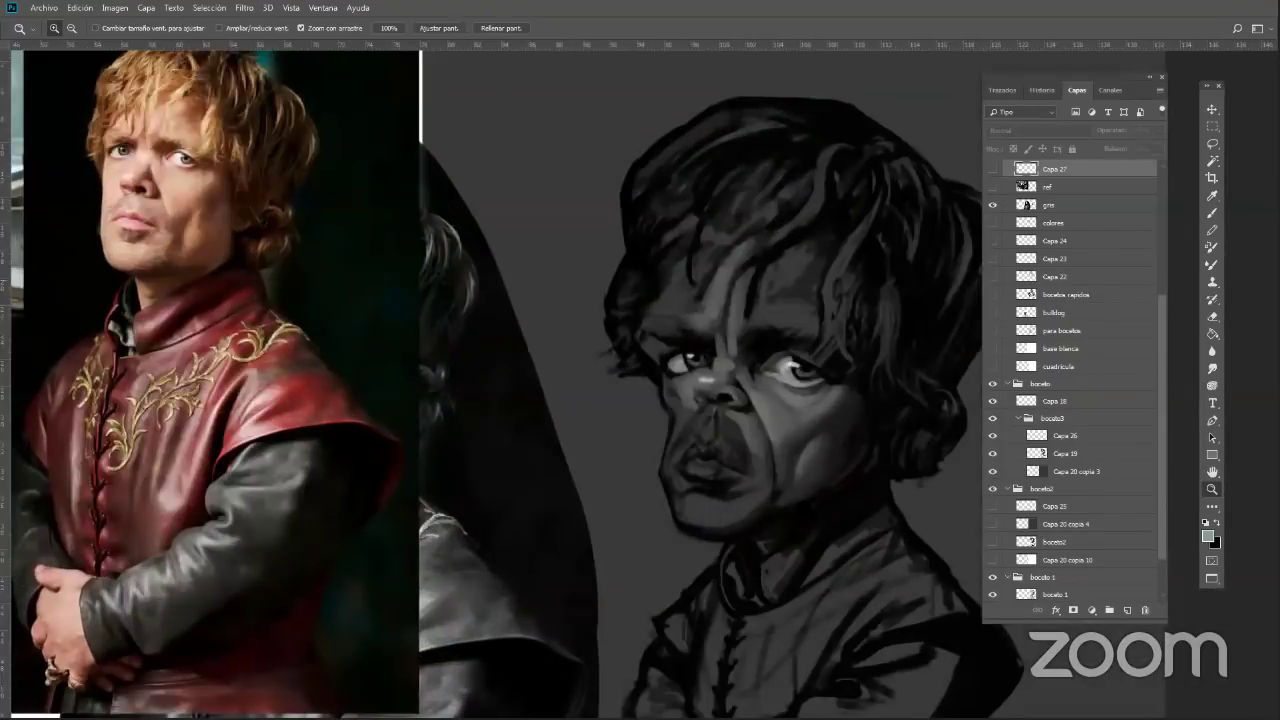
{"action": "left_click_drag", "start_coordinate": [815, 504], "coordinate": [837, 504]}
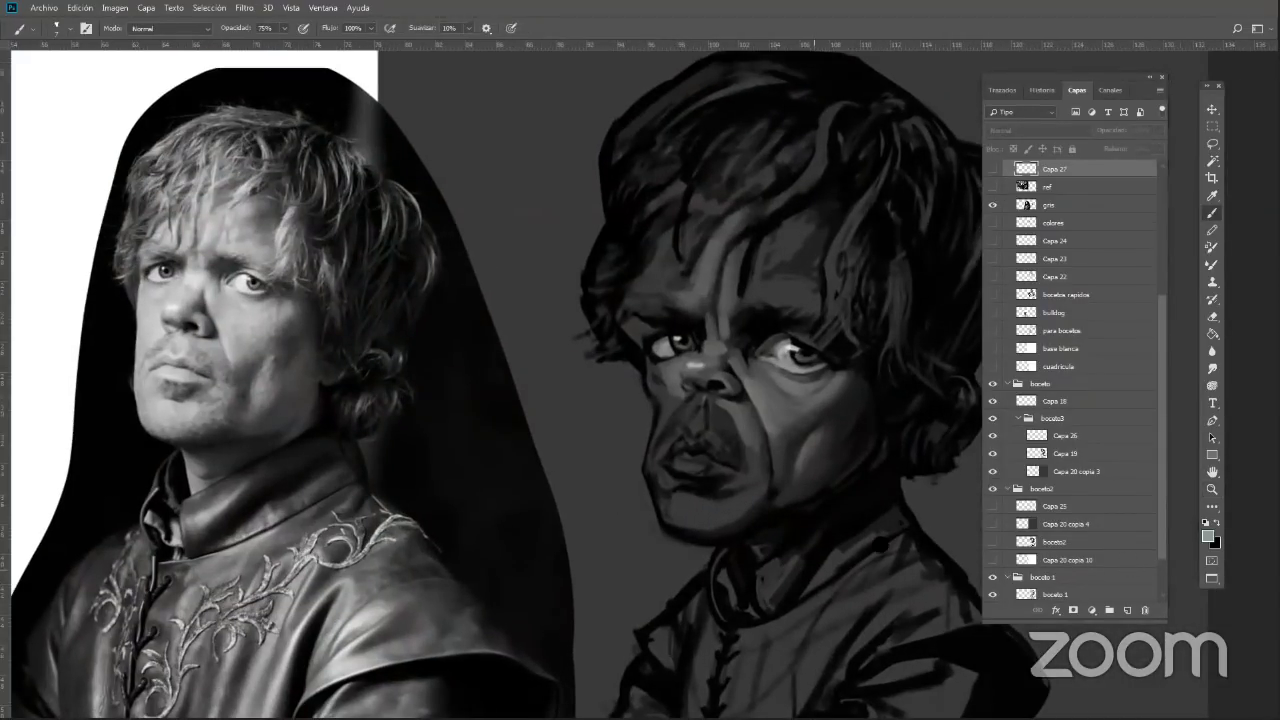
On the gris layer, paint a light edge along the caricature's upper lip using a tone sampled from the eye
{"action": "left_click", "coordinate": [1055, 205]}
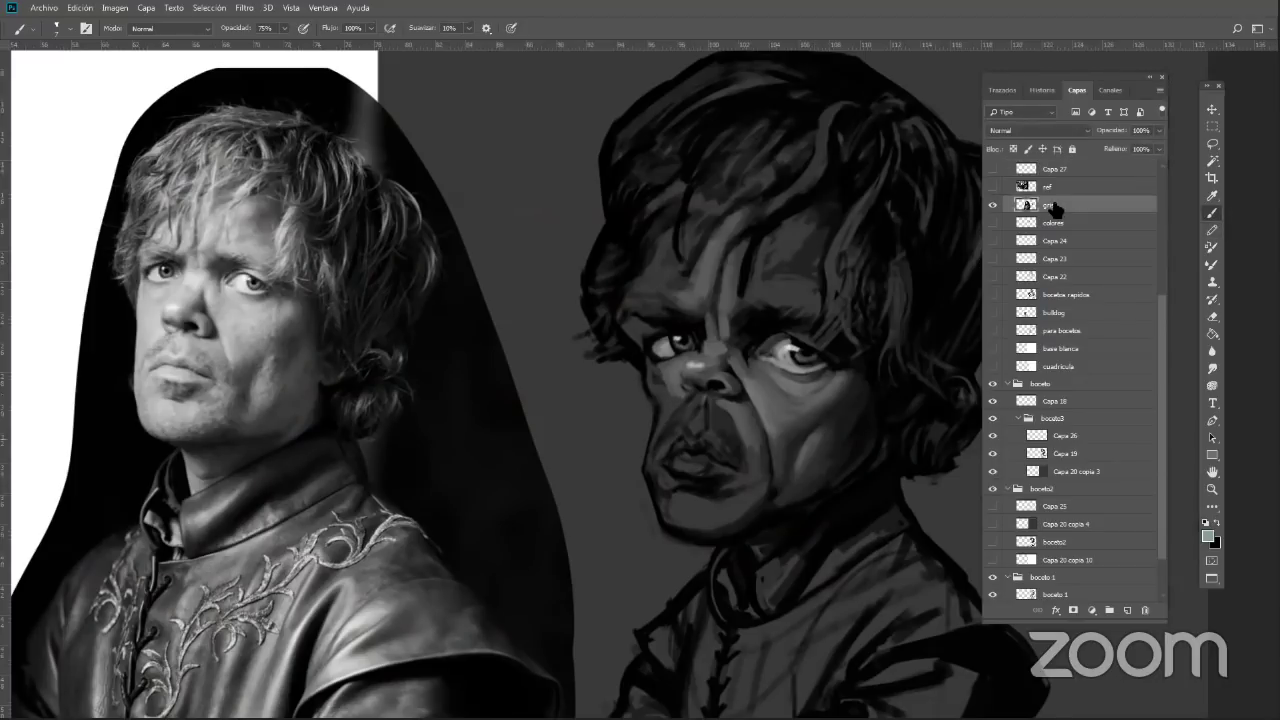
{"action": "right_click", "coordinate": [796, 212]}
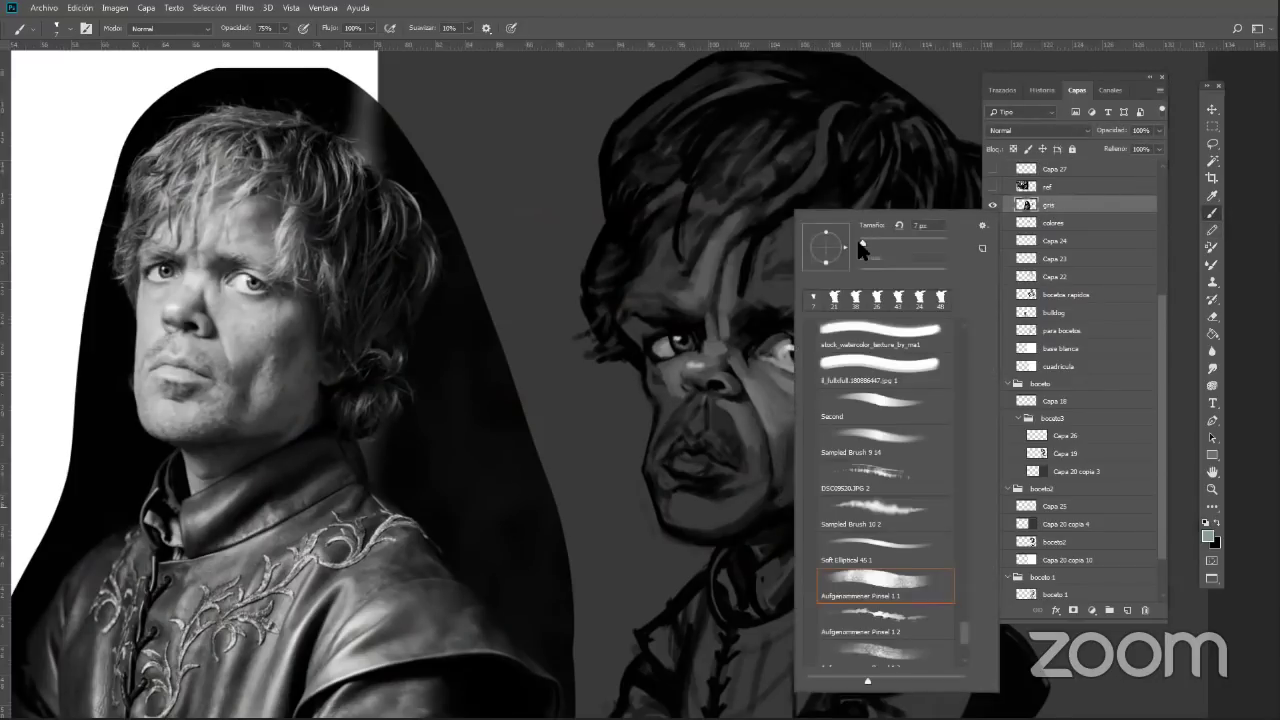
{"action": "left_click", "coordinate": [670, 348]}
{"action": "left_click", "coordinate": [789, 351], "text": "alt"}
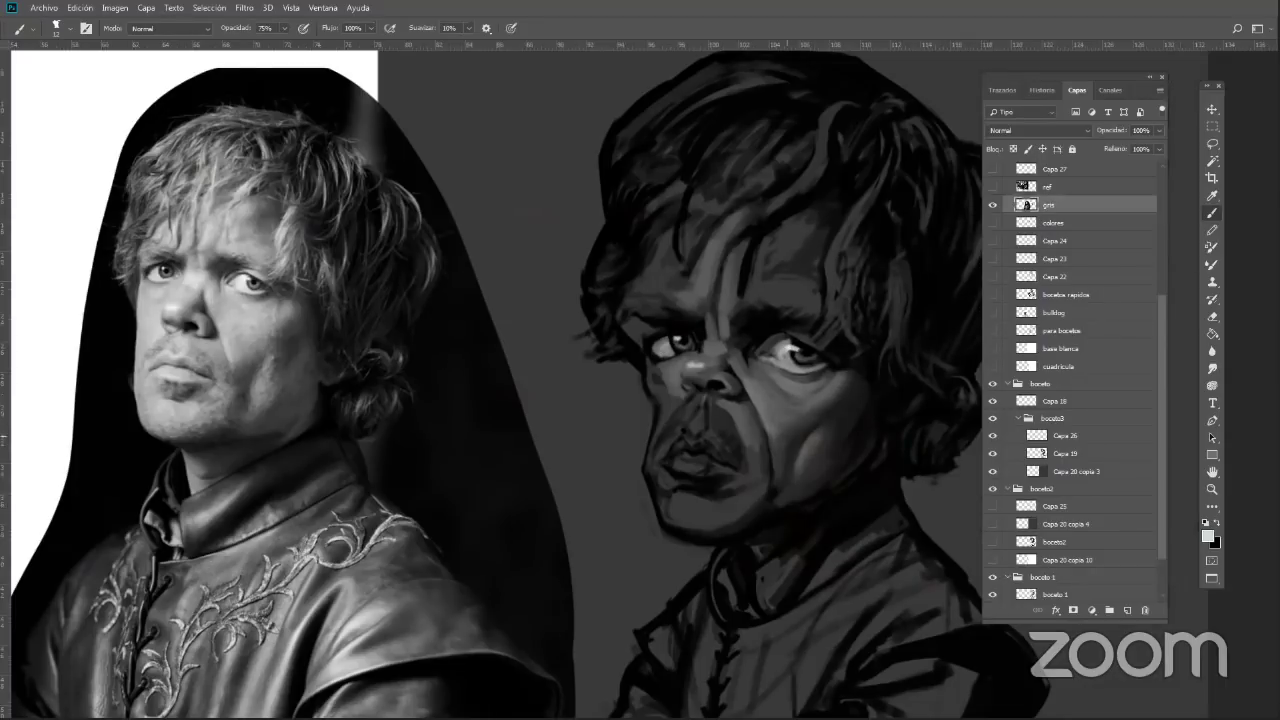
{"action": "right_click", "coordinate": [790, 212]}
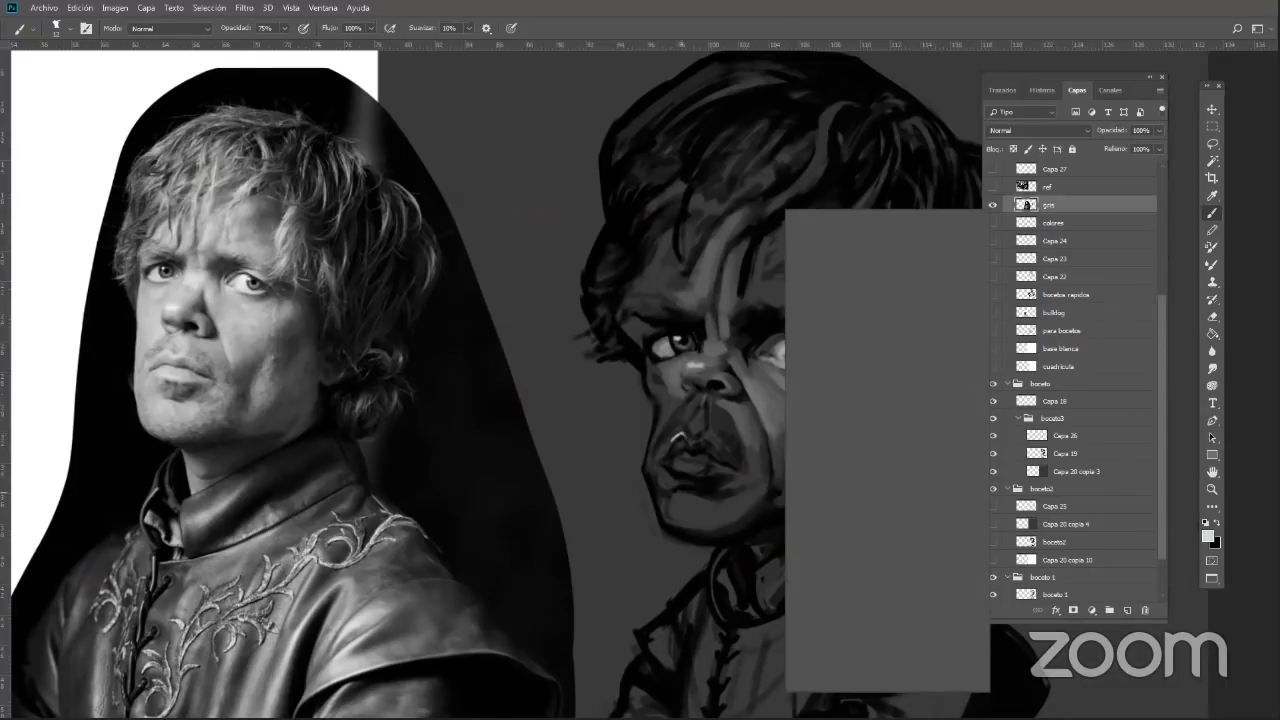
{"action": "left_click", "coordinate": [764, 396]}
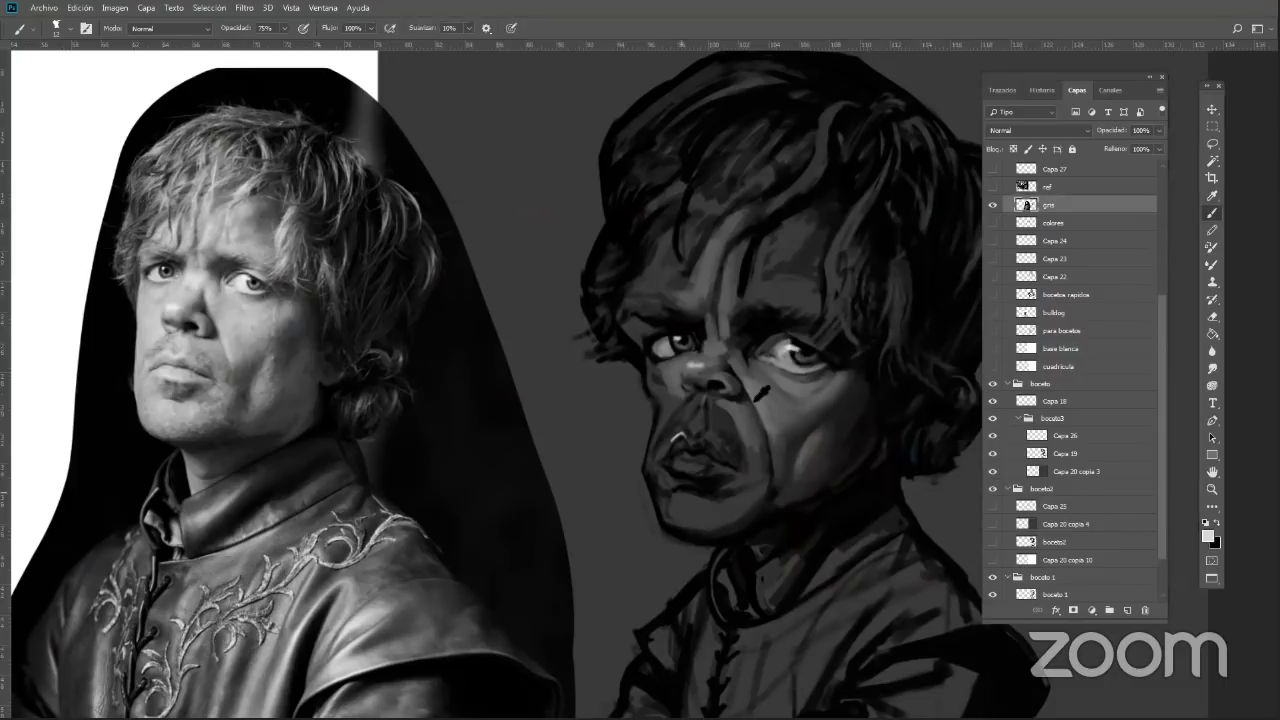
{"action": "left_click", "coordinate": [674, 438], "text": "alt"}
{"action": "mouse_move", "coordinate": [685, 431]}
{"action": "left_mouse_down"}
{"action": "mouse_move", "coordinate": [674, 440]}
{"action": "mouse_move", "coordinate": [717, 446]}
{"action": "mouse_move", "coordinate": [695, 426]}
{"action": "left_mouse_up"}
{"action": "mouse_move", "coordinate": [685, 423]}
{"action": "left_mouse_down"}
{"action": "mouse_move", "coordinate": [694, 406]}
{"action": "mouse_move", "coordinate": [683, 432]}
{"action": "mouse_move", "coordinate": [691, 424]}
{"action": "left_mouse_up"}
Lighten the philtrum between the caricature's nose and upper lip with grays sampled nearby
{"action": "left_click", "coordinate": [697, 422], "text": "alt"}
{"action": "left_click", "coordinate": [702, 411], "text": "alt"}
{"action": "left_click_drag", "start_coordinate": [699, 404], "coordinate": [690, 421]}
{"action": "left_click", "coordinate": [699, 407], "text": "alt"}
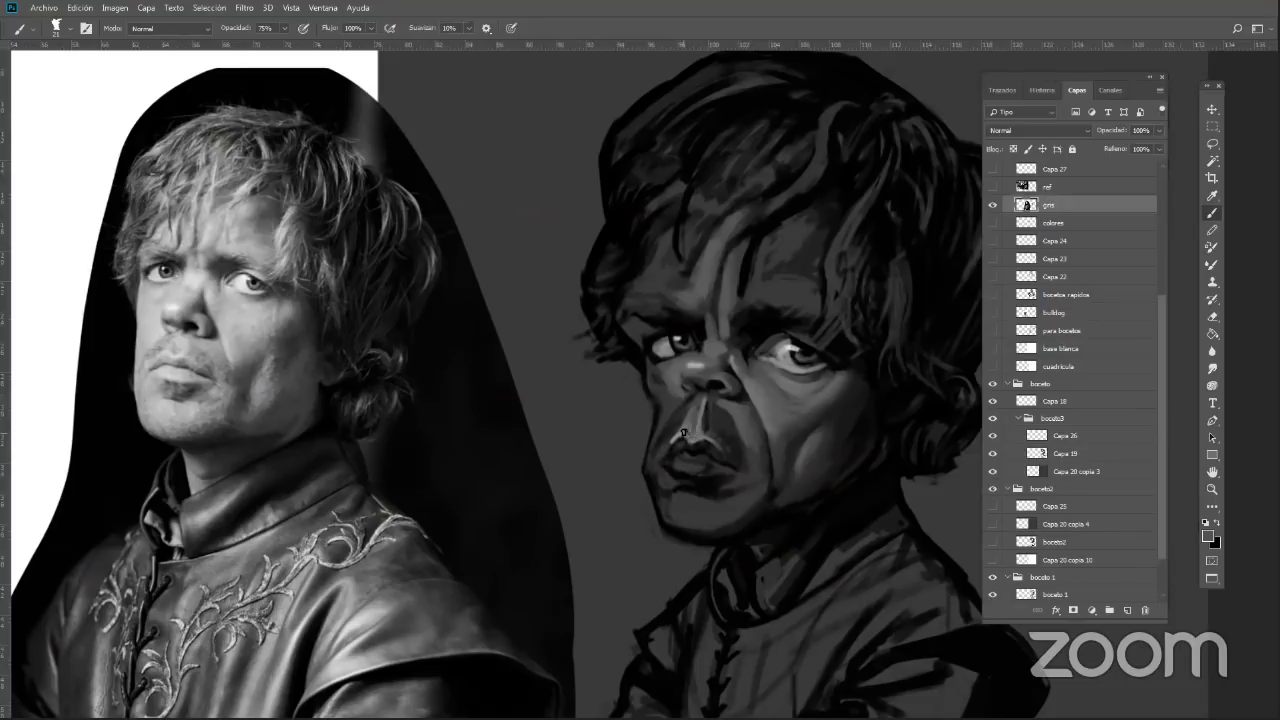
Deepen the shadows on the caricature's upper lip and mouth corners with dark tones sampled from the face
{"action": "left_click", "coordinate": [689, 456], "text": "alt"}
{"action": "left_click", "coordinate": [674, 453], "text": "alt"}
{"action": "left_click", "coordinate": [664, 459], "text": "alt"}
{"action": "left_click", "coordinate": [709, 462], "text": "alt"}
{"action": "left_click", "coordinate": [852, 350], "text": "alt"}
{"action": "left_click", "coordinate": [708, 442], "text": "alt"}
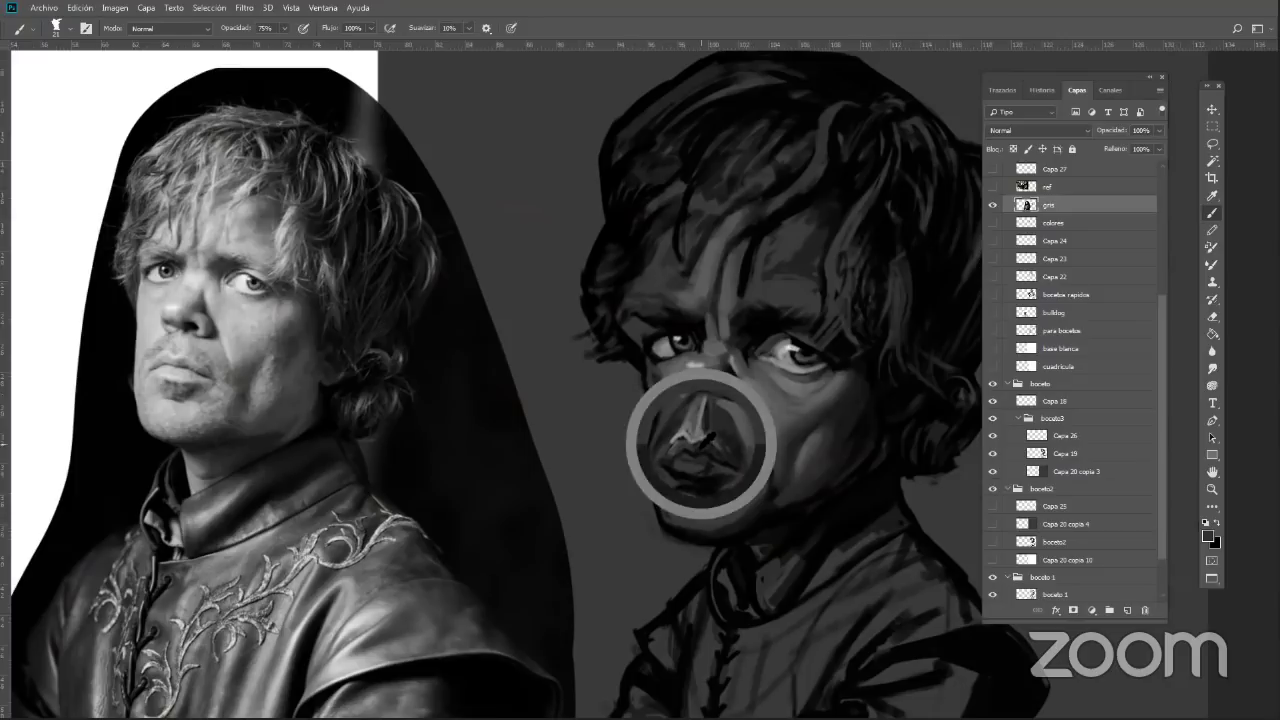
Refine the upper lip's contour and fill the lower lip with a mid gray sampled from the cheek
{"action": "left_click", "coordinate": [683, 443], "text": "alt"}
{"action": "left_click", "coordinate": [684, 436], "text": "alt"}
{"action": "left_click", "coordinate": [710, 445], "text": "alt"}
{"action": "left_click", "coordinate": [704, 445], "text": "alt"}
{"action": "left_click", "coordinate": [712, 447], "text": "alt"}
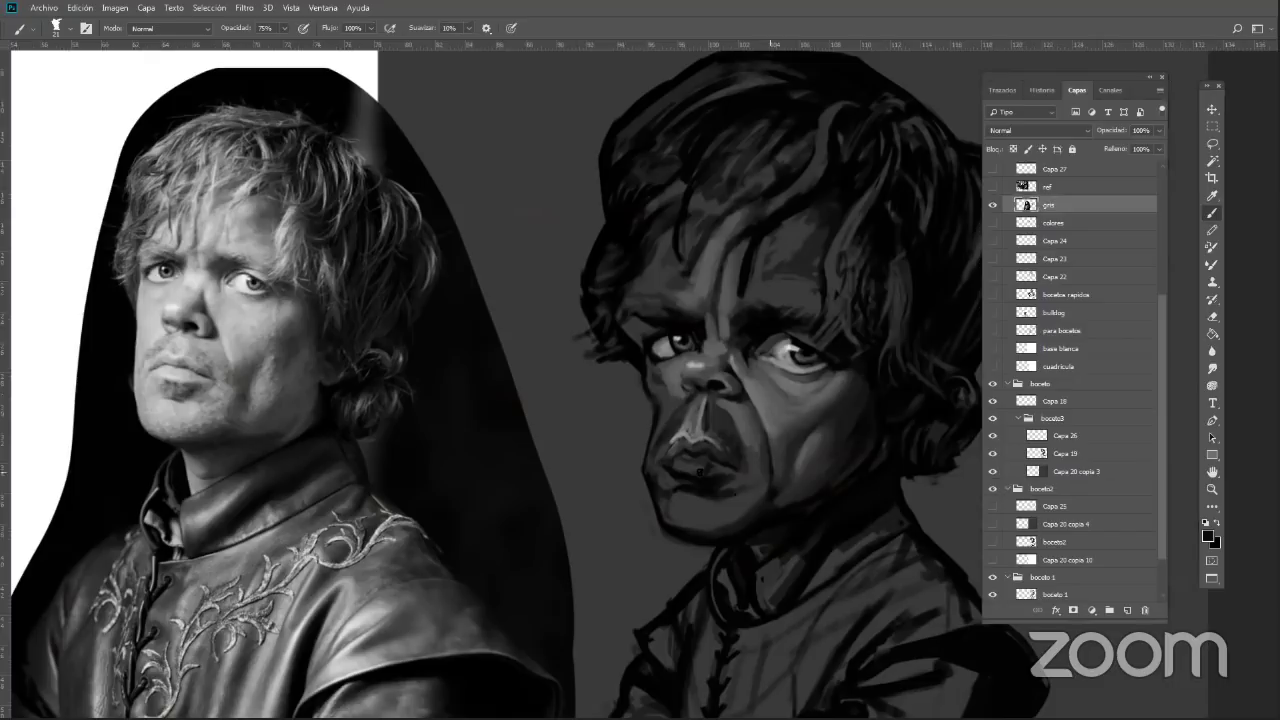
{"action": "left_click", "coordinate": [767, 396], "text": "alt"}
{"action": "left_click_drag", "start_coordinate": [698, 462], "coordinate": [710, 465]}
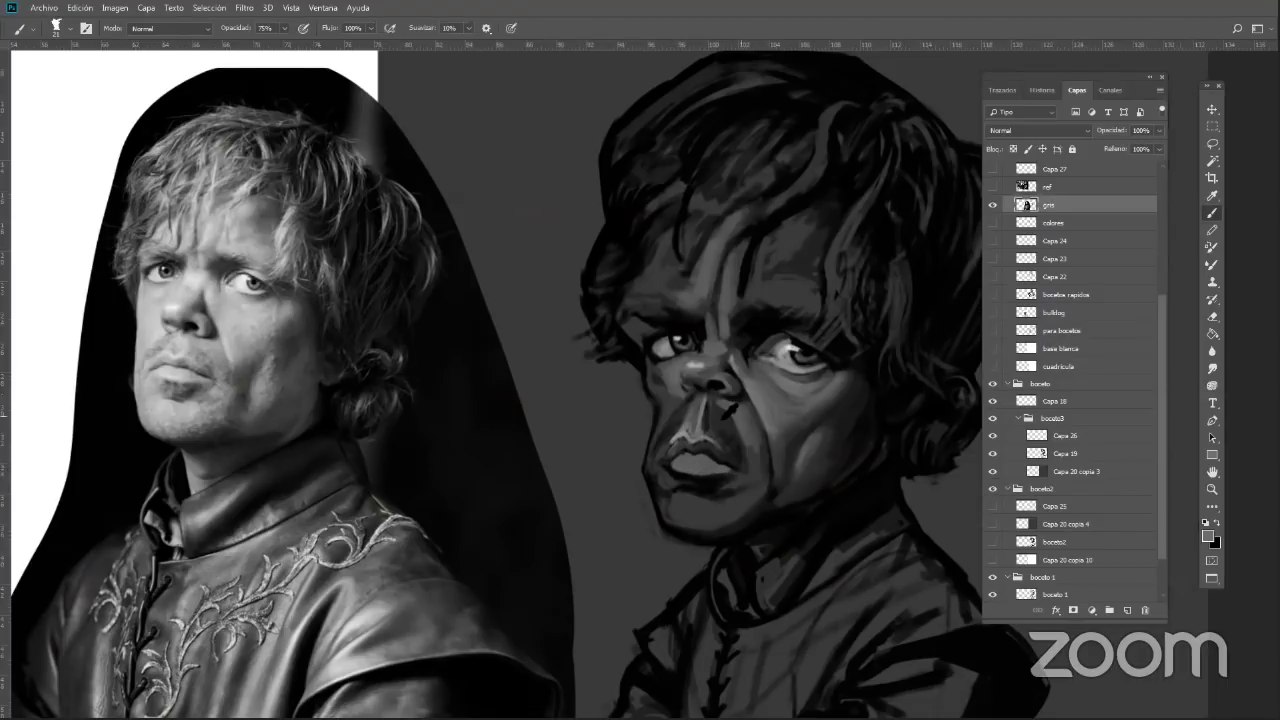
Enlarge the brush to 43 px and soften the tones between the philtrum, upper lip and nostril
{"action": "right_click", "coordinate": [794, 446]}
{"action": "left_click_drag", "start_coordinate": [873, 244], "coordinate": [882, 244]}
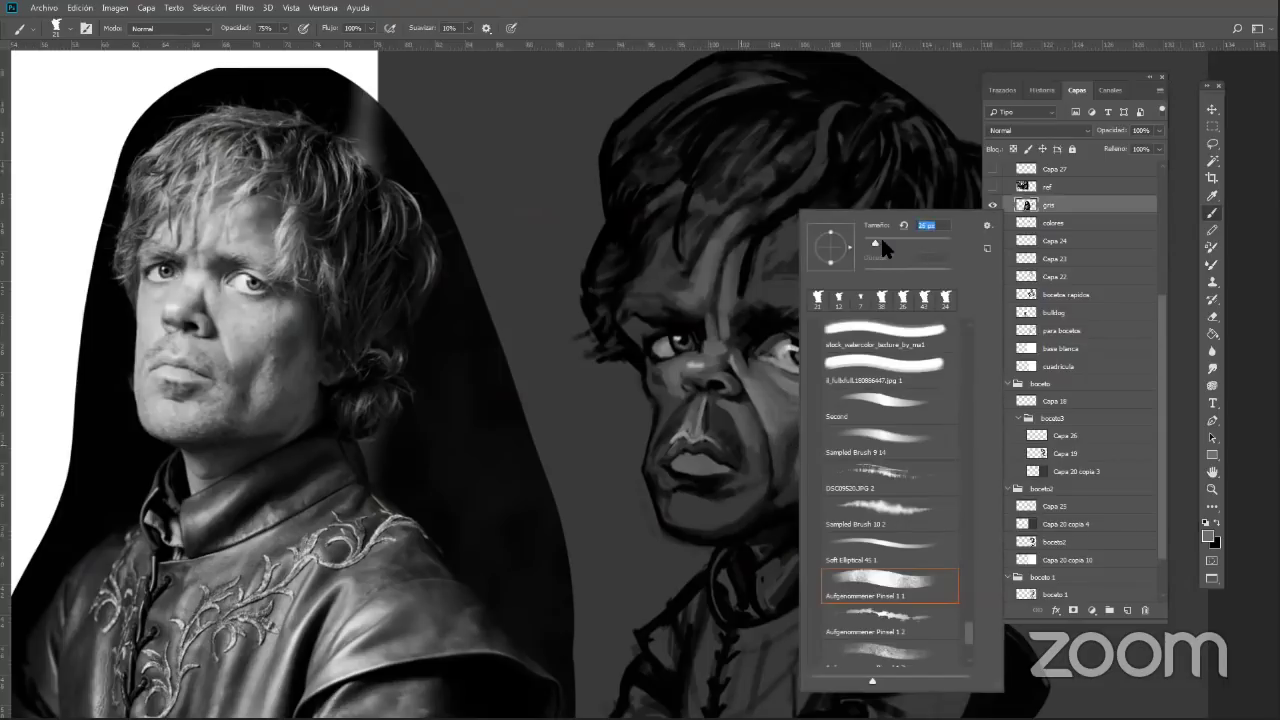
{"action": "left_click", "coordinate": [731, 405]}
{"action": "left_click", "coordinate": [703, 431], "text": "alt"}
{"action": "mouse_move", "coordinate": [703, 432]}
{"action": "left_mouse_down"}
{"action": "mouse_move", "coordinate": [706, 399]}
{"action": "mouse_move", "coordinate": [709, 434]}
{"action": "left_mouse_up"}
{"action": "left_click", "coordinate": [705, 416], "text": "alt"}
{"action": "left_click", "coordinate": [720, 407], "text": "alt"}
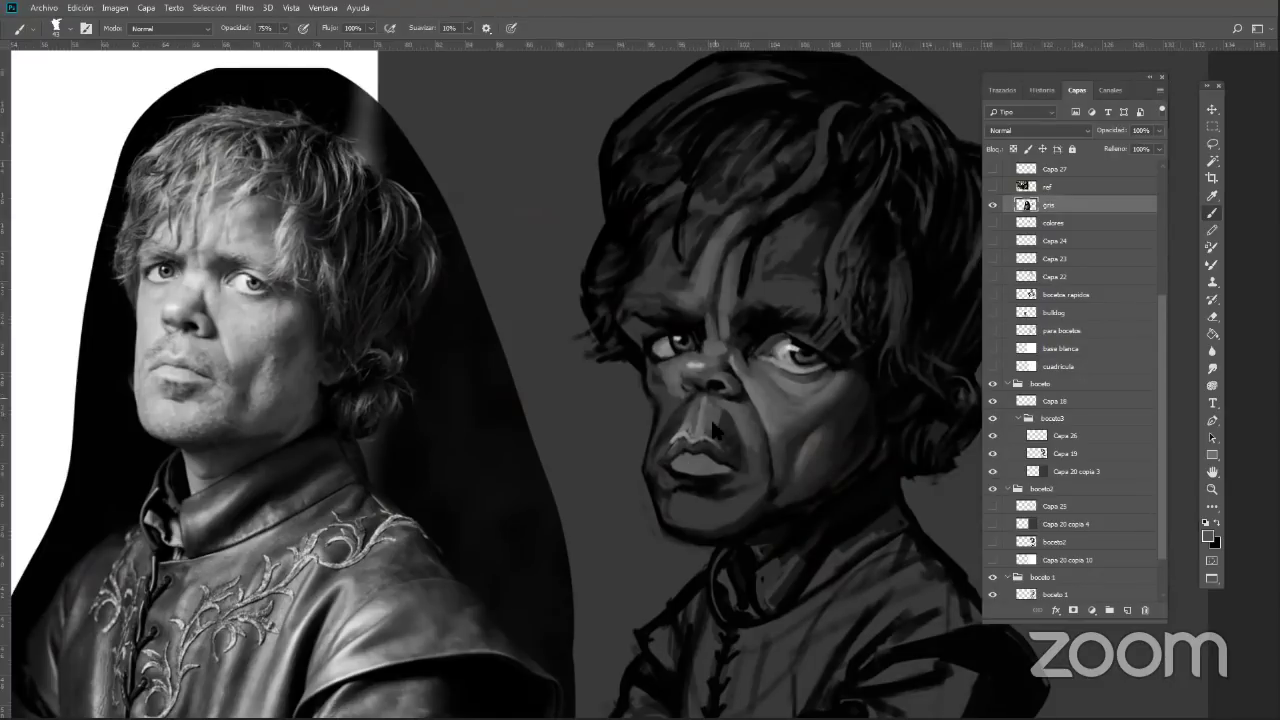
{"action": "left_click", "coordinate": [719, 423], "text": "alt"}
{"action": "left_click", "coordinate": [733, 410], "text": "alt"}
Blend sampled cheek grays into the area beneath the caricature's smaller, far-side eye
{"action": "left_click", "coordinate": [760, 389], "text": "alt"}
{"action": "left_click", "coordinate": [859, 400], "text": "alt"}
{"action": "left_click_drag", "start_coordinate": [675, 375], "coordinate": [658, 368]}
{"action": "left_click", "coordinate": [674, 370], "text": "alt"}
{"action": "left_click", "coordinate": [668, 366], "text": "alt"}
{"action": "left_click", "coordinate": [766, 404], "text": "alt"}
{"action": "left_click", "coordinate": [676, 378], "text": "alt"}
Soften the fold beside the mouth and the adjoining cheek with sampled grays
{"action": "left_click_drag", "start_coordinate": [779, 429], "coordinate": [788, 418]}
{"action": "left_click", "coordinate": [778, 420], "text": "alt"}
{"action": "left_click", "coordinate": [784, 424]}
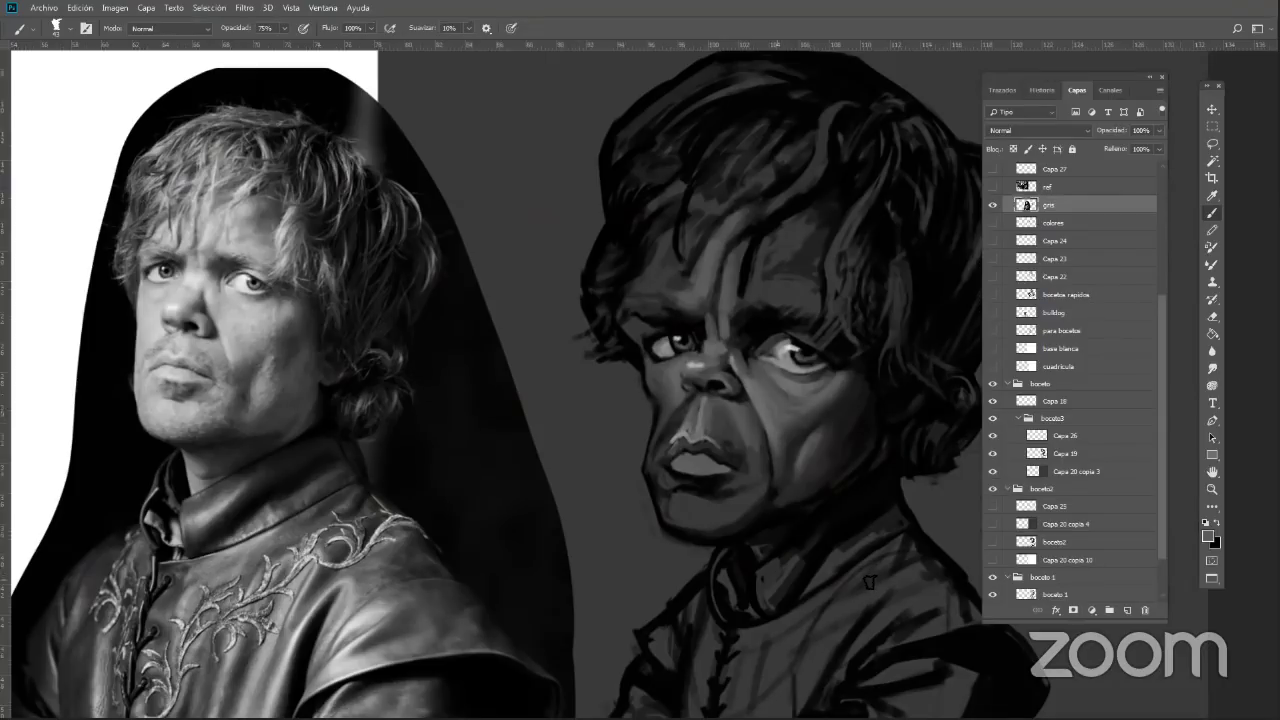
{"action": "left_click", "coordinate": [783, 421], "text": "alt"}
{"action": "left_click", "coordinate": [772, 412], "text": "alt"}
{"action": "left_click", "coordinate": [772, 450], "text": "alt"}
{"action": "left_click", "coordinate": [753, 422], "text": "alt"}
{"action": "left_click", "coordinate": [762, 440], "text": "alt"}
Adjust the tones around the nose bridge and brighten the lower lip with a light tone sampled from the eye
{"action": "left_click", "coordinate": [708, 307], "text": "alt"}
{"action": "left_click", "coordinate": [704, 341], "text": "alt"}
{"action": "left_click", "coordinate": [704, 331], "text": "alt"}
{"action": "left_click", "coordinate": [714, 358], "text": "alt"}
{"action": "left_click", "coordinate": [790, 352], "text": "alt"}
{"action": "left_click_drag", "start_coordinate": [675, 461], "coordinate": [718, 469]}
{"action": "left_click", "coordinate": [698, 462], "text": "alt"}
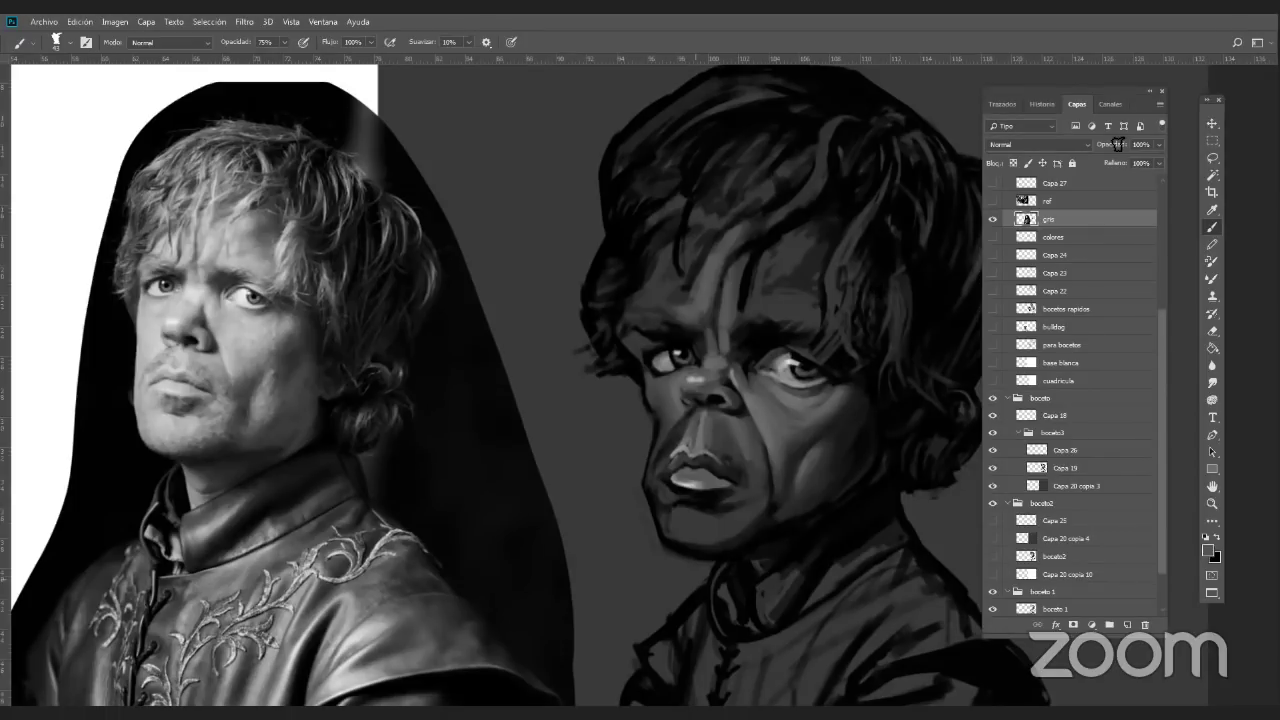
Cycle the screen modes, switch to the group painting document and move the layers panel clear of the canvas
{"action": "key", "text": "f"}
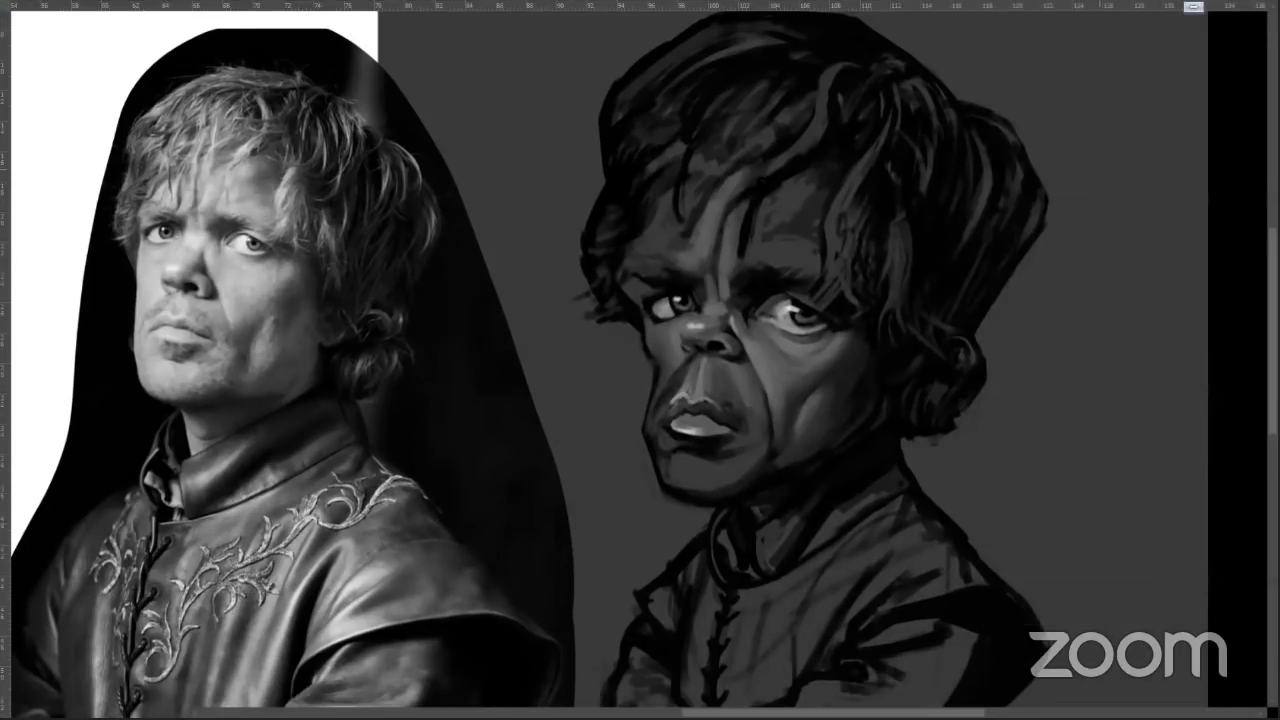
{"action": "key", "text": "f"}
{"action": "key", "text": "f"}
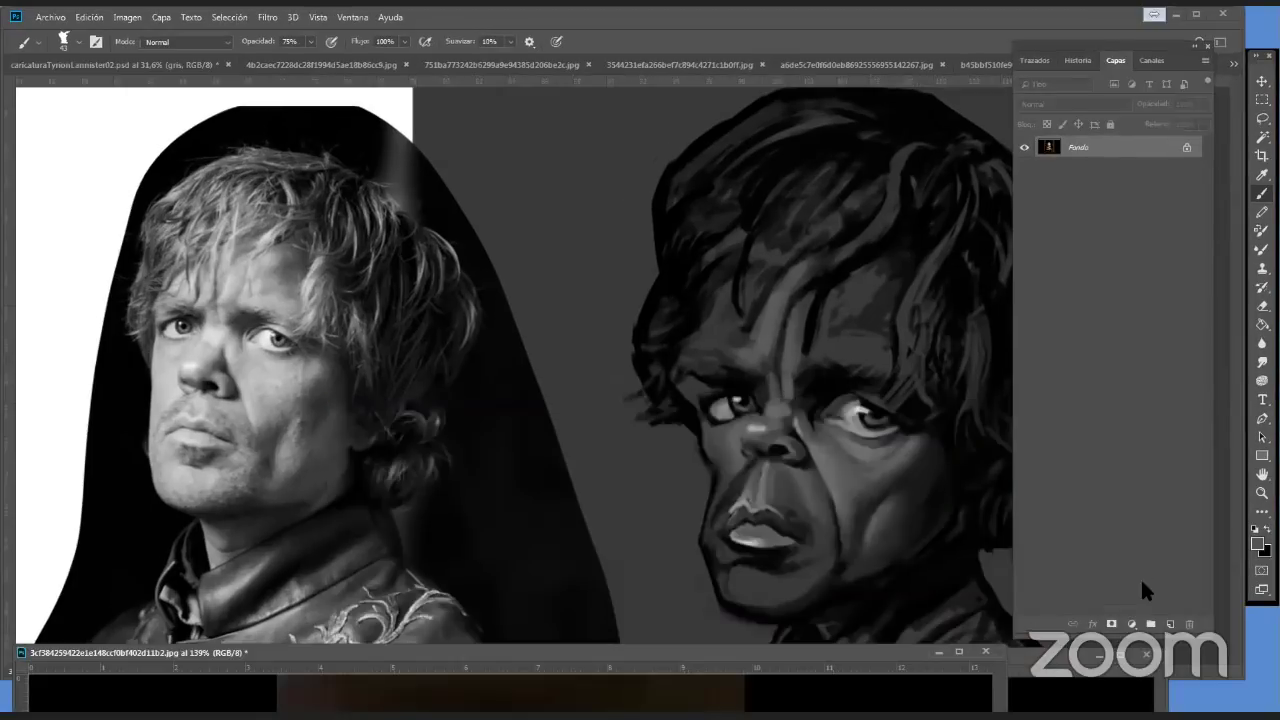
{"action": "left_click", "coordinate": [896, 65]}
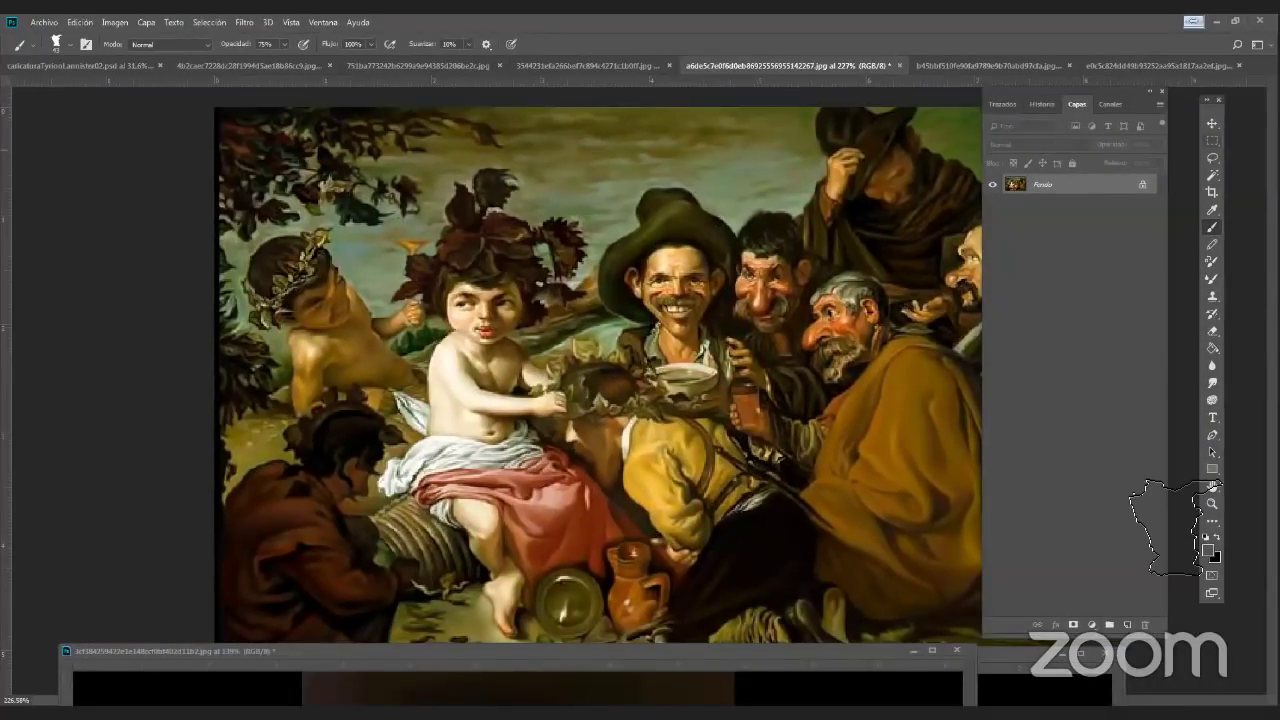
{"action": "left_click_drag", "start_coordinate": [1102, 71], "coordinate": [1093, 252]}
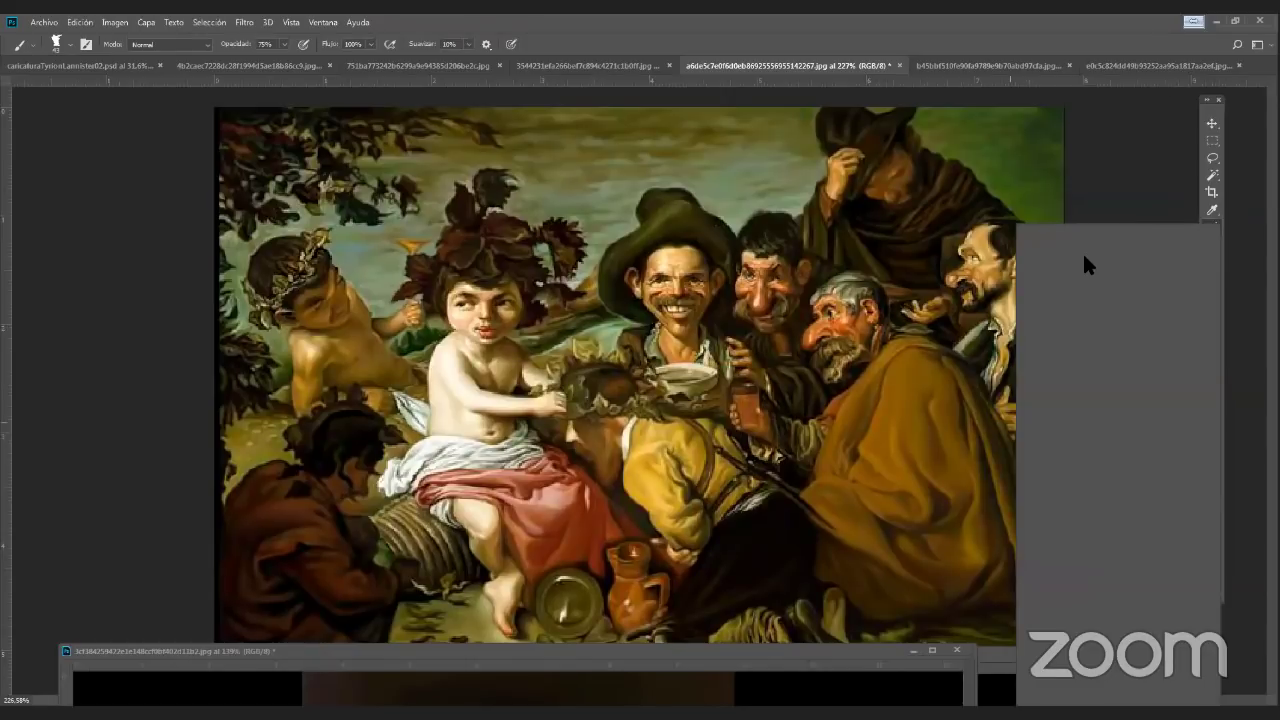
{"action": "key", "text": "Escape"}
{"action": "left_click_drag", "start_coordinate": [1149, 523], "coordinate": [1160, 632]}
Choose a bright cyan foreground color and prepare a thin brush for drawing over the painting
{"action": "left_click", "coordinate": [1208, 552]}
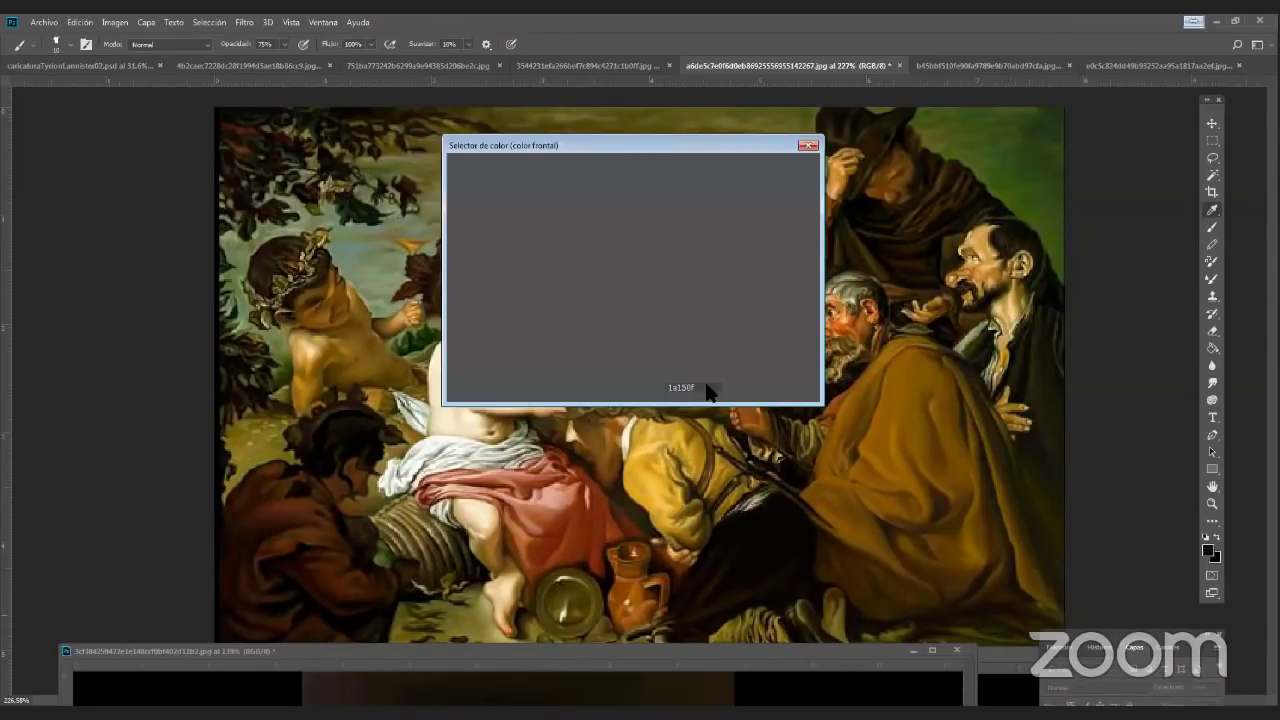
{"action": "left_click", "coordinate": [637, 252]}
{"action": "left_click_drag", "start_coordinate": [596, 252], "coordinate": [541, 196]}
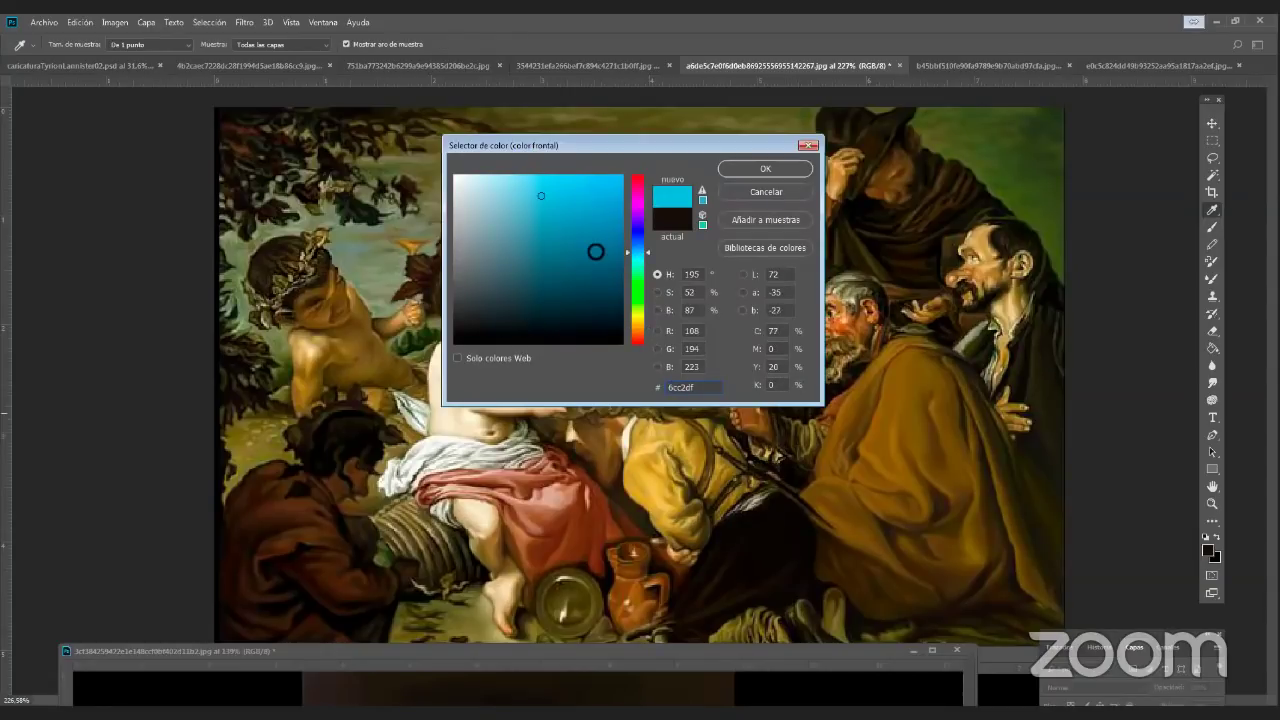
{"action": "left_click", "coordinate": [765, 169]}
{"action": "key", "text": "b"}
{"action": "right_click", "coordinate": [926, 249]}
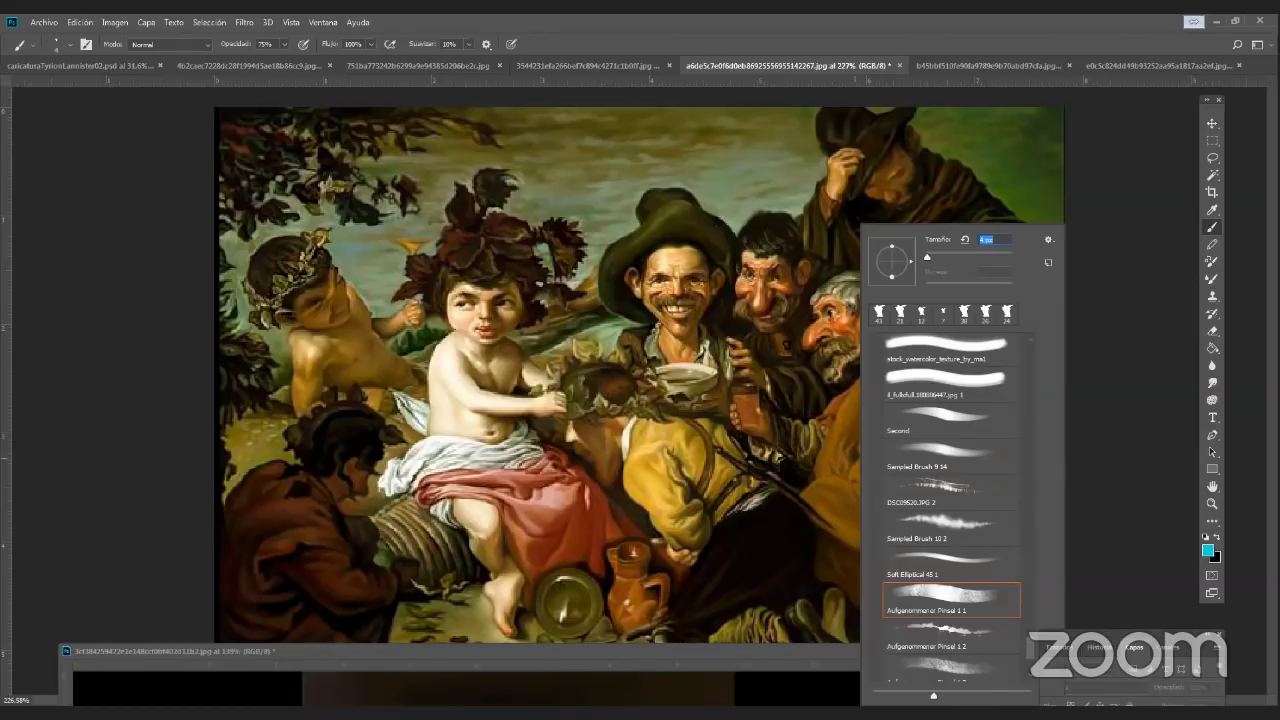
{"action": "left_click_drag", "start_coordinate": [638, 396], "coordinate": [730, 502]}
{"action": "key", "text": "ctrl+z"}
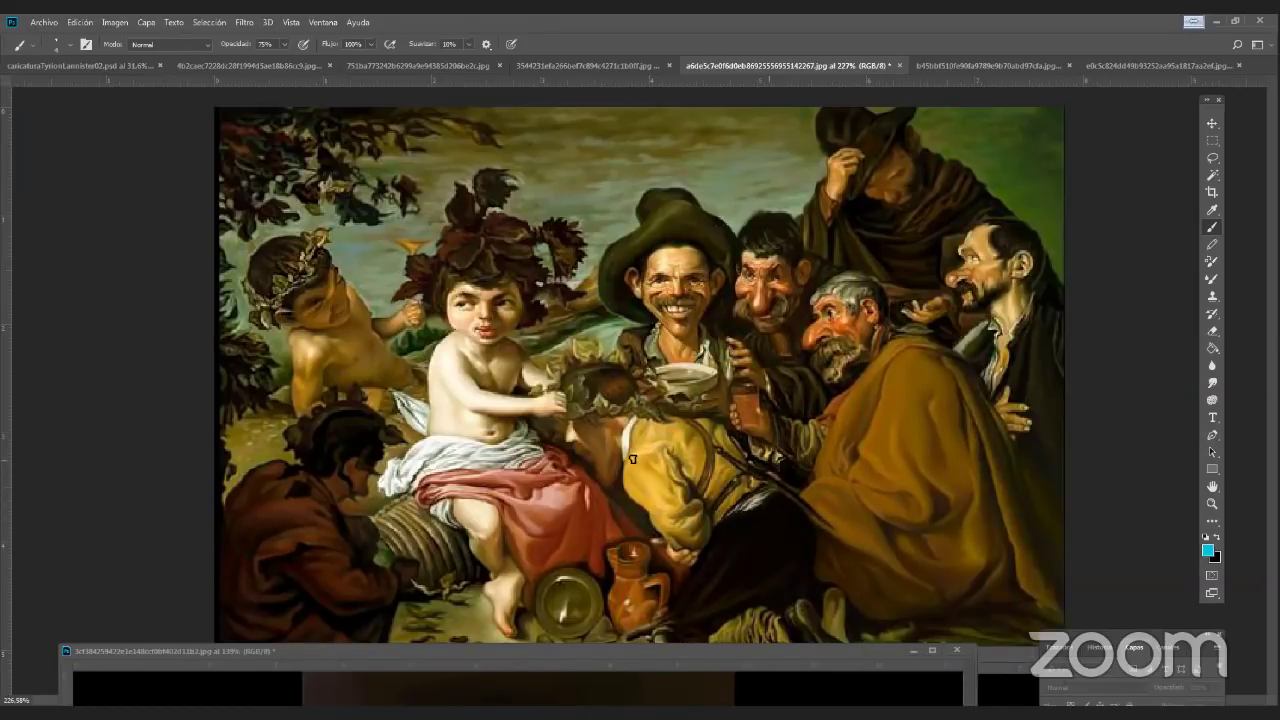
{"action": "mouse_move", "coordinate": [627, 454]}
{"action": "left_mouse_down"}
{"action": "mouse_move", "coordinate": [621, 479]}
{"action": "mouse_move", "coordinate": [647, 514]}
{"action": "left_mouse_up"}
{"action": "key", "text": "ctrl+z"}
Mark the painting's composition with cyan diagonals descending toward both sides and two broad arcs across the figures
{"action": "left_click", "coordinate": [610, 355]}
{"action": "left_click", "coordinate": [1020, 628], "text": "shift"}
{"action": "left_click_drag", "start_coordinate": [602, 352], "coordinate": [322, 535]}
{"action": "mouse_move", "coordinate": [665, 195]}
{"action": "left_mouse_down"}
{"action": "mouse_move", "coordinate": [796, 260]}
{"action": "mouse_move", "coordinate": [1065, 500]}
{"action": "left_mouse_up"}
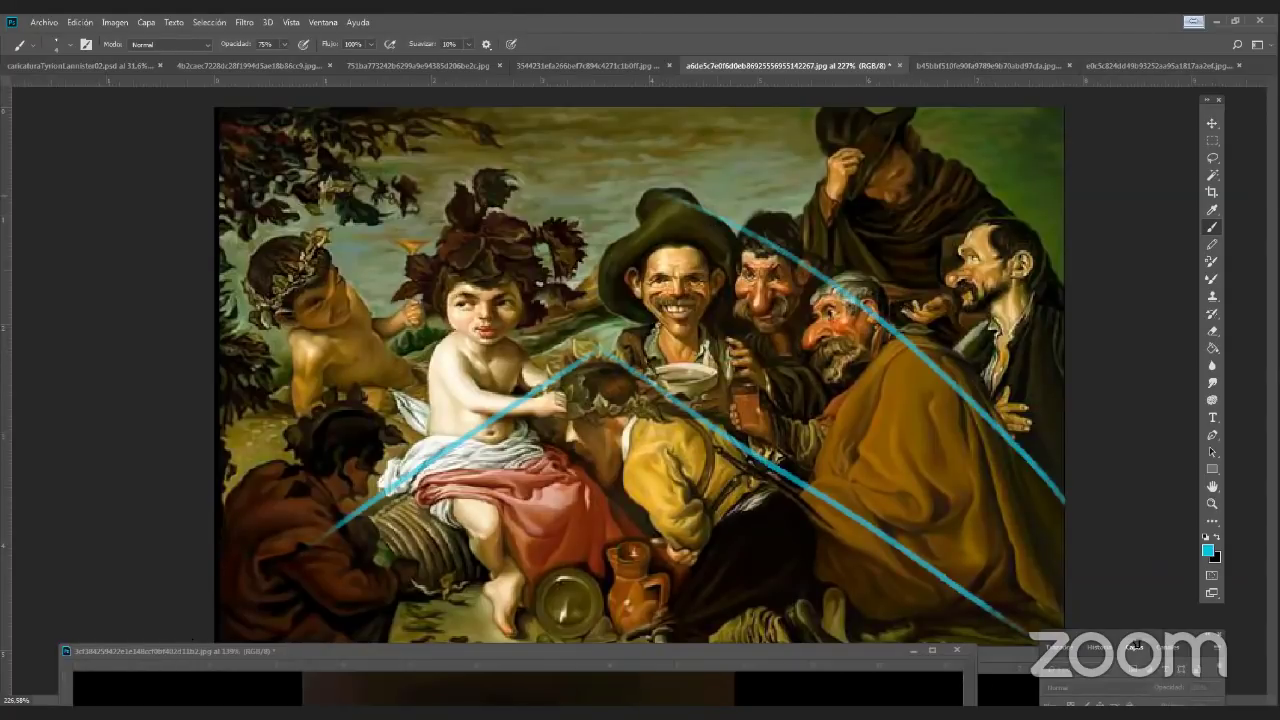
{"action": "left_click_drag", "start_coordinate": [520, 225], "coordinate": [222, 500]}
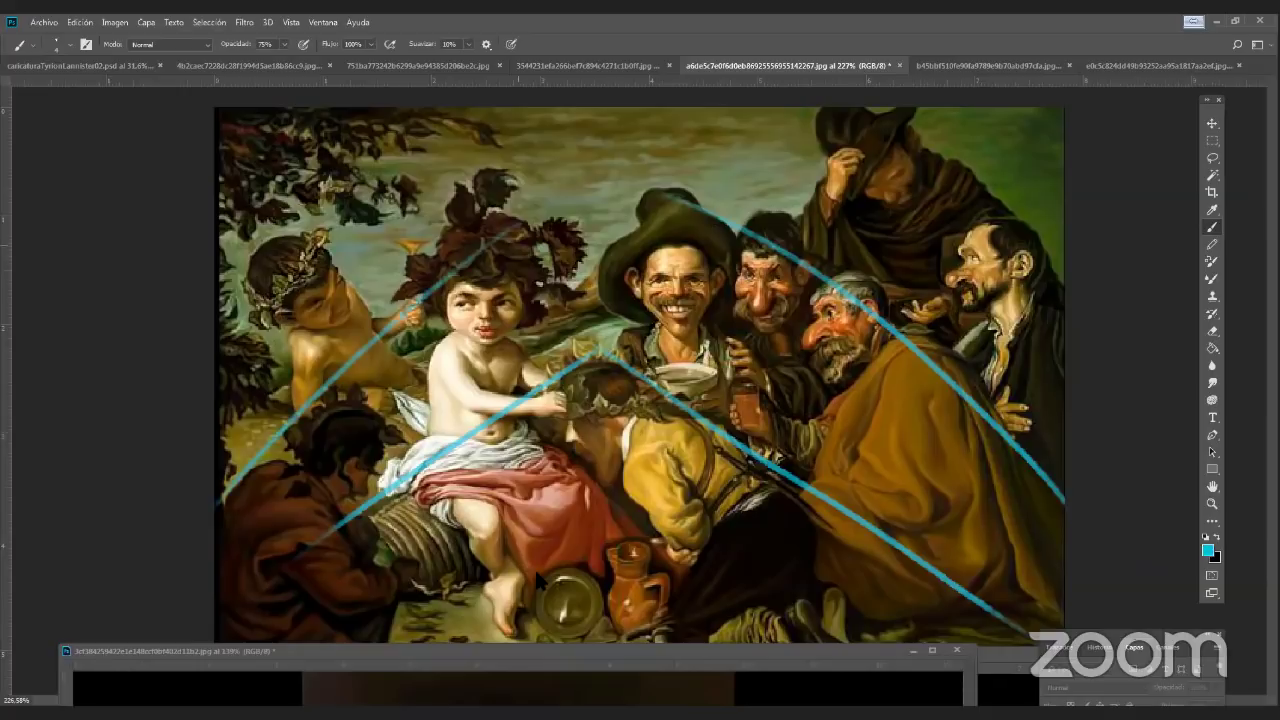
{"action": "left_click_drag", "start_coordinate": [860, 110], "coordinate": [1064, 280]}
{"action": "left_click_drag", "start_coordinate": [218, 288], "coordinate": [340, 166]}
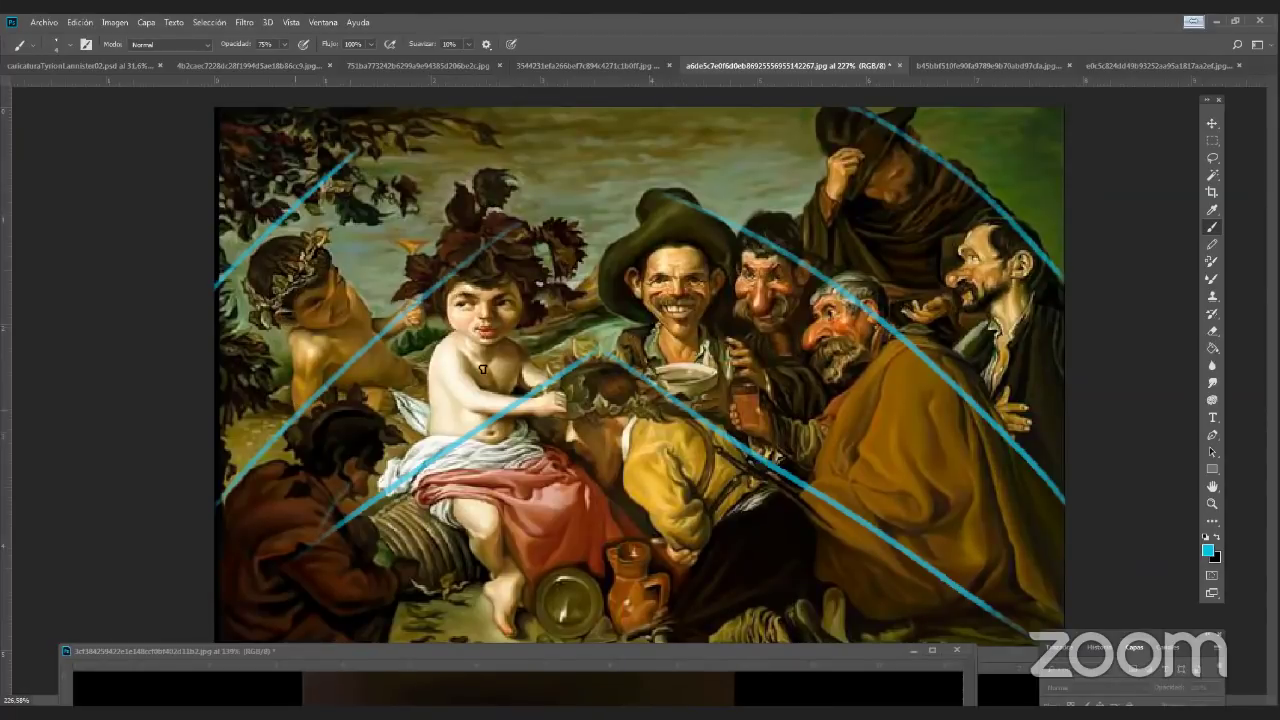
{"action": "left_click_drag", "start_coordinate": [330, 512], "coordinate": [930, 430]}
{"action": "mouse_move", "coordinate": [290, 408]}
{"action": "left_mouse_down"}
{"action": "mouse_move", "coordinate": [712, 222]}
{"action": "mouse_move", "coordinate": [940, 318]}
{"action": "left_mouse_up"}
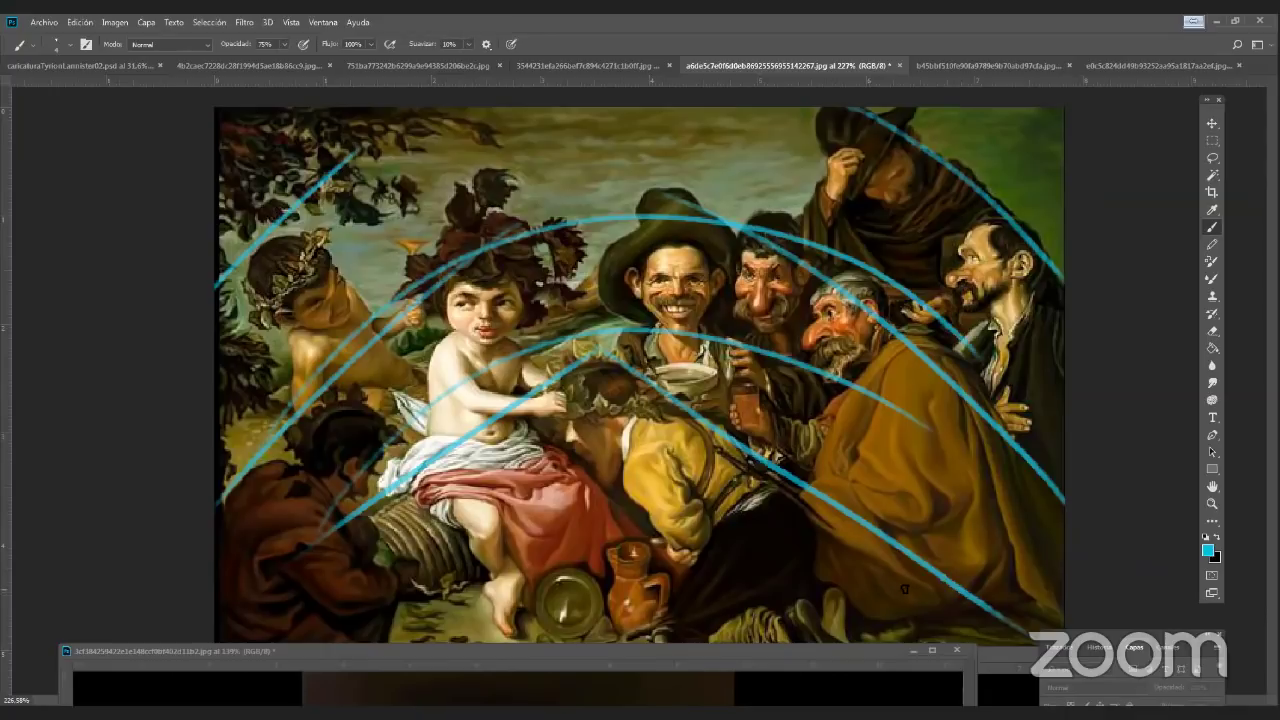
Undo all the composition lines and arcs drawn over the painting
{"action": "key", "text": "ctrl+z"}
{"action": "key", "text": "ctrl+z"}
{"action": "key", "text": "ctrl+z"}
{"action": "key", "text": "ctrl+z"}
{"action": "key", "text": "ctrl+z"}
{"action": "key", "text": "ctrl+z"}
{"action": "key", "text": "ctrl+z"}
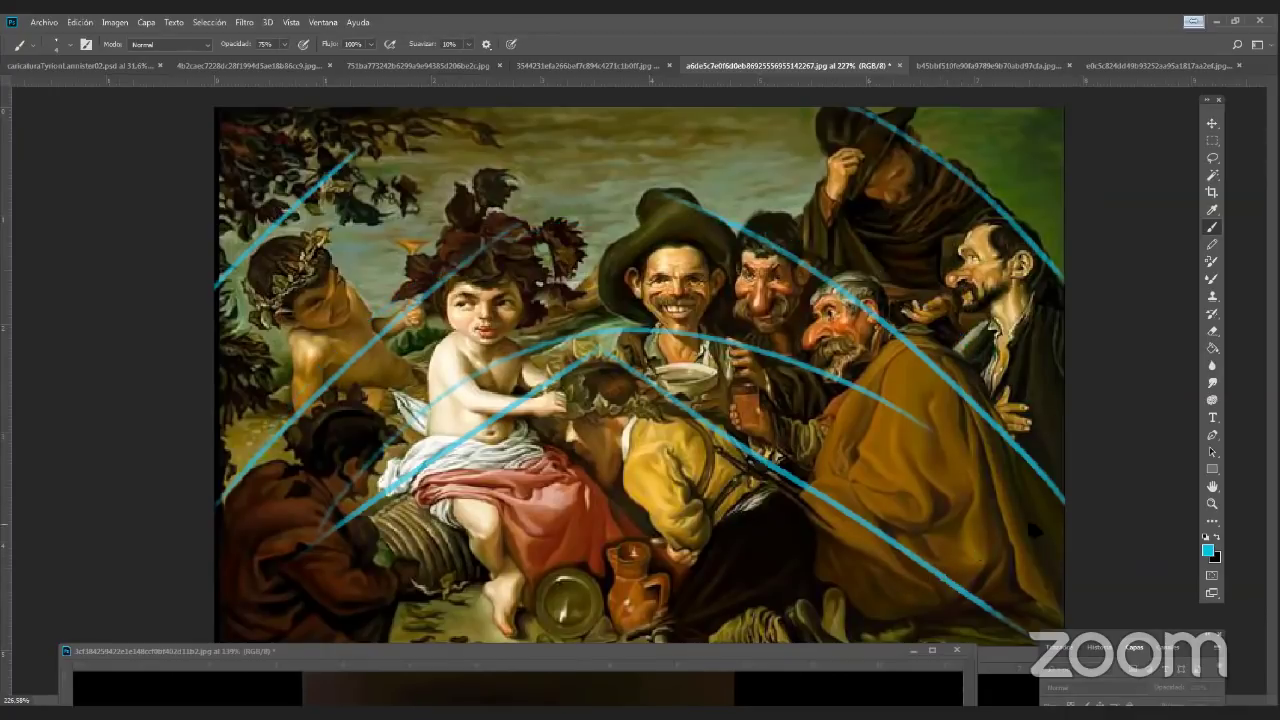
{"action": "key", "text": "ctrl+z"}
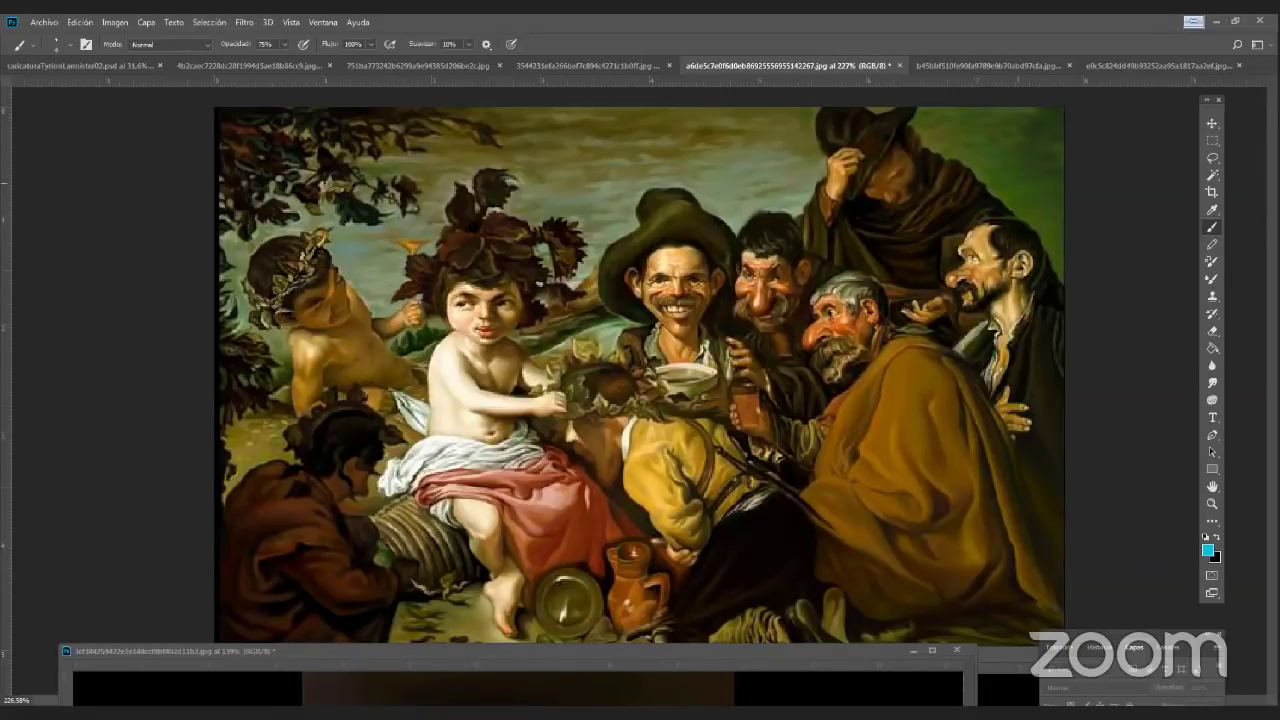
Sketch a larger standing figure over the seated youth, outlining the head, shoulders, torso, arms and legs
{"action": "mouse_move", "coordinate": [463, 238]}
{"action": "left_mouse_down"}
{"action": "mouse_move", "coordinate": [459, 277]}
{"action": "mouse_move", "coordinate": [538, 285]}
{"action": "left_mouse_up"}
{"action": "mouse_move", "coordinate": [456, 270]}
{"action": "left_mouse_down"}
{"action": "mouse_move", "coordinate": [423, 295]}
{"action": "mouse_move", "coordinate": [410, 372]}
{"action": "left_mouse_up"}
{"action": "left_click_drag", "start_coordinate": [536, 288], "coordinate": [520, 392]}
{"action": "left_click_drag", "start_coordinate": [424, 334], "coordinate": [404, 516]}
{"action": "mouse_move", "coordinate": [404, 412]}
{"action": "left_mouse_down"}
{"action": "mouse_move", "coordinate": [408, 516]}
{"action": "mouse_move", "coordinate": [476, 580]}
{"action": "left_mouse_up"}
{"action": "left_click_drag", "start_coordinate": [486, 490], "coordinate": [510, 560]}
{"action": "mouse_move", "coordinate": [520, 388]}
{"action": "left_mouse_down"}
{"action": "mouse_move", "coordinate": [600, 574]}
{"action": "mouse_move", "coordinate": [590, 612]}
{"action": "left_mouse_up"}
{"action": "left_click_drag", "start_coordinate": [462, 558], "coordinate": [454, 630]}
{"action": "mouse_move", "coordinate": [411, 328]}
{"action": "left_mouse_down"}
{"action": "mouse_move", "coordinate": [425, 424]}
{"action": "mouse_move", "coordinate": [498, 474]}
{"action": "left_mouse_up"}
{"action": "mouse_move", "coordinate": [446, 370]}
{"action": "left_mouse_down"}
{"action": "mouse_move", "coordinate": [536, 462]}
{"action": "mouse_move", "coordinate": [566, 462]}
{"action": "left_mouse_up"}
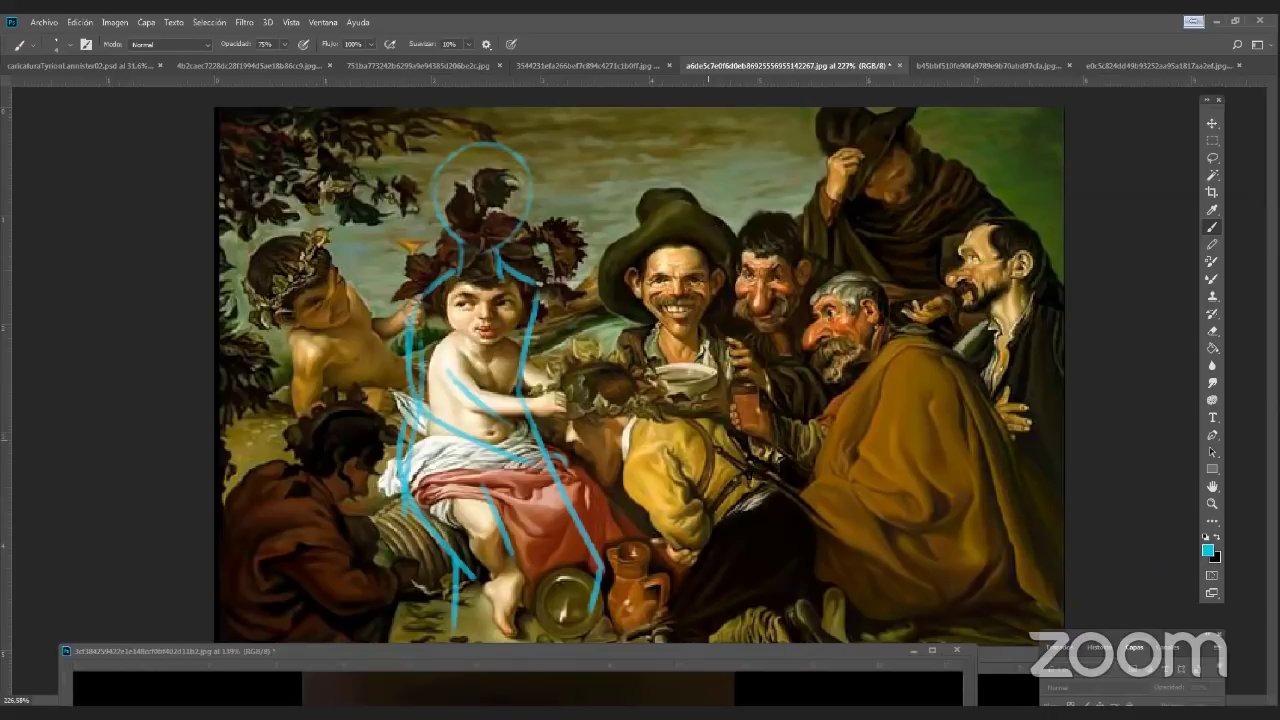
Undo the cyan figure sketch drawn over the seated youth
{"action": "key", "text": "ctrl+z"}
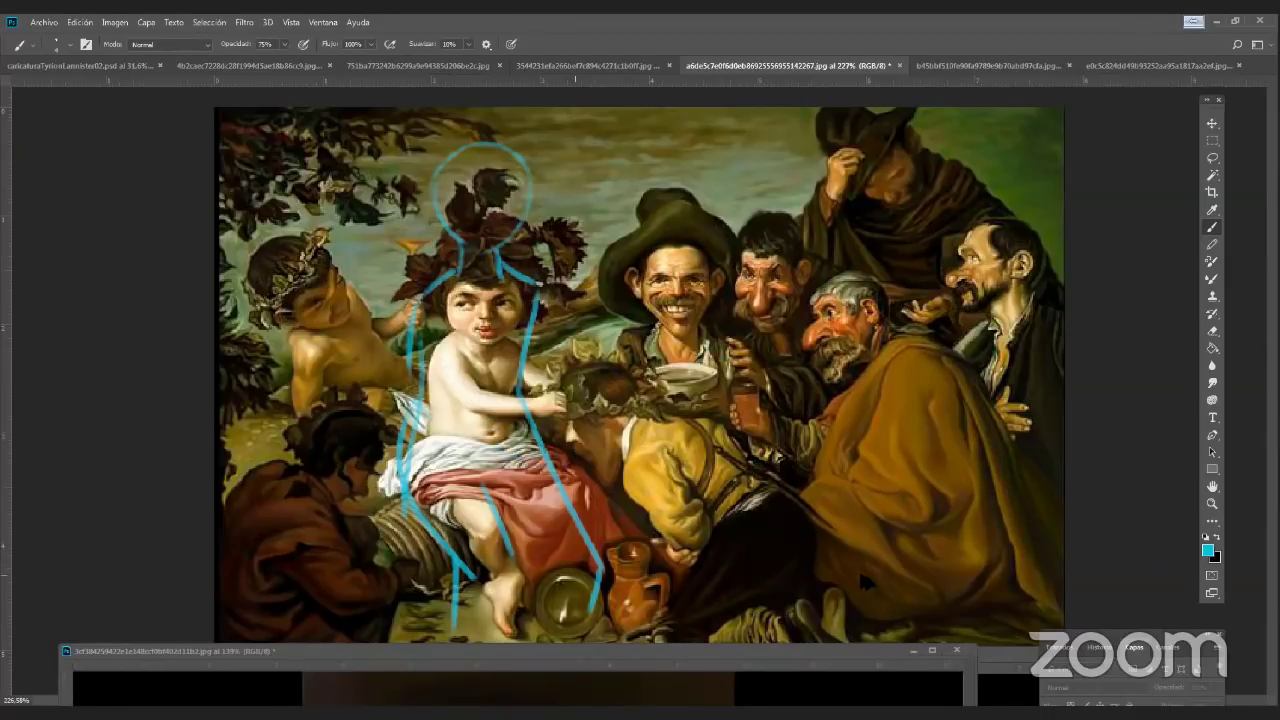
{"action": "key", "text": "ctrl+z"}
{"action": "key", "text": "ctrl+z"}
{"action": "key", "text": "ctrl+z"}
{"action": "key", "text": "ctrl+z"}
{"action": "key", "text": "ctrl+z"}
{"action": "key", "text": "ctrl+z"}
{"action": "key", "text": "ctrl+z"}
{"action": "key", "text": "ctrl+z"}
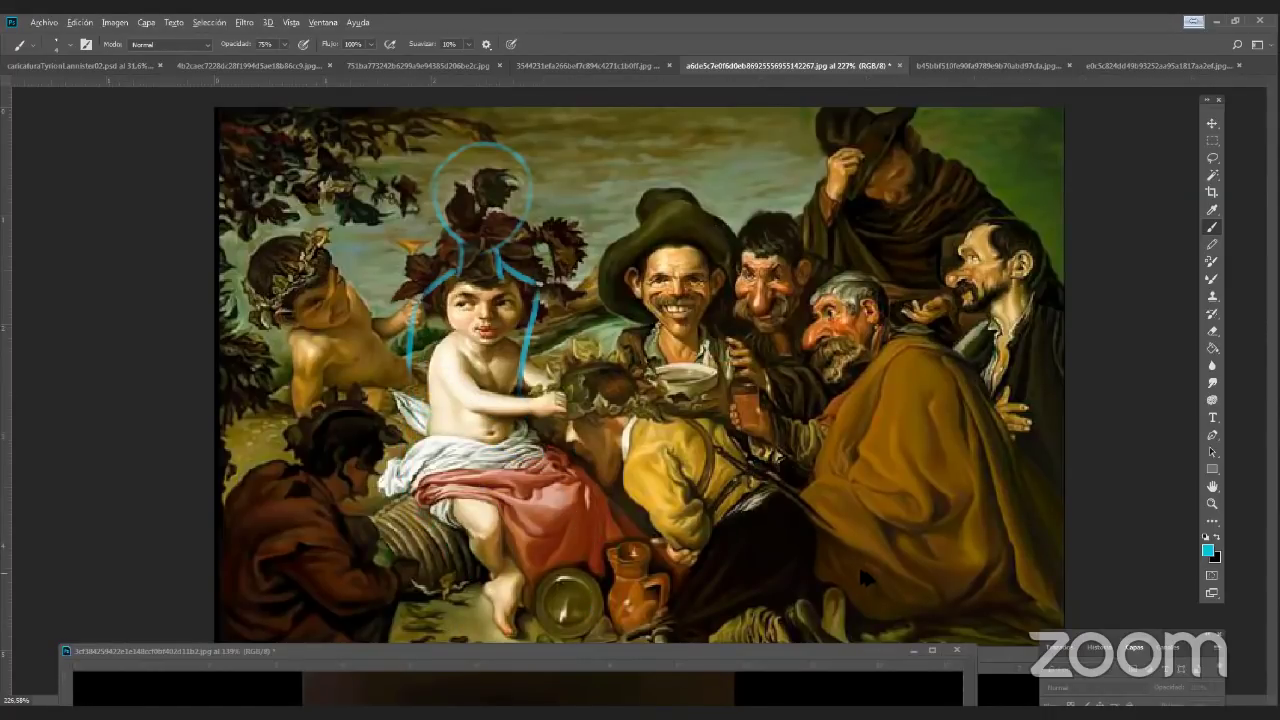
{"action": "key", "text": "ctrl+z"}
{"action": "key", "text": "ctrl+z"}
{"action": "key", "text": "ctrl+z"}
{"action": "key", "text": "ctrl+z"}
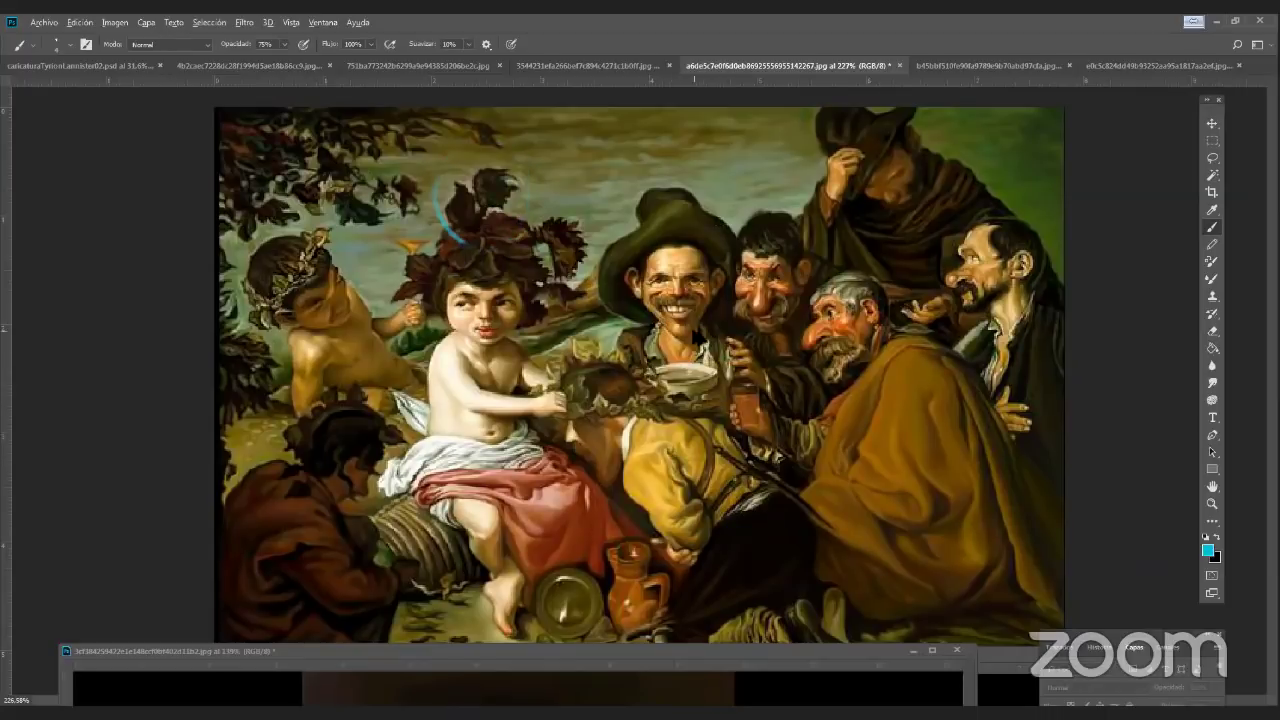
Draw two long cyan diagonals that cross near the middle of the painting
{"action": "left_click_drag", "start_coordinate": [472, 267], "coordinate": [1010, 610]}
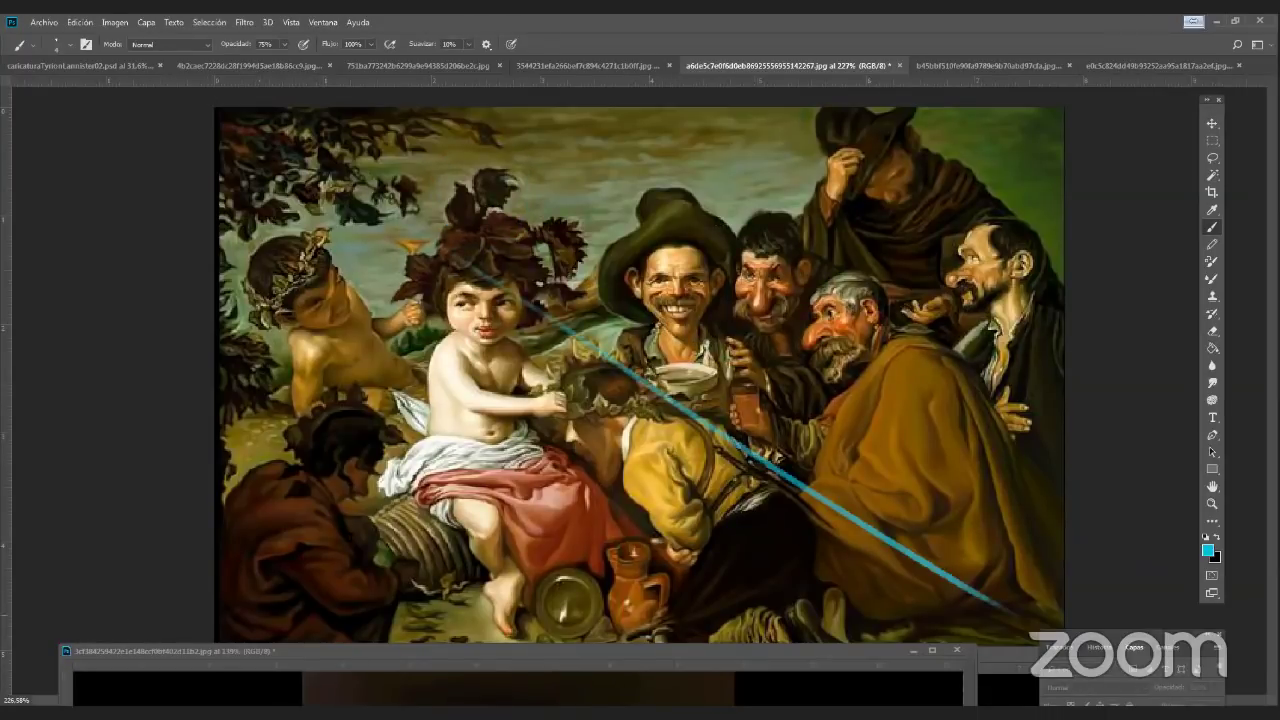
{"action": "left_click_drag", "start_coordinate": [245, 605], "coordinate": [1098, 90]}
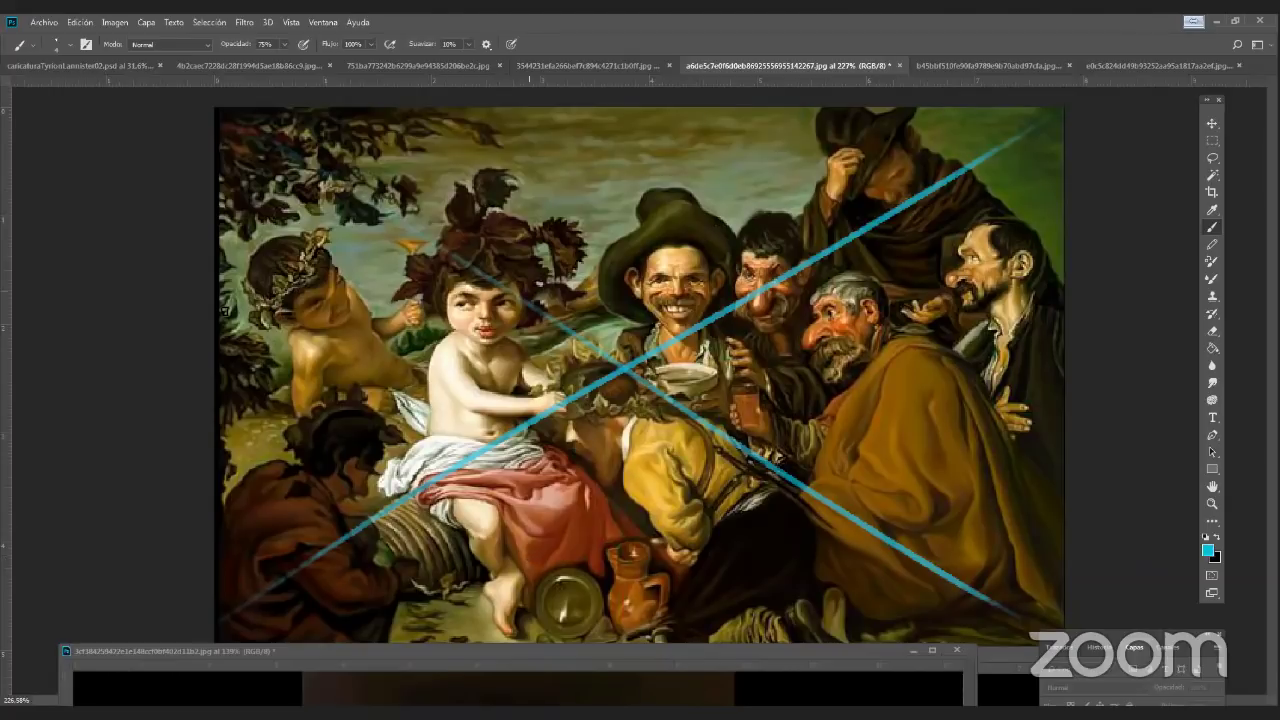
Return to the caricaturaTyrionLannister02.psd document, zoom in slightly on the face and ready the Brush tool
{"action": "left_click", "coordinate": [112, 66]}
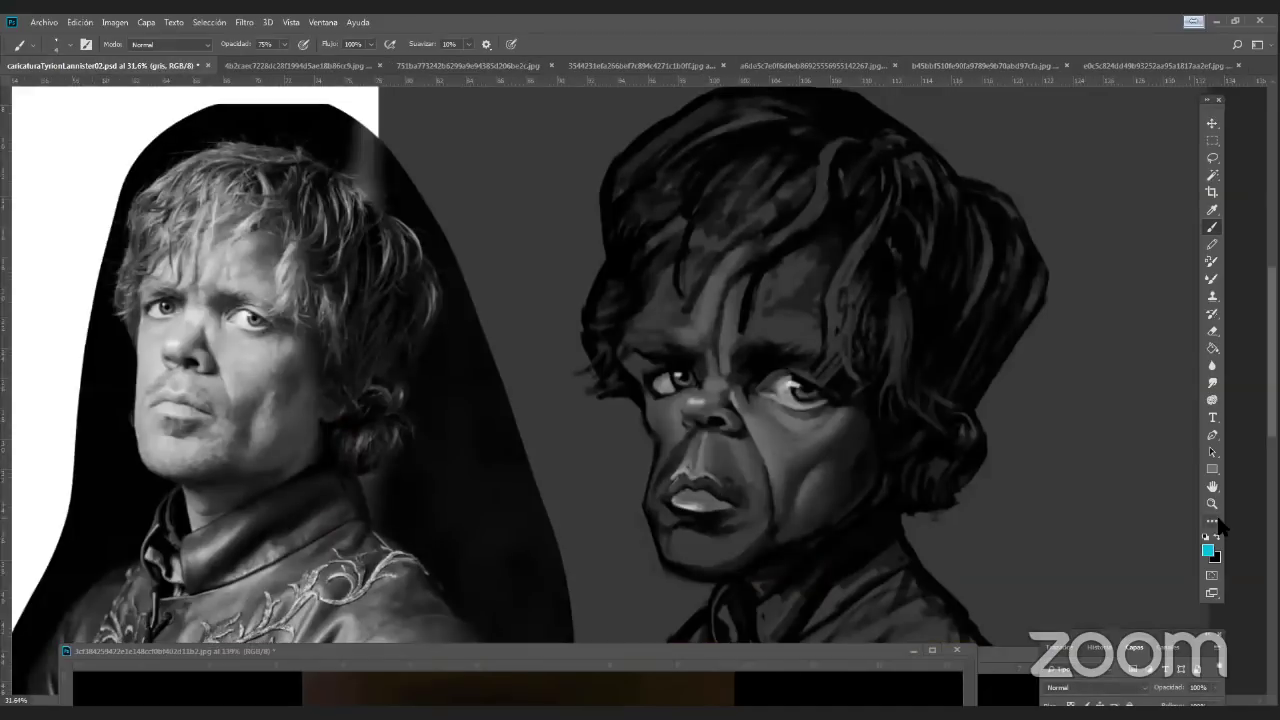
{"action": "left_click", "coordinate": [1212, 504]}
{"action": "left_click_drag", "start_coordinate": [862, 583], "coordinate": [884, 481]}
{"action": "scroll", "coordinate": [905, 445], "scroll_direction": "up", "scroll_amount": 1}
{"action": "key", "text": "b"}
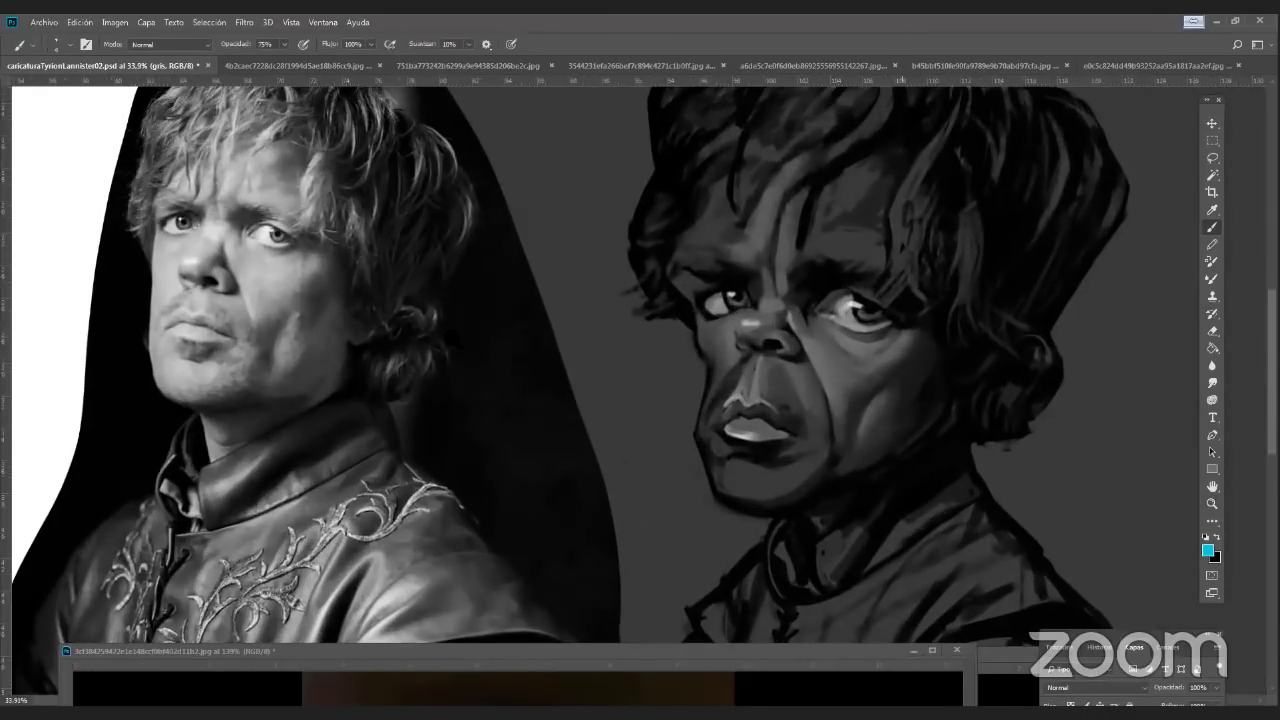
Sample white from the canvas and paint a bright highlight along the lower rim of the caricature's eye on the narrow side of the face
{"action": "right_click", "coordinate": [810, 249]}
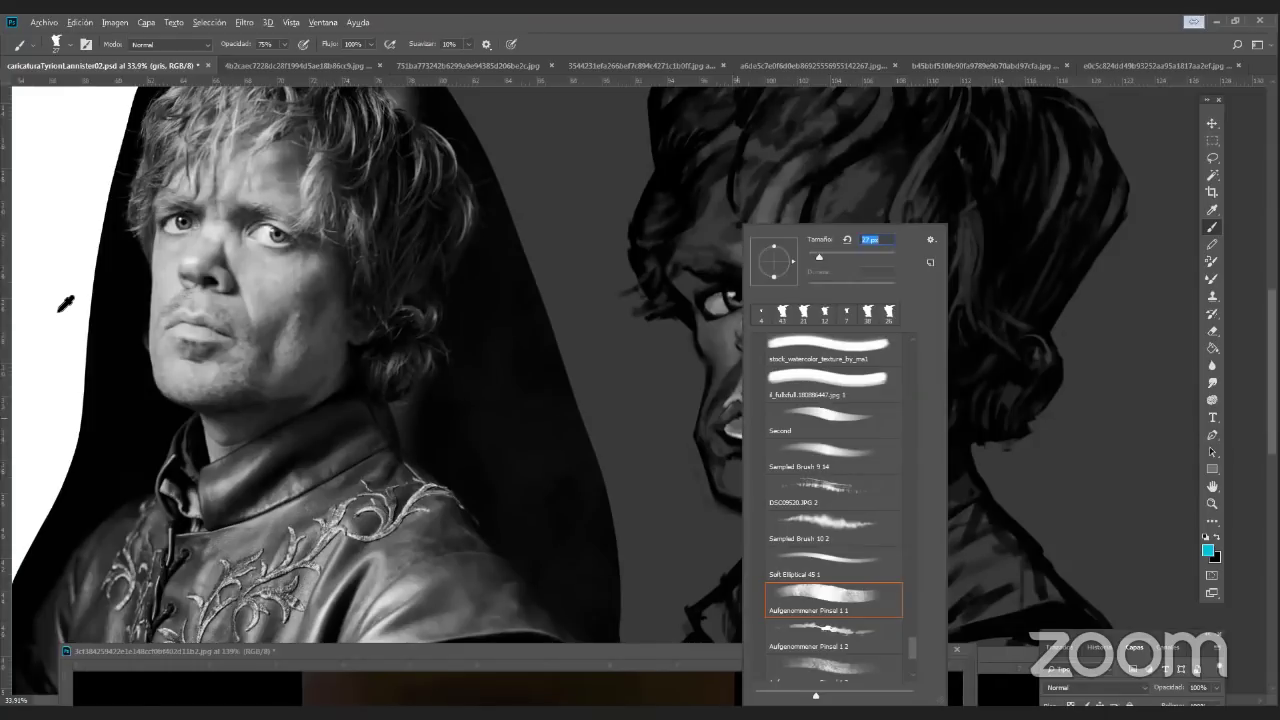
{"action": "left_click", "coordinate": [58, 312], "text": "alt"}
{"action": "mouse_move", "coordinate": [716, 321]}
{"action": "left_mouse_down"}
{"action": "mouse_move", "coordinate": [705, 311]}
{"action": "mouse_move", "coordinate": [711, 321]}
{"action": "left_mouse_up"}
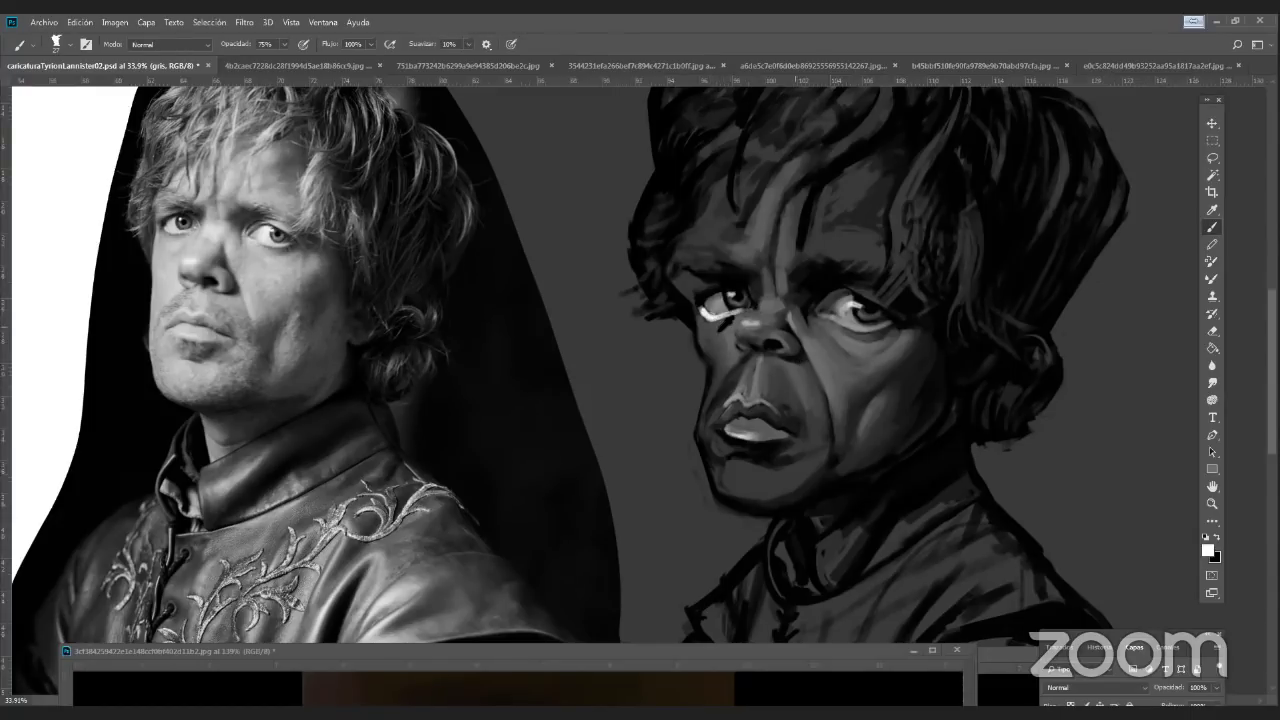
{"action": "left_click", "coordinate": [746, 314], "text": "alt"}
{"action": "left_click_drag", "start_coordinate": [742, 314], "coordinate": [757, 309]}
Tone down the highlight and refine the white of that eye with grays sampled around it
{"action": "left_click", "coordinate": [723, 326], "text": "alt"}
{"action": "left_click", "coordinate": [715, 303], "text": "alt"}
{"action": "left_click", "coordinate": [731, 313], "text": "alt"}
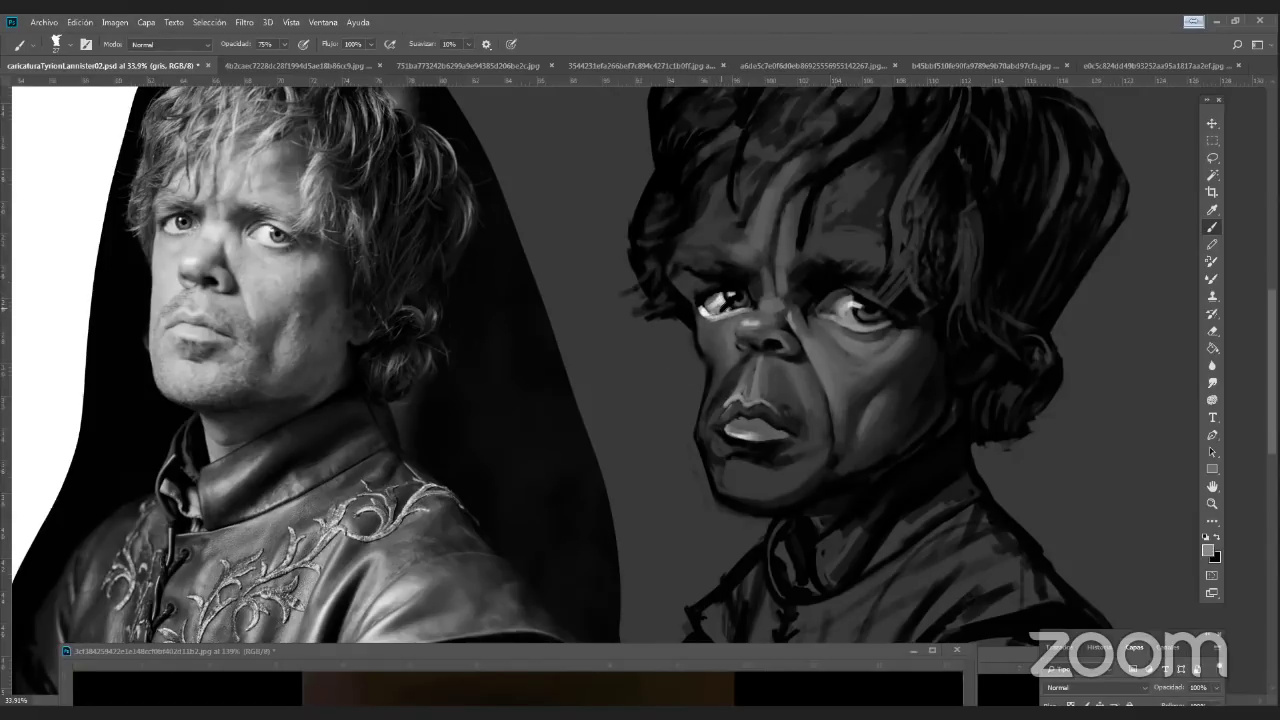
{"action": "left_click", "coordinate": [718, 302], "text": "alt"}
{"action": "left_click", "coordinate": [718, 302], "text": "alt"}
{"action": "left_click", "coordinate": [719, 300], "text": "alt"}
Brighten the caricature's lower lip with light gray and sample neighbouring tones to model the area around it
{"action": "left_click_drag", "start_coordinate": [738, 432], "coordinate": [766, 427]}
{"action": "left_click", "coordinate": [736, 424], "text": "alt"}
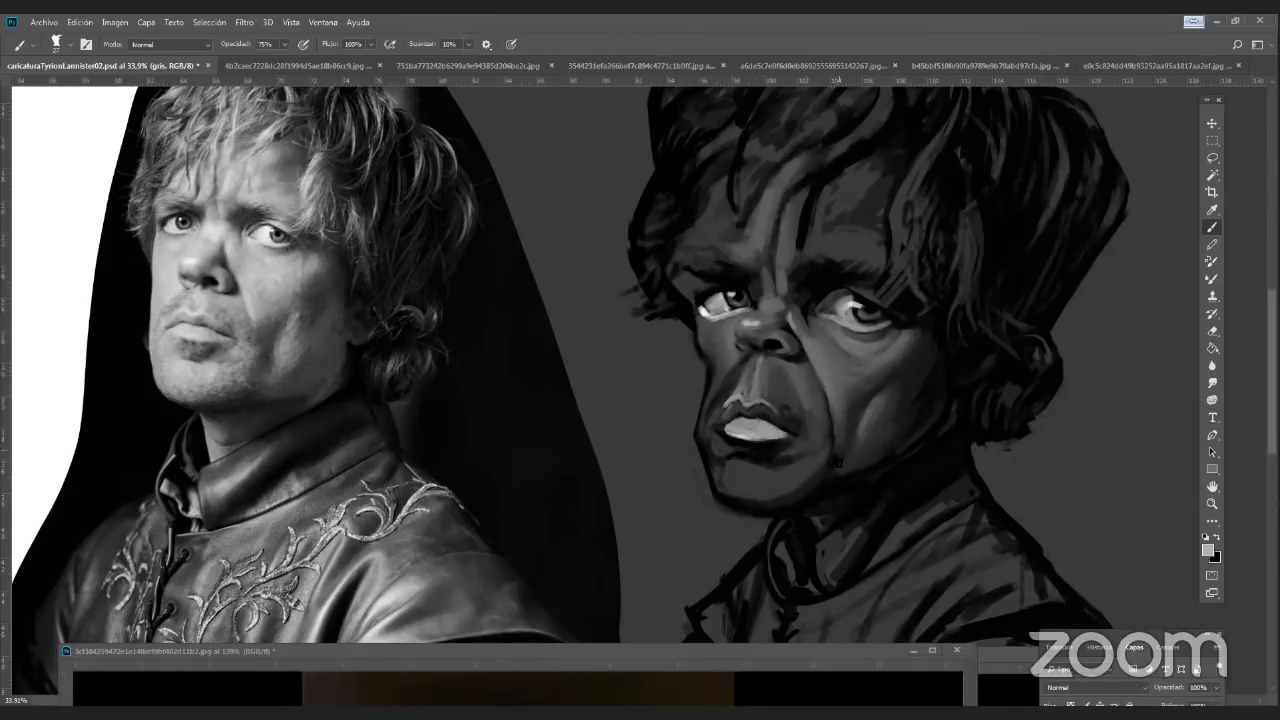
{"action": "left_click", "coordinate": [752, 390], "text": "alt"}
{"action": "left_click", "coordinate": [742, 430], "text": "alt"}
{"action": "left_click", "coordinate": [738, 406], "text": "alt"}
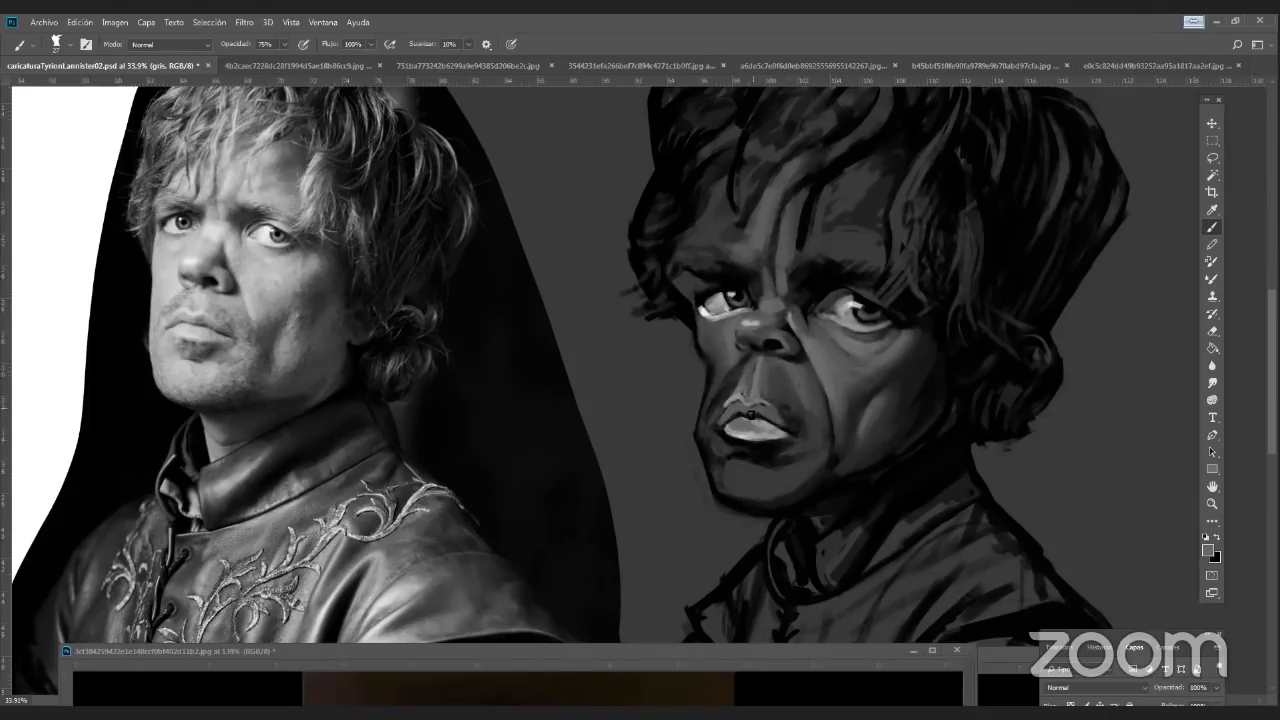
Model the upper lip and the skin beside the mouth corner with sampled mid grays
{"action": "left_click", "coordinate": [735, 410], "text": "alt"}
{"action": "left_click_drag", "start_coordinate": [734, 411], "coordinate": [721, 426]}
{"action": "left_click", "coordinate": [742, 396], "text": "alt"}
{"action": "left_click", "coordinate": [764, 409], "text": "alt"}
{"action": "left_click", "coordinate": [747, 420], "text": "alt"}
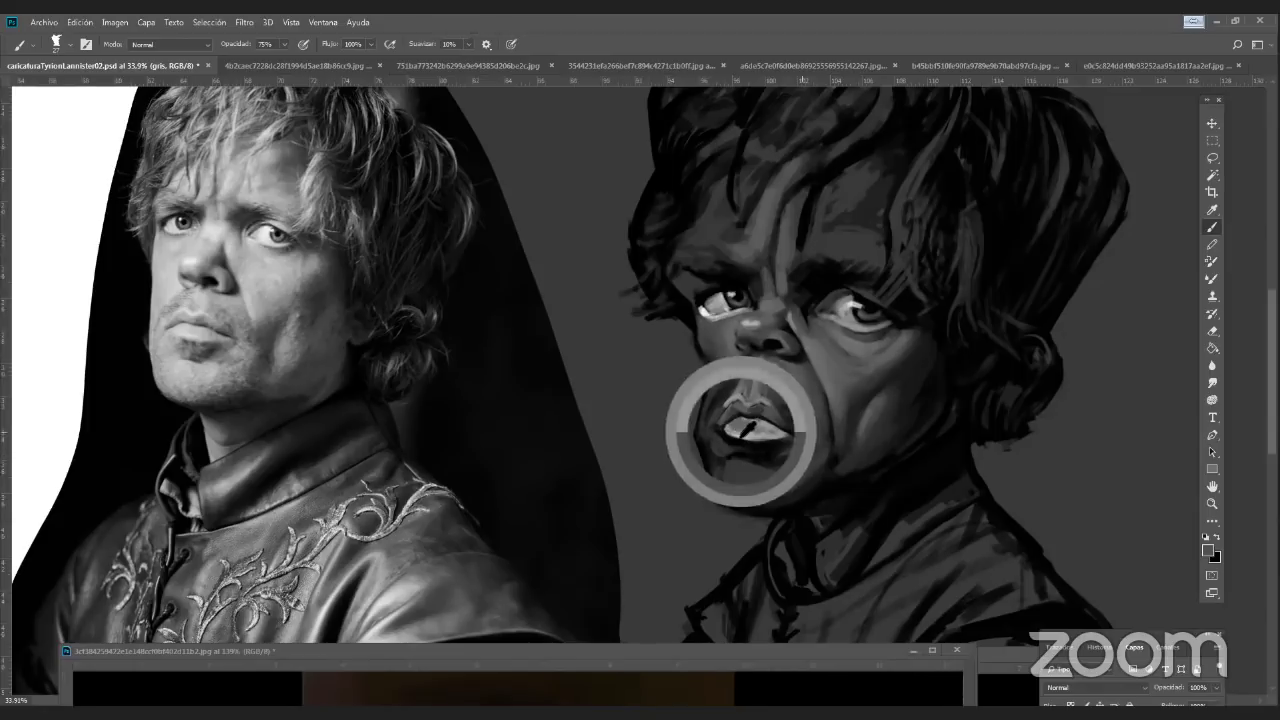
Undo the first chin stroke and rework the light and shadow below the lower lip with sampled grays
{"action": "mouse_move", "coordinate": [721, 462]}
{"action": "left_mouse_down"}
{"action": "mouse_move", "coordinate": [721, 430]}
{"action": "mouse_move", "coordinate": [745, 458]}
{"action": "left_mouse_up"}
{"action": "key", "text": "ctrl+z"}
{"action": "left_click", "coordinate": [732, 445], "text": "alt"}
{"action": "left_click", "coordinate": [738, 452], "text": "alt"}
{"action": "left_click", "coordinate": [760, 441], "text": "alt"}
{"action": "left_click", "coordinate": [737, 449], "text": "alt"}
{"action": "left_click", "coordinate": [763, 441], "text": "alt"}
{"action": "left_click", "coordinate": [748, 450], "text": "alt"}
{"action": "left_click", "coordinate": [733, 450], "text": "alt"}
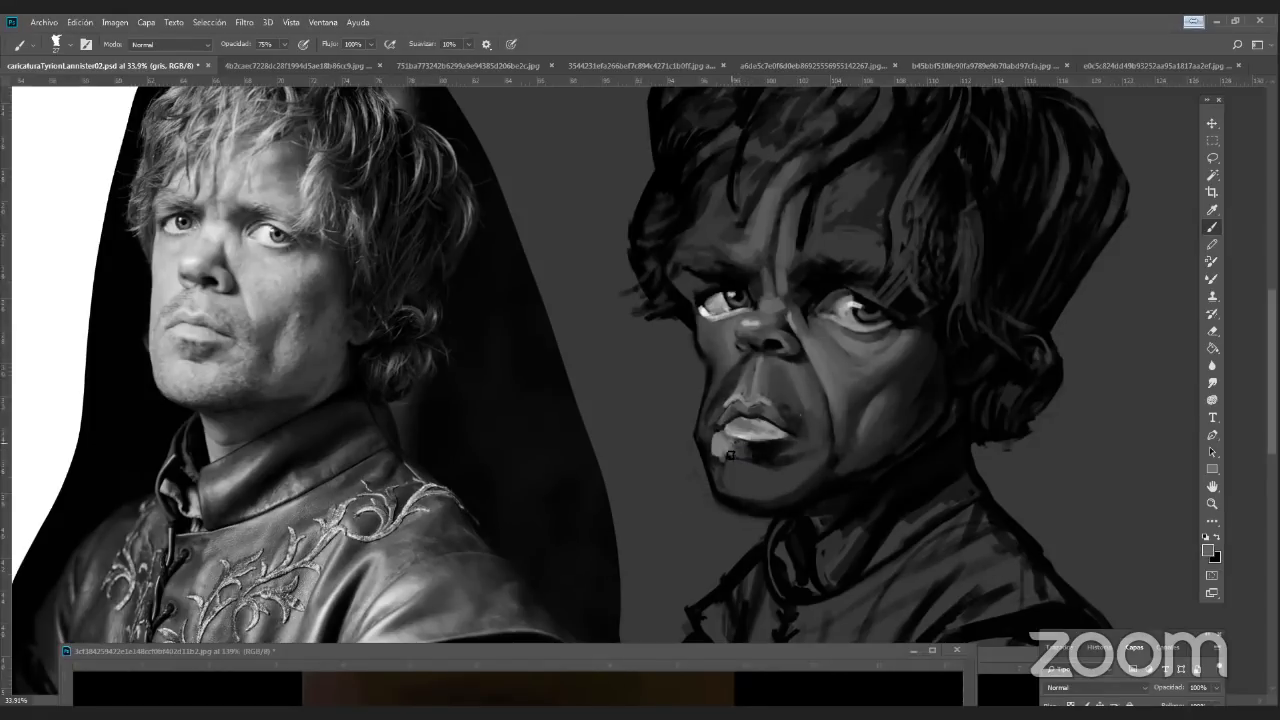
Blend the chin shading under the lip and extend lighter tones to the nearby jaw edge
{"action": "left_click", "coordinate": [749, 449], "text": "alt"}
{"action": "left_click", "coordinate": [747, 450], "text": "alt"}
{"action": "left_click", "coordinate": [748, 449], "text": "alt"}
{"action": "left_click", "coordinate": [733, 446], "text": "alt"}
{"action": "left_click", "coordinate": [730, 442], "text": "alt"}
{"action": "mouse_move", "coordinate": [727, 458]}
{"action": "left_mouse_down"}
{"action": "mouse_move", "coordinate": [707, 438]}
{"action": "mouse_move", "coordinate": [708, 458]}
{"action": "mouse_move", "coordinate": [729, 450]}
{"action": "mouse_move", "coordinate": [721, 461]}
{"action": "mouse_move", "coordinate": [700, 435]}
{"action": "left_mouse_up"}
{"action": "left_click", "coordinate": [708, 452], "text": "alt"}
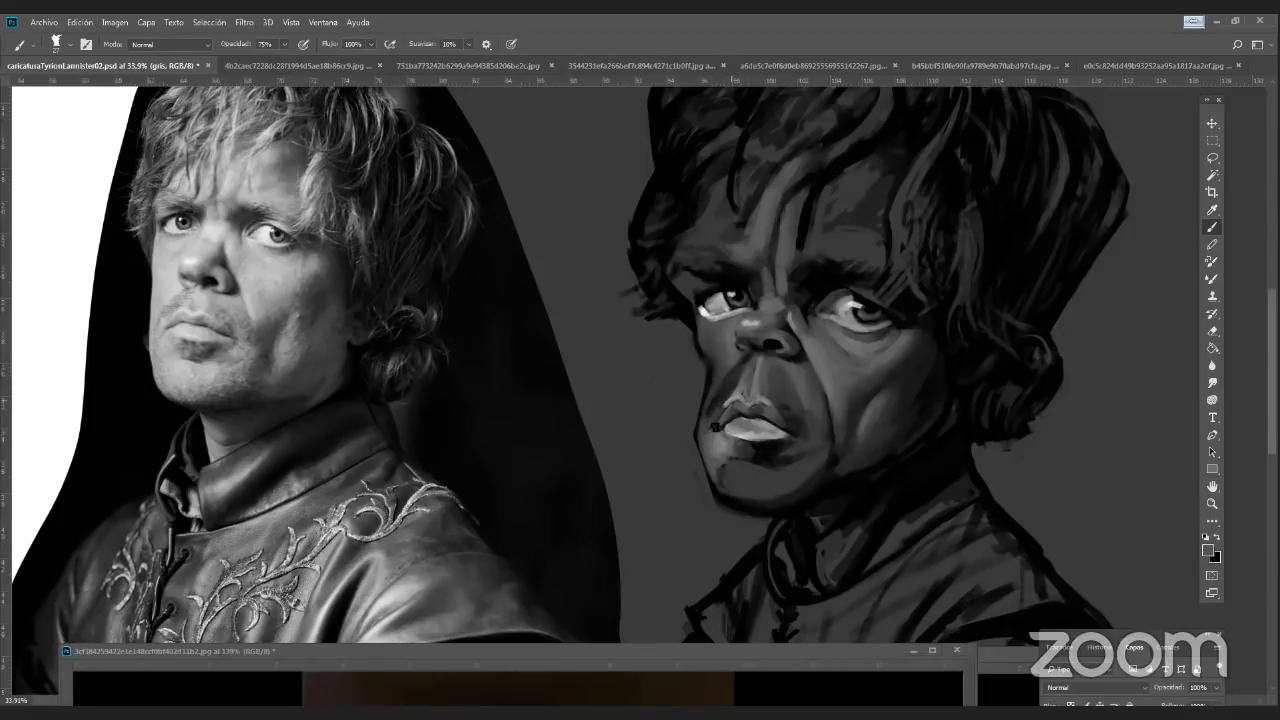
Lighten the skin between the upper lip and the face's narrow outer edge with sampled grays
{"action": "left_click", "coordinate": [763, 436], "text": "alt"}
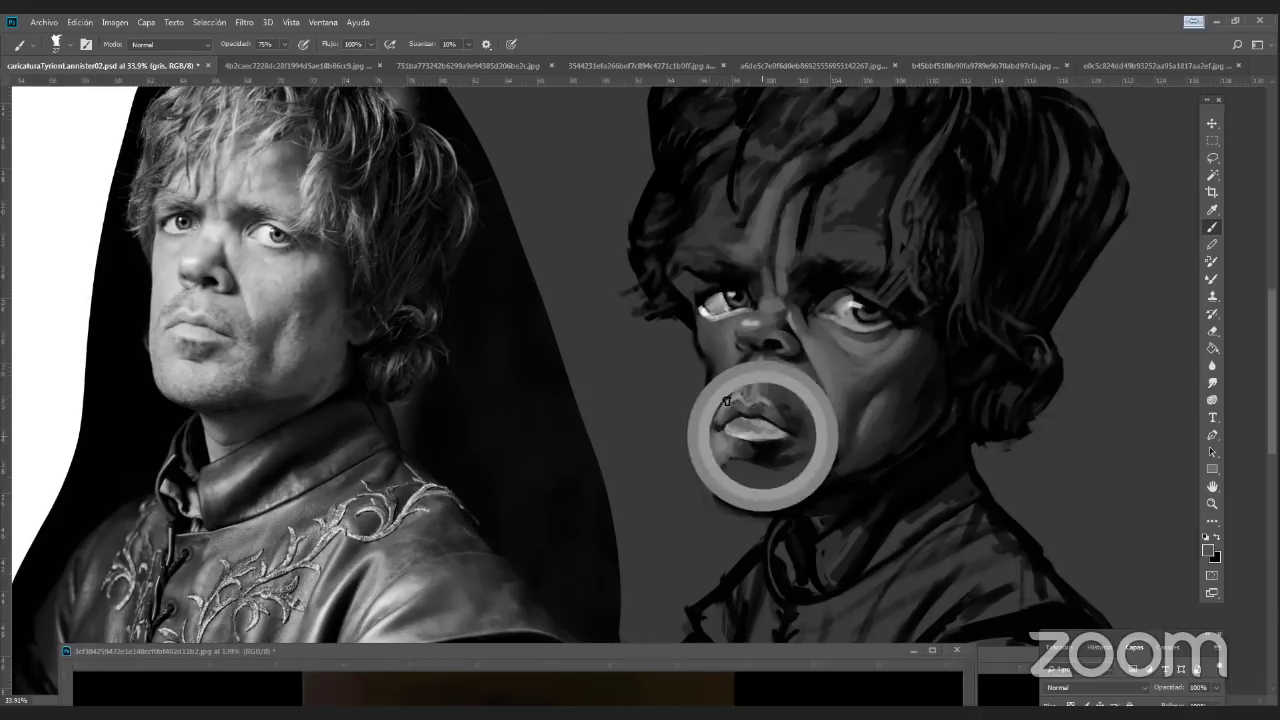
{"action": "left_click_drag", "start_coordinate": [727, 403], "coordinate": [712, 422]}
{"action": "left_click", "coordinate": [706, 441], "text": "alt"}
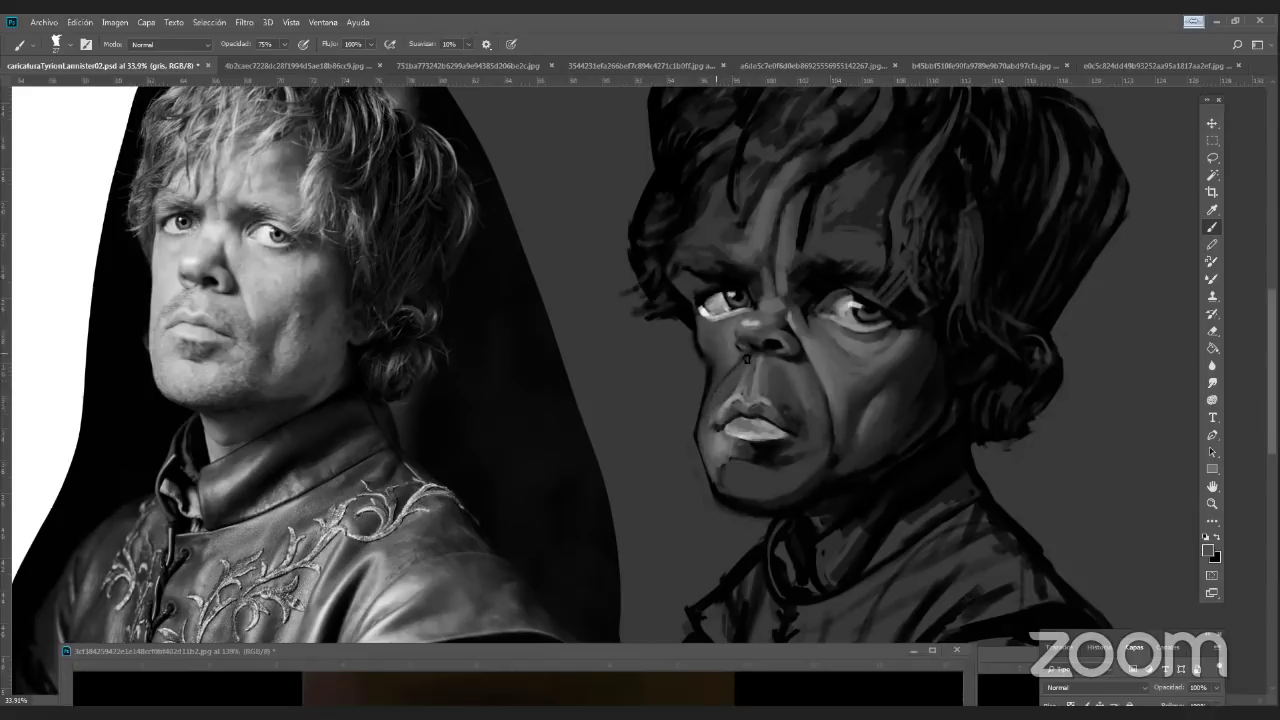
{"action": "left_click", "coordinate": [720, 442], "text": "alt"}
{"action": "left_click", "coordinate": [750, 432], "text": "alt"}
Paint light gray along the narrow side of the face, from beside the nose down to the jaw
{"action": "mouse_move", "coordinate": [737, 358]}
{"action": "left_mouse_down"}
{"action": "mouse_move", "coordinate": [703, 402]}
{"action": "mouse_move", "coordinate": [701, 452]}
{"action": "left_mouse_up"}
{"action": "left_click", "coordinate": [718, 380], "text": "alt"}
{"action": "left_click", "coordinate": [722, 382], "text": "alt"}
{"action": "mouse_move", "coordinate": [714, 367]}
{"action": "left_mouse_down"}
{"action": "mouse_move", "coordinate": [702, 417]}
{"action": "mouse_move", "coordinate": [713, 360]}
{"action": "mouse_move", "coordinate": [698, 437]}
{"action": "mouse_move", "coordinate": [738, 352]}
{"action": "left_mouse_up"}
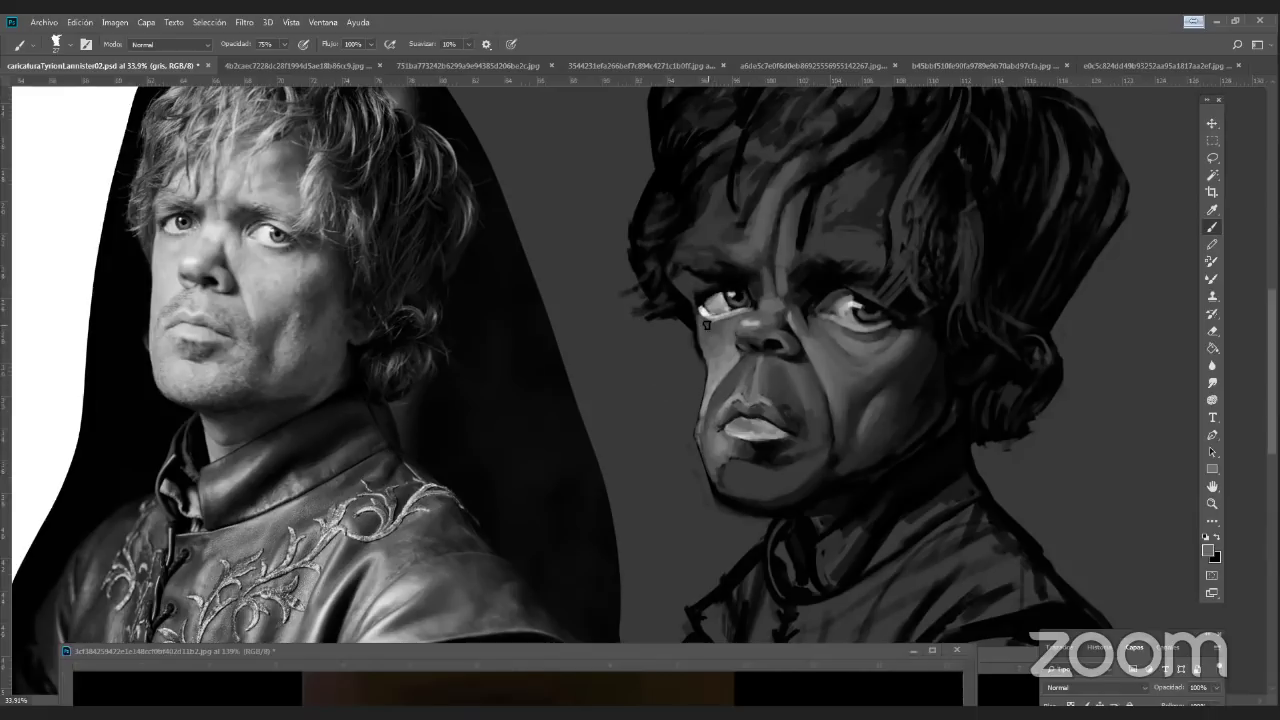
Blend the cheek below the eye on the narrow side and refine its outer contour with sampled tones
{"action": "left_click", "coordinate": [722, 347], "text": "alt"}
{"action": "left_click", "coordinate": [718, 359], "text": "alt"}
{"action": "left_click", "coordinate": [720, 328], "text": "alt"}
{"action": "left_click", "coordinate": [721, 335], "text": "alt"}
{"action": "left_click", "coordinate": [730, 338], "text": "alt"}
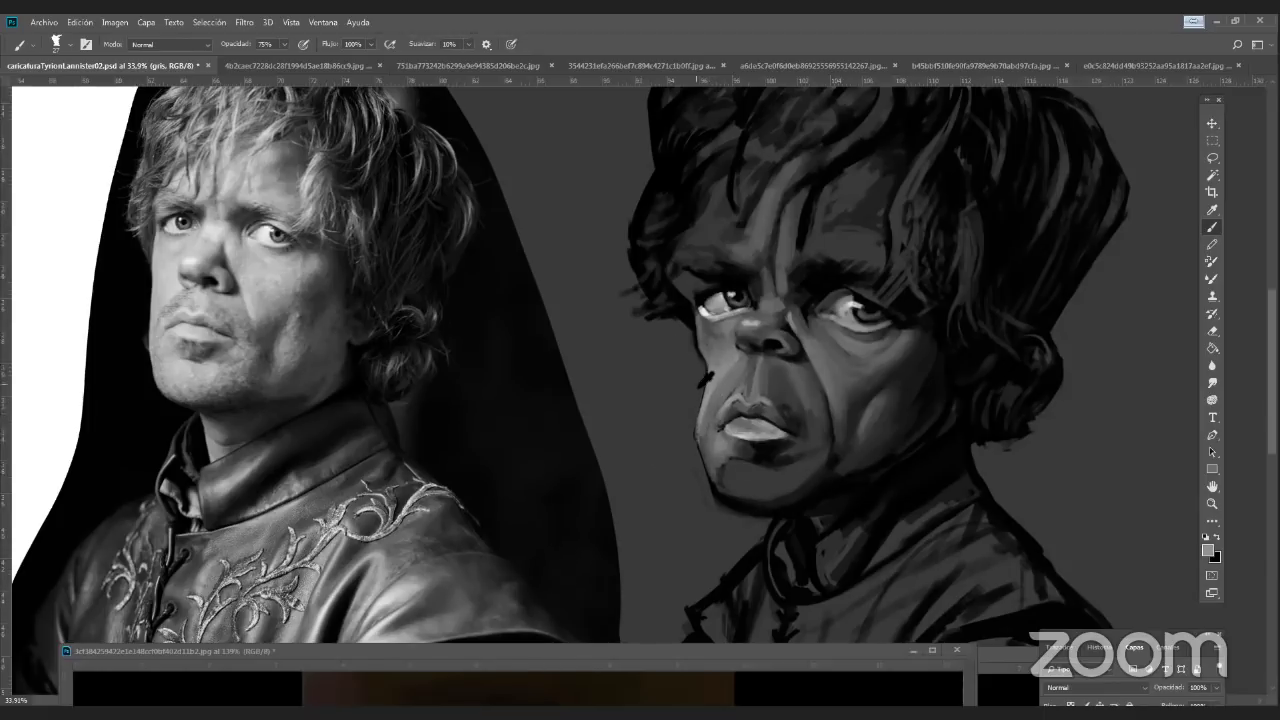
{"action": "left_click", "coordinate": [705, 369], "text": "alt"}
{"action": "left_click", "coordinate": [720, 382], "text": "alt"}
{"action": "left_click", "coordinate": [707, 413], "text": "alt"}
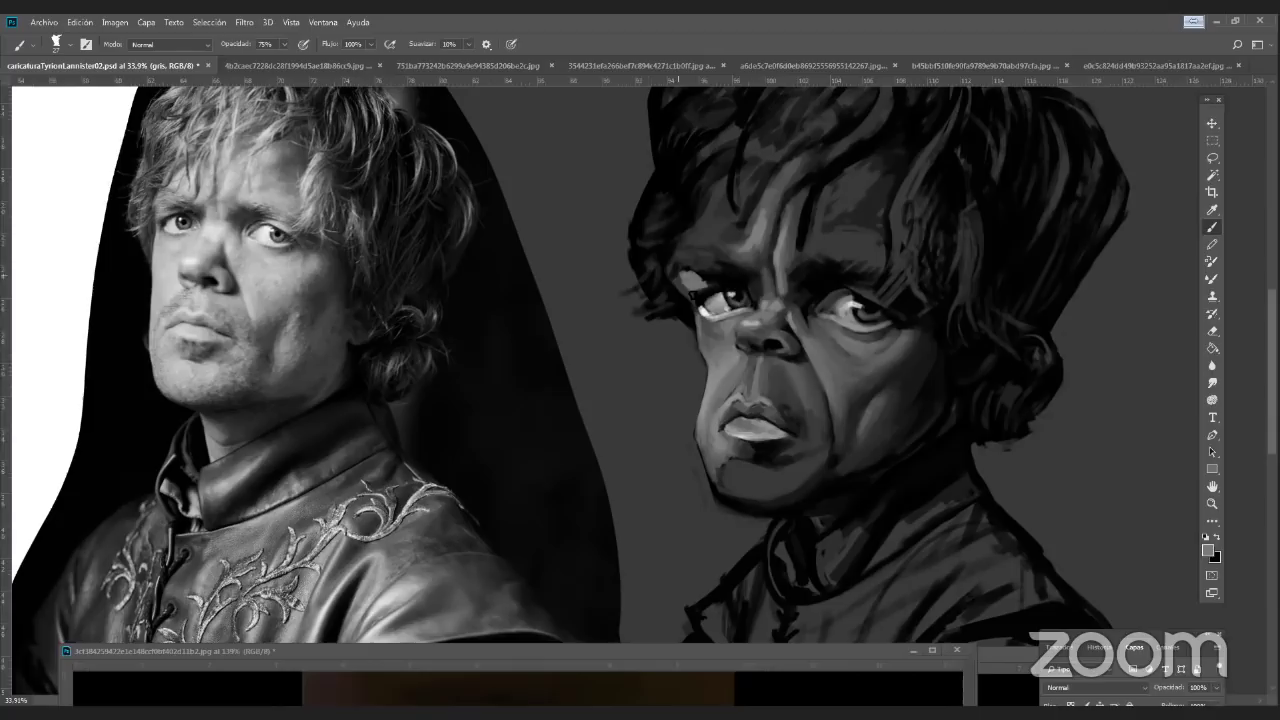
Add light gray beside the outer brow and lighten the area between the nose and upper lip
{"action": "left_click", "coordinate": [687, 291], "text": "alt"}
{"action": "left_click", "coordinate": [702, 283], "text": "alt"}
{"action": "mouse_move", "coordinate": [701, 284]}
{"action": "left_mouse_down"}
{"action": "mouse_move", "coordinate": [712, 277]}
{"action": "mouse_move", "coordinate": [700, 275]}
{"action": "left_mouse_up"}
{"action": "left_click", "coordinate": [742, 388], "text": "alt"}
{"action": "left_click_drag", "start_coordinate": [741, 392], "coordinate": [728, 405]}
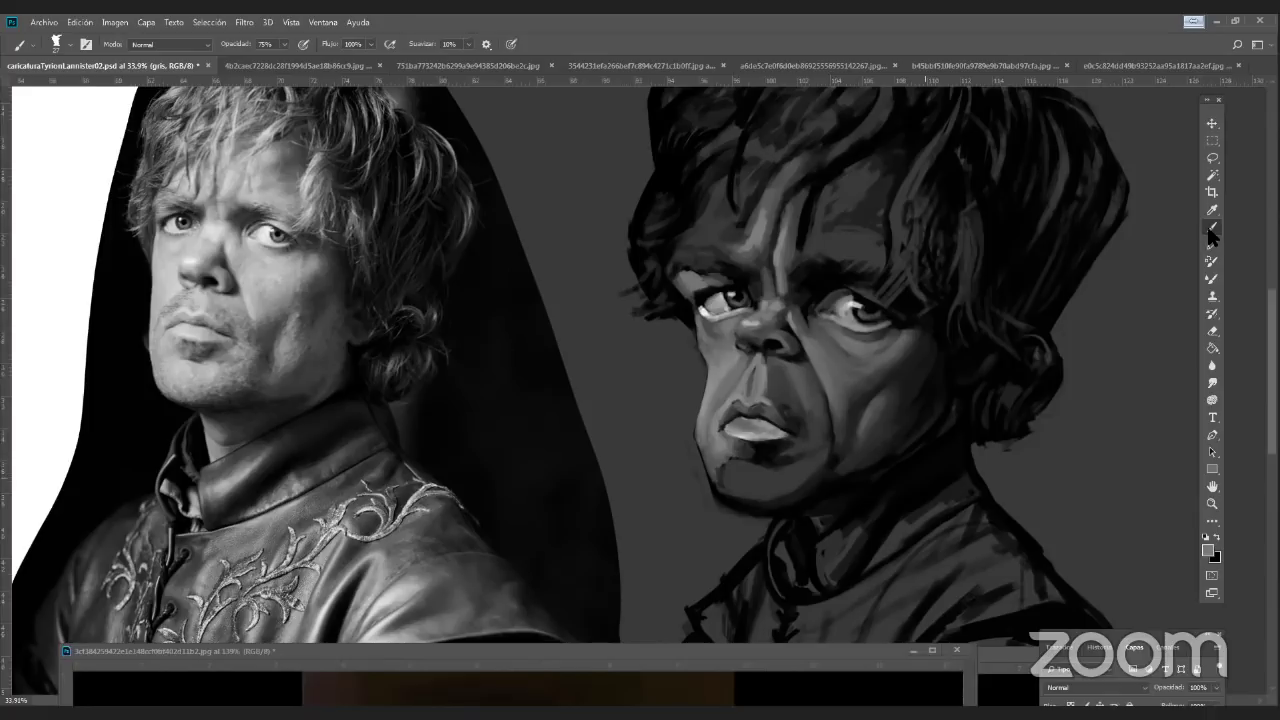
Test a broad gray stroke on the blank background beside the head and undo it
{"action": "left_click_drag", "start_coordinate": [1073, 468], "coordinate": [1071, 470]}
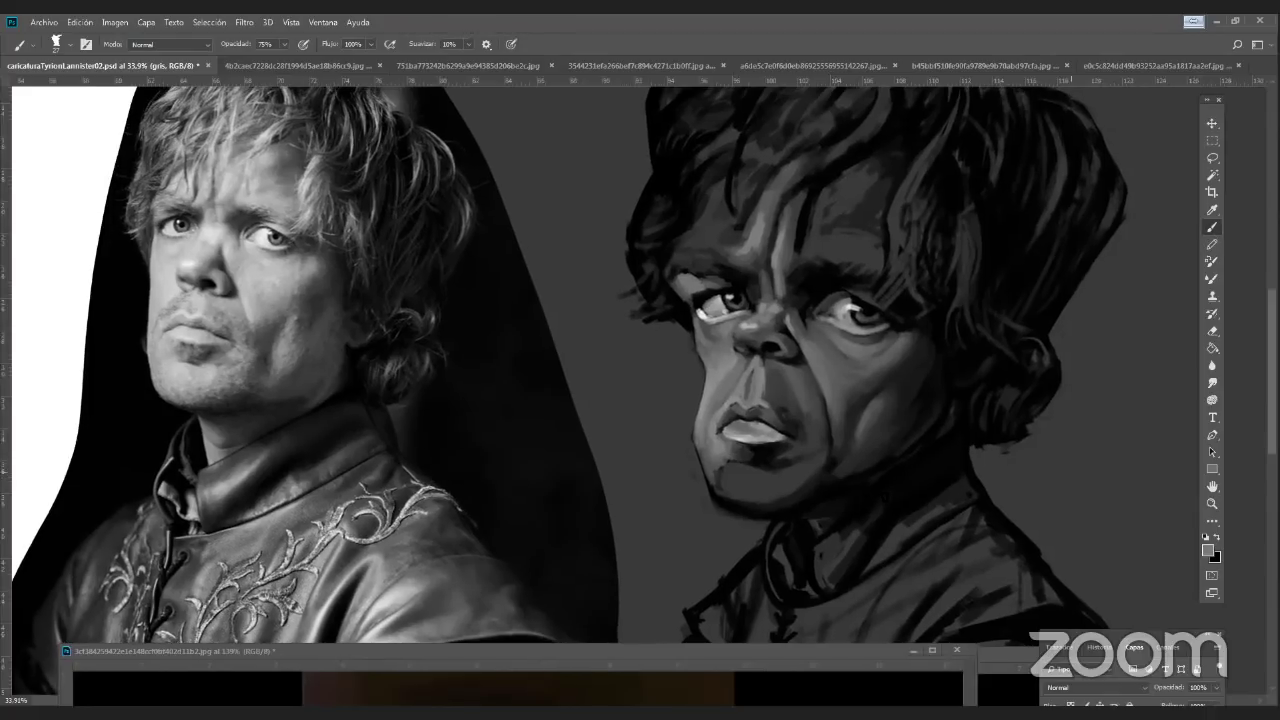
{"action": "left_click_drag", "start_coordinate": [1173, 221], "coordinate": [968, 249]}
{"action": "right_click", "coordinate": [968, 249]}
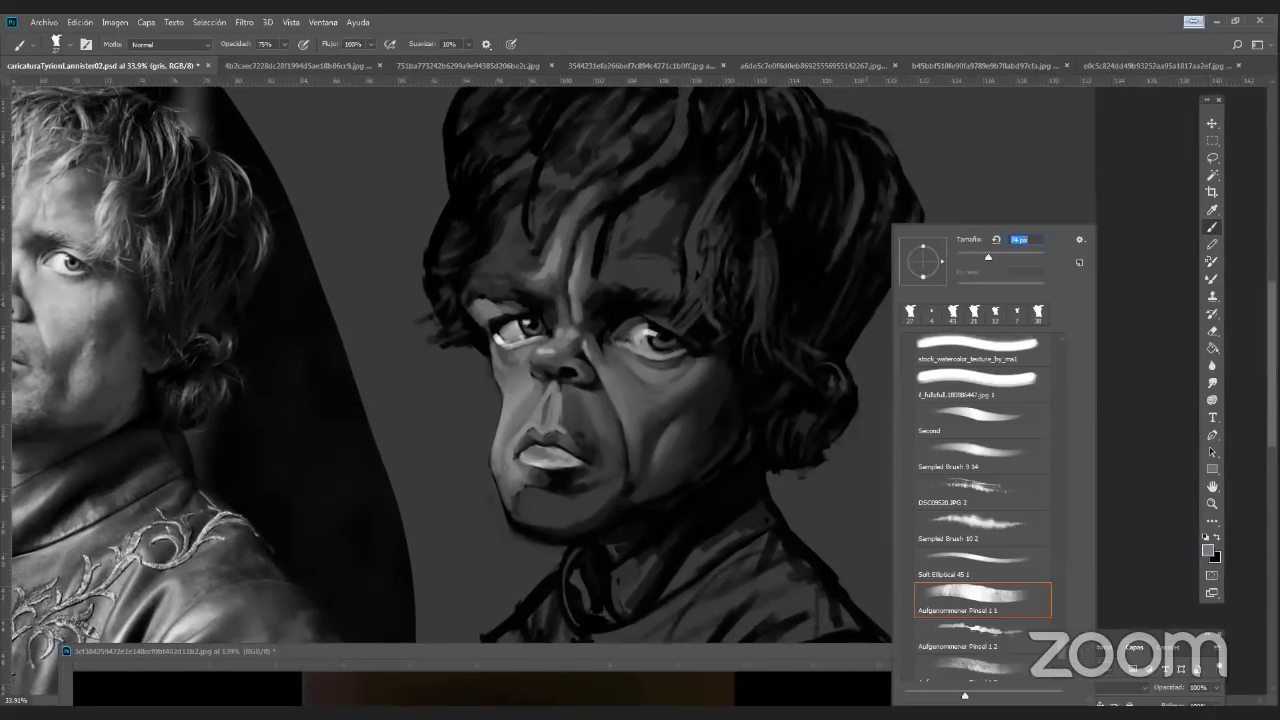
{"action": "key", "text": "Escape"}
{"action": "mouse_move", "coordinate": [960, 303]}
{"action": "left_mouse_down"}
{"action": "mouse_move", "coordinate": [994, 329]}
{"action": "mouse_move", "coordinate": [1002, 361]}
{"action": "mouse_move", "coordinate": [985, 478]}
{"action": "left_mouse_up"}
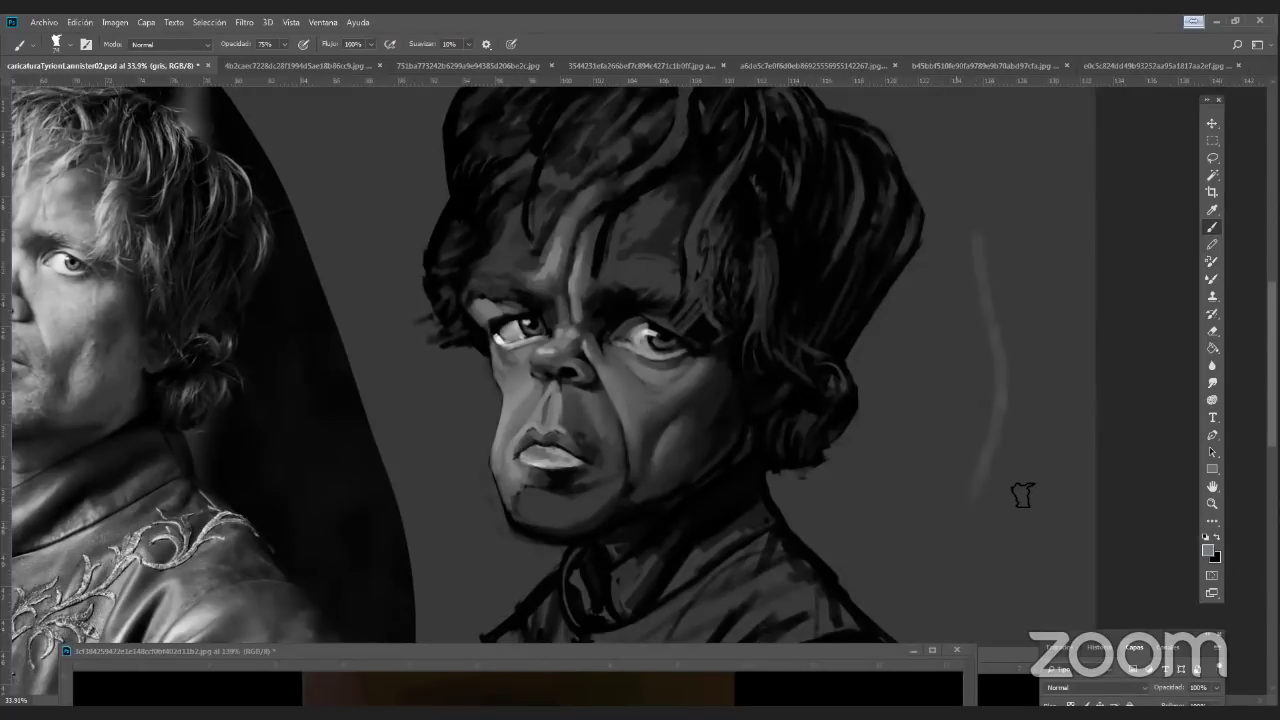
{"action": "key", "text": "ctrl+z"}
Choose the "Inflexible medio, punta plana" brush, test it with a wavy stroke beside the head and undo the stroke
{"action": "right_click", "coordinate": [1094, 249]}
{"action": "scroll", "coordinate": [1180, 559], "scroll_direction": "down", "scroll_amount": 1}
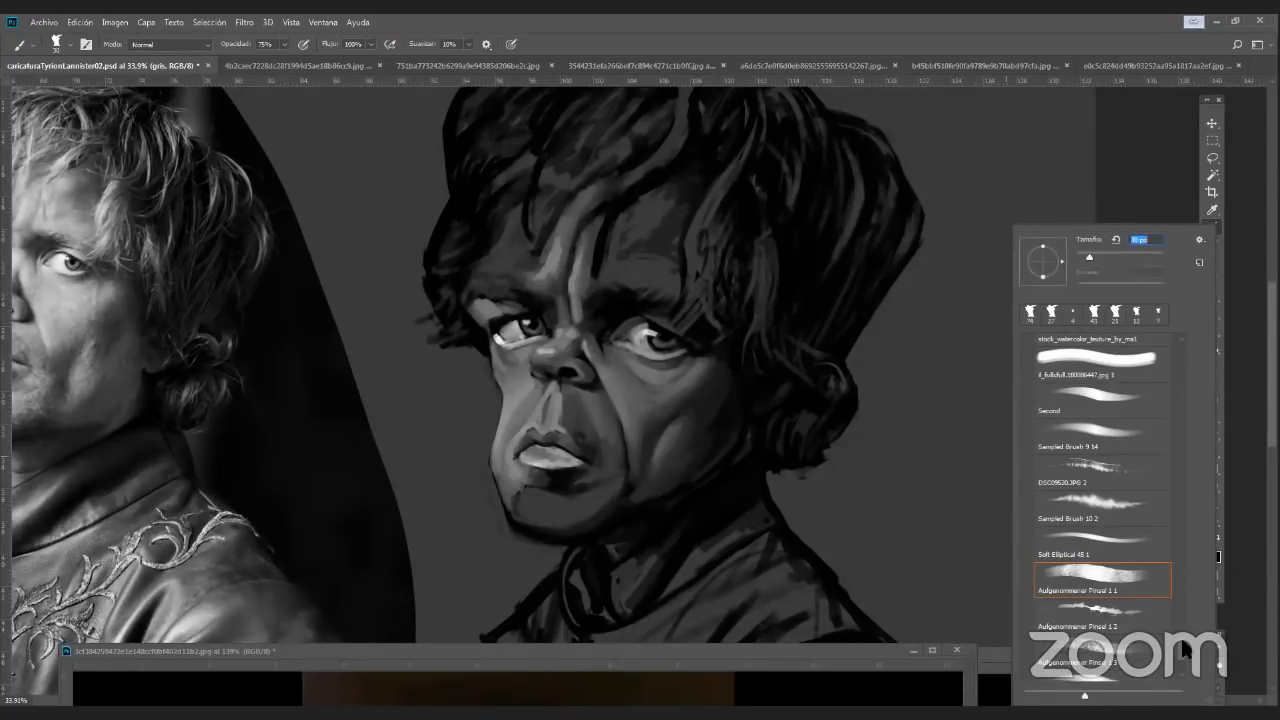
{"action": "scroll", "coordinate": [1176, 331], "scroll_direction": "up", "scroll_amount": 5}
{"action": "left_click", "coordinate": [1085, 362]}
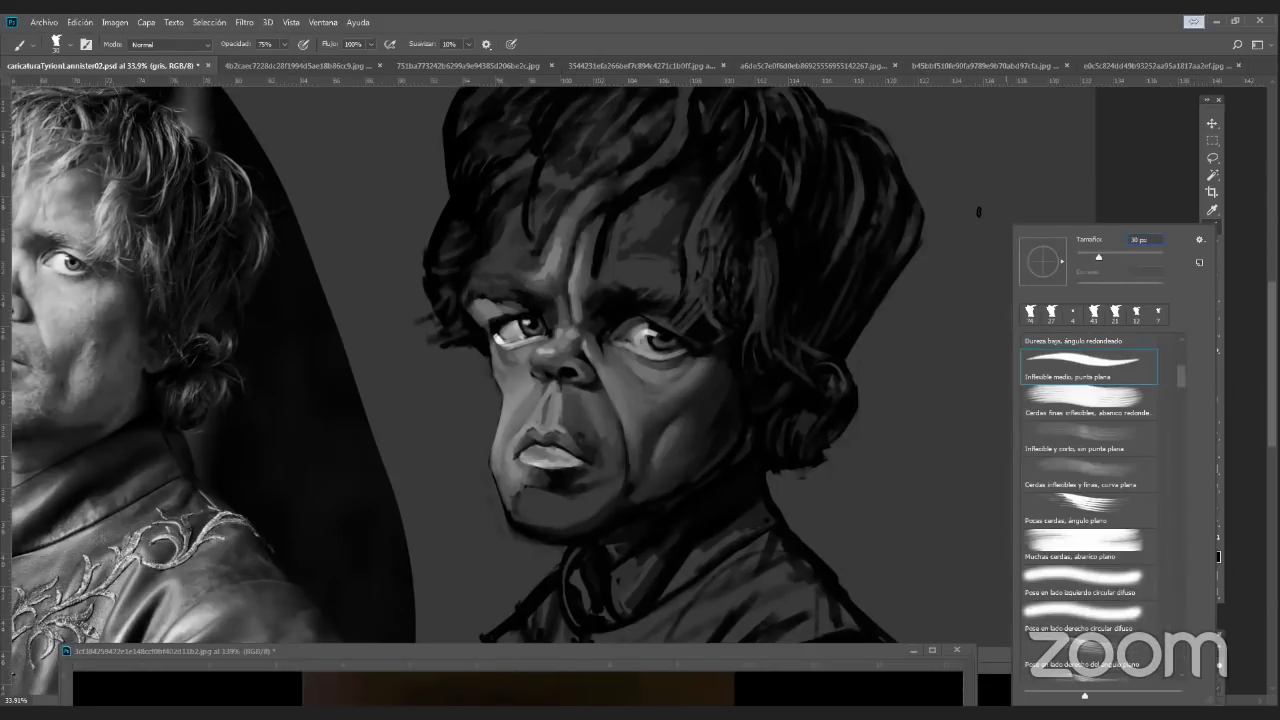
{"action": "mouse_move", "coordinate": [978, 211]}
{"action": "left_mouse_down"}
{"action": "mouse_move", "coordinate": [972, 455]}
{"action": "mouse_move", "coordinate": [943, 535]}
{"action": "mouse_move", "coordinate": [1008, 585]}
{"action": "left_mouse_up"}
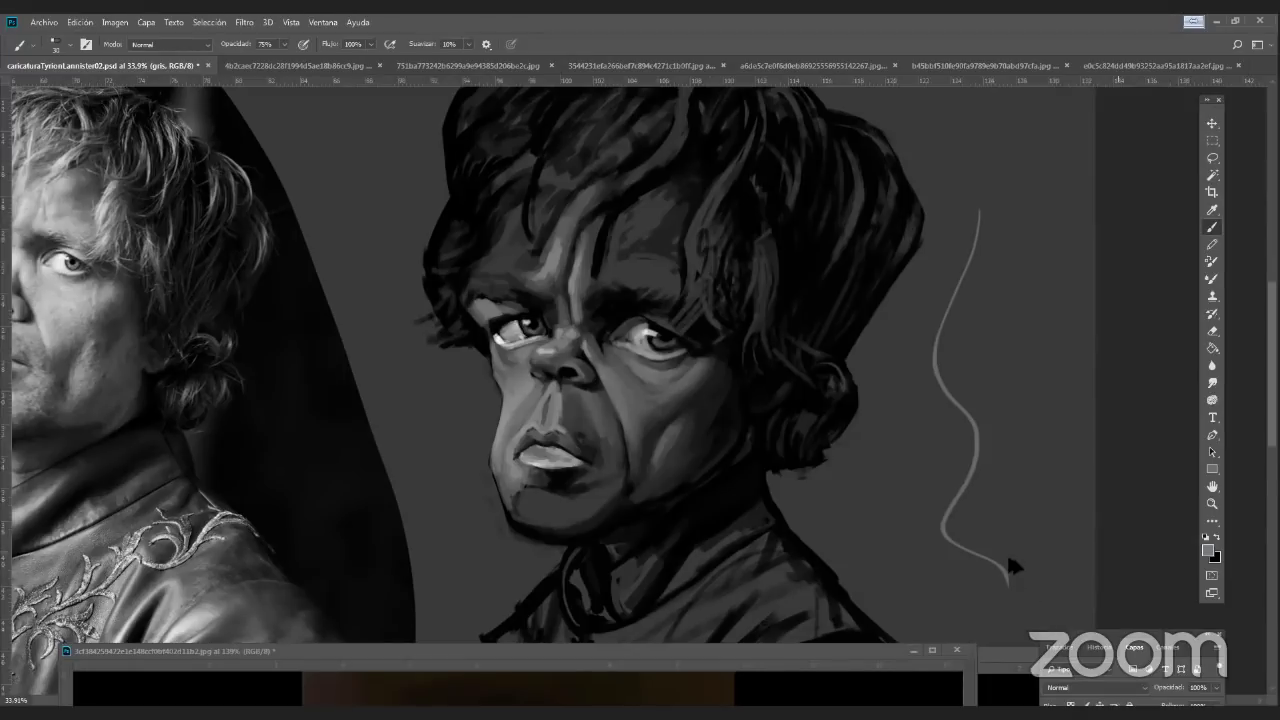
{"action": "key", "text": "ctrl+z"}
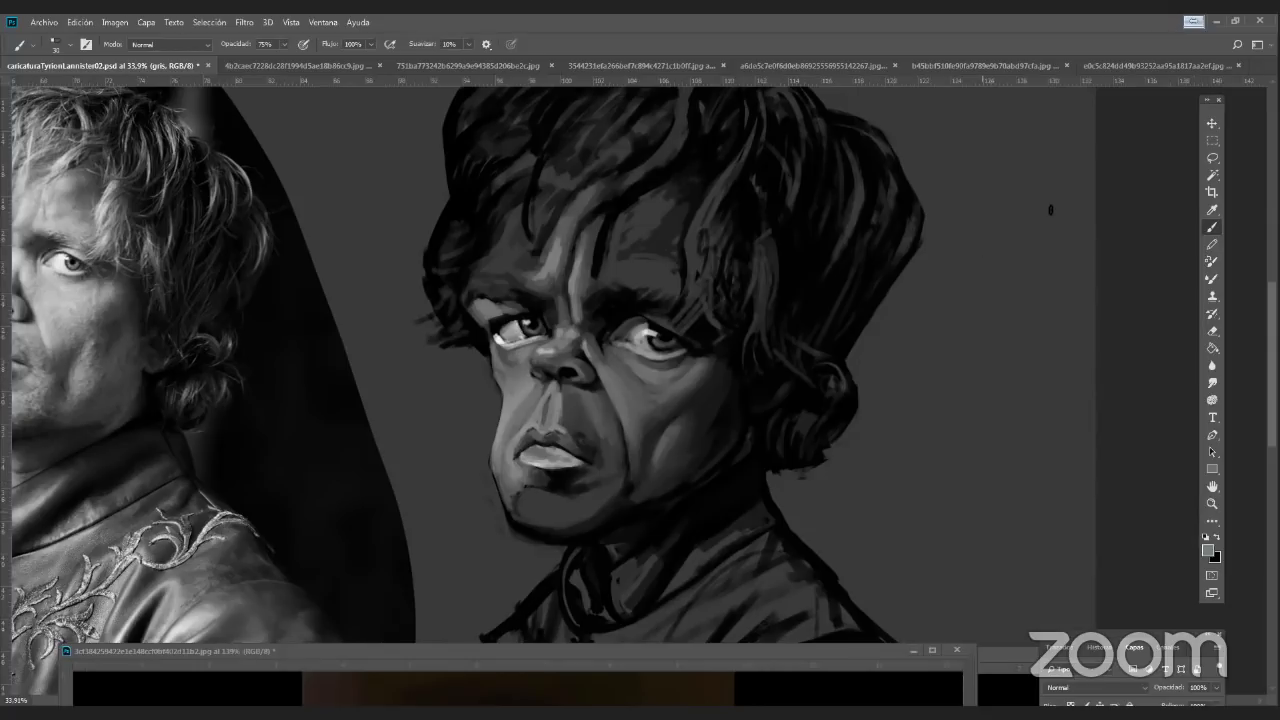
Enlarge the brush, set its opacity to 33% and softly shade the caricature's nose around the nostril
{"action": "left_click_drag", "start_coordinate": [866, 520], "coordinate": [1063, 543]}
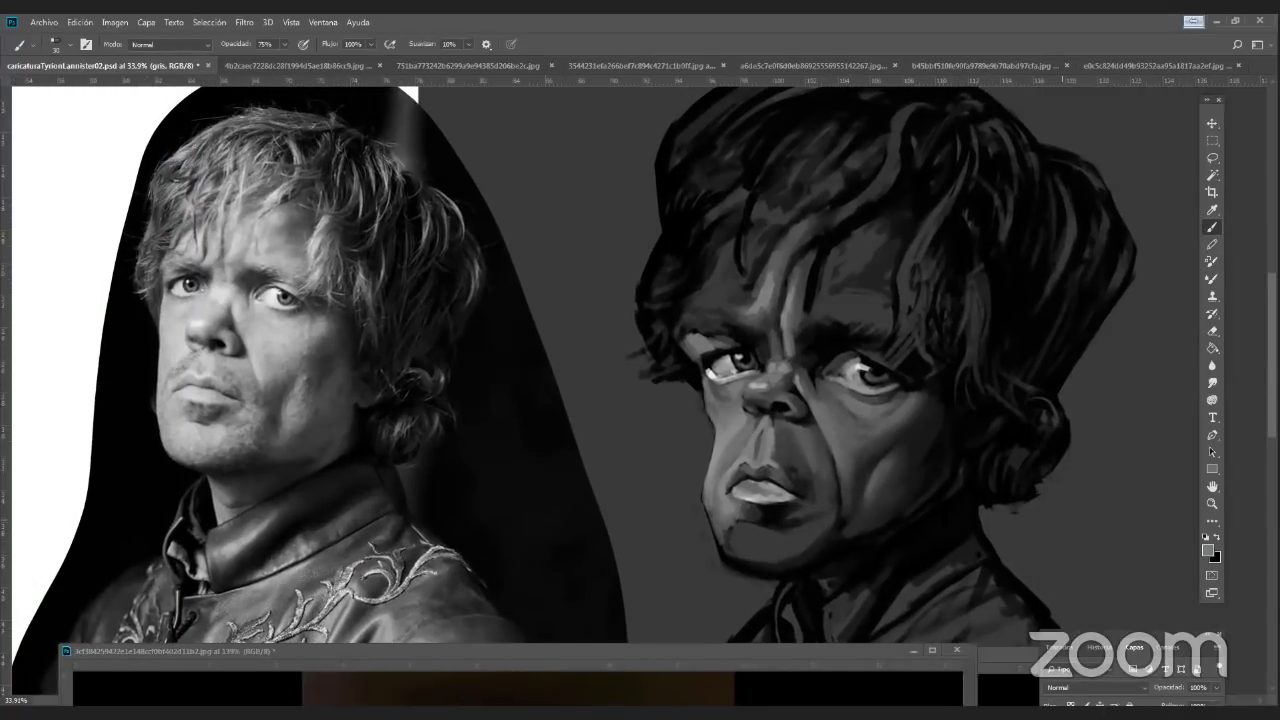
{"action": "right_click", "coordinate": [1042, 255]}
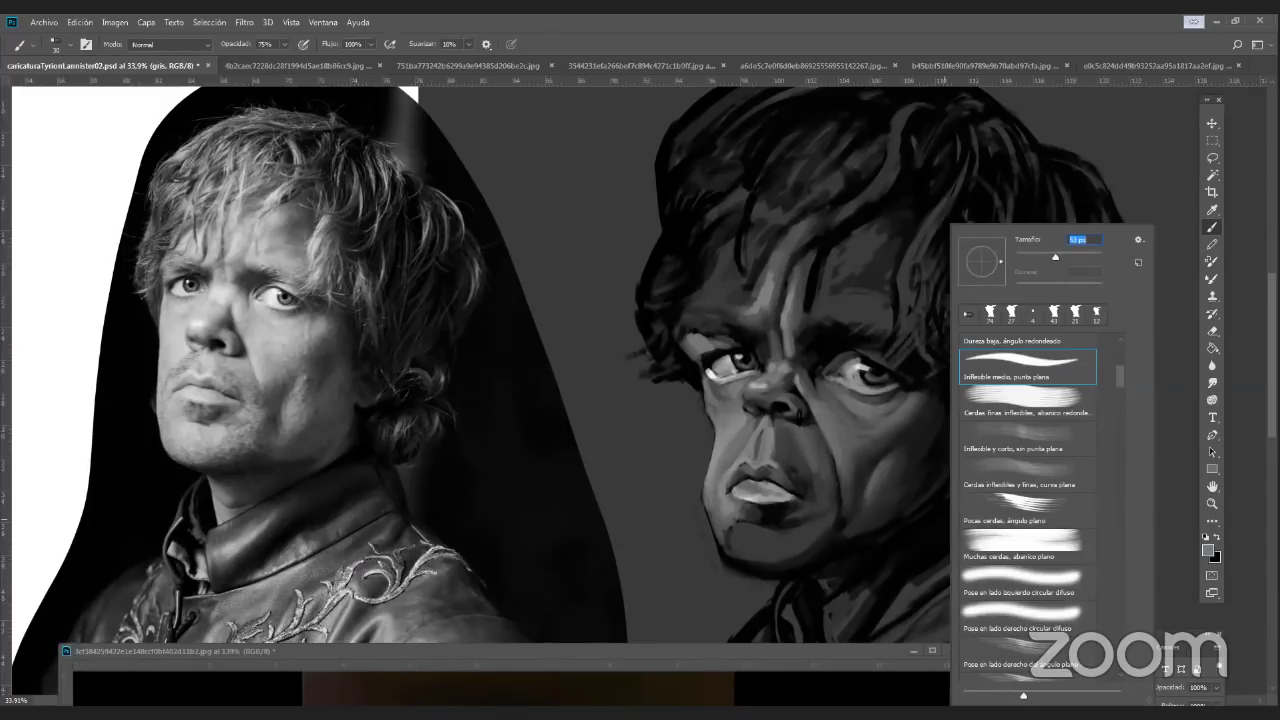
{"action": "left_click", "coordinate": [792, 422]}
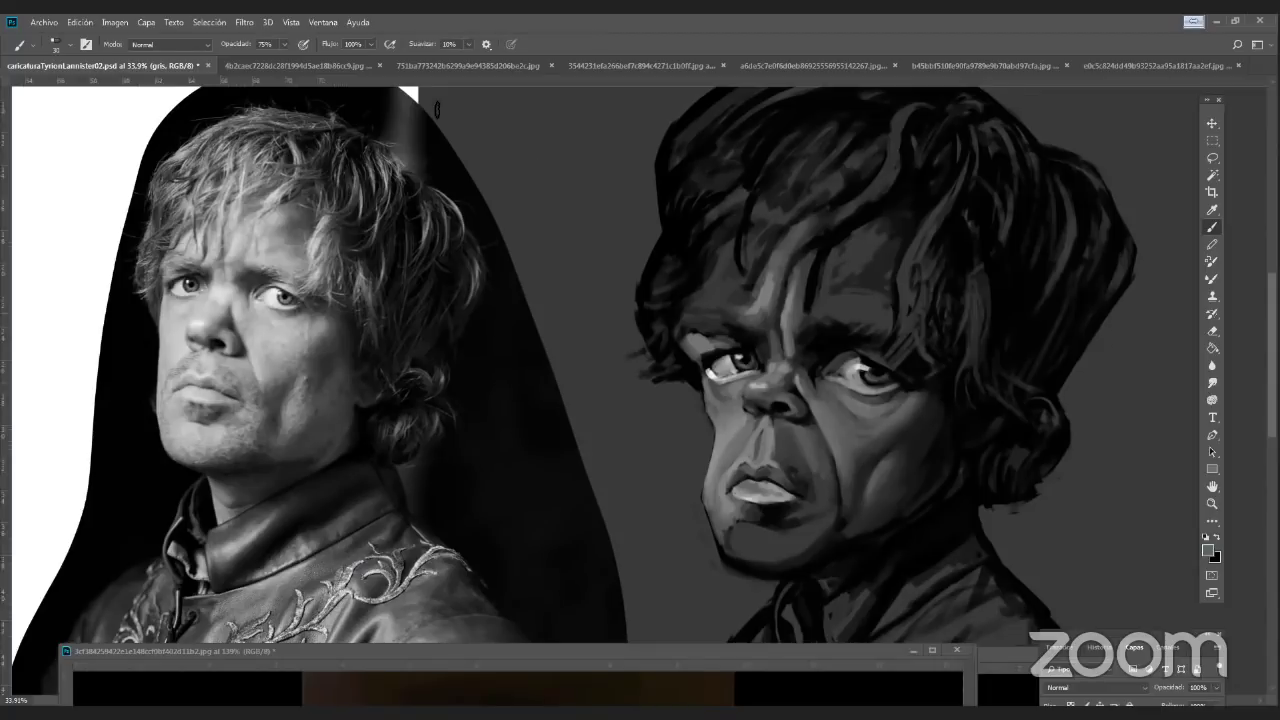
{"action": "key", "text": "3"}
{"action": "key", "text": "3"}
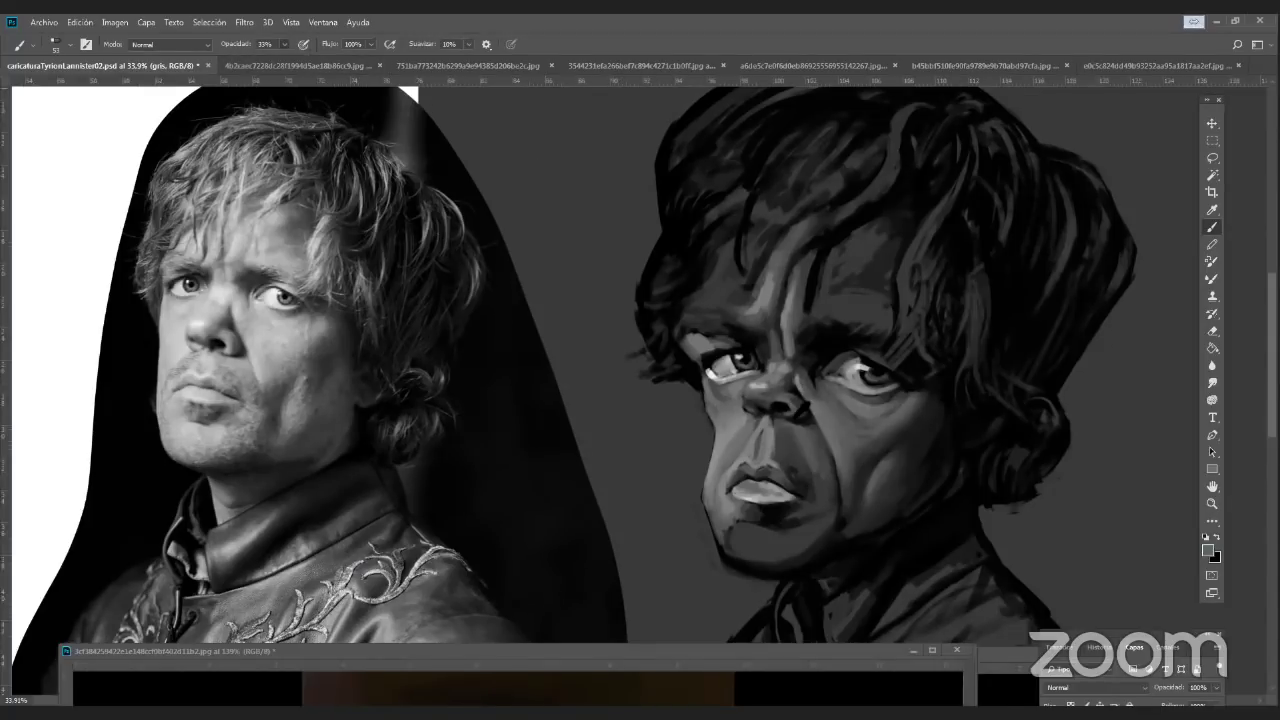
{"action": "mouse_move", "coordinate": [796, 408]}
{"action": "left_mouse_down"}
{"action": "mouse_move", "coordinate": [783, 432]}
{"action": "mouse_move", "coordinate": [794, 434]}
{"action": "mouse_move", "coordinate": [780, 432]}
{"action": "mouse_move", "coordinate": [818, 432]}
{"action": "mouse_move", "coordinate": [781, 423]}
{"action": "left_mouse_up"}
{"action": "left_click", "coordinate": [799, 430], "text": "alt"}
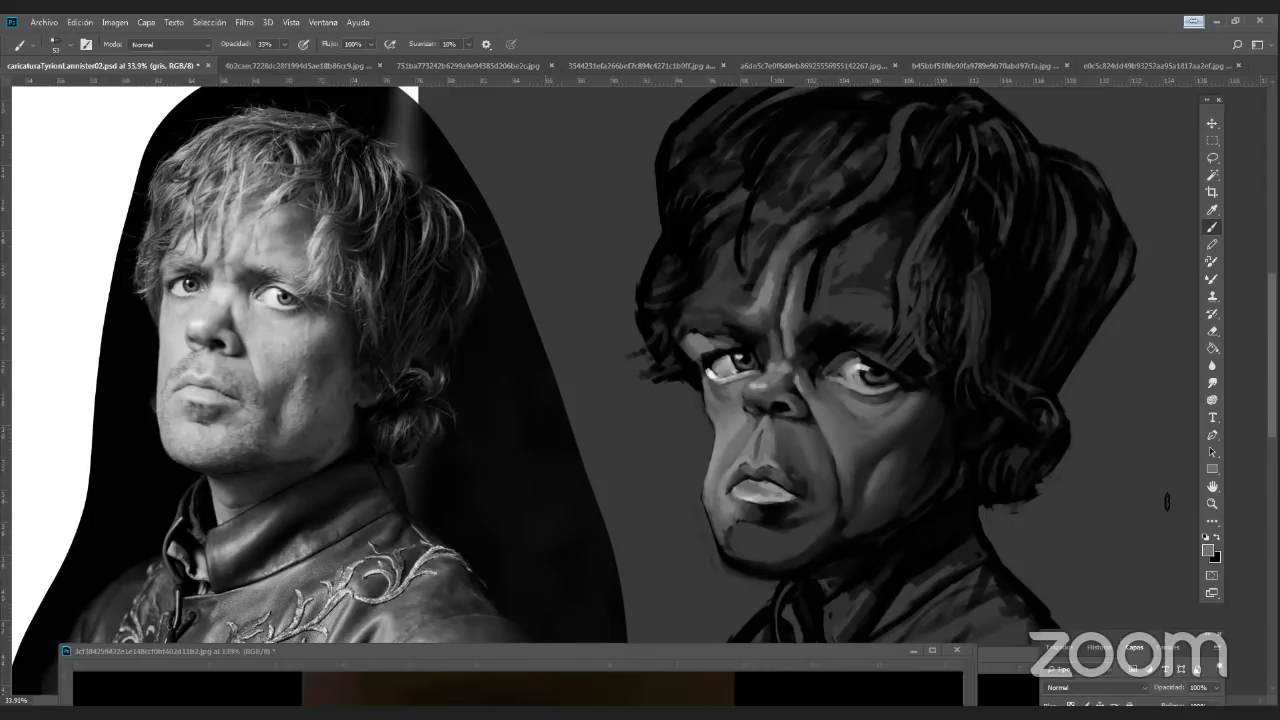
Lasso the portrait photo on the gris layer, delete it and clear the selection
{"action": "left_click", "coordinate": [1209, 505]}
{"action": "left_click_drag", "start_coordinate": [1018, 552], "coordinate": [1060, 537]}
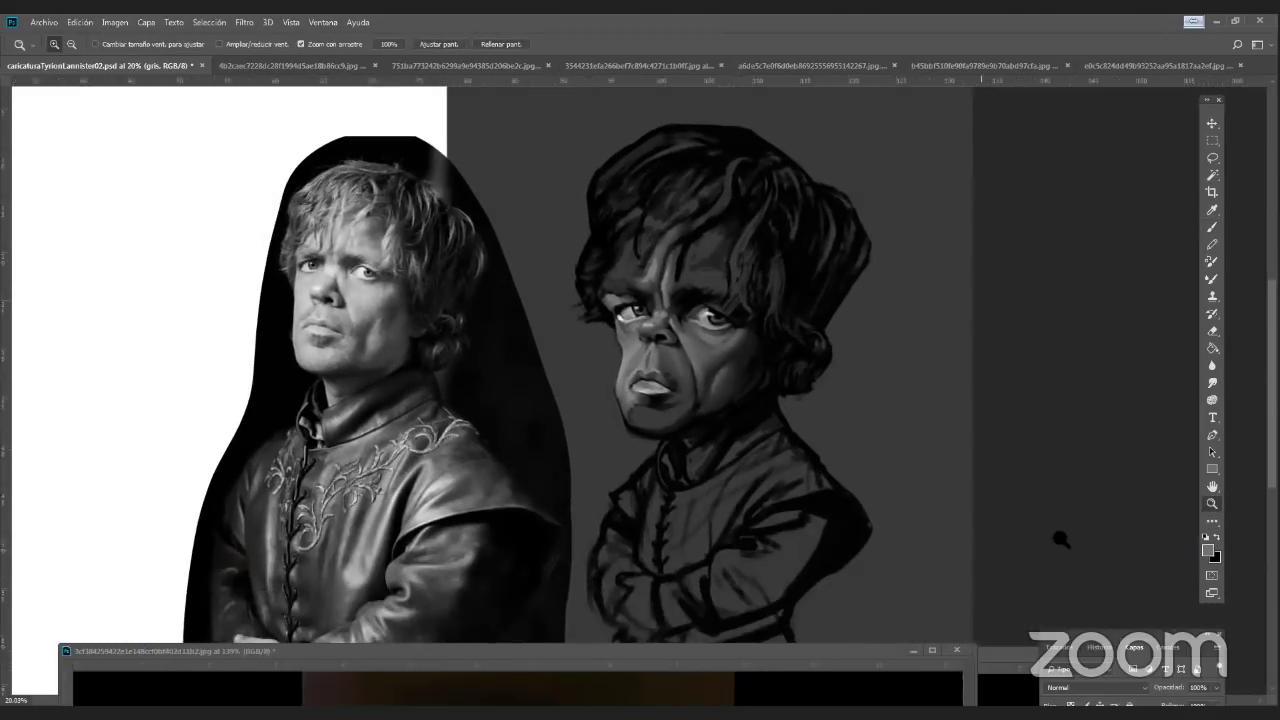
{"action": "left_click_drag", "start_coordinate": [1115, 636], "coordinate": [997, 142]}
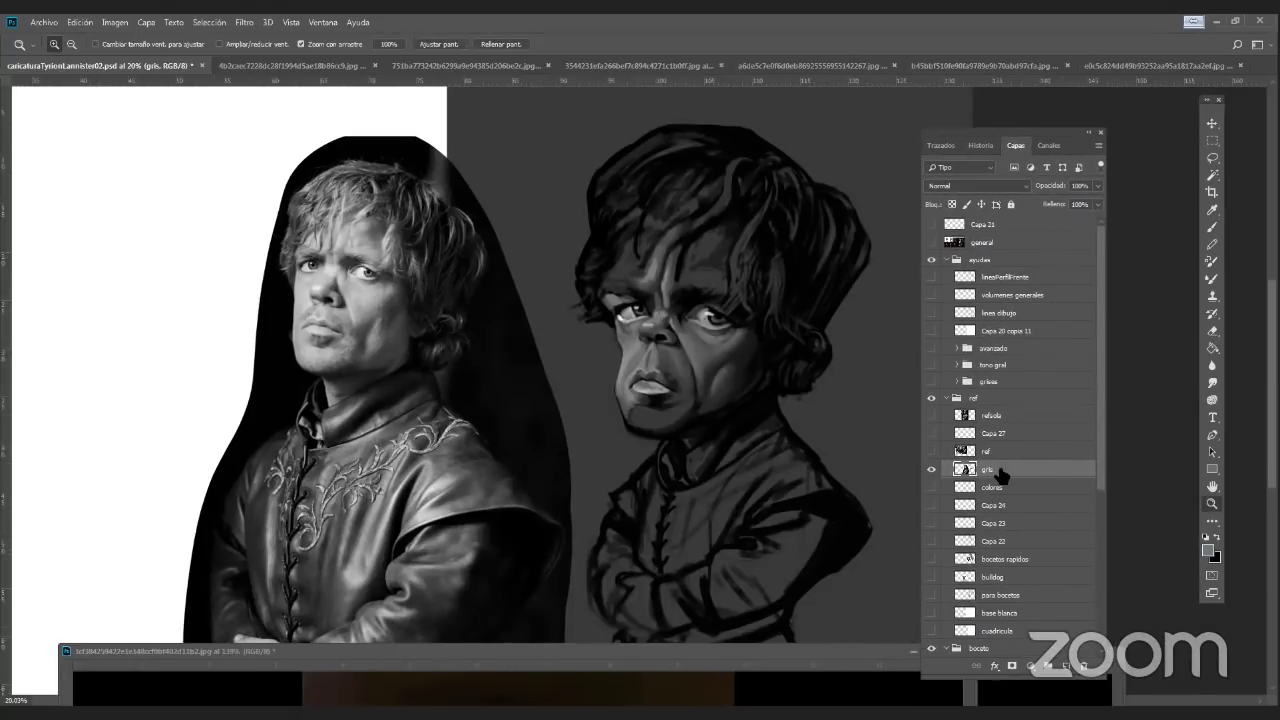
{"action": "mouse_move", "coordinate": [797, 555]}
{"action": "left_mouse_down"}
{"action": "mouse_move", "coordinate": [719, 461]}
{"action": "mouse_move", "coordinate": [792, 453]}
{"action": "mouse_move", "coordinate": [638, 507]}
{"action": "left_mouse_up"}
{"action": "key", "text": "l"}
{"action": "mouse_move", "coordinate": [722, 226]}
{"action": "left_mouse_down"}
{"action": "mouse_move", "coordinate": [793, 438]}
{"action": "mouse_move", "coordinate": [792, 558]}
{"action": "mouse_move", "coordinate": [714, 637]}
{"action": "mouse_move", "coordinate": [491, 607]}
{"action": "mouse_move", "coordinate": [617, 202]}
{"action": "mouse_move", "coordinate": [694, 193]}
{"action": "left_mouse_up"}
{"action": "key", "text": "Delete"}
{"action": "key", "text": "ctrl+d"}
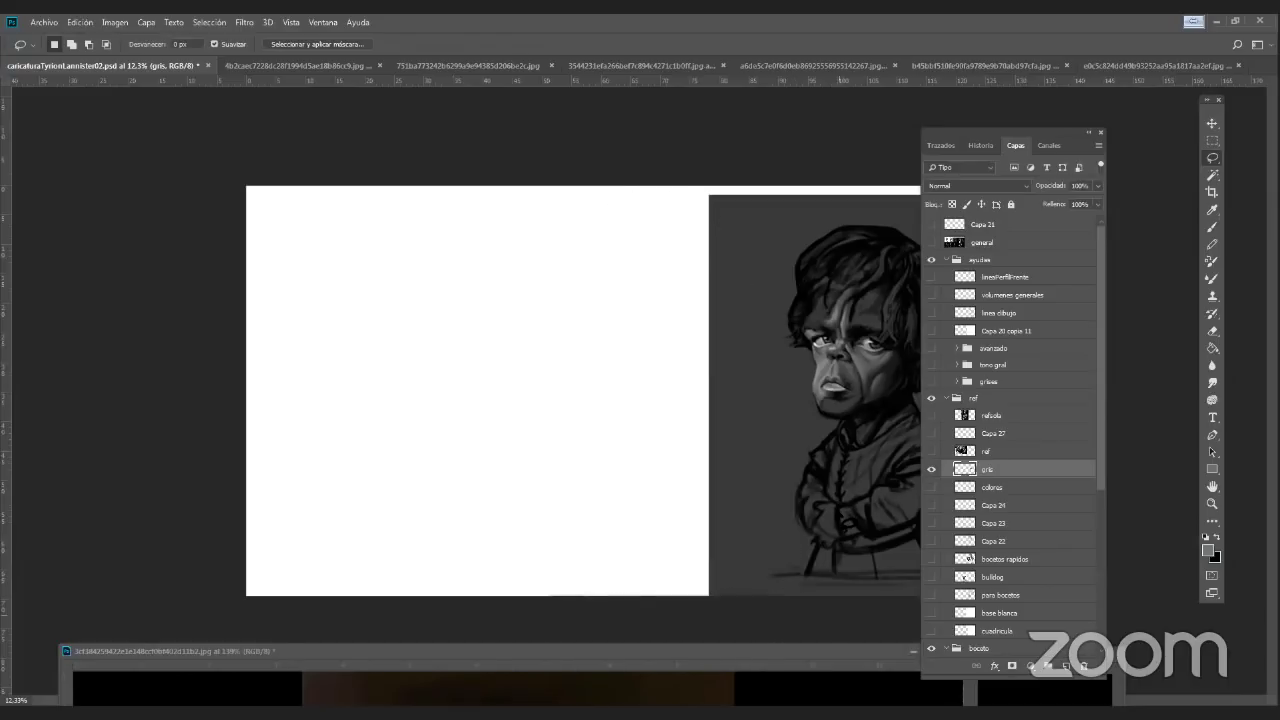
Move the gris layer into the boceto3 group above Capa 26 and toggle its visibility to check its contents
{"action": "left_click_drag", "start_coordinate": [1043, 470], "coordinate": [1036, 552]}
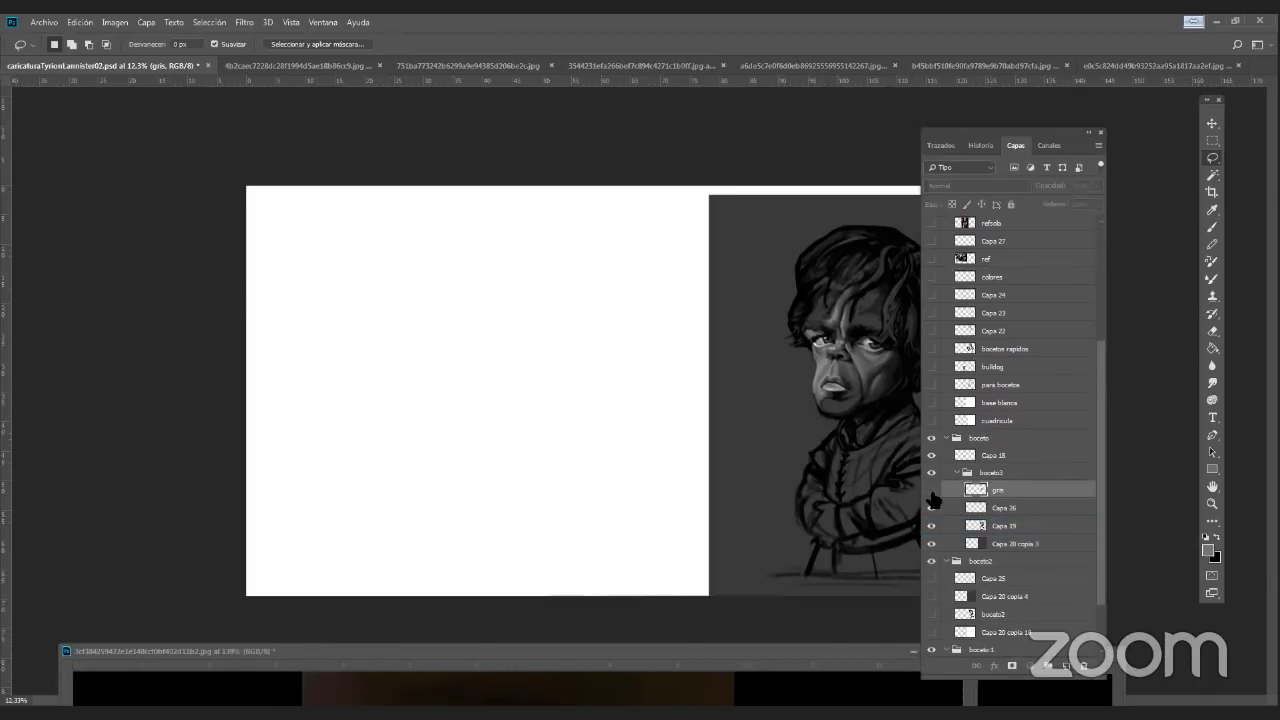
{"action": "left_click_drag", "start_coordinate": [1054, 130], "coordinate": [406, 205]}
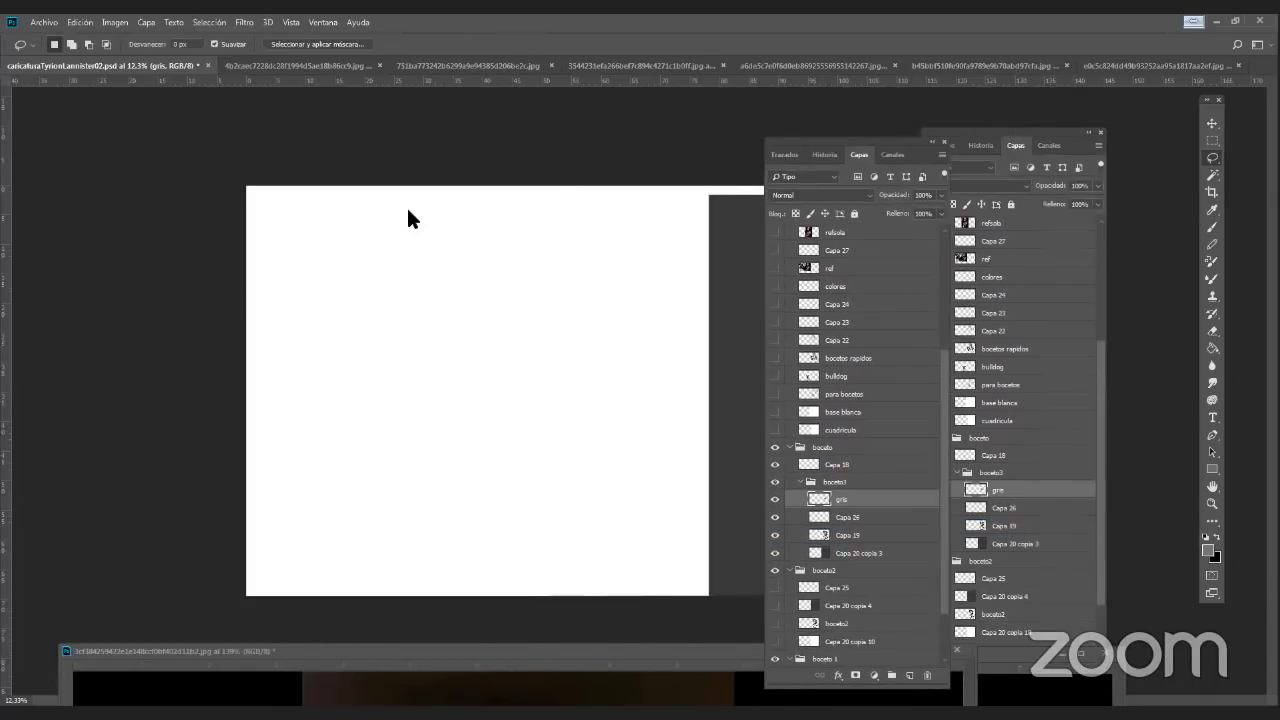
{"action": "key", "text": "z"}
{"action": "left_click_drag", "start_coordinate": [790, 474], "coordinate": [862, 478]}
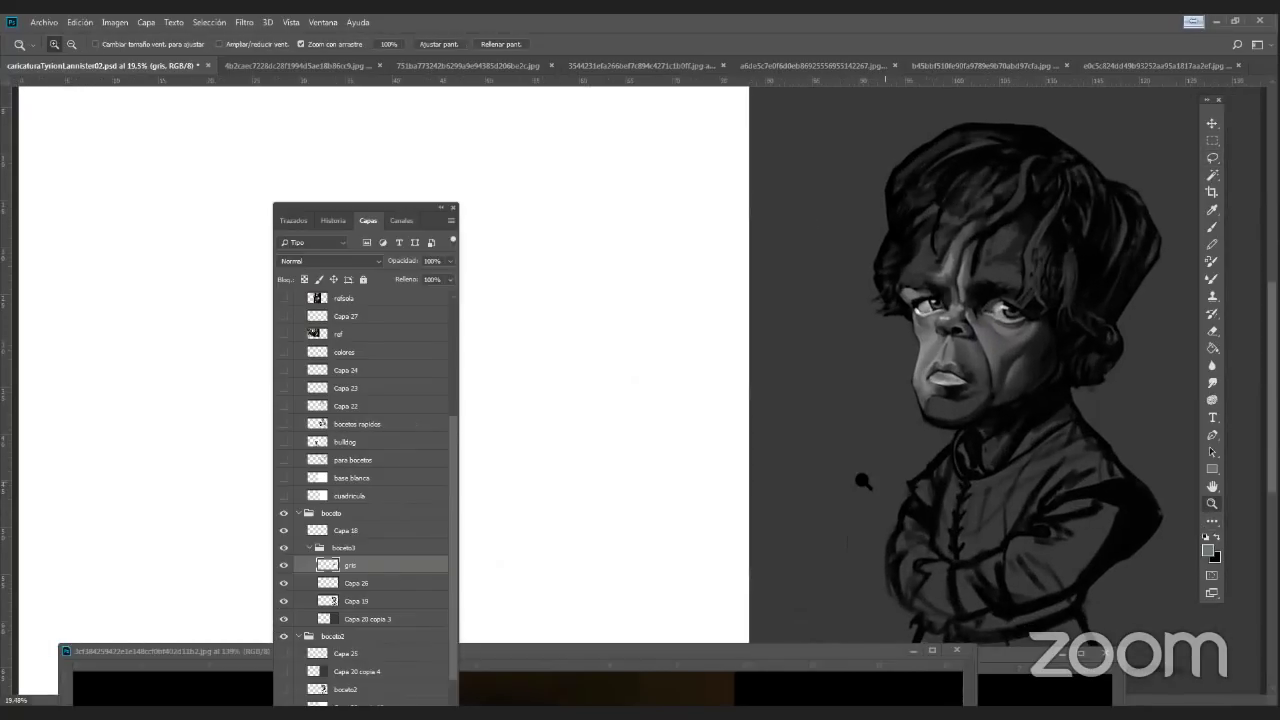
{"action": "left_click", "coordinate": [284, 566]}
{"action": "left_click", "coordinate": [285, 567]}
Try merging gris with Capa 26 and Capa 19 and blending the result as Multiplicar, and undo both changes
{"action": "left_click", "coordinate": [392, 604], "text": "shift"}
{"action": "key", "text": "ctrl+e"}
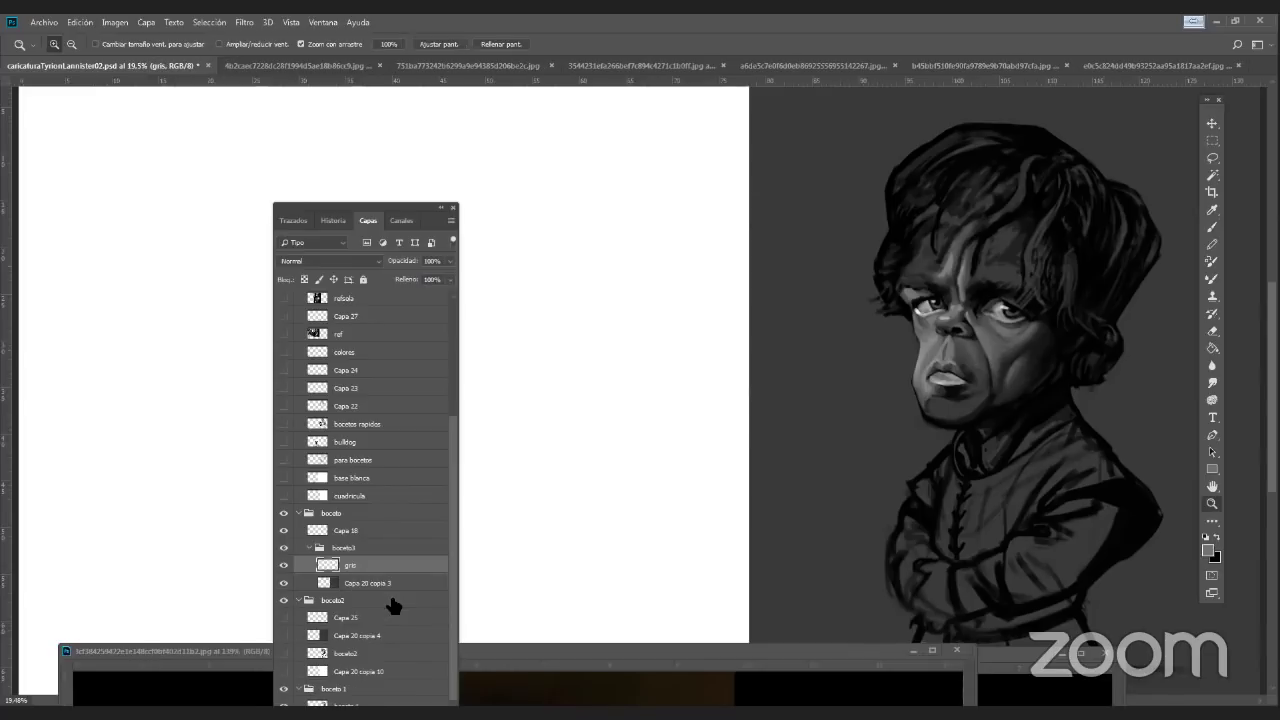
{"action": "left_click", "coordinate": [330, 261]}
{"action": "left_click", "coordinate": [334, 315]}
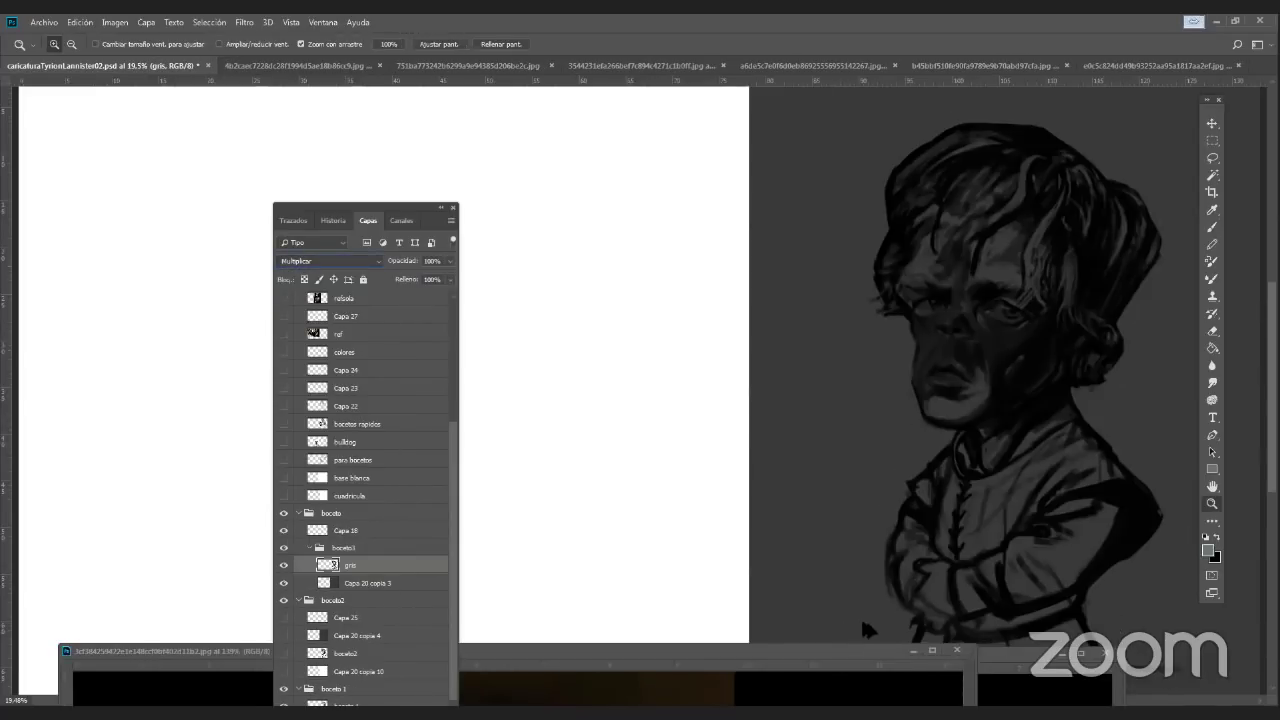
{"action": "key", "text": "ctrl+z"}
{"action": "key", "text": "ctrl+z"}
Merge the gris, Capa 26, Capa 19 and Capa 20 copia 3 layers into one and move the layer list higher
{"action": "left_click", "coordinate": [404, 619], "text": "shift"}
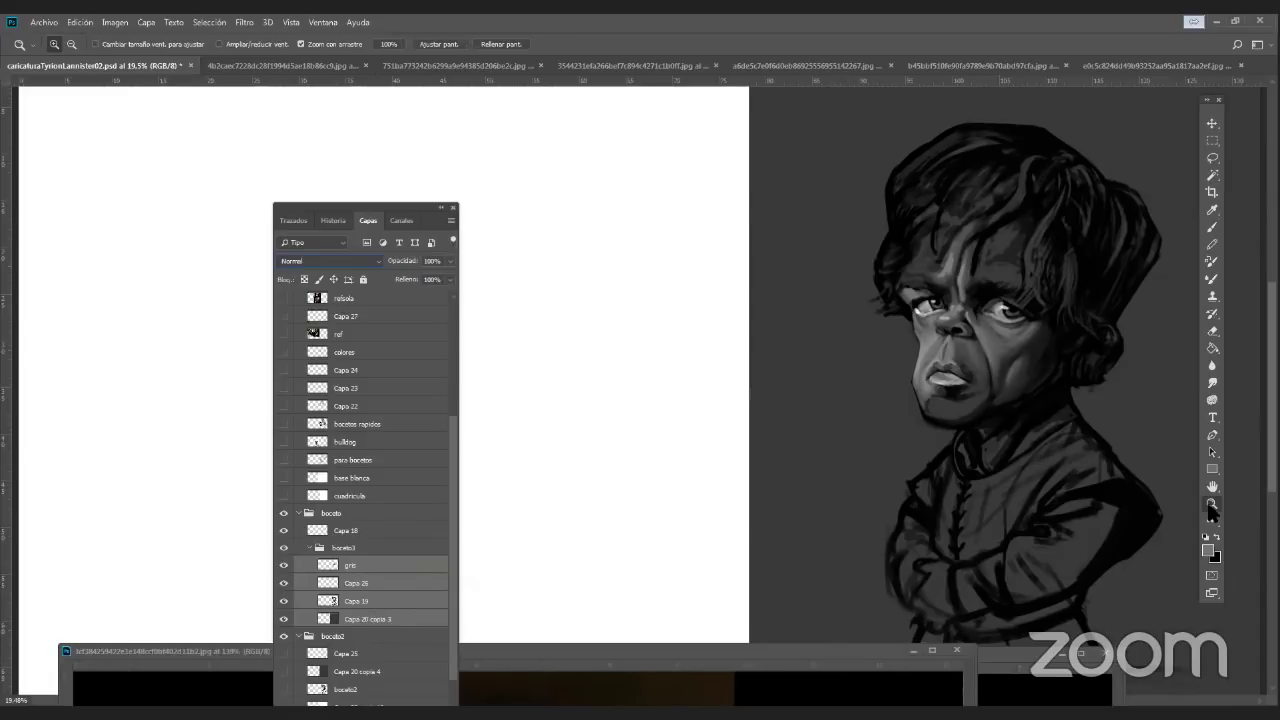
{"action": "key", "text": "ctrl+e"}
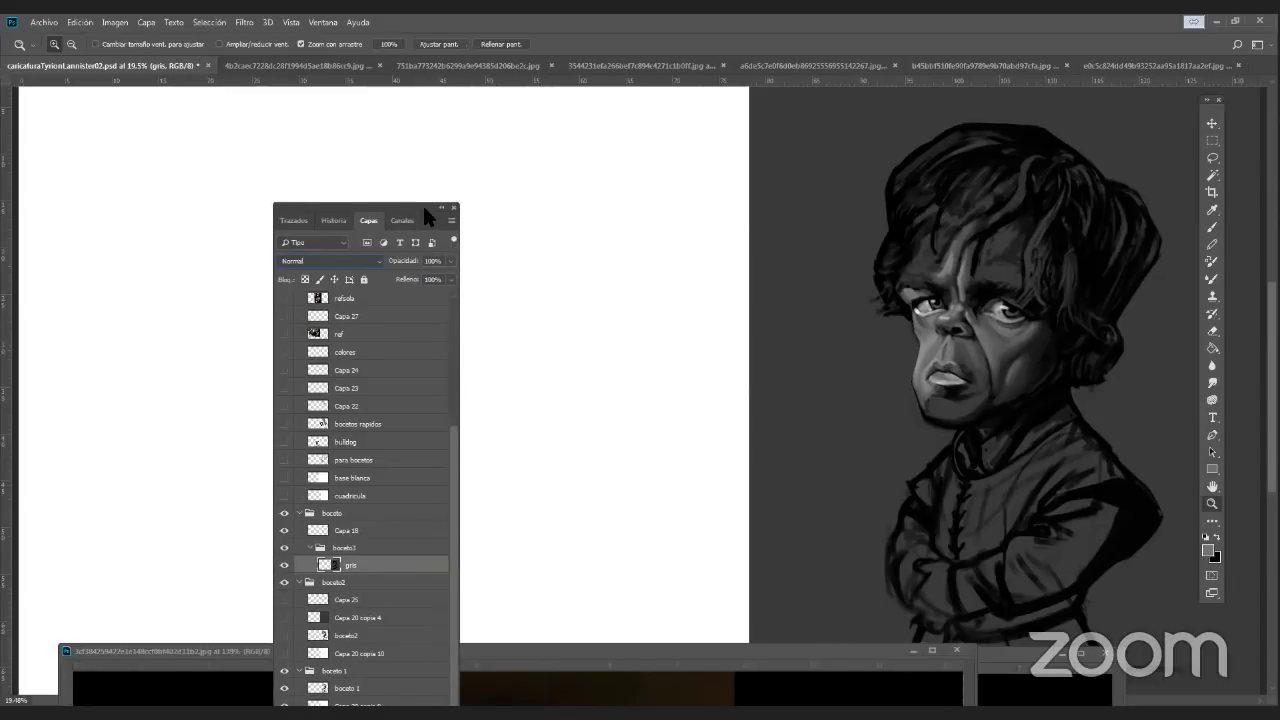
{"action": "left_click_drag", "start_coordinate": [423, 206], "coordinate": [351, 69]}
Add a Tono/saturación adjustment above the gris layer with Colorear enabled and shift its hue to a warm brown
{"action": "left_click", "coordinate": [312, 604]}
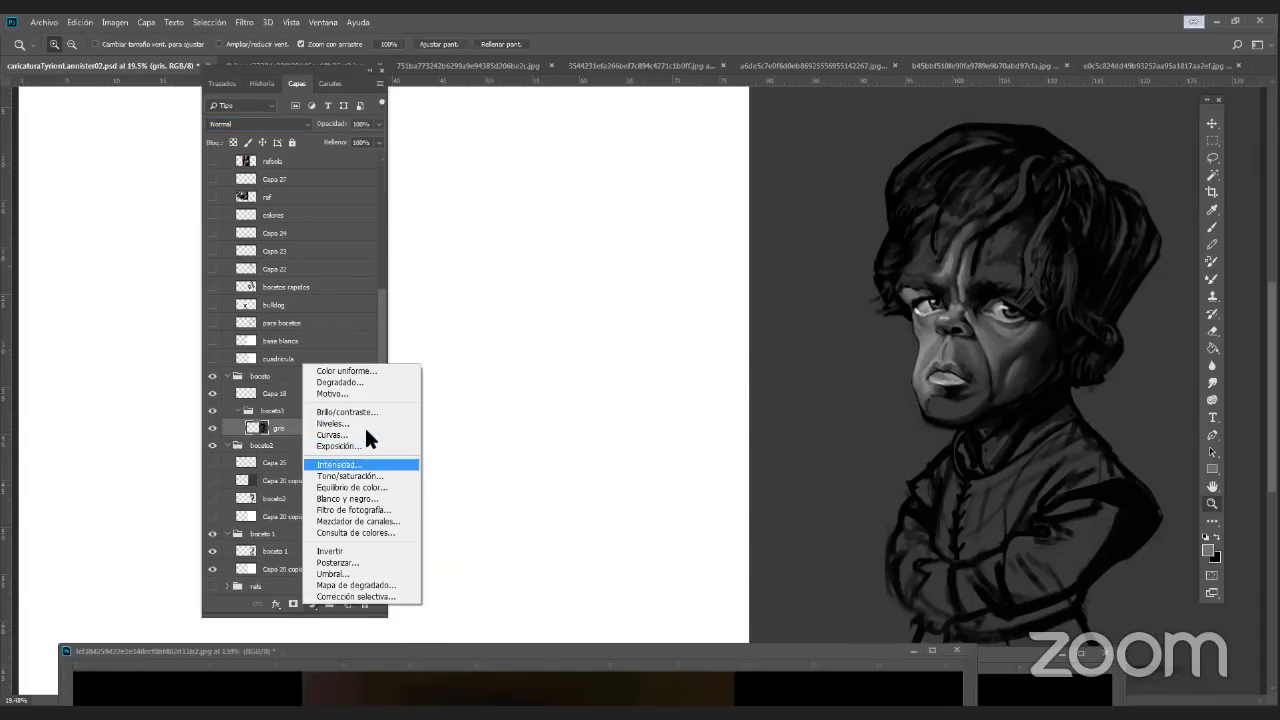
{"action": "left_click", "coordinate": [368, 471]}
{"action": "left_click_drag", "start_coordinate": [700, 393], "coordinate": [571, 218]}
{"action": "left_click_drag", "start_coordinate": [574, 323], "coordinate": [528, 325]}
{"action": "left_click", "coordinate": [553, 391]}
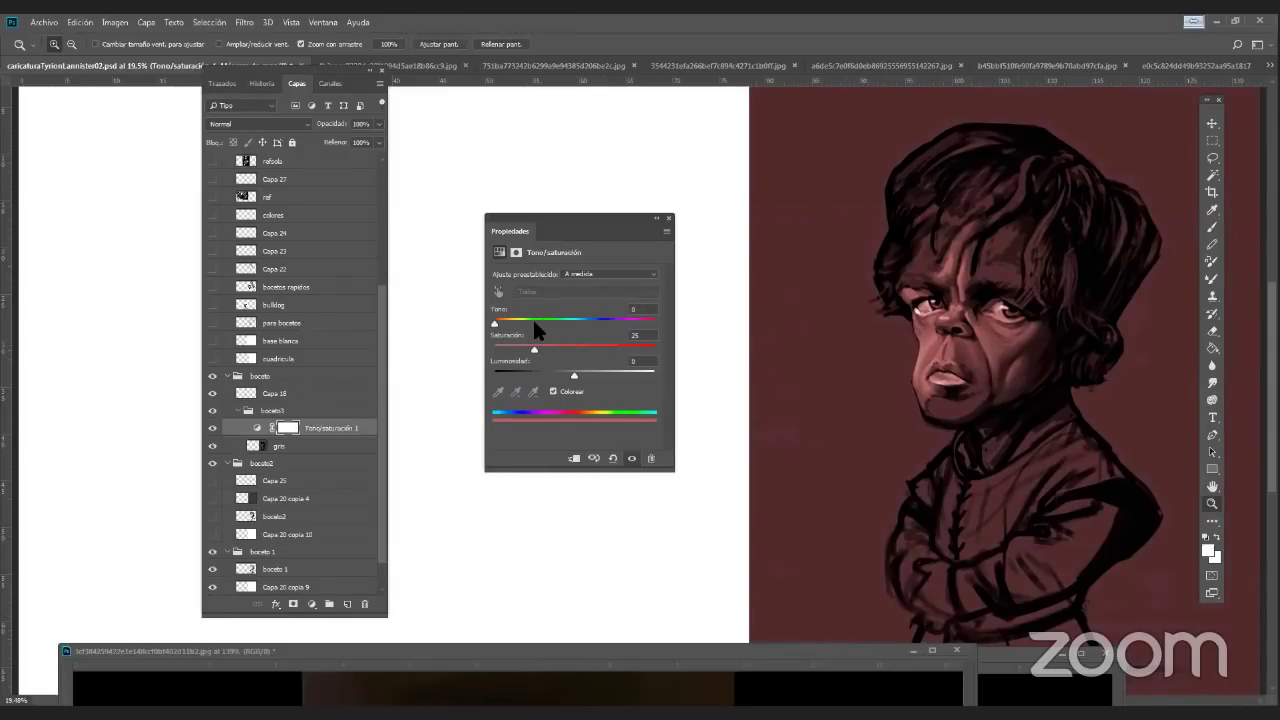
{"action": "mouse_move", "coordinate": [494, 324]}
{"action": "left_mouse_down"}
{"action": "mouse_move", "coordinate": [506, 324]}
{"action": "mouse_move", "coordinate": [492, 325]}
{"action": "left_mouse_up"}
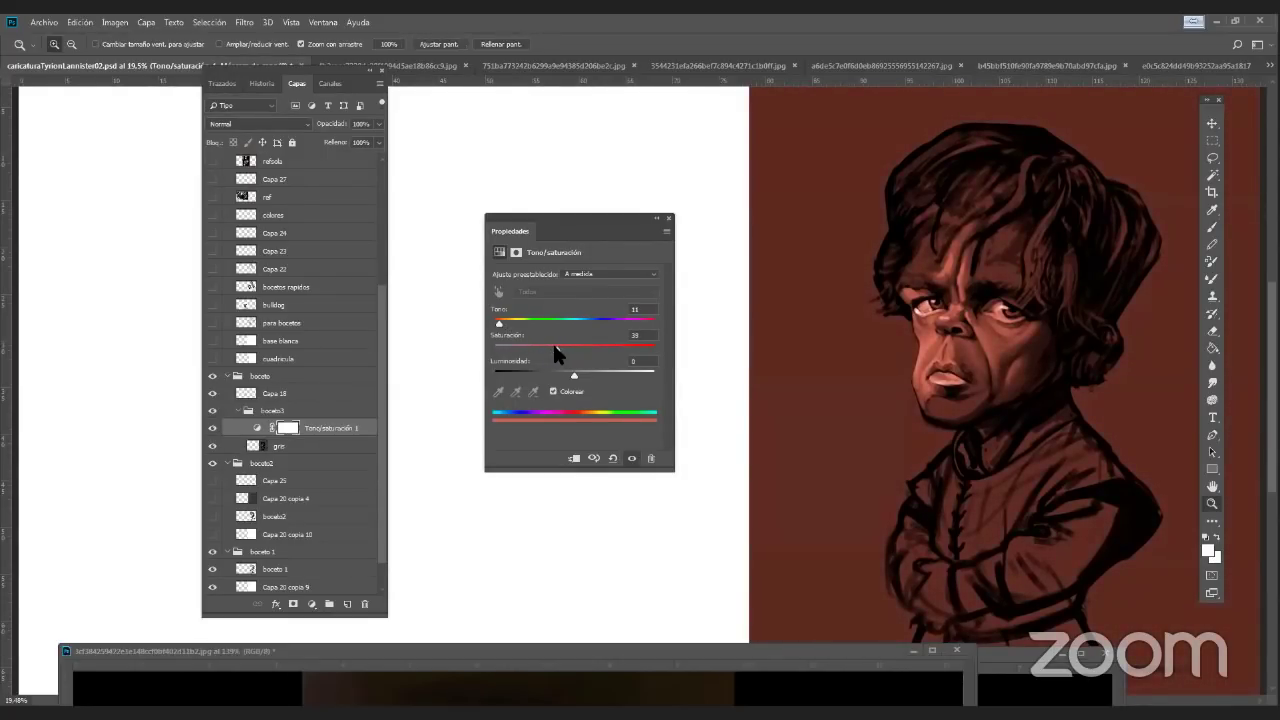
{"action": "left_click_drag", "start_coordinate": [500, 324], "coordinate": [505, 327]}
{"action": "left_click", "coordinate": [669, 218]}
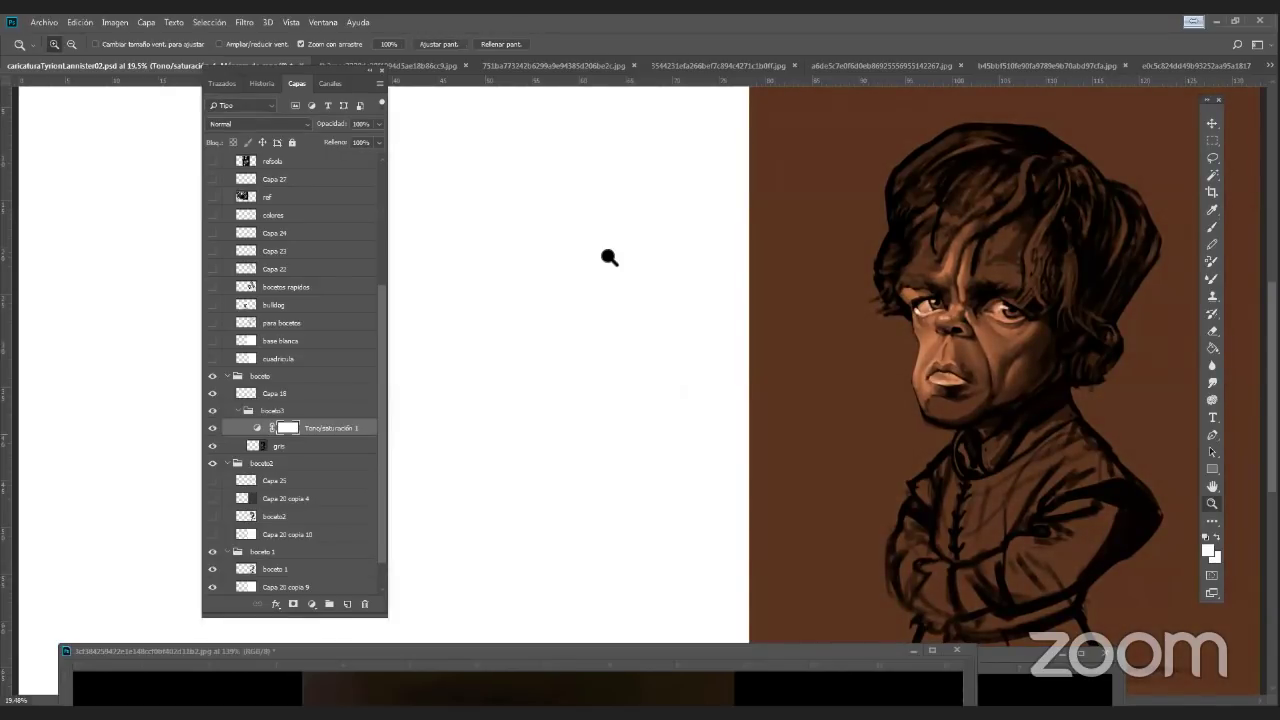
Create a new layer above the Tono/saturación adjustment and set its blend mode to Color
{"action": "left_click", "coordinate": [380, 84]}
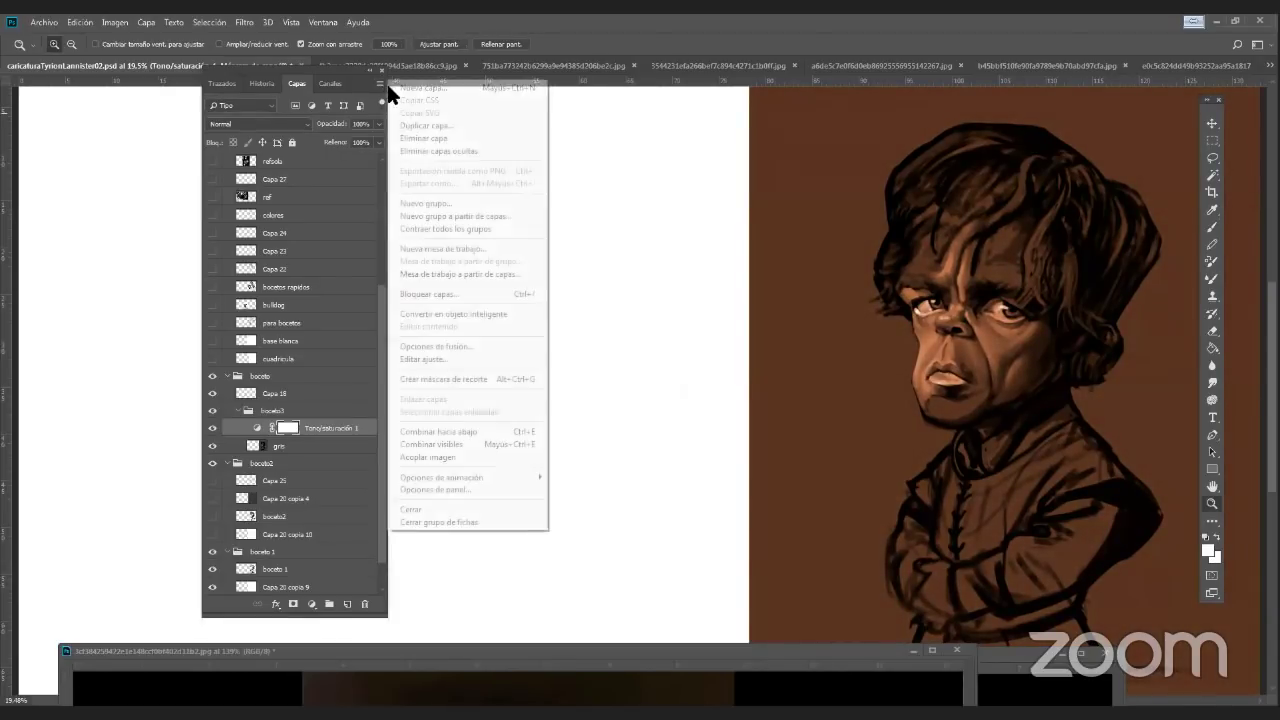
{"action": "left_click", "coordinate": [410, 89]}
{"action": "left_click", "coordinate": [786, 216]}
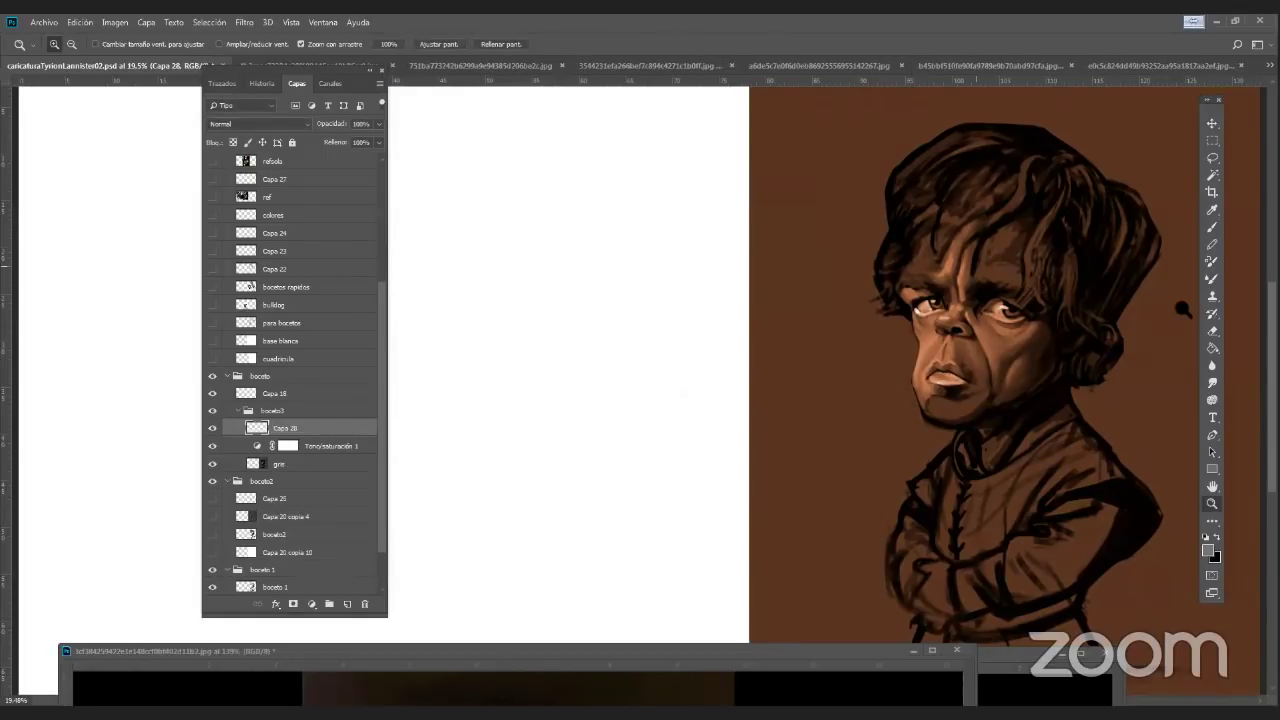
{"action": "left_click", "coordinate": [280, 124]}
{"action": "left_click", "coordinate": [254, 443]}
Choose the brush, set the paint colour to reddish #d65f4c and tint the caricature's nose
{"action": "left_click", "coordinate": [1212, 227]}
{"action": "right_click", "coordinate": [1100, 250]}
{"action": "left_click", "coordinate": [1106, 257]}
{"action": "left_click", "coordinate": [956, 400], "text": "alt"}
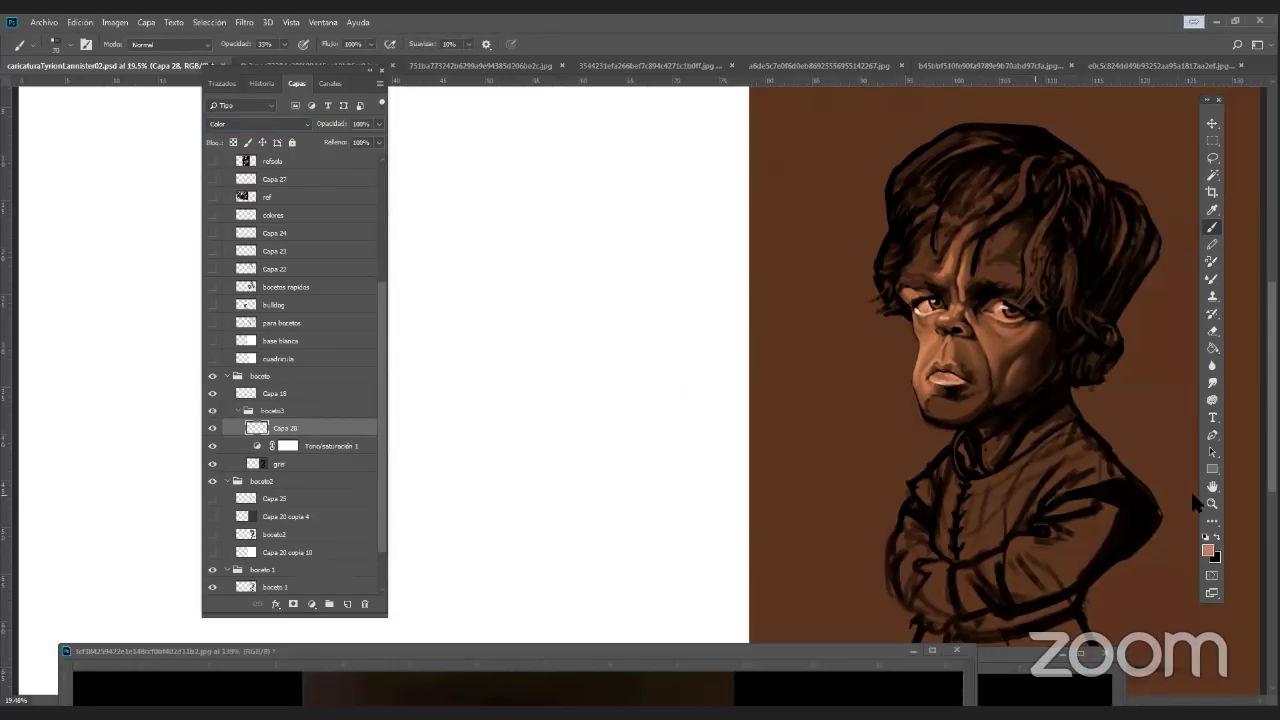
{"action": "left_click", "coordinate": [1209, 552]}
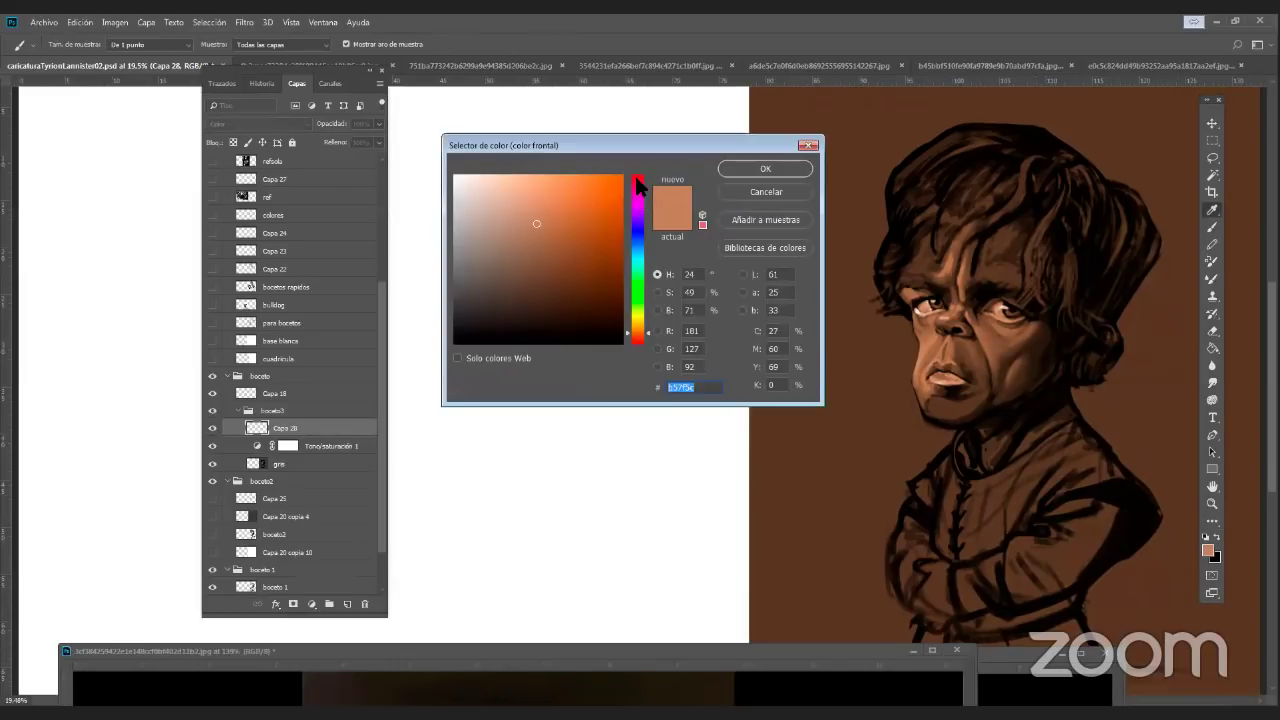
{"action": "left_click", "coordinate": [634, 339]}
{"action": "left_click", "coordinate": [563, 202]}
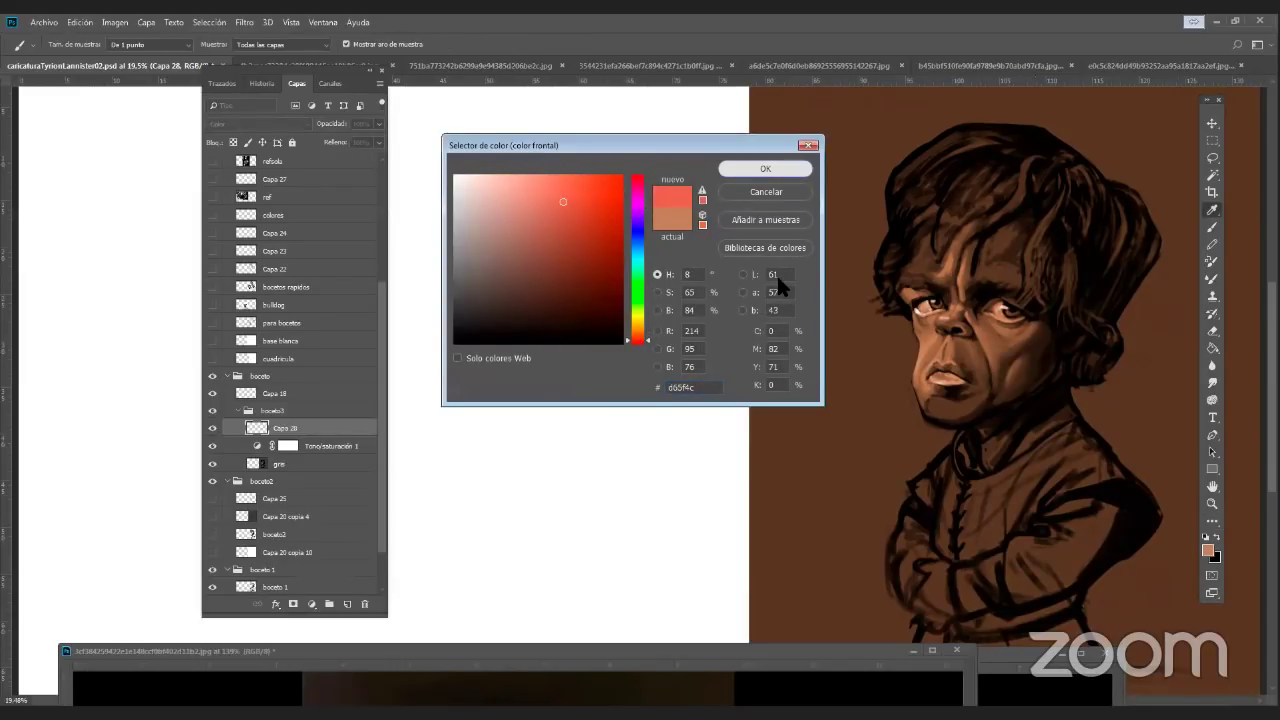
{"action": "key", "text": "Return"}
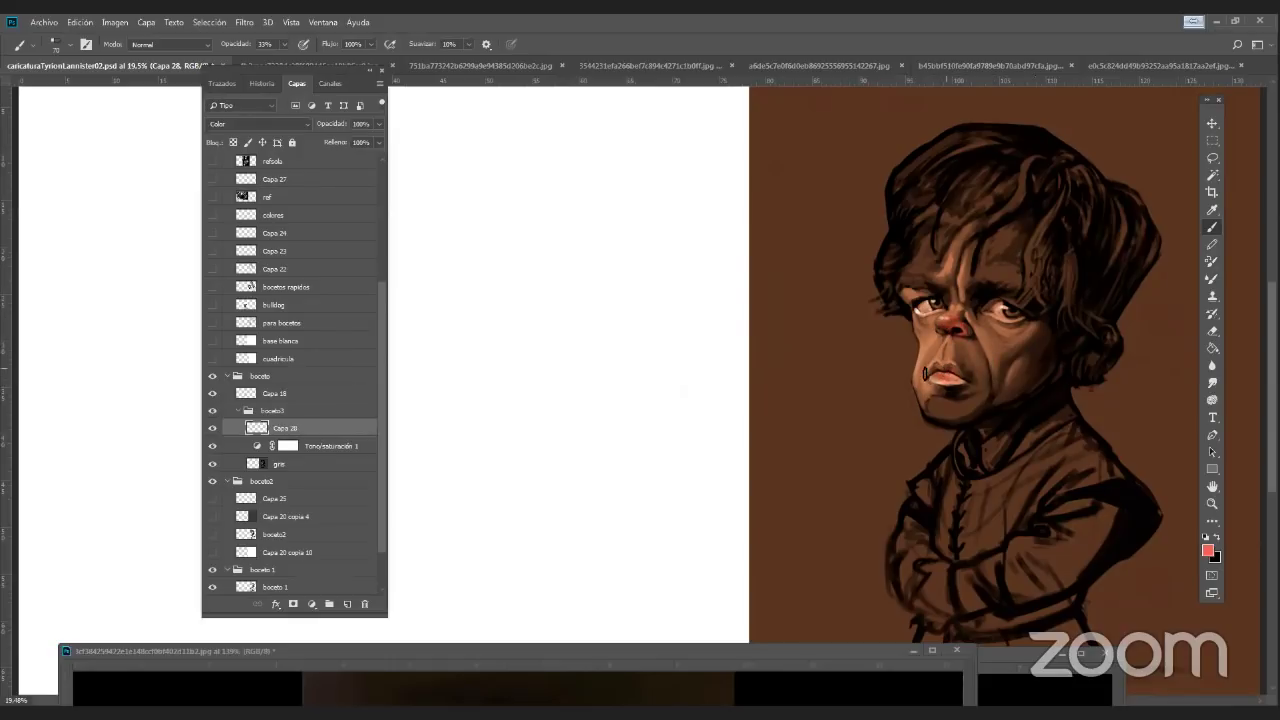
Tint the whites of the eyes with a muted pink and the irises with gray-green #596452
{"action": "left_click", "coordinate": [1208, 551]}
{"action": "left_click", "coordinate": [765, 169]}
{"action": "left_click", "coordinate": [1208, 551]}
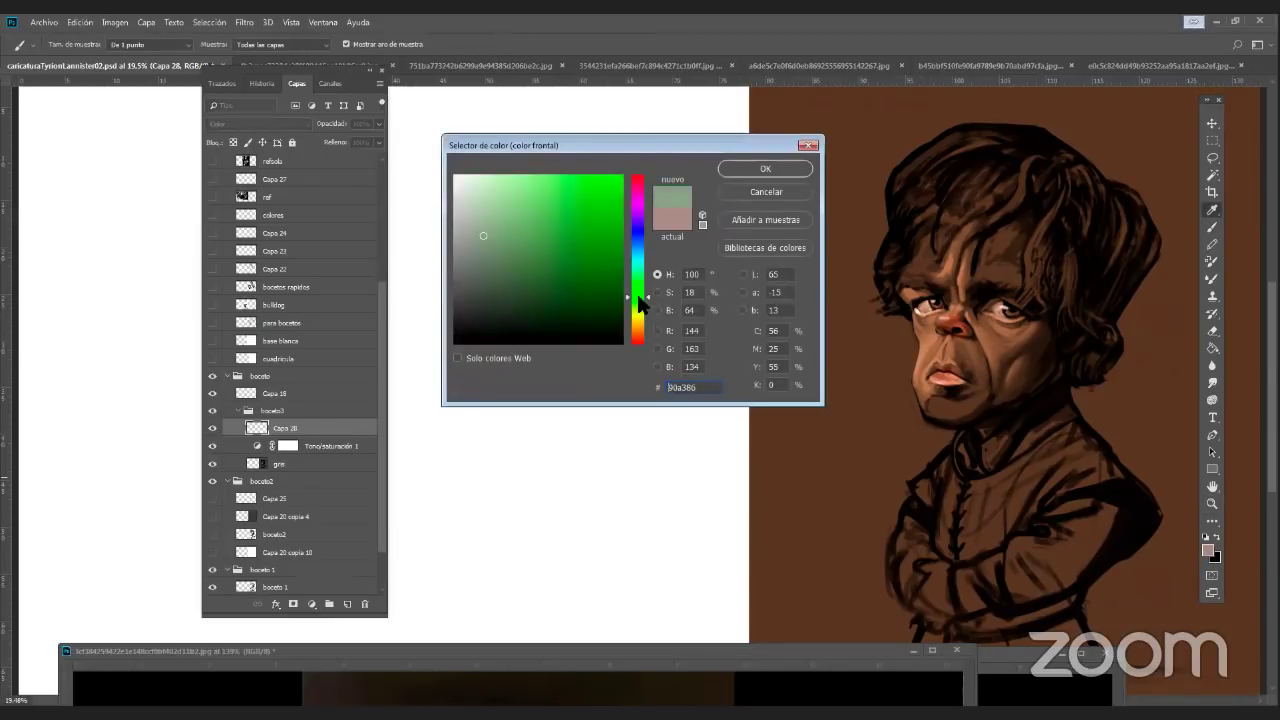
{"action": "left_click", "coordinate": [485, 279]}
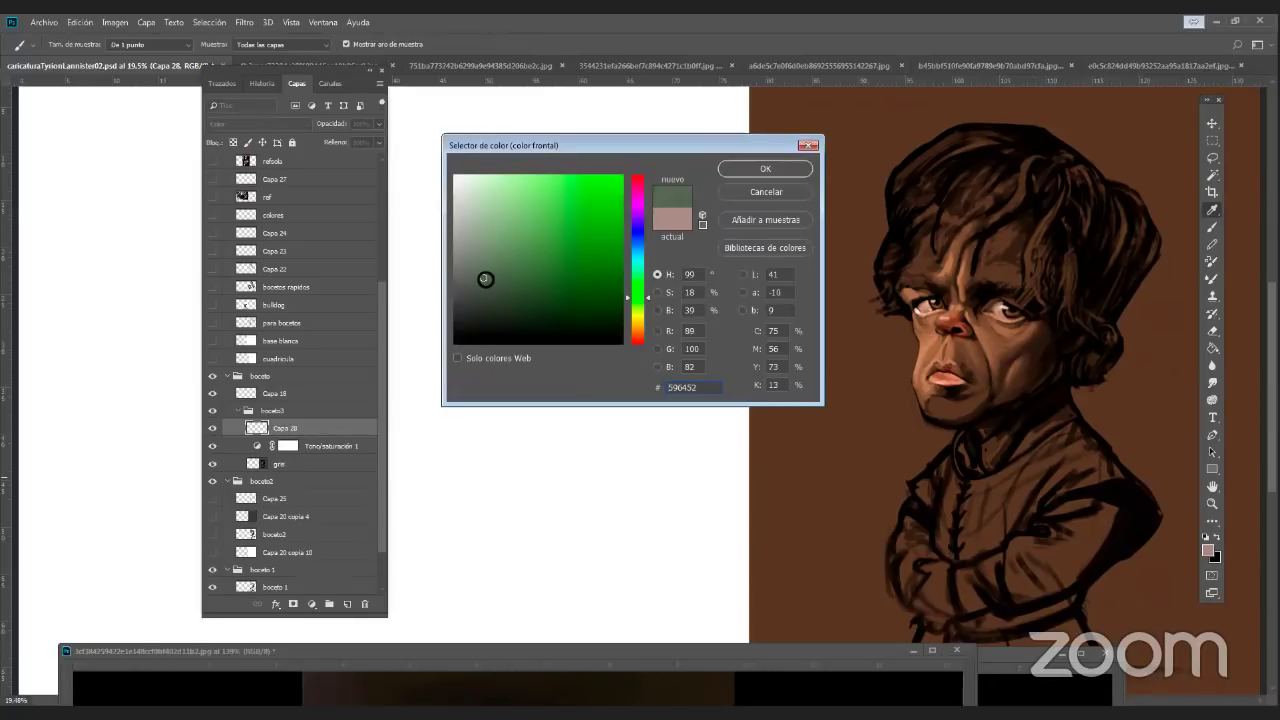
{"action": "left_click", "coordinate": [765, 169]}
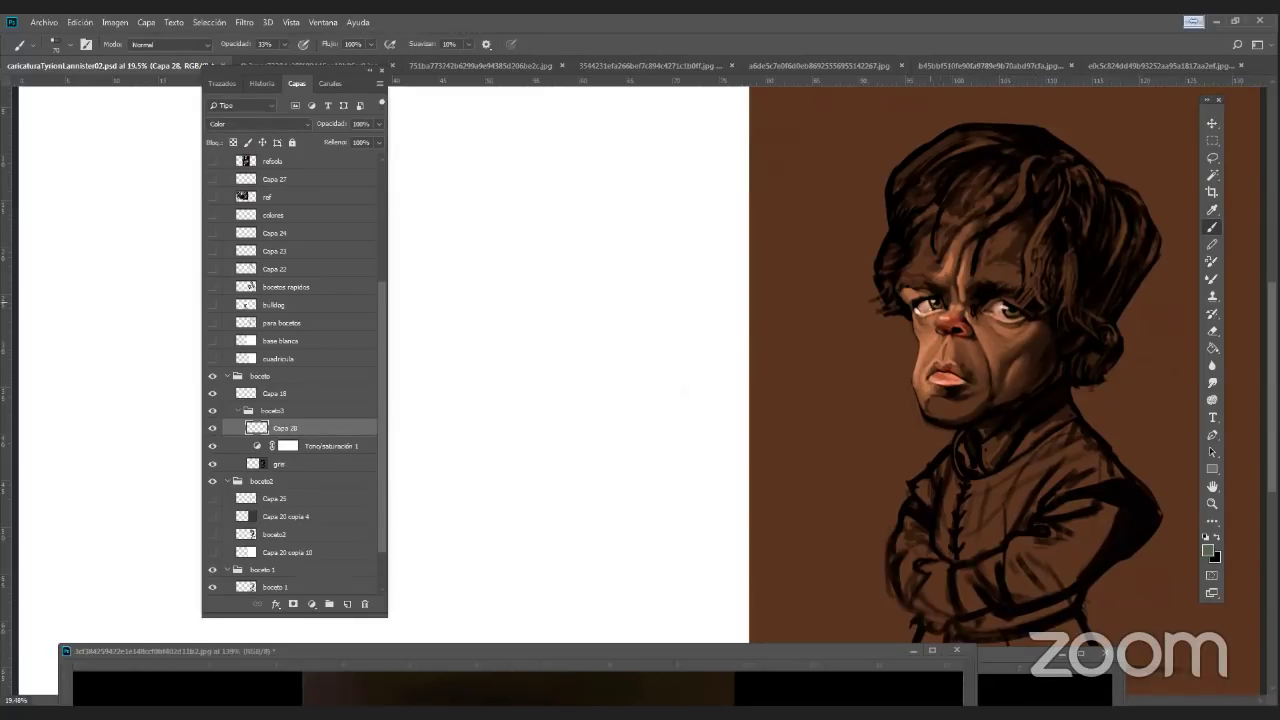
Set the paint colour to ochre #987235, enlarge the brush, raise its opacity to 100% and colour the hair strands
{"action": "left_click", "coordinate": [1208, 551]}
{"action": "left_click_drag", "start_coordinate": [638, 334], "coordinate": [638, 327]}
{"action": "left_click", "coordinate": [566, 245]}
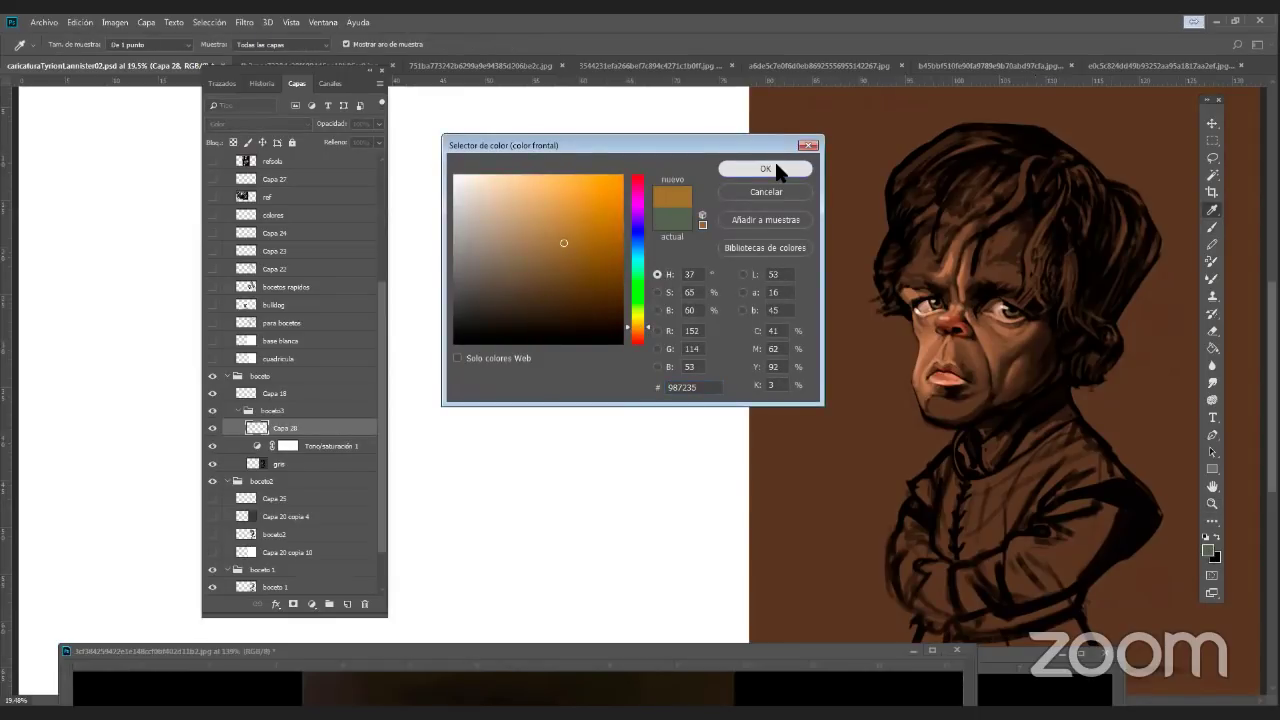
{"action": "left_click", "coordinate": [767, 168]}
{"action": "left_click", "coordinate": [970, 248]}
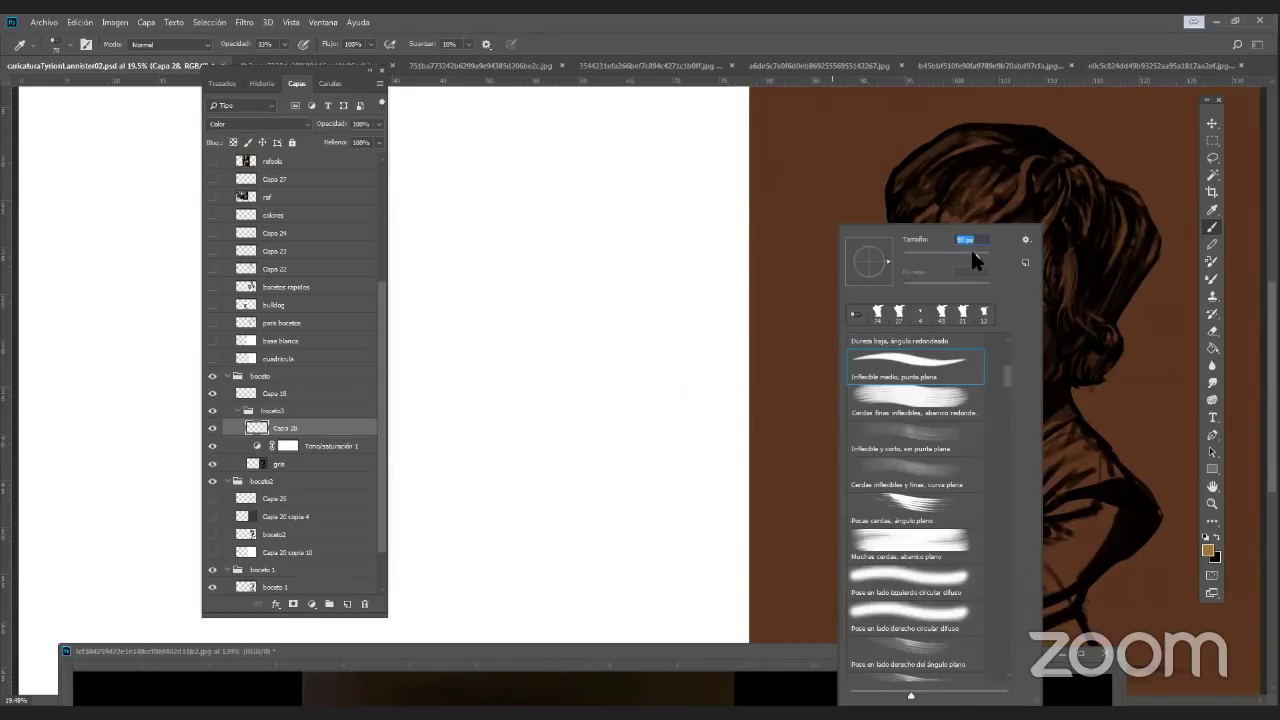
{"action": "left_click", "coordinate": [996, 216]}
{"action": "key", "text": "0"}
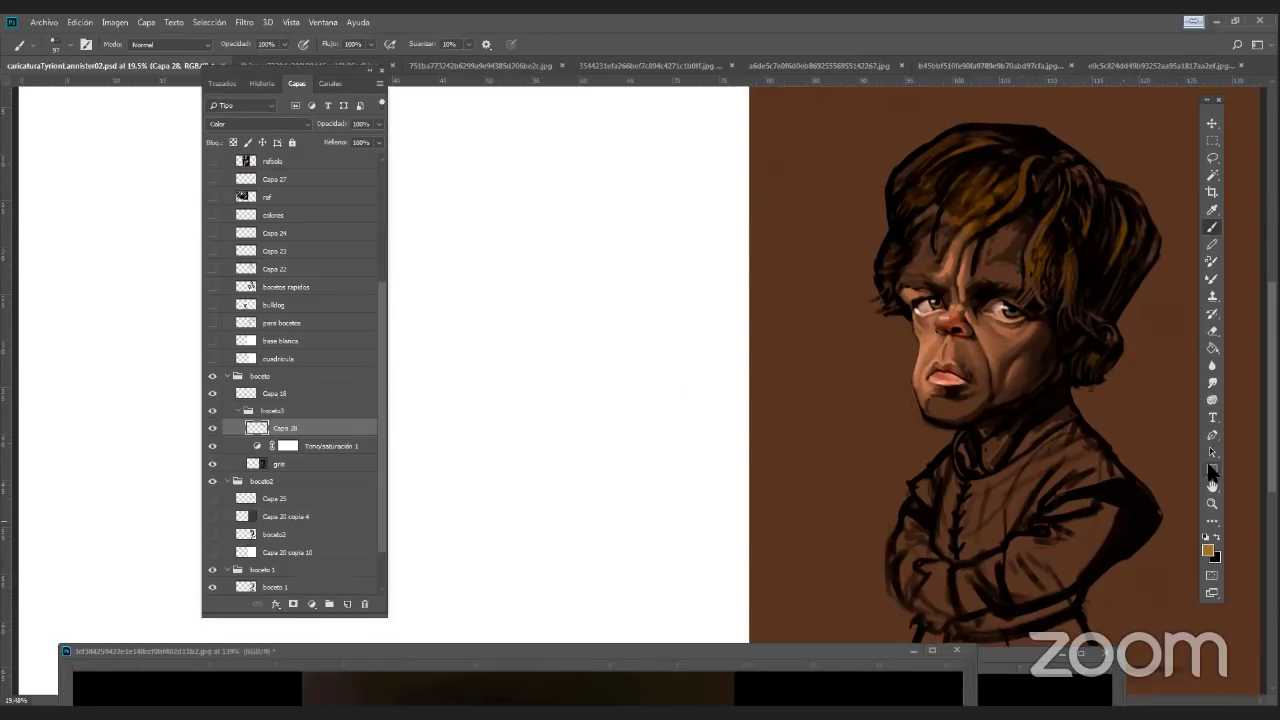
Enlarge the brush and tint the lower edge of the chin red, sampling colours from the nose and chin
{"action": "left_click", "coordinate": [1212, 503]}
{"action": "left_click_drag", "start_coordinate": [1010, 540], "coordinate": [785, 500]}
{"action": "left_click", "coordinate": [1209, 228]}
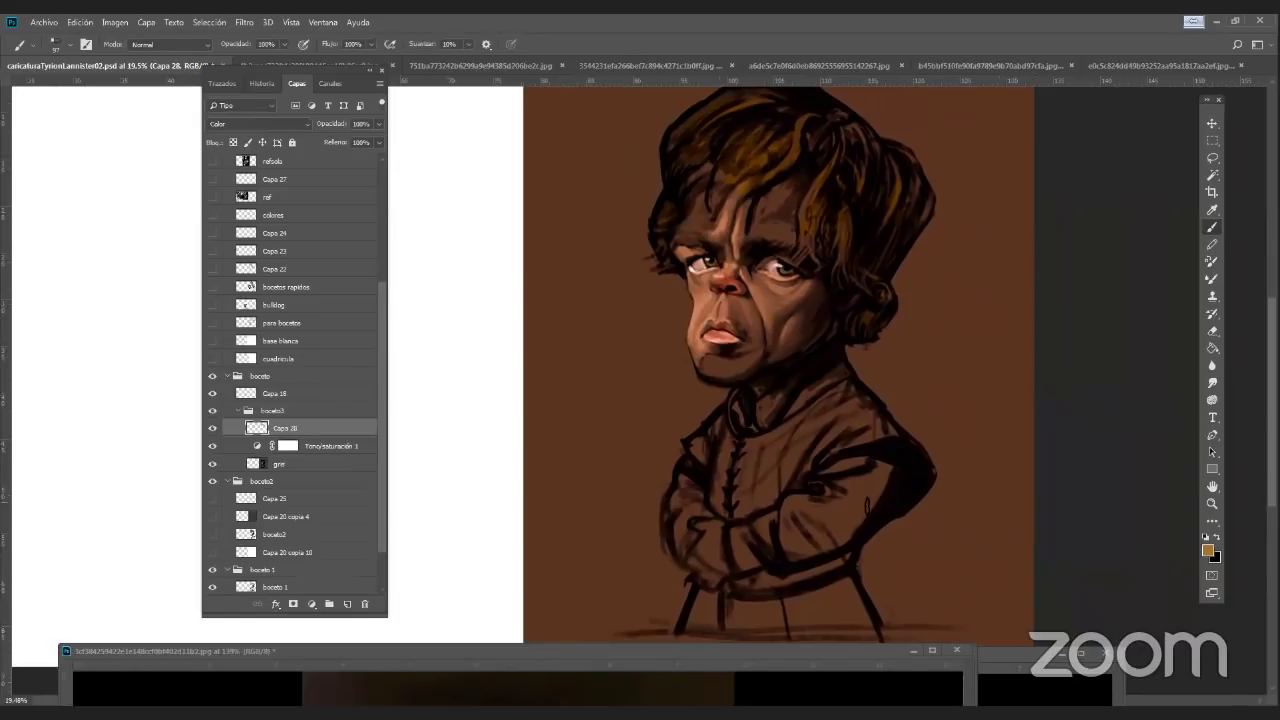
{"action": "right_click", "coordinate": [964, 255]}
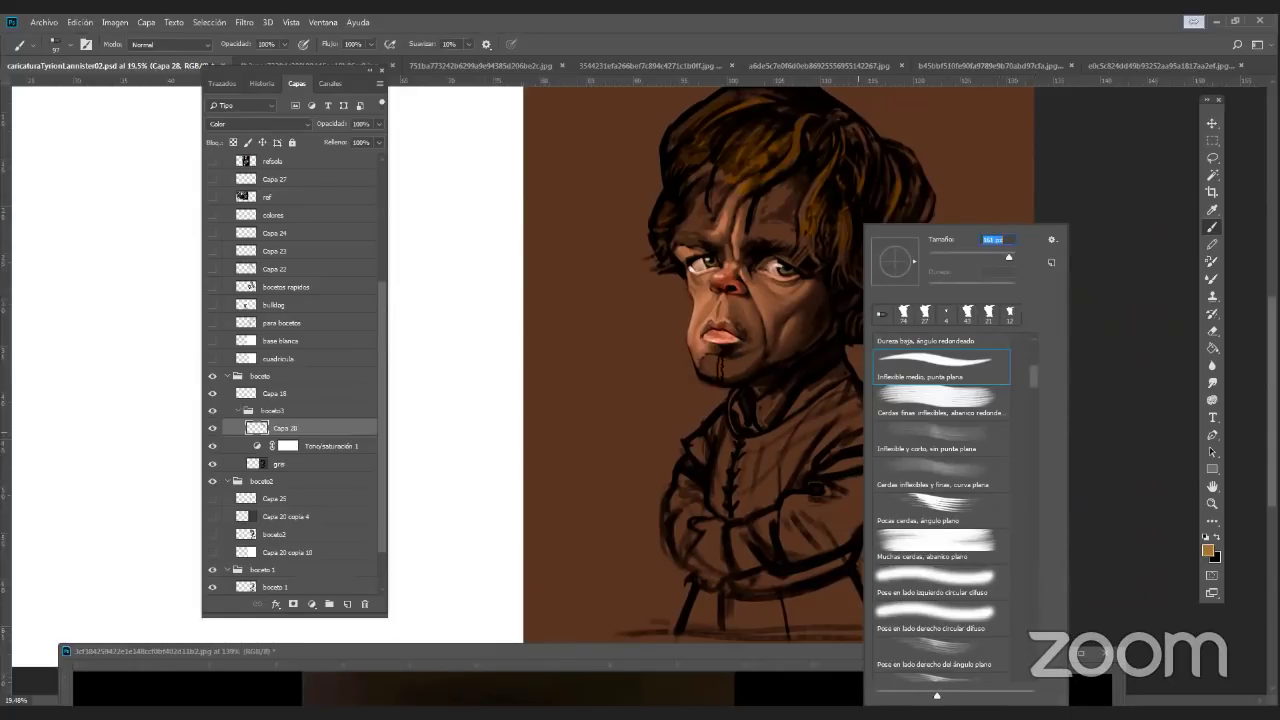
{"action": "mouse_move", "coordinate": [702, 371]}
{"action": "left_mouse_down"}
{"action": "mouse_move", "coordinate": [754, 365]}
{"action": "mouse_move", "coordinate": [702, 363]}
{"action": "left_mouse_up"}
{"action": "left_click", "coordinate": [733, 297], "text": "alt"}
{"action": "left_click", "coordinate": [731, 360], "text": "alt"}
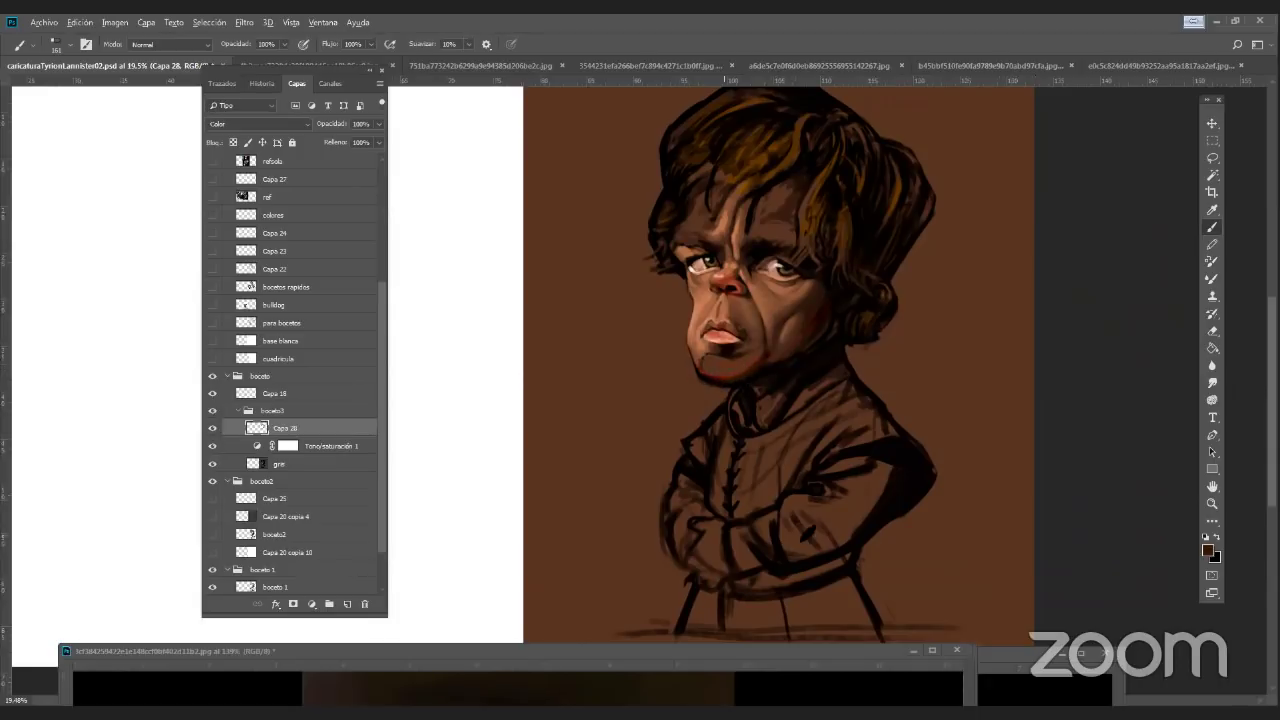
Hide the boceto, boceto3 and boceto2 groups with their layers so that only the boceto 1 sketch shows
{"action": "left_click", "coordinate": [1212, 503]}
{"action": "left_click", "coordinate": [956, 514], "text": "alt"}
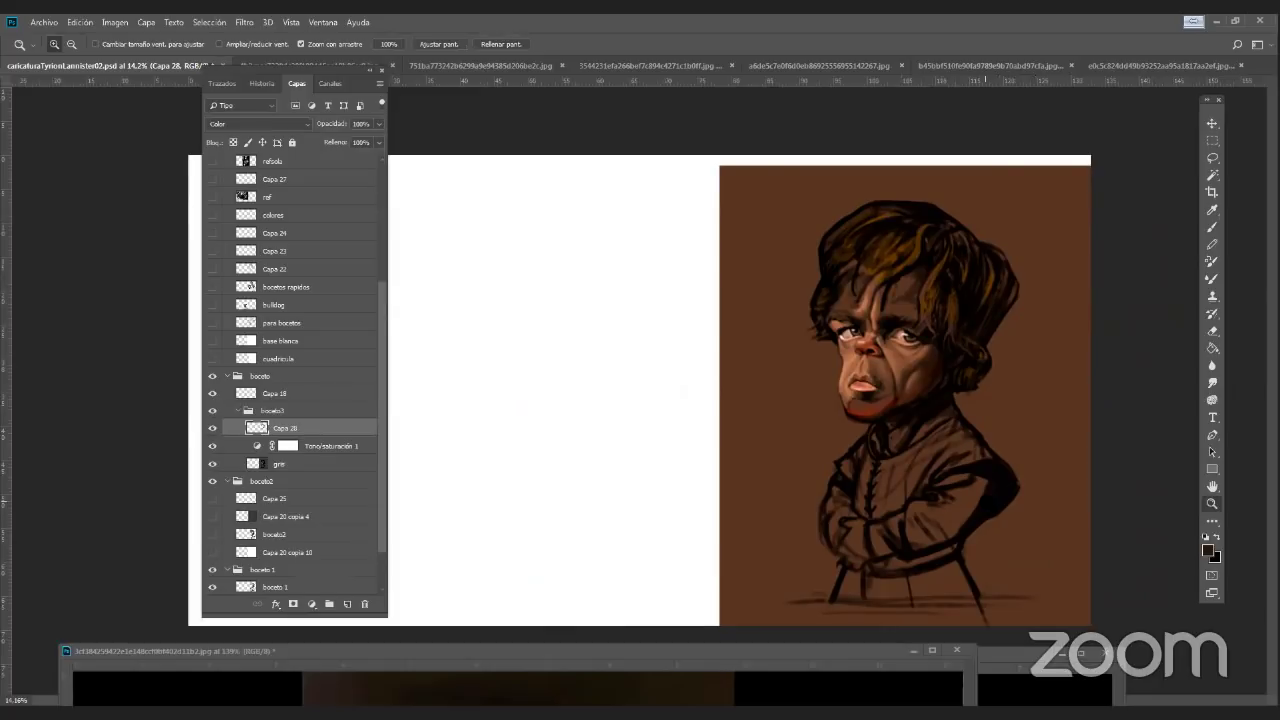
{"action": "left_click_drag", "start_coordinate": [212, 377], "coordinate": [215, 484]}
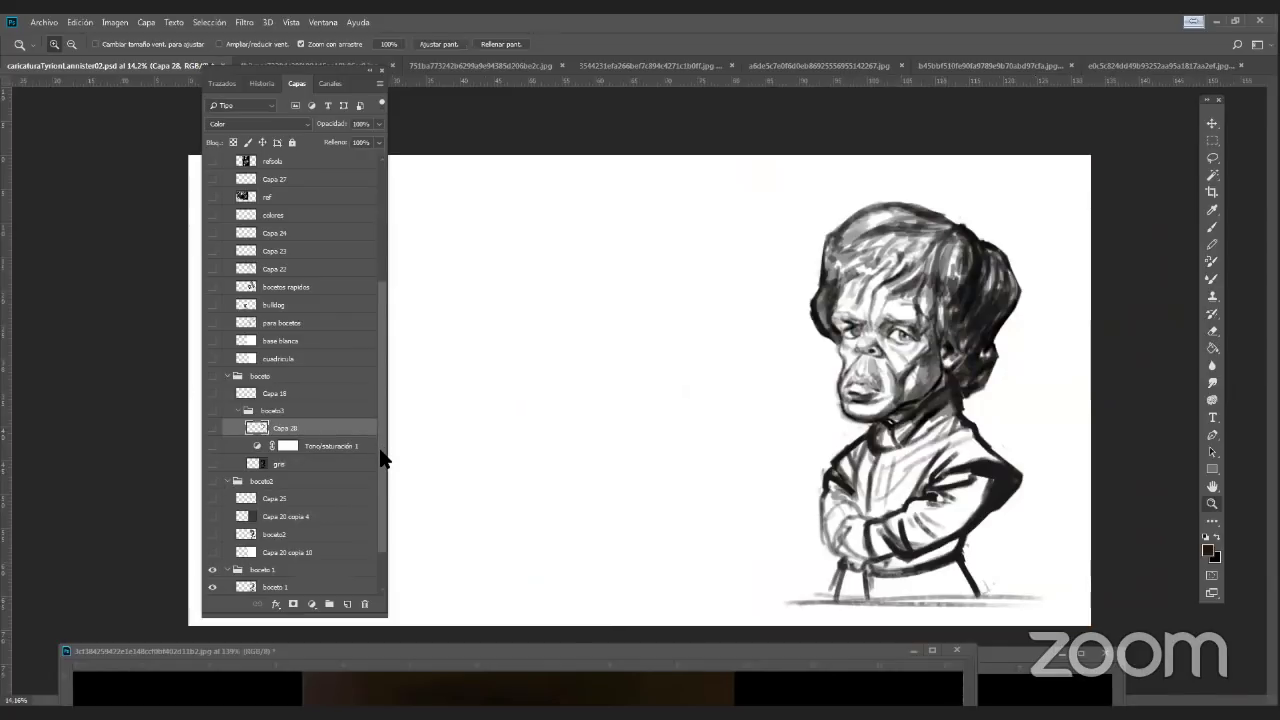
{"action": "left_click_drag", "start_coordinate": [382, 453], "coordinate": [383, 519]}
{"action": "scroll", "coordinate": [384, 510], "scroll_direction": "up", "scroll_amount": 3}
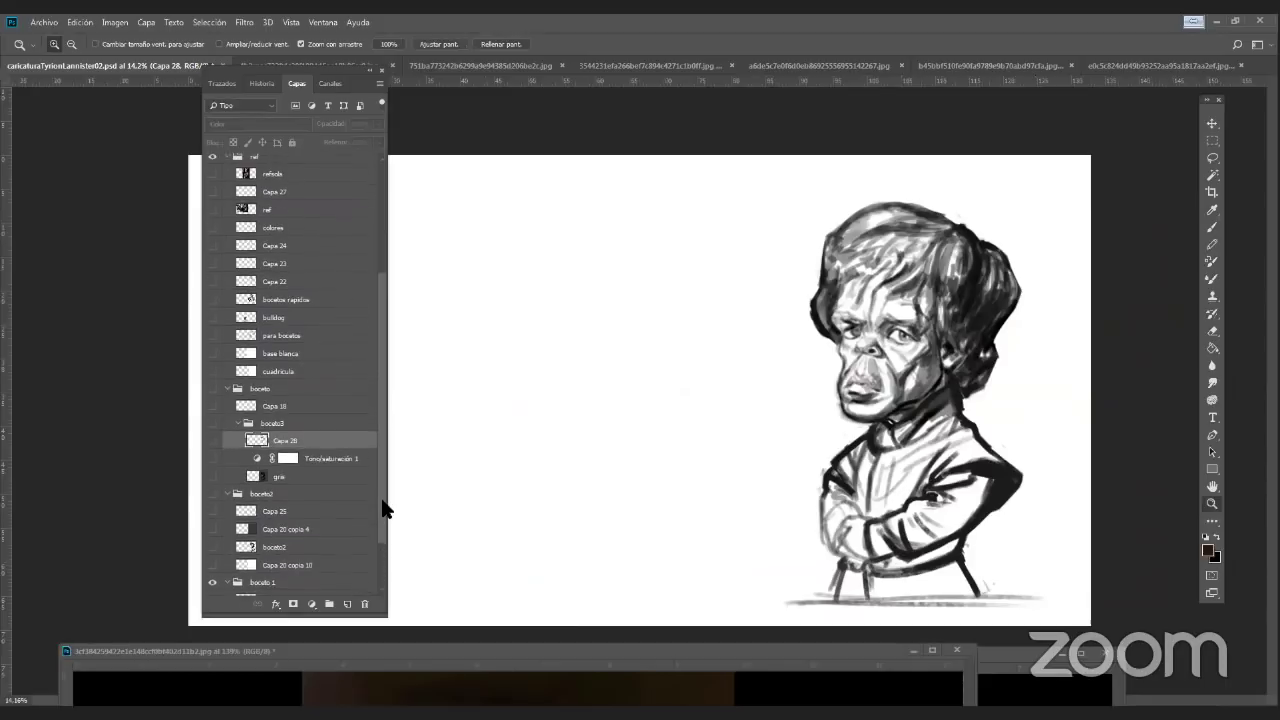
{"action": "scroll", "coordinate": [386, 405], "scroll_direction": "up", "scroll_amount": 1}
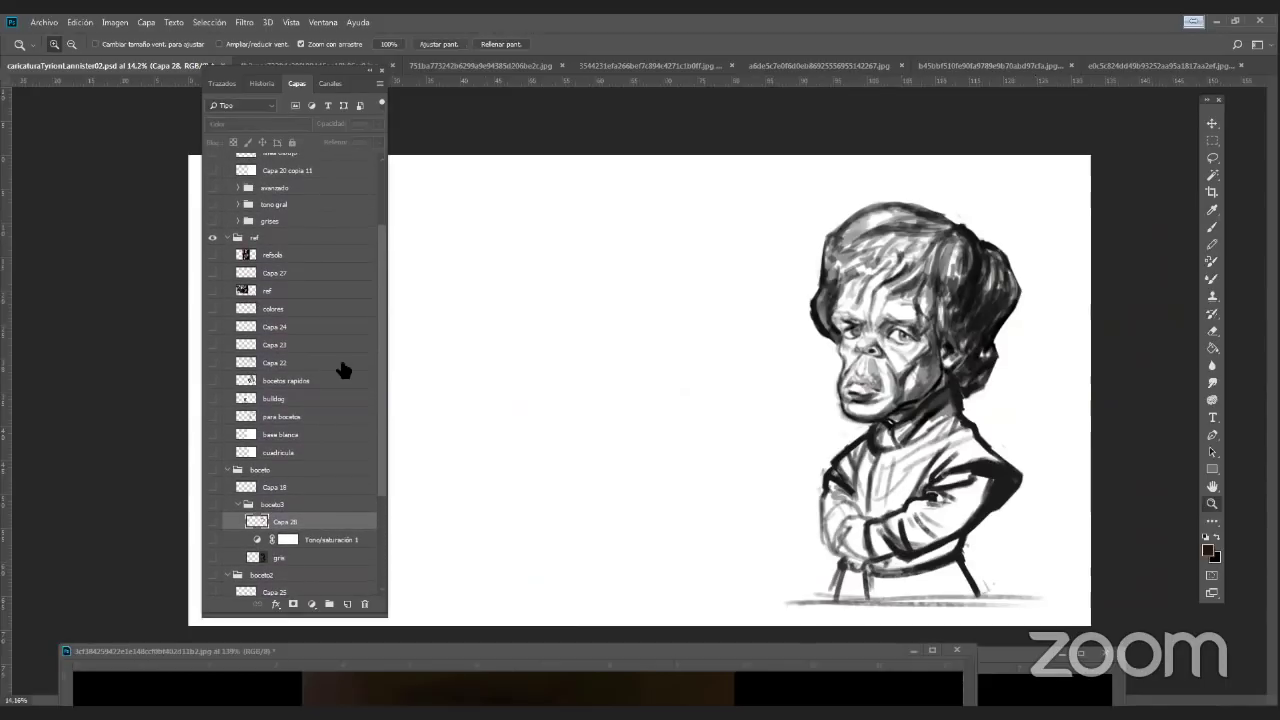
{"action": "left_click_drag", "start_coordinate": [380, 457], "coordinate": [381, 412]}
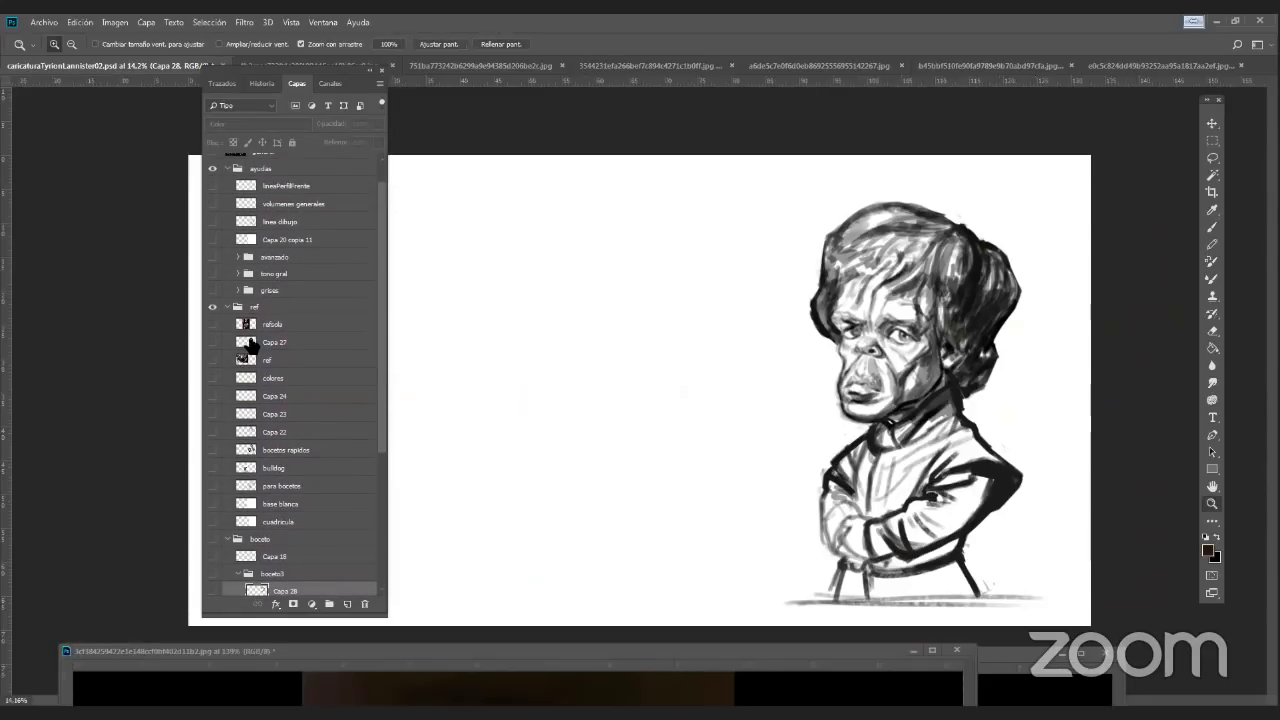
Show the boceto group and its Capa 18 layer again and turn on the ayudas group
{"action": "left_click", "coordinate": [212, 539]}
{"action": "left_click", "coordinate": [212, 556]}
{"action": "left_click_drag", "start_coordinate": [381, 357], "coordinate": [381, 318]}
{"action": "left_click", "coordinate": [212, 198]}
{"action": "left_click", "coordinate": [212, 198]}
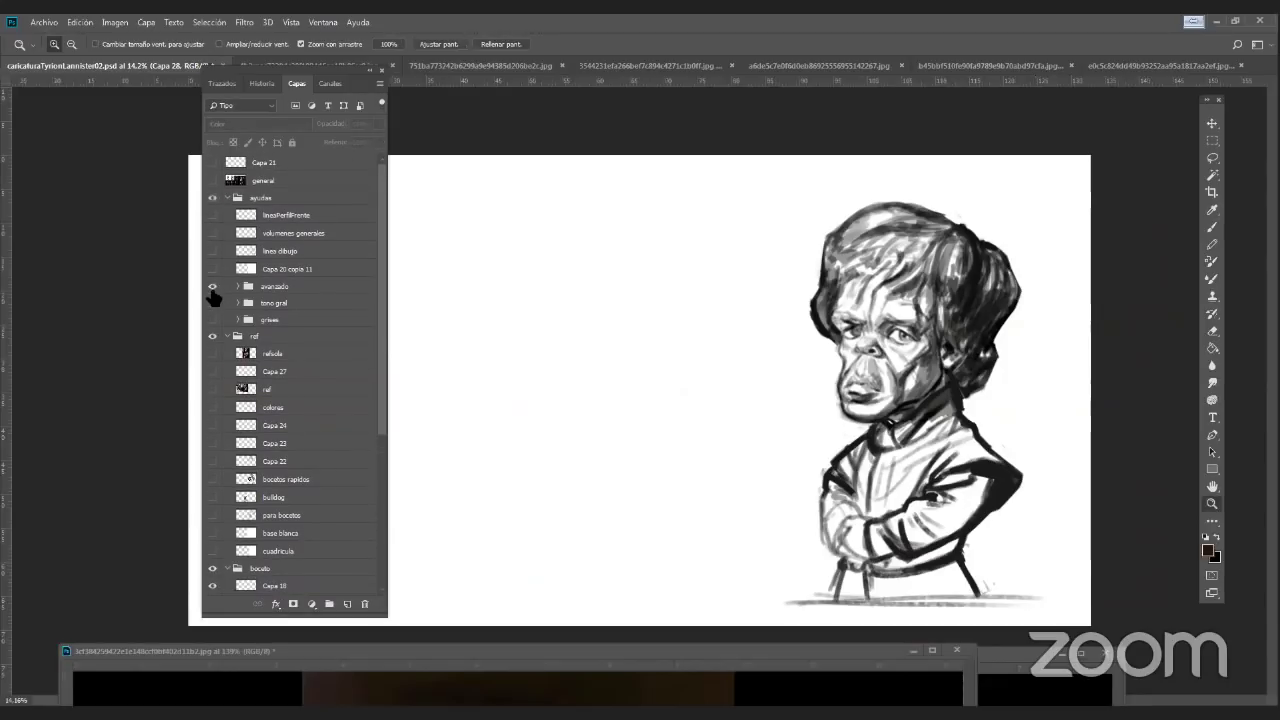
Compare the avanzado colour version with the tono gral version by toggling avanzado, leaving both groups shown
{"action": "left_click", "coordinate": [212, 286]}
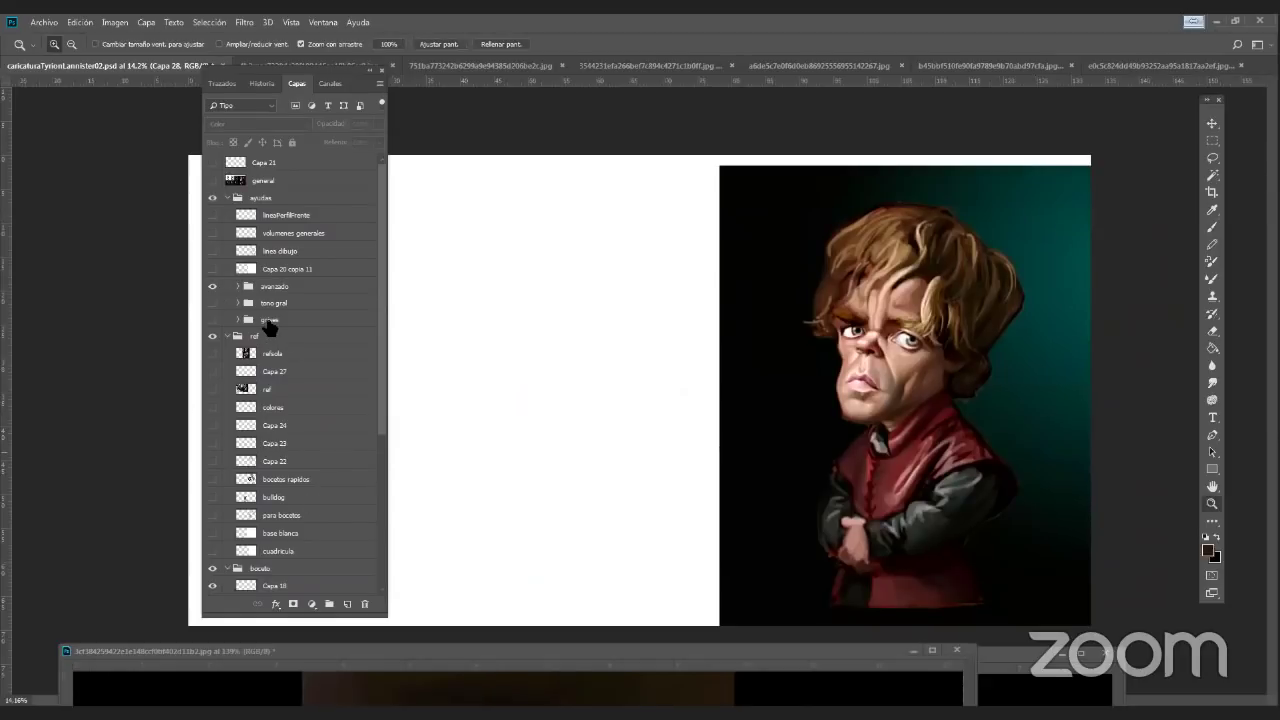
{"action": "left_click", "coordinate": [212, 286]}
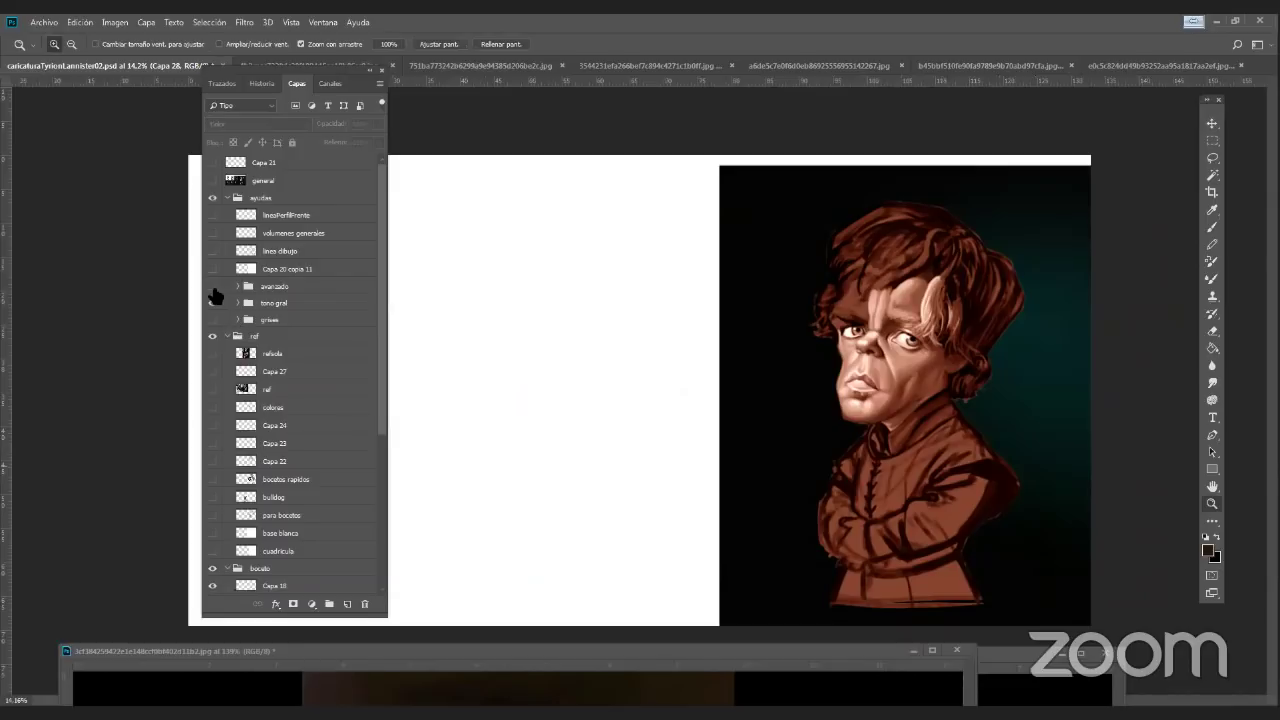
{"action": "left_click", "coordinate": [212, 287]}
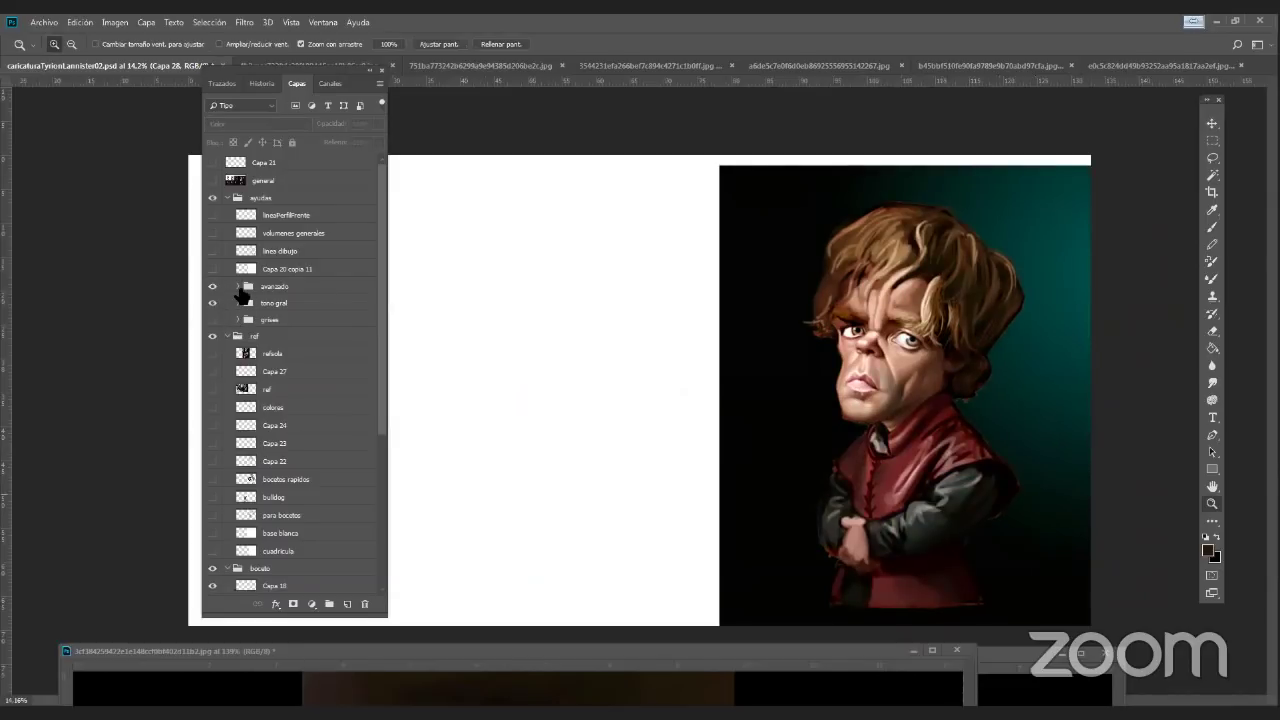
Expand the avanzado group and toggle its Capa 20 copia 8 background and the tono gral group to check their contribution
{"action": "left_click", "coordinate": [237, 286]}
{"action": "left_click", "coordinate": [212, 322]}
{"action": "left_click", "coordinate": [212, 322]}
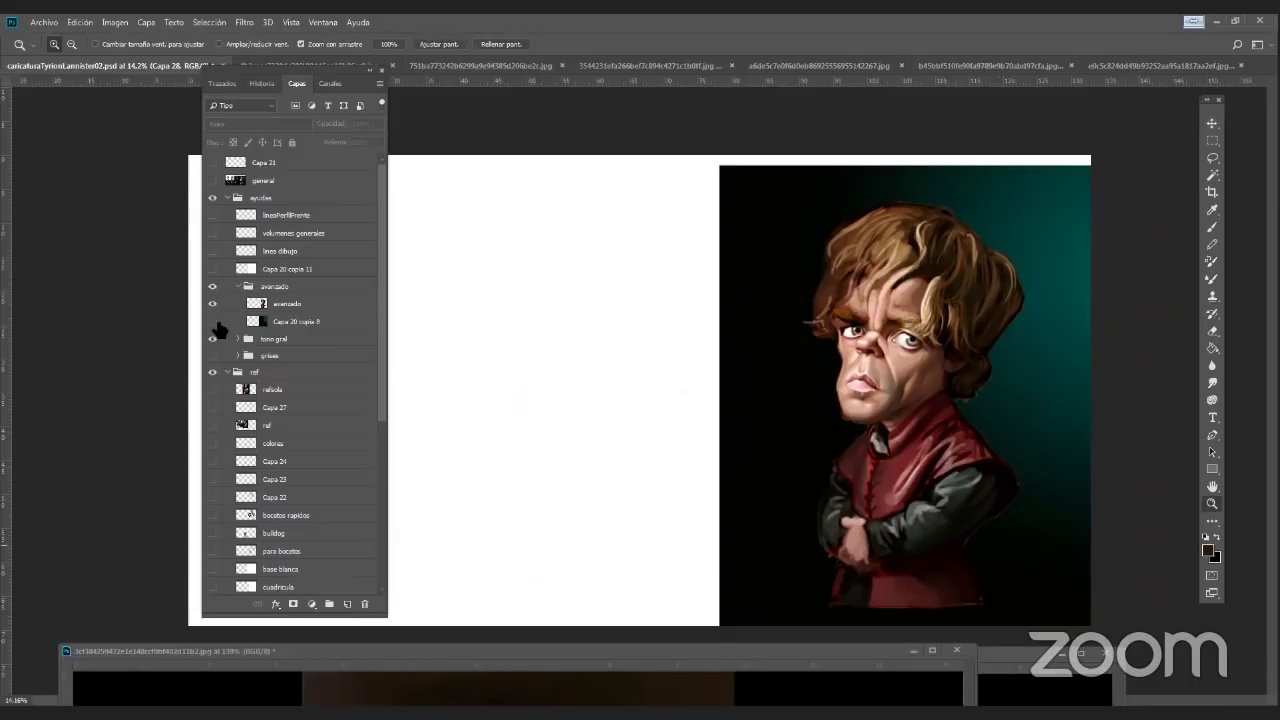
{"action": "left_click", "coordinate": [212, 336]}
{"action": "left_click", "coordinate": [212, 322]}
Switch to the full-screen view and examine the avanzado colour painting up close and as a whole
{"action": "left_click_drag", "start_coordinate": [979, 472], "coordinate": [908, 481]}
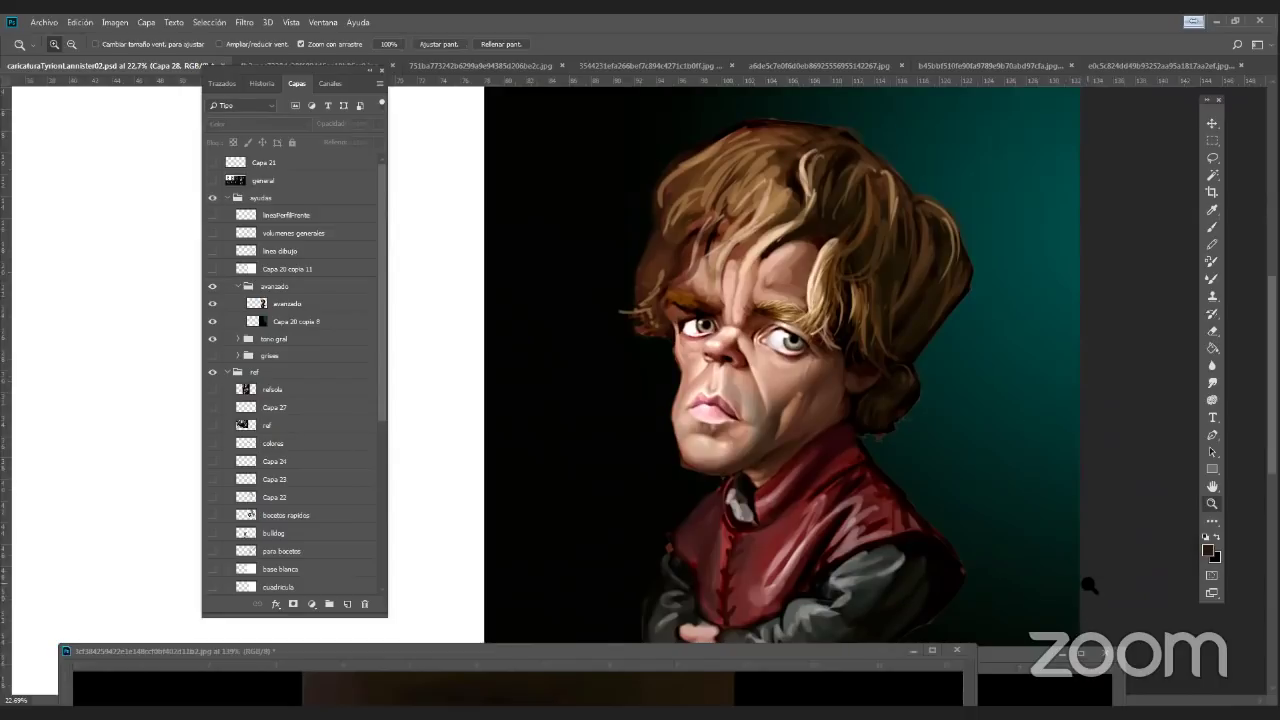
{"action": "key", "text": "f"}
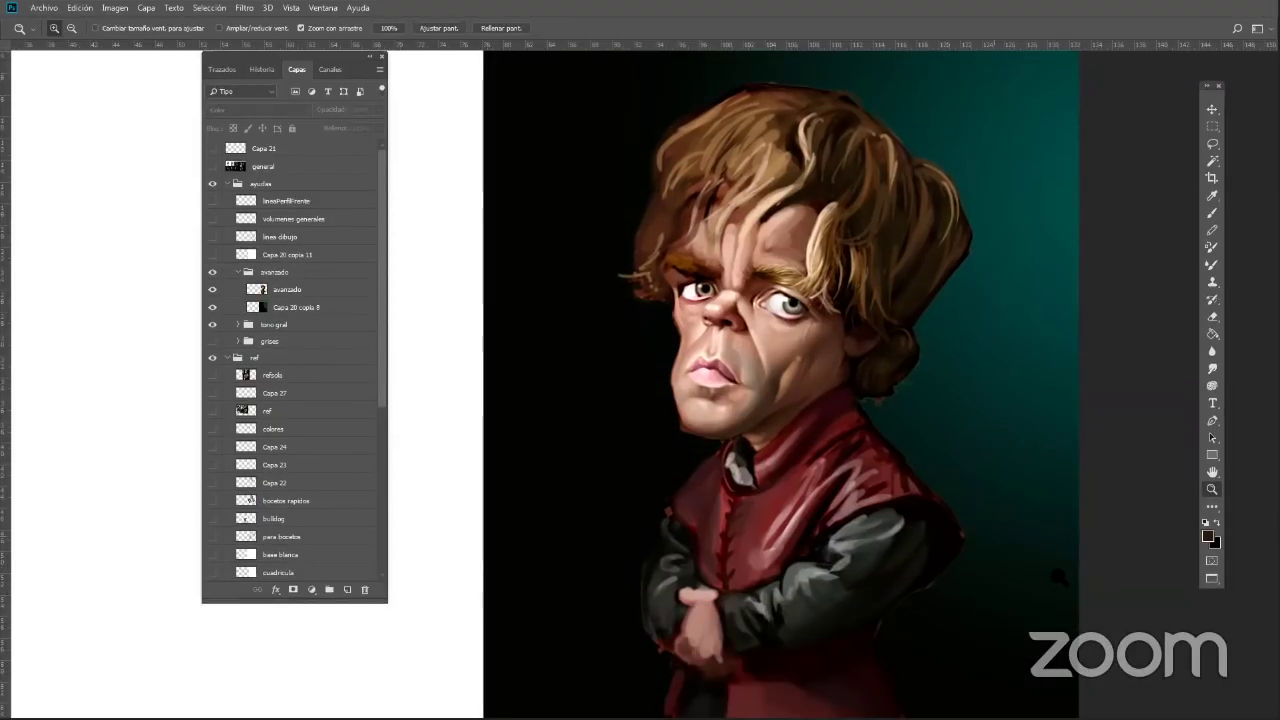
{"action": "left_click_drag", "start_coordinate": [758, 366], "coordinate": [788, 384]}
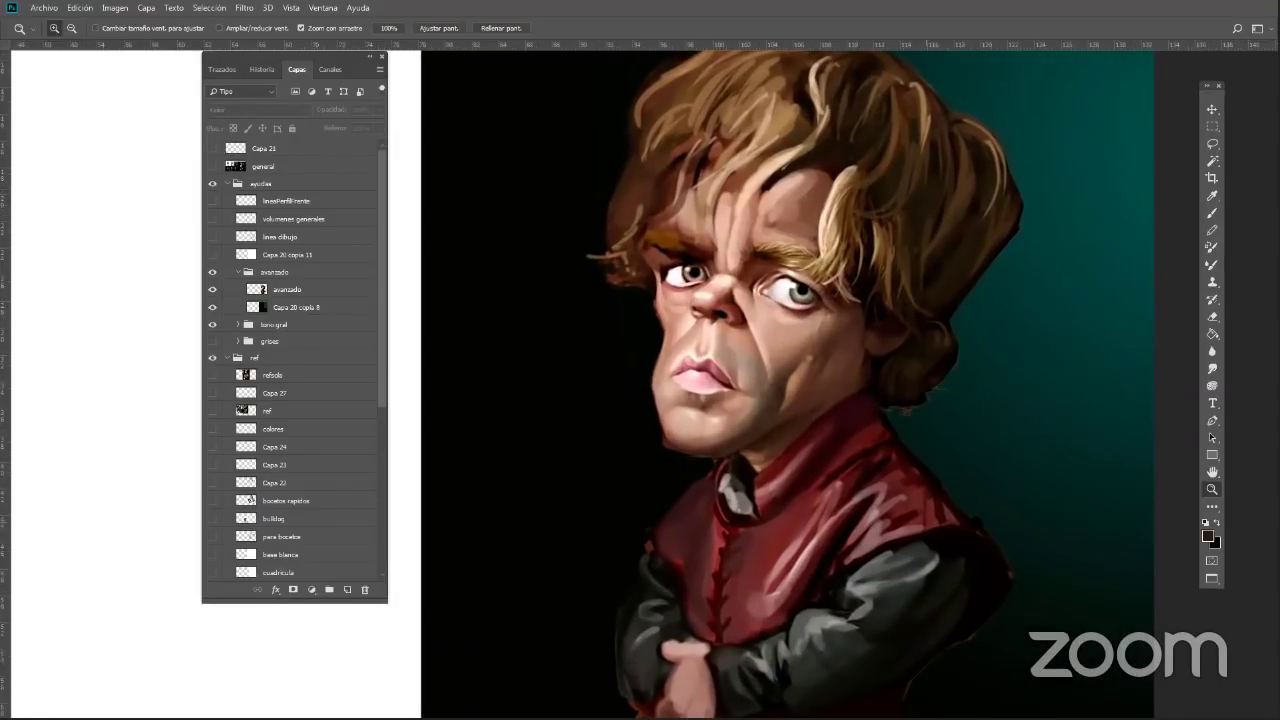
{"action": "left_click", "coordinate": [978, 525], "text": "alt"}
{"action": "left_click_drag", "start_coordinate": [983, 535], "coordinate": [976, 465]}
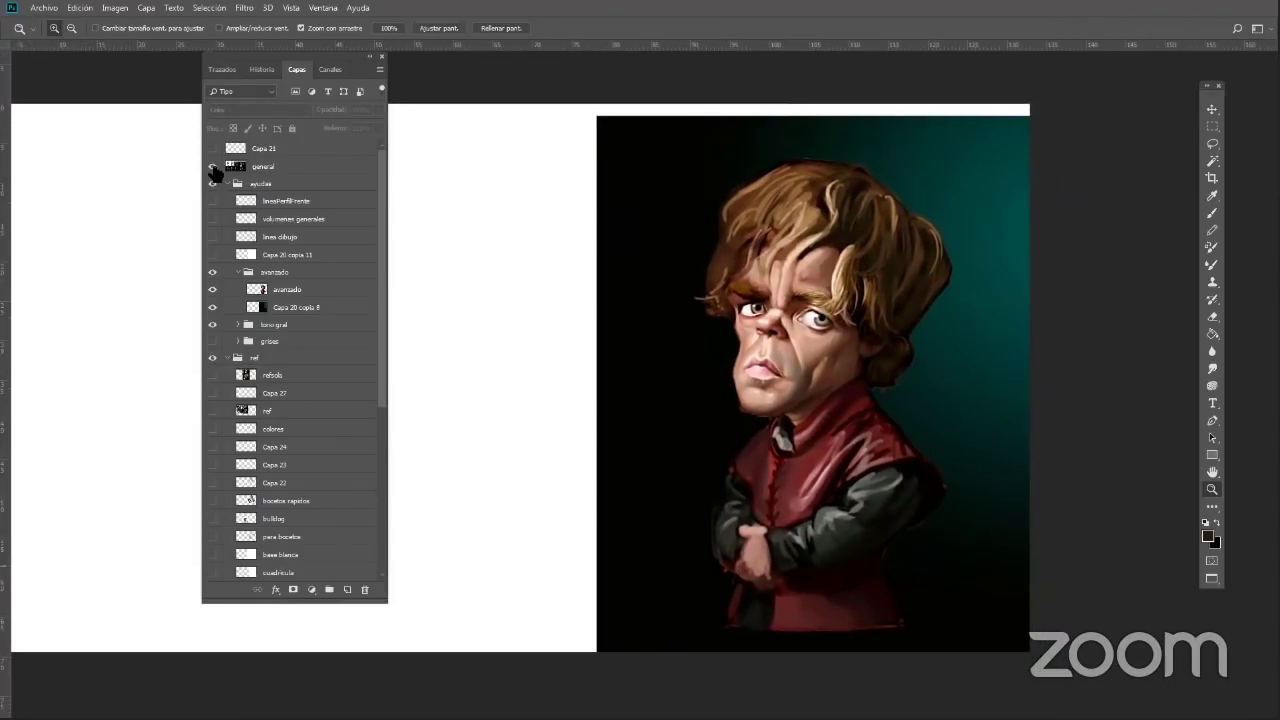
Hide the general layer, move the refsola reference photo layer to the top of the layer stack and show it
{"action": "left_click", "coordinate": [212, 167]}
{"action": "left_click", "coordinate": [212, 167]}
{"action": "left_click_drag", "start_coordinate": [279, 377], "coordinate": [286, 146]}
{"action": "left_click", "coordinate": [212, 148]}
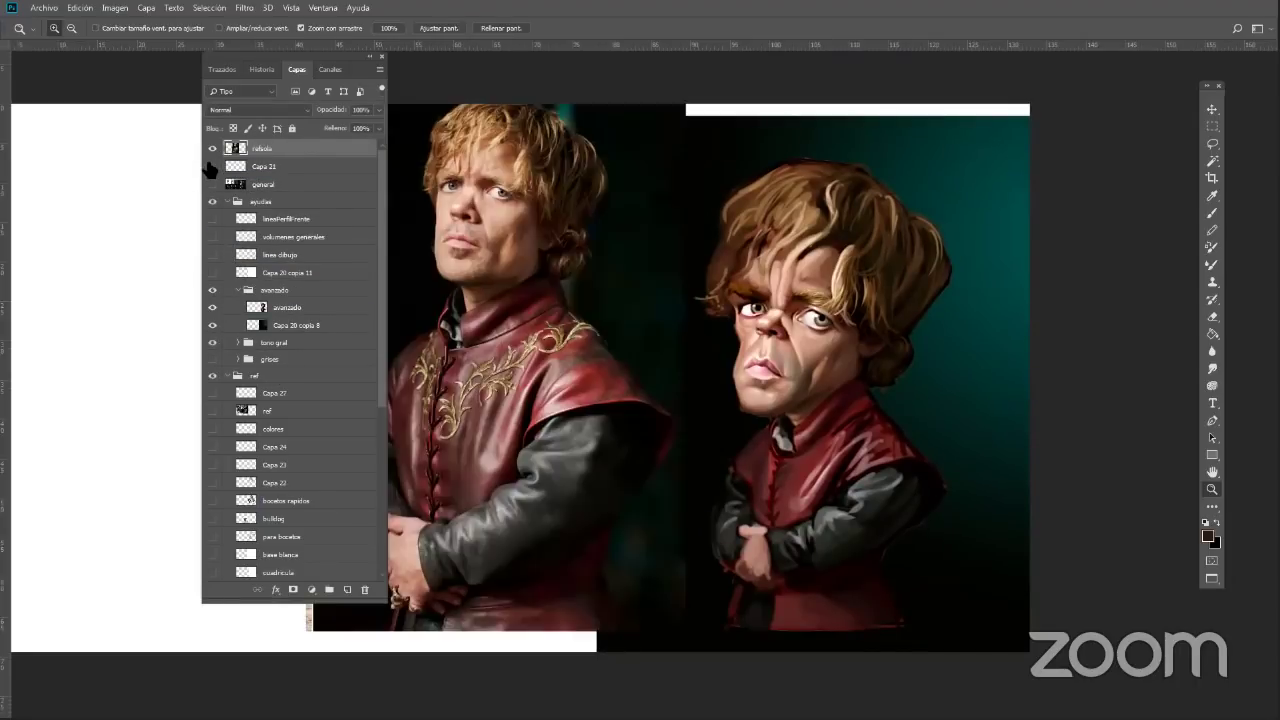
Shift the reference photo down so its face lines up beside the caricature, and move the layer list clear of both heads
{"action": "left_click", "coordinate": [1212, 109]}
{"action": "left_click_drag", "start_coordinate": [594, 258], "coordinate": [583, 350]}
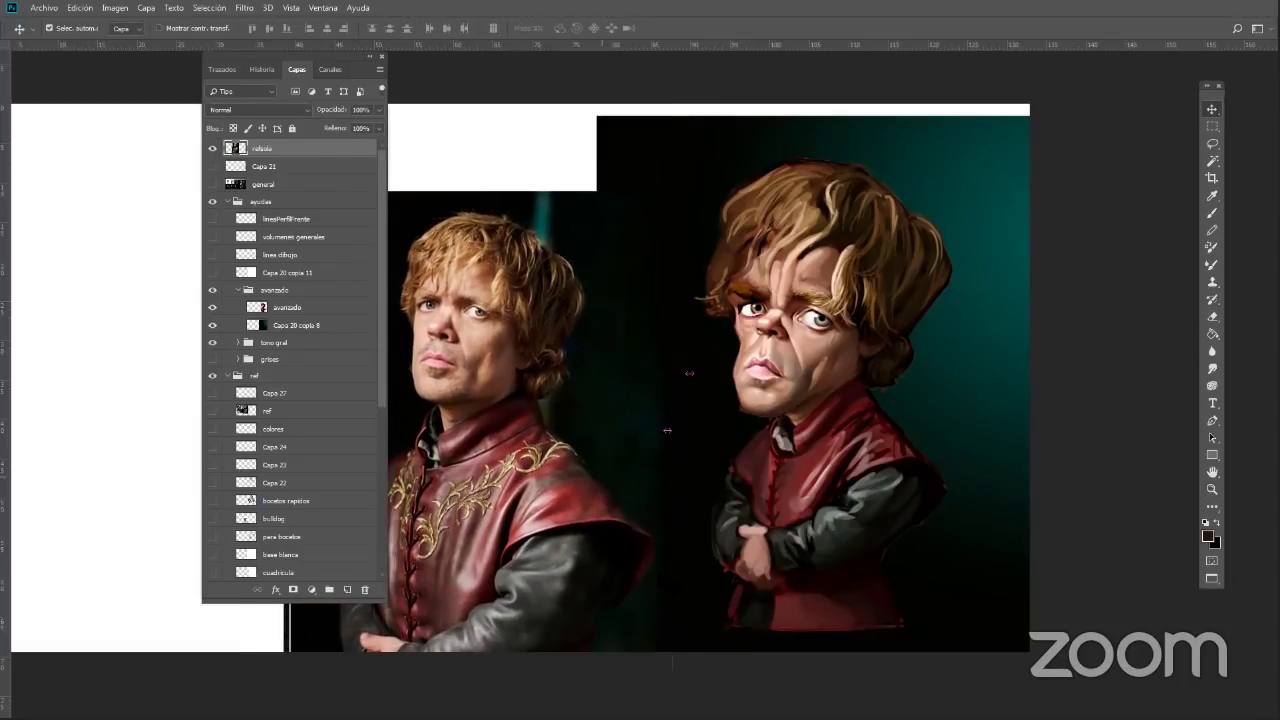
{"action": "left_click", "coordinate": [1212, 489]}
{"action": "left_click_drag", "start_coordinate": [849, 419], "coordinate": [866, 470]}
{"action": "left_click_drag", "start_coordinate": [342, 56], "coordinate": [953, 597]}
Select the head in the reference photo with the Lasso and copy it to a new layer
{"action": "left_click", "coordinate": [1212, 144]}
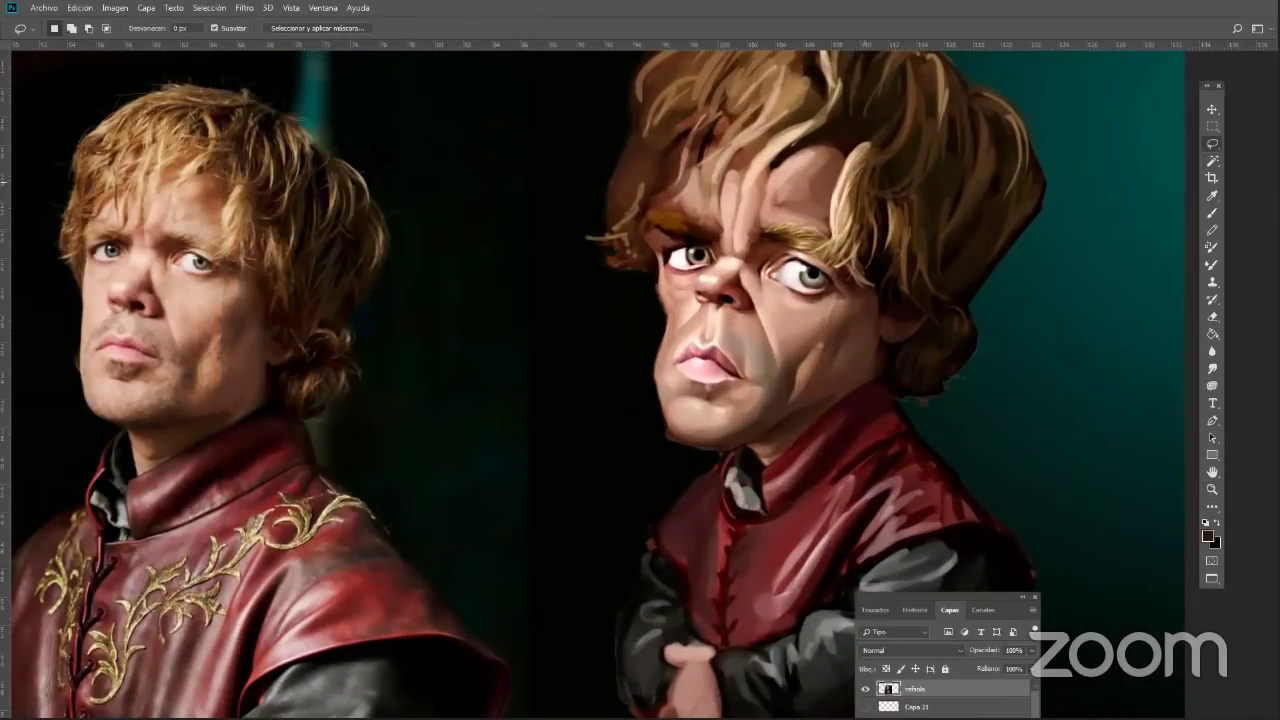
{"action": "mouse_move", "coordinate": [222, 84]}
{"action": "left_mouse_down"}
{"action": "mouse_move", "coordinate": [418, 210]}
{"action": "mouse_move", "coordinate": [220, 88]}
{"action": "left_mouse_up"}
{"action": "left_click", "coordinate": [545, 367]}
{"action": "key", "text": "ctrl+j"}
Enlarge the copied reference head with Free Transform and place it right next to the caricature's face
{"action": "left_click", "coordinate": [1206, 113]}
{"action": "key", "text": "ctrl+t"}
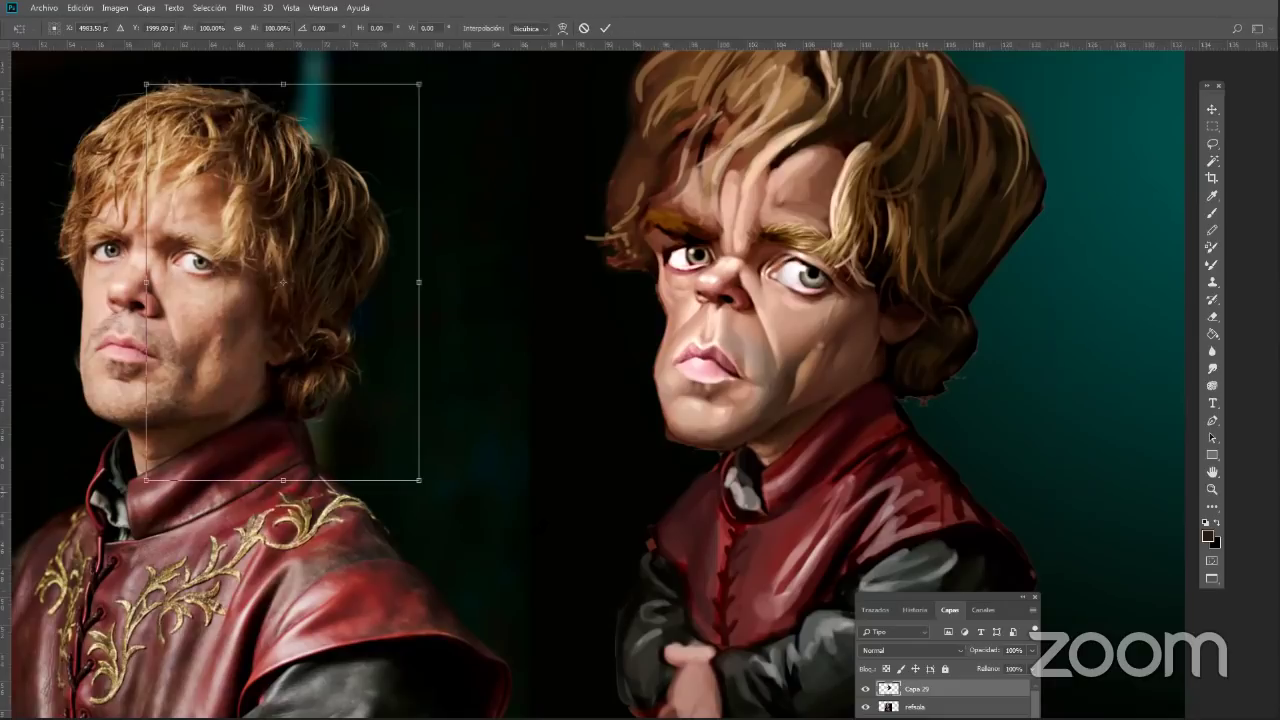
{"action": "left_click_drag", "start_coordinate": [426, 487], "coordinate": [486, 560]}
{"action": "left_click_drag", "start_coordinate": [372, 474], "coordinate": [574, 459]}
{"action": "key", "text": "Return"}
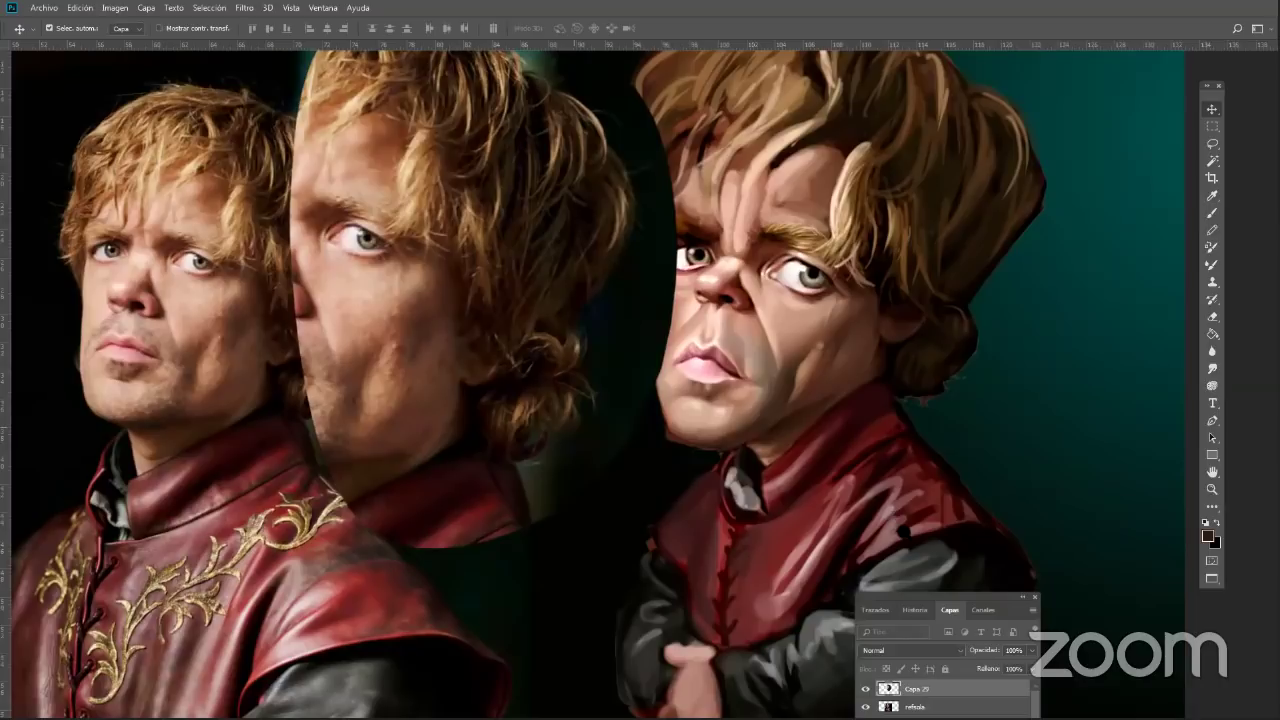
Create a new empty layer above the copied reference head
{"action": "left_click_drag", "start_coordinate": [333, 437], "coordinate": [440, 450]}
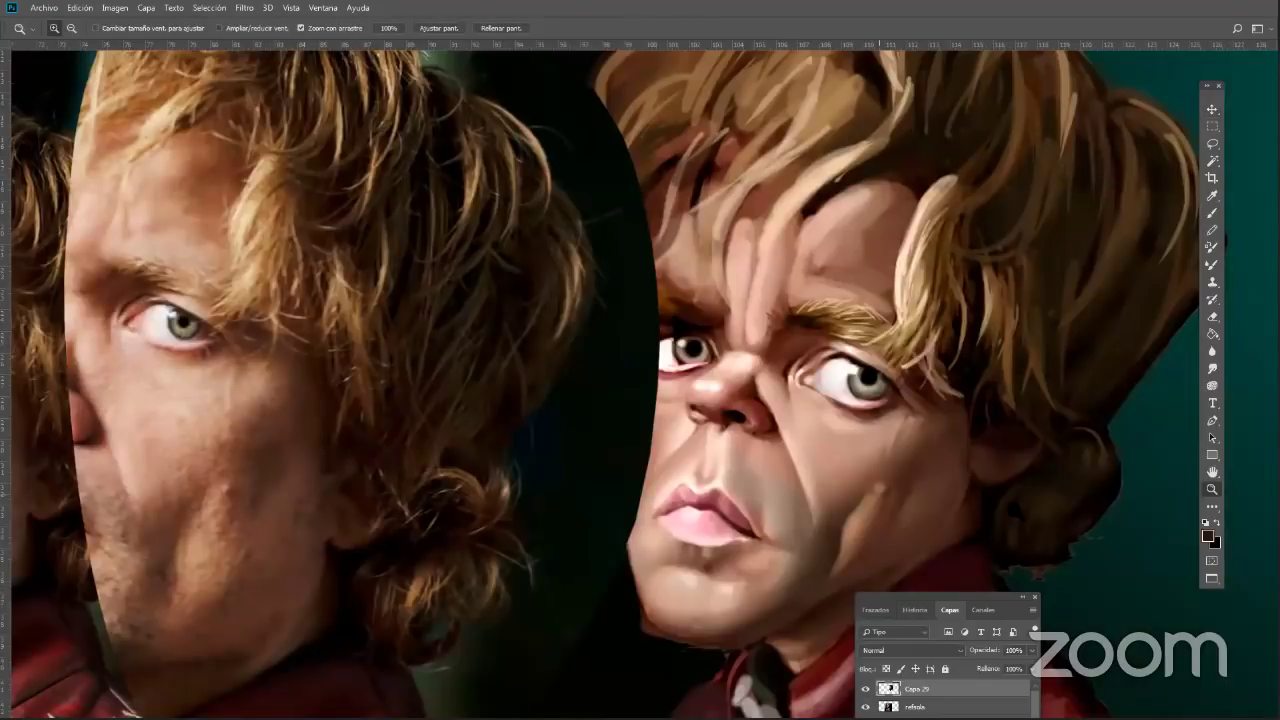
{"action": "left_click", "coordinate": [1033, 609]}
{"action": "left_click", "coordinate": [1096, 161]}
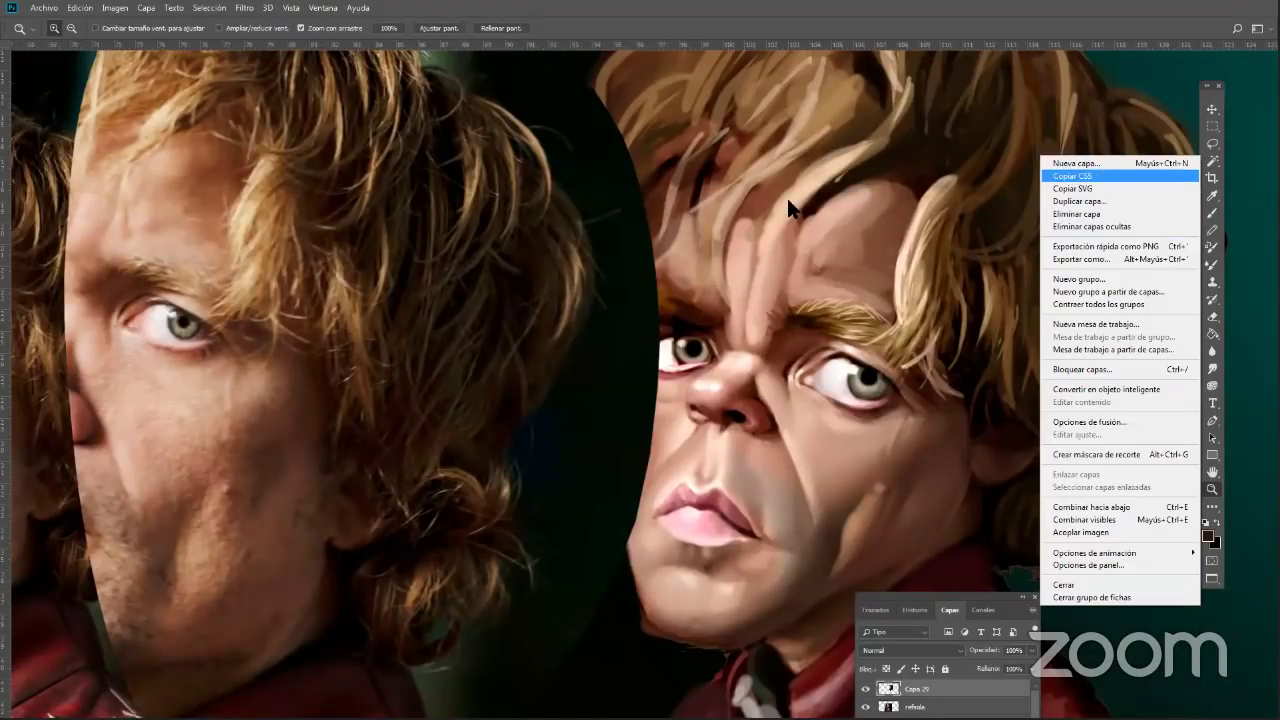
{"action": "key", "text": "Return"}
Choose the Circular definido brush and set its hardness to 61%
{"action": "left_click", "coordinate": [1212, 213]}
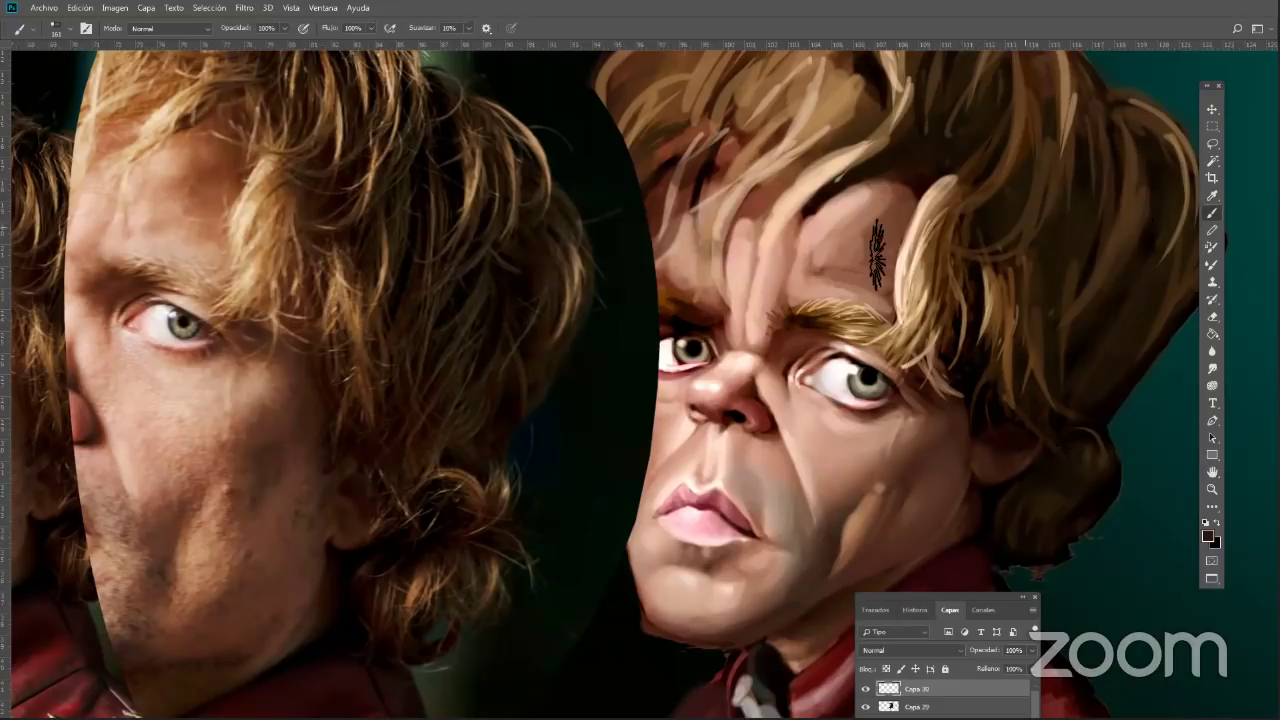
{"action": "left_click", "coordinate": [60, 29]}
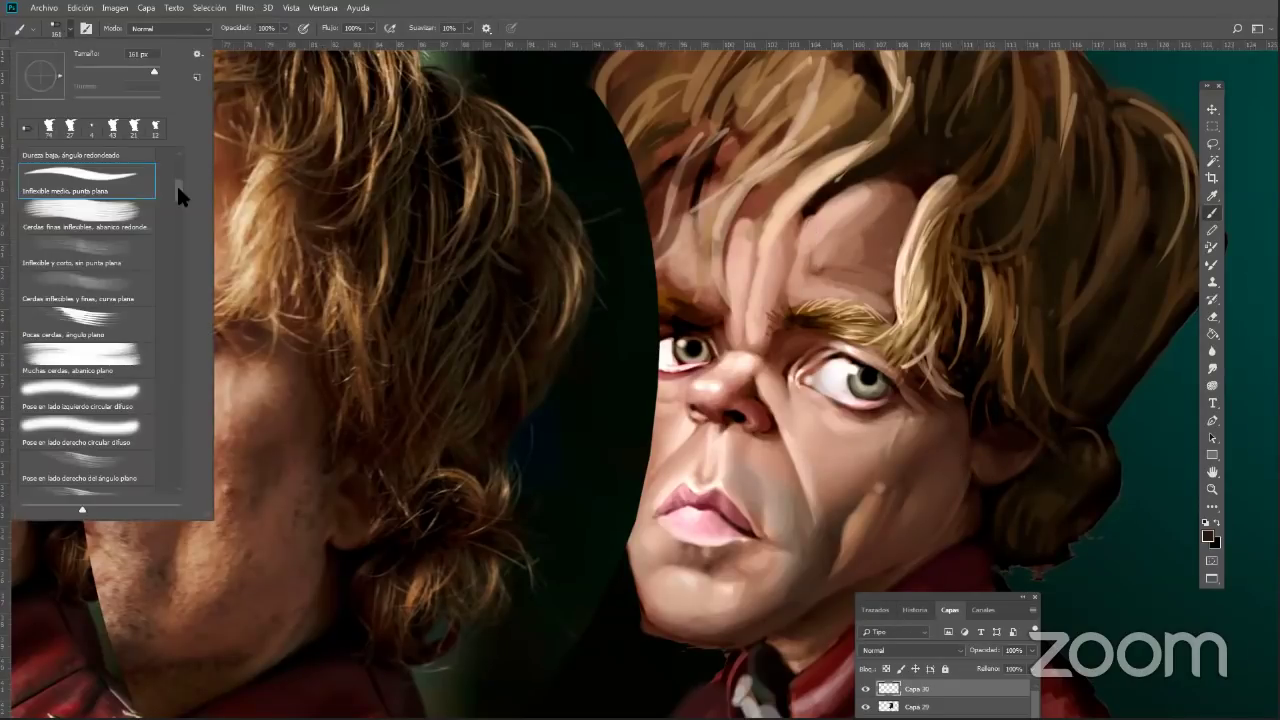
{"action": "left_click_drag", "start_coordinate": [178, 185], "coordinate": [175, 162]}
{"action": "left_click_drag", "start_coordinate": [158, 101], "coordinate": [106, 102]}
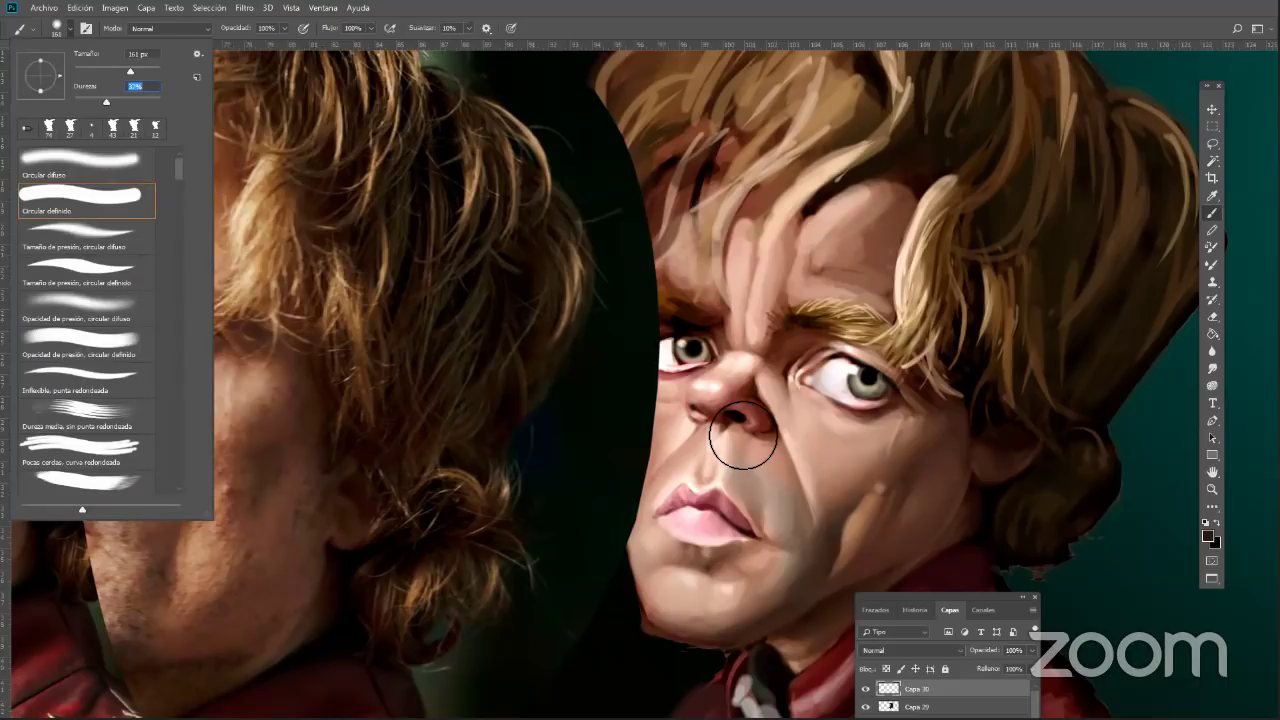
{"action": "key", "text": "Return"}
{"action": "right_click", "coordinate": [914, 542]}
{"action": "left_click_drag", "start_coordinate": [1011, 271], "coordinate": [1008, 270]}
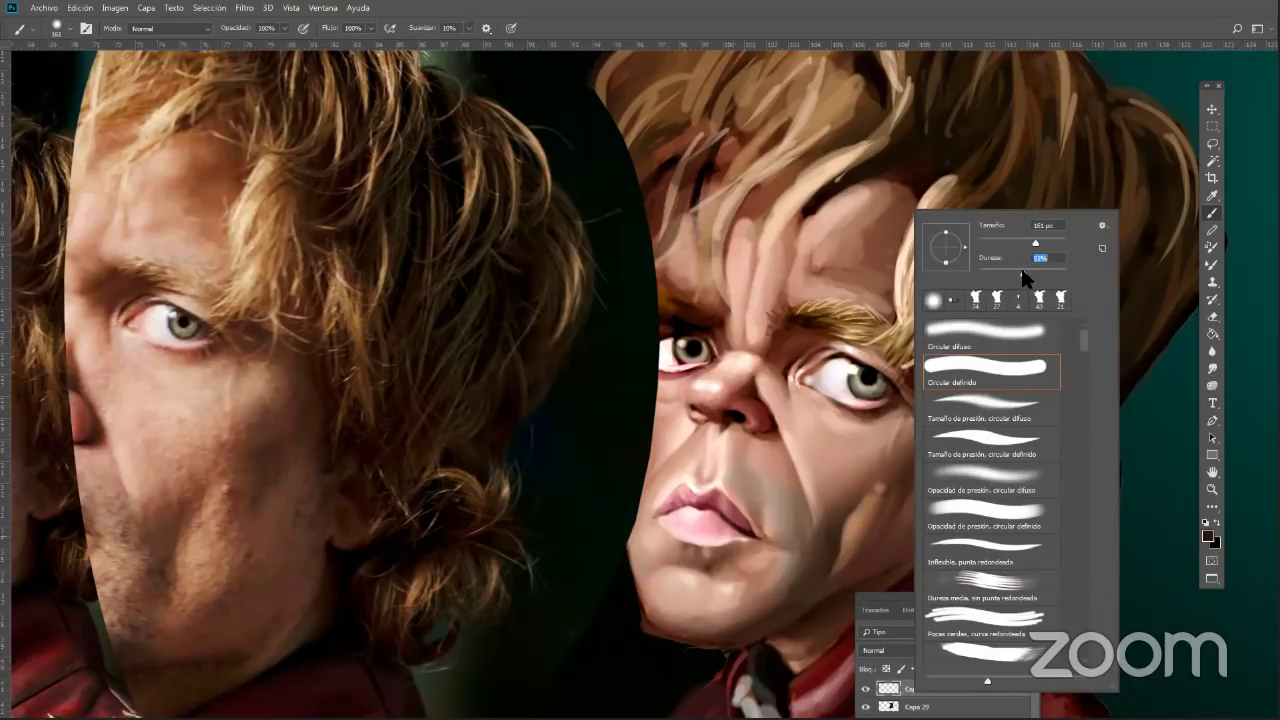
{"action": "left_click_drag", "start_coordinate": [1021, 268], "coordinate": [1031, 274]}
{"action": "key", "text": "Return"}
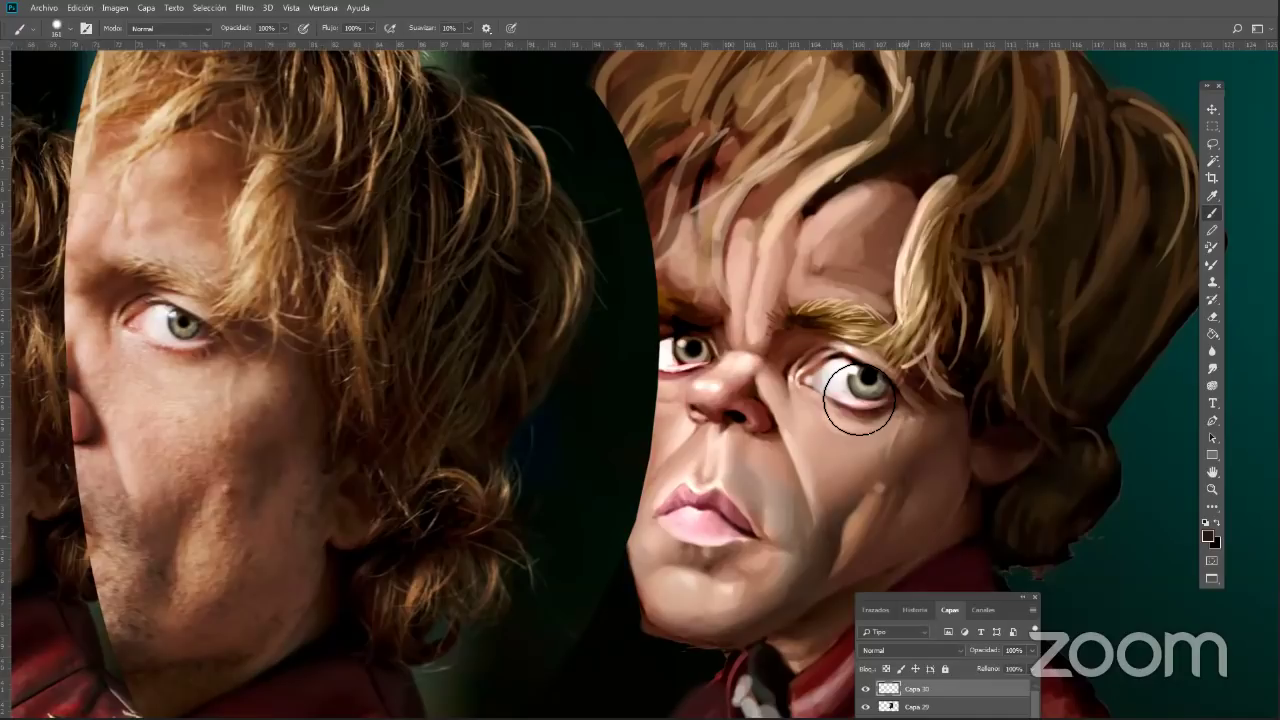
{"action": "right_click", "coordinate": [859, 398]}
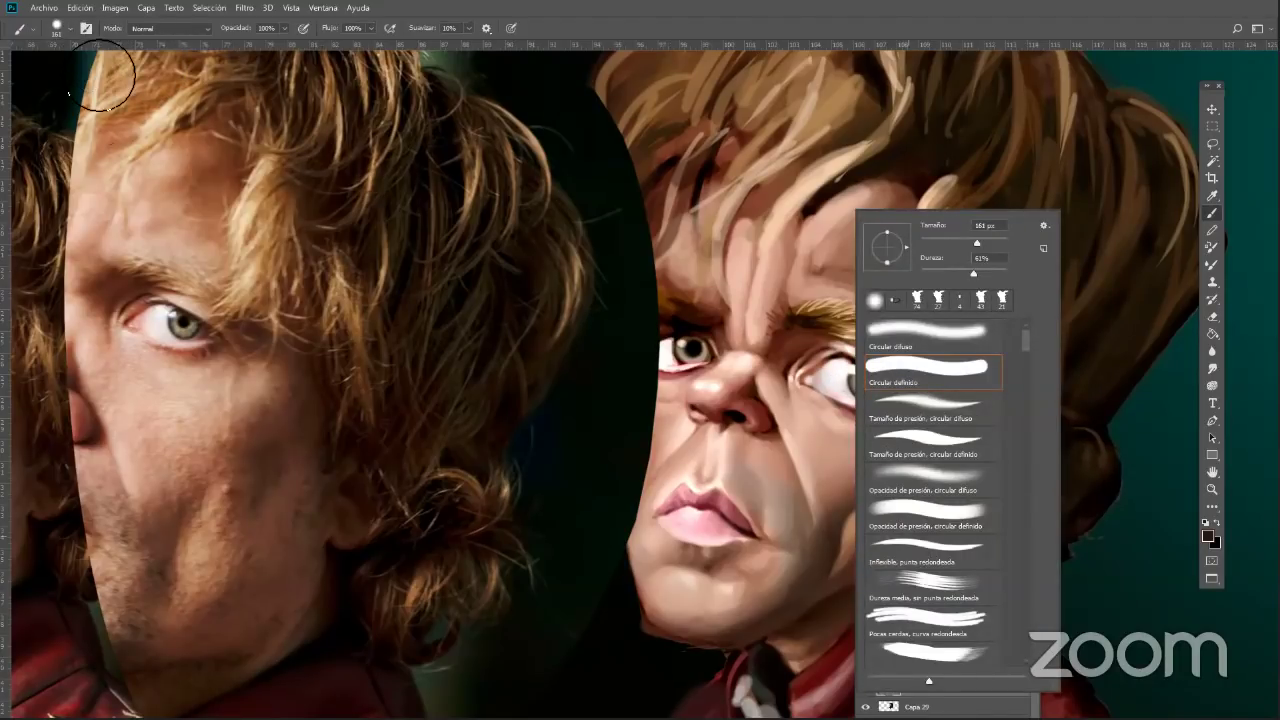
Turn on the brush's shape dynamics and set the size variation control to pen pressure (Presión de la pluma)
{"action": "left_click", "coordinate": [86, 29]}
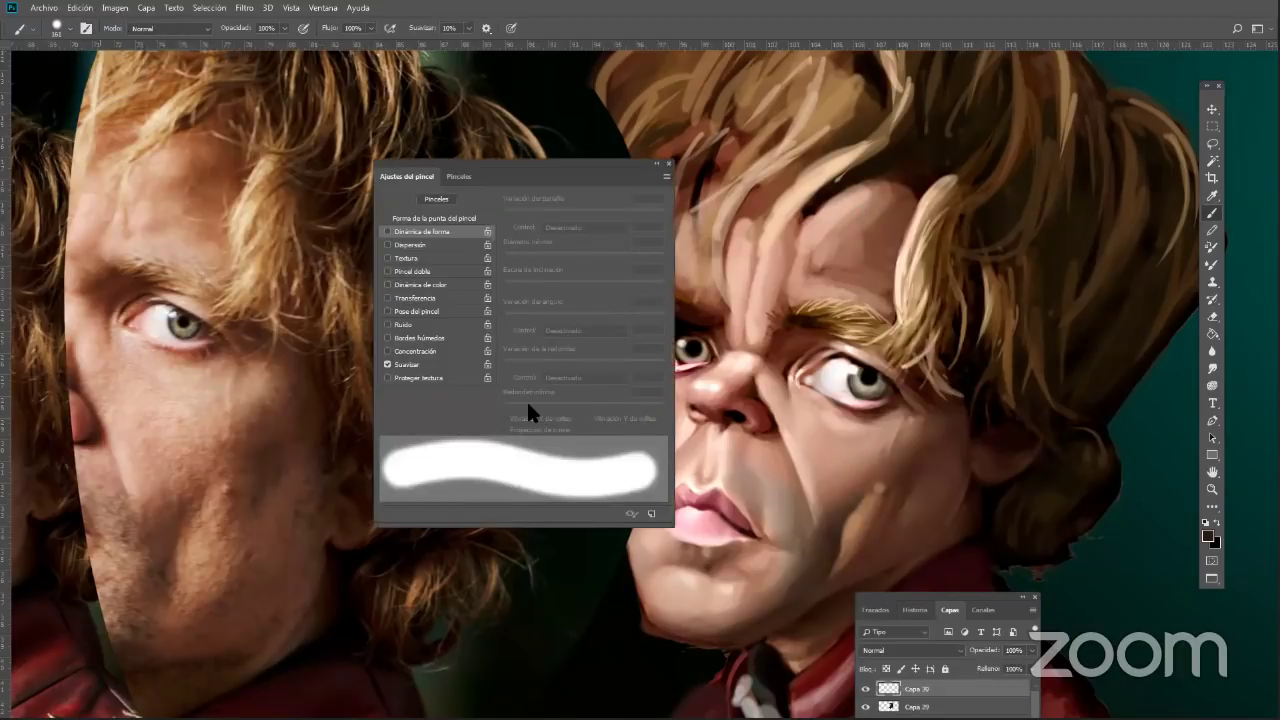
{"action": "left_click", "coordinate": [387, 231]}
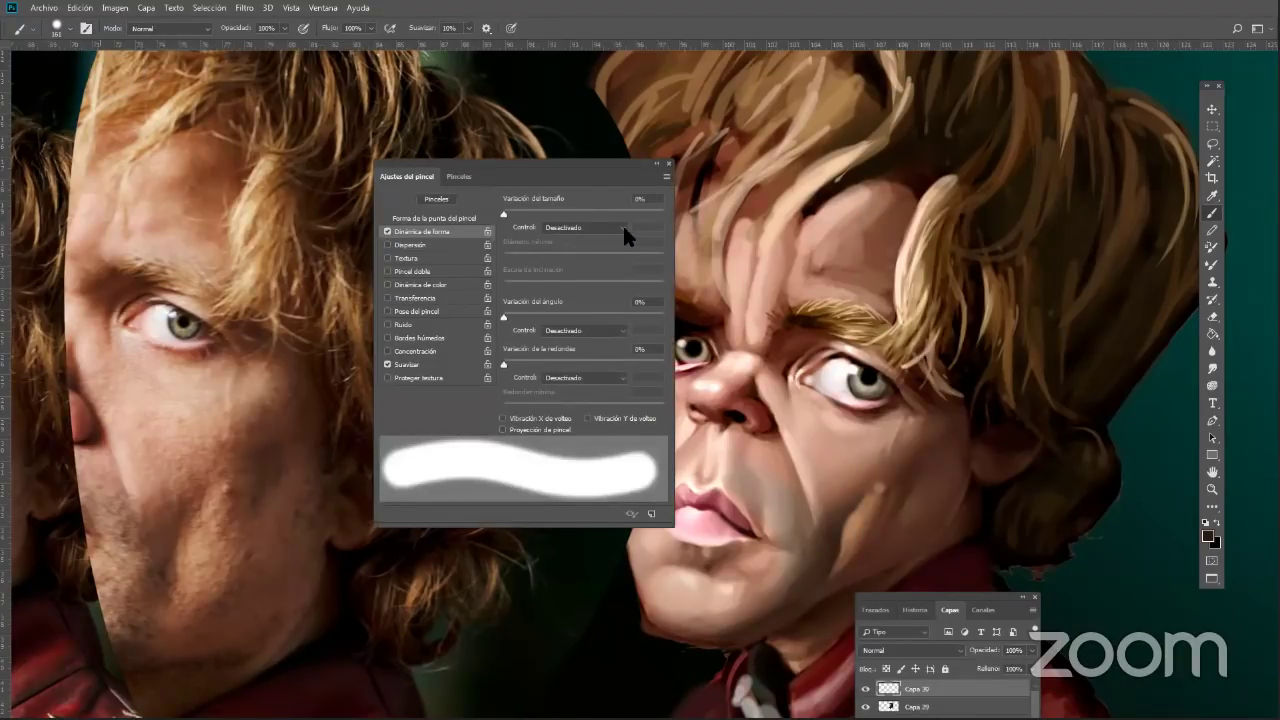
{"action": "left_click", "coordinate": [622, 228]}
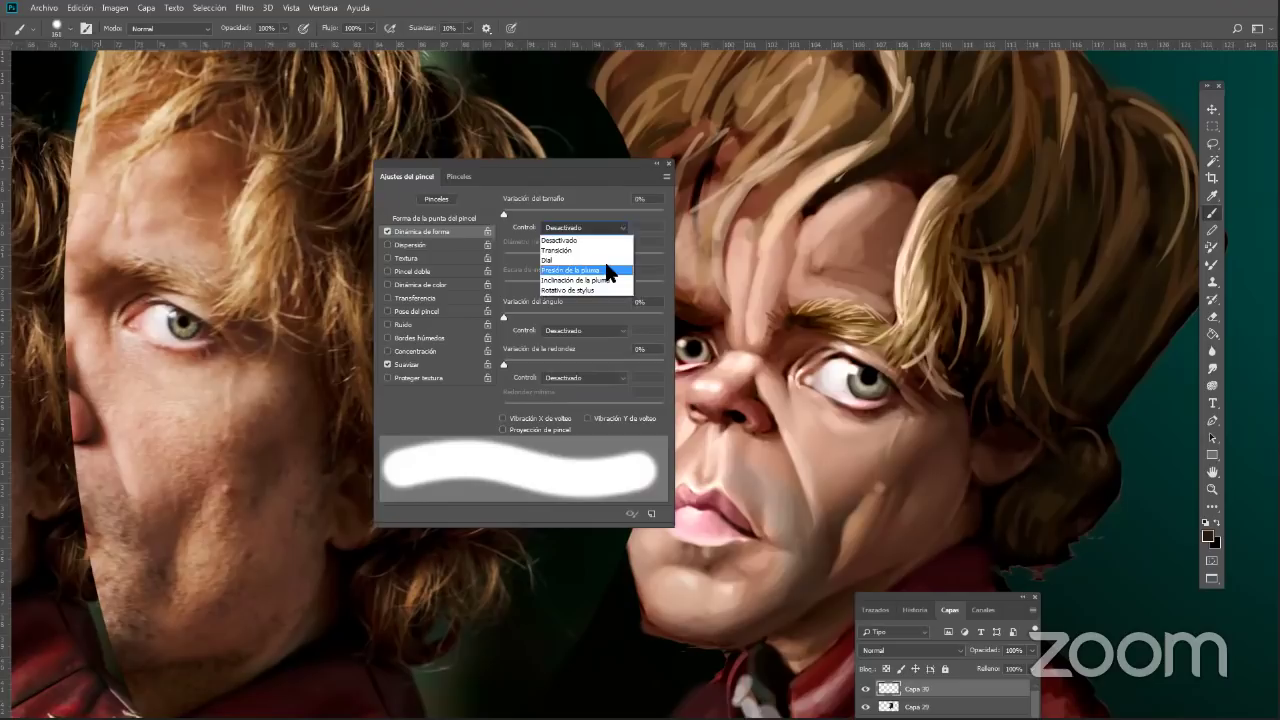
{"action": "left_click", "coordinate": [606, 270]}
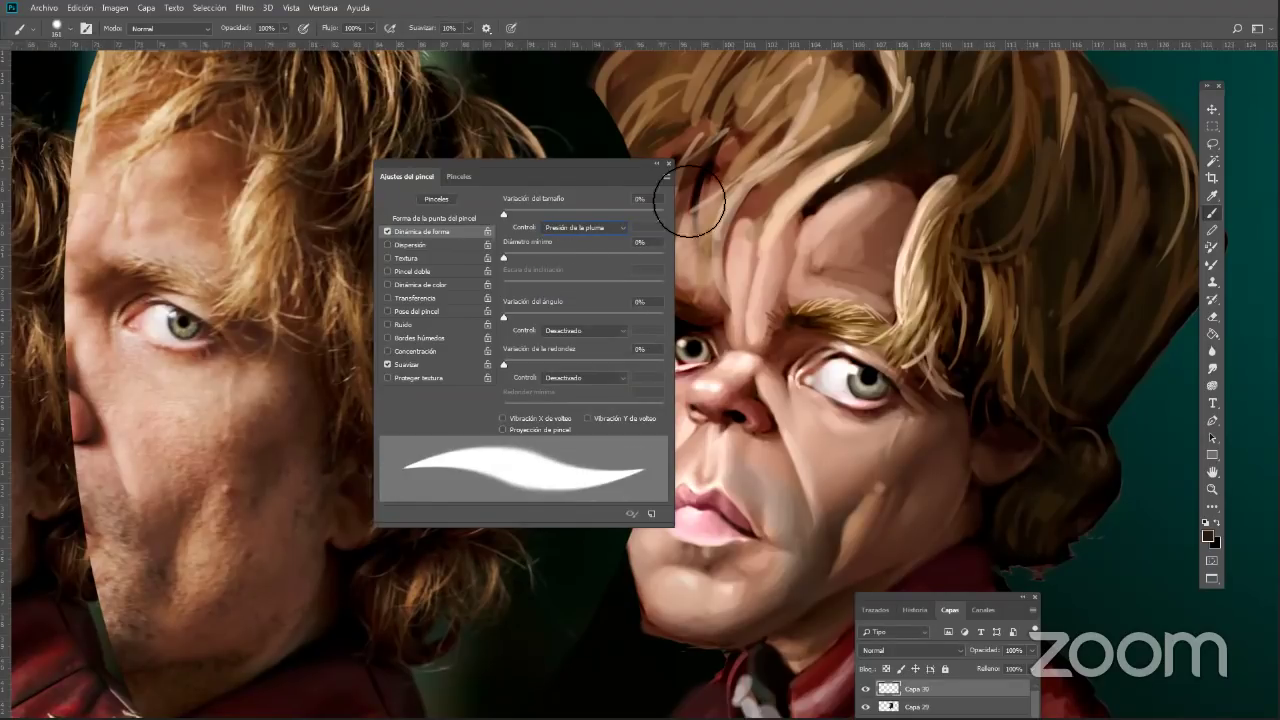
{"action": "left_click", "coordinate": [668, 164]}
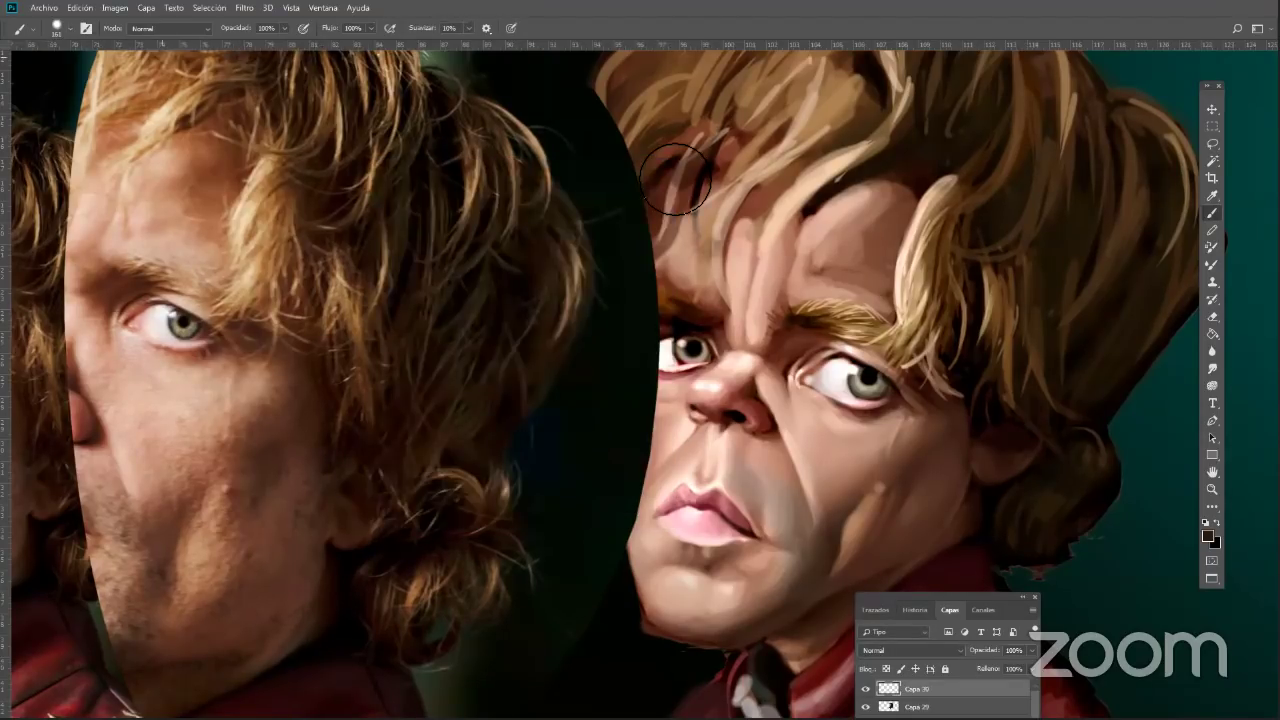
{"action": "left_click", "coordinate": [86, 30]}
{"action": "left_click", "coordinate": [86, 30]}
Set the brush size to 29 px and its opacity to 33%
{"action": "right_click", "coordinate": [158, 44]}
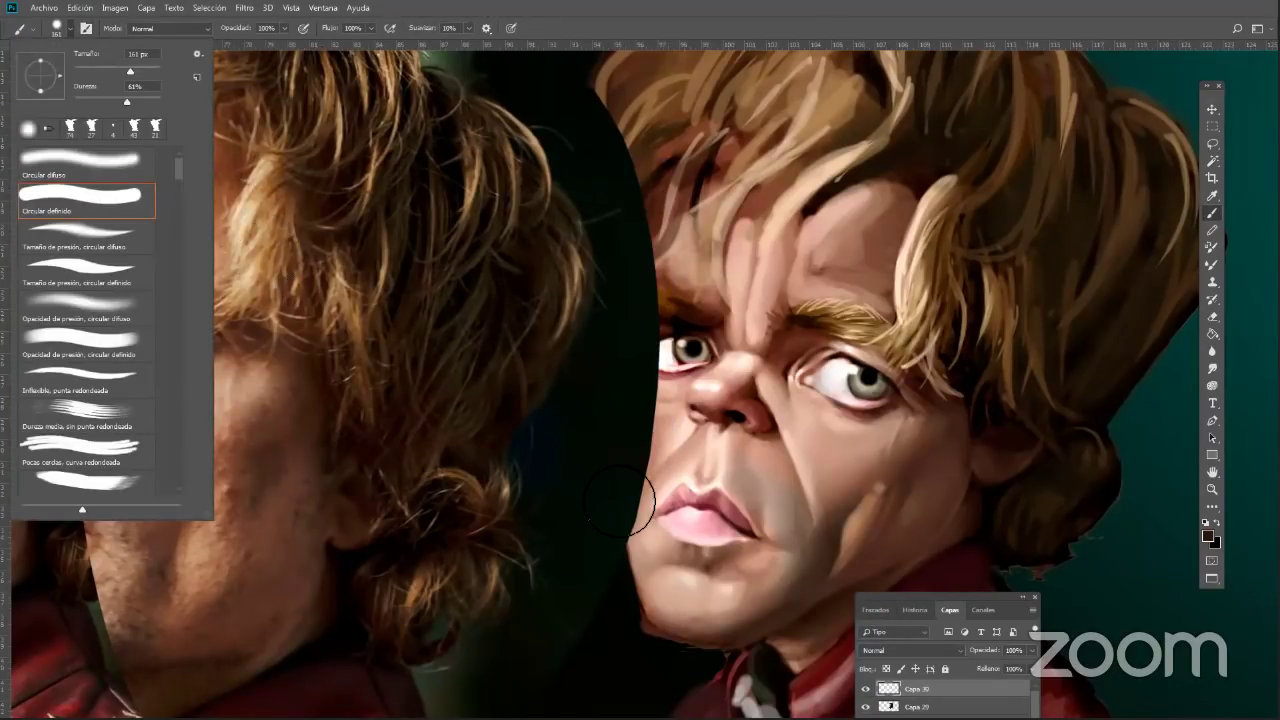
{"action": "left_click", "coordinate": [868, 570]}
{"action": "right_click", "coordinate": [1006, 545]}
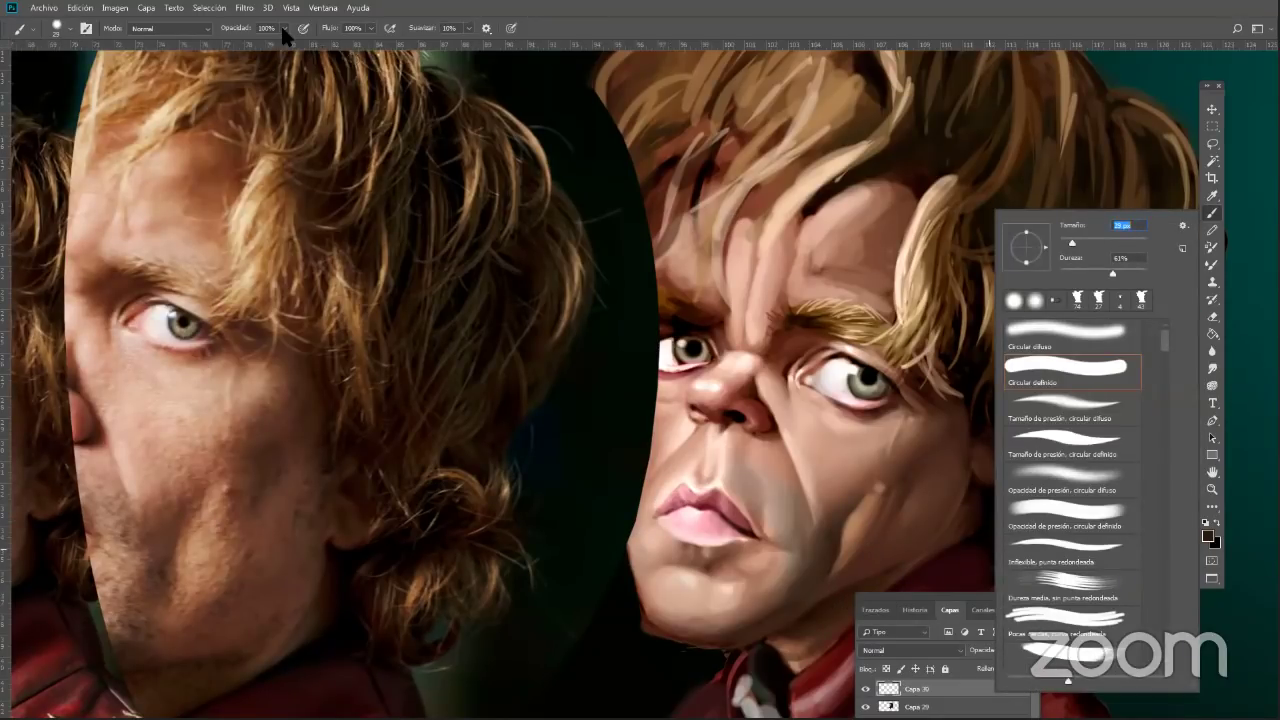
{"action": "left_click_drag", "start_coordinate": [283, 28], "coordinate": [243, 47]}
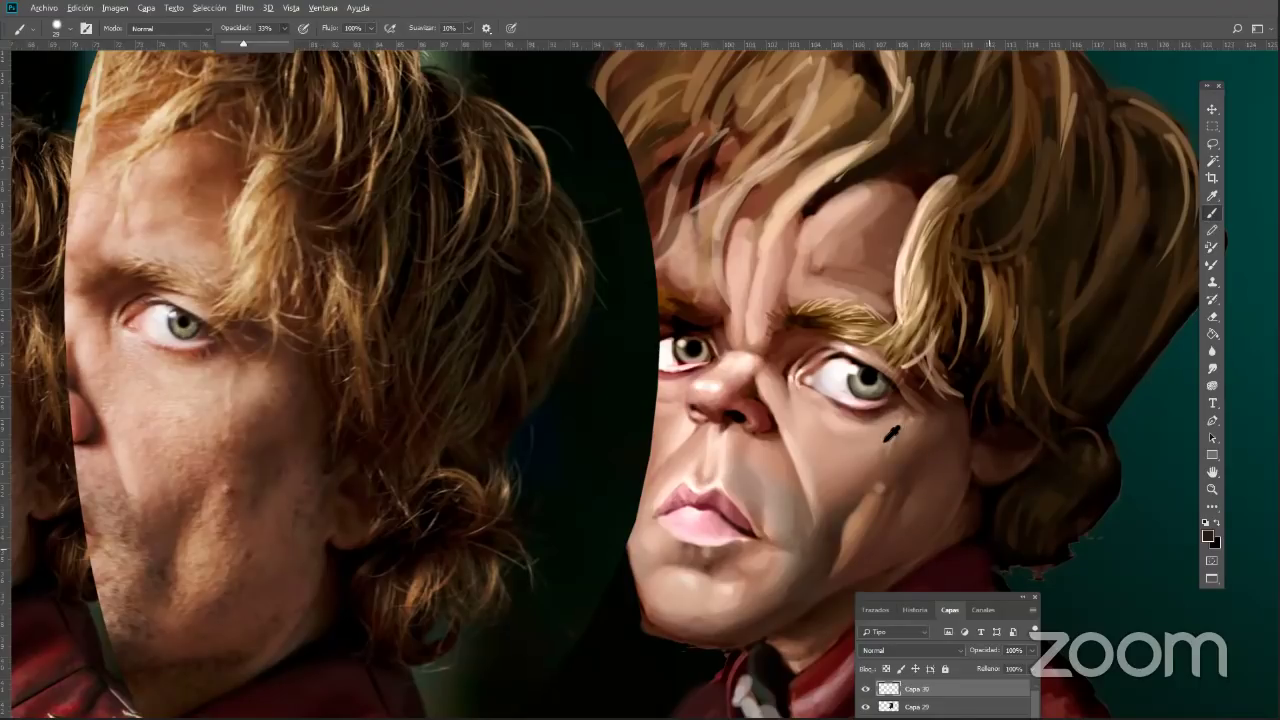
{"action": "left_click", "coordinate": [989, 549]}
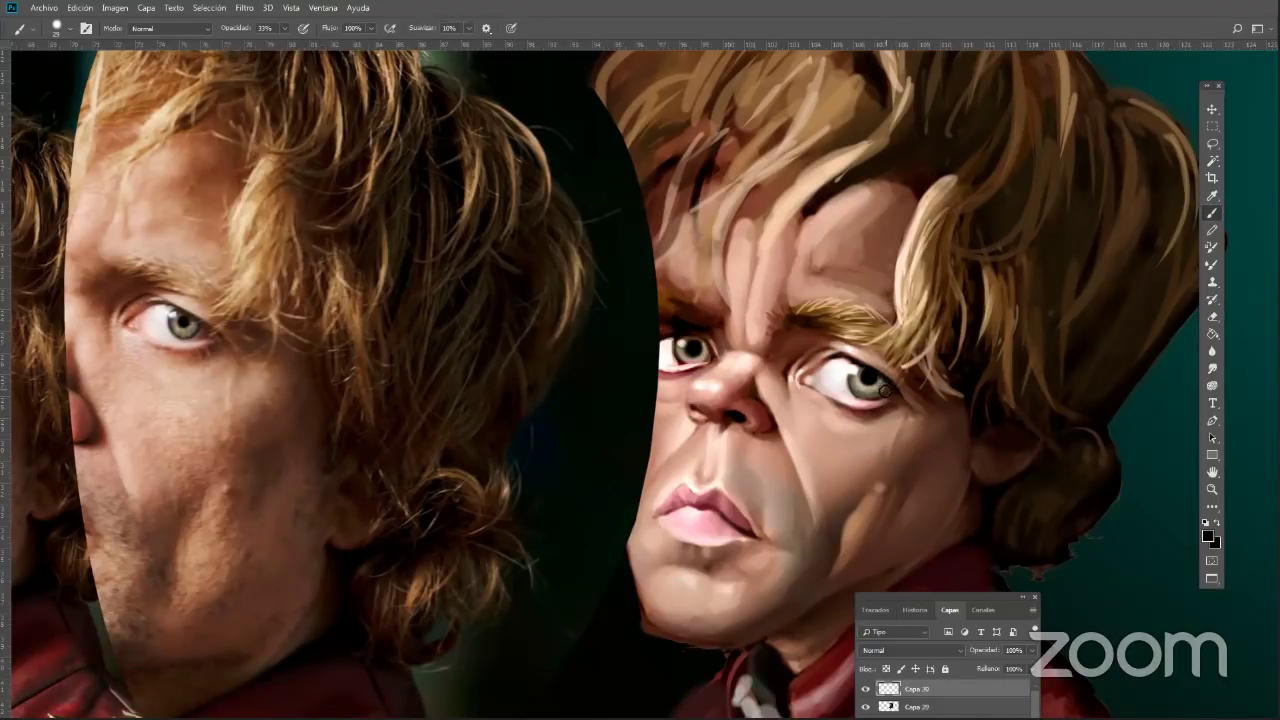
Sample a dark tone from the caricature's hair and turn it into a grey-blue foreground colour, #404c53
{"action": "left_click", "coordinate": [1103, 471], "text": "alt"}
{"action": "left_click", "coordinate": [1212, 489]}
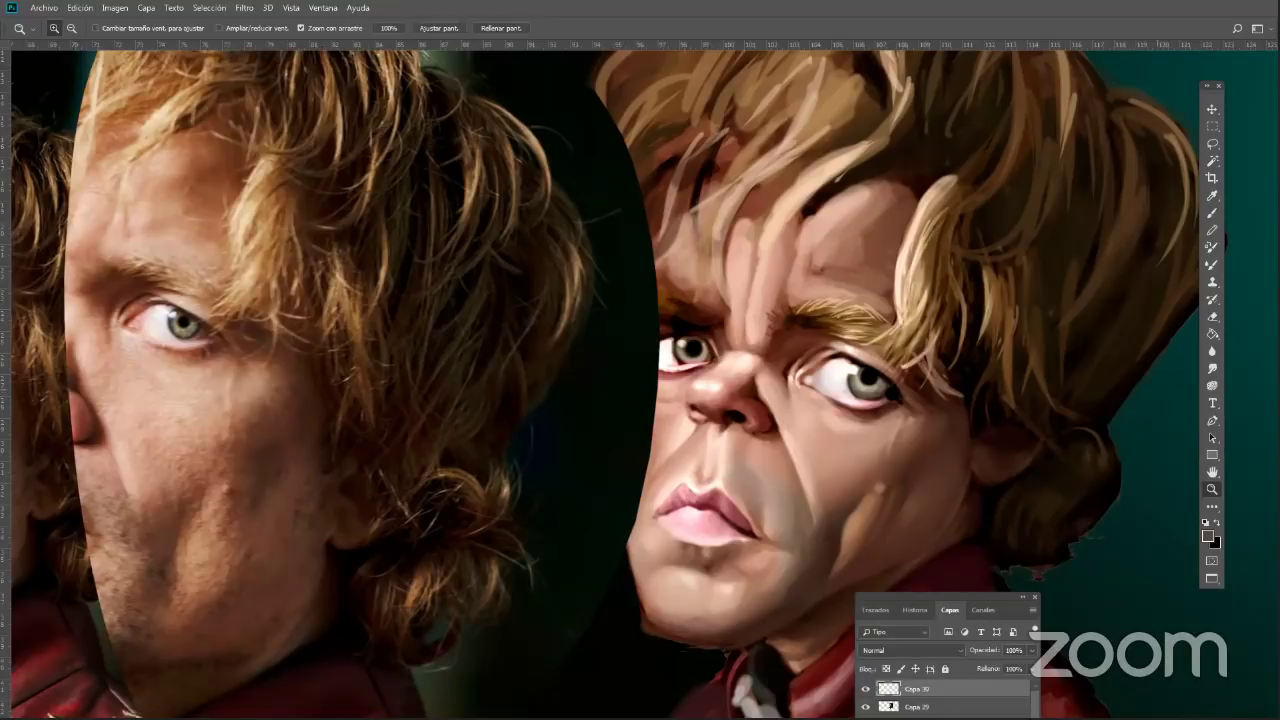
{"action": "left_click", "coordinate": [1212, 213]}
{"action": "left_click", "coordinate": [1208, 536]}
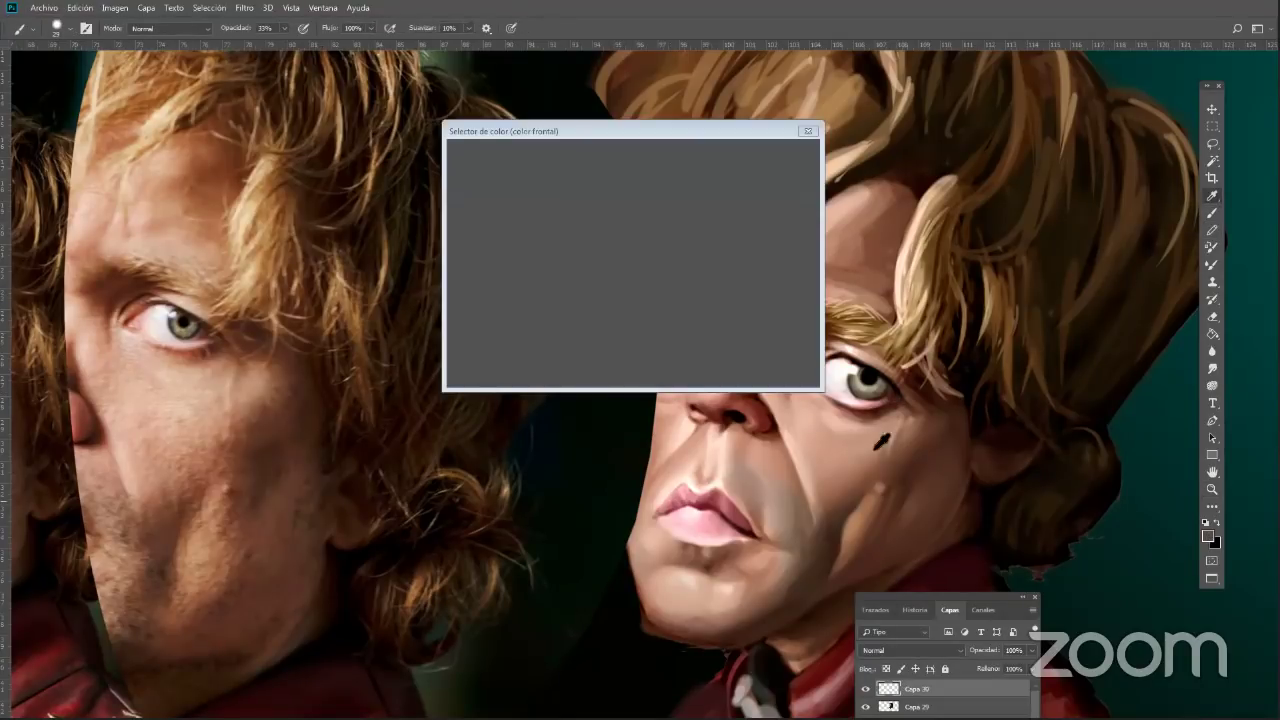
{"action": "left_click", "coordinate": [637, 232]}
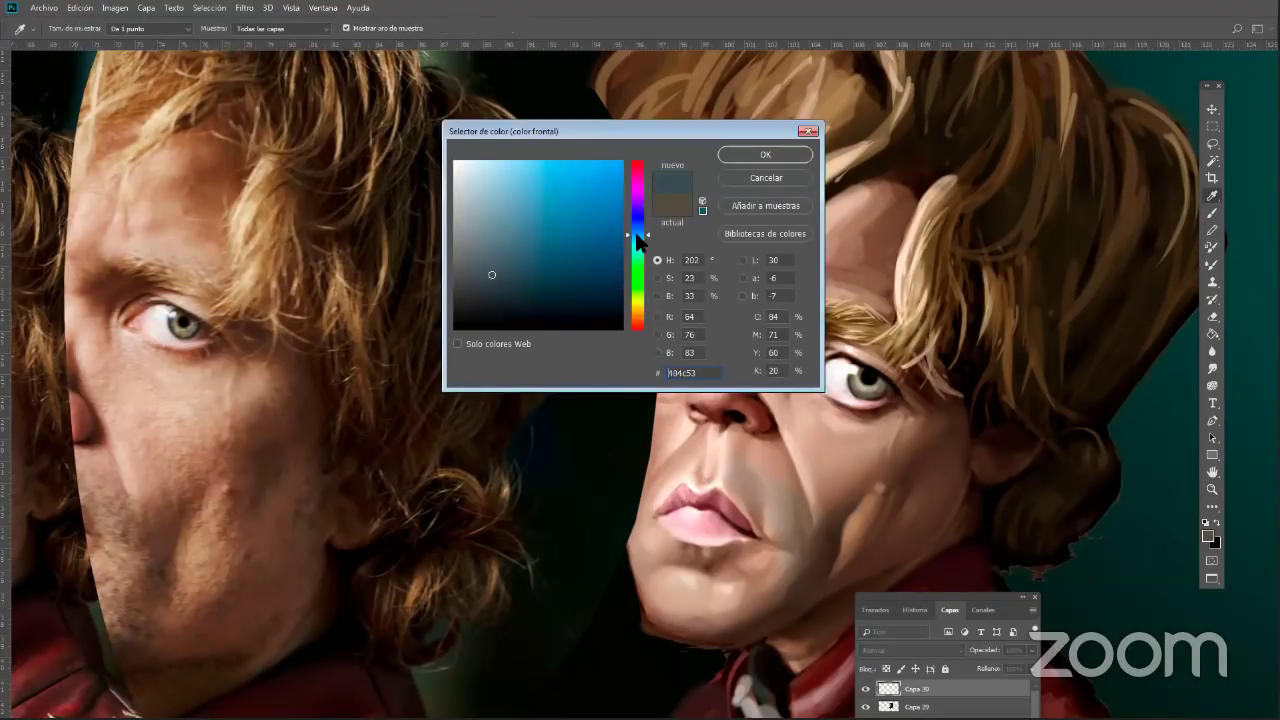
{"action": "left_click", "coordinate": [745, 158]}
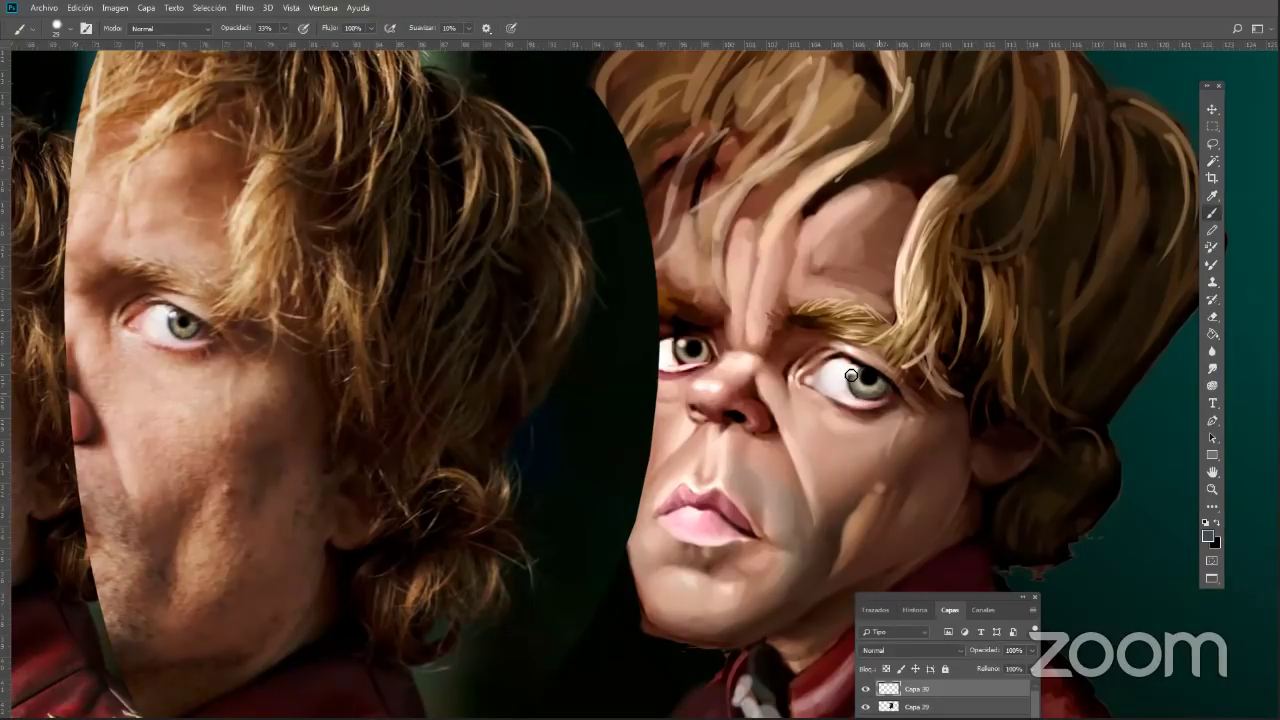
Sample tones from the eye, hair and forehead edge, and paint light strokes along the blond lock beside the forehead
{"action": "left_click", "coordinate": [861, 397], "text": "alt"}
{"action": "left_click", "coordinate": [910, 326], "text": "alt"}
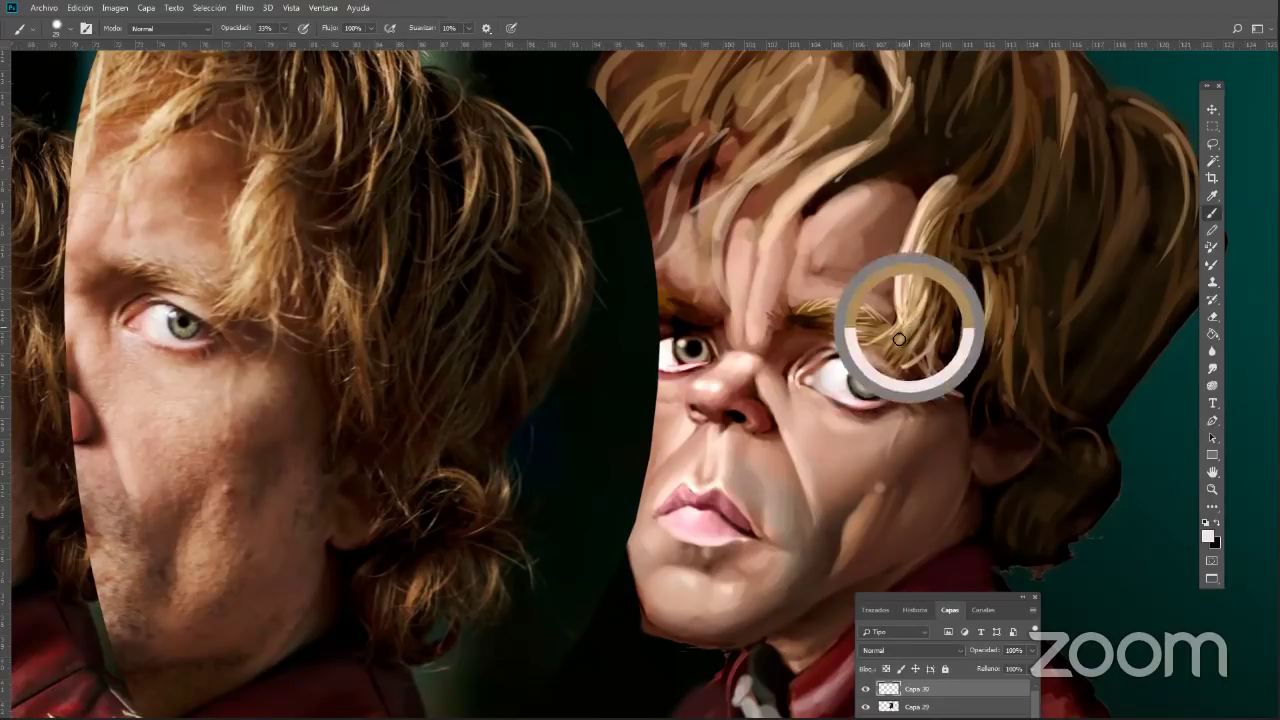
{"action": "left_click", "coordinate": [911, 331], "text": "alt"}
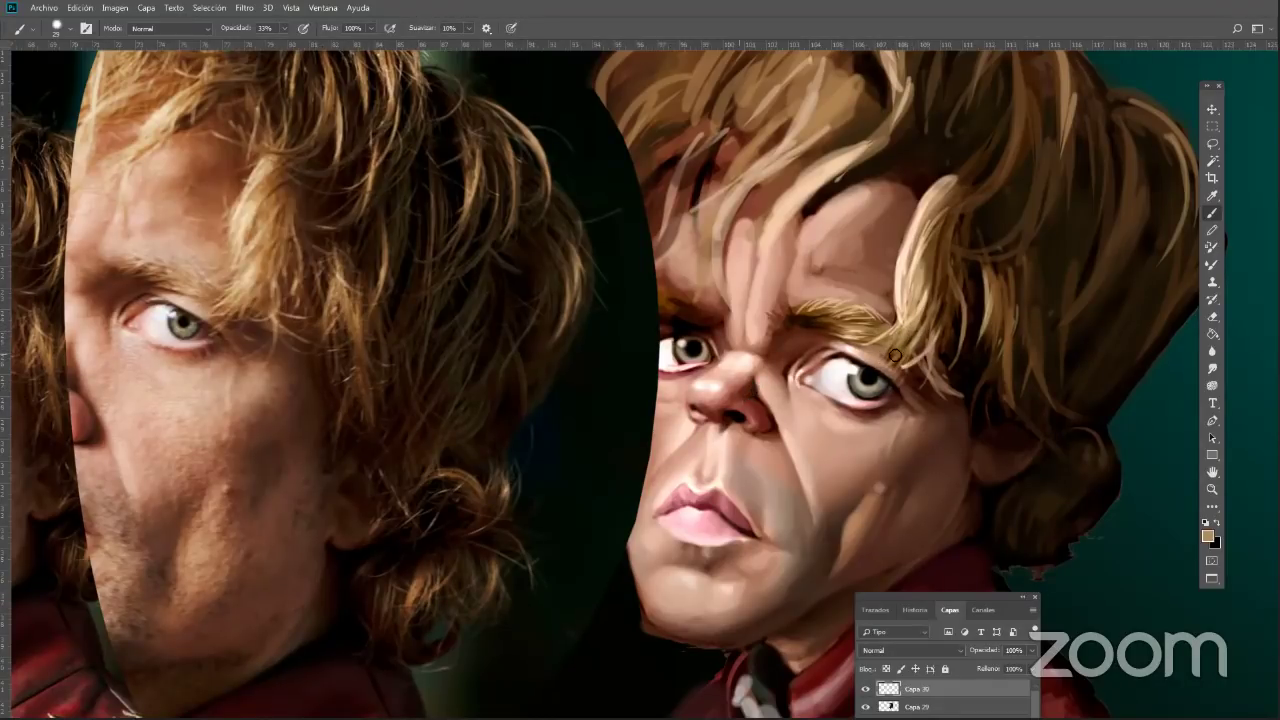
{"action": "left_click", "coordinate": [911, 338], "text": "alt"}
{"action": "left_click", "coordinate": [921, 318], "text": "alt"}
{"action": "left_click", "coordinate": [906, 288], "text": "alt"}
{"action": "left_click", "coordinate": [901, 277], "text": "alt"}
{"action": "left_click_drag", "start_coordinate": [924, 204], "coordinate": [893, 289]}
{"action": "left_click_drag", "start_coordinate": [915, 210], "coordinate": [894, 314]}
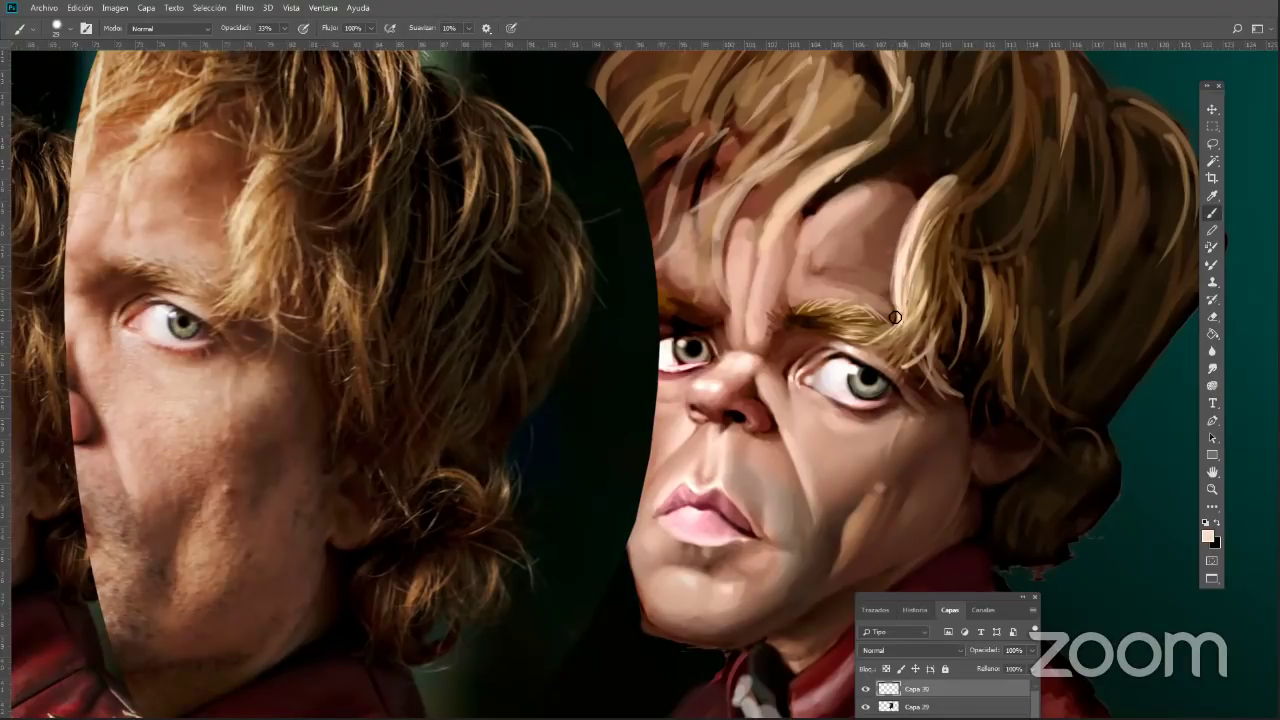
Enlarge the brush, sample the forehead's shadow tone and adjust it to a lighter reddish brown foreground colour
{"action": "right_click", "coordinate": [951, 391]}
{"action": "left_click", "coordinate": [1036, 240]}
{"action": "left_click", "coordinate": [897, 271], "text": "alt"}
{"action": "left_click", "coordinate": [884, 248], "text": "alt"}
{"action": "left_click", "coordinate": [1208, 539]}
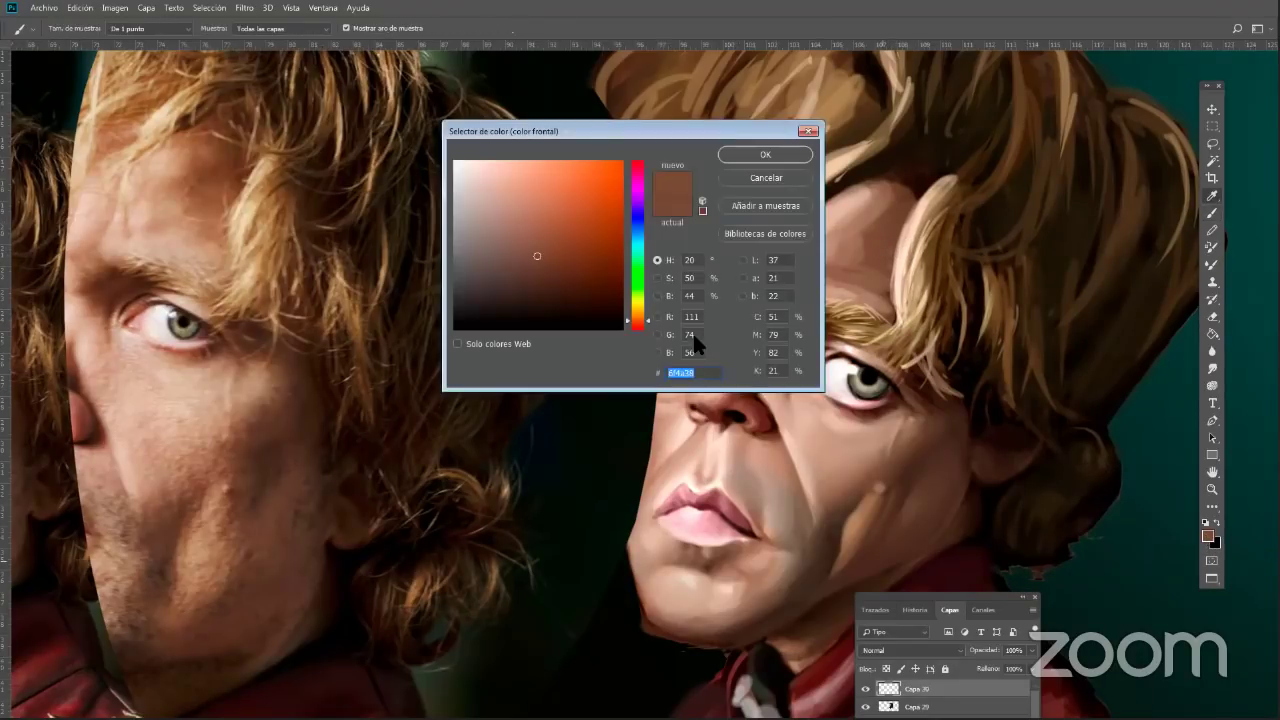
{"action": "left_click", "coordinate": [539, 227]}
{"action": "left_click", "coordinate": [765, 154]}
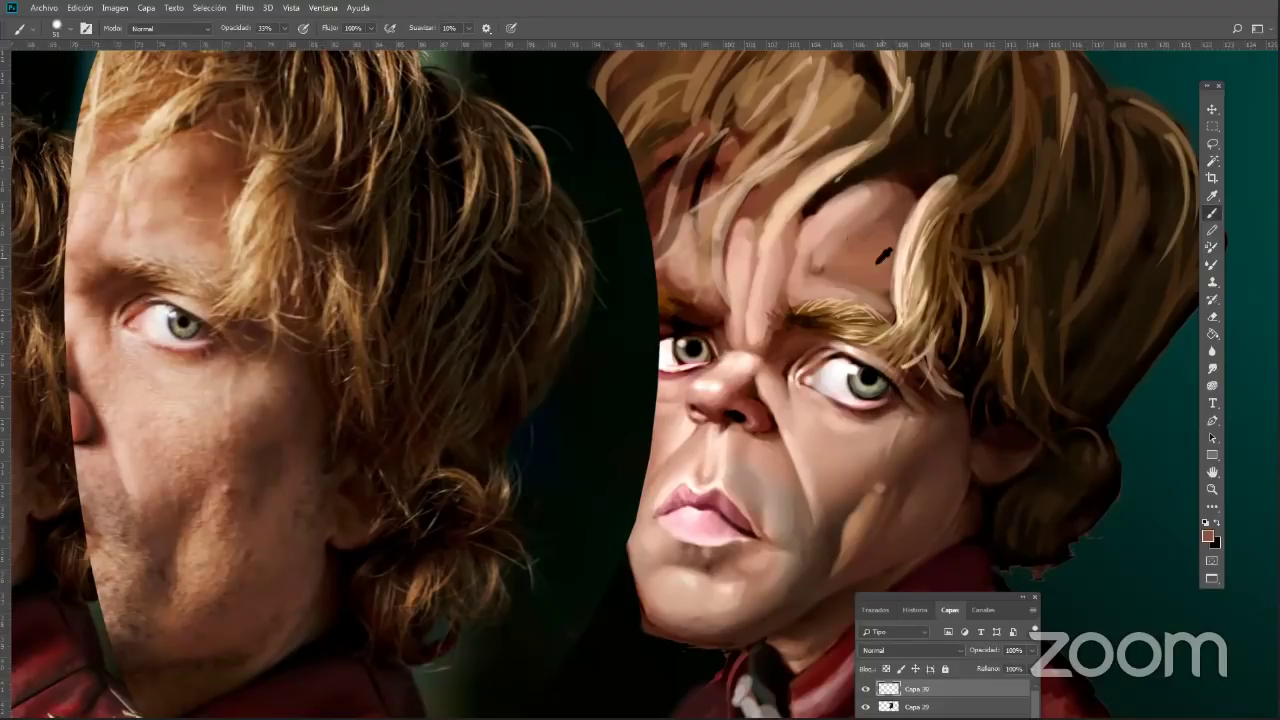
Blend the caricature's forehead with soft strokes, repeatedly sampling neighbouring skin tones
{"action": "left_click", "coordinate": [880, 254], "text": "alt"}
{"action": "left_click", "coordinate": [886, 228], "text": "alt"}
{"action": "left_click", "coordinate": [889, 224], "text": "alt"}
{"action": "left_click", "coordinate": [852, 252], "text": "alt"}
{"action": "left_click", "coordinate": [875, 214], "text": "alt"}
{"action": "left_click", "coordinate": [882, 205], "text": "alt"}
{"action": "left_click", "coordinate": [846, 253], "text": "alt"}
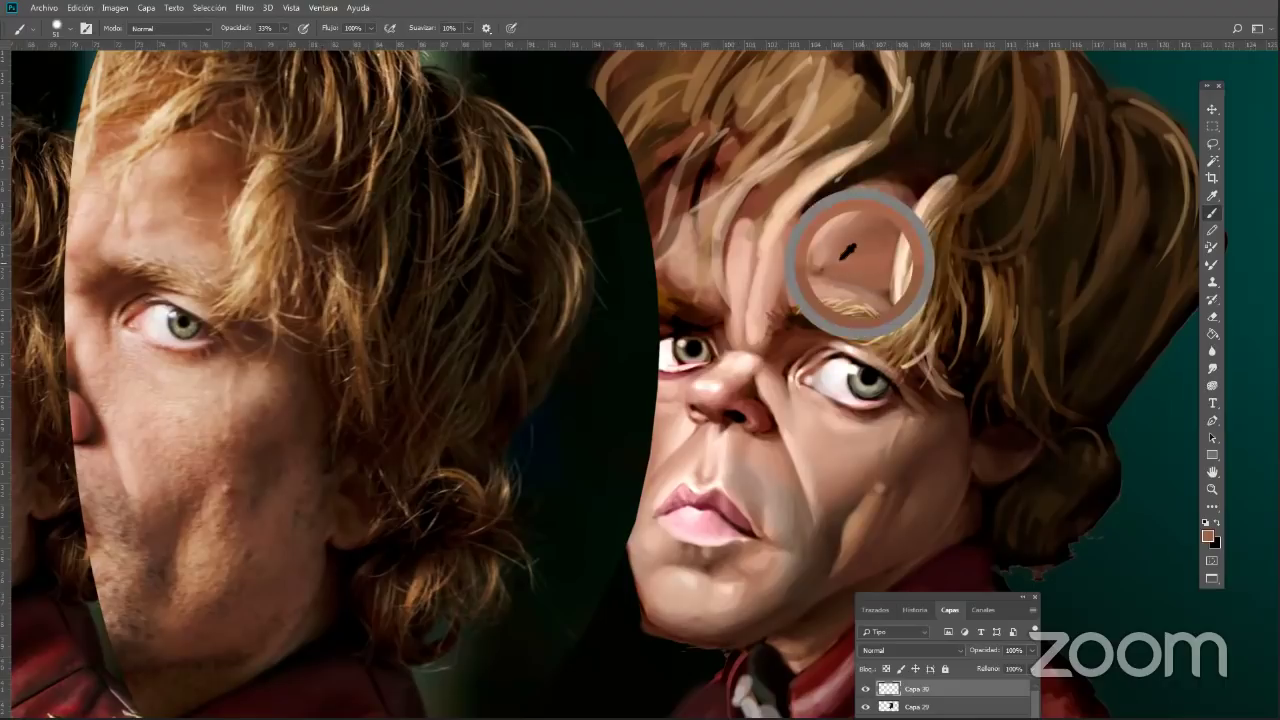
{"action": "left_click", "coordinate": [840, 223], "text": "alt"}
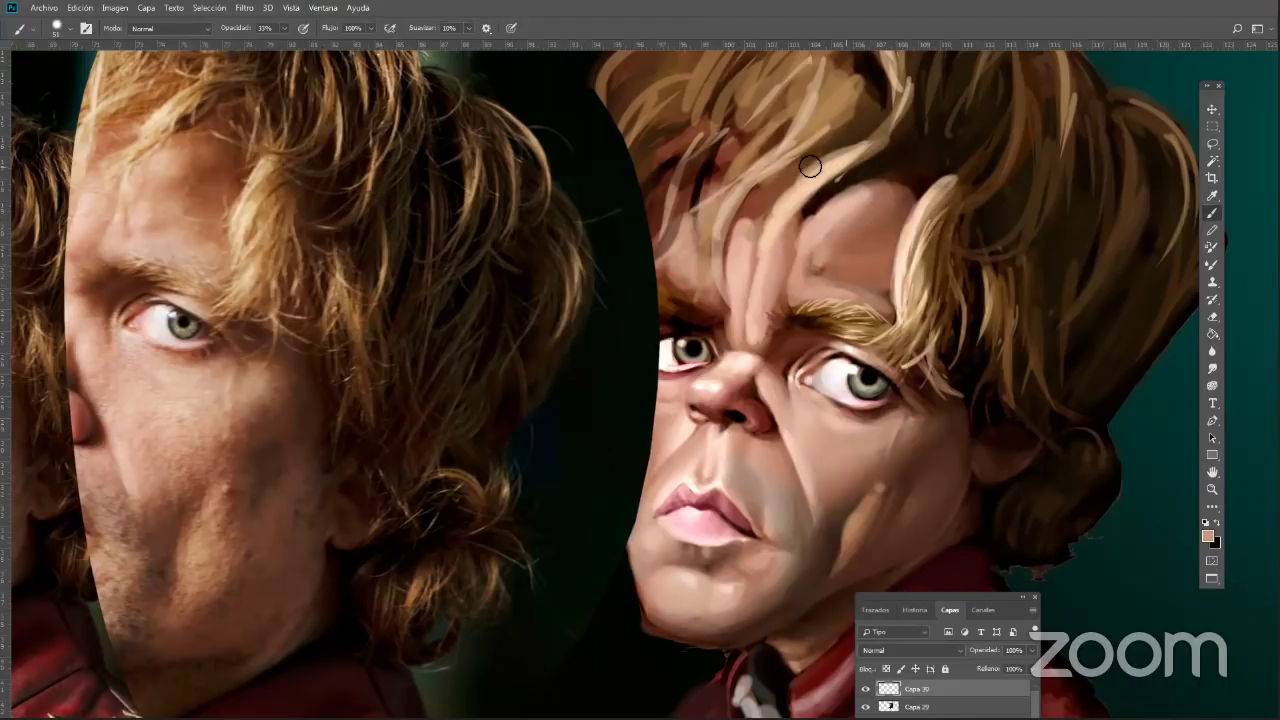
{"action": "left_click", "coordinate": [850, 228], "text": "alt"}
{"action": "left_click_drag", "start_coordinate": [868, 220], "coordinate": [877, 209]}
{"action": "left_click", "coordinate": [858, 228], "text": "alt"}
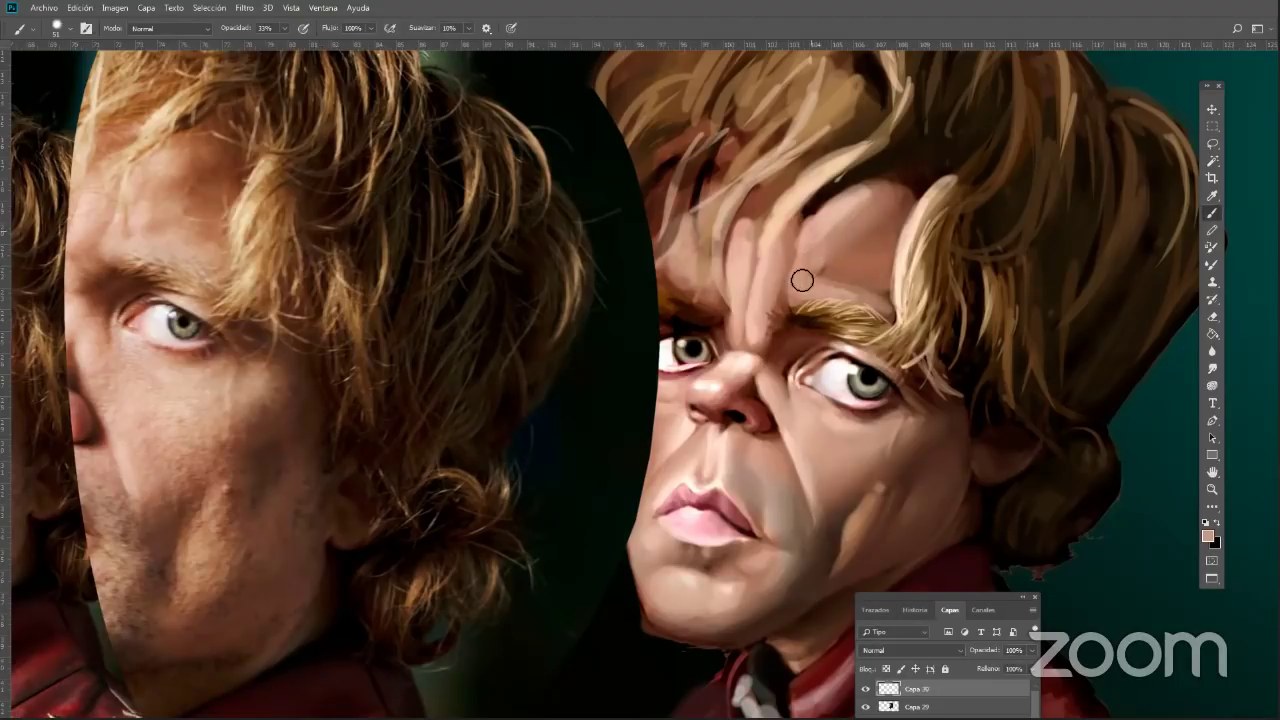
{"action": "left_click_drag", "start_coordinate": [823, 228], "coordinate": [830, 214]}
Set the foreground colour to light skin tone #eecdbc and paint soft highlights on the caricature's forehead beside the frown lines
{"action": "left_click", "coordinate": [1207, 536]}
{"action": "left_click", "coordinate": [489, 172]}
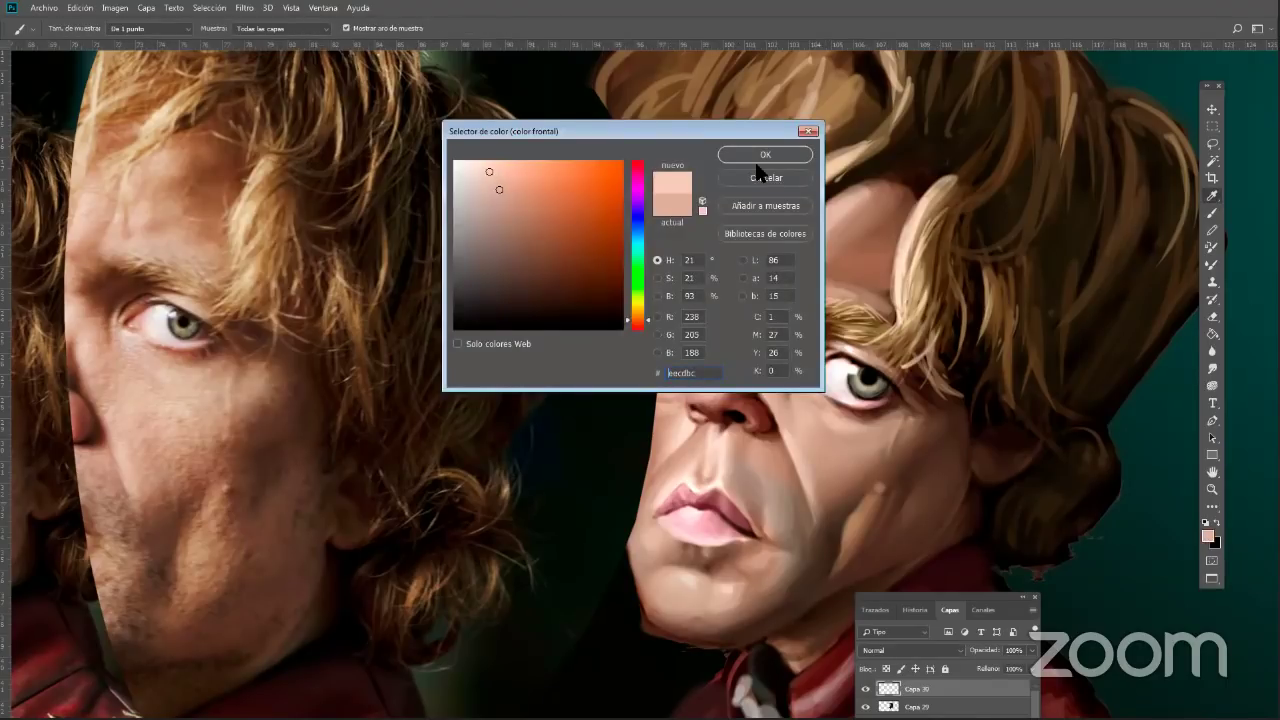
{"action": "left_click", "coordinate": [765, 155]}
{"action": "mouse_move", "coordinate": [806, 248]}
{"action": "left_mouse_down"}
{"action": "mouse_move", "coordinate": [789, 294]}
{"action": "mouse_move", "coordinate": [817, 217]}
{"action": "mouse_move", "coordinate": [790, 302]}
{"action": "left_mouse_up"}
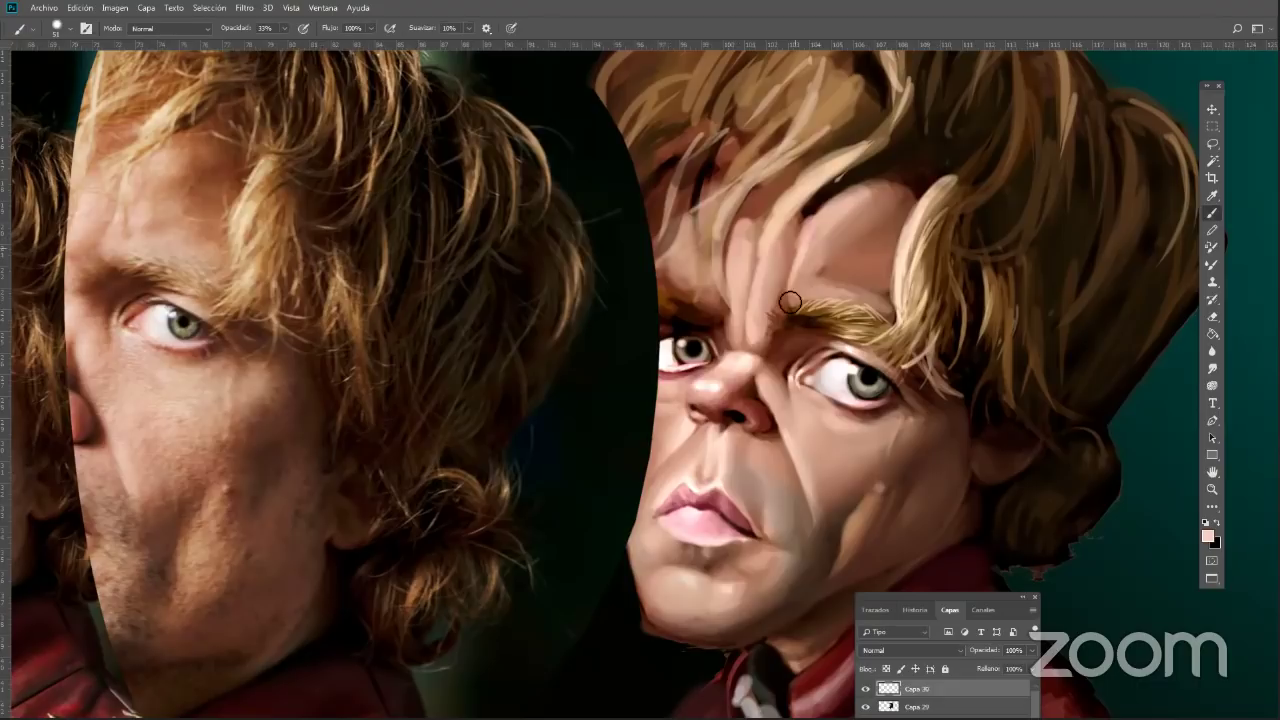
{"action": "left_click_drag", "start_coordinate": [820, 250], "coordinate": [791, 297]}
Resample neighbouring skin tones and blend the forehead highlight down towards the inner end of the eyebrow
{"action": "left_click", "coordinate": [807, 261], "text": "alt"}
{"action": "left_click", "coordinate": [801, 237], "text": "alt"}
{"action": "left_click_drag", "start_coordinate": [809, 237], "coordinate": [792, 294]}
{"action": "left_click", "coordinate": [802, 251], "text": "alt"}
{"action": "left_click", "coordinate": [806, 258], "text": "alt"}
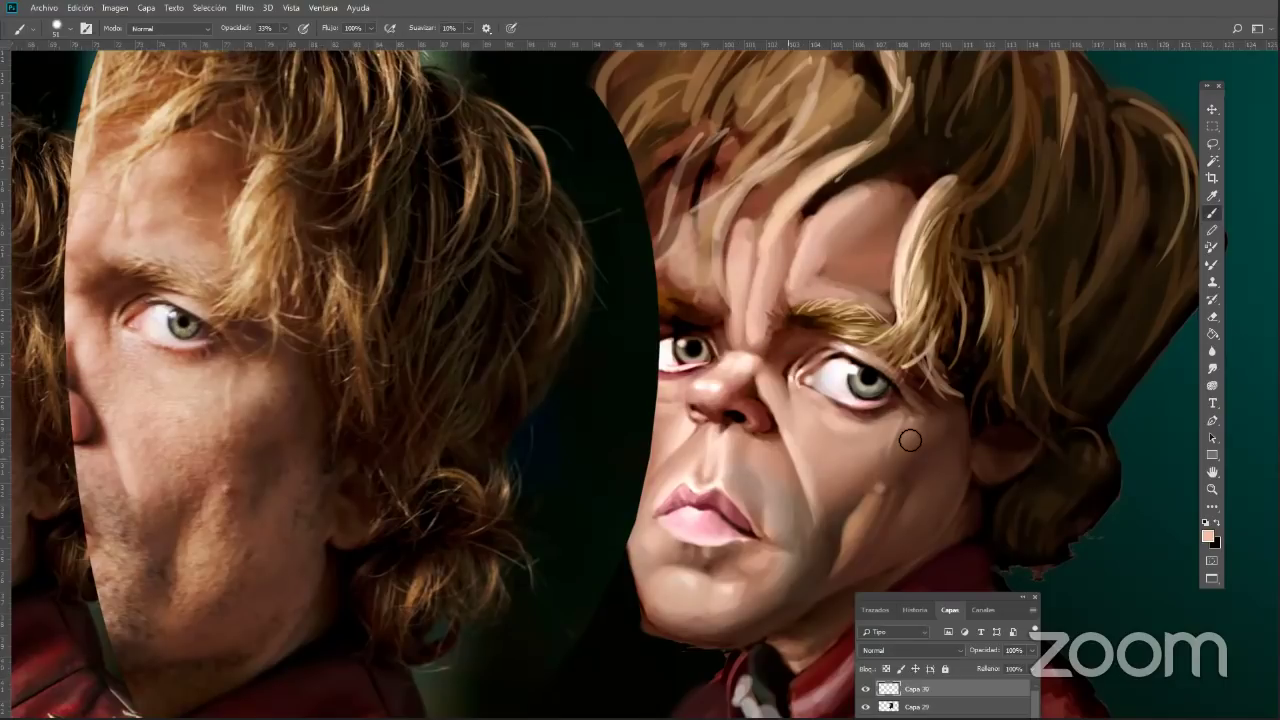
Sample neighbouring skin tones on the caricature's cheek below the large eye and blend the cheek with soft strokes
{"action": "left_click", "coordinate": [1212, 489]}
{"action": "mouse_move", "coordinate": [1072, 490]}
{"action": "left_mouse_down"}
{"action": "mouse_move", "coordinate": [871, 449]}
{"action": "mouse_move", "coordinate": [803, 420]}
{"action": "mouse_move", "coordinate": [945, 423]}
{"action": "left_mouse_up"}
{"action": "left_click", "coordinate": [1211, 214]}
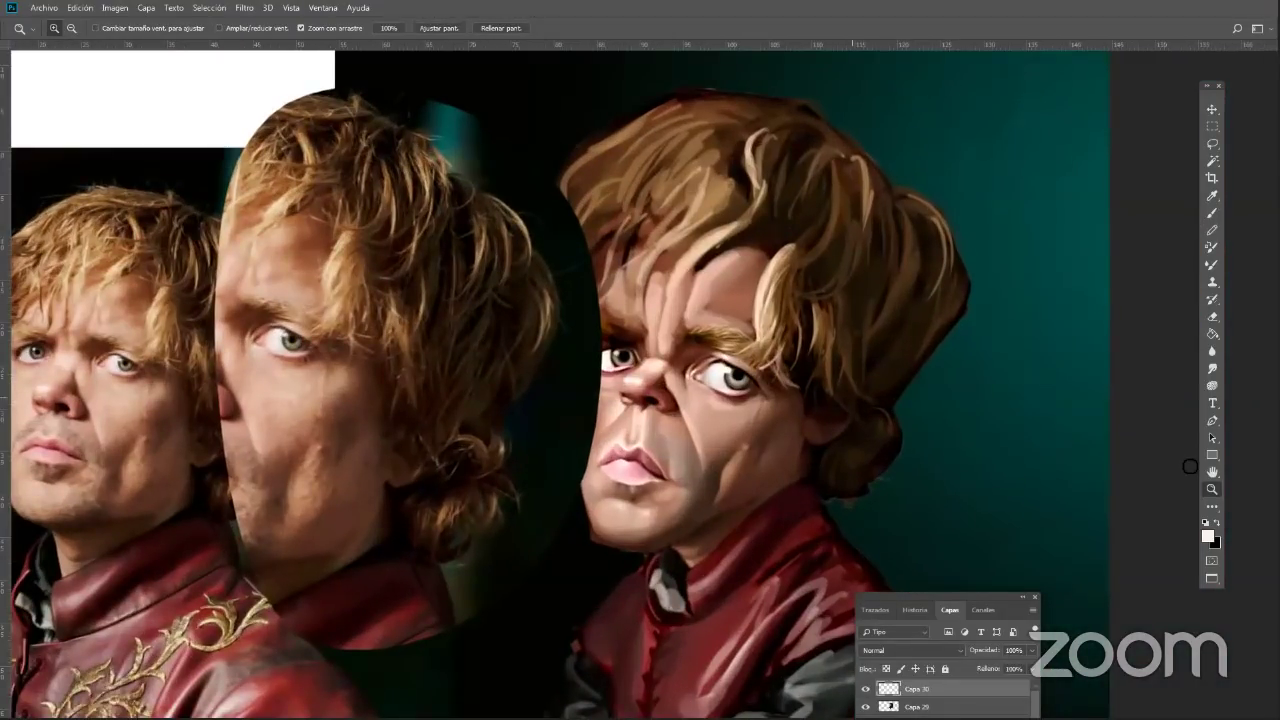
{"action": "left_click_drag", "start_coordinate": [883, 529], "coordinate": [1012, 494]}
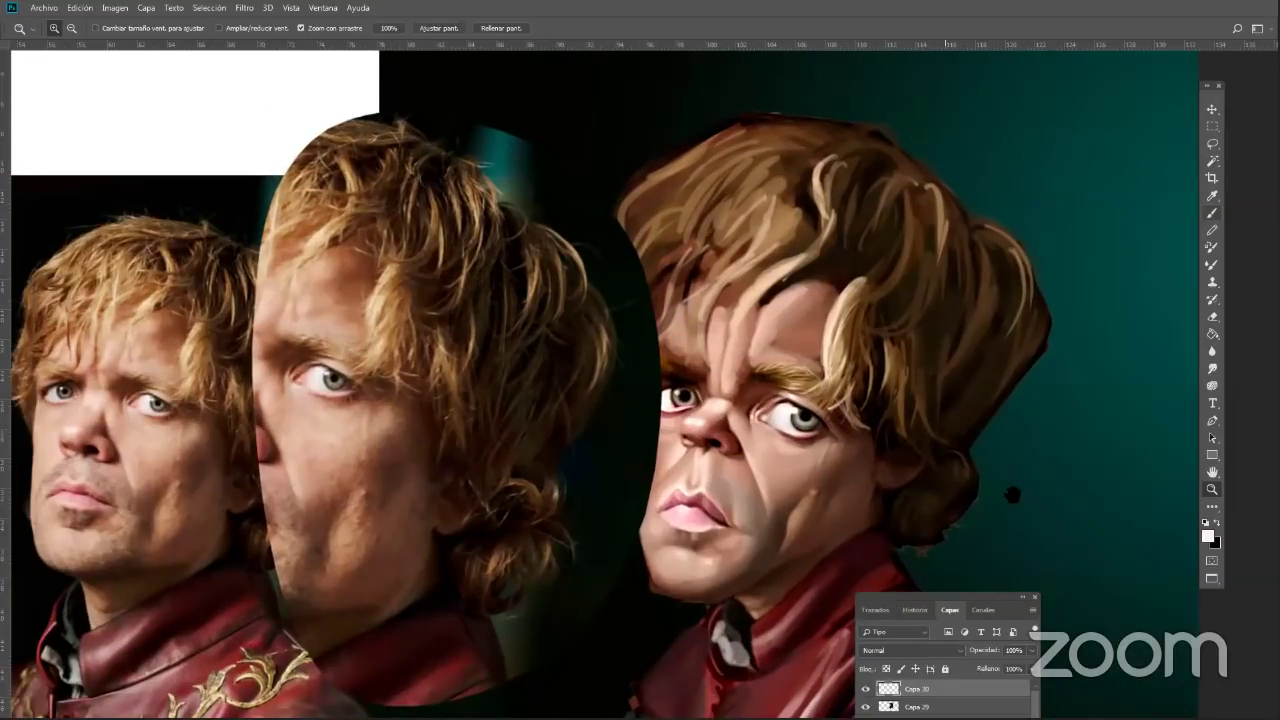
{"action": "left_click_drag", "start_coordinate": [915, 510], "coordinate": [958, 512]}
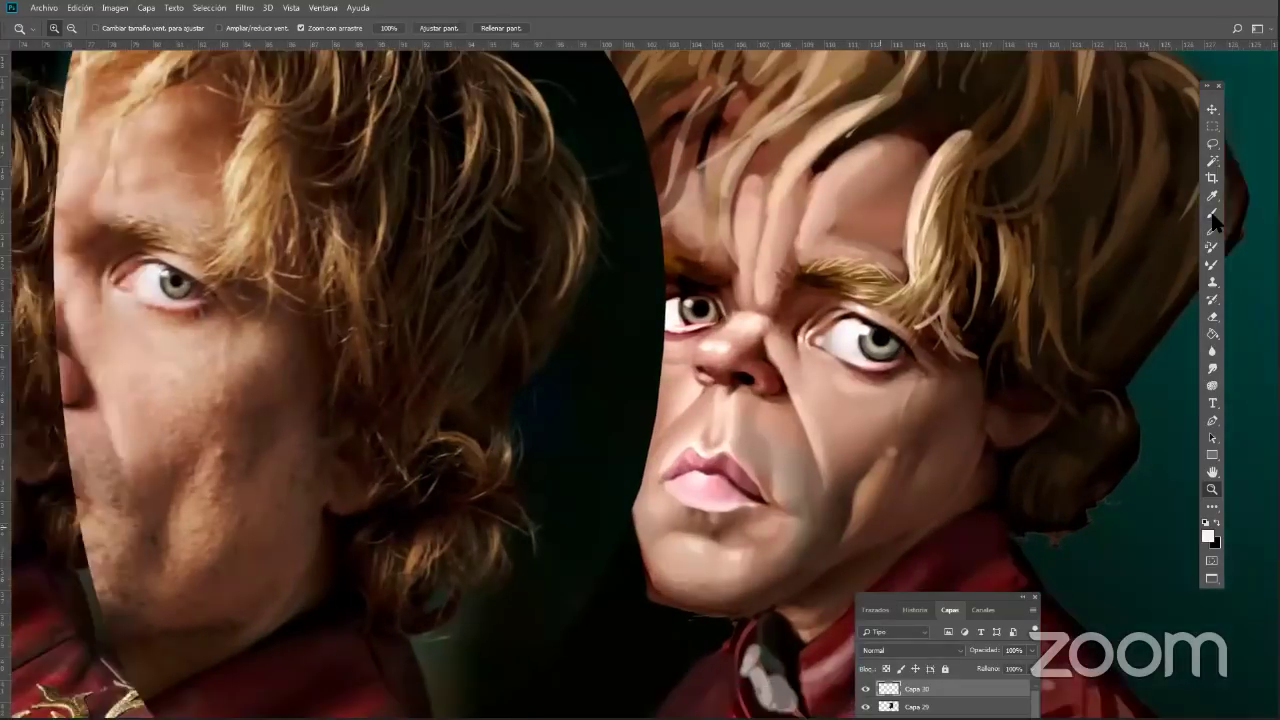
{"action": "left_click", "coordinate": [1212, 214]}
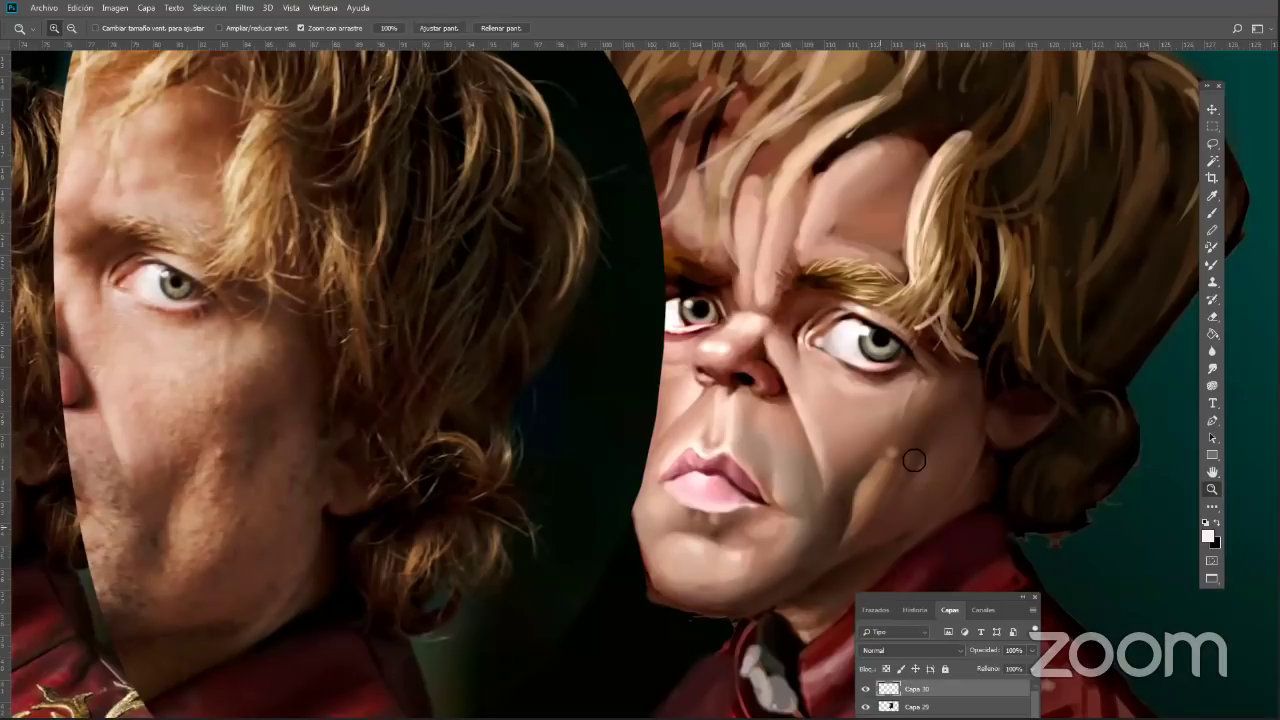
{"action": "left_click", "coordinate": [883, 499], "text": "alt"}
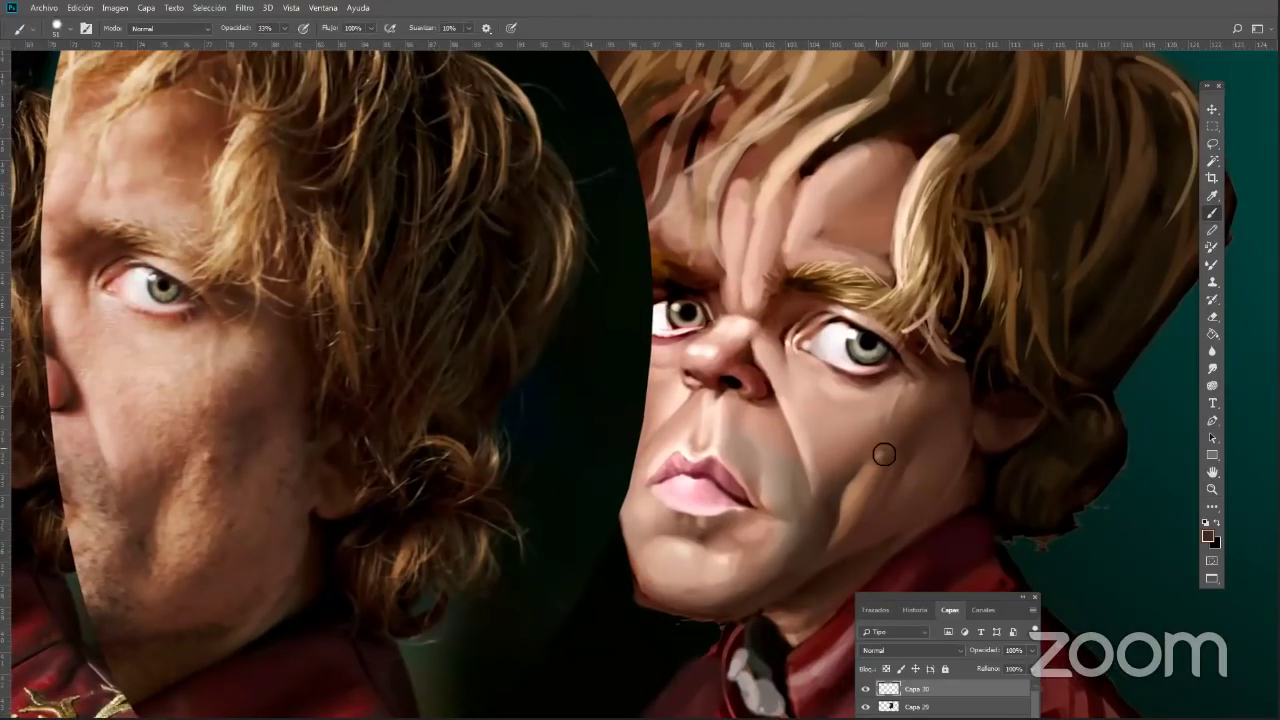
{"action": "left_click", "coordinate": [880, 459], "text": "alt"}
{"action": "left_click", "coordinate": [850, 434], "text": "alt"}
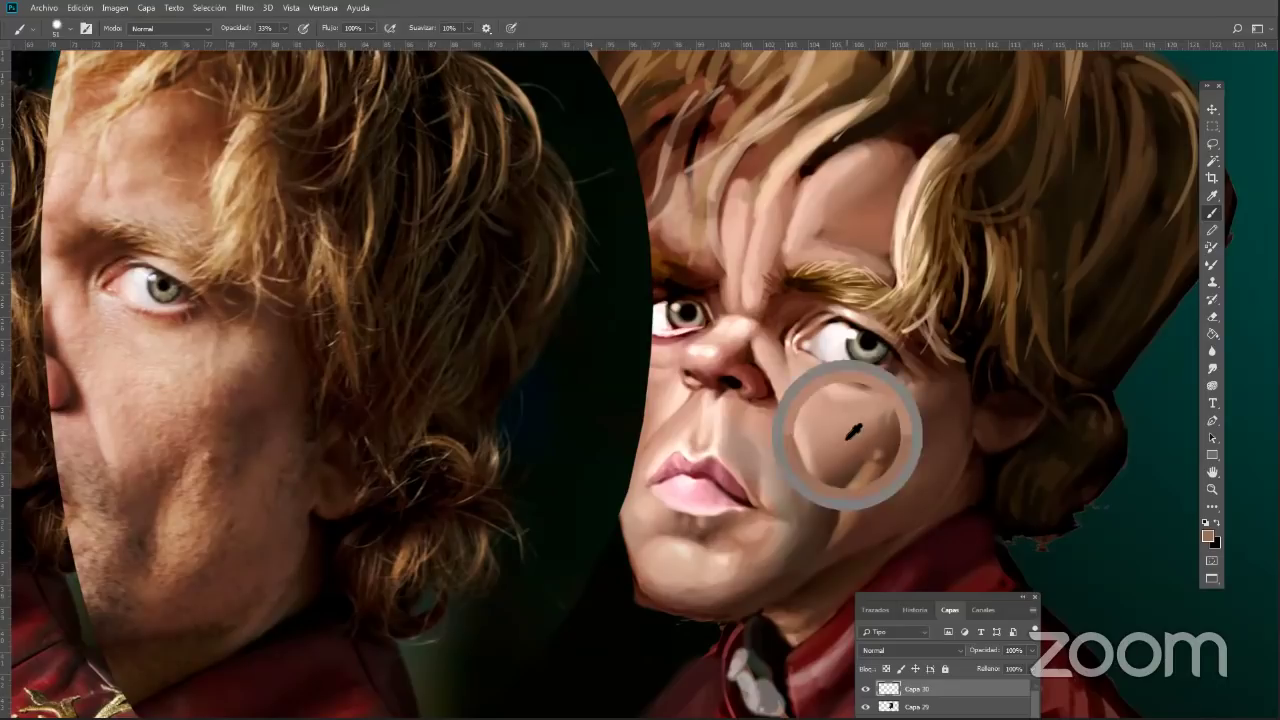
{"action": "left_click", "coordinate": [856, 437], "text": "alt"}
{"action": "left_click", "coordinate": [863, 436], "text": "alt"}
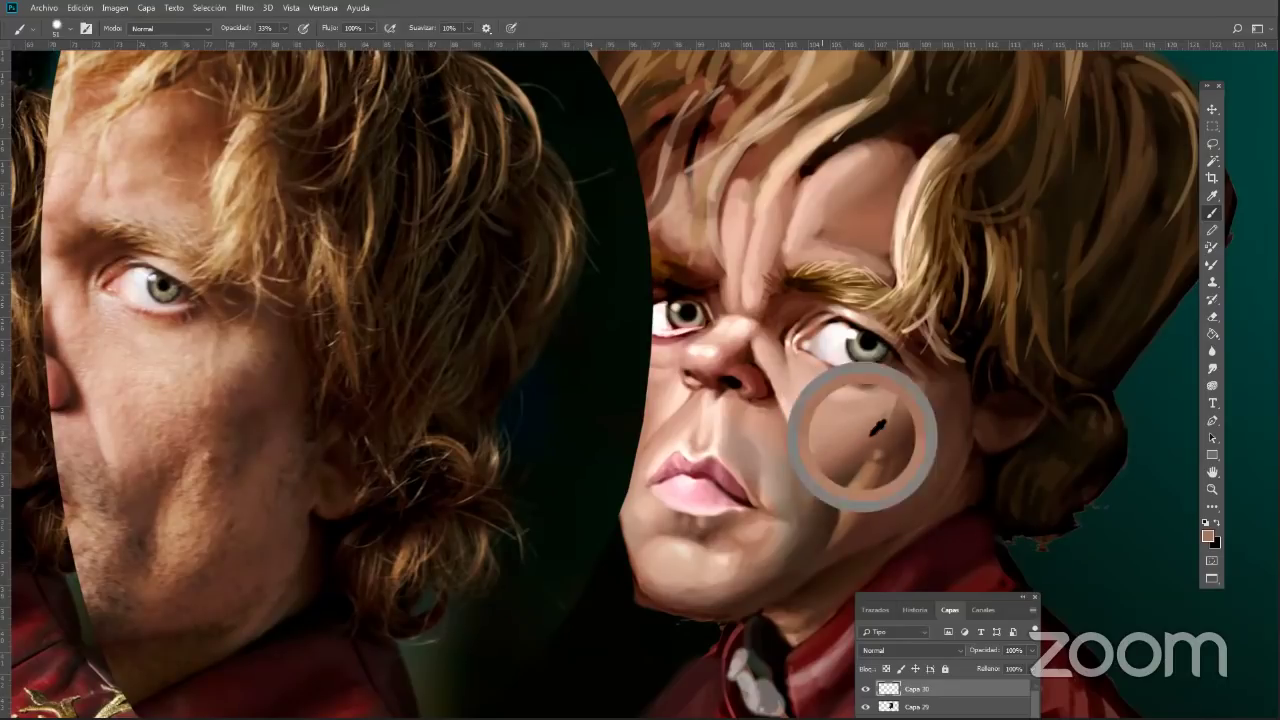
{"action": "left_click", "coordinate": [878, 420], "text": "alt"}
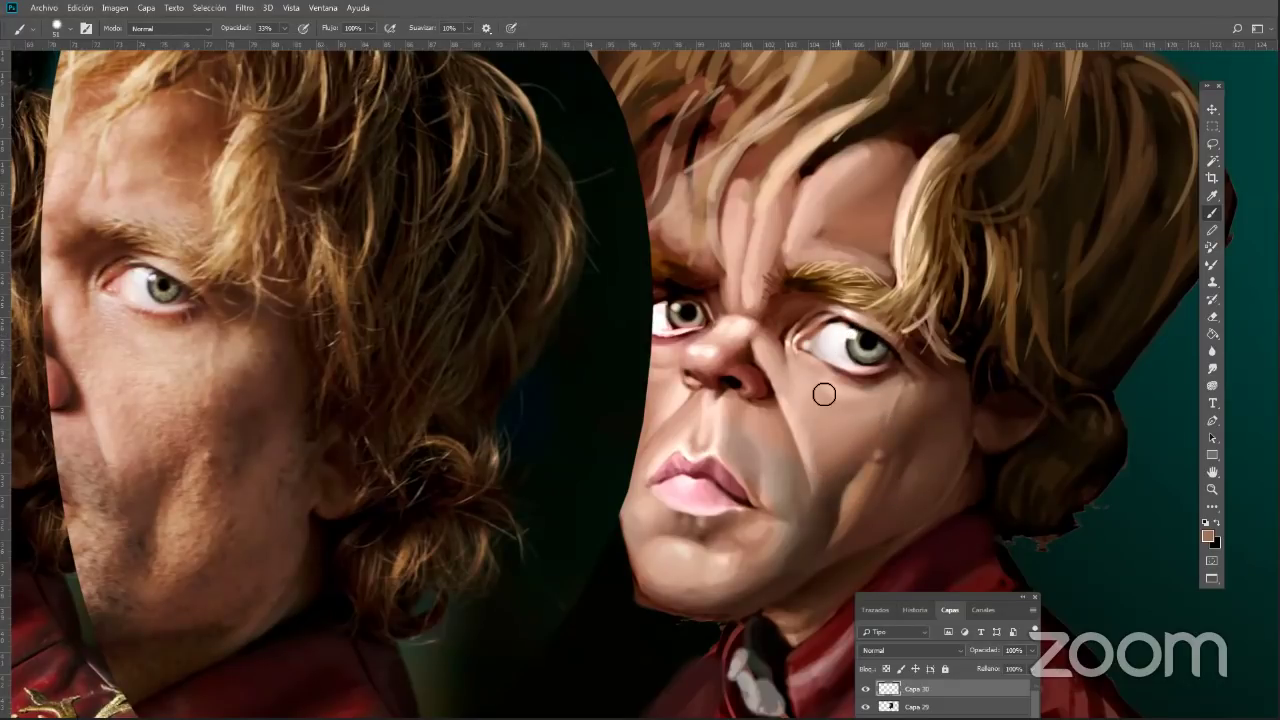
Sample pink and light tones around the large eye's inner corner and blend them into the eye white
{"action": "left_click", "coordinate": [818, 337], "text": "alt"}
{"action": "left_click", "coordinate": [828, 332], "text": "alt"}
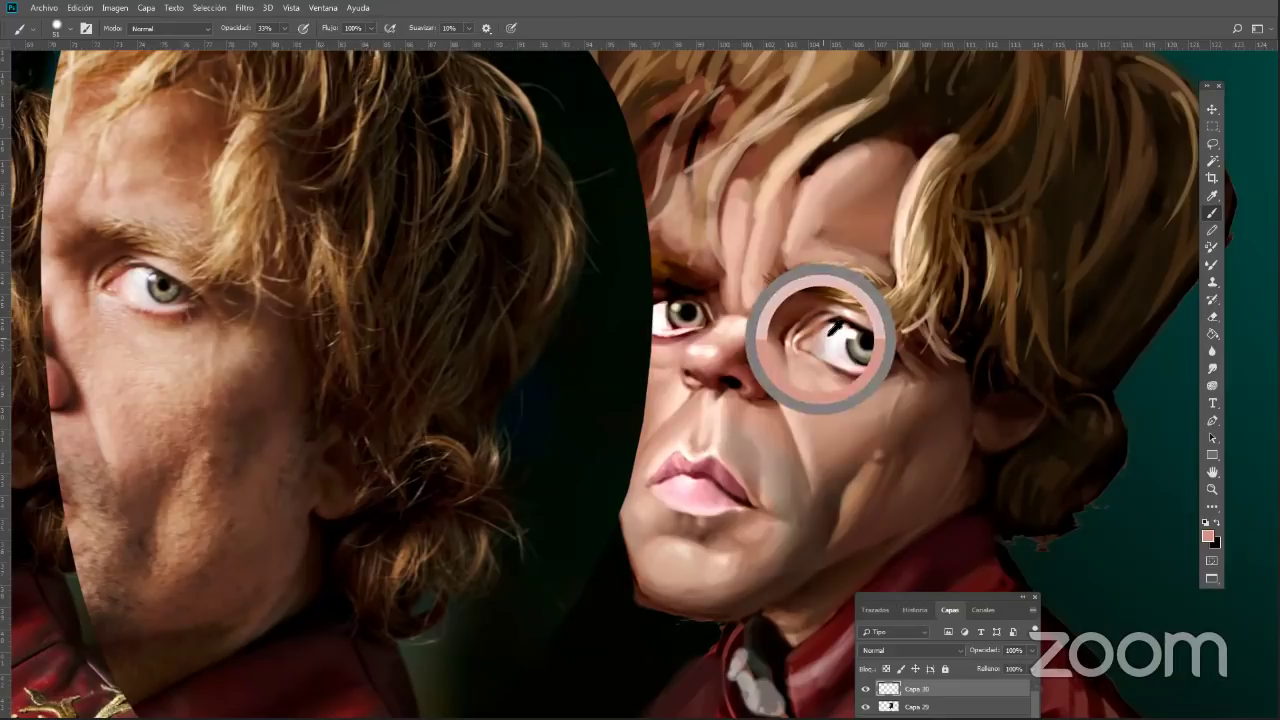
{"action": "left_click", "coordinate": [828, 334], "text": "alt"}
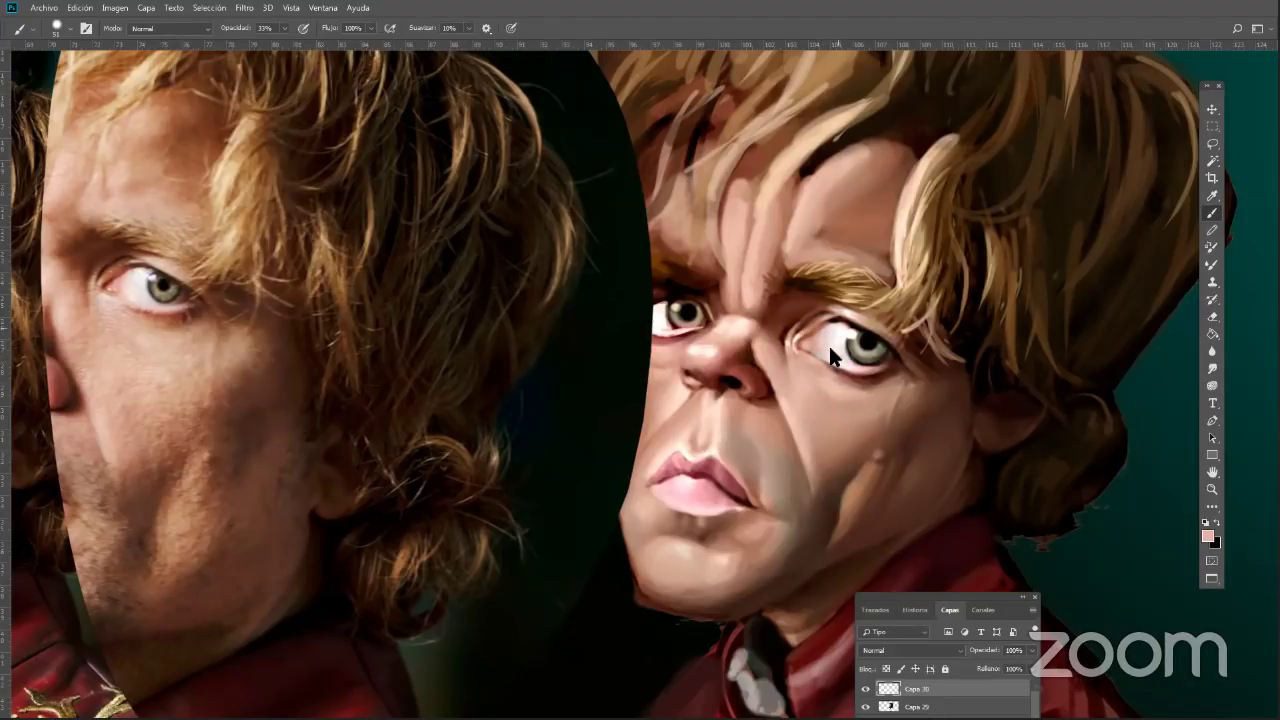
{"action": "left_click", "coordinate": [822, 338], "text": "alt"}
{"action": "left_click", "coordinate": [818, 344], "text": "alt"}
{"action": "left_click", "coordinate": [855, 370], "text": "alt"}
{"action": "left_click", "coordinate": [835, 360], "text": "alt"}
{"action": "left_click", "coordinate": [842, 353], "text": "alt"}
{"action": "left_click", "coordinate": [836, 340], "text": "alt"}
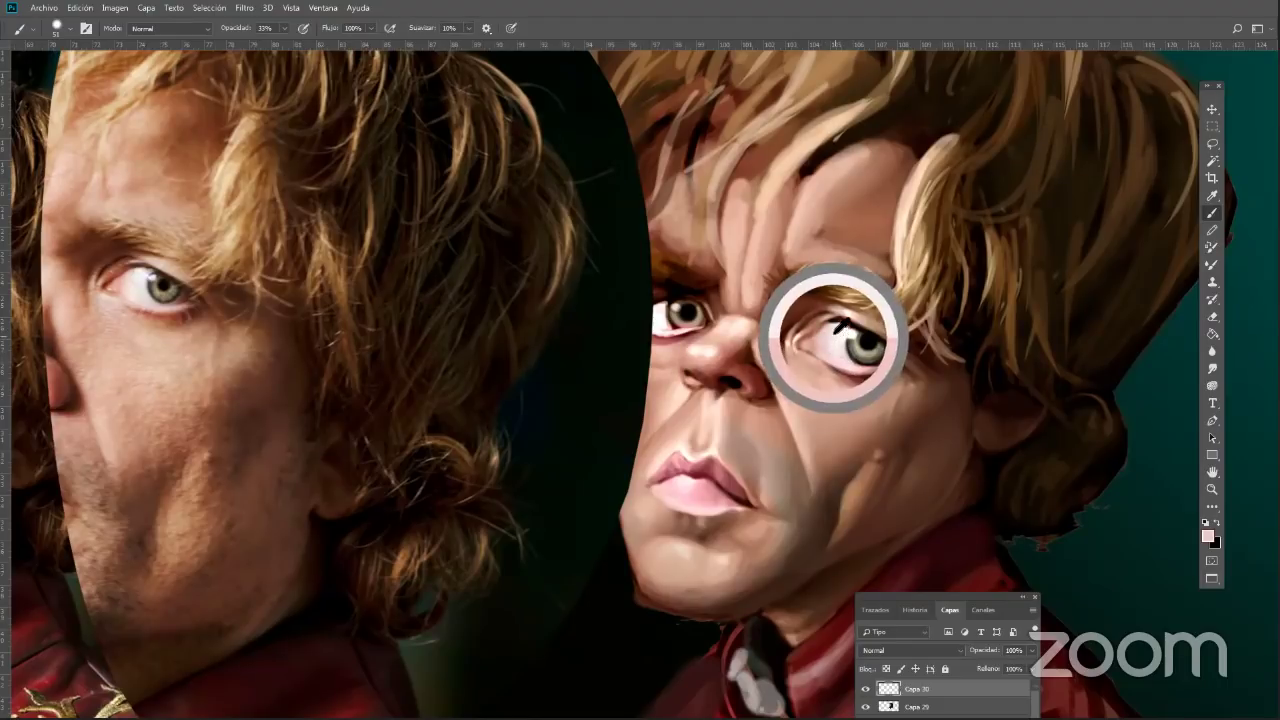
{"action": "left_click", "coordinate": [840, 356], "text": "alt"}
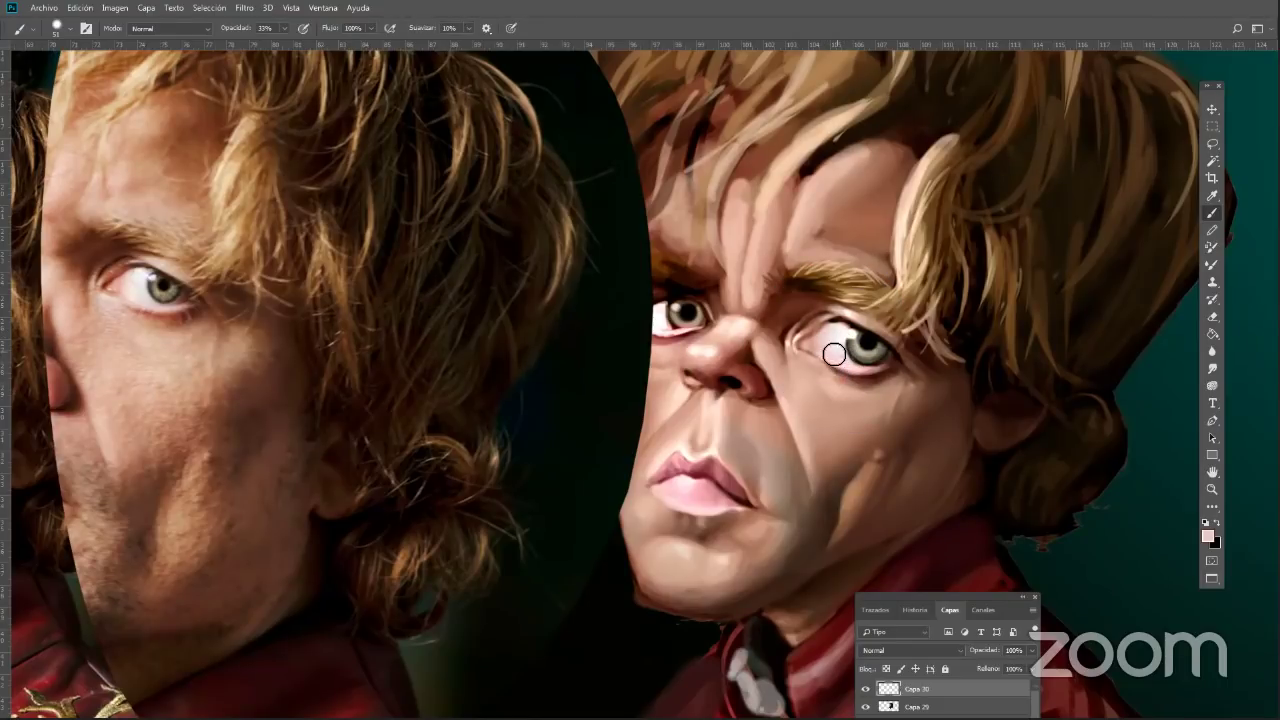
Use a smaller brush to refine the large eye's iris and surrounding lids, sampling tones from the eye, nose and brow
{"action": "right_click", "coordinate": [925, 362]}
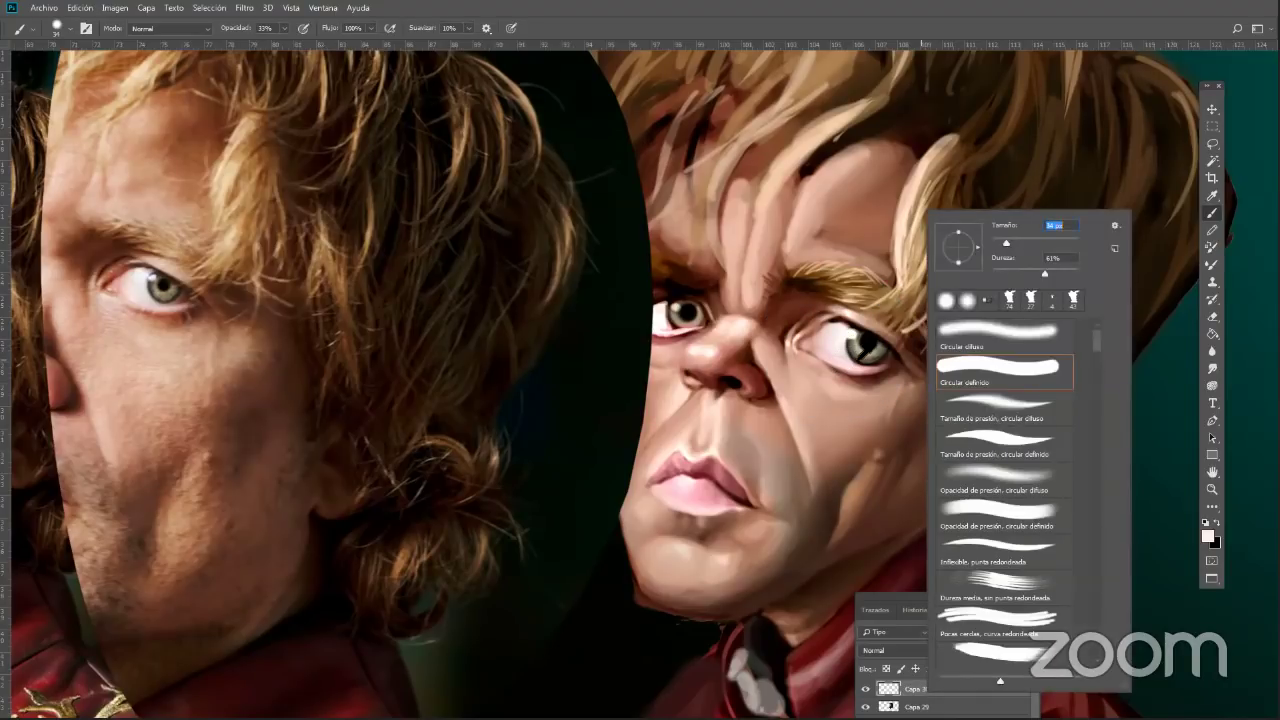
{"action": "key", "text": "Return"}
{"action": "left_click", "coordinate": [878, 356], "text": "alt"}
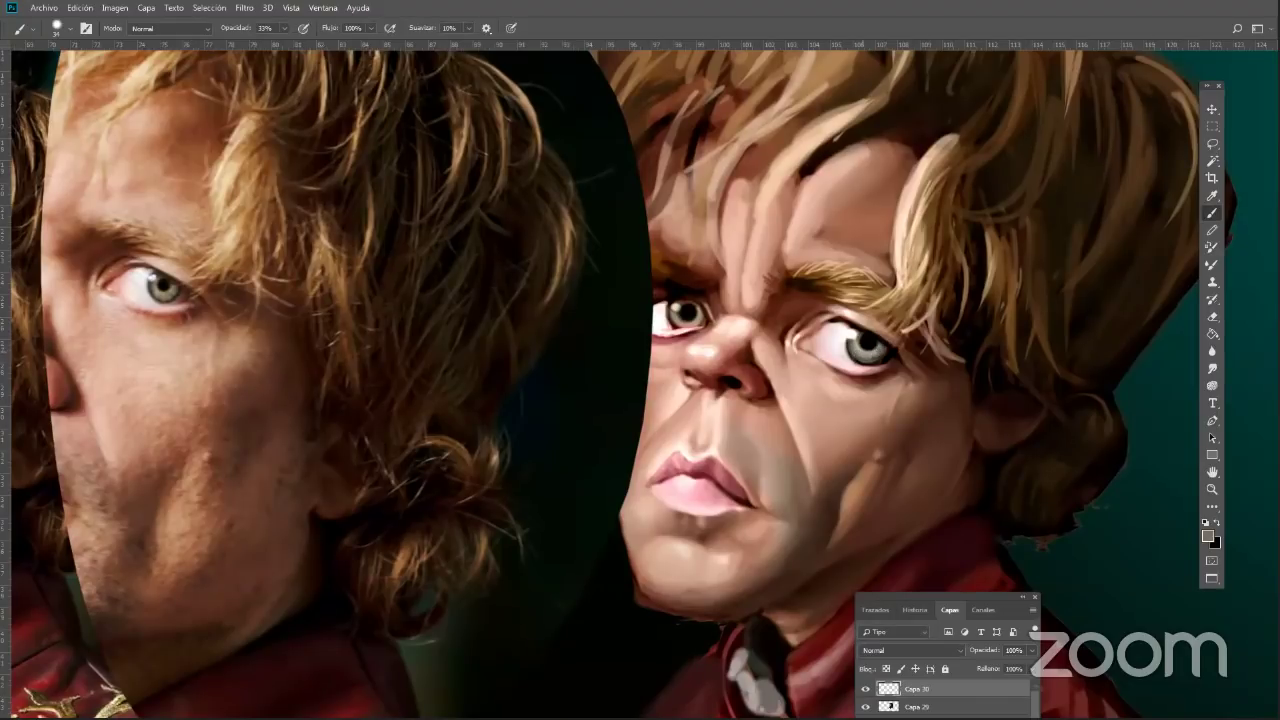
{"action": "left_click", "coordinate": [880, 357], "text": "alt"}
{"action": "left_click", "coordinate": [897, 344], "text": "alt"}
{"action": "left_click", "coordinate": [822, 328], "text": "alt"}
{"action": "left_click", "coordinate": [757, 358], "text": "alt"}
{"action": "left_click", "coordinate": [814, 316], "text": "alt"}
Blend the lower eyelid and the skin beneath the large eye with repeatedly sampled neighbouring tones
{"action": "left_click", "coordinate": [878, 374], "text": "alt"}
{"action": "left_click", "coordinate": [886, 380], "text": "alt"}
{"action": "left_click", "coordinate": [889, 378], "text": "alt"}
{"action": "left_click", "coordinate": [893, 380], "text": "alt"}
{"action": "left_click", "coordinate": [896, 378], "text": "alt"}
{"action": "left_click", "coordinate": [854, 396], "text": "alt"}
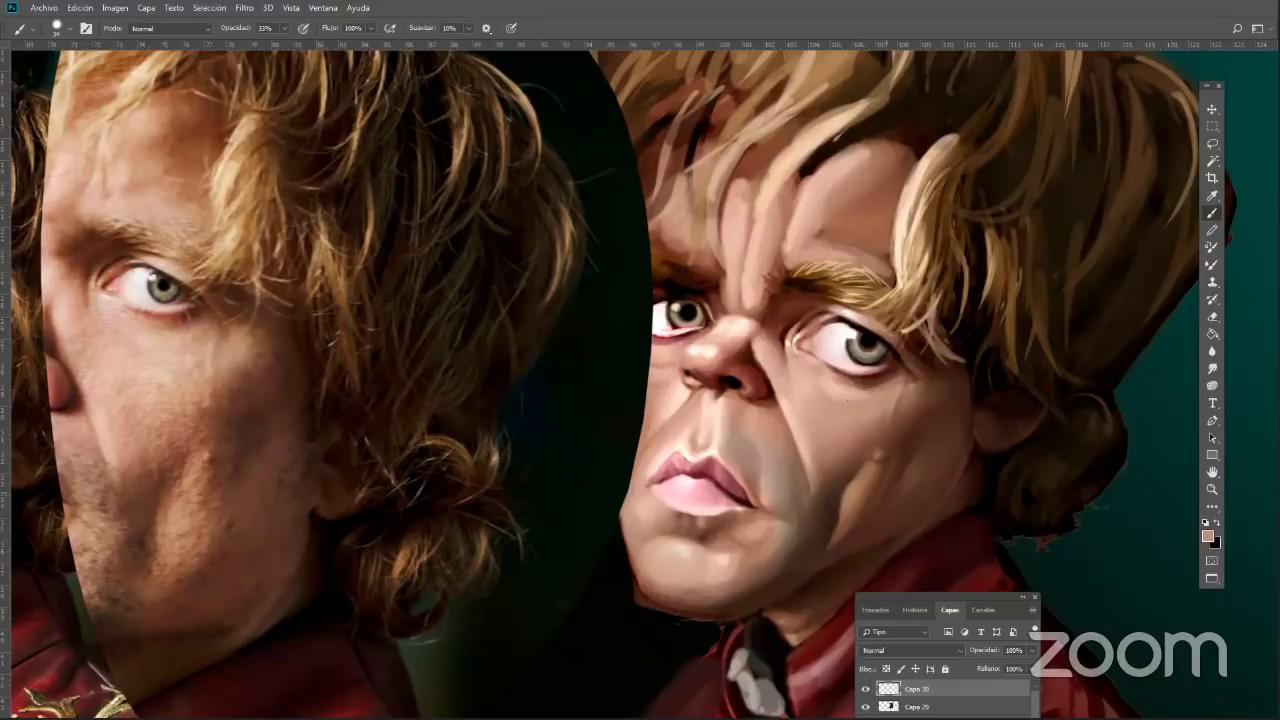
{"action": "left_click", "coordinate": [876, 388], "text": "alt"}
{"action": "left_click", "coordinate": [866, 392], "text": "alt"}
{"action": "left_click", "coordinate": [876, 394], "text": "alt"}
Toggle the visibility of layer Capa 30 to compare the face with and without the refinements
{"action": "left_click", "coordinate": [1212, 491]}
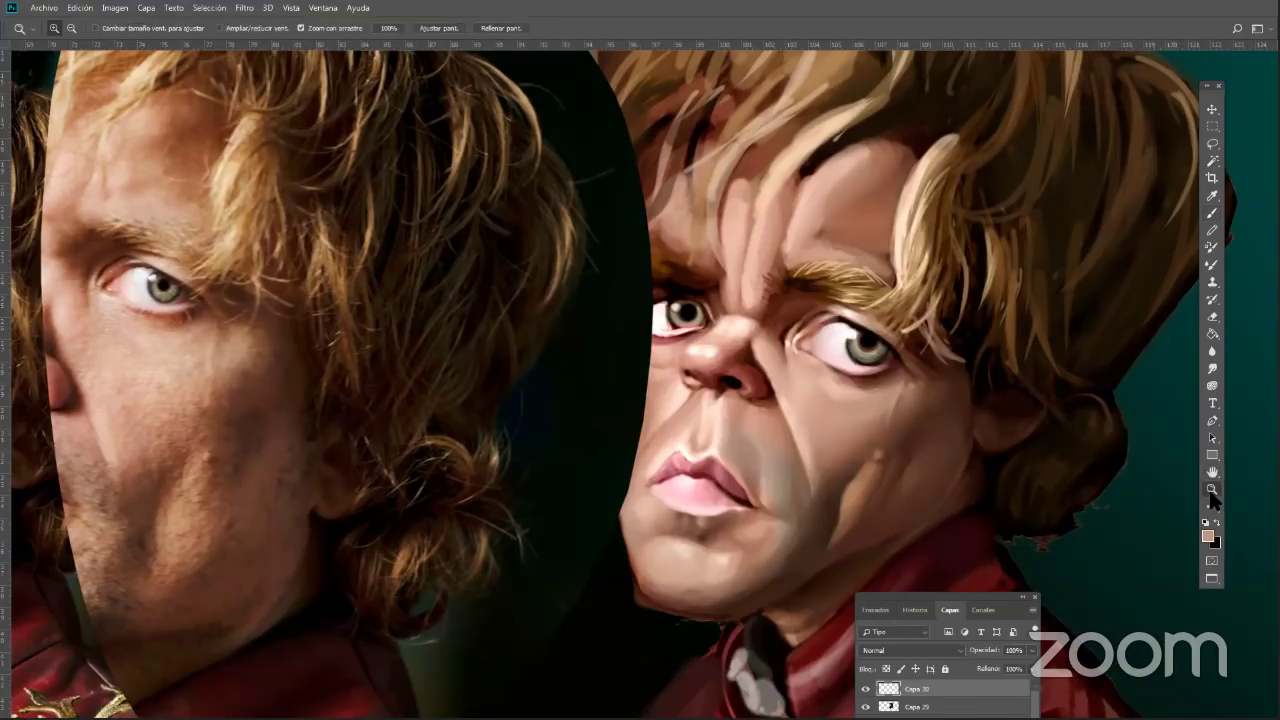
{"action": "left_click", "coordinate": [907, 486], "text": "alt"}
{"action": "left_click_drag", "start_coordinate": [981, 597], "coordinate": [1074, 240]}
{"action": "left_click", "coordinate": [959, 332]}
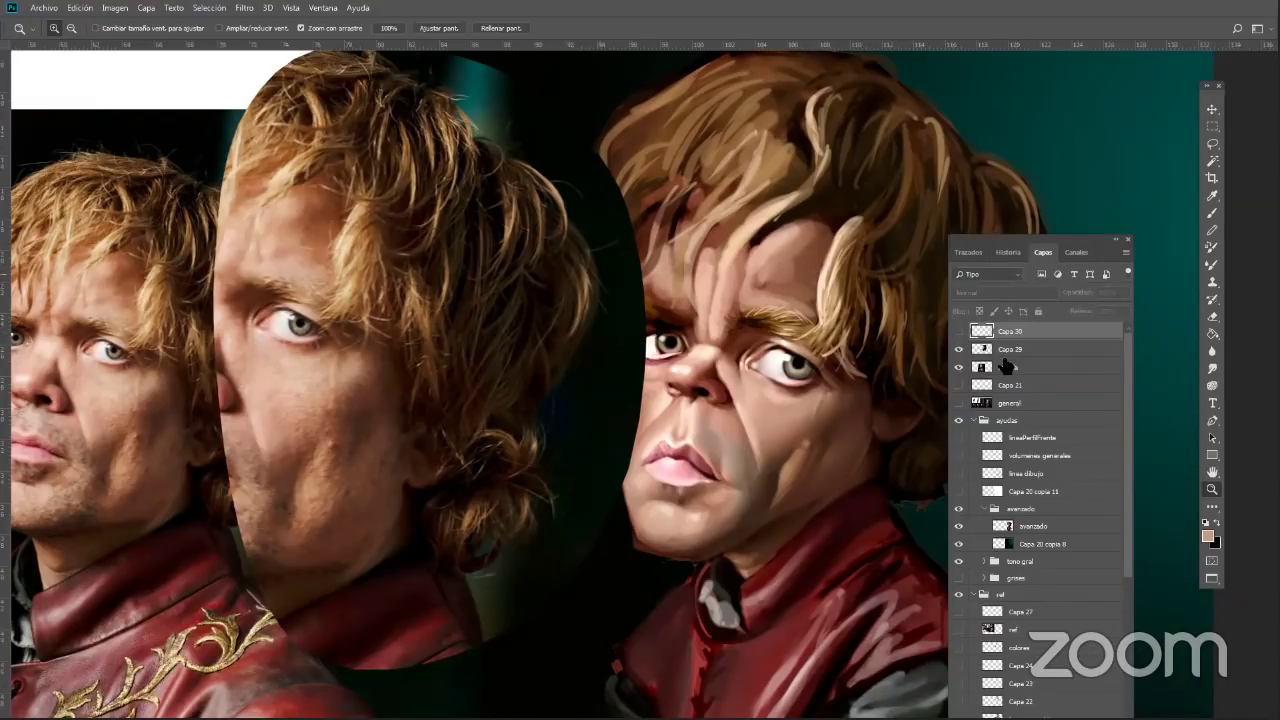
{"action": "left_click", "coordinate": [959, 332]}
{"action": "left_click", "coordinate": [959, 332]}
{"action": "left_click", "coordinate": [959, 332]}
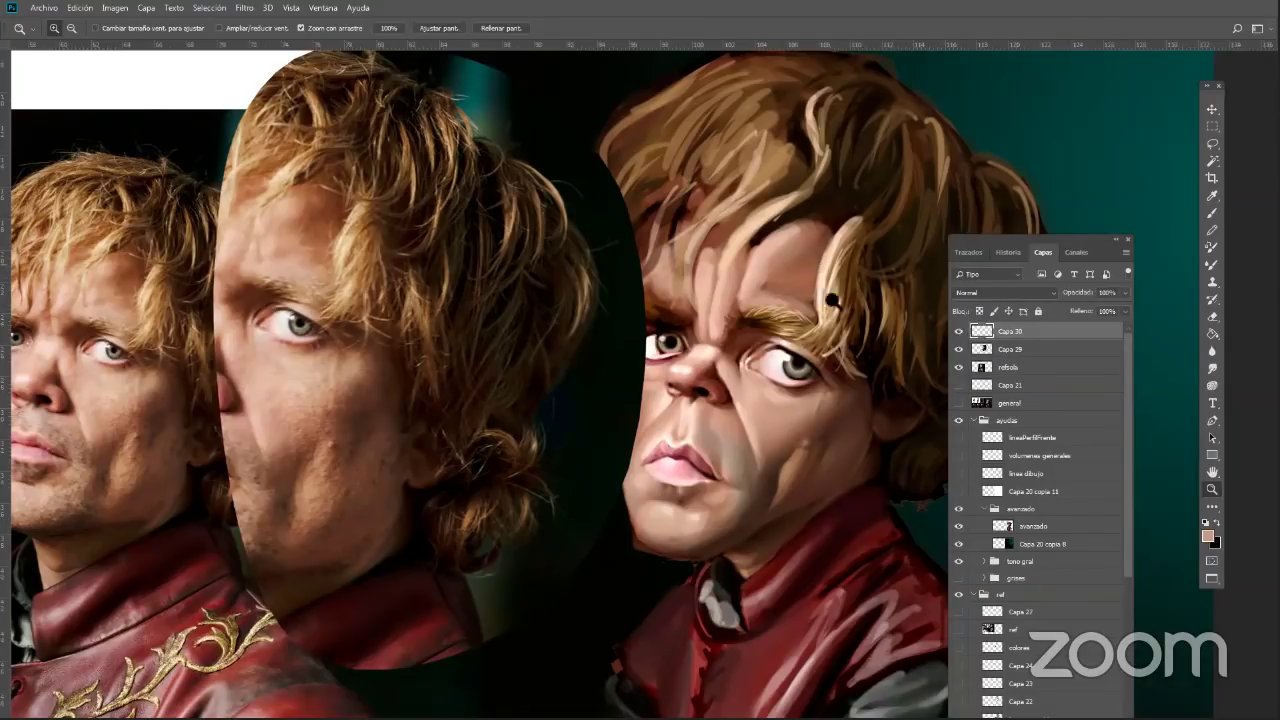
Create a new layer above Capa 30 with its blend mode set to Color
{"action": "left_click_drag", "start_coordinate": [853, 343], "coordinate": [861, 341]}
{"action": "key", "text": "ctrl+plus"}
{"action": "key", "text": "ctrl+plus"}
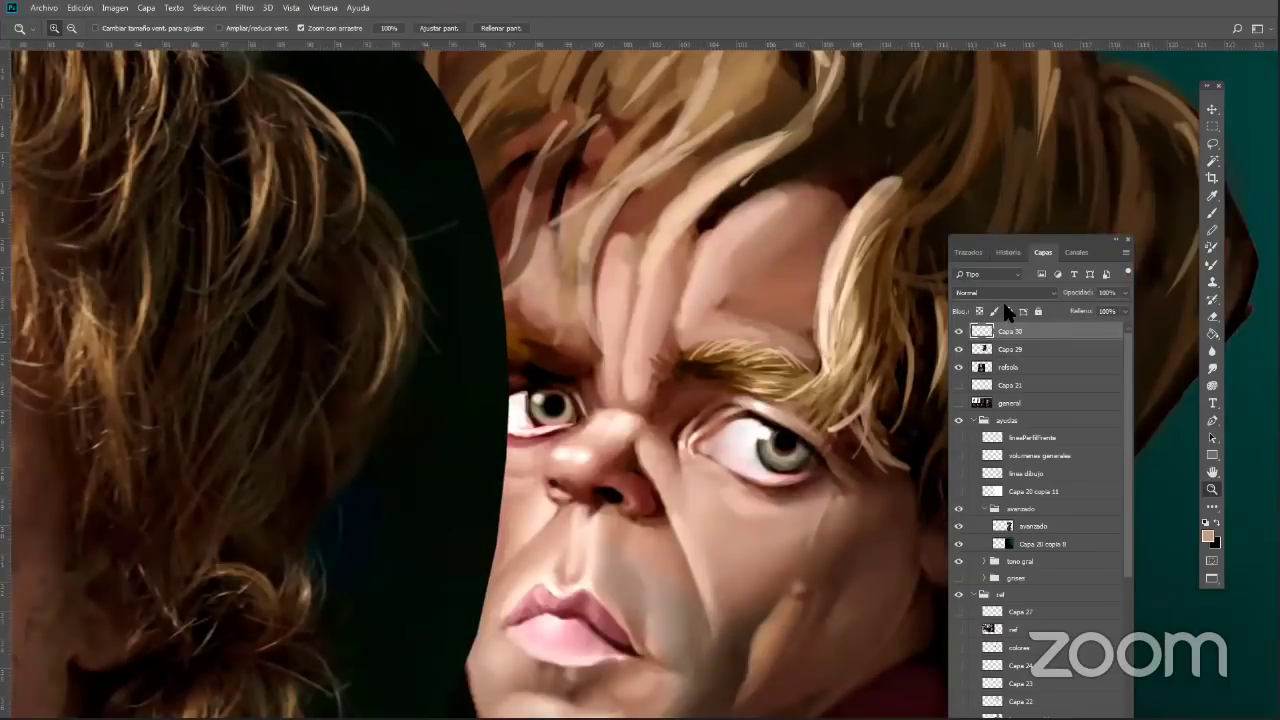
{"action": "left_click", "coordinate": [1004, 294]}
{"action": "left_click", "coordinate": [1005, 295]}
{"action": "left_click_drag", "start_coordinate": [1082, 243], "coordinate": [1102, 128]}
{"action": "left_click", "coordinate": [1146, 138]}
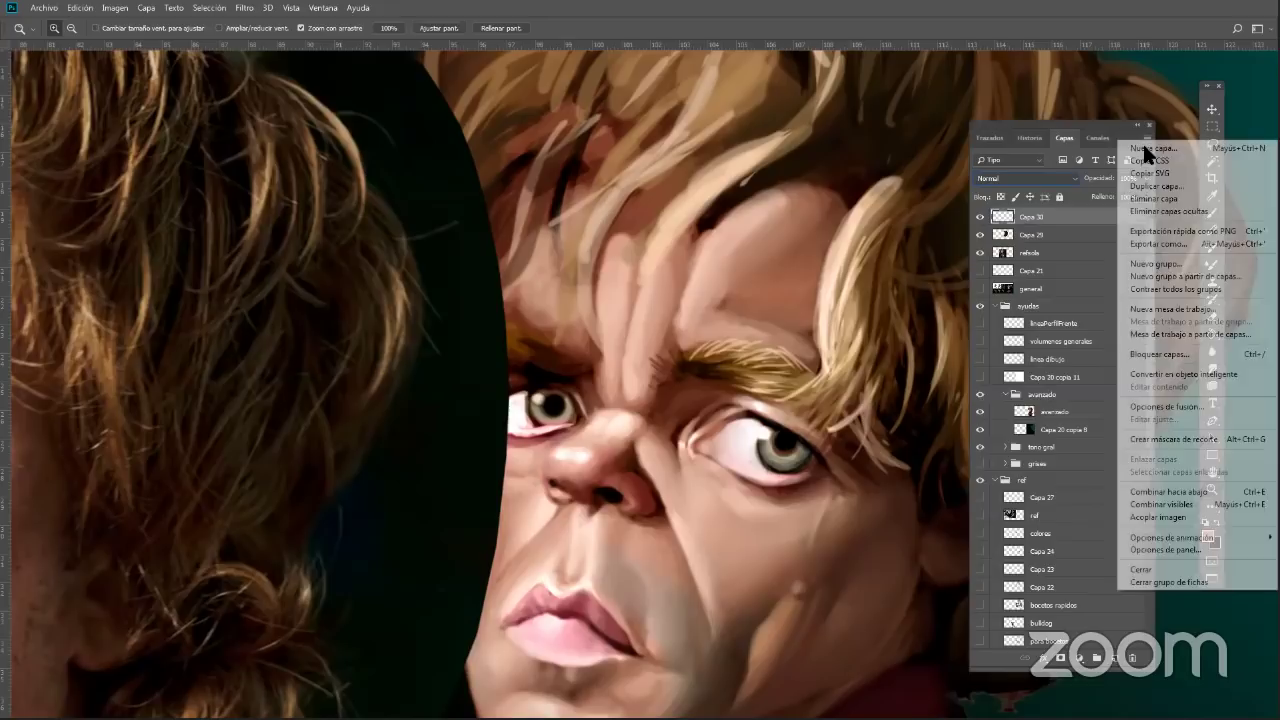
{"action": "left_click", "coordinate": [1145, 148]}
{"action": "left_click", "coordinate": [585, 260]}
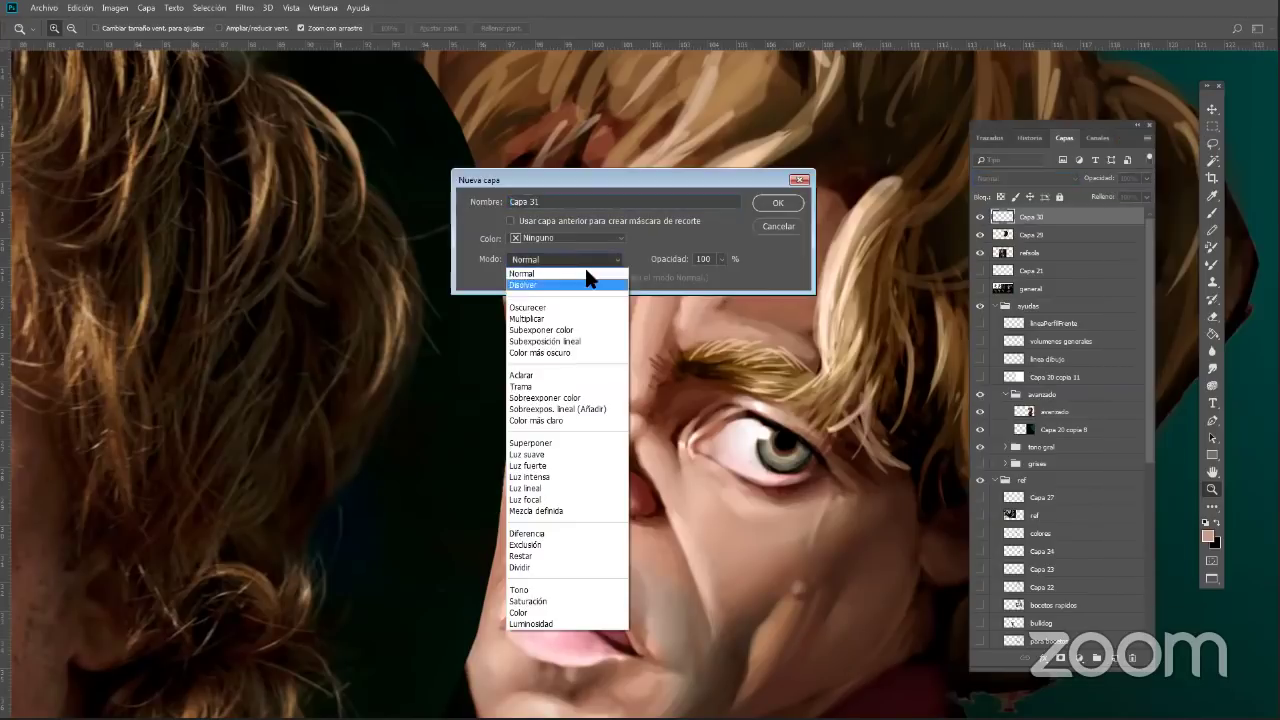
{"action": "left_click", "coordinate": [545, 608]}
{"action": "left_click", "coordinate": [778, 204]}
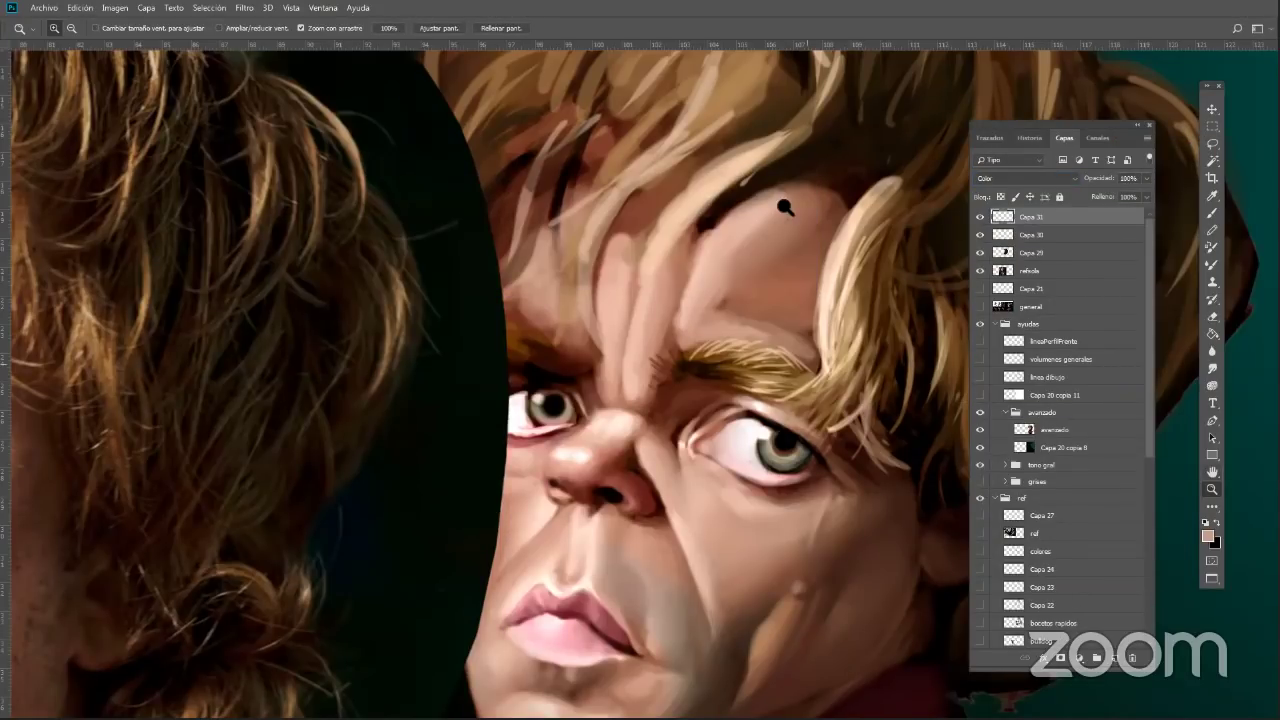
Try painting the caricature's nose dark teal at 100% brush opacity on the Color layer, and delete that layer
{"action": "left_click", "coordinate": [1208, 537]}
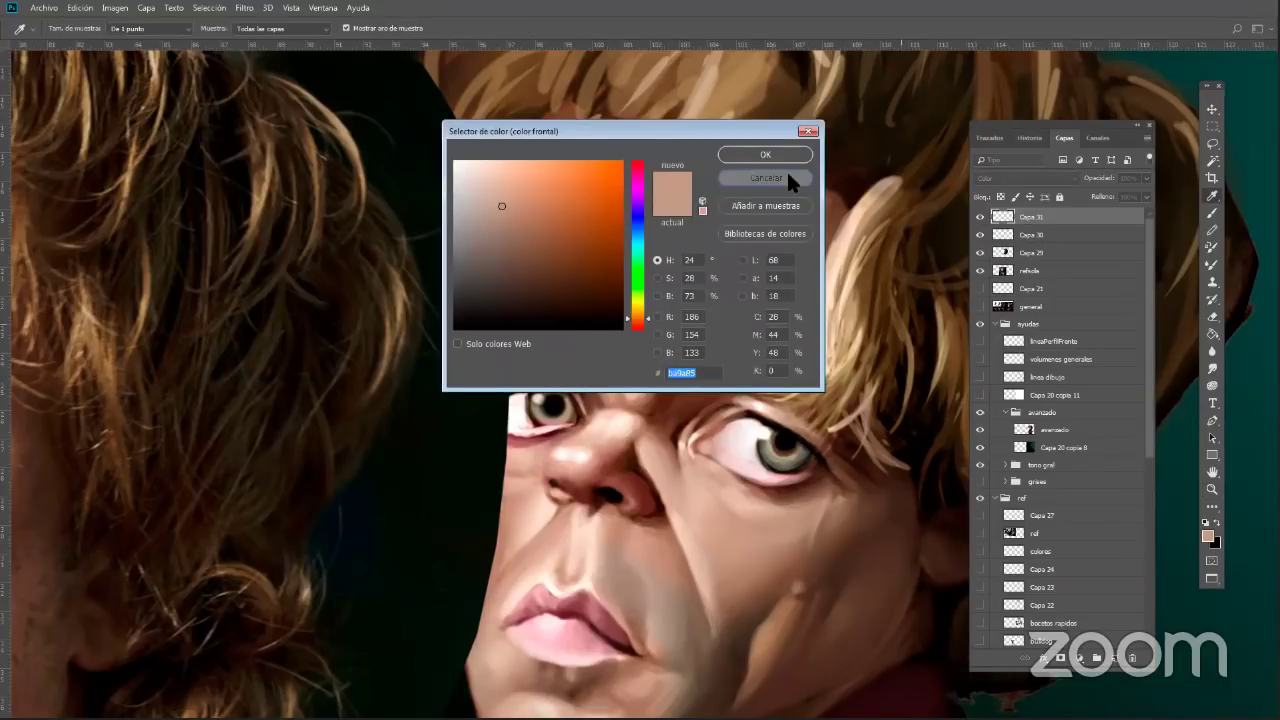
{"action": "left_click", "coordinate": [786, 172]}
{"action": "key", "text": "b"}
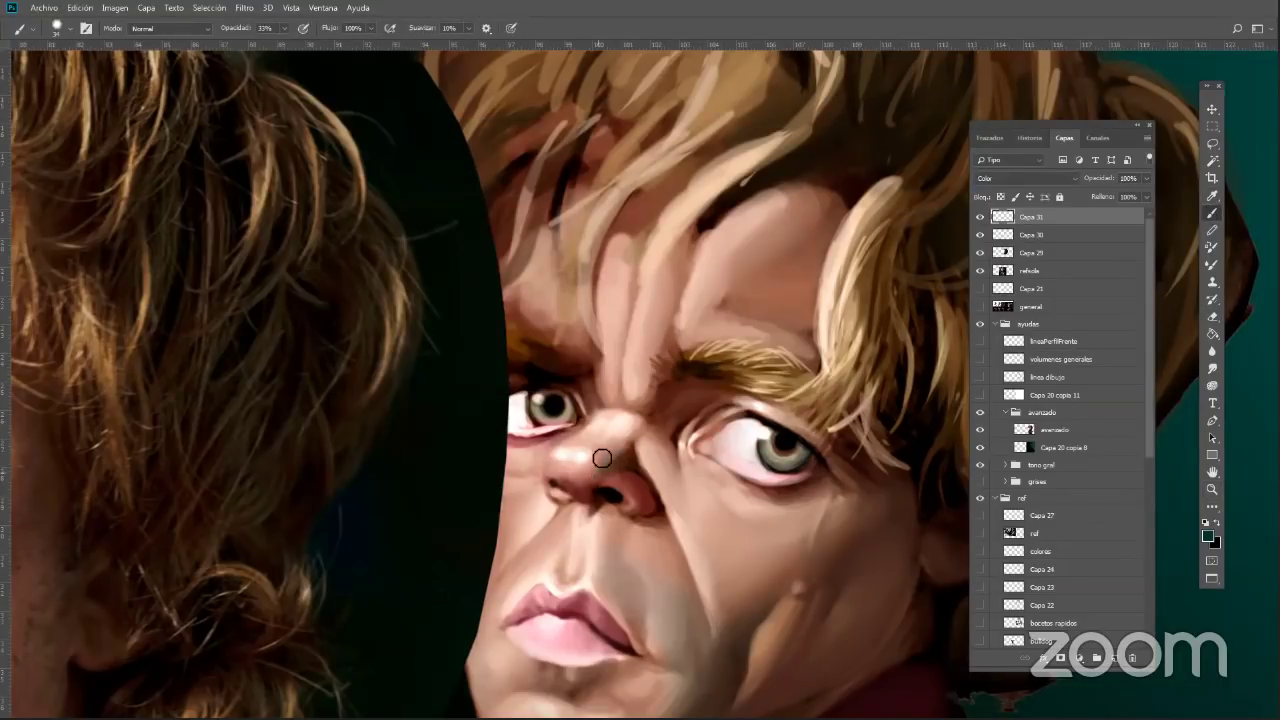
{"action": "key", "text": "0"}
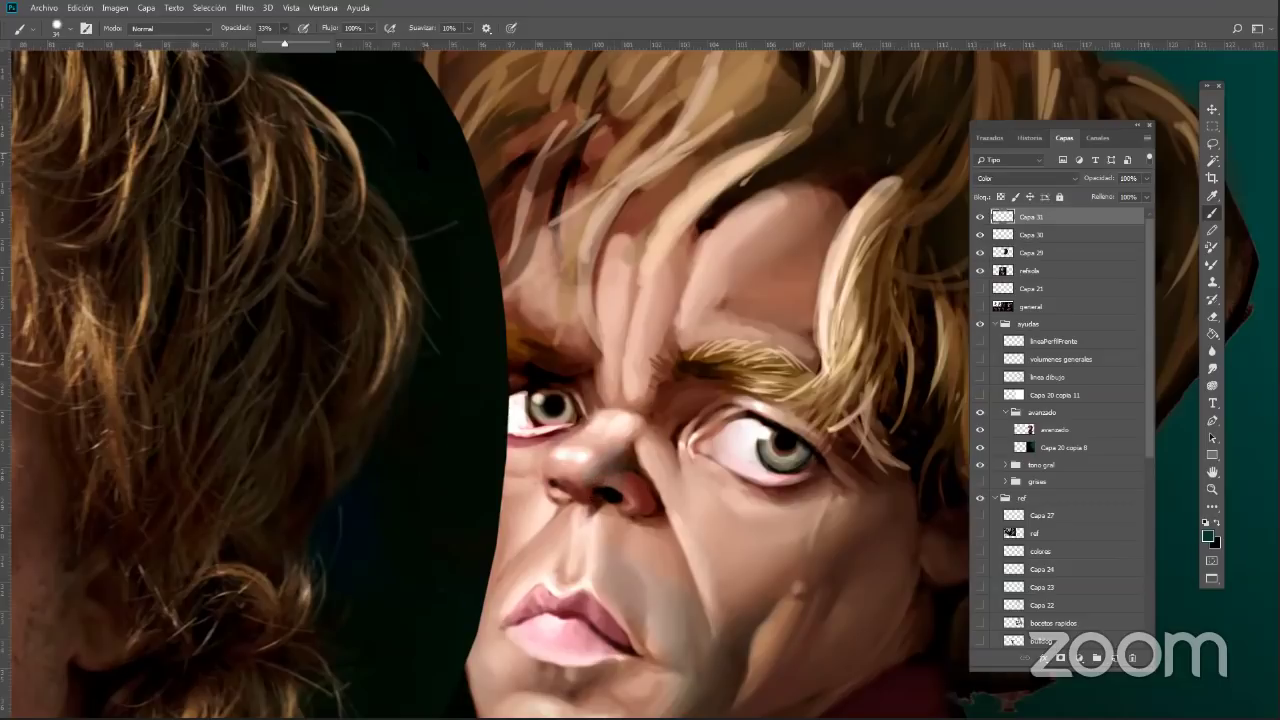
{"action": "mouse_move", "coordinate": [613, 484]}
{"action": "left_mouse_down"}
{"action": "mouse_move", "coordinate": [594, 494]}
{"action": "mouse_move", "coordinate": [620, 464]}
{"action": "mouse_move", "coordinate": [618, 506]}
{"action": "mouse_move", "coordinate": [634, 467]}
{"action": "mouse_move", "coordinate": [651, 514]}
{"action": "mouse_move", "coordinate": [578, 476]}
{"action": "mouse_move", "coordinate": [554, 479]}
{"action": "mouse_move", "coordinate": [598, 472]}
{"action": "mouse_move", "coordinate": [606, 454]}
{"action": "mouse_move", "coordinate": [627, 460]}
{"action": "left_mouse_up"}
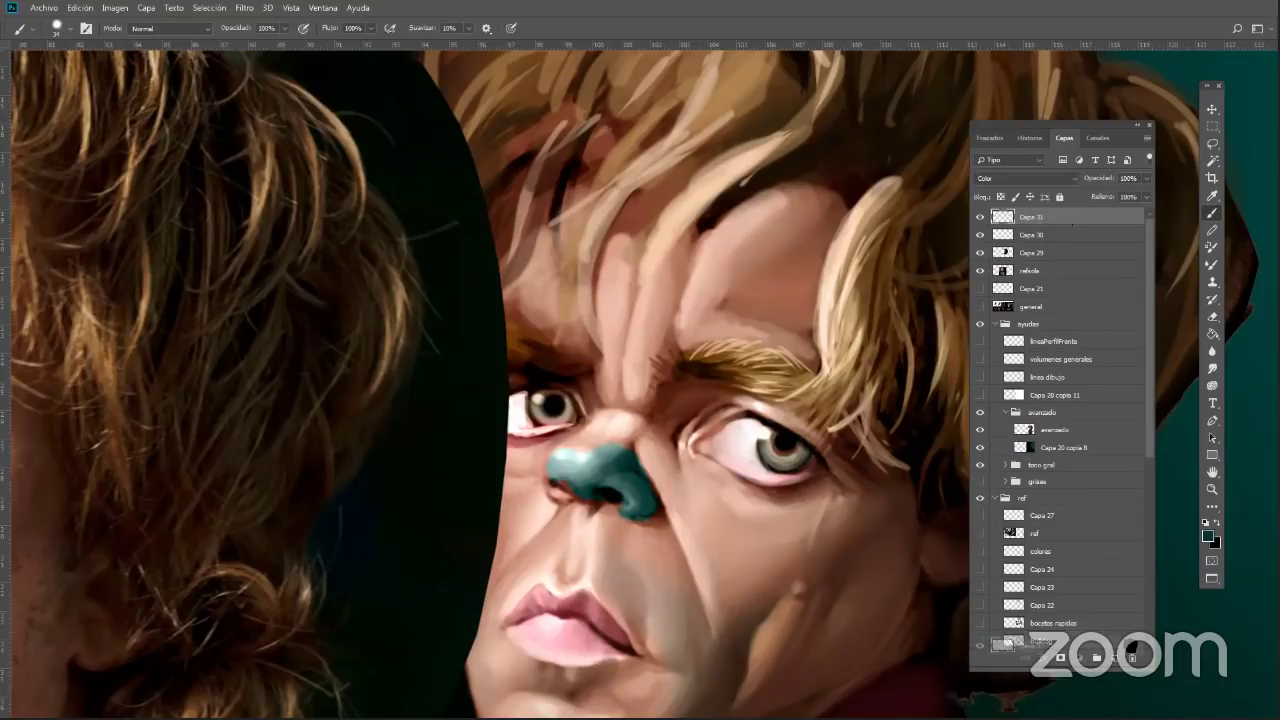
{"action": "left_click", "coordinate": [1132, 657]}
Sample the tone beneath the caricature's large eye and set the brush opacity to 33%
{"action": "key", "text": "z"}
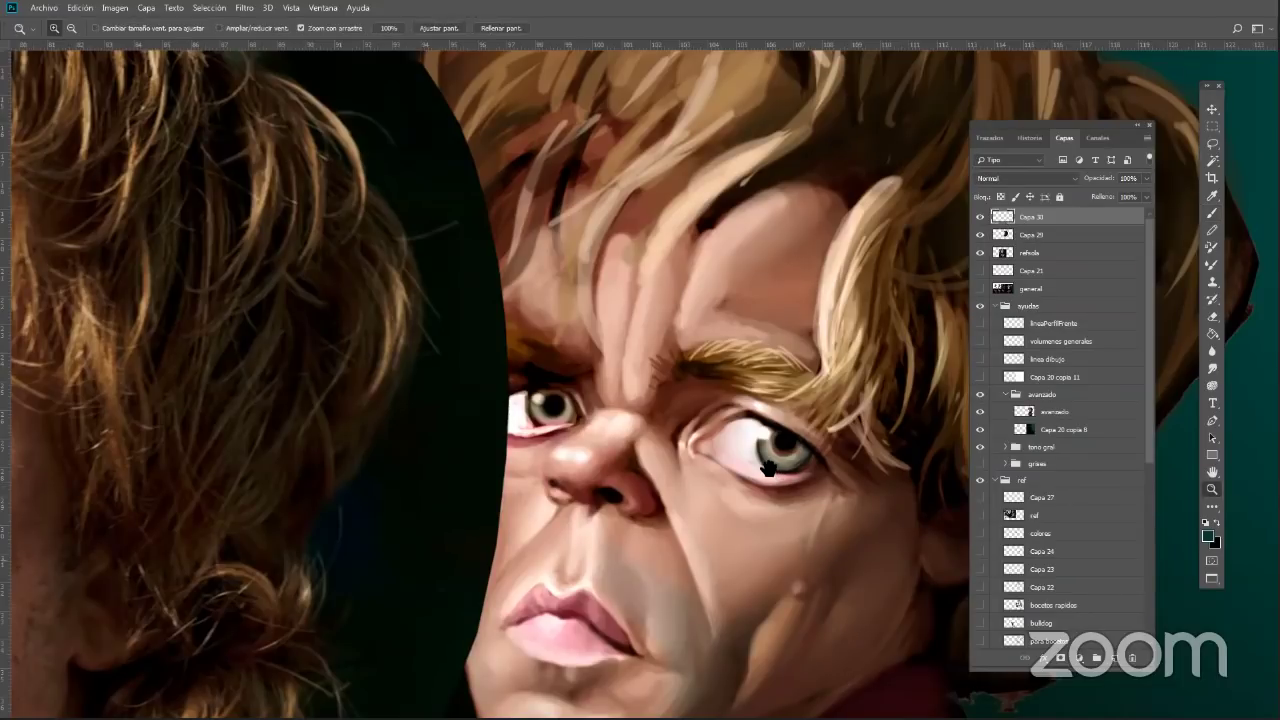
{"action": "left_click_drag", "start_coordinate": [768, 469], "coordinate": [748, 469]}
{"action": "left_click_drag", "start_coordinate": [700, 549], "coordinate": [620, 549]}
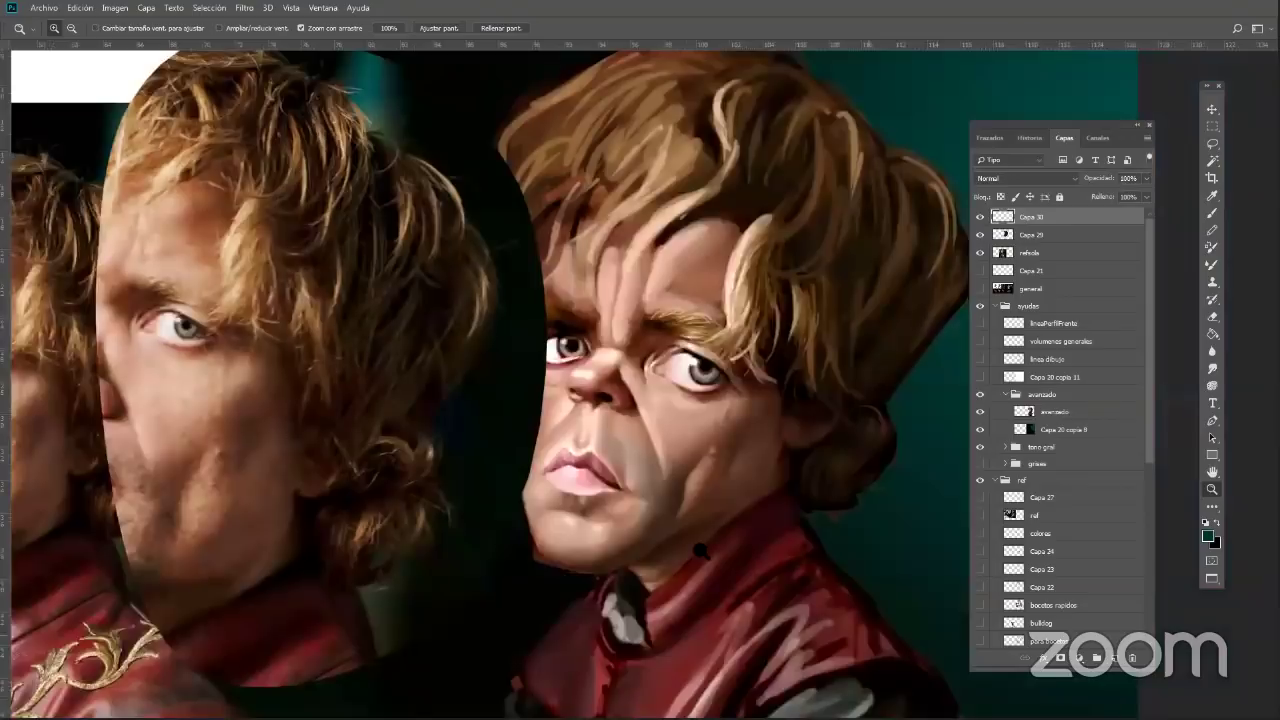
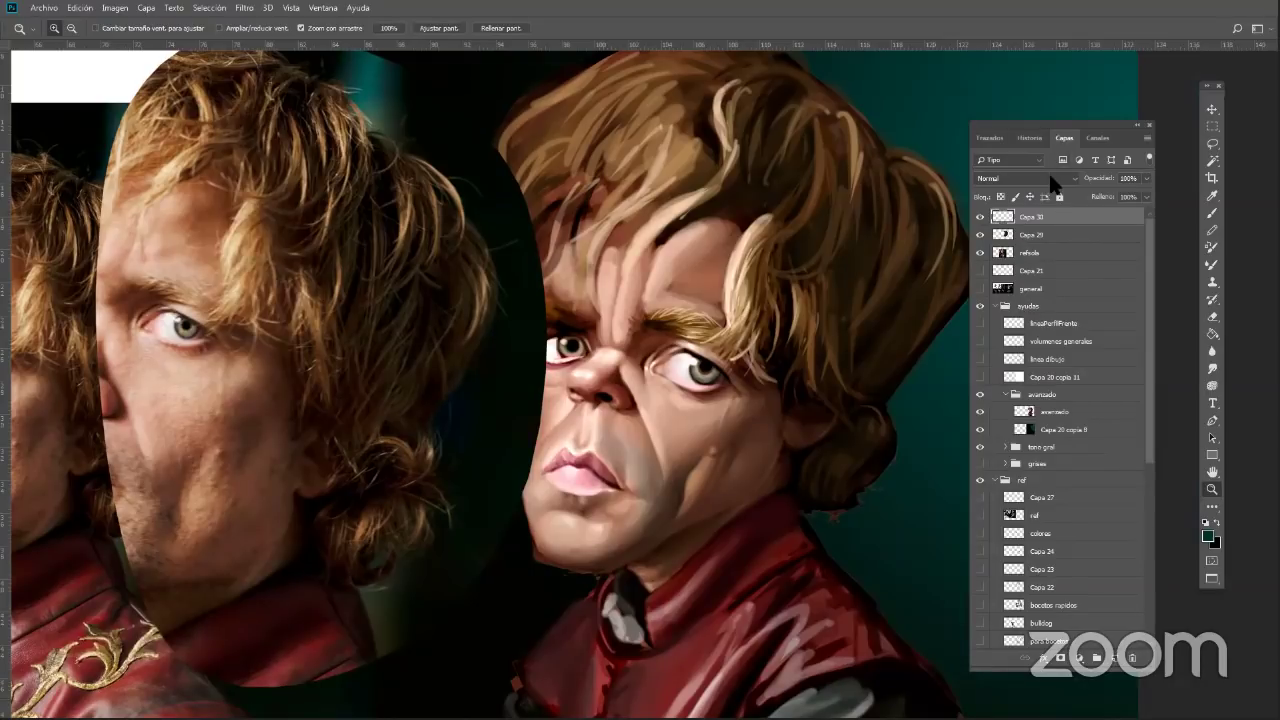
{"action": "left_click_drag", "start_coordinate": [716, 534], "coordinate": [817, 487]}
{"action": "mouse_move", "coordinate": [1146, 178]}
{"action": "left_mouse_down"}
{"action": "mouse_move", "coordinate": [1105, 196]}
{"action": "mouse_move", "coordinate": [1138, 195]}
{"action": "mouse_move", "coordinate": [1120, 203]}
{"action": "mouse_move", "coordinate": [1098, 198]}
{"action": "mouse_move", "coordinate": [1156, 201]}
{"action": "left_mouse_up"}
{"action": "left_click", "coordinate": [1212, 213]}
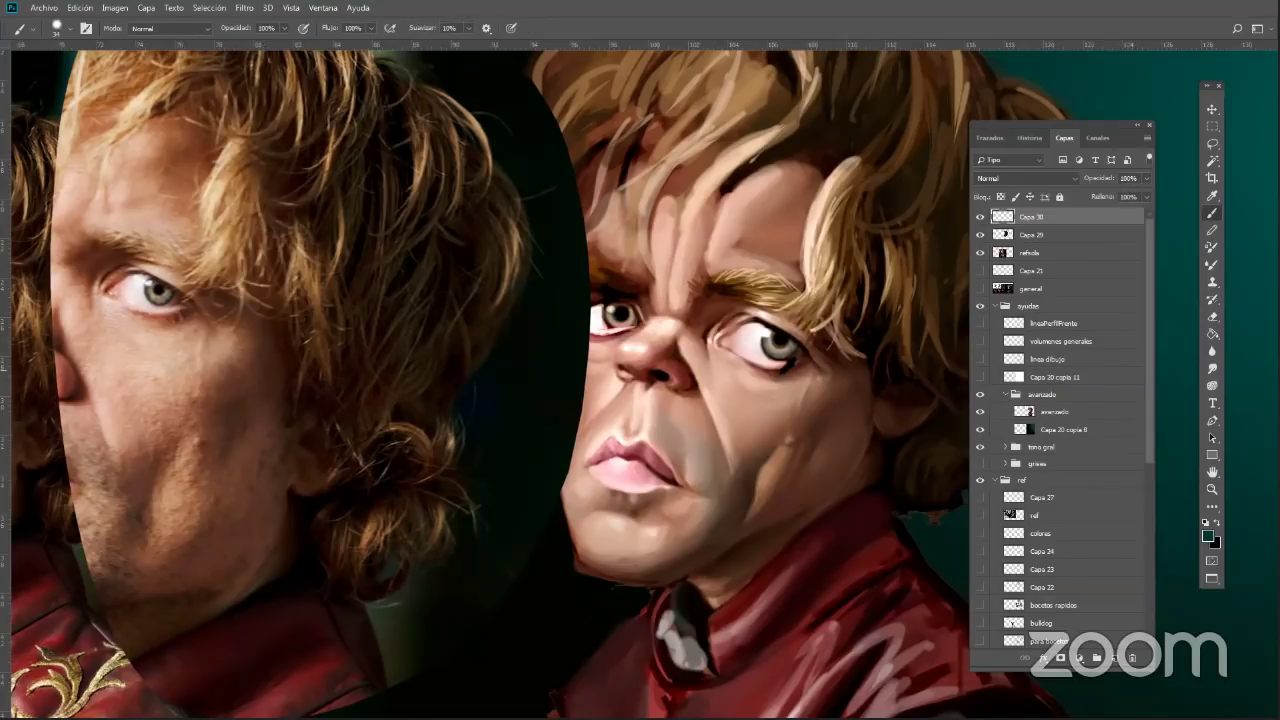
{"action": "left_click", "coordinate": [777, 373], "text": "alt"}
{"action": "left_click", "coordinate": [285, 29]}
{"action": "left_click_drag", "start_coordinate": [286, 44], "coordinate": [243, 45]}
Paint the lower eyelid of the caricature's large eye with skin tones sampled around the lash line
{"action": "left_click", "coordinate": [787, 374]}
{"action": "left_click", "coordinate": [791, 361], "text": "alt"}
{"action": "left_click_drag", "start_coordinate": [797, 361], "coordinate": [773, 369]}
{"action": "left_click", "coordinate": [788, 368], "text": "alt"}
{"action": "left_click", "coordinate": [779, 373], "text": "alt"}
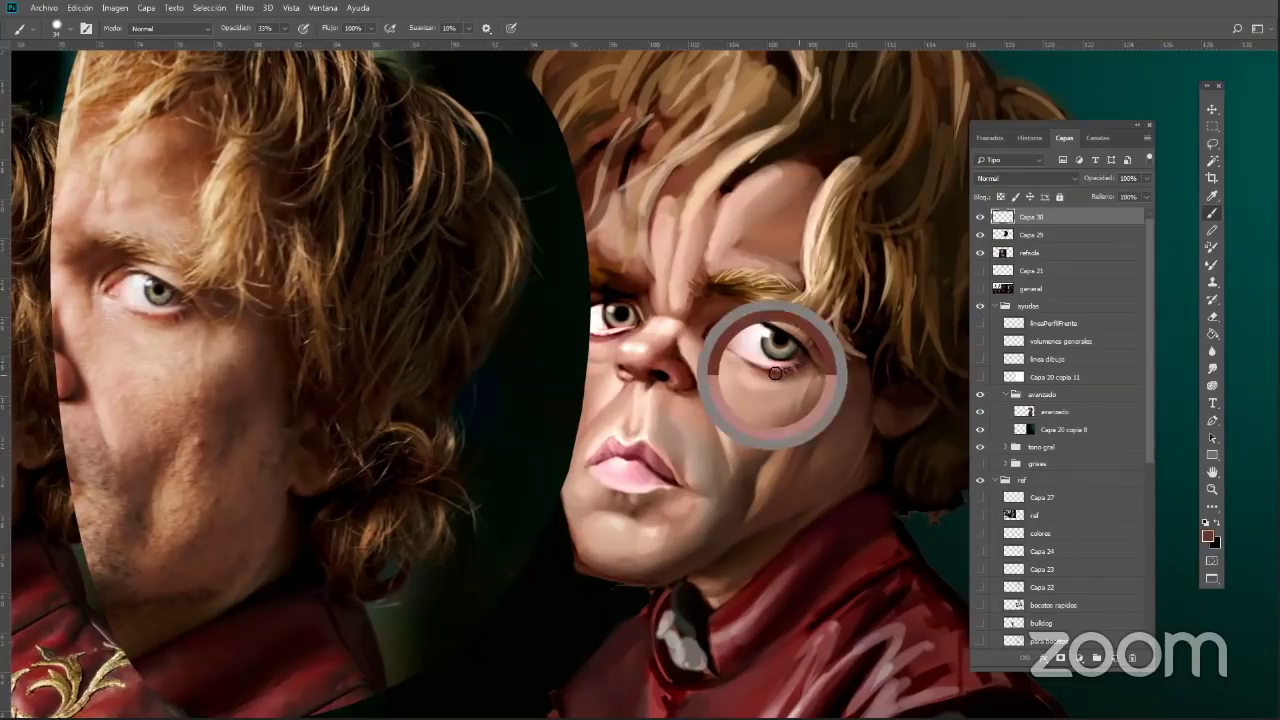
Sample dark and golden brown tones from the eyebrow above the caricature's large eye
{"action": "left_click", "coordinate": [731, 290], "text": "alt"}
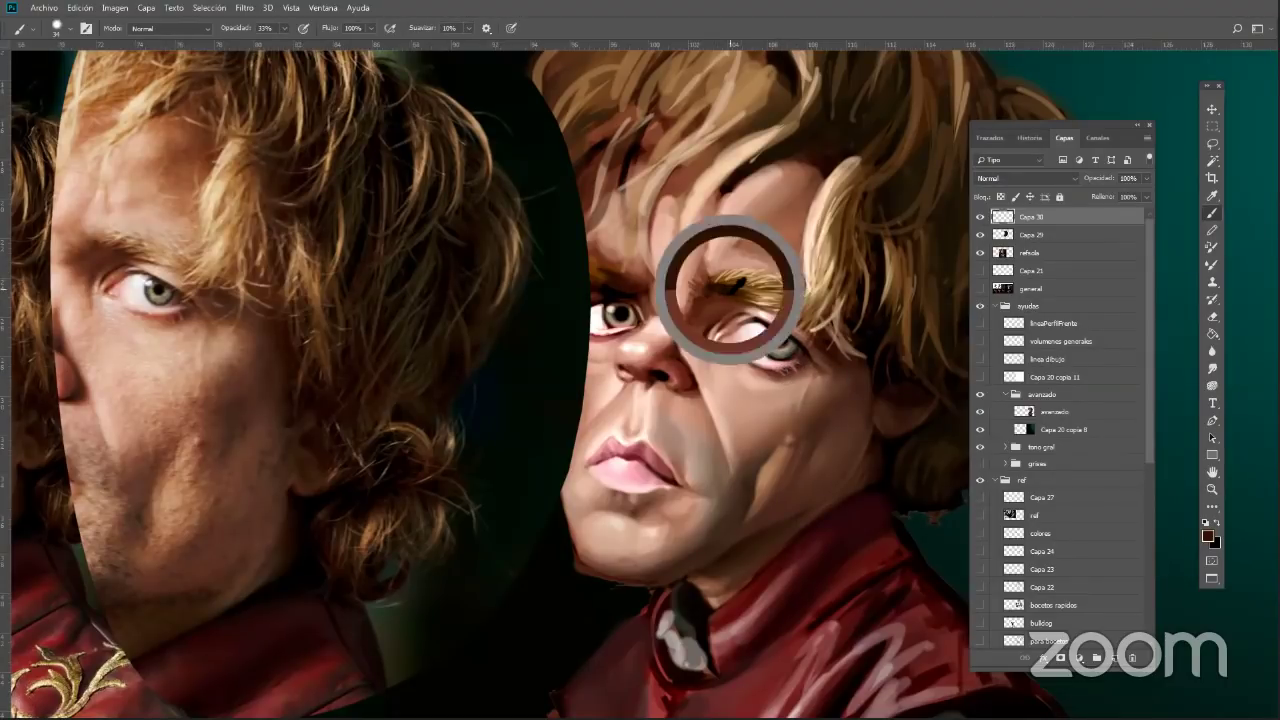
{"action": "left_click", "coordinate": [733, 286], "text": "alt"}
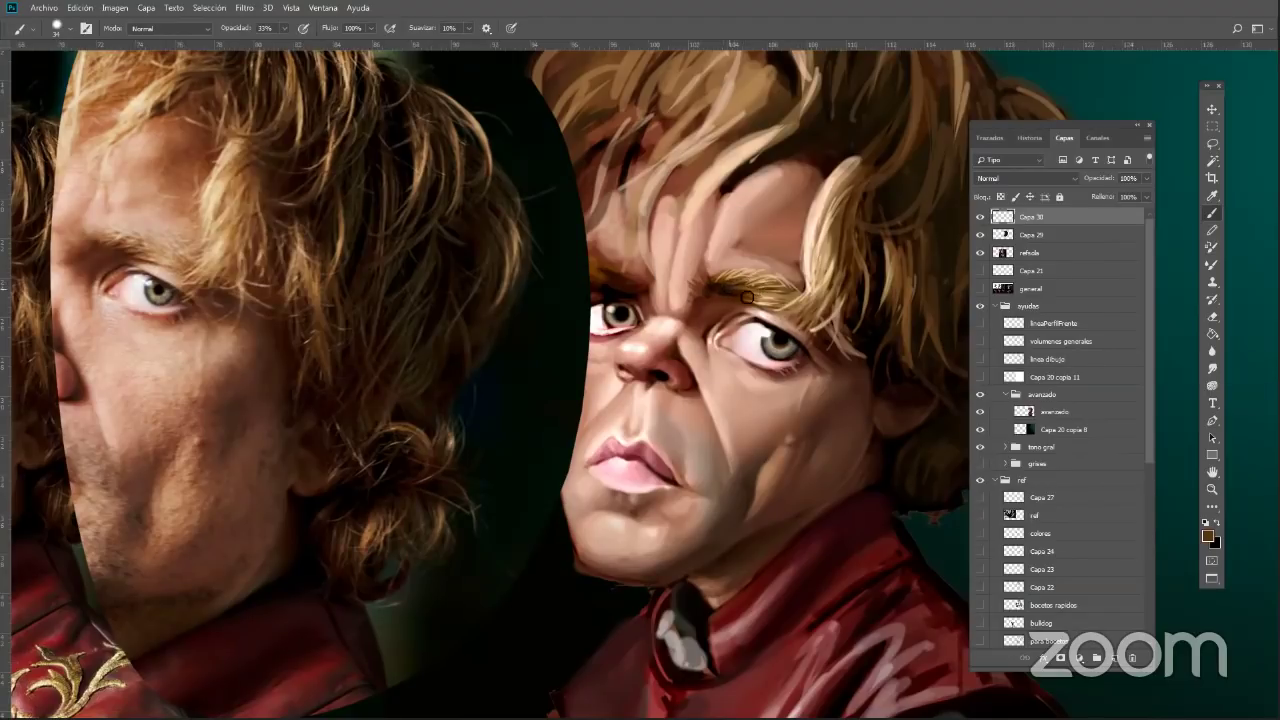
{"action": "left_click", "coordinate": [771, 287], "text": "alt"}
Sample the blond lock beside the forehead and shift the foreground colour to a brighter, more saturated orange-brown
{"action": "left_click", "coordinate": [842, 224], "text": "alt"}
{"action": "left_click", "coordinate": [1208, 536]}
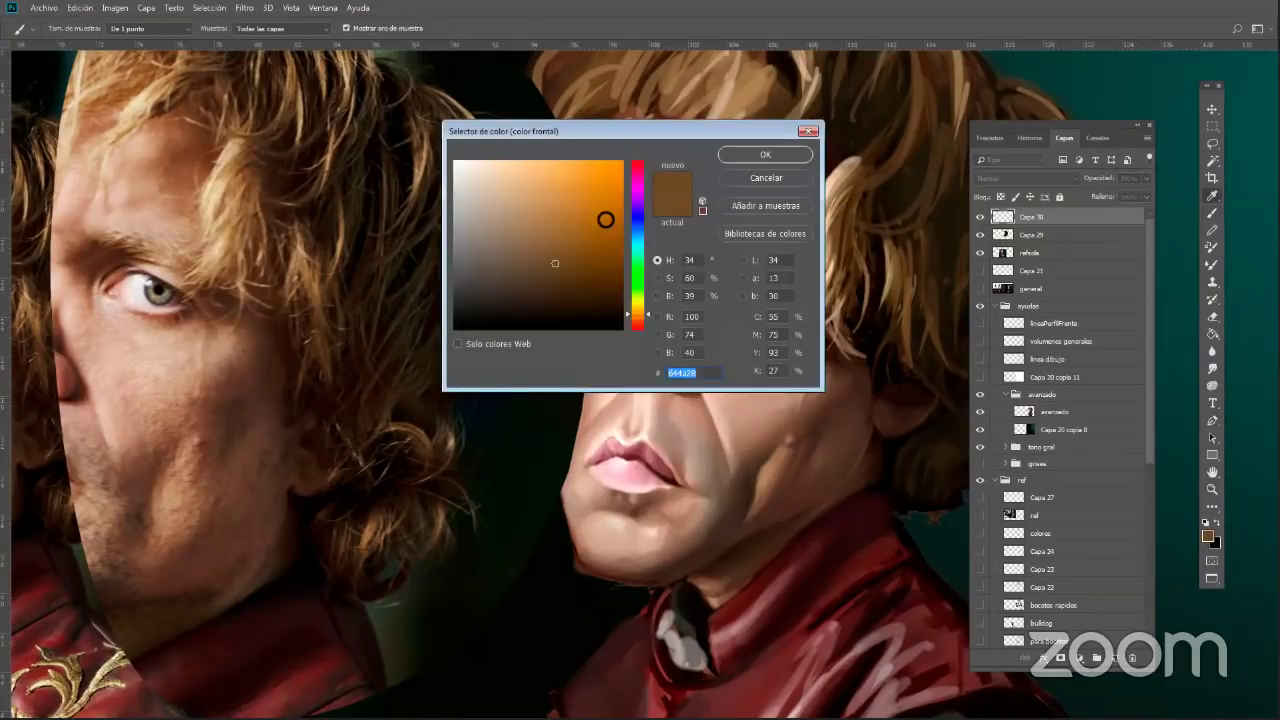
{"action": "left_click", "coordinate": [578, 218]}
{"action": "left_click", "coordinate": [622, 210]}
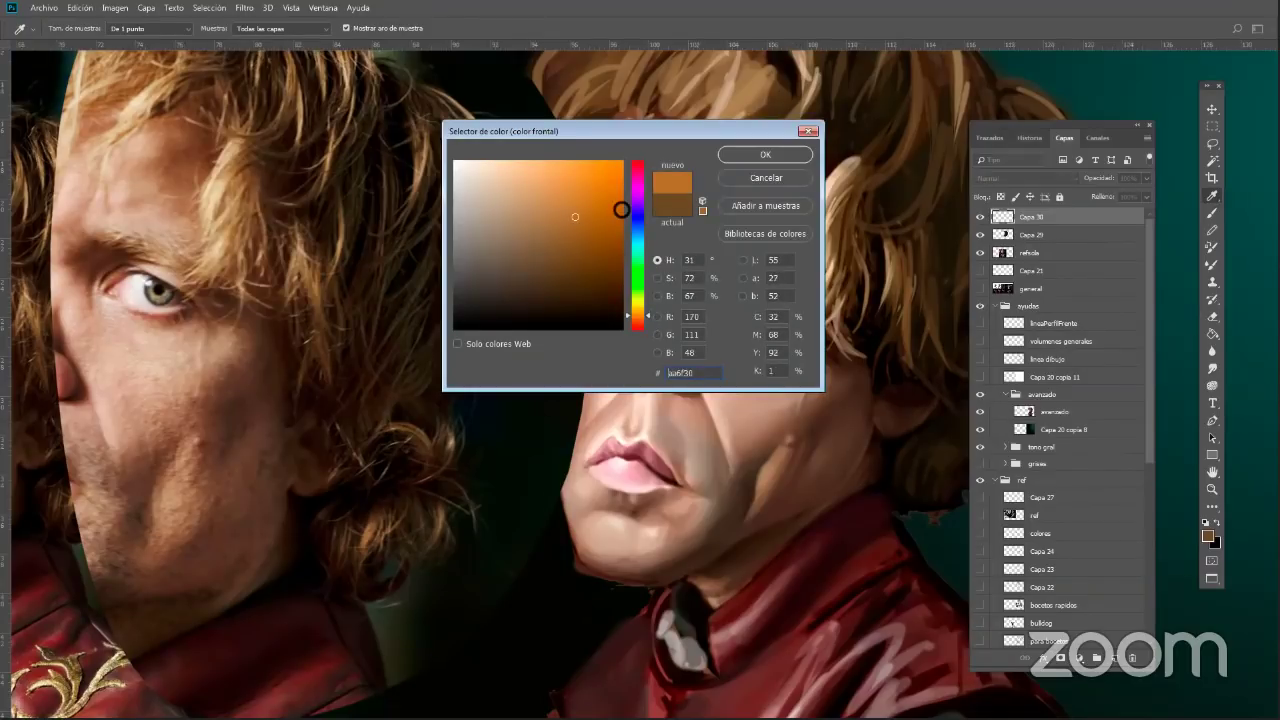
{"action": "left_click", "coordinate": [765, 154]}
{"action": "key", "text": "b"}
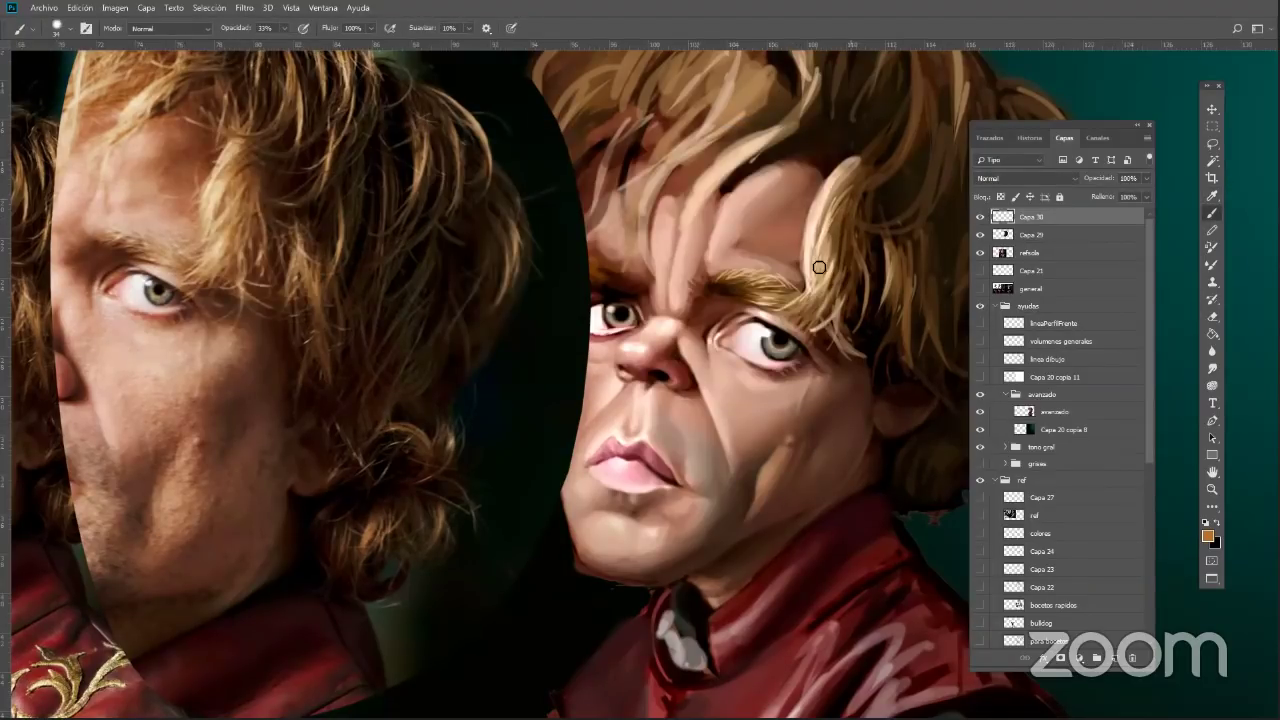
Paint warm orange-brown strokes through the blond lock above the caricature's large eye
{"action": "left_click_drag", "start_coordinate": [823, 273], "coordinate": [819, 292]}
{"action": "left_click_drag", "start_coordinate": [844, 212], "coordinate": [817, 277]}
{"action": "left_click_drag", "start_coordinate": [850, 212], "coordinate": [819, 272]}
{"action": "mouse_move", "coordinate": [844, 218]}
{"action": "left_mouse_down"}
{"action": "mouse_move", "coordinate": [813, 269]}
{"action": "mouse_move", "coordinate": [856, 163]}
{"action": "left_mouse_up"}
{"action": "left_click", "coordinate": [845, 205], "text": "alt"}
{"action": "left_click", "coordinate": [853, 192], "text": "alt"}
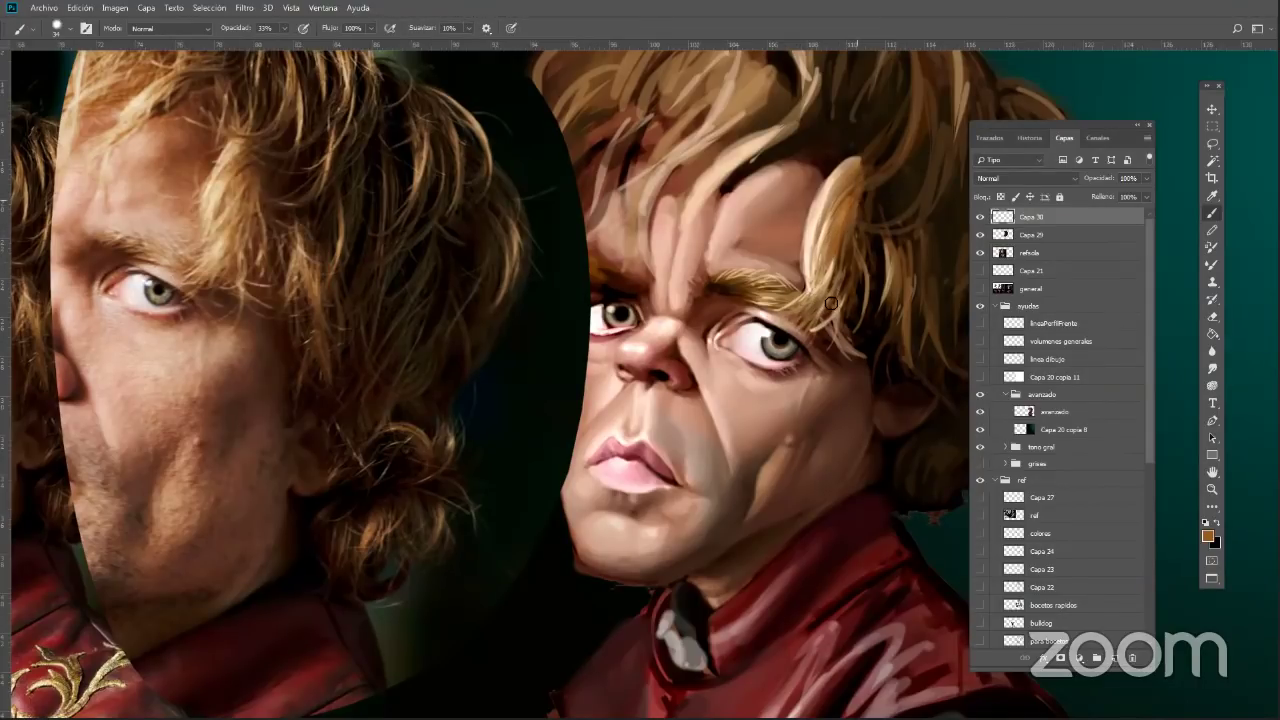
{"action": "mouse_move", "coordinate": [863, 192]}
{"action": "left_mouse_down"}
{"action": "mouse_move", "coordinate": [838, 345]}
{"action": "mouse_move", "coordinate": [869, 200]}
{"action": "left_mouse_up"}
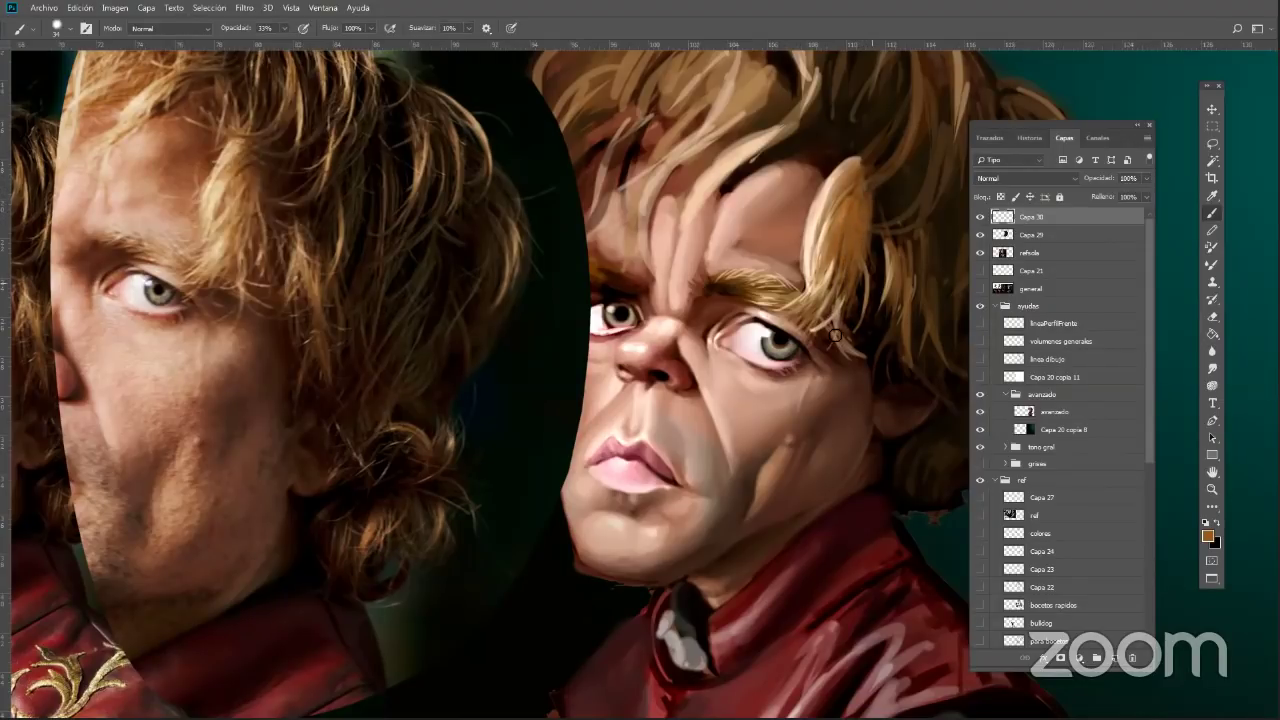
Refine the blond lock with long strand strokes, using light and dark tones sampled from the hair
{"action": "left_click", "coordinate": [846, 284], "text": "alt"}
{"action": "left_click", "coordinate": [813, 295], "text": "alt"}
{"action": "left_click", "coordinate": [820, 289], "text": "alt"}
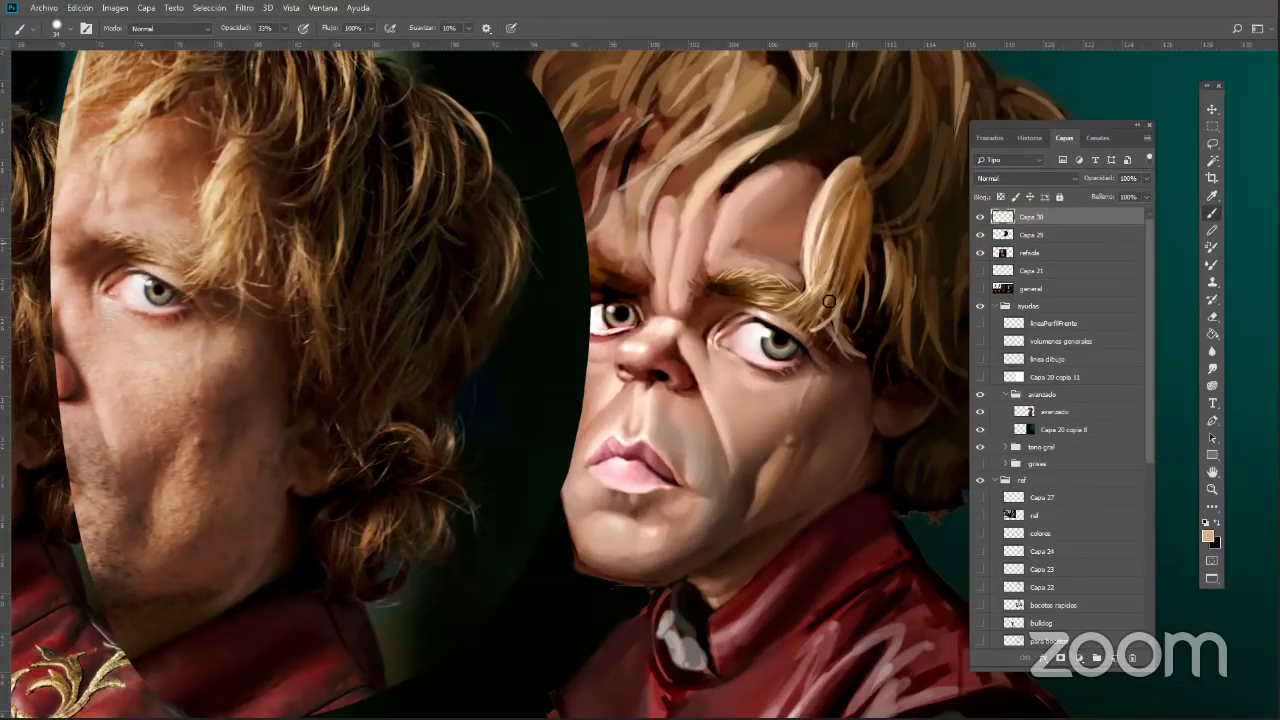
{"action": "left_click", "coordinate": [841, 257], "text": "alt"}
{"action": "left_click_drag", "start_coordinate": [852, 202], "coordinate": [836, 295]}
{"action": "left_click", "coordinate": [842, 219], "text": "alt"}
{"action": "left_click_drag", "start_coordinate": [860, 193], "coordinate": [825, 265]}
{"action": "left_click_drag", "start_coordinate": [871, 177], "coordinate": [816, 276]}
{"action": "left_click", "coordinate": [815, 275], "text": "alt"}
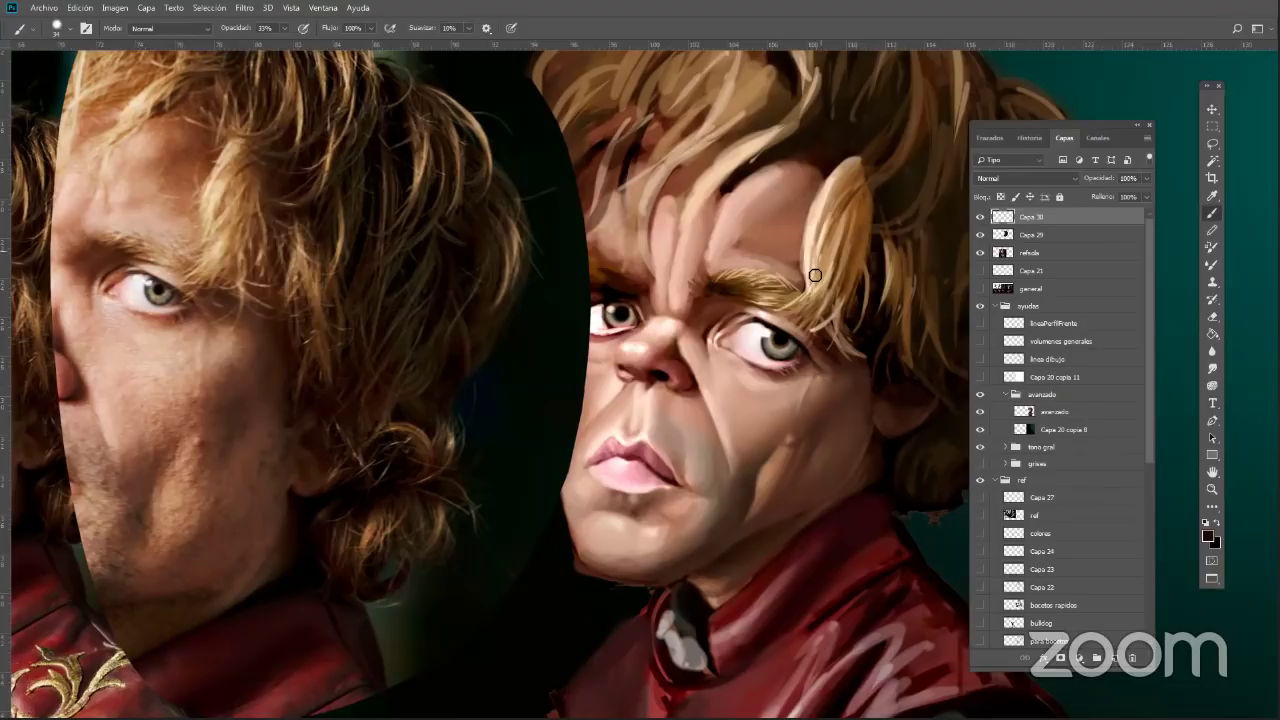
Enlarge the brush and paint the upper forehead with sampled skin tones, covering the dark hair edge
{"action": "right_click", "coordinate": [815, 275]}
{"action": "left_click", "coordinate": [922, 238]}
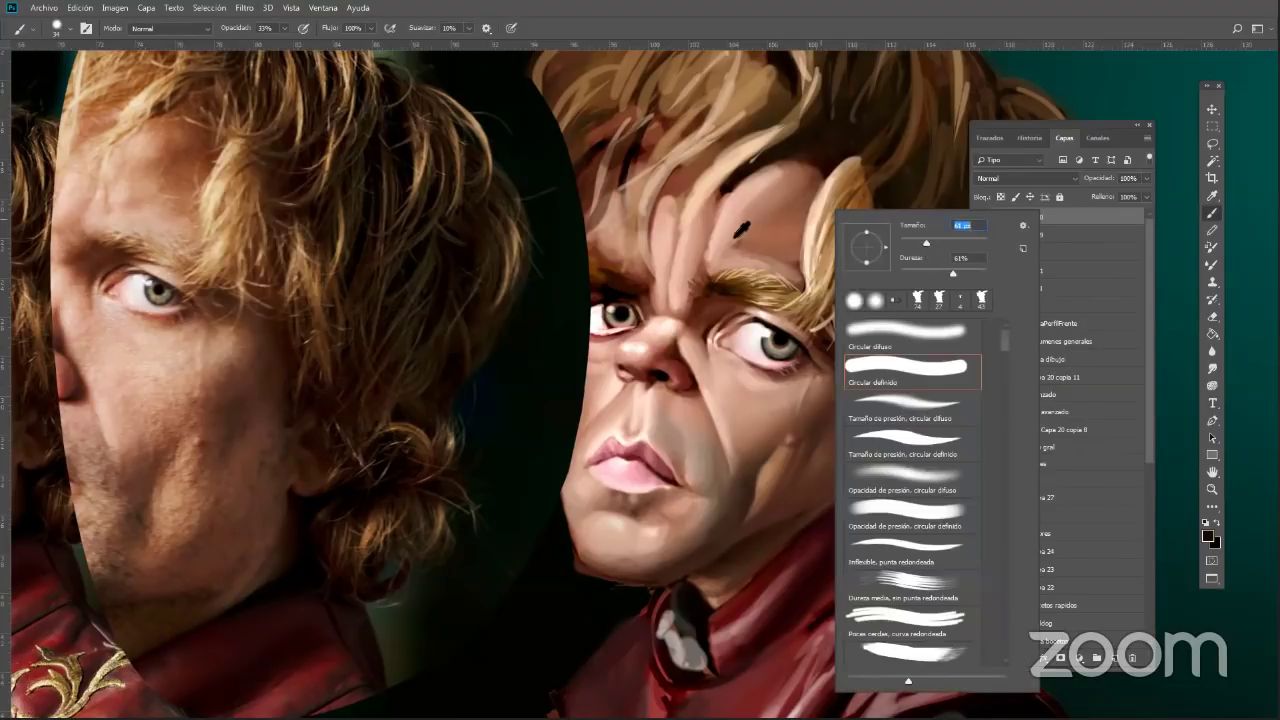
{"action": "left_click", "coordinate": [741, 231]}
{"action": "left_click", "coordinate": [764, 192], "text": "alt"}
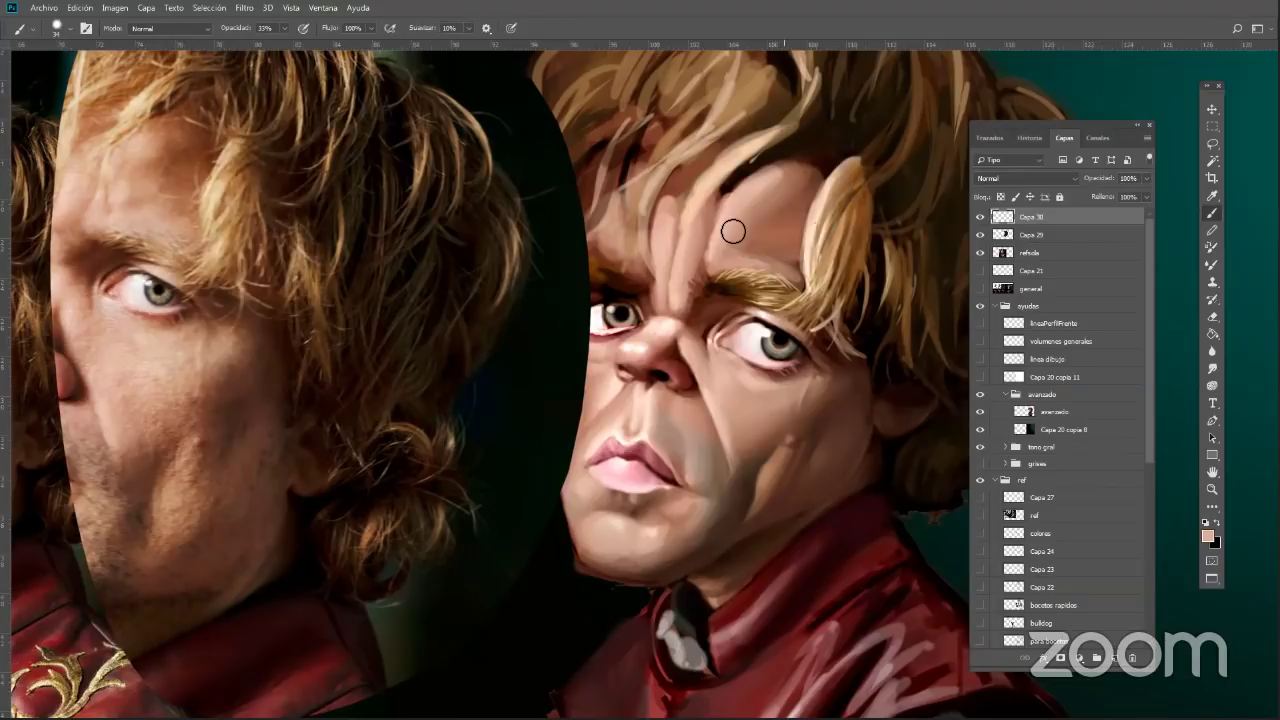
{"action": "left_click", "coordinate": [774, 185], "text": "alt"}
{"action": "left_click", "coordinate": [771, 239], "text": "alt"}
{"action": "mouse_move", "coordinate": [771, 167]}
{"action": "left_mouse_down"}
{"action": "mouse_move", "coordinate": [717, 212]}
{"action": "mouse_move", "coordinate": [769, 163]}
{"action": "mouse_move", "coordinate": [805, 161]}
{"action": "mouse_move", "coordinate": [775, 161]}
{"action": "mouse_move", "coordinate": [797, 170]}
{"action": "mouse_move", "coordinate": [785, 185]}
{"action": "mouse_move", "coordinate": [723, 207]}
{"action": "mouse_move", "coordinate": [755, 184]}
{"action": "mouse_move", "coordinate": [765, 181]}
{"action": "mouse_move", "coordinate": [727, 211]}
{"action": "left_mouse_up"}
{"action": "left_click", "coordinate": [764, 180], "text": "alt"}
{"action": "left_click", "coordinate": [756, 173], "text": "alt"}
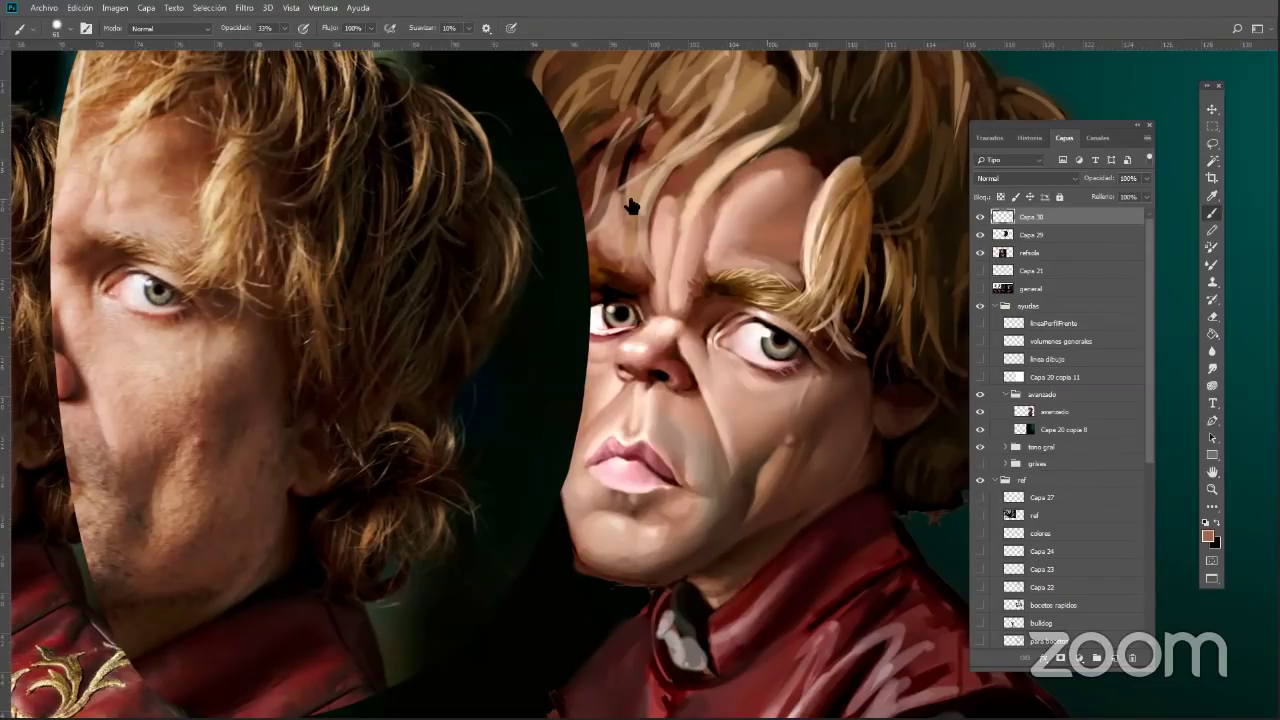
Set the foreground colour to the orange skin tone #bb845c and paint along the forehead beside the hair strand
{"action": "left_click", "coordinate": [1208, 536]}
{"action": "left_click", "coordinate": [541, 207]}
{"action": "left_click", "coordinate": [645, 318]}
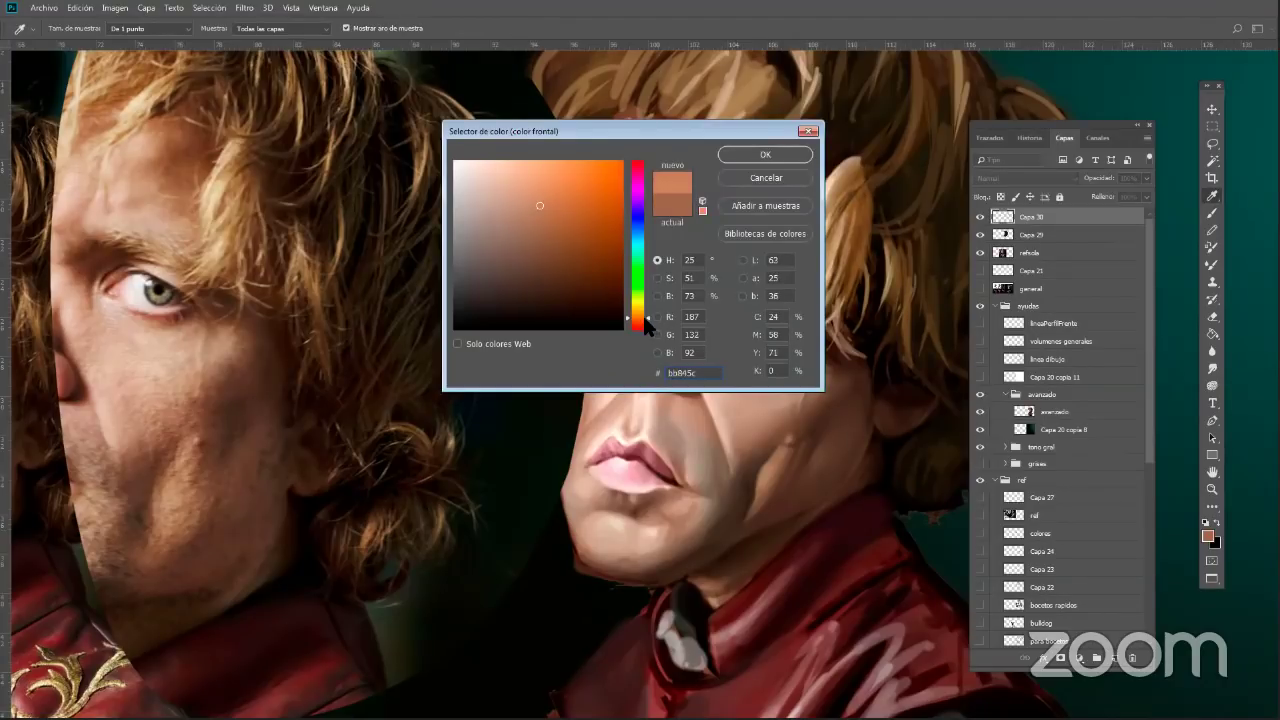
{"action": "left_click", "coordinate": [763, 154]}
{"action": "mouse_move", "coordinate": [701, 233]}
{"action": "left_mouse_down"}
{"action": "mouse_move", "coordinate": [761, 161]}
{"action": "mouse_move", "coordinate": [782, 172]}
{"action": "mouse_move", "coordinate": [748, 177]}
{"action": "left_mouse_up"}
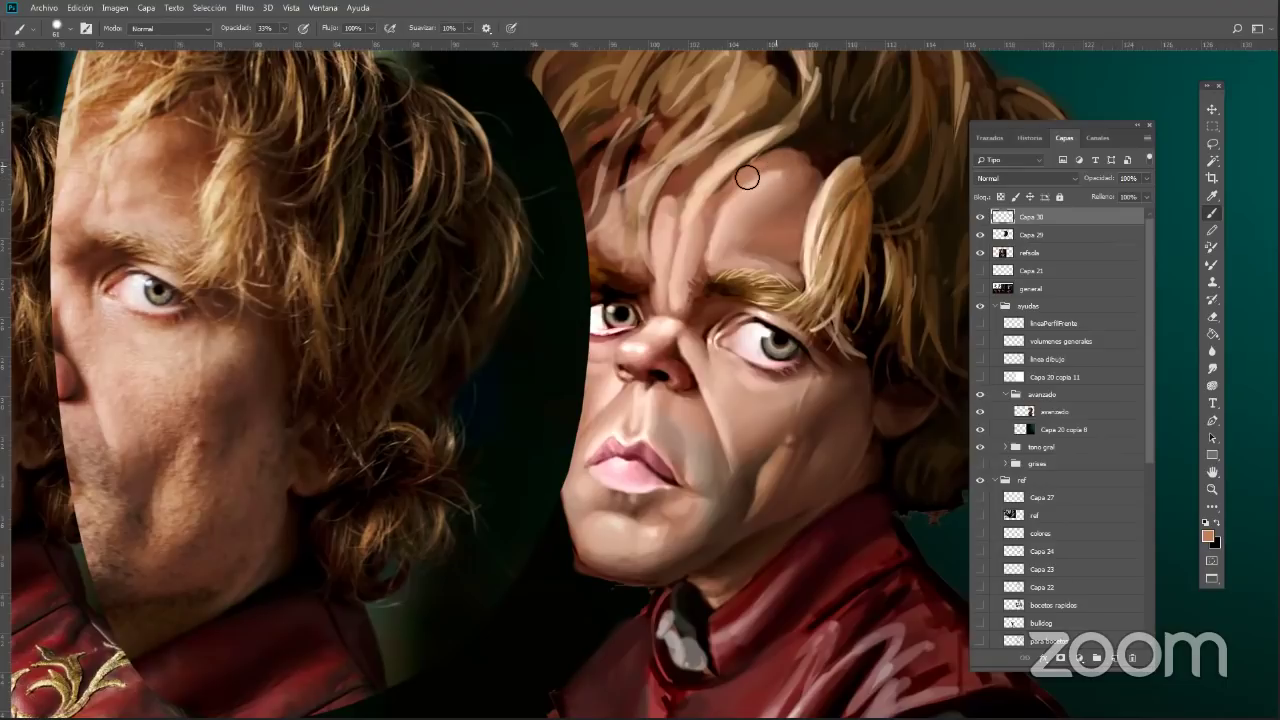
Blend the forehead's upper edge with sampled tones and darken the strand that crosses it with a sampled hair brown
{"action": "left_click", "coordinate": [761, 152], "text": "alt"}
{"action": "left_click", "coordinate": [759, 178], "text": "alt"}
{"action": "left_click", "coordinate": [757, 182], "text": "alt"}
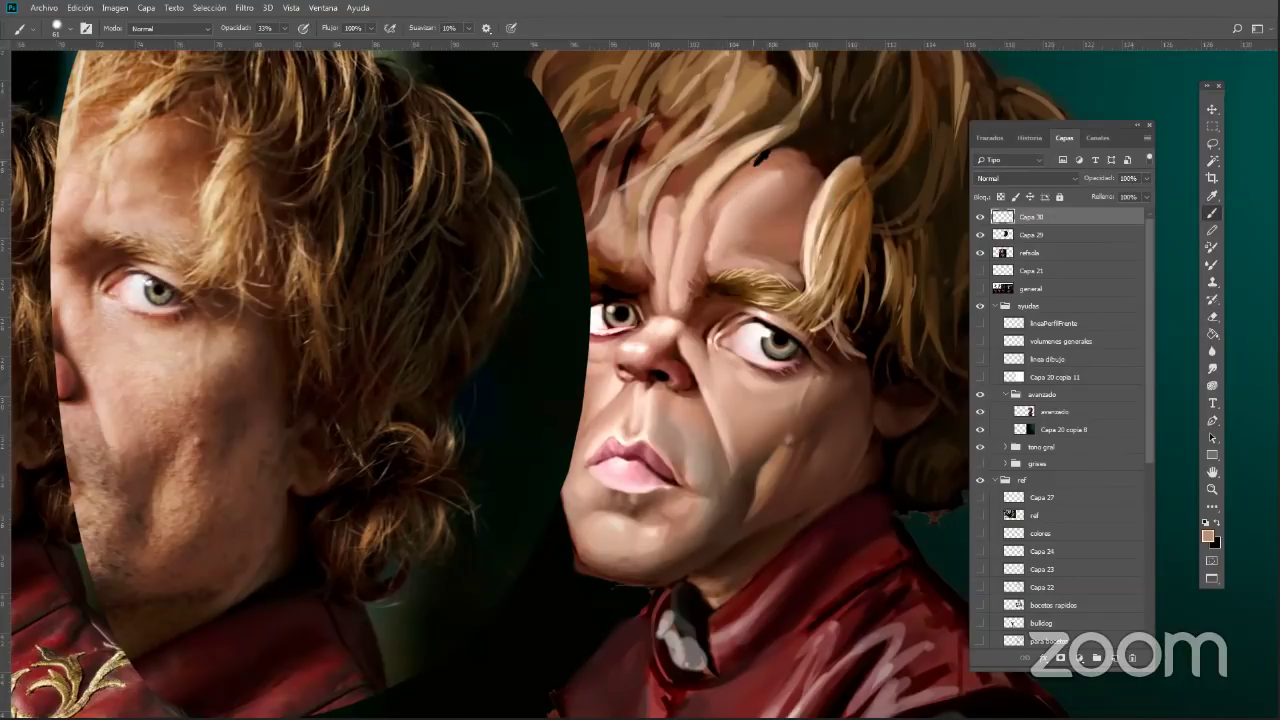
{"action": "left_click", "coordinate": [774, 121], "text": "alt"}
{"action": "left_click_drag", "start_coordinate": [760, 151], "coordinate": [714, 206]}
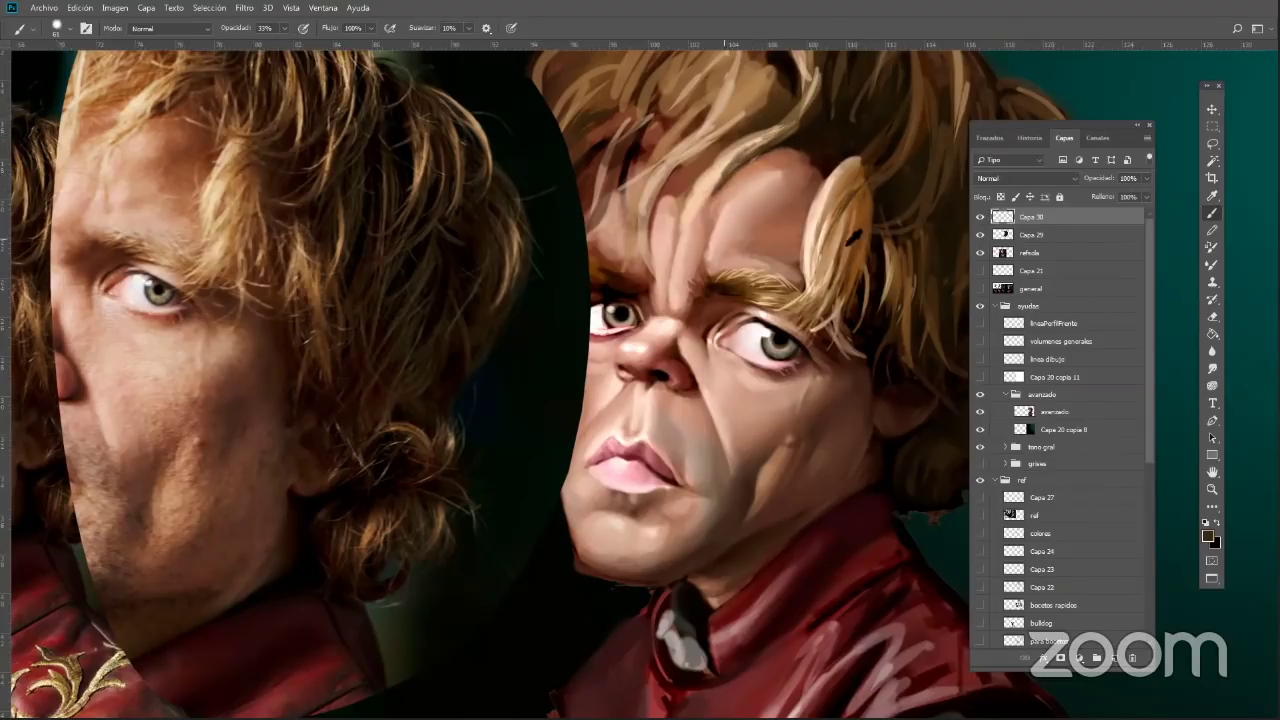
Paint the hair strands above the forehead with warm browns sampled from the surrounding hair
{"action": "left_click", "coordinate": [720, 155], "text": "alt"}
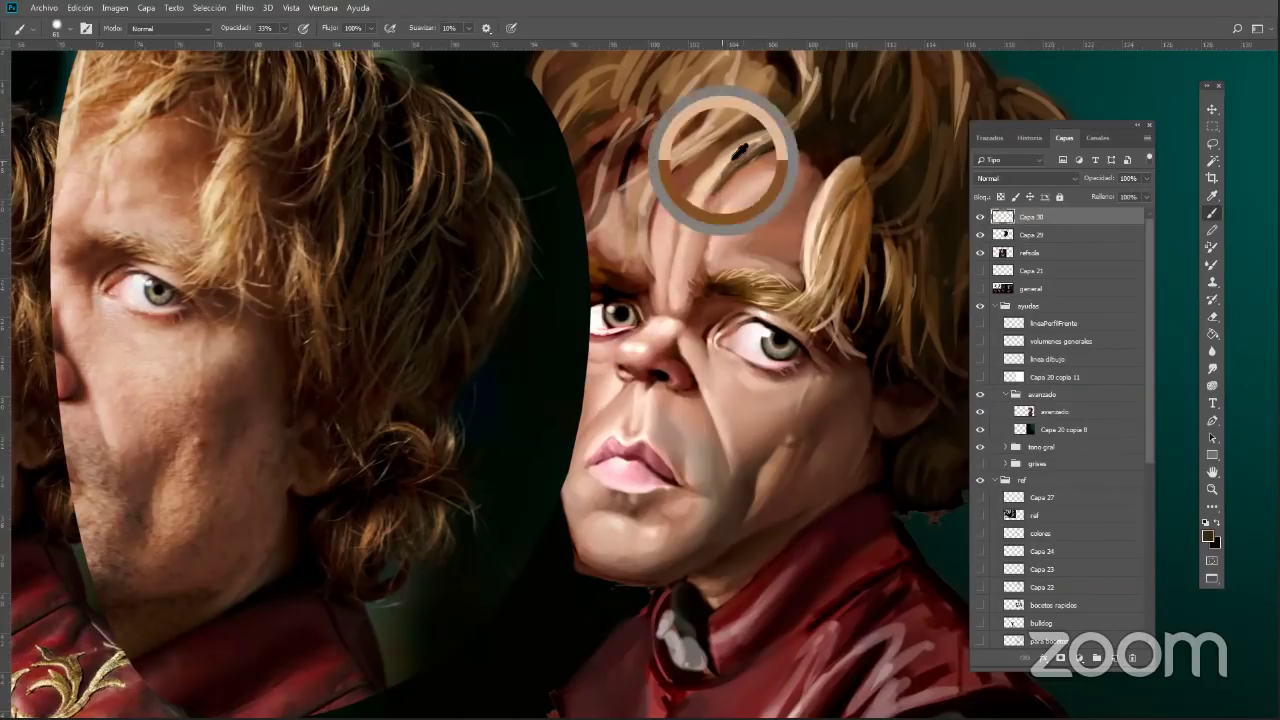
{"action": "left_click", "coordinate": [792, 134], "text": "alt"}
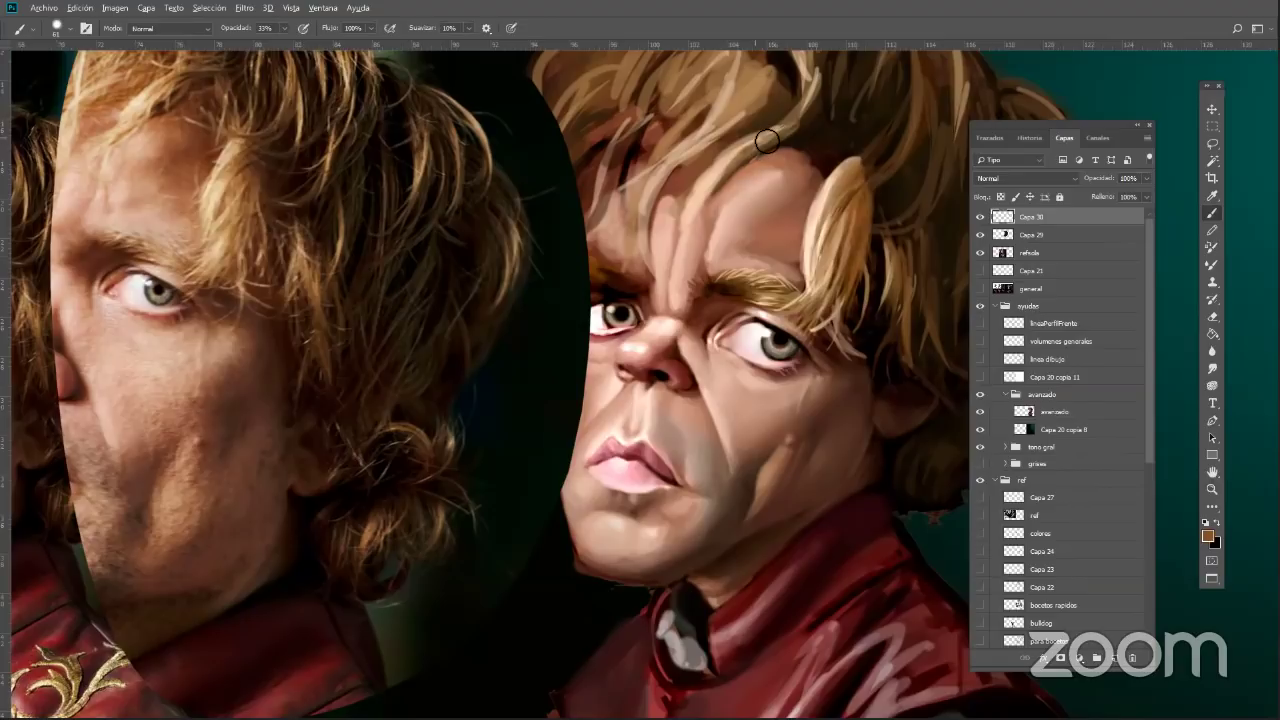
{"action": "left_click_drag", "start_coordinate": [869, 201], "coordinate": [862, 210]}
{"action": "mouse_move", "coordinate": [740, 148]}
{"action": "left_mouse_down"}
{"action": "mouse_move", "coordinate": [793, 121]}
{"action": "mouse_move", "coordinate": [761, 141]}
{"action": "left_mouse_up"}
{"action": "left_click", "coordinate": [799, 122], "text": "alt"}
{"action": "left_click_drag", "start_coordinate": [813, 101], "coordinate": [777, 135]}
{"action": "left_click_drag", "start_coordinate": [845, 85], "coordinate": [765, 135]}
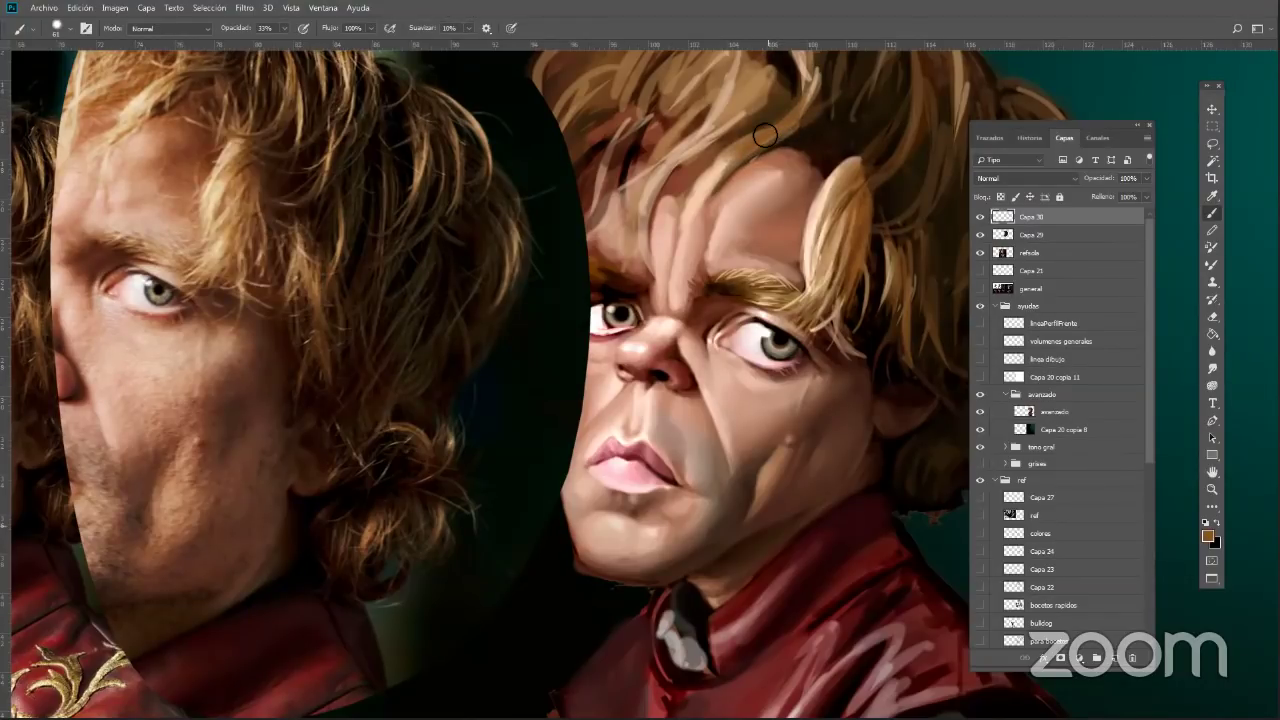
Hide layer Capa 29 and copy a lassoed left part of the reference photo's face to a new layer
{"action": "left_click", "coordinate": [1212, 489]}
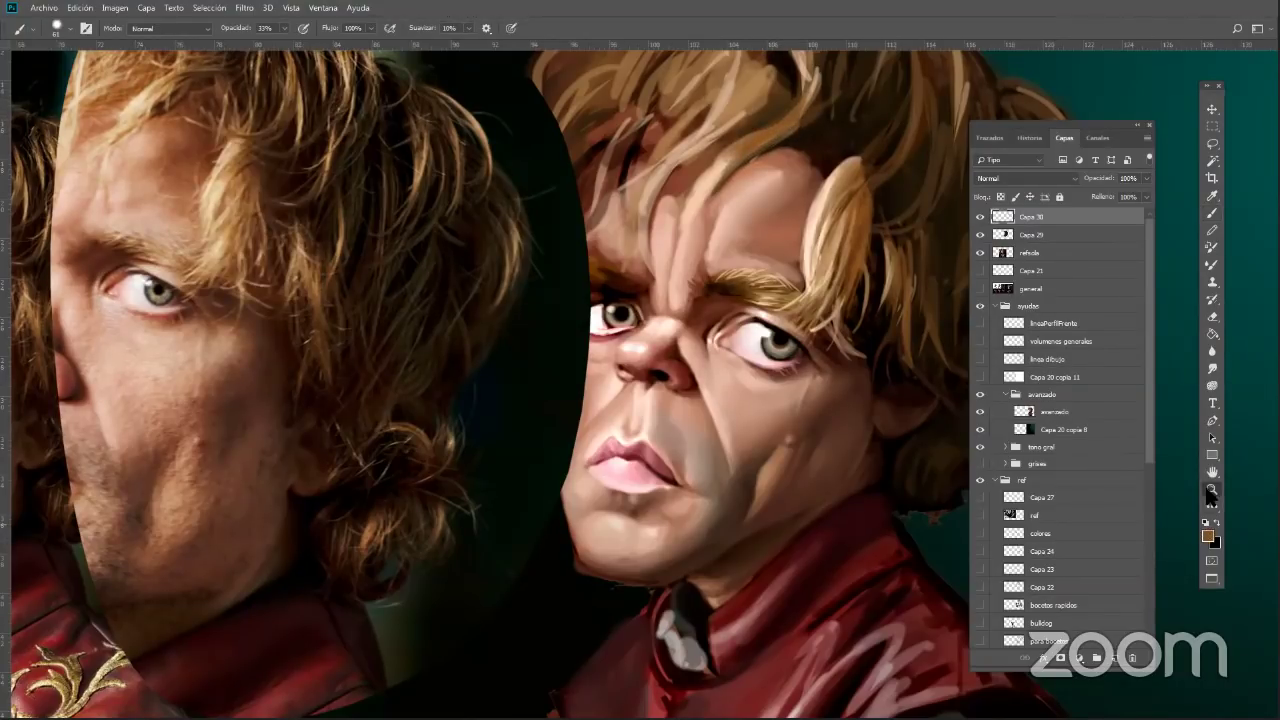
{"action": "mouse_move", "coordinate": [844, 533]}
{"action": "left_mouse_down"}
{"action": "mouse_move", "coordinate": [872, 558]}
{"action": "mouse_move", "coordinate": [850, 556]}
{"action": "left_mouse_up"}
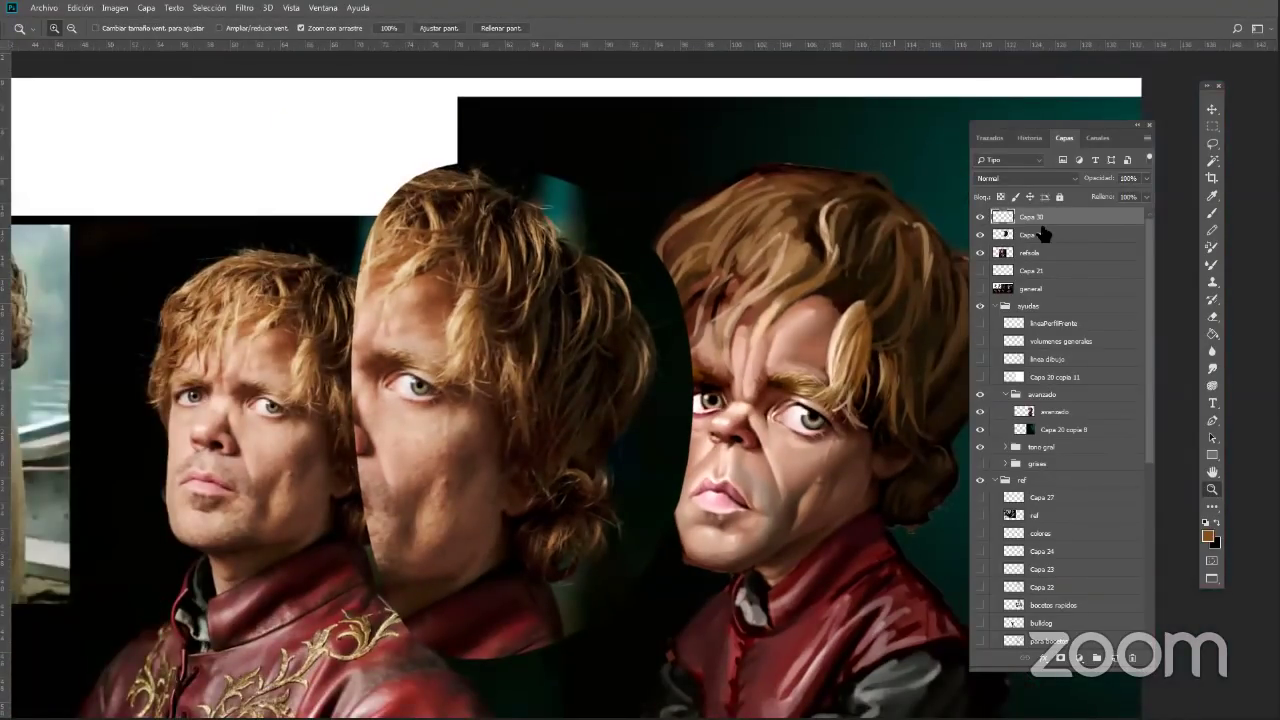
{"action": "left_click", "coordinate": [981, 235]}
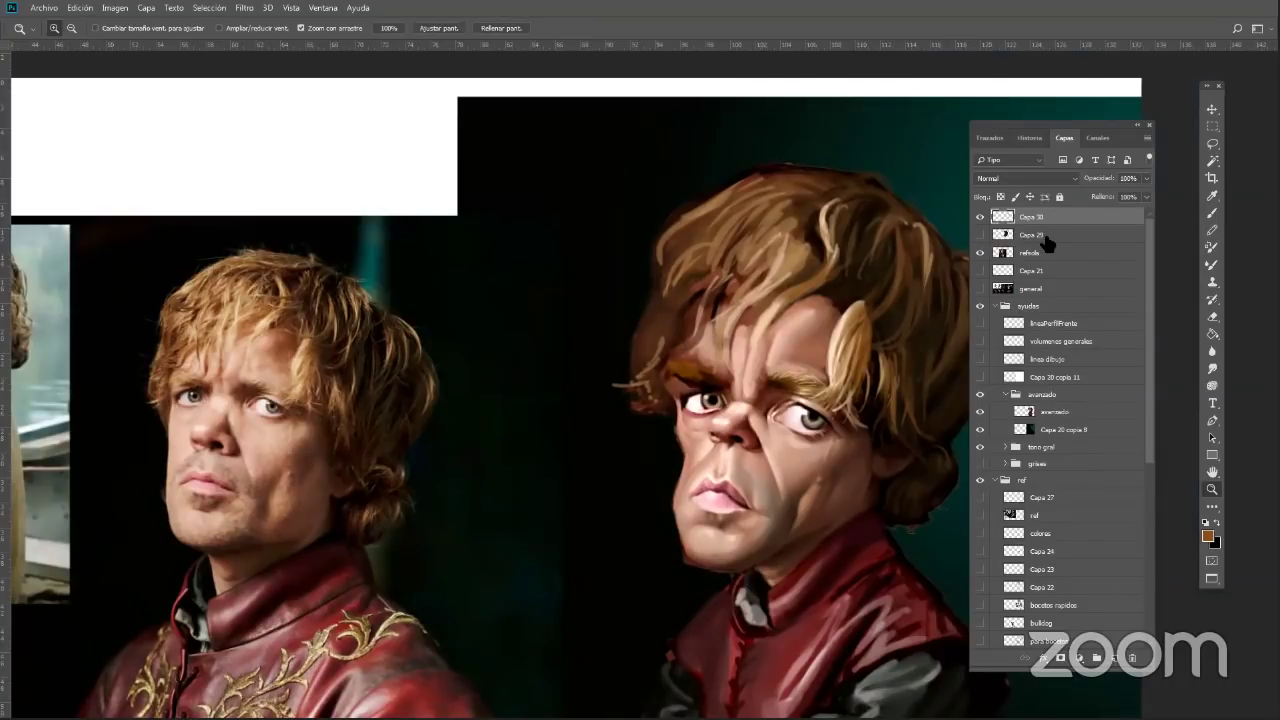
{"action": "left_click", "coordinate": [1210, 145]}
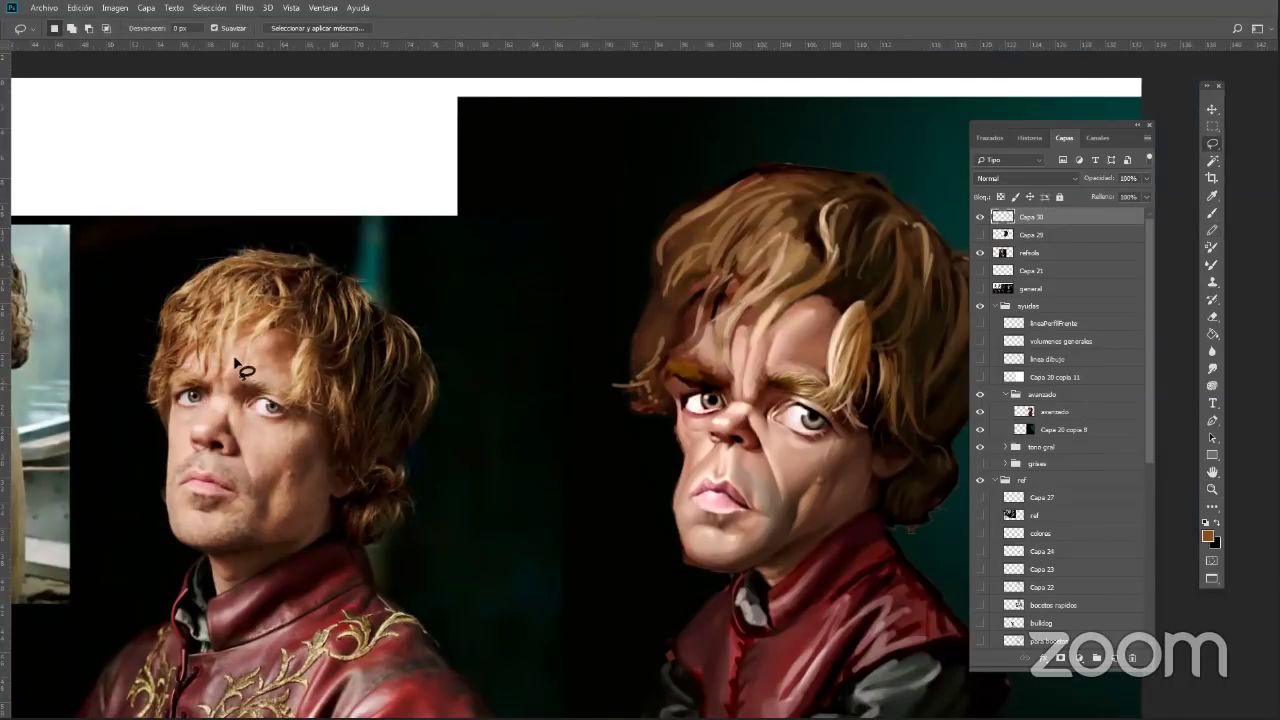
{"action": "mouse_move", "coordinate": [215, 235]}
{"action": "left_mouse_down"}
{"action": "mouse_move", "coordinate": [248, 268]}
{"action": "mouse_move", "coordinate": [250, 406]}
{"action": "mouse_move", "coordinate": [165, 505]}
{"action": "mouse_move", "coordinate": [170, 258]}
{"action": "left_mouse_up"}
{"action": "left_click", "coordinate": [1031, 256]}
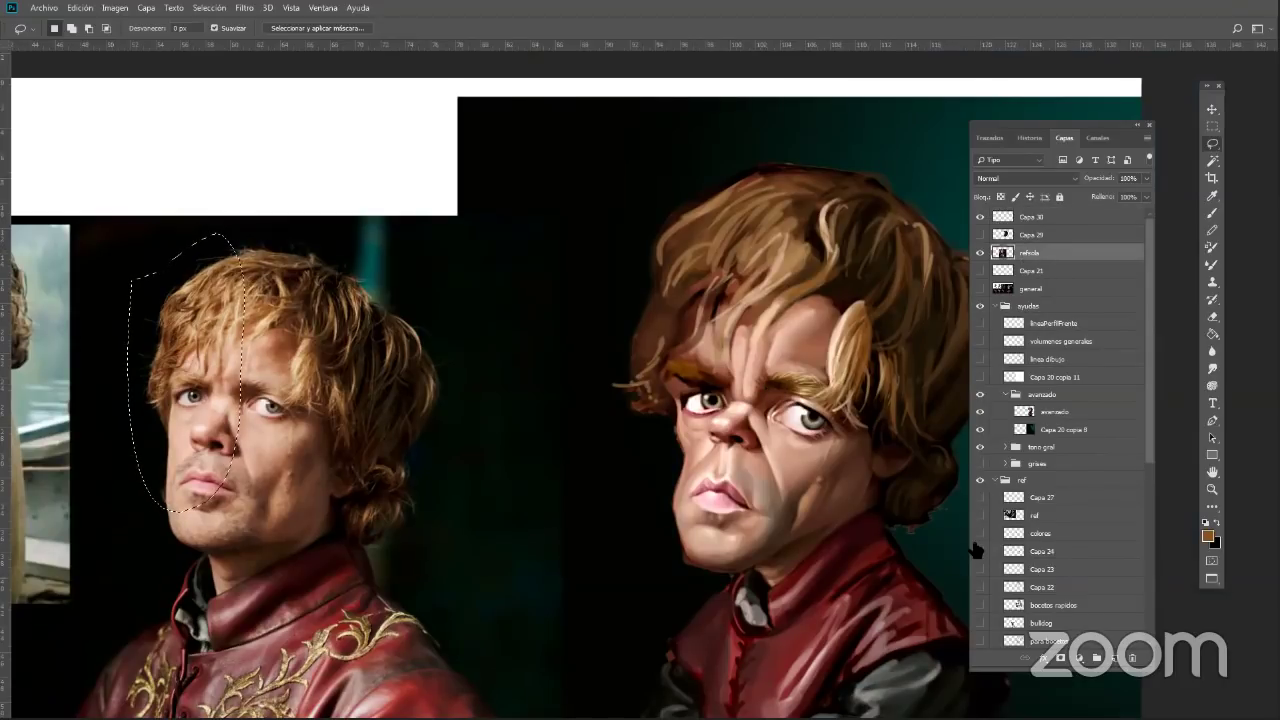
{"action": "key", "text": "ctrl+j"}
{"action": "key", "text": "v"}
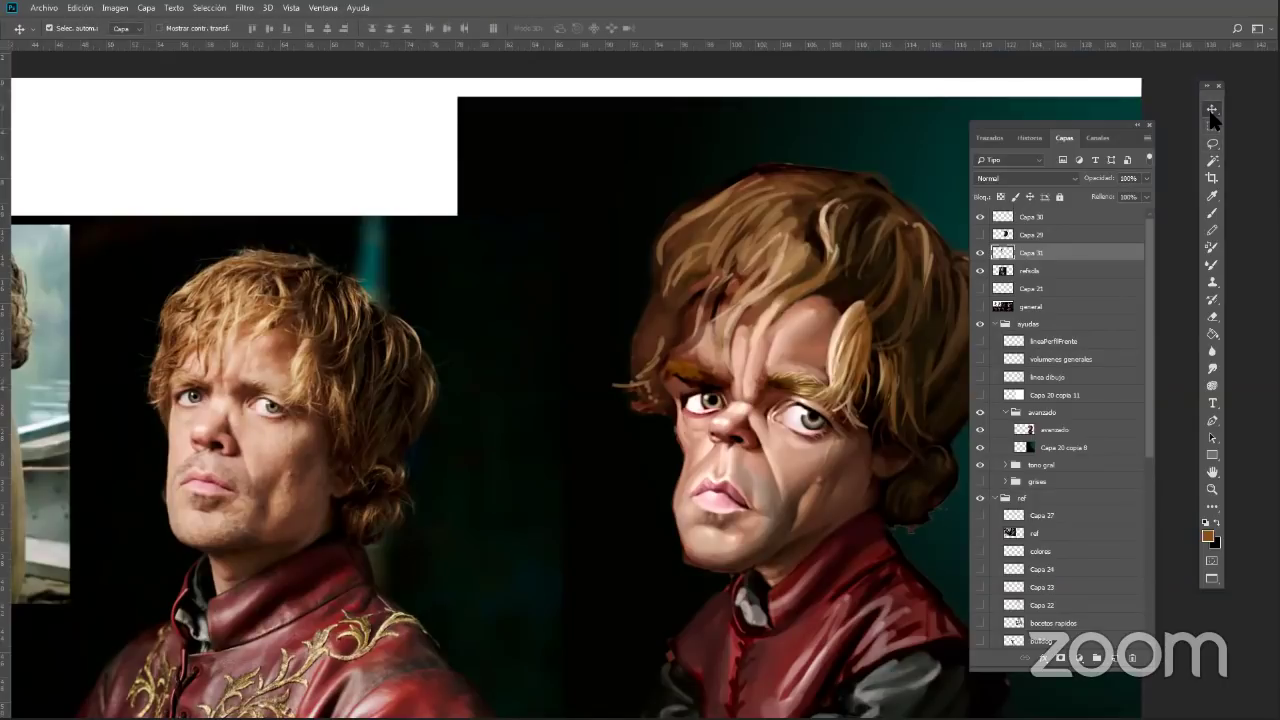
Try enlarging the copied face part and placing it by the caricature, then delete that copy and show Capa 29
{"action": "key", "text": "ctrl+t"}
{"action": "left_click_drag", "start_coordinate": [246, 513], "coordinate": [271, 570]}
{"action": "left_click_drag", "start_coordinate": [212, 493], "coordinate": [537, 484]}
{"action": "key", "text": "Return"}
{"action": "left_click_drag", "start_coordinate": [1060, 255], "coordinate": [1134, 658]}
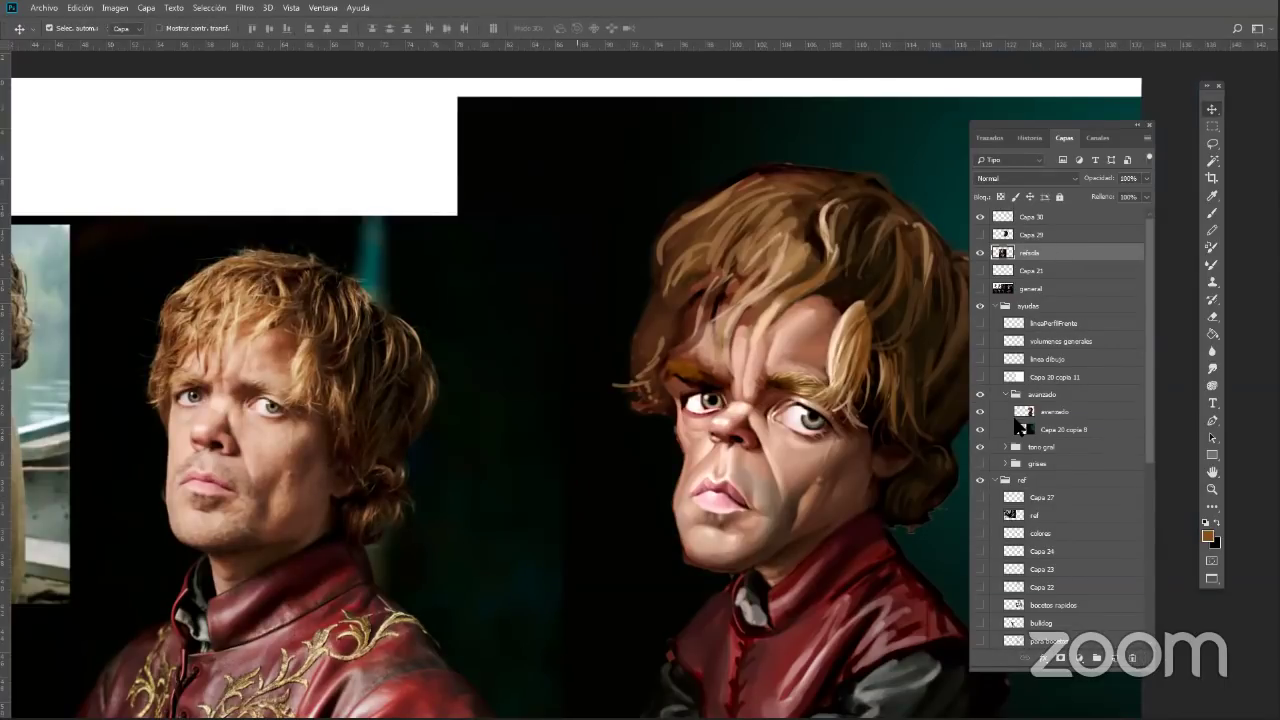
{"action": "left_click", "coordinate": [980, 234]}
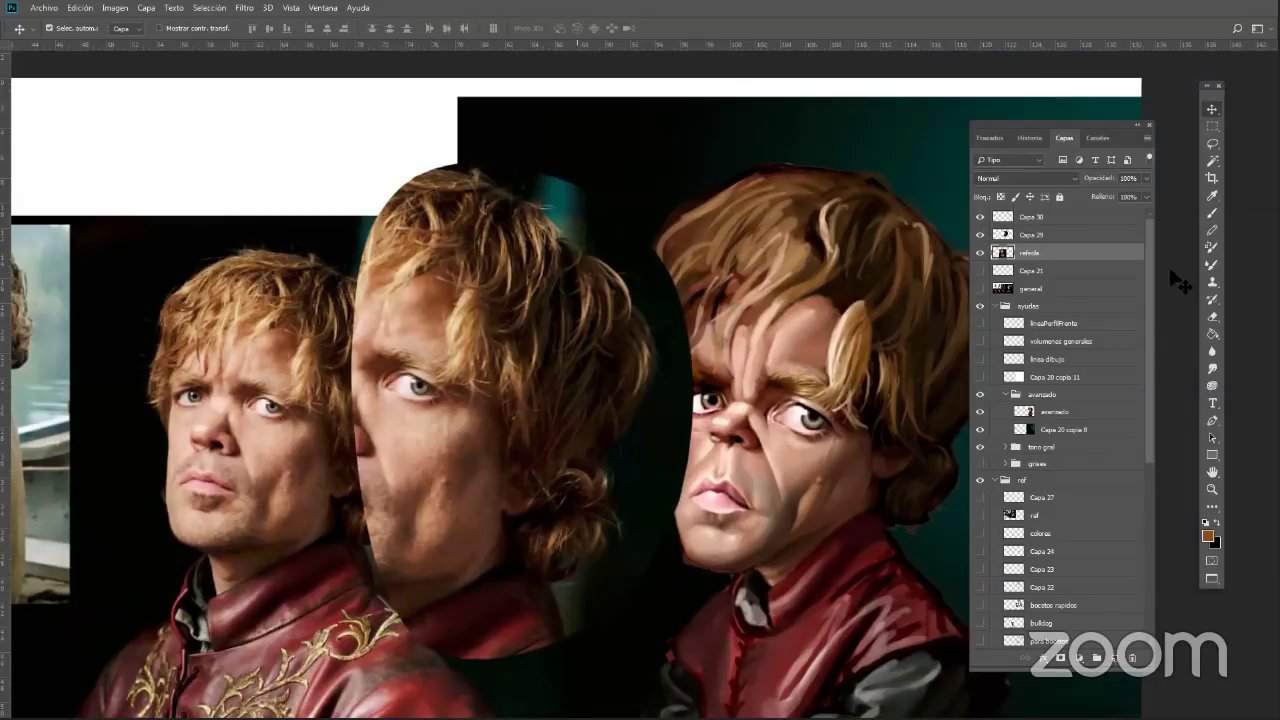
Lasso the right part of the enlarged reference face on Capa 29 and delete it to uncover the caricature
{"action": "left_click", "coordinate": [1212, 143]}
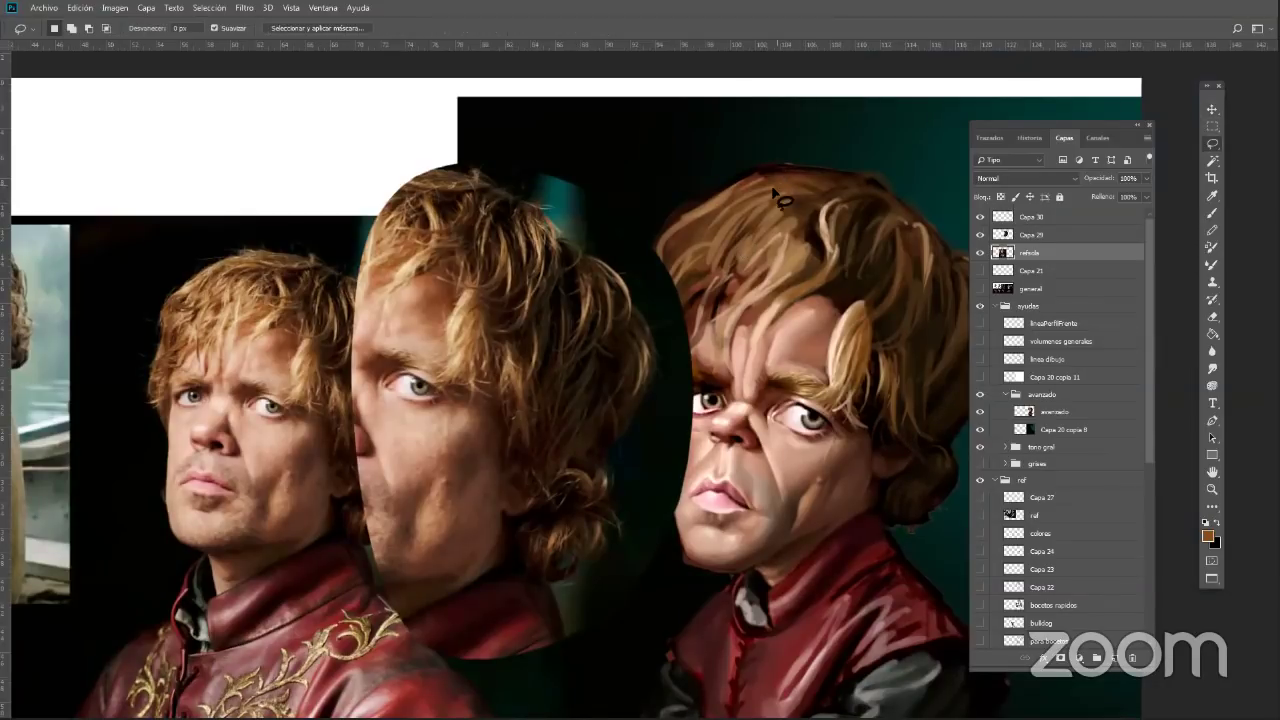
{"action": "mouse_move", "coordinate": [619, 176]}
{"action": "left_mouse_down"}
{"action": "mouse_move", "coordinate": [546, 178]}
{"action": "mouse_move", "coordinate": [682, 415]}
{"action": "mouse_move", "coordinate": [668, 235]}
{"action": "left_mouse_up"}
{"action": "left_click", "coordinate": [981, 236]}
{"action": "left_click", "coordinate": [981, 236]}
{"action": "left_click", "coordinate": [1033, 237]}
{"action": "key", "text": "Delete"}
{"action": "left_click", "coordinate": [827, 589]}
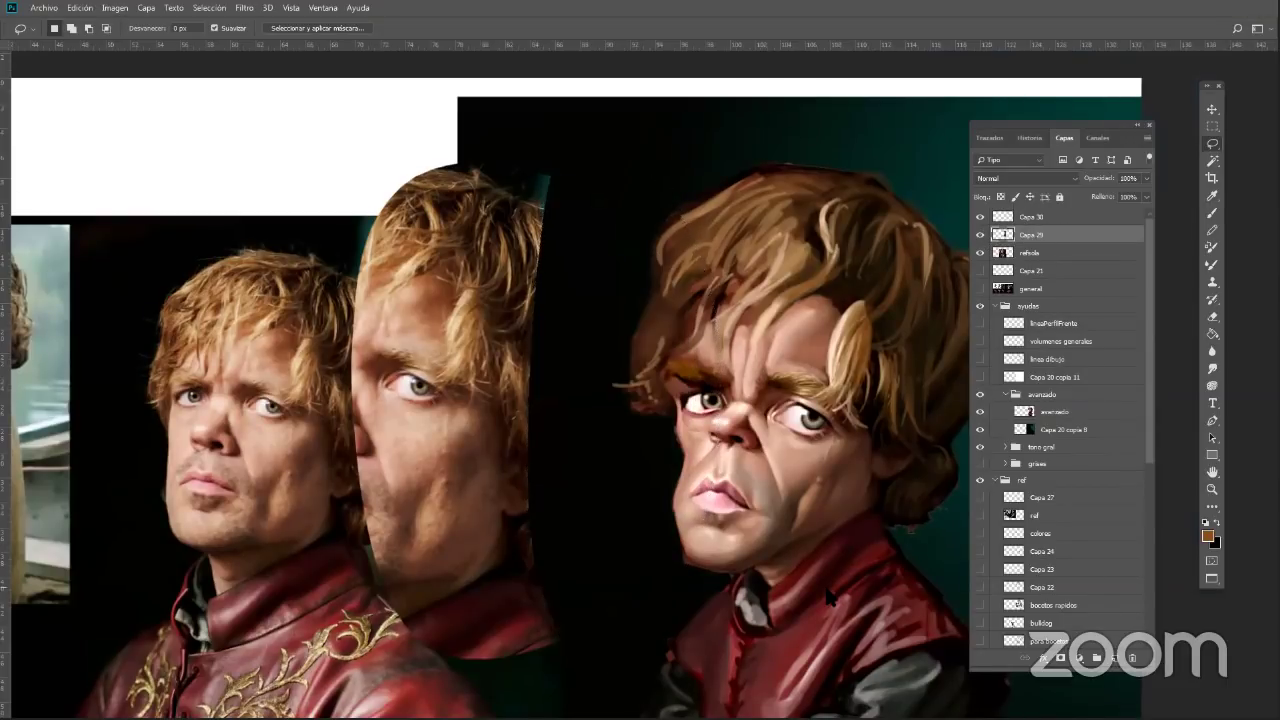
Move the trimmed reference face on Capa 29 right next to the caricature's large eye for close-up comparison
{"action": "left_click", "coordinate": [609, 280]}
{"action": "key", "text": "v"}
{"action": "left_click_drag", "start_coordinate": [546, 548], "coordinate": [717, 566]}
{"action": "left_click", "coordinate": [1212, 489]}
{"action": "left_click", "coordinate": [893, 532]}
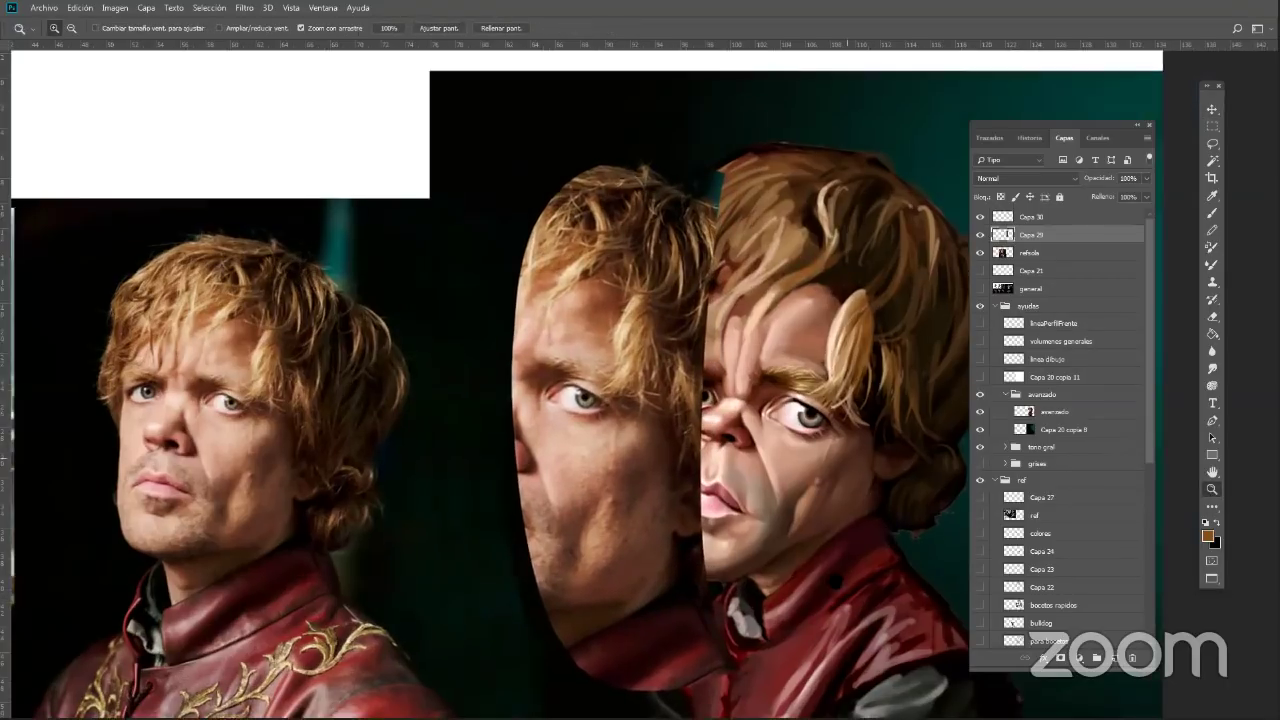
{"action": "left_click_drag", "start_coordinate": [791, 561], "coordinate": [842, 512]}
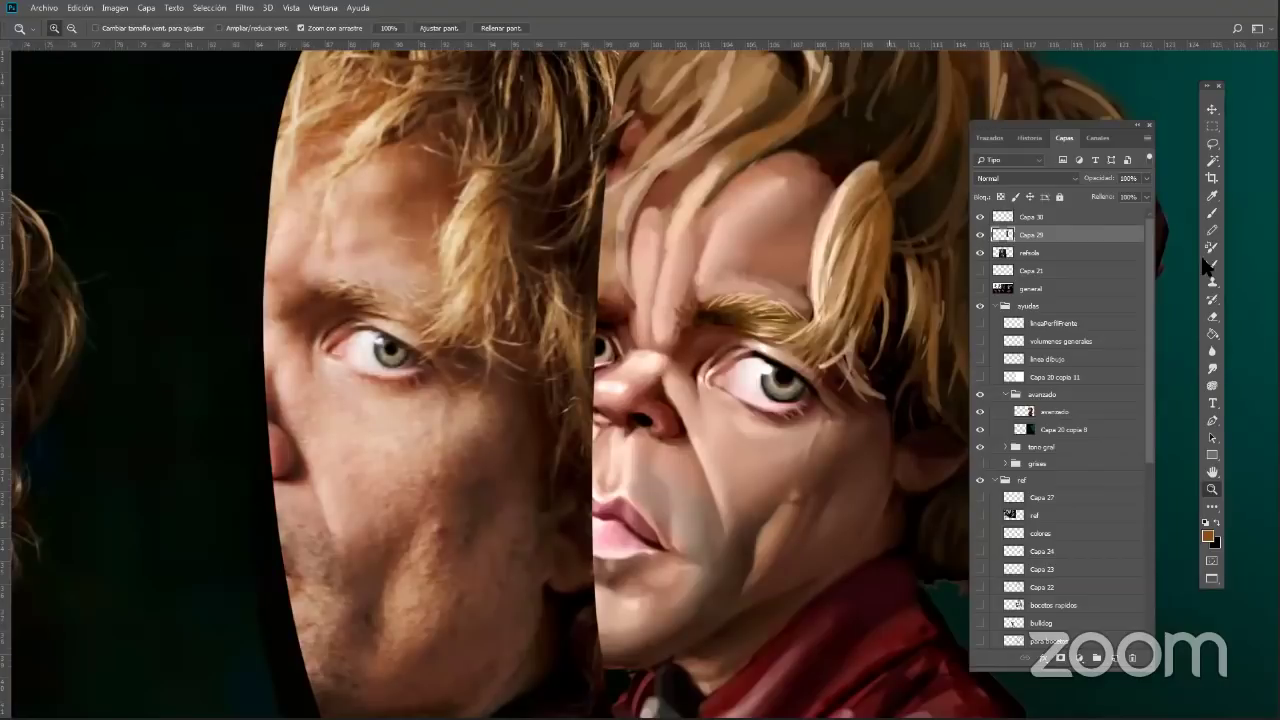
{"action": "left_click_drag", "start_coordinate": [750, 530], "coordinate": [780, 519]}
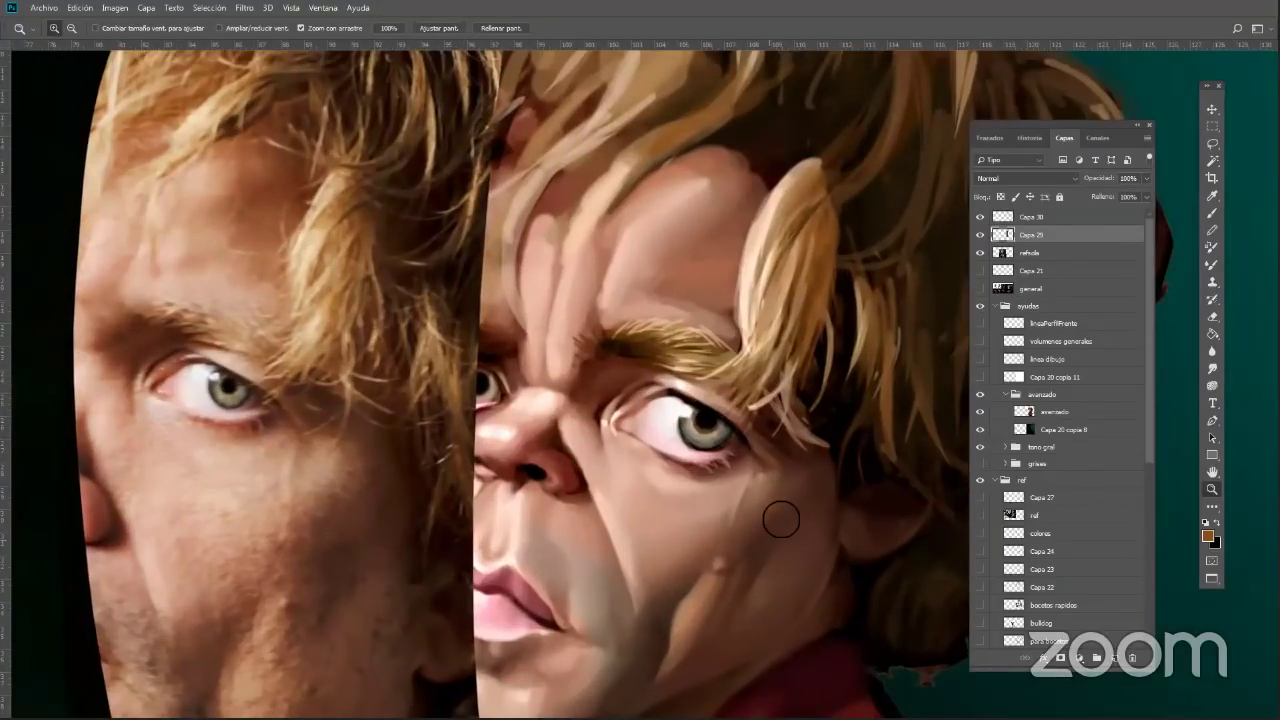
Reduce the brush size and sample a blond tone from the caricature's eyebrow
{"action": "key", "text": "b"}
{"action": "left_click", "coordinate": [274, 408], "text": "alt"}
{"action": "right_click", "coordinate": [713, 357]}
{"action": "left_click", "coordinate": [667, 329], "text": "alt"}
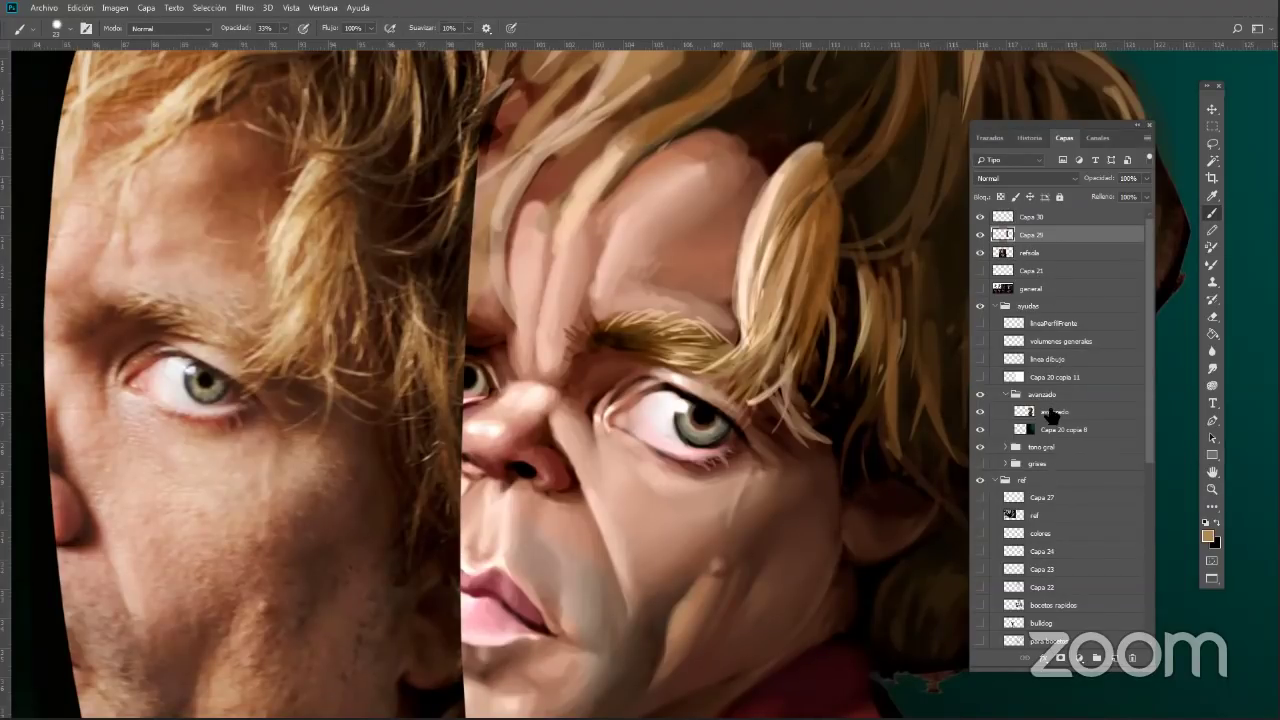
Select layer avanzado and toggle its visibility to check what it contributes to the face
{"action": "left_click", "coordinate": [988, 412]}
{"action": "left_click", "coordinate": [981, 412]}
{"action": "left_click", "coordinate": [981, 412]}
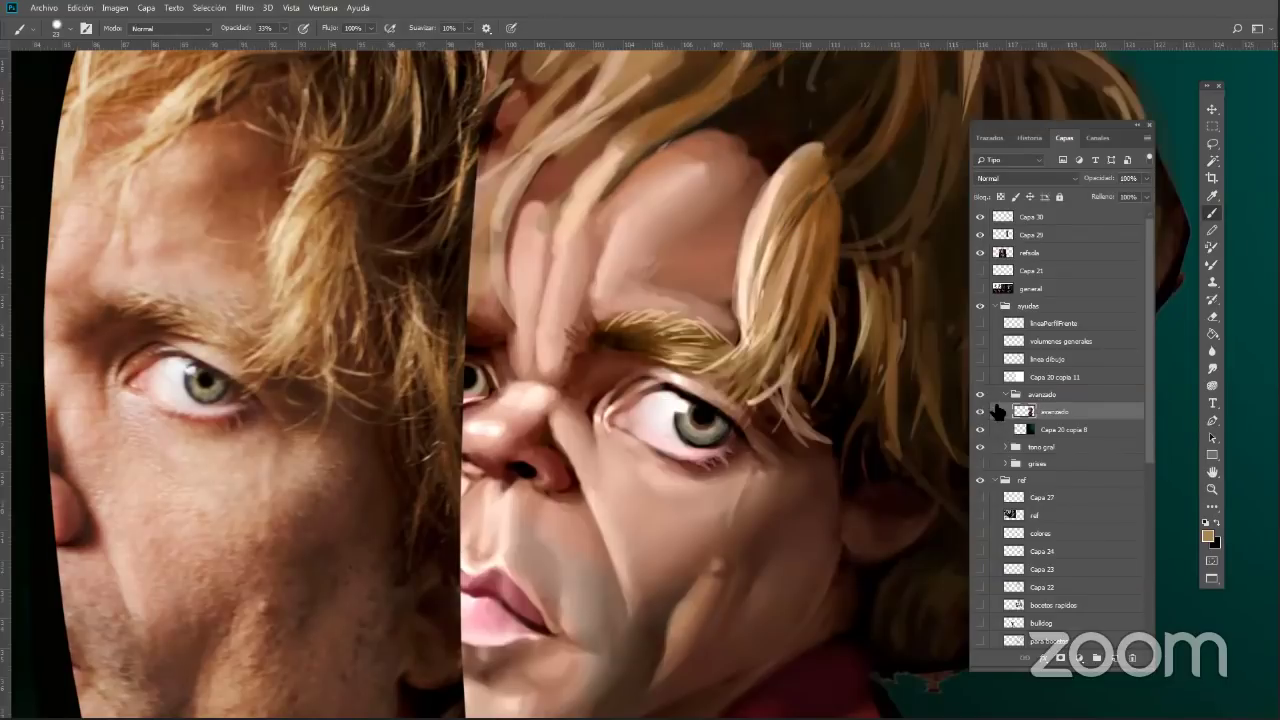
Select layer Capa 30 for painting and toggle its visibility to check its contribution
{"action": "left_click", "coordinate": [981, 217]}
{"action": "left_click", "coordinate": [1030, 217]}
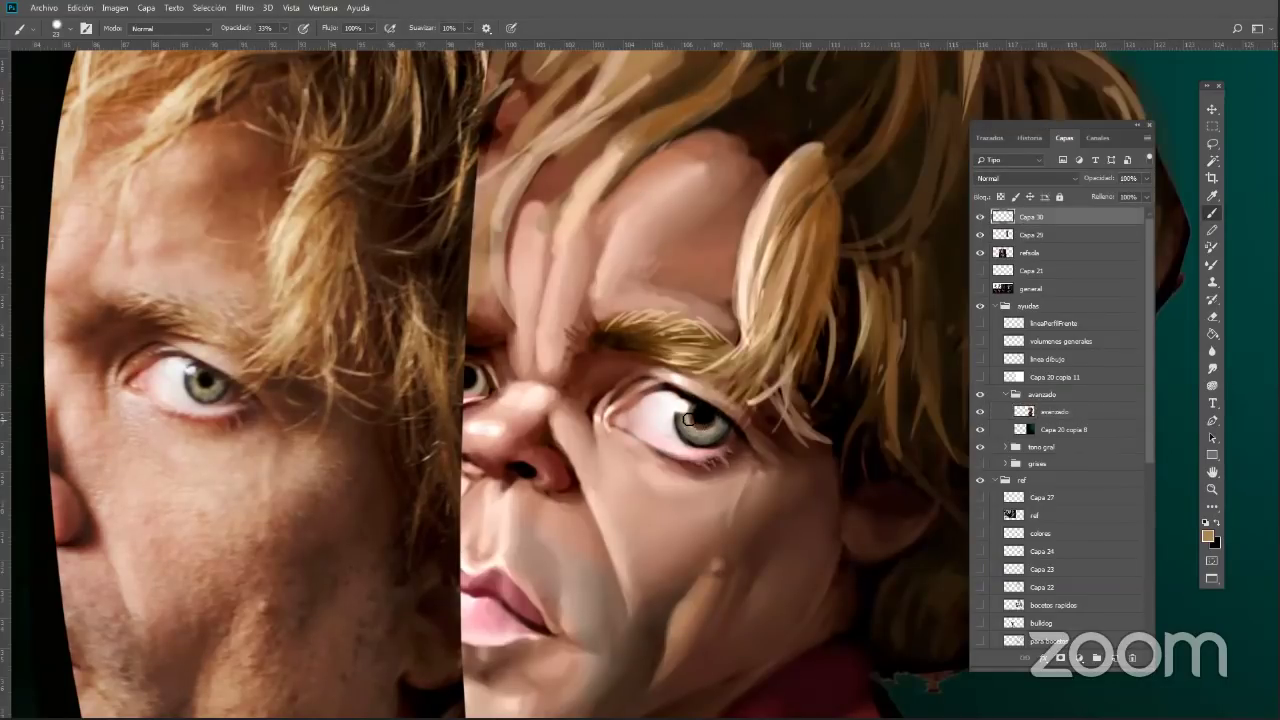
{"action": "left_click", "coordinate": [981, 217]}
{"action": "left_click", "coordinate": [981, 217]}
Refine the shading of the large eye's green iris with tones sampled from the iris itself
{"action": "left_click", "coordinate": [719, 424], "text": "alt"}
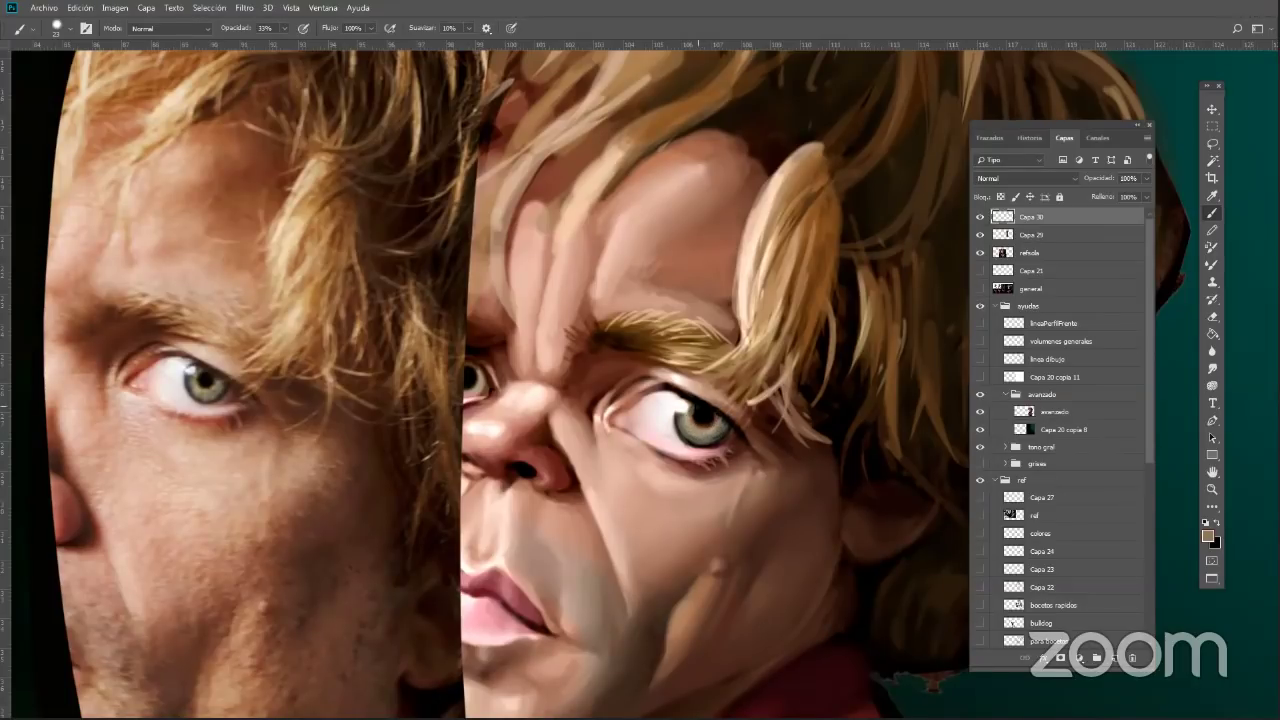
{"action": "left_click", "coordinate": [701, 412], "text": "alt"}
{"action": "left_click", "coordinate": [720, 423], "text": "alt"}
{"action": "left_click", "coordinate": [729, 421], "text": "alt"}
{"action": "left_click", "coordinate": [734, 421], "text": "alt"}
{"action": "left_click", "coordinate": [701, 438], "text": "alt"}
Blend the eye white beside the iris and soften the iris's lower rim with sampled tones
{"action": "left_click", "coordinate": [683, 432], "text": "alt"}
{"action": "left_click", "coordinate": [659, 423], "text": "alt"}
{"action": "left_click", "coordinate": [670, 422], "text": "alt"}
{"action": "left_click", "coordinate": [704, 428], "text": "alt"}
{"action": "left_click", "coordinate": [708, 428], "text": "alt"}
{"action": "left_click", "coordinate": [721, 447], "text": "alt"}
{"action": "left_click", "coordinate": [723, 449], "text": "alt"}
{"action": "left_click", "coordinate": [700, 453], "text": "alt"}
{"action": "left_click", "coordinate": [688, 446], "text": "alt"}
{"action": "left_click", "coordinate": [732, 422], "text": "alt"}
Define the inner corner of the large eye and its upper lid crease using sampled skin and highlight tones
{"action": "left_click", "coordinate": [643, 396], "text": "alt"}
{"action": "left_click", "coordinate": [620, 422], "text": "alt"}
{"action": "left_click_drag", "start_coordinate": [648, 386], "coordinate": [636, 379]}
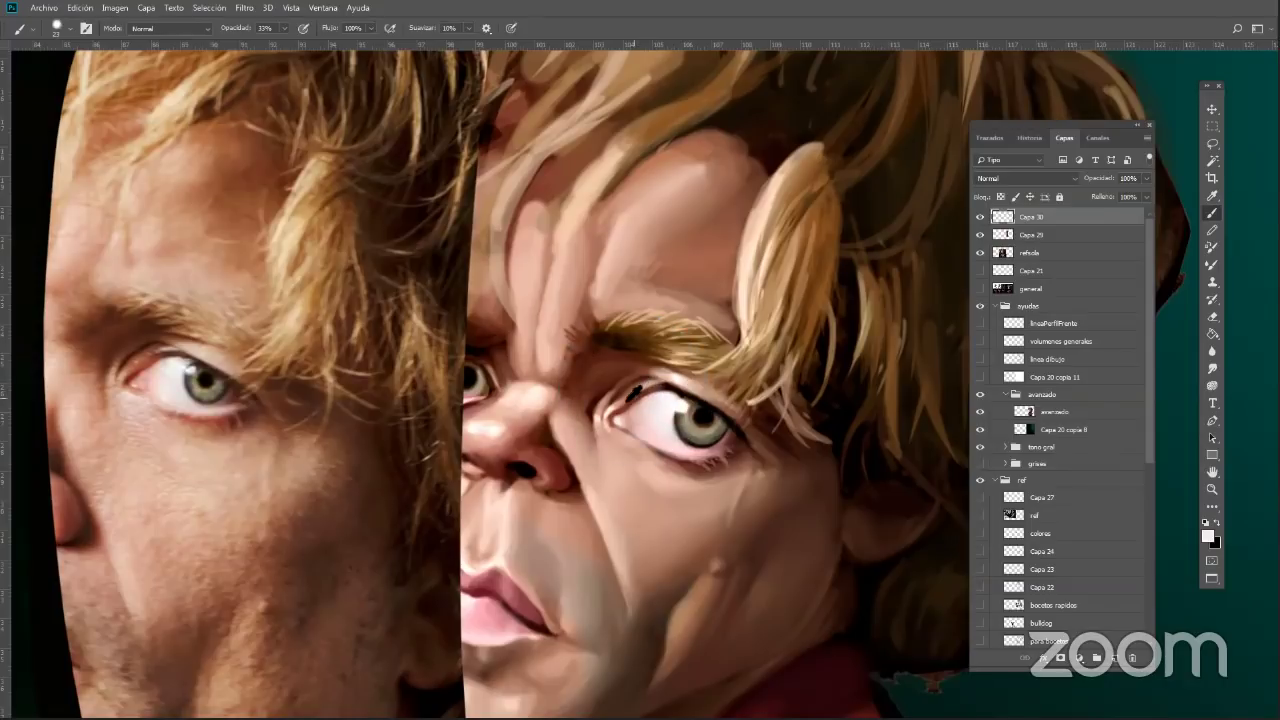
{"action": "left_click", "coordinate": [636, 377], "text": "alt"}
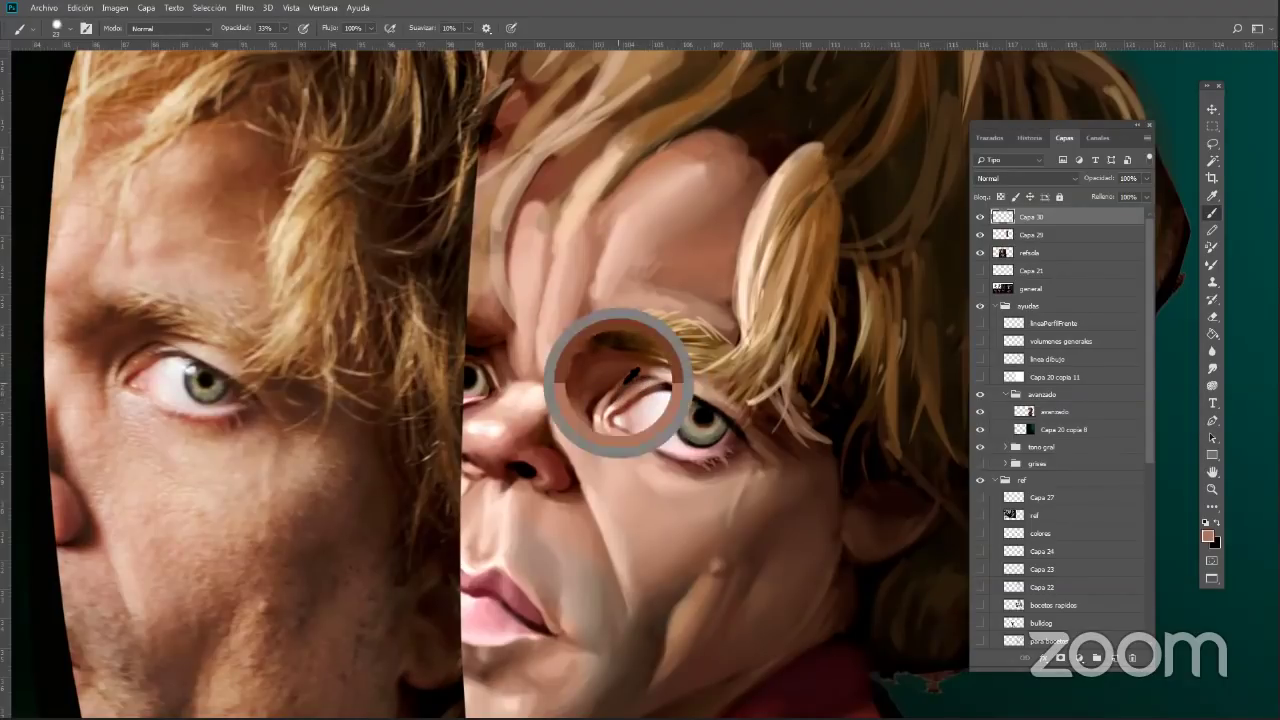
{"action": "left_click", "coordinate": [597, 420], "text": "alt"}
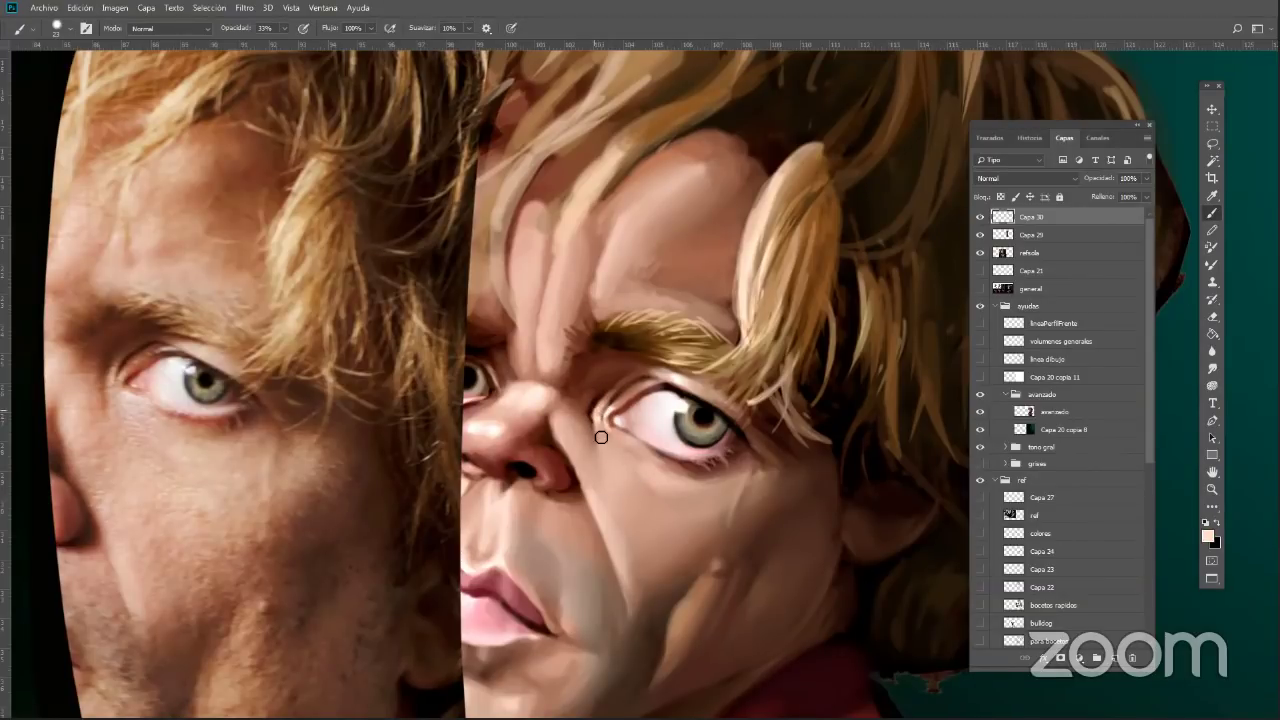
{"action": "left_click", "coordinate": [599, 405], "text": "alt"}
{"action": "left_click", "coordinate": [598, 414], "text": "alt"}
Blend the lower part of the iris into the lower lid using sampled iris and pink tones
{"action": "left_click", "coordinate": [694, 435], "text": "alt"}
{"action": "left_click", "coordinate": [689, 439], "text": "alt"}
{"action": "left_click", "coordinate": [713, 440], "text": "alt"}
{"action": "left_click", "coordinate": [687, 458], "text": "alt"}
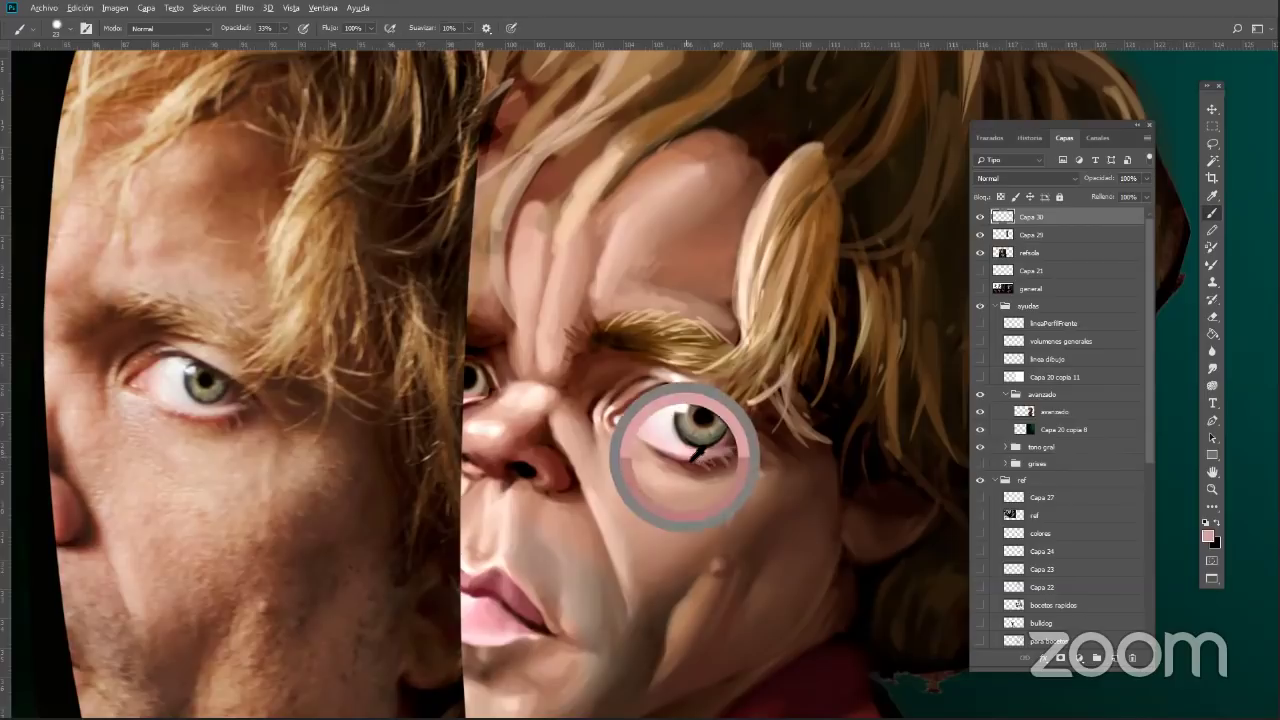
{"action": "left_click", "coordinate": [734, 447], "text": "alt"}
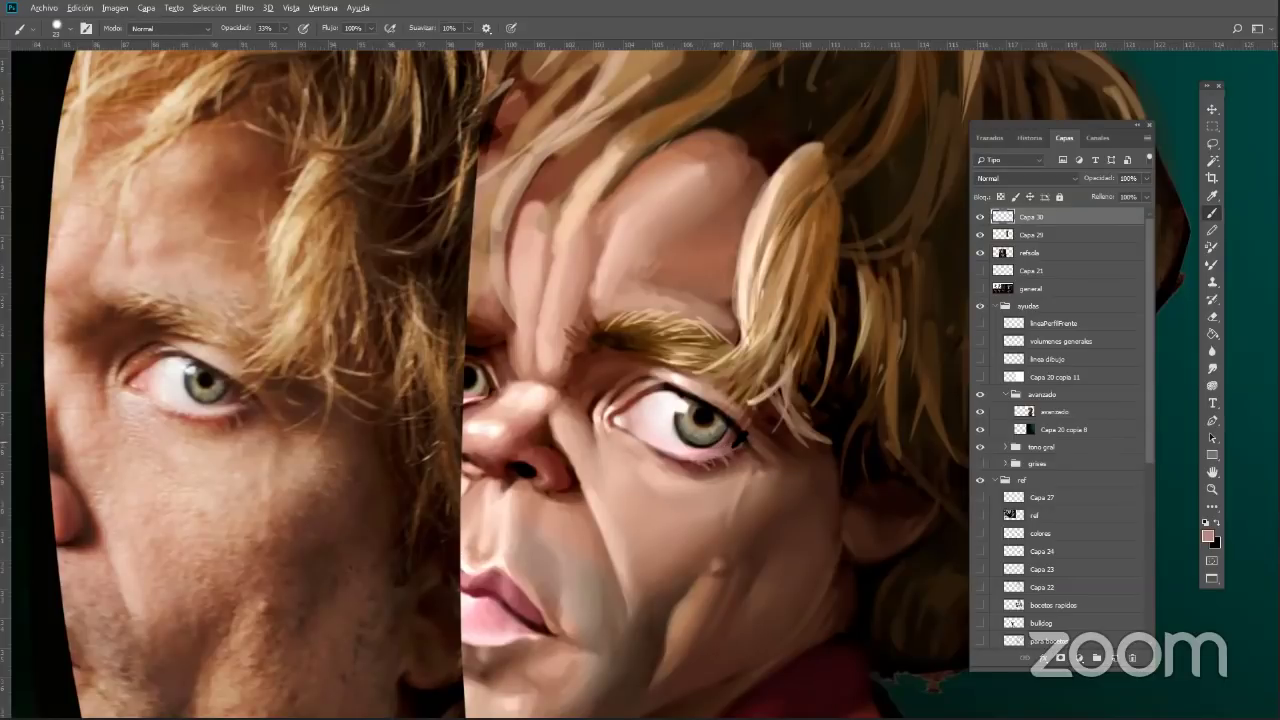
Paint the lower lash line and outer corner of the large eye with sampled reddish and dark tones
{"action": "left_click", "coordinate": [741, 437], "text": "alt"}
{"action": "left_click", "coordinate": [720, 440], "text": "alt"}
{"action": "left_click", "coordinate": [703, 454], "text": "alt"}
{"action": "left_click", "coordinate": [711, 453], "text": "alt"}
{"action": "left_click", "coordinate": [731, 438], "text": "alt"}
{"action": "left_click_drag", "start_coordinate": [728, 447], "coordinate": [697, 458]}
{"action": "left_click", "coordinate": [743, 451], "text": "alt"}
{"action": "left_click", "coordinate": [682, 460], "text": "alt"}
Smooth the eye white beside the iris and beneath the upper lid with sampled off-white tones
{"action": "left_click", "coordinate": [664, 410], "text": "alt"}
{"action": "left_click", "coordinate": [693, 432], "text": "alt"}
{"action": "left_click", "coordinate": [677, 396], "text": "alt"}
{"action": "left_click", "coordinate": [664, 397], "text": "alt"}
{"action": "left_click", "coordinate": [665, 398], "text": "alt"}
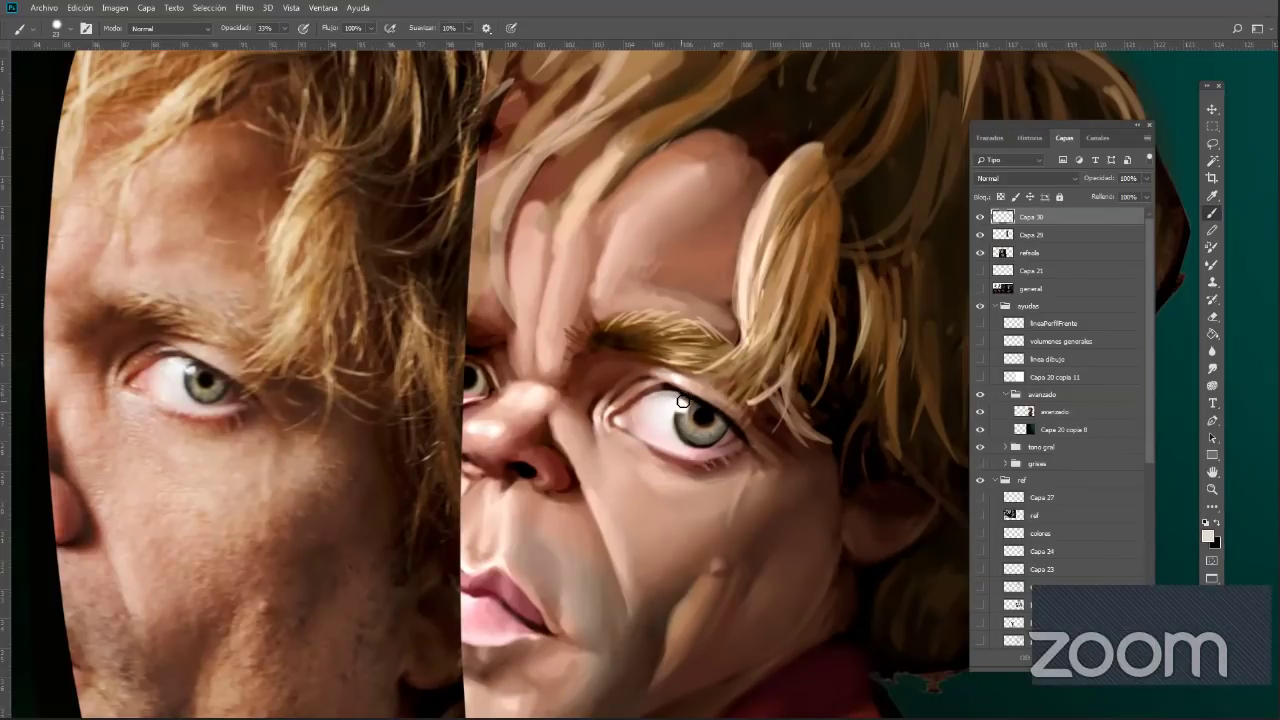
{"action": "left_click", "coordinate": [668, 400], "text": "alt"}
{"action": "left_click", "coordinate": [662, 408], "text": "alt"}
{"action": "left_click", "coordinate": [665, 414], "text": "alt"}
{"action": "left_click", "coordinate": [668, 401], "text": "alt"}
{"action": "left_click", "coordinate": [673, 399], "text": "alt"}
{"action": "left_click", "coordinate": [673, 392], "text": "alt"}
{"action": "left_click", "coordinate": [672, 394], "text": "alt"}
Build up light skin tones along the large eye's upper eyelid using colors sampled from the lid
{"action": "left_click", "coordinate": [684, 376], "text": "alt"}
{"action": "left_click", "coordinate": [673, 373], "text": "alt"}
{"action": "left_click", "coordinate": [696, 388], "text": "alt"}
{"action": "left_click", "coordinate": [705, 391], "text": "alt"}
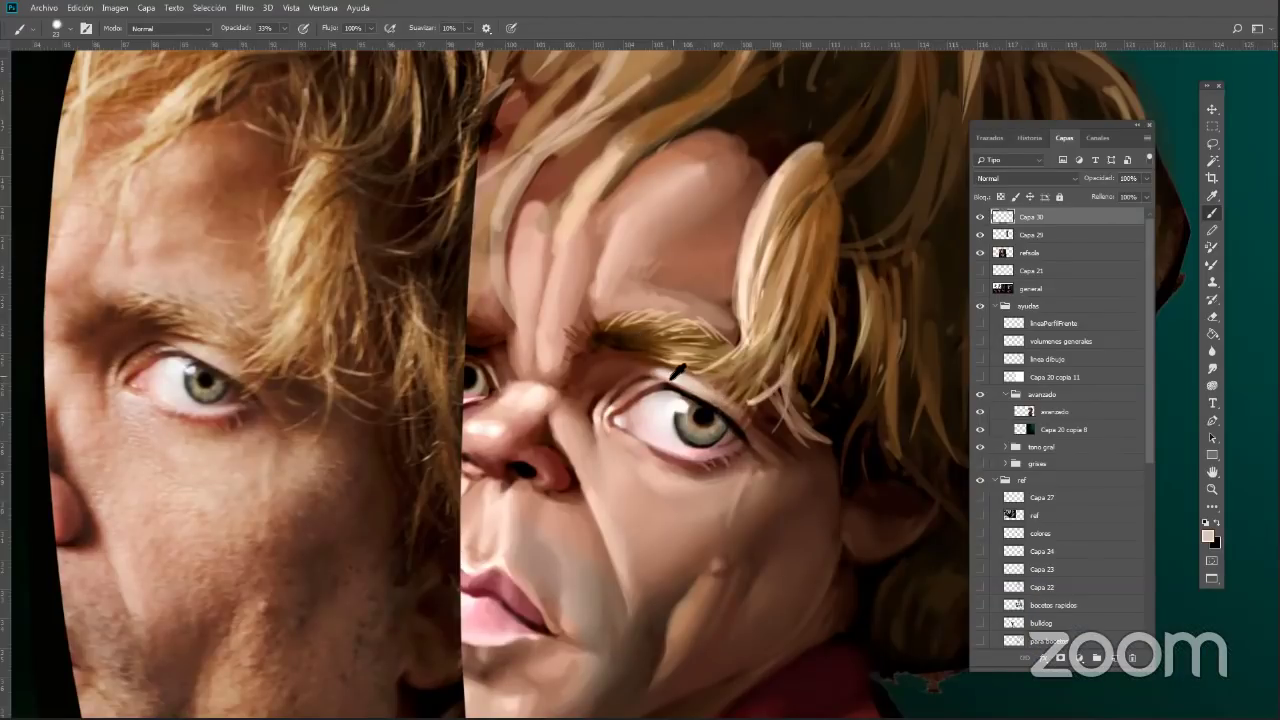
{"action": "left_click", "coordinate": [654, 371], "text": "alt"}
{"action": "left_click", "coordinate": [638, 373], "text": "alt"}
{"action": "left_click", "coordinate": [654, 370], "text": "alt"}
{"action": "left_click", "coordinate": [670, 370], "text": "alt"}
Shade the outer end of the large eye's upper eyelid with darker sampled tones
{"action": "left_click", "coordinate": [728, 397], "text": "alt"}
{"action": "left_click", "coordinate": [716, 402], "text": "alt"}
{"action": "left_click", "coordinate": [730, 398], "text": "alt"}
{"action": "left_click", "coordinate": [716, 392], "text": "alt"}
{"action": "left_click", "coordinate": [737, 410], "text": "alt"}
{"action": "left_click", "coordinate": [744, 413], "text": "alt"}
Paint the lower lid's edge below the iris with sampled reddish skin tones
{"action": "left_click_drag", "start_coordinate": [667, 468], "coordinate": [681, 455]}
{"action": "left_click", "coordinate": [670, 462], "text": "alt"}
{"action": "left_click", "coordinate": [646, 450], "text": "alt"}
{"action": "left_click", "coordinate": [669, 457], "text": "alt"}
Shift the foreground color to a warmer, more saturated orange-brown for the skin
{"action": "left_click", "coordinate": [1207, 537]}
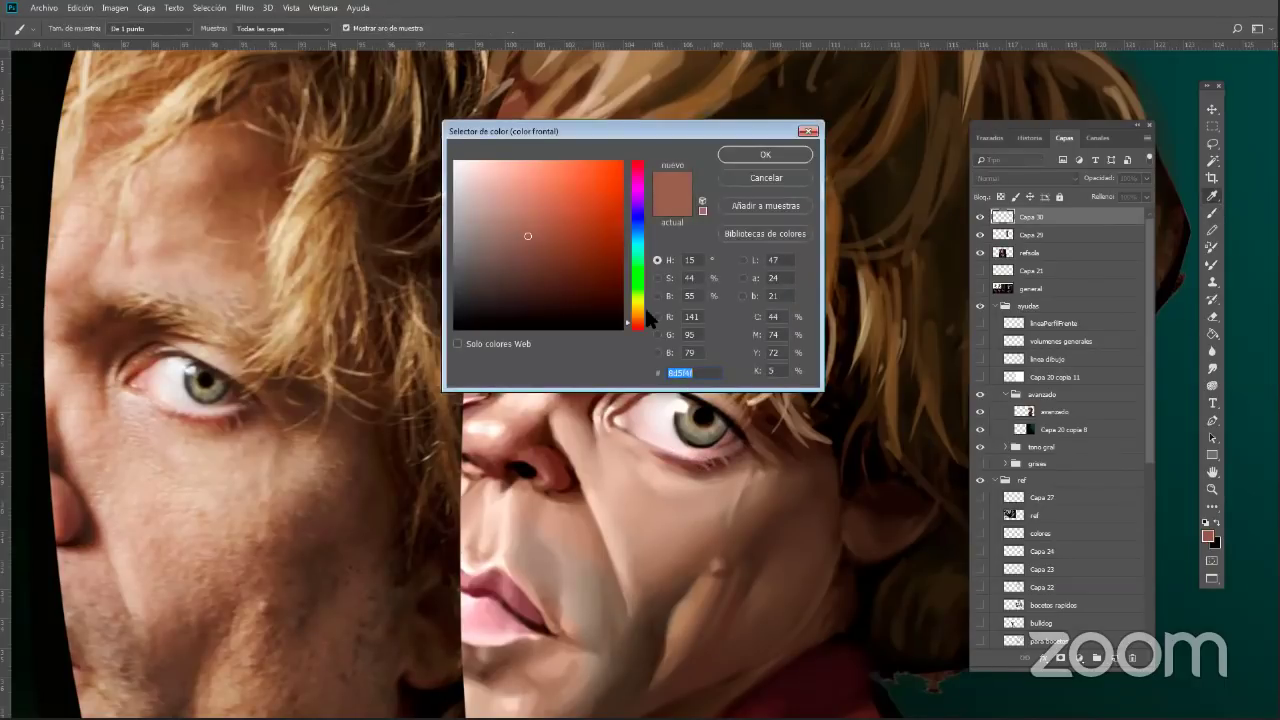
{"action": "left_click", "coordinate": [640, 316]}
{"action": "left_click", "coordinate": [545, 224]}
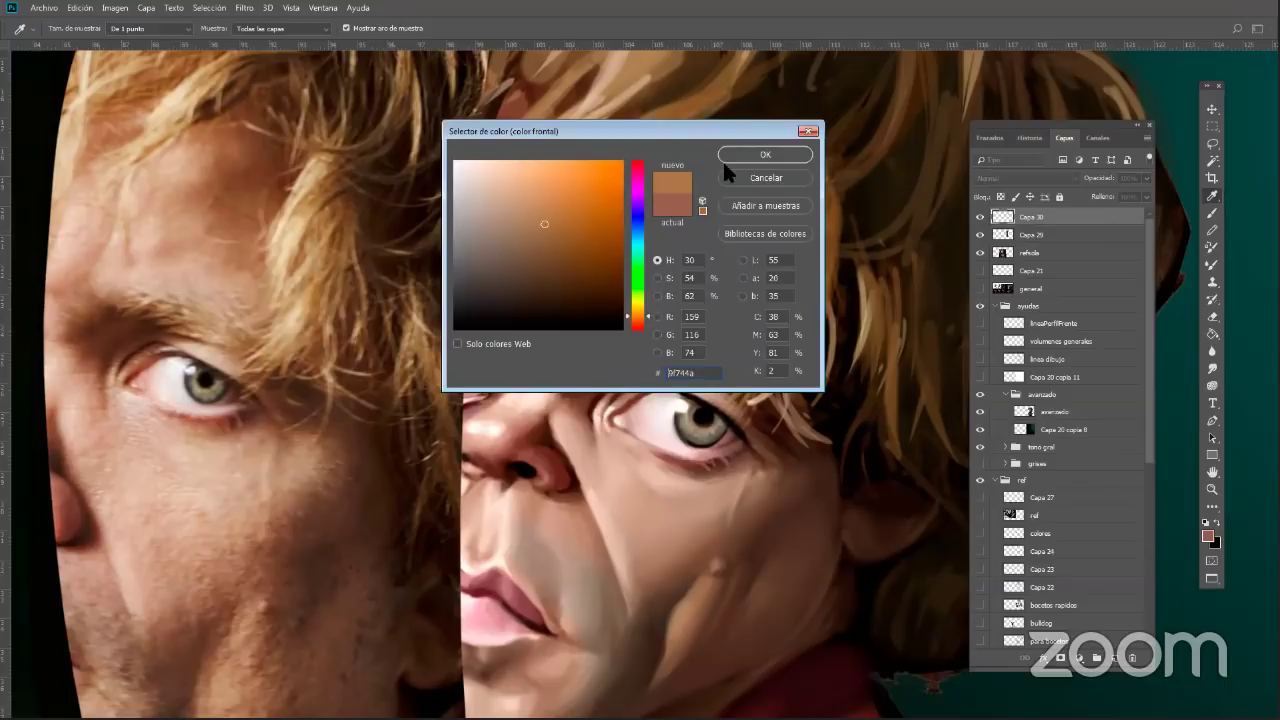
{"action": "left_click", "coordinate": [724, 157]}
{"action": "left_click", "coordinate": [1206, 541]}
{"action": "left_click", "coordinate": [638, 324]}
{"action": "left_click", "coordinate": [562, 208]}
{"action": "left_click", "coordinate": [765, 155]}
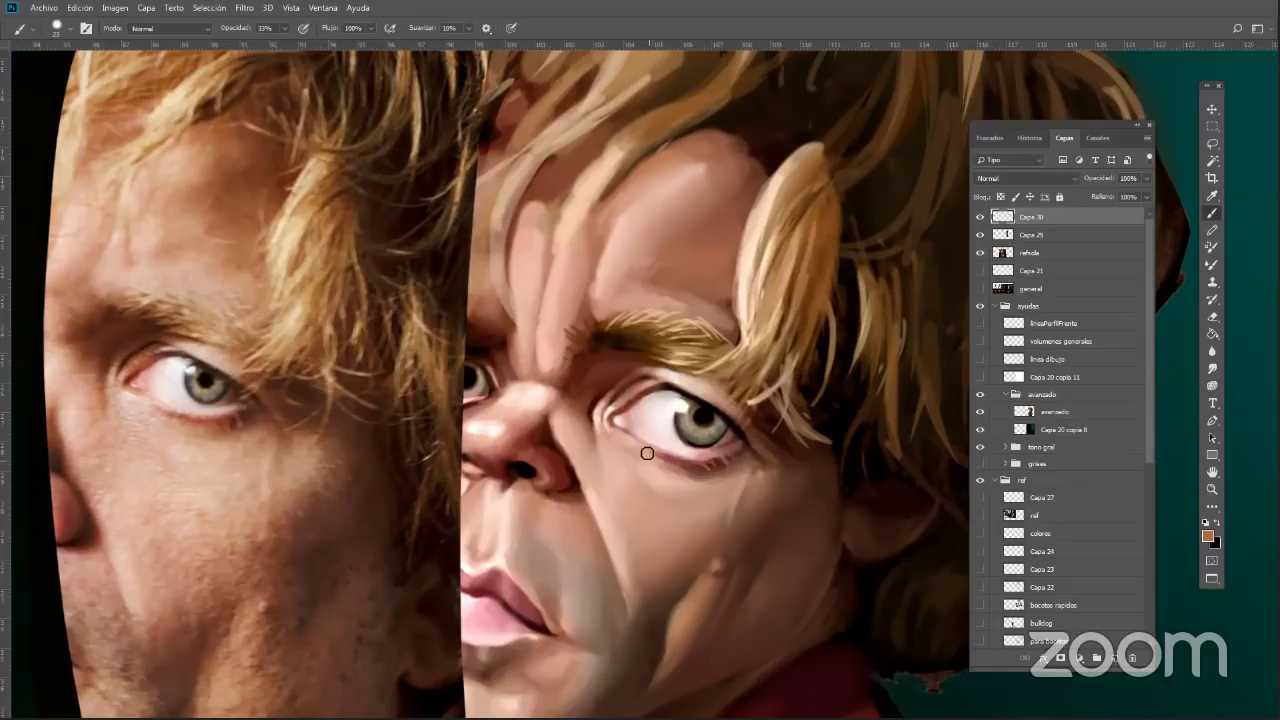
Blend warm tones along the lower eyelid toward the inner corner of the large eye
{"action": "left_click", "coordinate": [672, 456], "text": "alt"}
{"action": "left_click", "coordinate": [676, 456], "text": "alt"}
{"action": "left_click", "coordinate": [652, 456], "text": "alt"}
{"action": "left_click", "coordinate": [662, 460], "text": "alt"}
{"action": "left_click", "coordinate": [667, 462], "text": "alt"}
{"action": "left_click", "coordinate": [633, 444], "text": "alt"}
{"action": "left_click", "coordinate": [652, 456], "text": "alt"}
{"action": "left_click", "coordinate": [505, 429], "text": "alt"}
{"action": "left_click", "coordinate": [617, 430], "text": "alt"}
Model the bag under the large eye with sampled skin tones and strokes along its fold
{"action": "left_click", "coordinate": [640, 458], "text": "alt"}
{"action": "left_click", "coordinate": [658, 467], "text": "alt"}
{"action": "left_click", "coordinate": [669, 465], "text": "alt"}
{"action": "left_click", "coordinate": [652, 465], "text": "alt"}
{"action": "left_click", "coordinate": [666, 477], "text": "alt"}
{"action": "left_click_drag", "start_coordinate": [655, 469], "coordinate": [692, 481]}
{"action": "left_click", "coordinate": [660, 466], "text": "alt"}
{"action": "left_click", "coordinate": [674, 474], "text": "alt"}
{"action": "left_click", "coordinate": [677, 486], "text": "alt"}
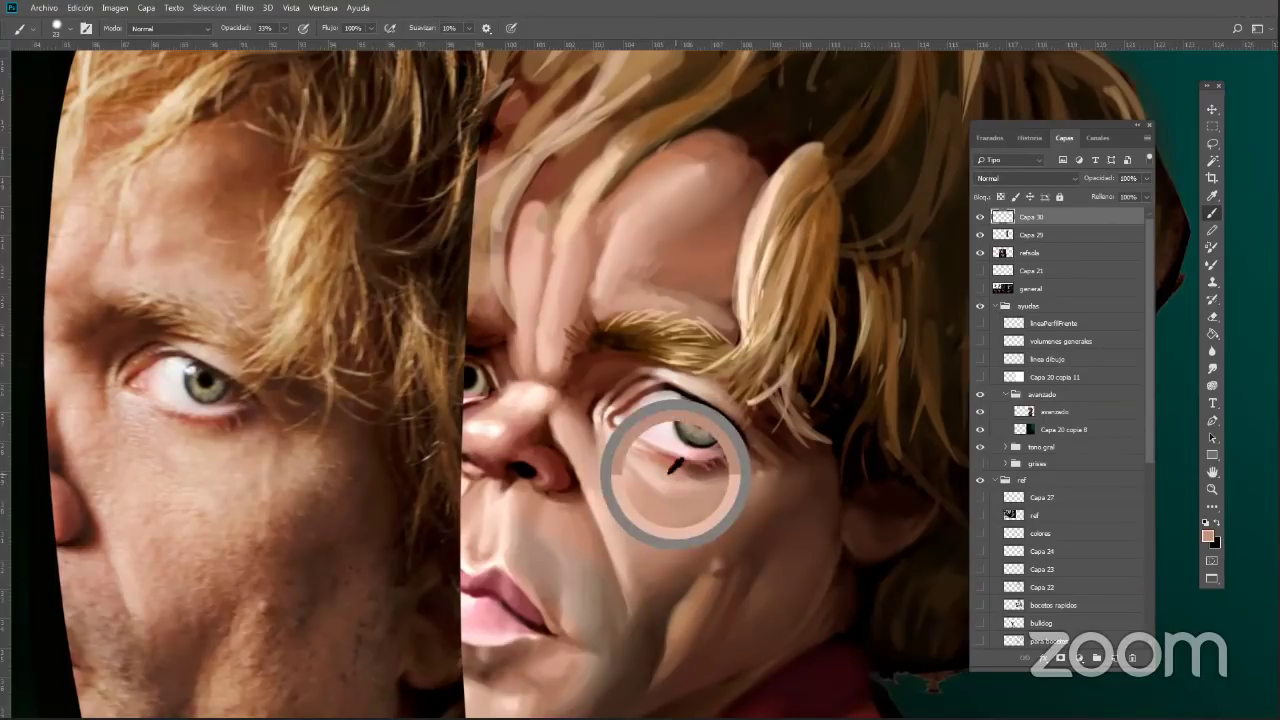
Darken the underside of the eyebrow above the large eye with sampled brown tones
{"action": "left_click", "coordinate": [685, 334], "text": "alt"}
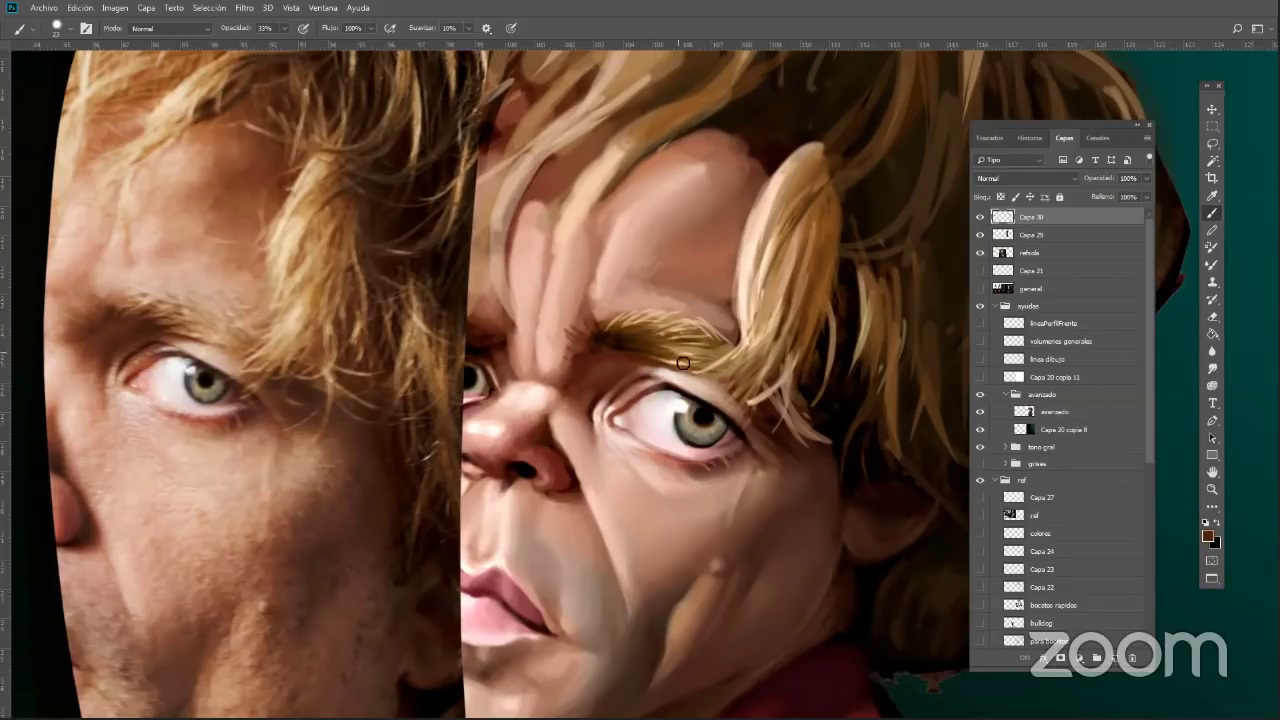
{"action": "left_click", "coordinate": [686, 356], "text": "alt"}
{"action": "left_click_drag", "start_coordinate": [662, 354], "coordinate": [713, 364]}
{"action": "left_click", "coordinate": [666, 359], "text": "alt"}
{"action": "left_click", "coordinate": [694, 355], "text": "alt"}
{"action": "left_click", "coordinate": [706, 350], "text": "alt"}
Refine the skin around the outer corner of the large eye and beneath its lower lashes
{"action": "left_click", "coordinate": [740, 398], "text": "alt"}
{"action": "left_click", "coordinate": [737, 394], "text": "alt"}
{"action": "left_click", "coordinate": [745, 430], "text": "alt"}
{"action": "left_click", "coordinate": [680, 462], "text": "alt"}
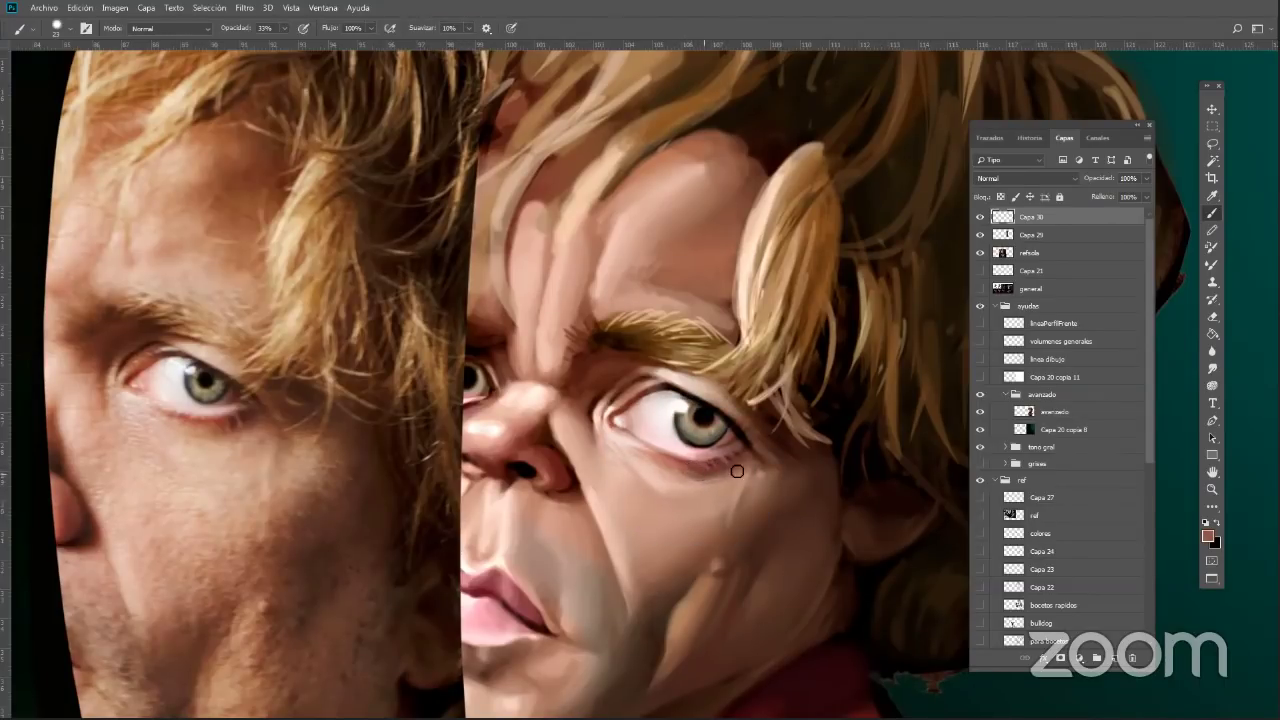
{"action": "left_click", "coordinate": [710, 475], "text": "alt"}
{"action": "left_click", "coordinate": [708, 469], "text": "alt"}
{"action": "left_click", "coordinate": [725, 467], "text": "alt"}
{"action": "left_click", "coordinate": [746, 452], "text": "alt"}
{"action": "left_click", "coordinate": [740, 452], "text": "alt"}
Paint the outer part of the under-eye fold with skin tones sampled nearby
{"action": "left_click", "coordinate": [700, 485], "text": "alt"}
{"action": "mouse_move", "coordinate": [698, 480]}
{"action": "left_mouse_down"}
{"action": "mouse_move", "coordinate": [750, 461]}
{"action": "mouse_move", "coordinate": [741, 477]}
{"action": "left_mouse_up"}
{"action": "left_click", "coordinate": [711, 484], "text": "alt"}
{"action": "left_click", "coordinate": [705, 445], "text": "alt"}
Enlarge the brush and smooth the frown folds between the eyebrows with sampled pinkish skin tones
{"action": "right_click", "coordinate": [843, 529]}
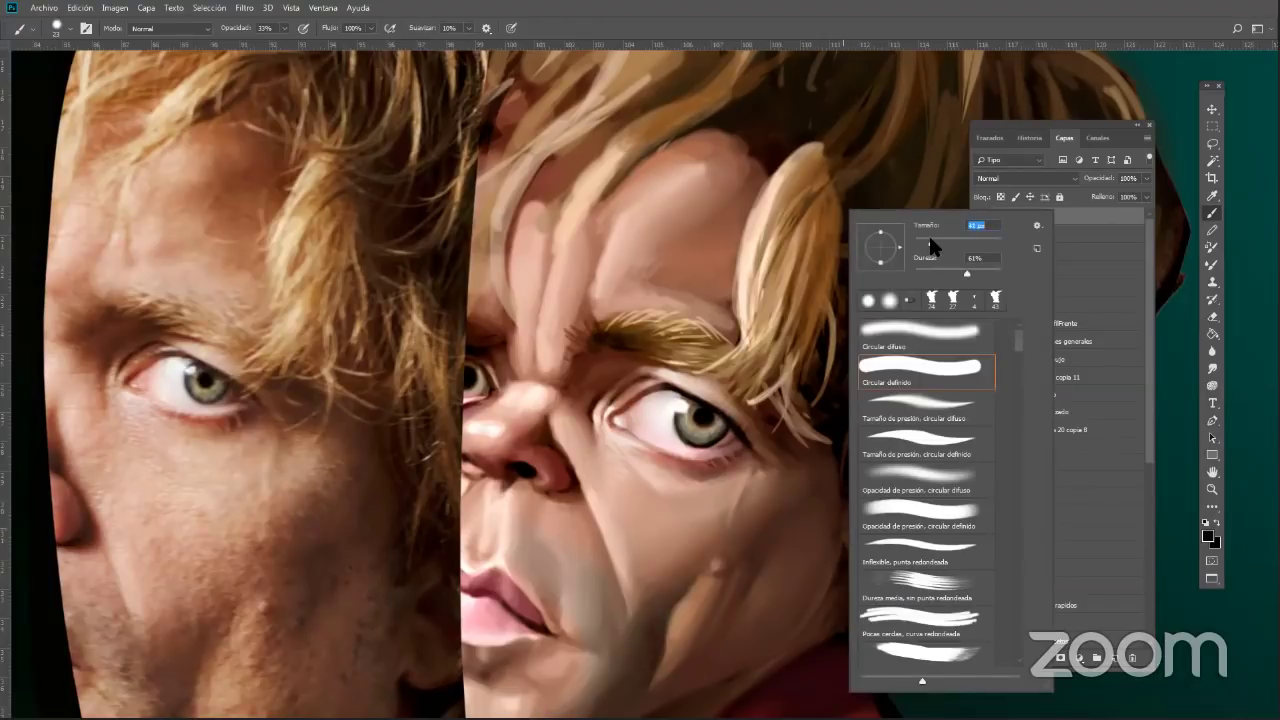
{"action": "left_click", "coordinate": [668, 290]}
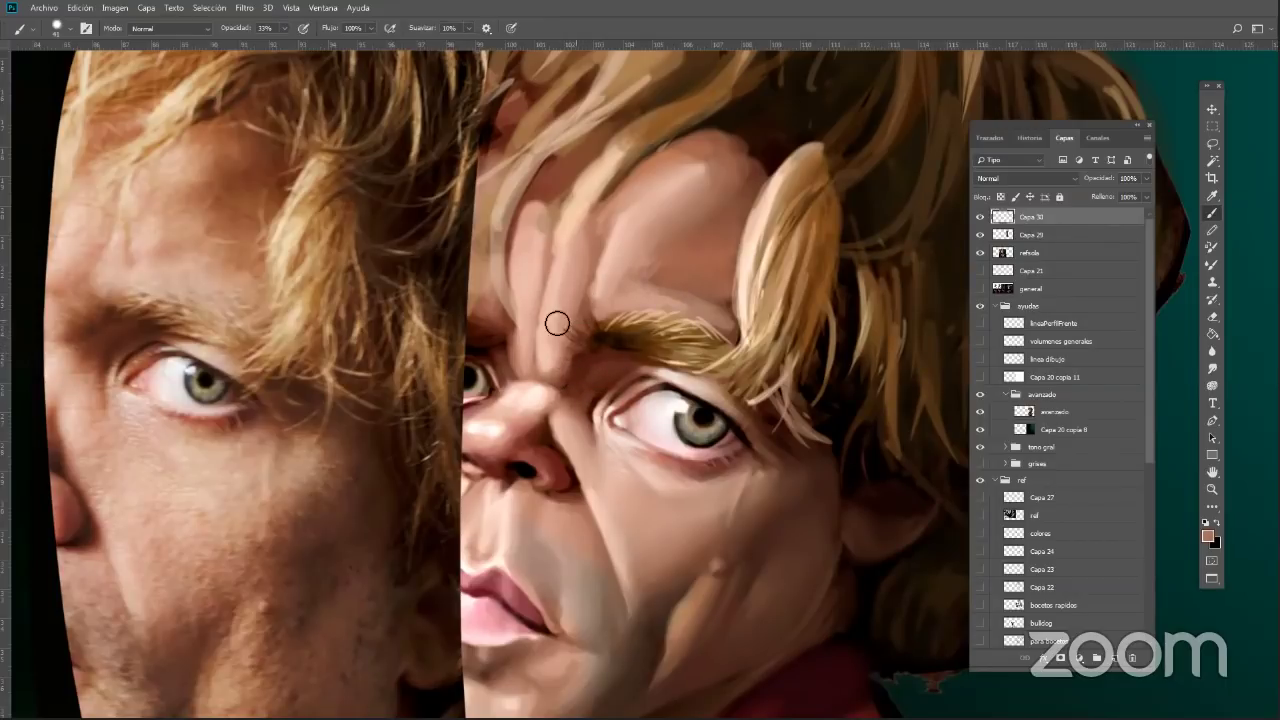
{"action": "left_click", "coordinate": [529, 327], "text": "alt"}
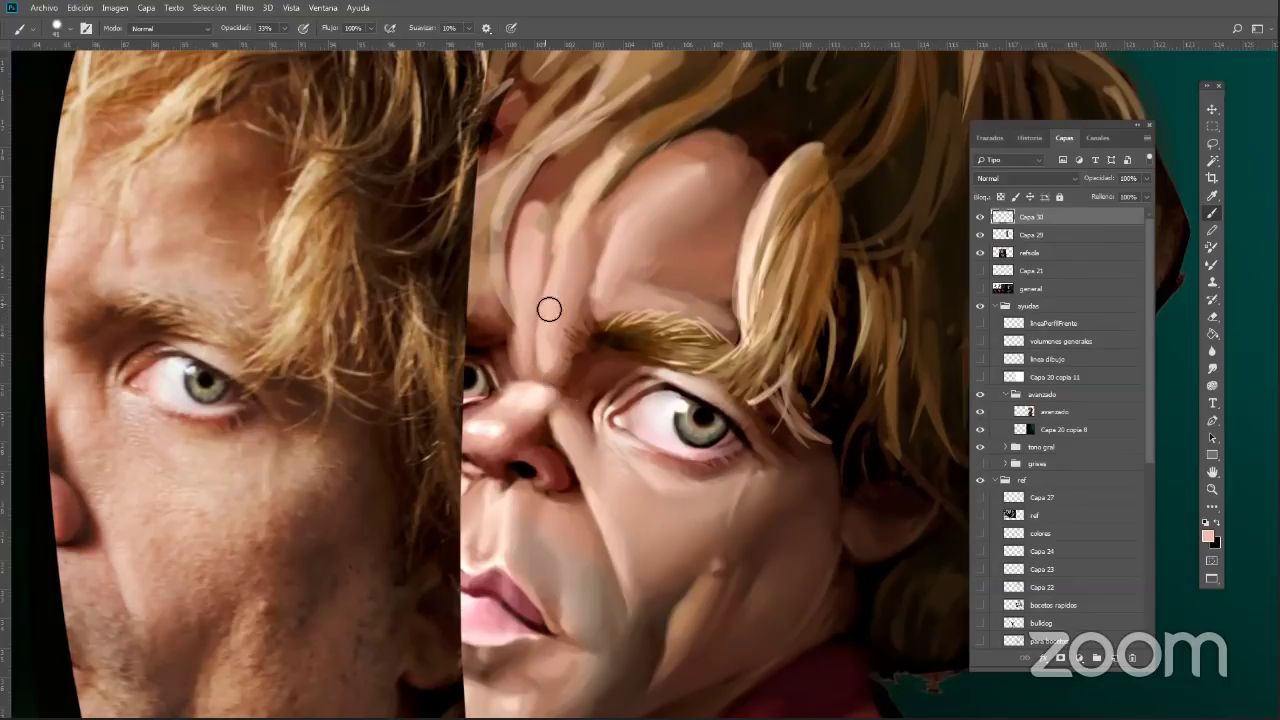
{"action": "left_click", "coordinate": [567, 312], "text": "alt"}
{"action": "left_click", "coordinate": [555, 333], "text": "alt"}
{"action": "left_click", "coordinate": [543, 351], "text": "alt"}
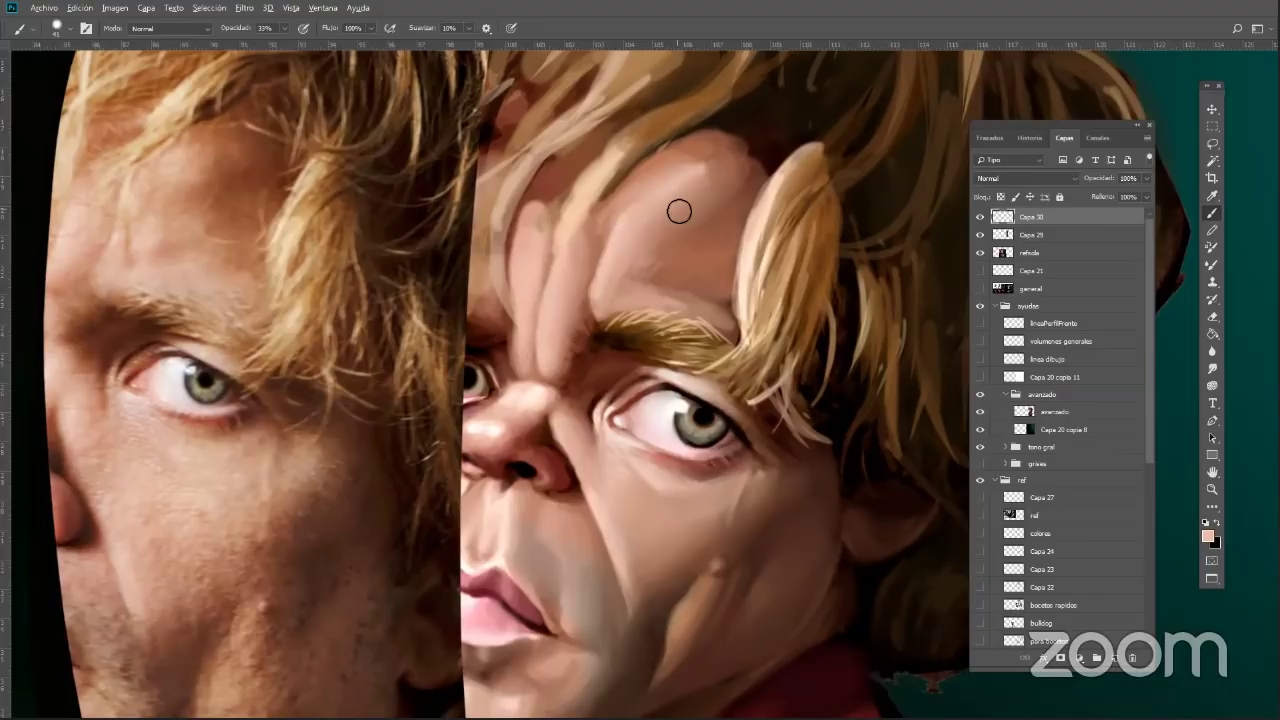
Reduce the brush size and paint the skin between the nose and the eye's inner corner with sampled tones
{"action": "right_click", "coordinate": [668, 514]}
{"action": "left_click", "coordinate": [618, 442]}
{"action": "left_click", "coordinate": [590, 418], "text": "alt"}
{"action": "left_click", "coordinate": [586, 428], "text": "alt"}
{"action": "left_click", "coordinate": [572, 420], "text": "alt"}
{"action": "left_click", "coordinate": [572, 420], "text": "alt"}
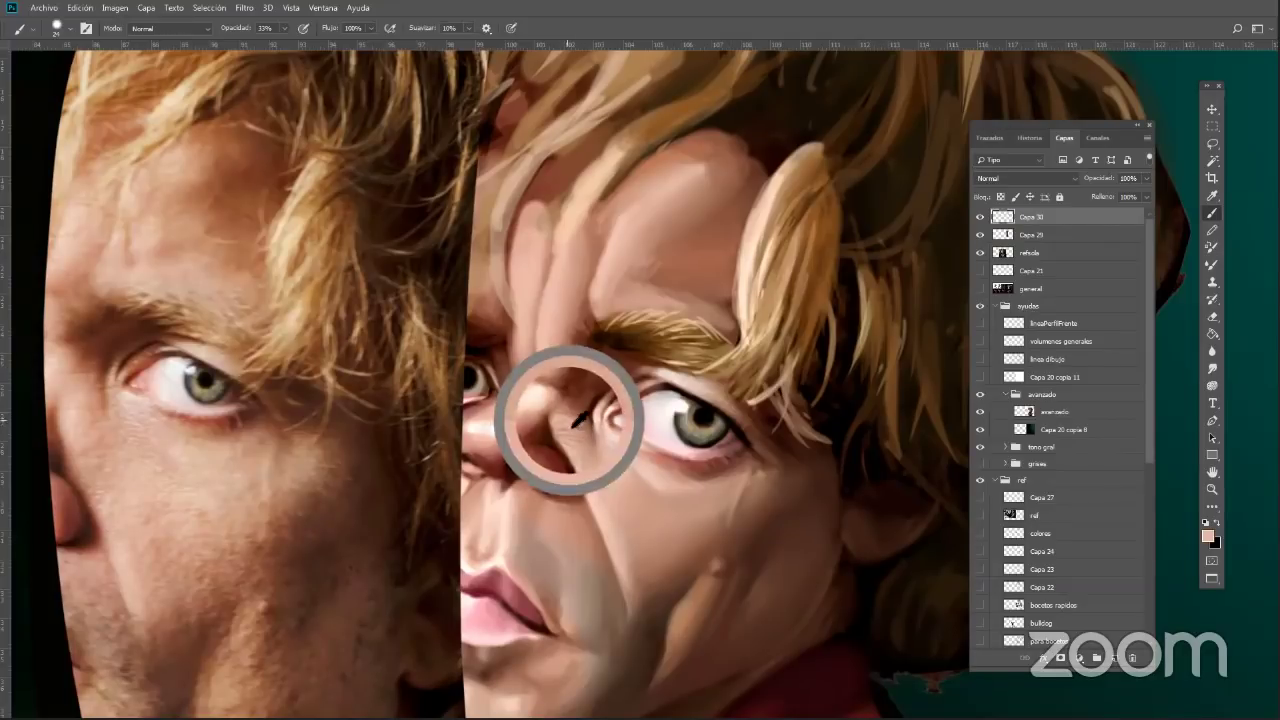
{"action": "left_click", "coordinate": [563, 422], "text": "alt"}
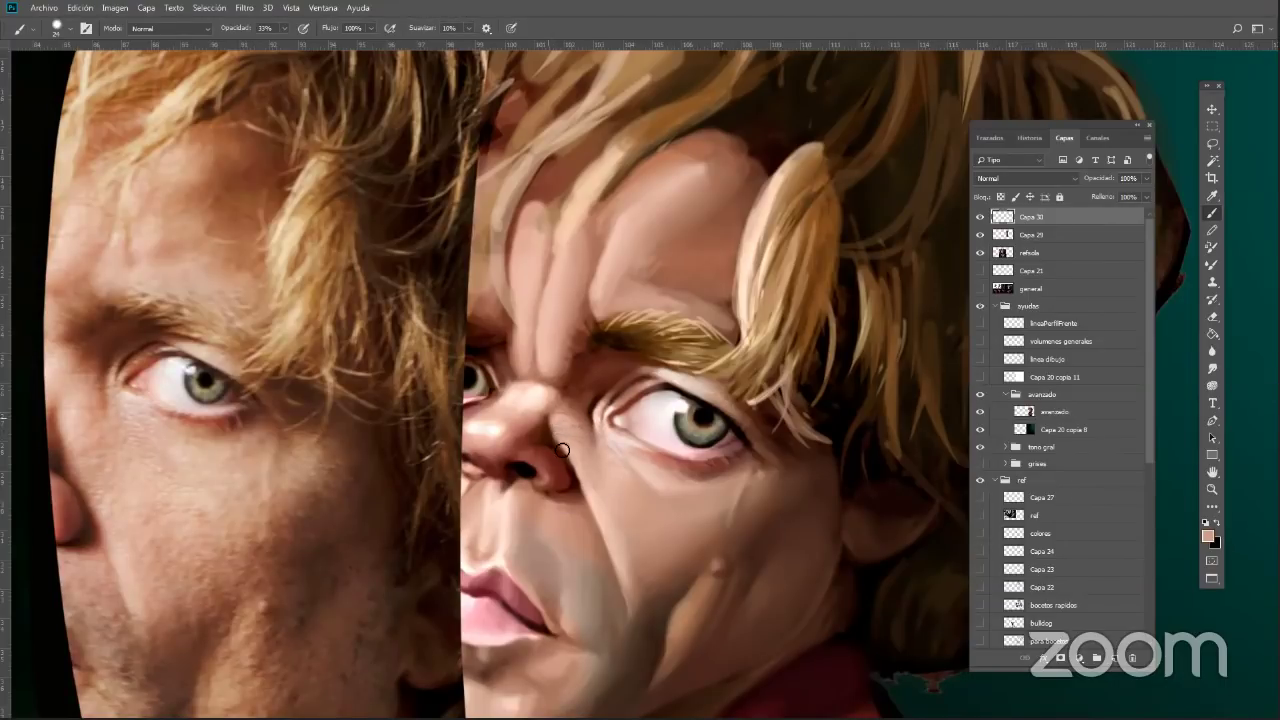
{"action": "left_click", "coordinate": [561, 437], "text": "alt"}
Extend the sampled skin tones down the side of the nose toward the cheek
{"action": "left_click", "coordinate": [582, 428], "text": "alt"}
{"action": "left_click", "coordinate": [584, 430], "text": "alt"}
{"action": "left_click", "coordinate": [577, 435], "text": "alt"}
{"action": "left_click", "coordinate": [588, 445], "text": "alt"}
{"action": "left_click", "coordinate": [578, 454], "text": "alt"}
{"action": "left_click", "coordinate": [595, 467], "text": "alt"}
Shape the wrinkle beside the nose bridge with sampled skin tones and a downward stroke
{"action": "left_click", "coordinate": [580, 410], "text": "alt"}
{"action": "left_click", "coordinate": [565, 418], "text": "alt"}
{"action": "left_click", "coordinate": [560, 410], "text": "alt"}
{"action": "left_click", "coordinate": [572, 402], "text": "alt"}
{"action": "left_click", "coordinate": [566, 407], "text": "alt"}
{"action": "left_click", "coordinate": [692, 310], "text": "alt"}
{"action": "left_click", "coordinate": [588, 410], "text": "alt"}
{"action": "left_click_drag", "start_coordinate": [569, 403], "coordinate": [584, 434]}
Blend the shading beside the nose bridge and the upper cheek, and touch up the iris's outer edge
{"action": "left_click", "coordinate": [582, 422], "text": "alt"}
{"action": "left_click", "coordinate": [578, 400], "text": "alt"}
{"action": "left_click", "coordinate": [578, 402], "text": "alt"}
{"action": "left_click", "coordinate": [587, 396], "text": "alt"}
{"action": "left_click", "coordinate": [588, 391], "text": "alt"}
{"action": "left_click", "coordinate": [579, 392], "text": "alt"}
{"action": "left_click", "coordinate": [586, 451], "text": "alt"}
{"action": "left_click", "coordinate": [575, 427], "text": "alt"}
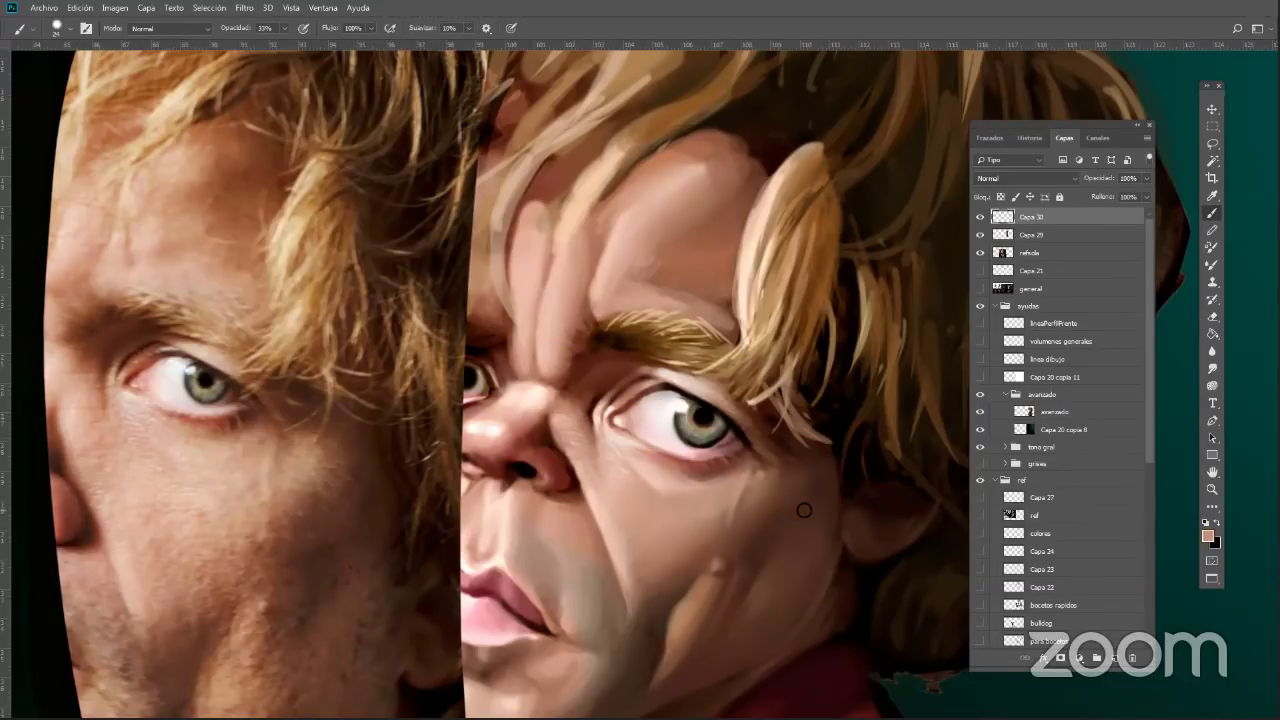
{"action": "left_click_drag", "start_coordinate": [732, 440], "coordinate": [716, 437]}
{"action": "left_click", "coordinate": [581, 456], "text": "alt"}
Enlarge the brush and blend sampled skin tones over the upper cheek below the eye's outer corner
{"action": "left_click", "coordinate": [897, 242]}
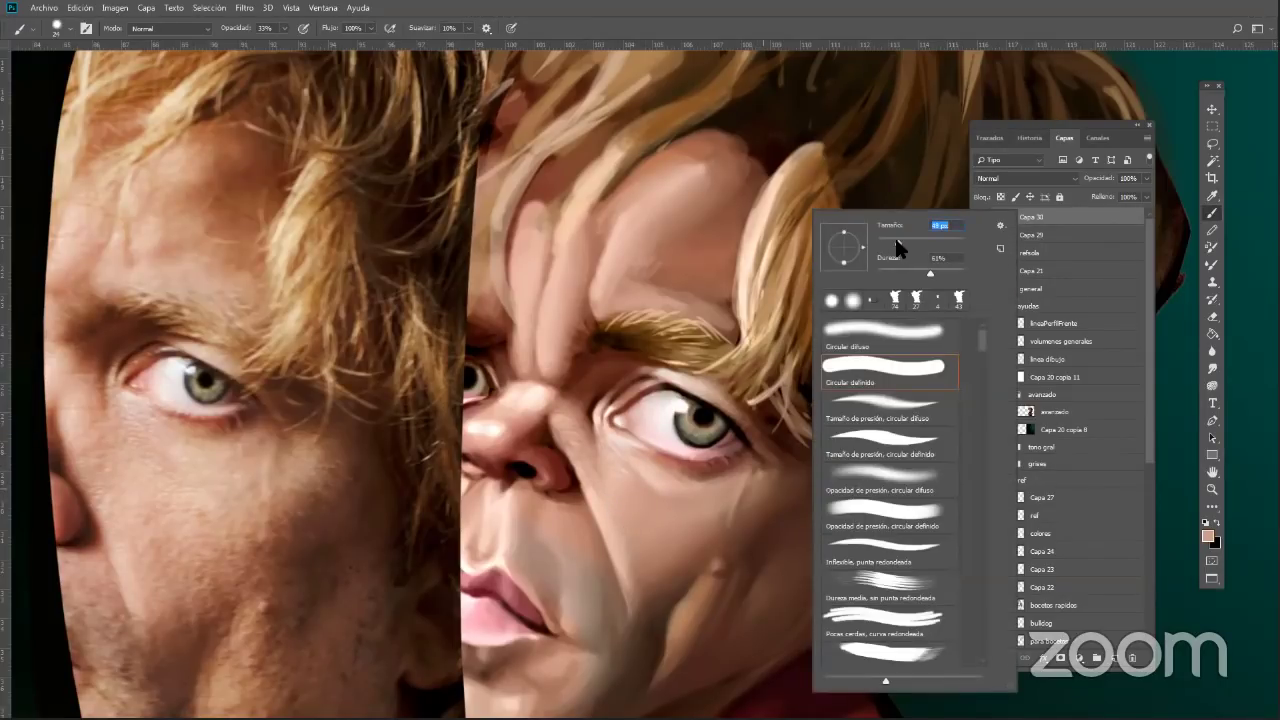
{"action": "left_click", "coordinate": [761, 474]}
{"action": "left_click", "coordinate": [754, 465], "text": "alt"}
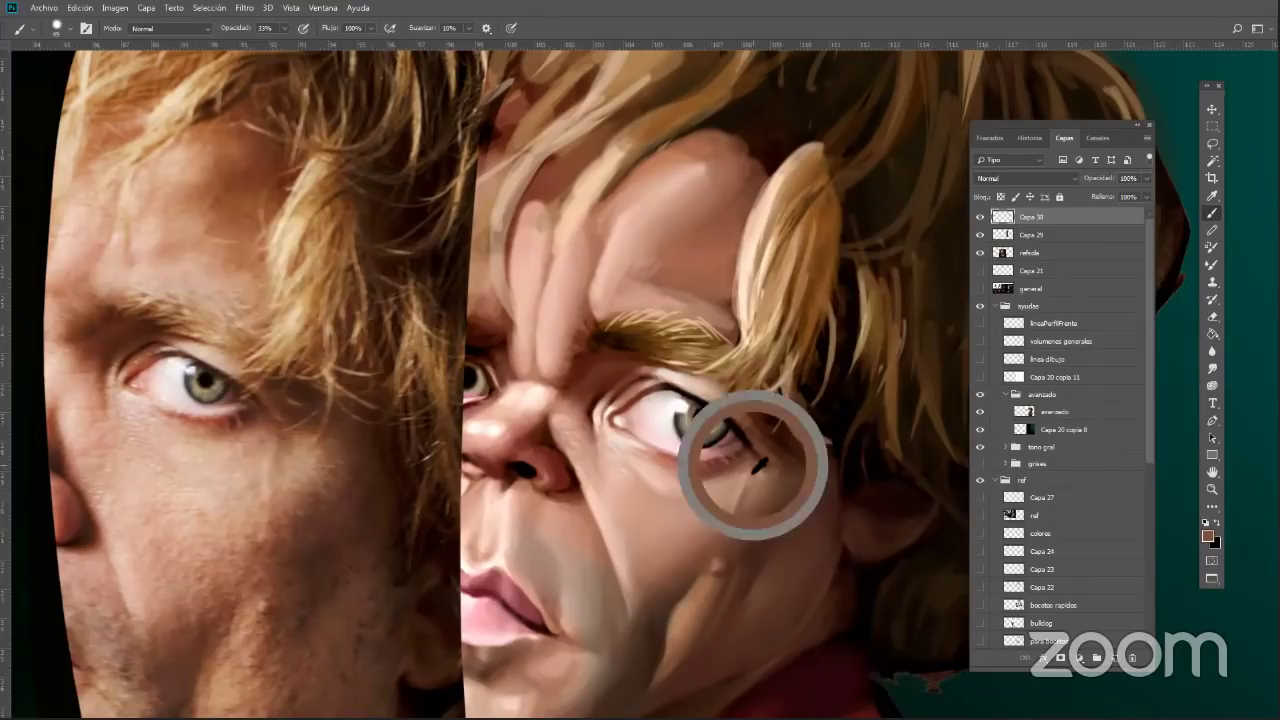
{"action": "left_click", "coordinate": [756, 465], "text": "alt"}
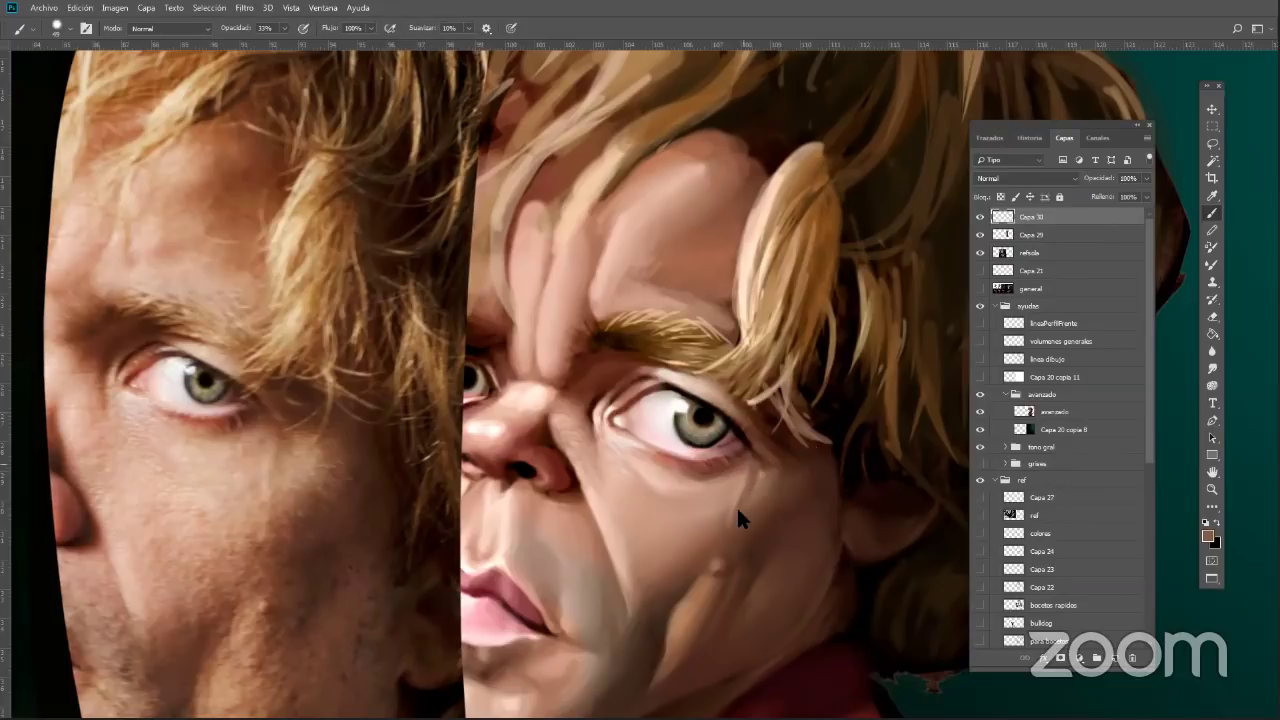
{"action": "left_click", "coordinate": [730, 528], "text": "alt"}
{"action": "left_click", "coordinate": [751, 468], "text": "alt"}
{"action": "left_click", "coordinate": [733, 486], "text": "alt"}
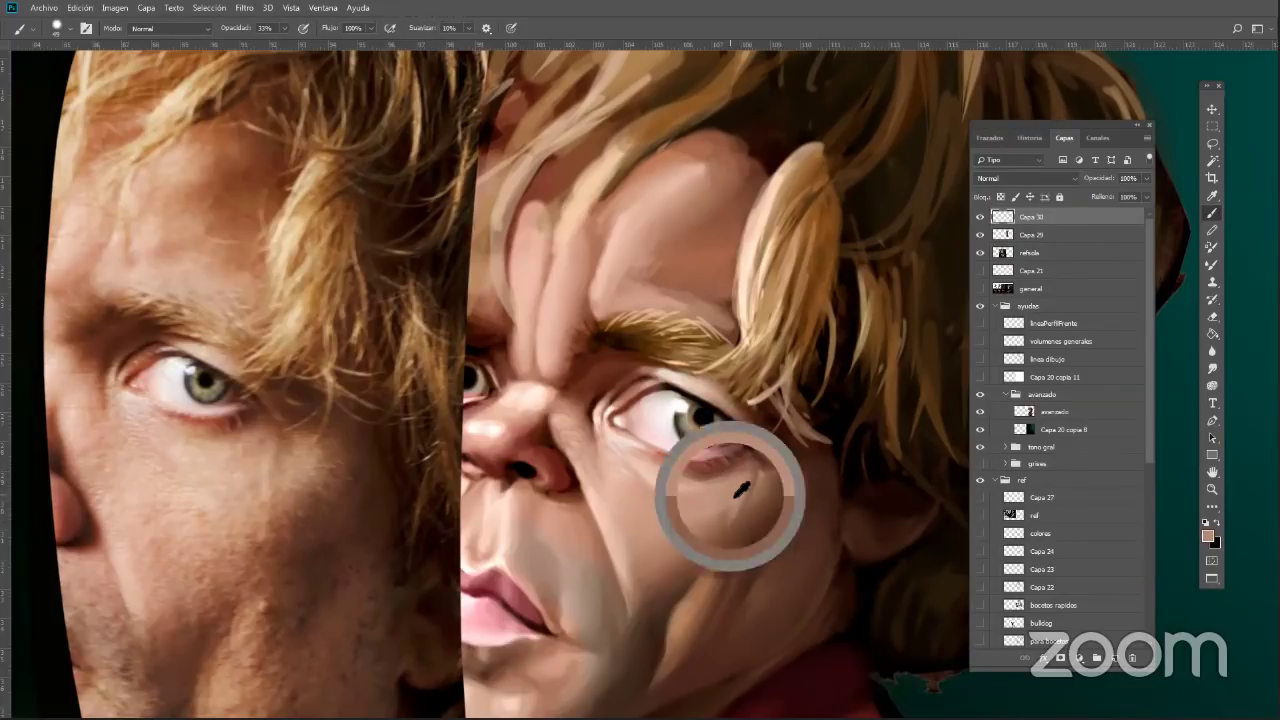
{"action": "left_click", "coordinate": [704, 545], "text": "alt"}
{"action": "left_click", "coordinate": [723, 496], "text": "alt"}
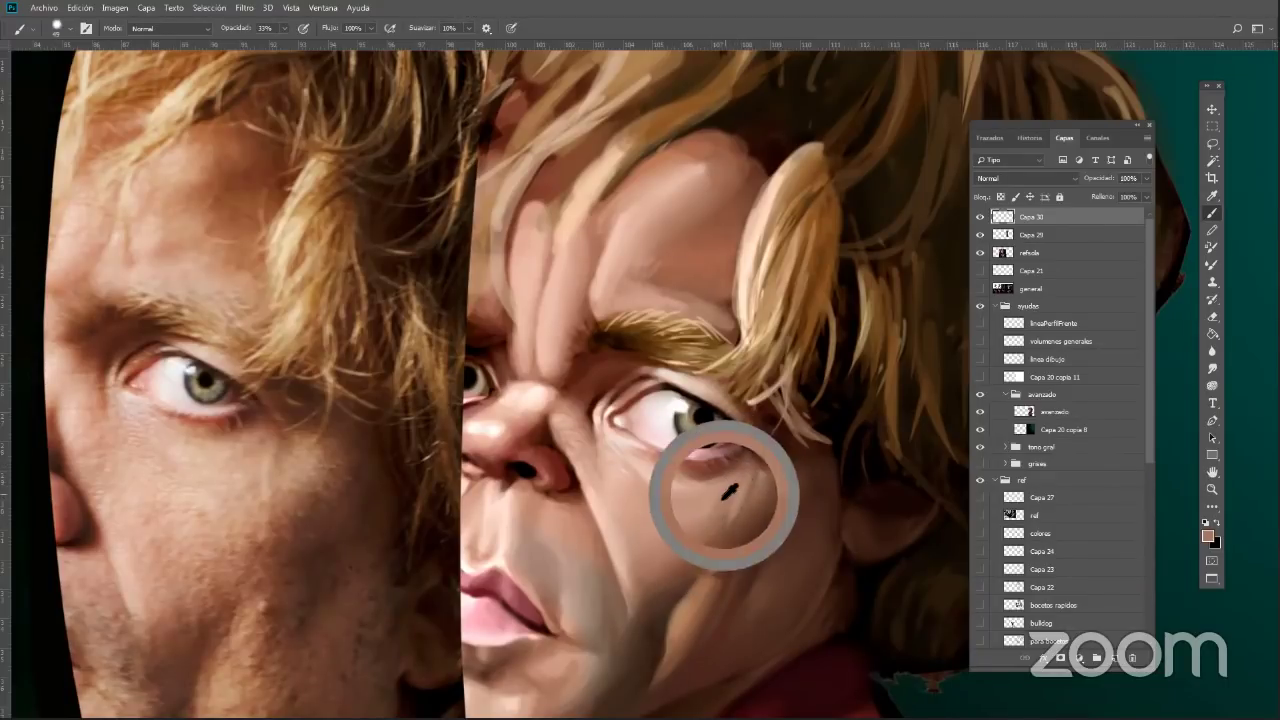
{"action": "left_click_drag", "start_coordinate": [723, 511], "coordinate": [703, 521]}
{"action": "left_click", "coordinate": [719, 499], "text": "alt"}
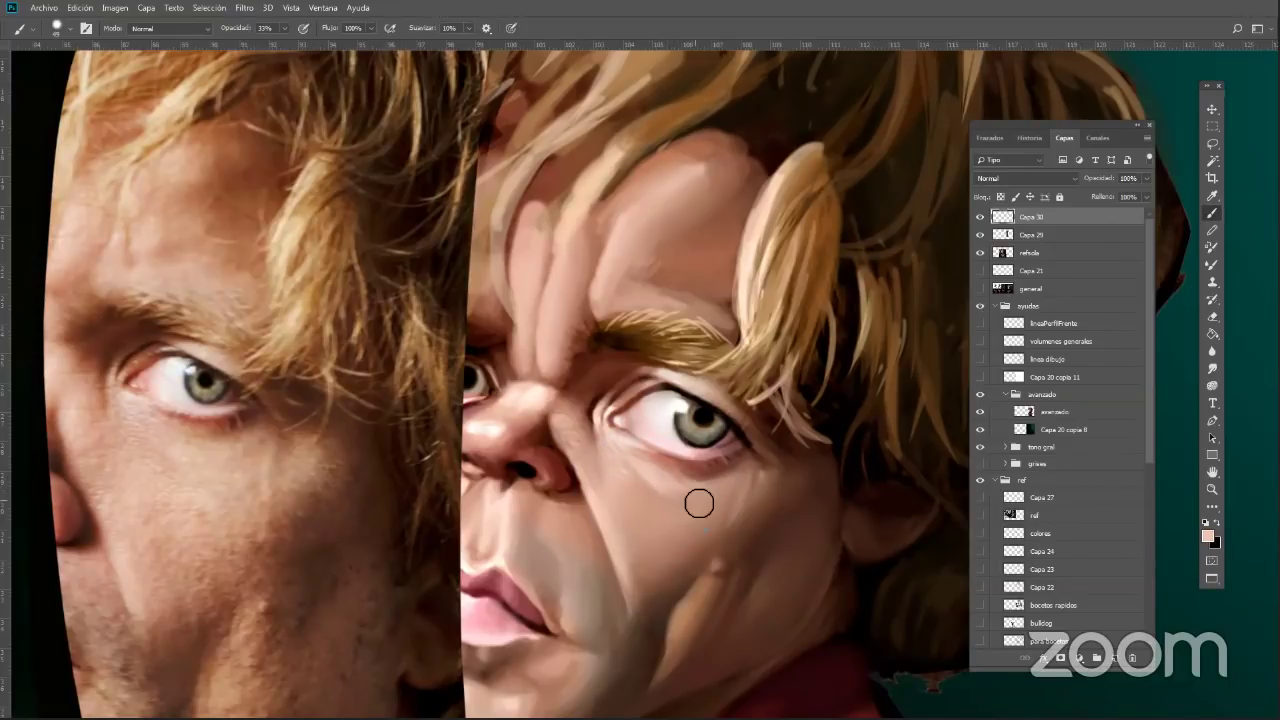
Soften the skin directly beneath the lower eyelid with closely sampled light and mid skin tones
{"action": "left_click", "coordinate": [654, 471], "text": "alt"}
{"action": "left_click", "coordinate": [675, 474], "text": "alt"}
{"action": "left_click", "coordinate": [675, 347], "text": "alt"}
{"action": "left_click", "coordinate": [686, 314], "text": "alt"}
{"action": "left_click", "coordinate": [687, 473], "text": "alt"}
{"action": "left_click", "coordinate": [695, 473], "text": "alt"}
{"action": "left_click", "coordinate": [690, 481], "text": "alt"}
{"action": "left_click", "coordinate": [668, 467], "text": "alt"}
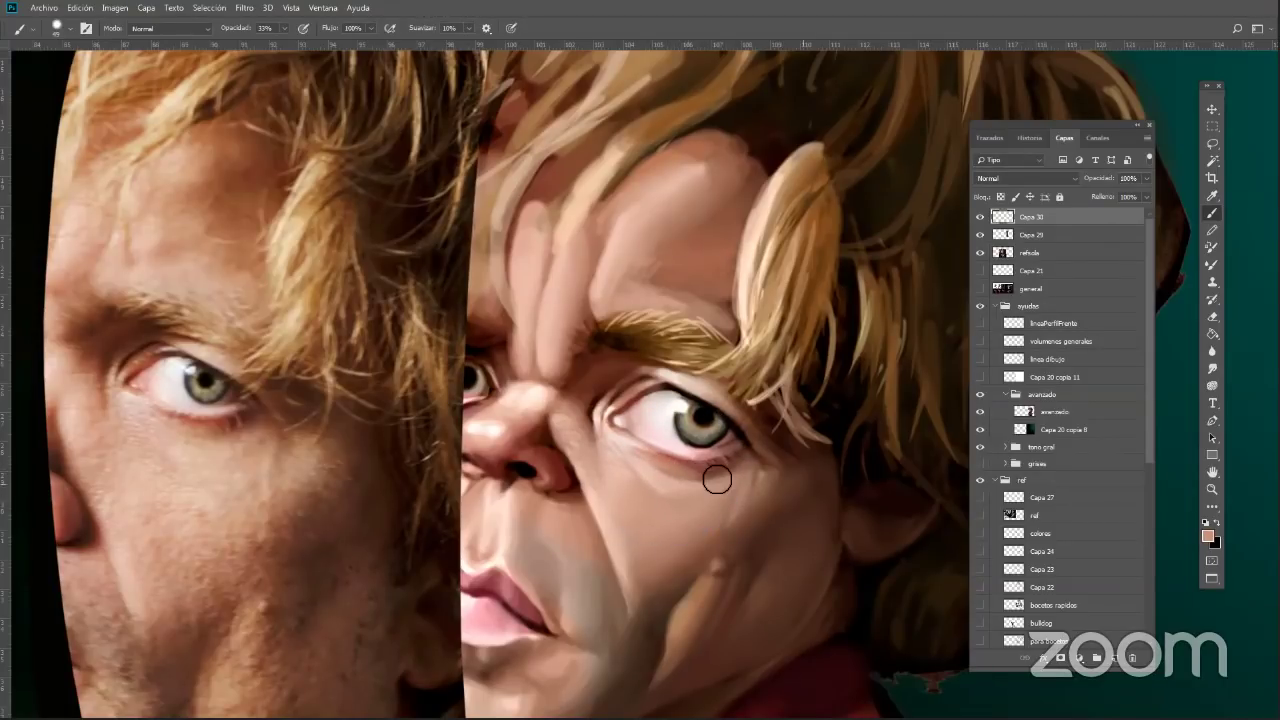
Smooth the outer cheek below the eye's corner and tint the lower cheek crease with a sampled reddish tone
{"action": "left_click", "coordinate": [761, 479], "text": "alt"}
{"action": "left_click_drag", "start_coordinate": [757, 505], "coordinate": [773, 486]}
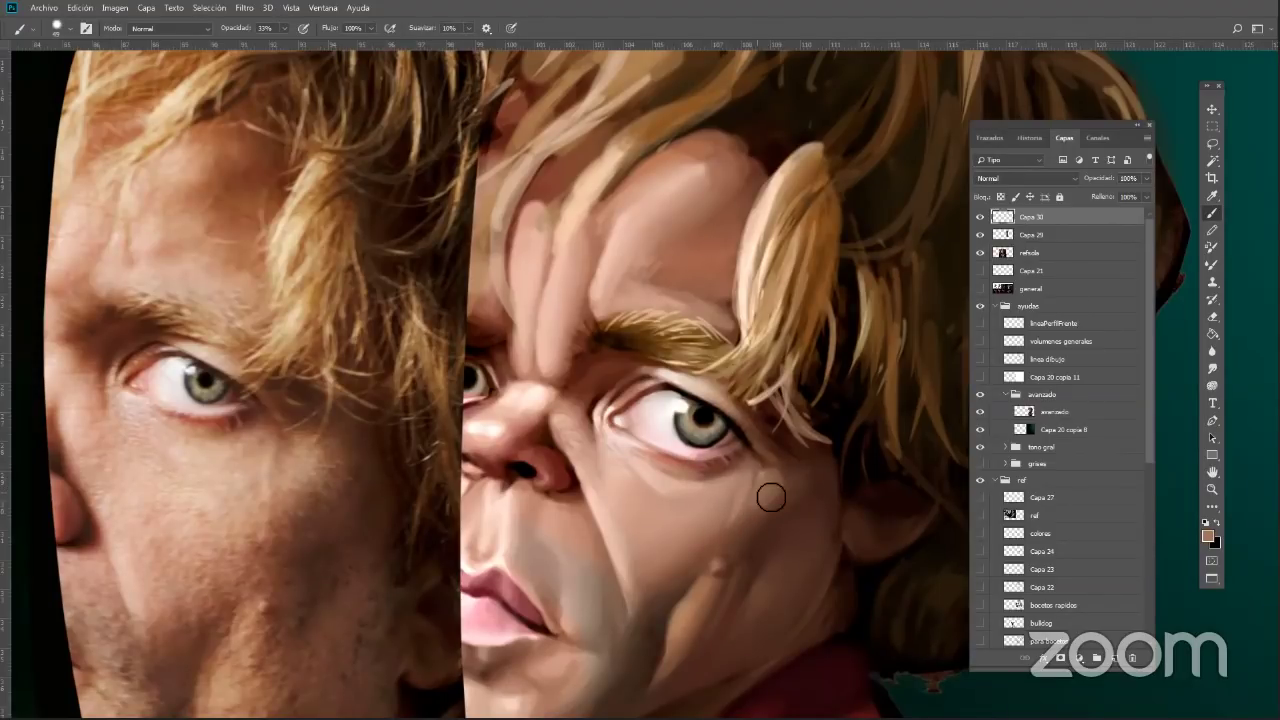
{"action": "left_click", "coordinate": [780, 486], "text": "alt"}
{"action": "left_click", "coordinate": [787, 495], "text": "alt"}
{"action": "left_click", "coordinate": [658, 576], "text": "alt"}
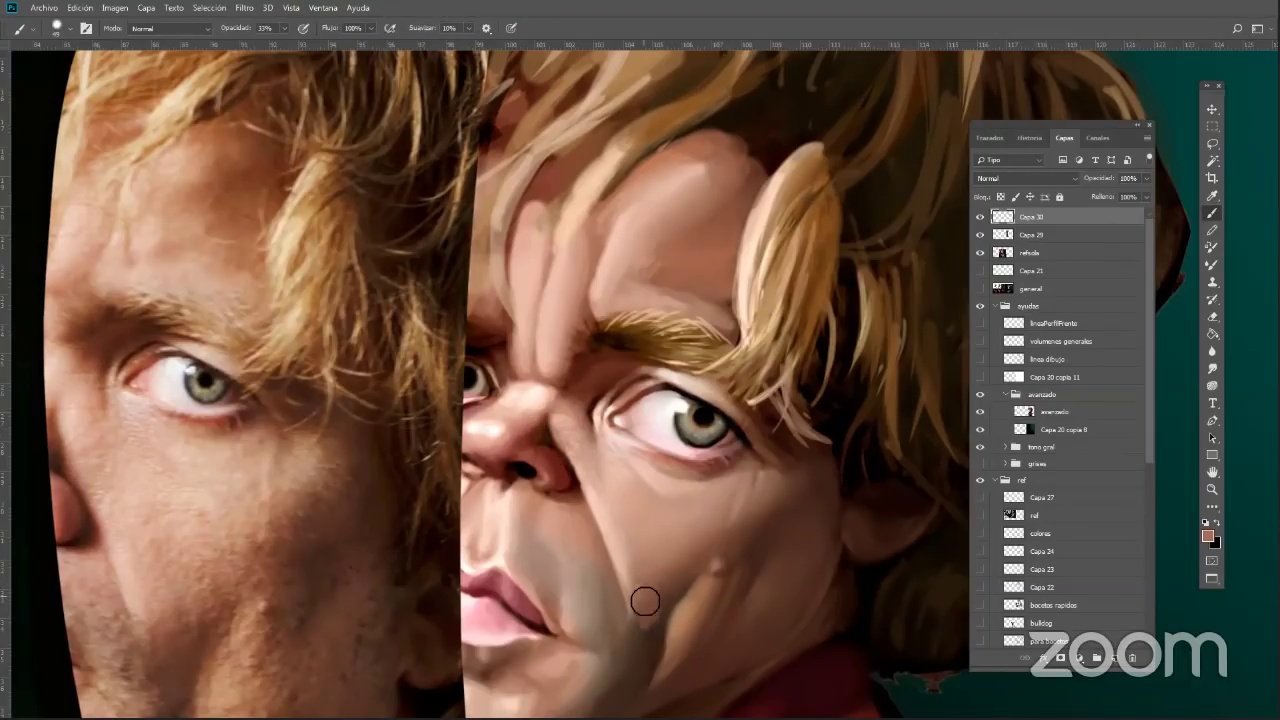
{"action": "left_click", "coordinate": [652, 594], "text": "alt"}
Reduce the brush size and paint the eyebrow's lower edge with sampled brown and ochre tones
{"action": "right_click", "coordinate": [751, 380]}
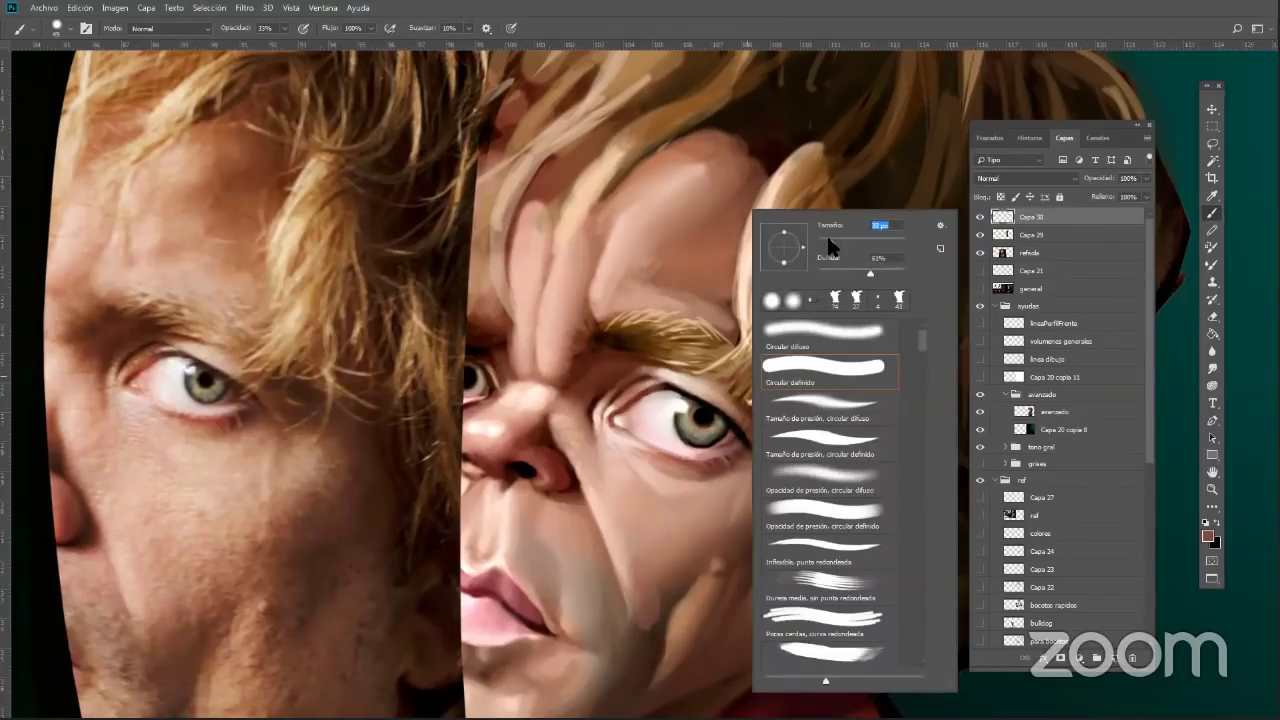
{"action": "left_click", "coordinate": [826, 233], "text": "alt"}
{"action": "left_click", "coordinate": [650, 342], "text": "alt"}
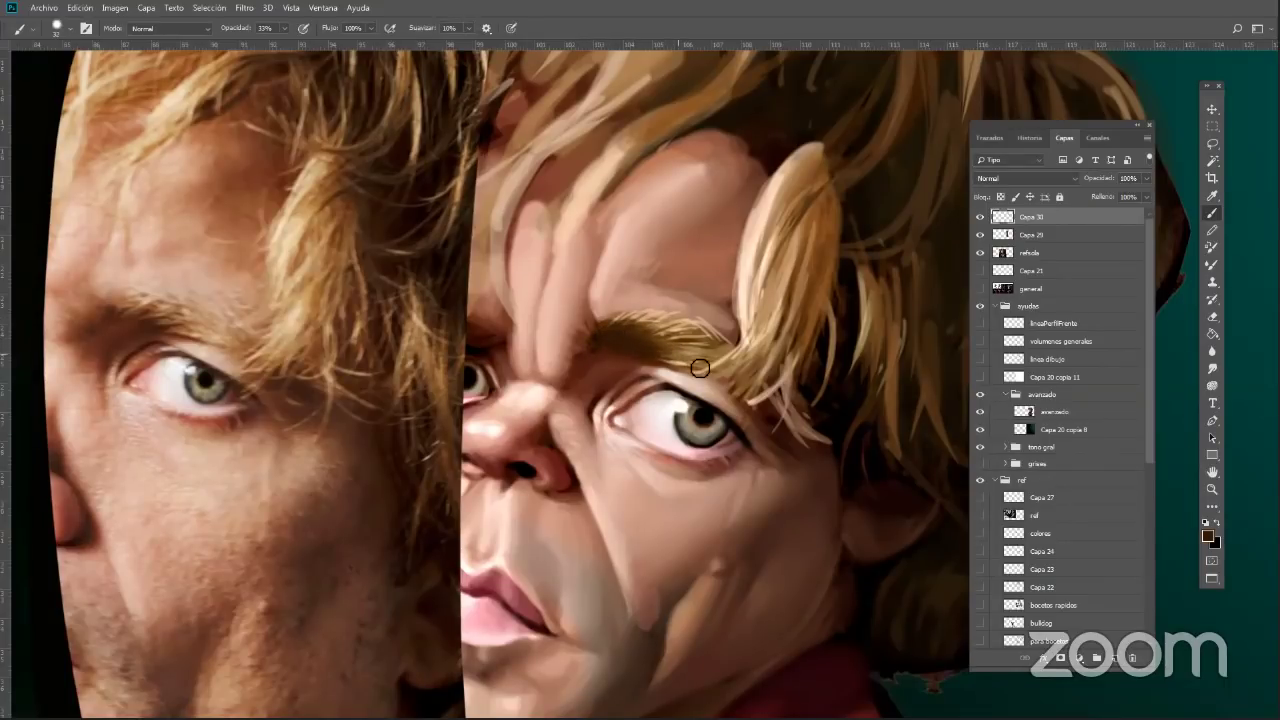
{"action": "right_click", "coordinate": [786, 480]}
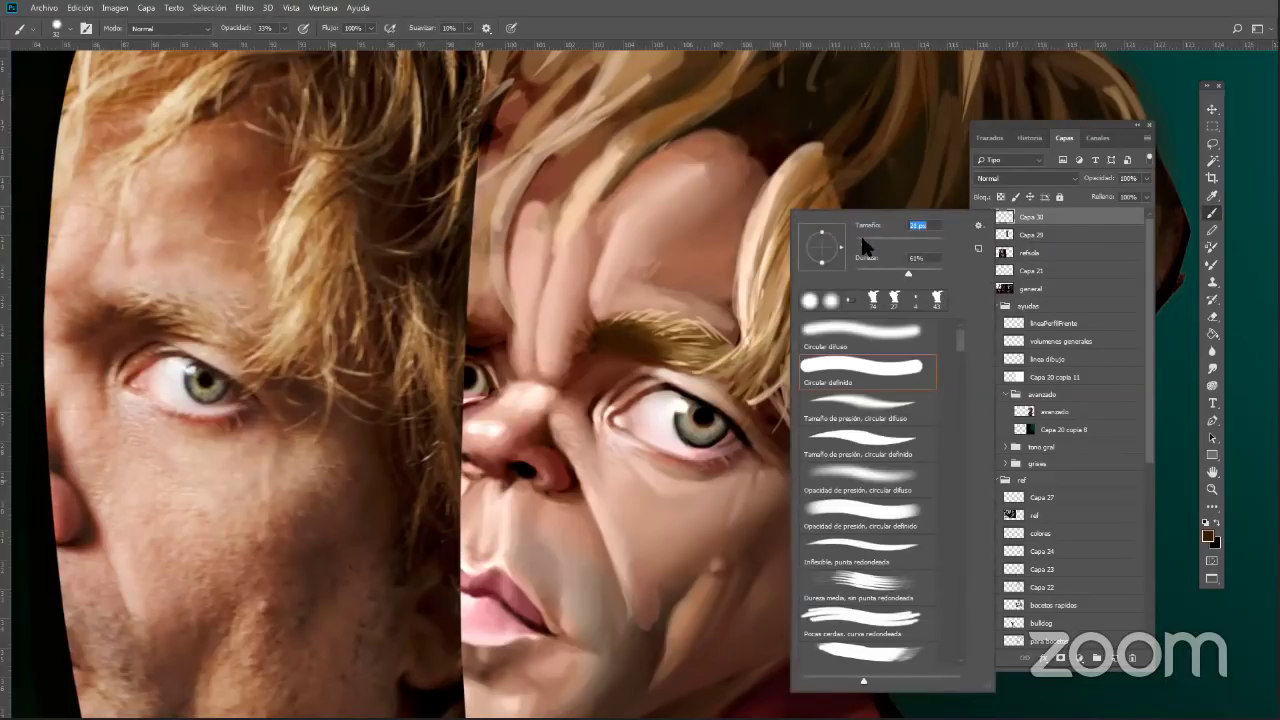
{"action": "left_click", "coordinate": [690, 347]}
{"action": "left_click", "coordinate": [690, 366], "text": "alt"}
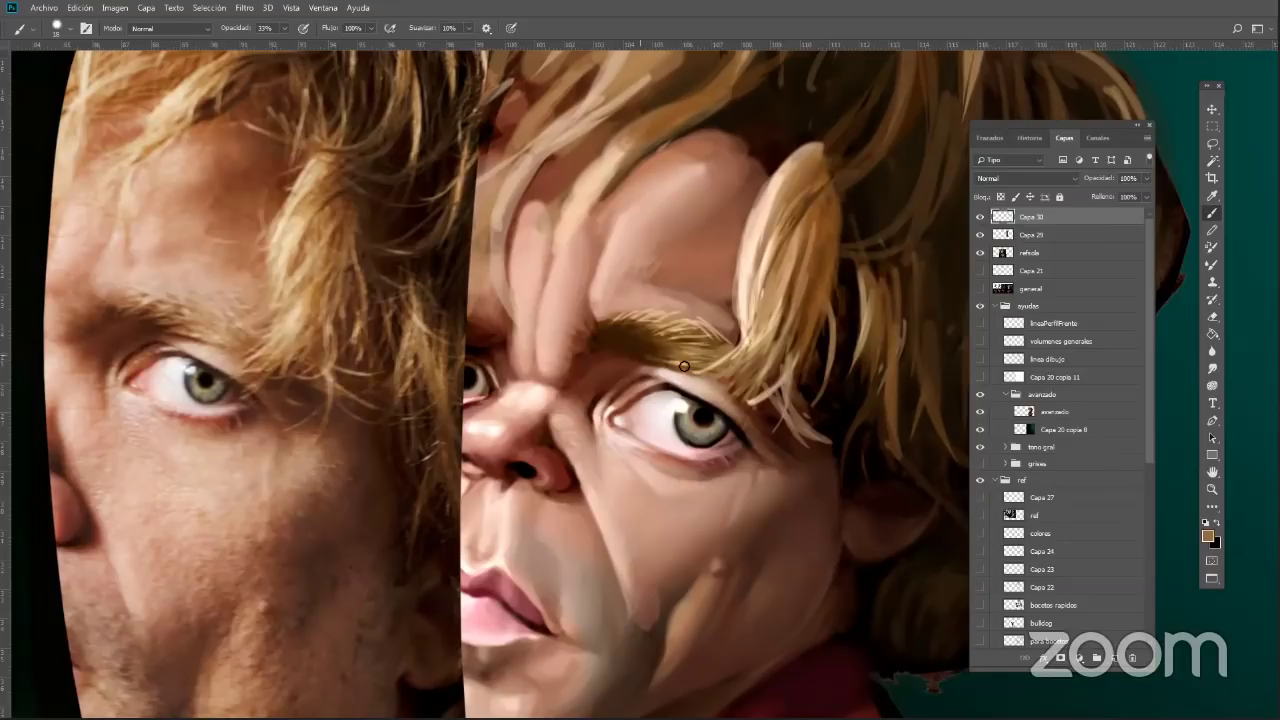
{"action": "left_click", "coordinate": [667, 358], "text": "alt"}
{"action": "left_click", "coordinate": [682, 357], "text": "alt"}
Rework the eyebrow's inner half with sampled dark and golden hair tones, undoing one stray stroke
{"action": "left_click", "coordinate": [641, 344], "text": "alt"}
{"action": "left_click", "coordinate": [685, 342], "text": "alt"}
{"action": "key", "text": "ctrl+z"}
{"action": "left_click", "coordinate": [622, 334], "text": "alt"}
{"action": "left_click", "coordinate": [652, 348], "text": "alt"}
{"action": "left_click", "coordinate": [672, 342], "text": "alt"}
{"action": "left_click_drag", "start_coordinate": [614, 347], "coordinate": [672, 326]}
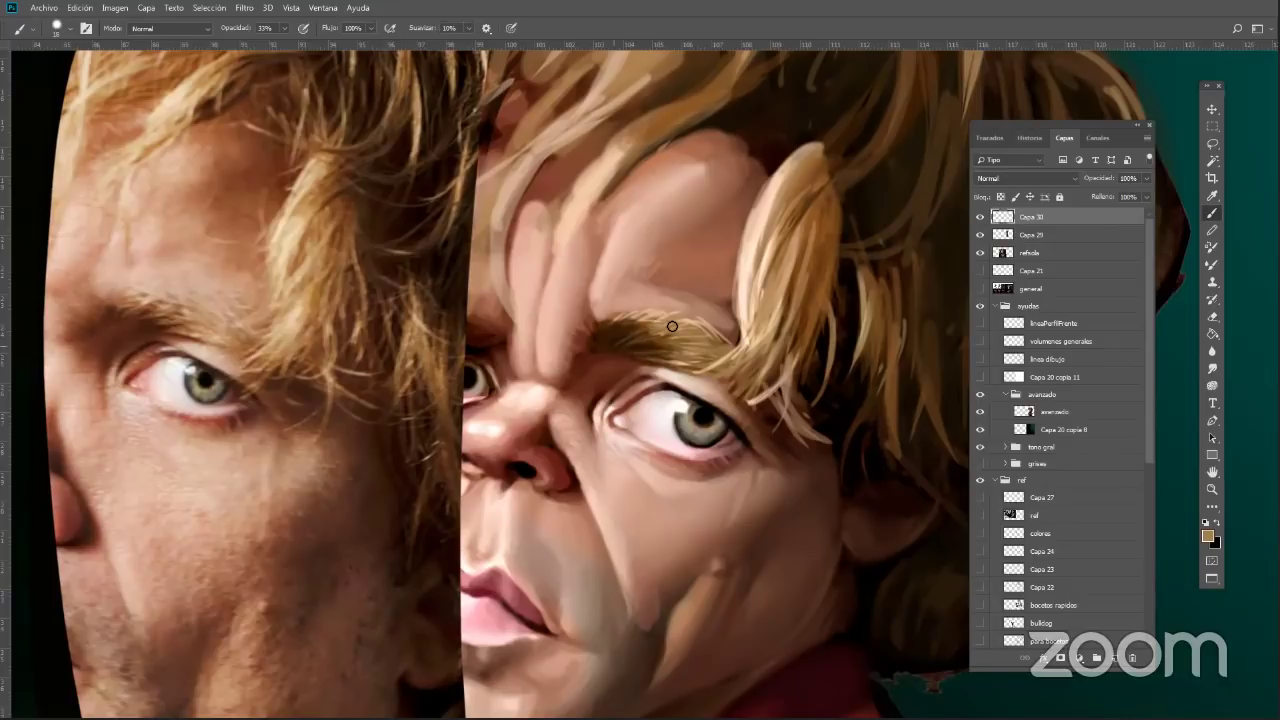
{"action": "left_click", "coordinate": [622, 344], "text": "alt"}
{"action": "left_click", "coordinate": [658, 336], "text": "alt"}
Enlarge the brush and blend sampled skin tones along the forehead edge above the eyebrow's inner end
{"action": "right_click", "coordinate": [758, 350]}
{"action": "left_click", "coordinate": [840, 239]}
{"action": "left_click", "coordinate": [618, 308]}
{"action": "left_click", "coordinate": [644, 305], "text": "alt"}
{"action": "left_click", "coordinate": [618, 301], "text": "alt"}
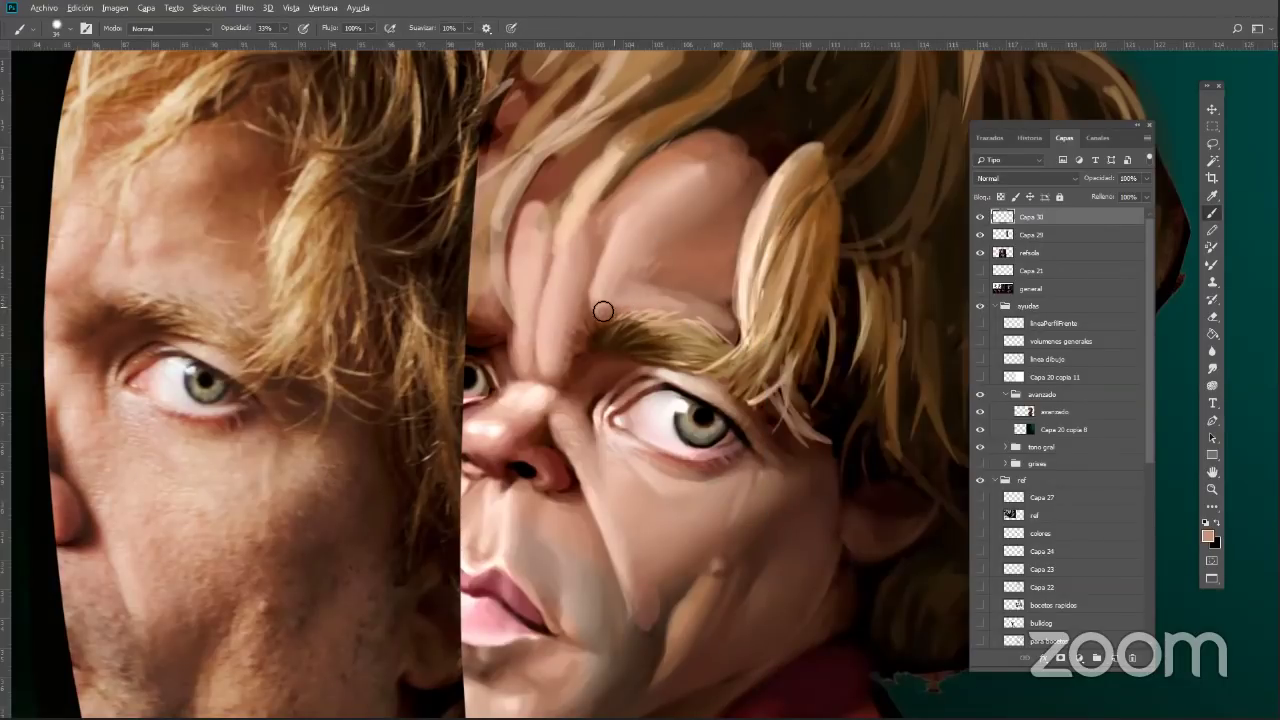
{"action": "left_click", "coordinate": [609, 307], "text": "alt"}
{"action": "left_click", "coordinate": [595, 296], "text": "alt"}
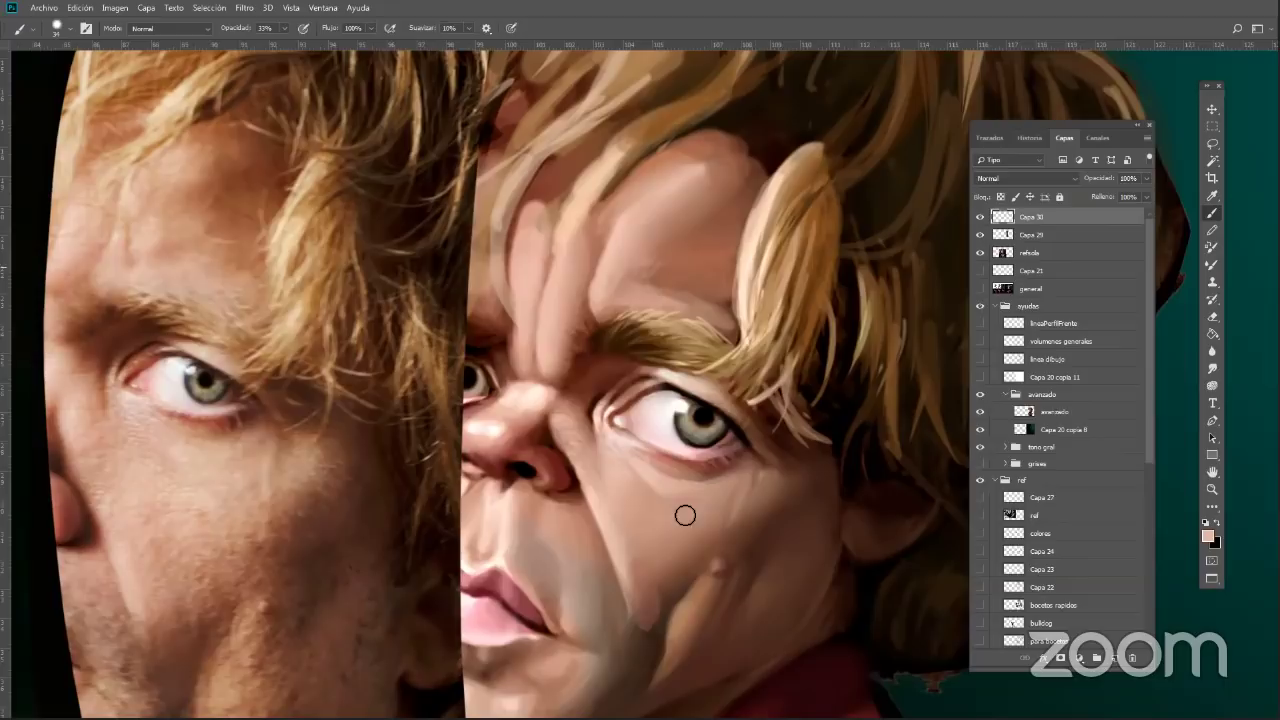
Paint sampled skin tones along the cheek side of the fold running from the nose toward the mouth
{"action": "left_click", "coordinate": [613, 502], "text": "alt"}
{"action": "left_click", "coordinate": [619, 530], "text": "alt"}
{"action": "left_click", "coordinate": [609, 515], "text": "alt"}
{"action": "left_click", "coordinate": [636, 560], "text": "alt"}
{"action": "left_click", "coordinate": [637, 576], "text": "alt"}
Enlarge the brush and touch up the skin below the eye and the upper eyelid with sampled tones
{"action": "right_click", "coordinate": [719, 527]}
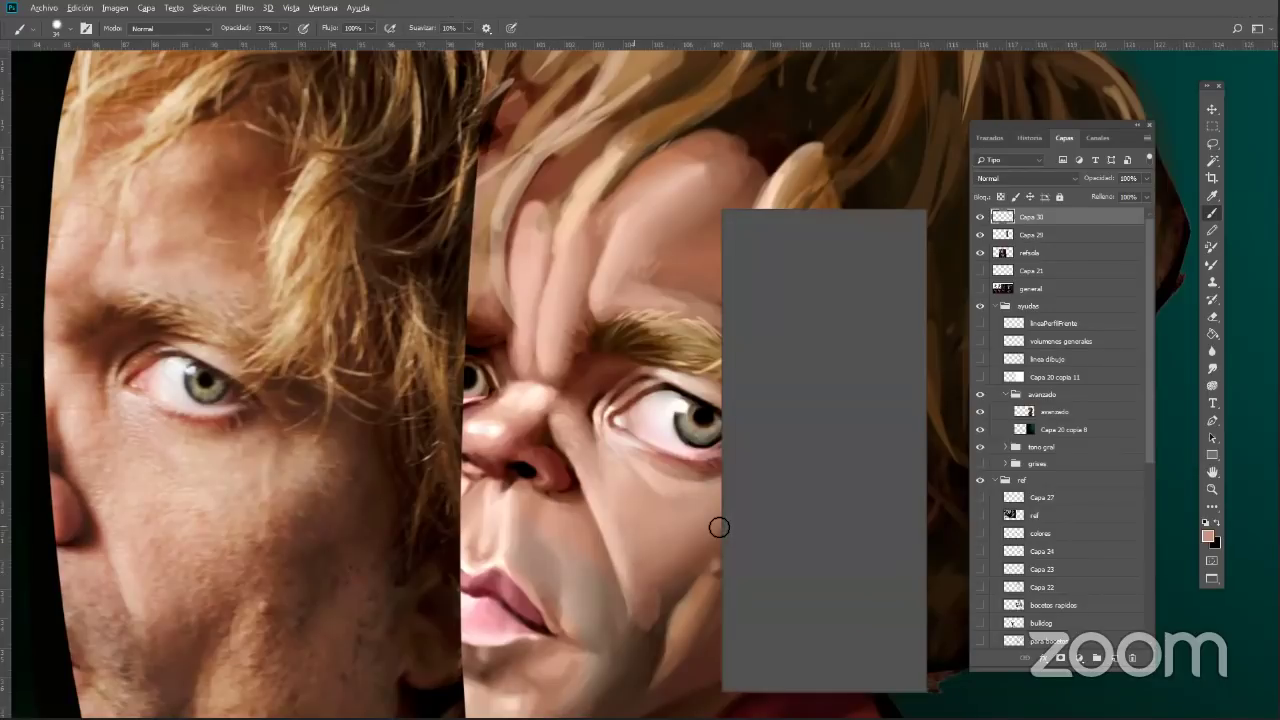
{"action": "left_click", "coordinate": [810, 242]}
{"action": "left_click", "coordinate": [680, 497], "text": "alt"}
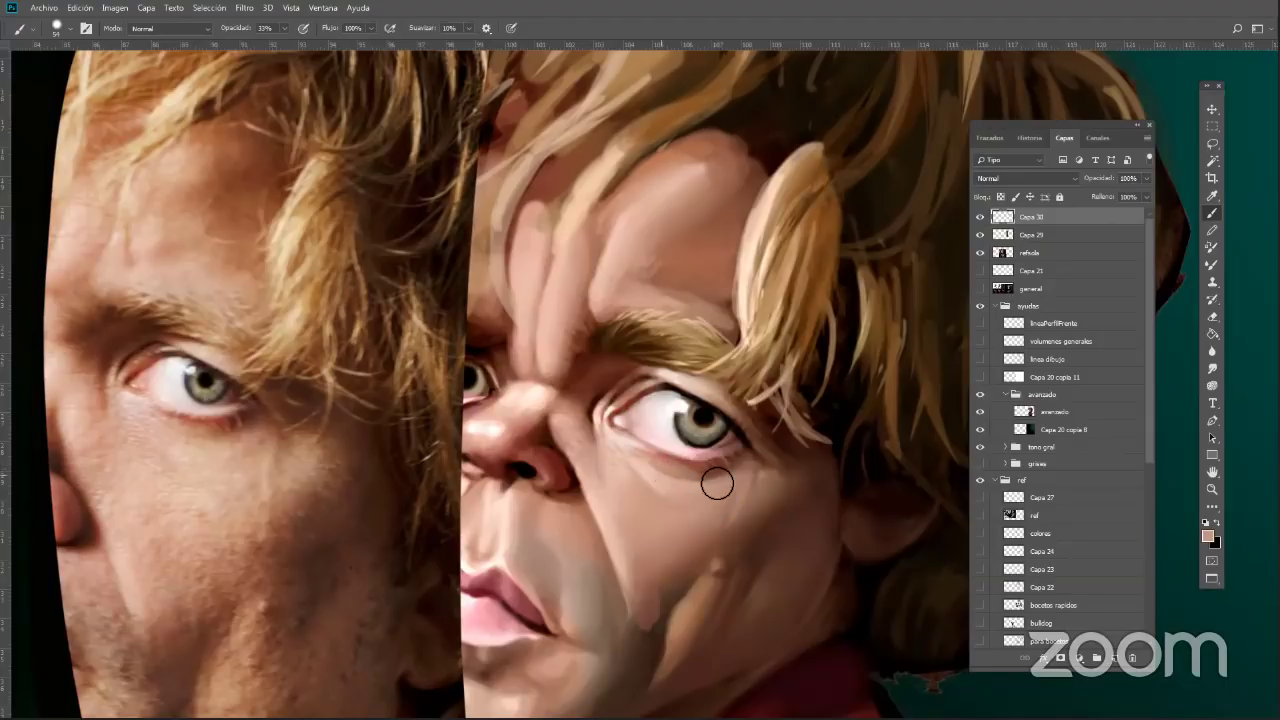
{"action": "left_click", "coordinate": [649, 371]}
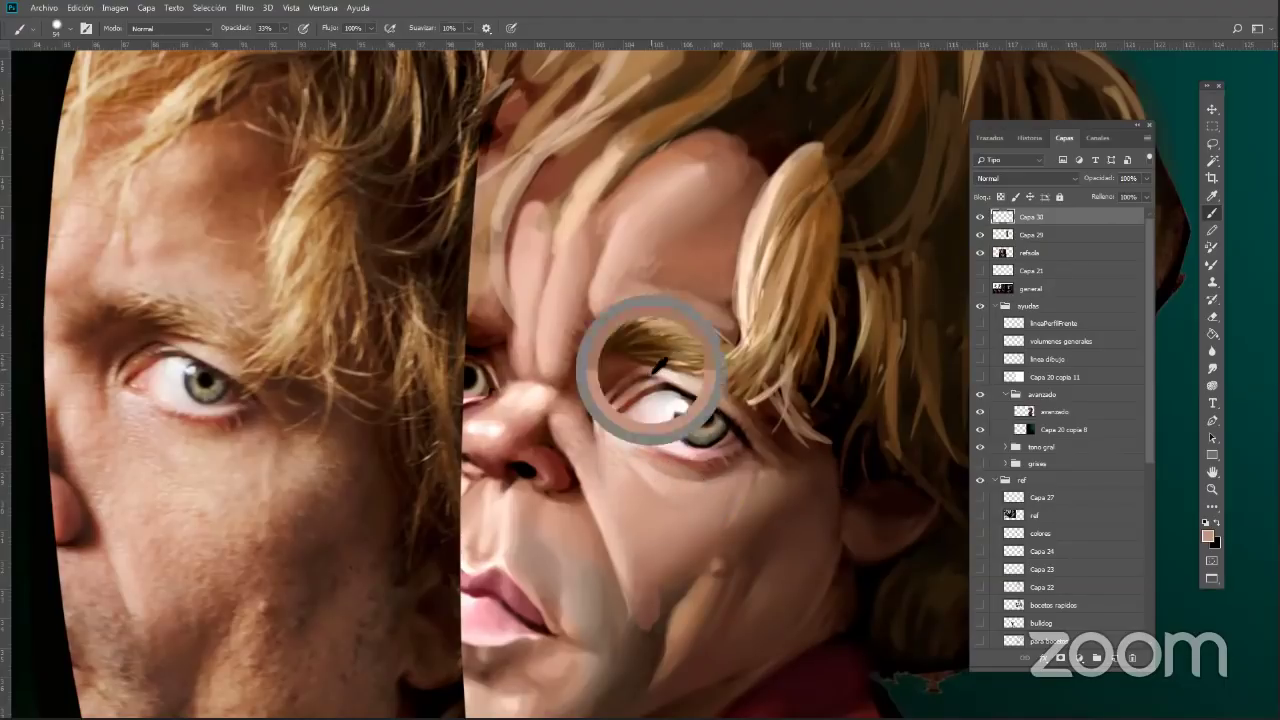
{"action": "left_click", "coordinate": [630, 367], "text": "alt"}
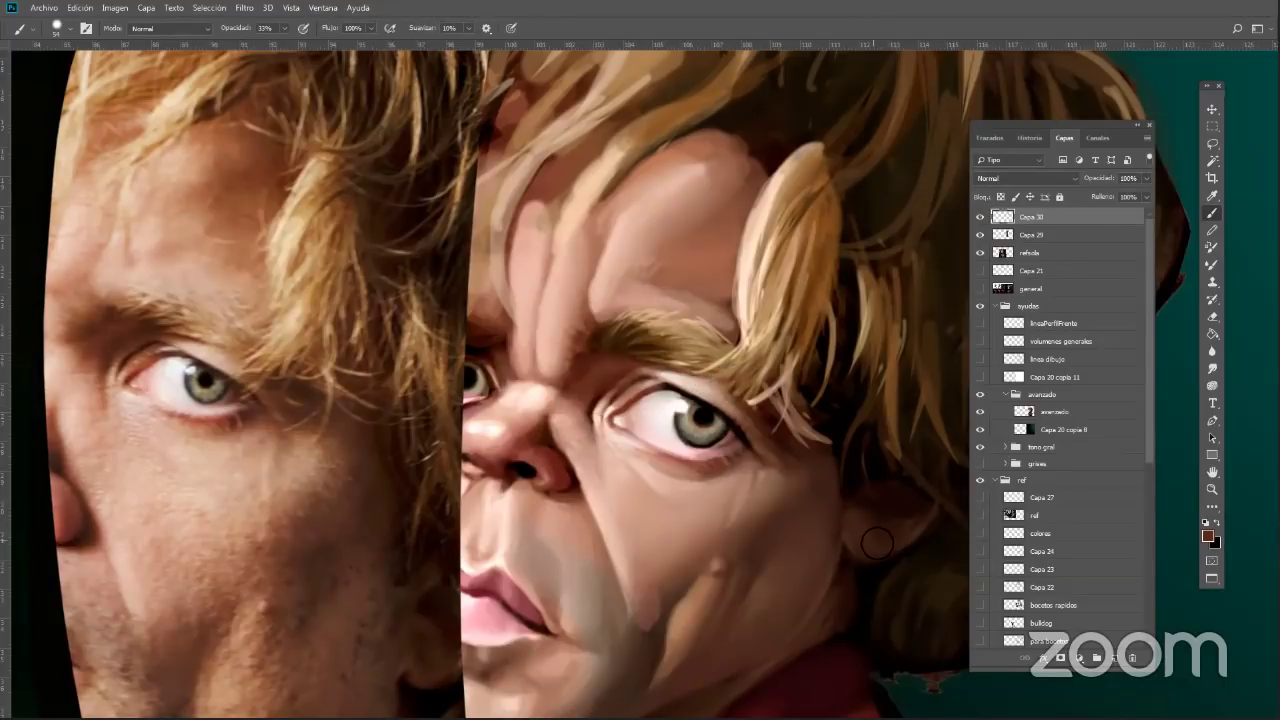
Blend the shadow at the lower end of the cheek fold with sampled reddish-brown tones
{"action": "mouse_move", "coordinate": [676, 588]}
{"action": "left_mouse_down"}
{"action": "mouse_move", "coordinate": [690, 572]}
{"action": "mouse_move", "coordinate": [651, 597]}
{"action": "left_mouse_up"}
{"action": "left_click", "coordinate": [658, 599], "text": "alt"}
{"action": "left_click", "coordinate": [649, 588], "text": "alt"}
{"action": "left_click", "coordinate": [664, 576], "text": "alt"}
{"action": "left_click", "coordinate": [669, 581], "text": "alt"}
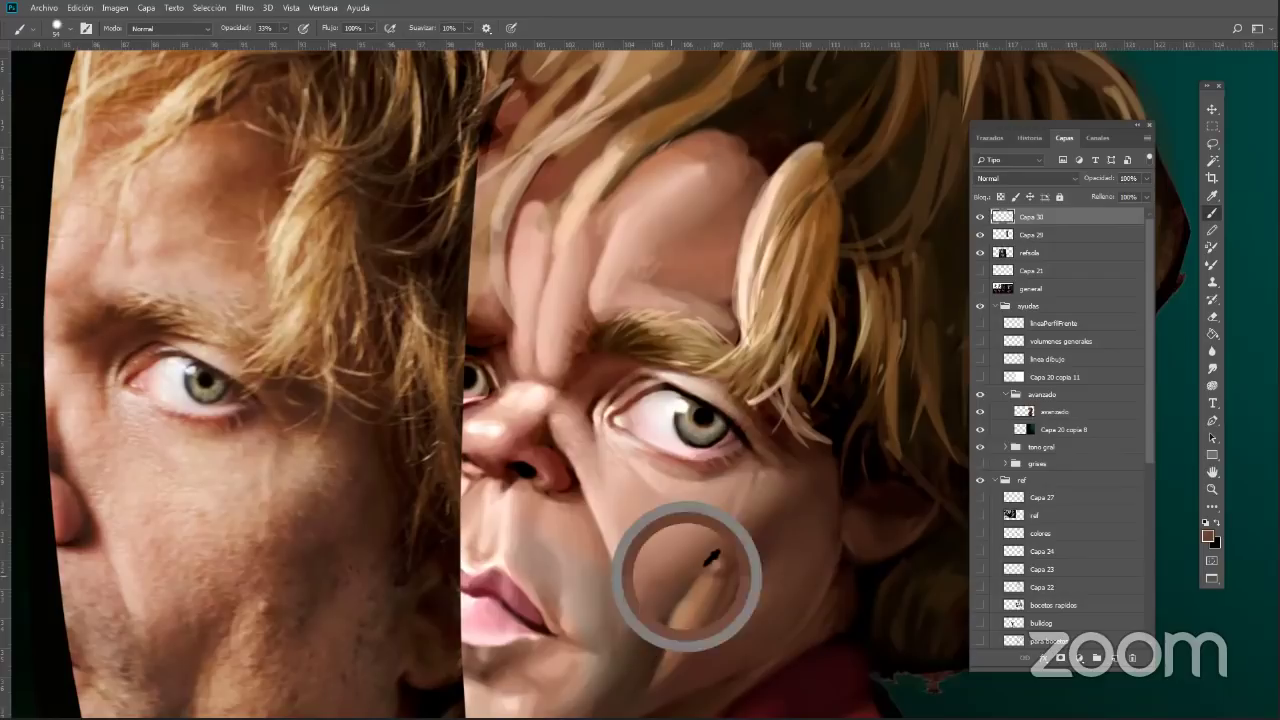
{"action": "left_click", "coordinate": [665, 610], "text": "alt"}
Extend the dark reddish shadow of the cheek fold downward past the mouth corner toward the chin
{"action": "mouse_move", "coordinate": [657, 648]}
{"action": "left_mouse_down"}
{"action": "mouse_move", "coordinate": [651, 620]}
{"action": "mouse_move", "coordinate": [639, 655]}
{"action": "mouse_move", "coordinate": [651, 675]}
{"action": "mouse_move", "coordinate": [646, 651]}
{"action": "mouse_move", "coordinate": [651, 667]}
{"action": "mouse_move", "coordinate": [659, 657]}
{"action": "mouse_move", "coordinate": [642, 669]}
{"action": "left_mouse_up"}
{"action": "left_click", "coordinate": [172, 672], "text": "alt"}
{"action": "left_click", "coordinate": [568, 466], "text": "alt"}
{"action": "left_click", "coordinate": [661, 632], "text": "alt"}
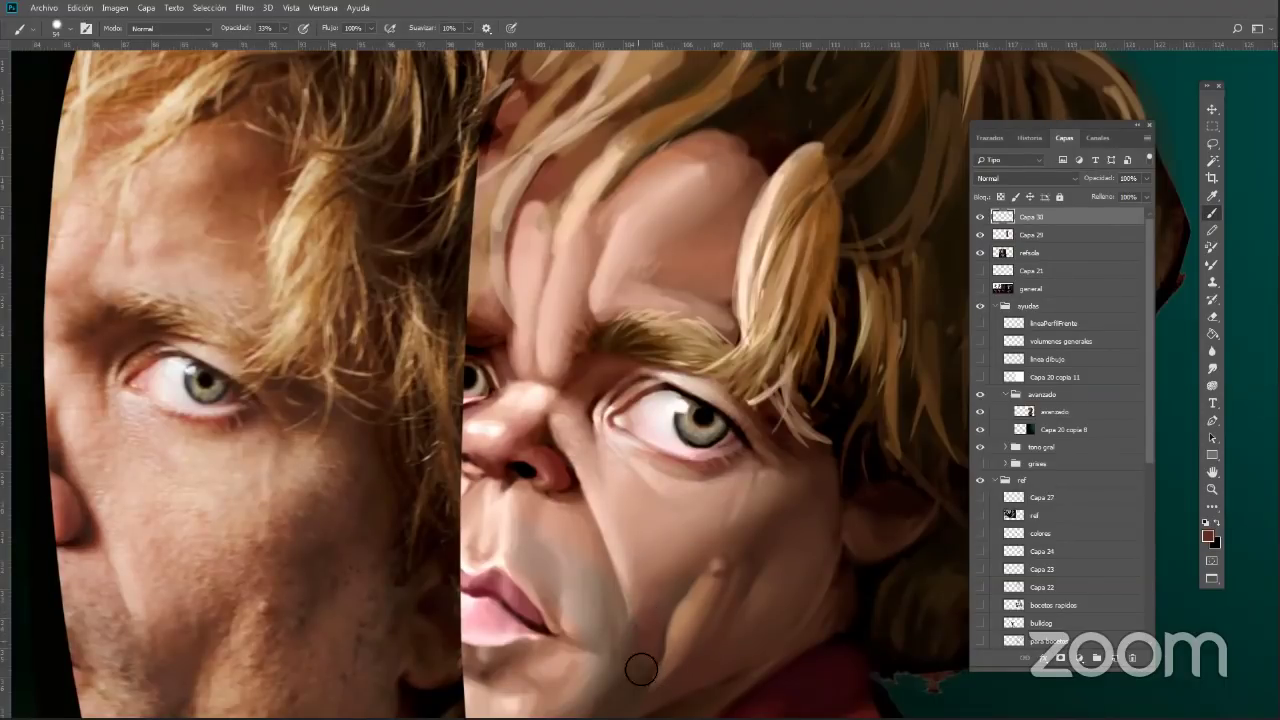
{"action": "left_click", "coordinate": [646, 598], "text": "alt"}
{"action": "left_click", "coordinate": [646, 620], "text": "alt"}
{"action": "left_click_drag", "start_coordinate": [645, 622], "coordinate": [633, 689]}
{"action": "left_click", "coordinate": [639, 602], "text": "alt"}
{"action": "left_click_drag", "start_coordinate": [642, 631], "coordinate": [637, 679]}
Soften the transition between the cheek and the fold's shadow beside the mouth corner with sampled midtones
{"action": "left_click", "coordinate": [643, 614], "text": "alt"}
{"action": "left_click", "coordinate": [639, 604], "text": "alt"}
{"action": "left_click", "coordinate": [628, 581], "text": "alt"}
{"action": "left_click", "coordinate": [632, 606], "text": "alt"}
{"action": "left_click", "coordinate": [633, 606], "text": "alt"}
{"action": "left_click", "coordinate": [643, 616], "text": "alt"}
{"action": "left_click", "coordinate": [637, 628], "text": "alt"}
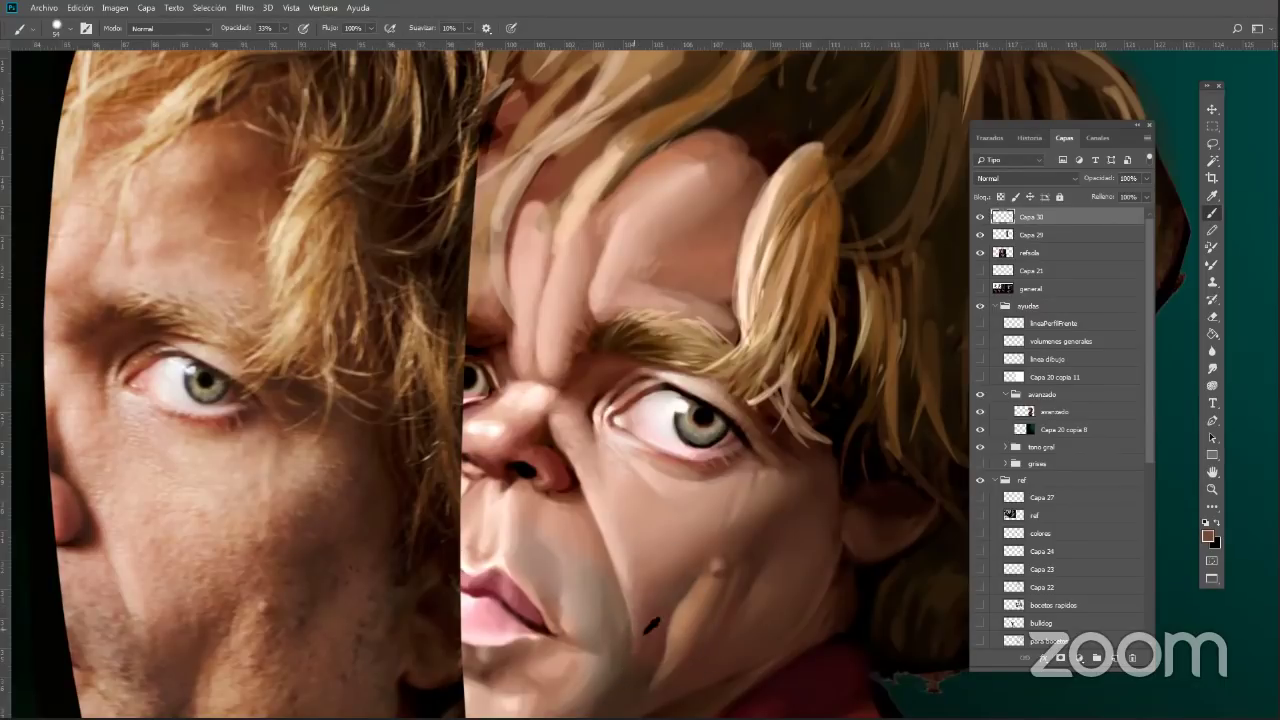
{"action": "left_click", "coordinate": [641, 609], "text": "alt"}
{"action": "left_click", "coordinate": [648, 628], "text": "alt"}
Define the edge of the nose-to-mouth fold with a long stroke and sampled light skin tones
{"action": "mouse_move", "coordinate": [597, 527]}
{"action": "left_mouse_down"}
{"action": "mouse_move", "coordinate": [623, 599]}
{"action": "mouse_move", "coordinate": [589, 517]}
{"action": "mouse_move", "coordinate": [633, 621]}
{"action": "left_mouse_up"}
{"action": "left_click", "coordinate": [601, 548], "text": "alt"}
{"action": "left_click", "coordinate": [606, 520], "text": "alt"}
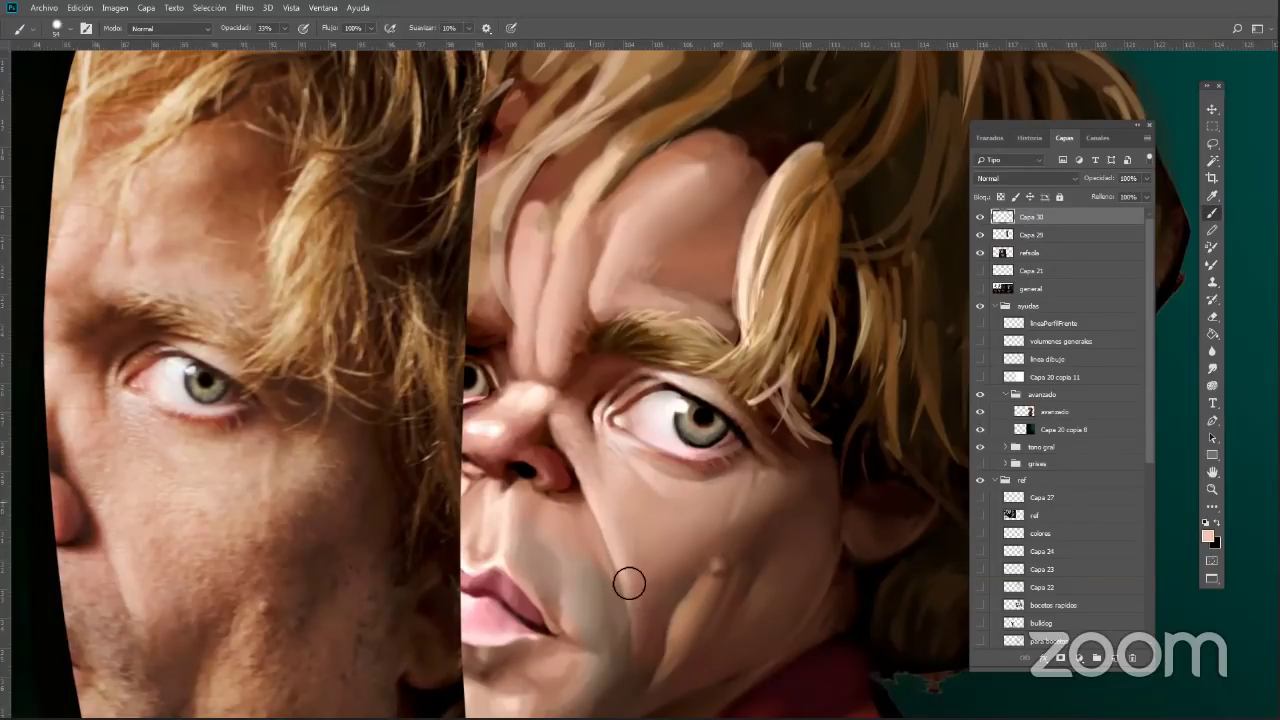
{"action": "left_click", "coordinate": [587, 533], "text": "alt"}
Paint the shadow under the nostril wing and its outer edge with sampled dark red and skin tones
{"action": "left_click", "coordinate": [579, 486], "text": "alt"}
{"action": "left_click", "coordinate": [557, 489], "text": "alt"}
{"action": "left_click_drag", "start_coordinate": [554, 492], "coordinate": [583, 485]}
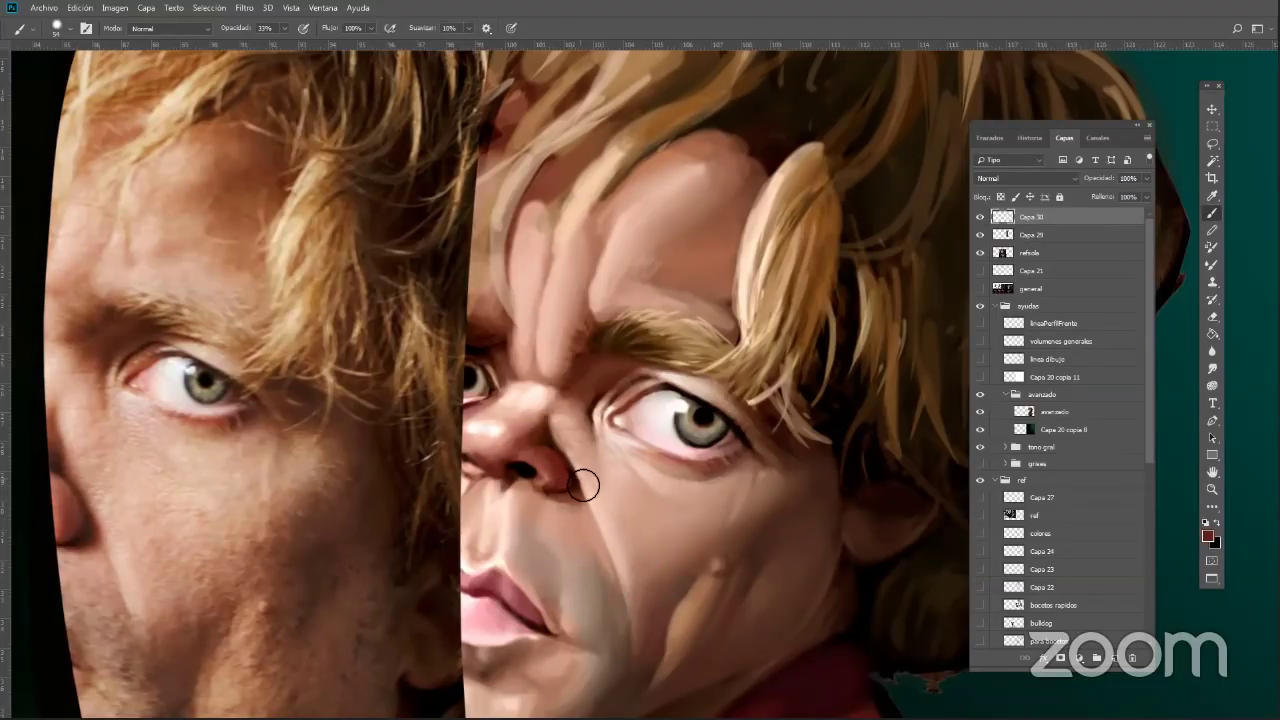
{"action": "left_click", "coordinate": [571, 464], "text": "alt"}
{"action": "left_click", "coordinate": [557, 462], "text": "alt"}
{"action": "left_click", "coordinate": [562, 450], "text": "alt"}
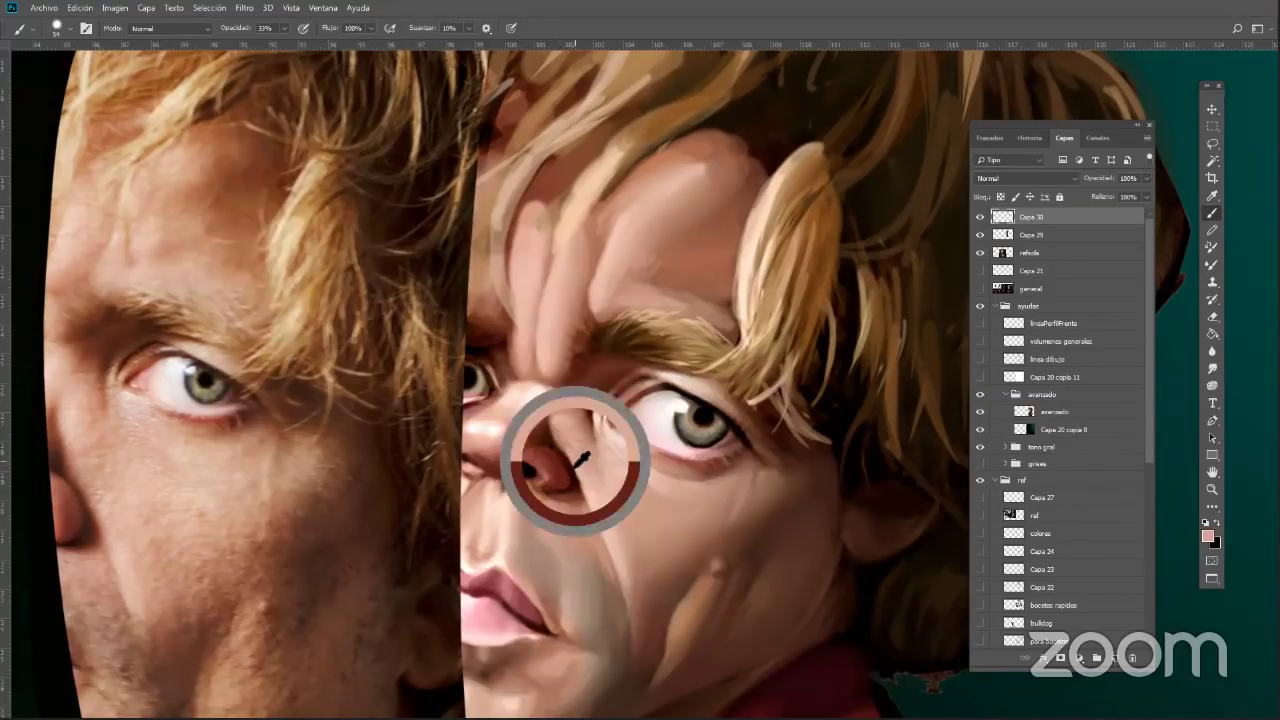
Deepen and blend the crease where the nostril wing meets the cheek with sampled dark red tones
{"action": "left_click", "coordinate": [576, 490], "text": "alt"}
{"action": "left_click", "coordinate": [565, 467], "text": "alt"}
{"action": "left_click_drag", "start_coordinate": [576, 494], "coordinate": [569, 475]}
{"action": "left_click", "coordinate": [573, 473], "text": "alt"}
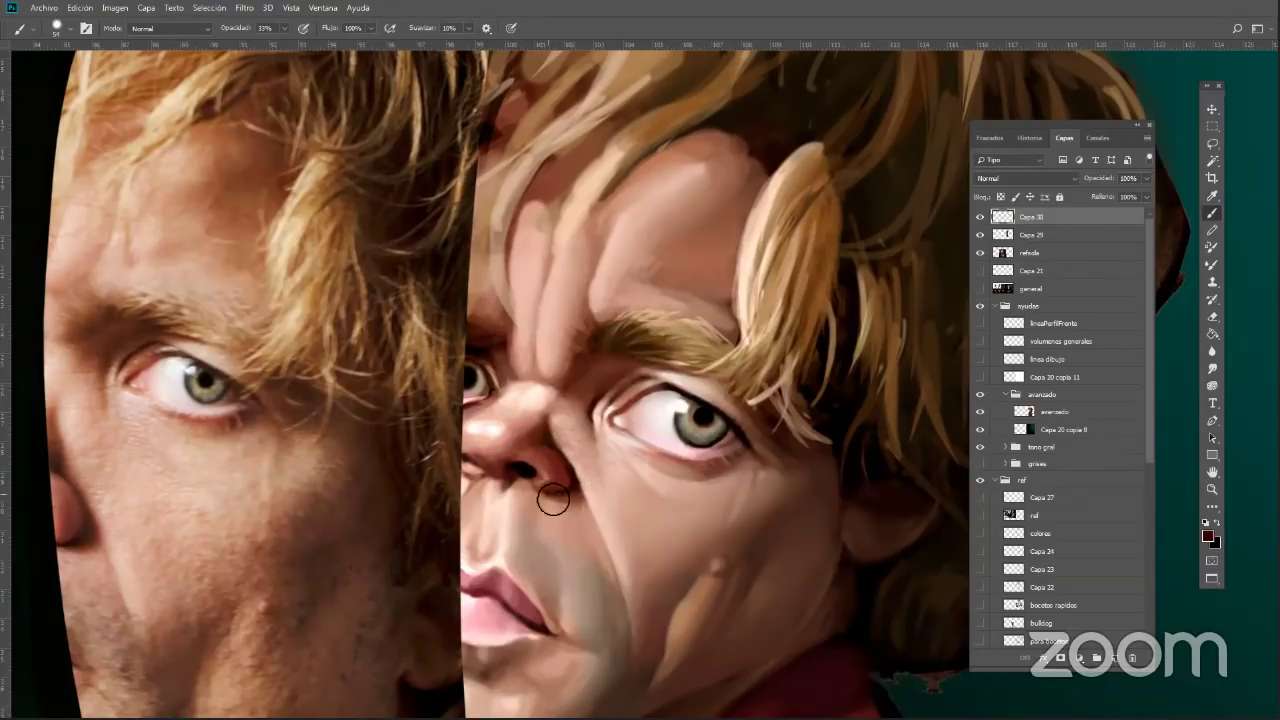
{"action": "left_click", "coordinate": [575, 478], "text": "alt"}
{"action": "left_click", "coordinate": [561, 481], "text": "alt"}
Shade the skin between the eyebrow's inner end and the nose bridge with a sampled warm brown
{"action": "left_click", "coordinate": [595, 370], "text": "alt"}
{"action": "left_click", "coordinate": [654, 342], "text": "alt"}
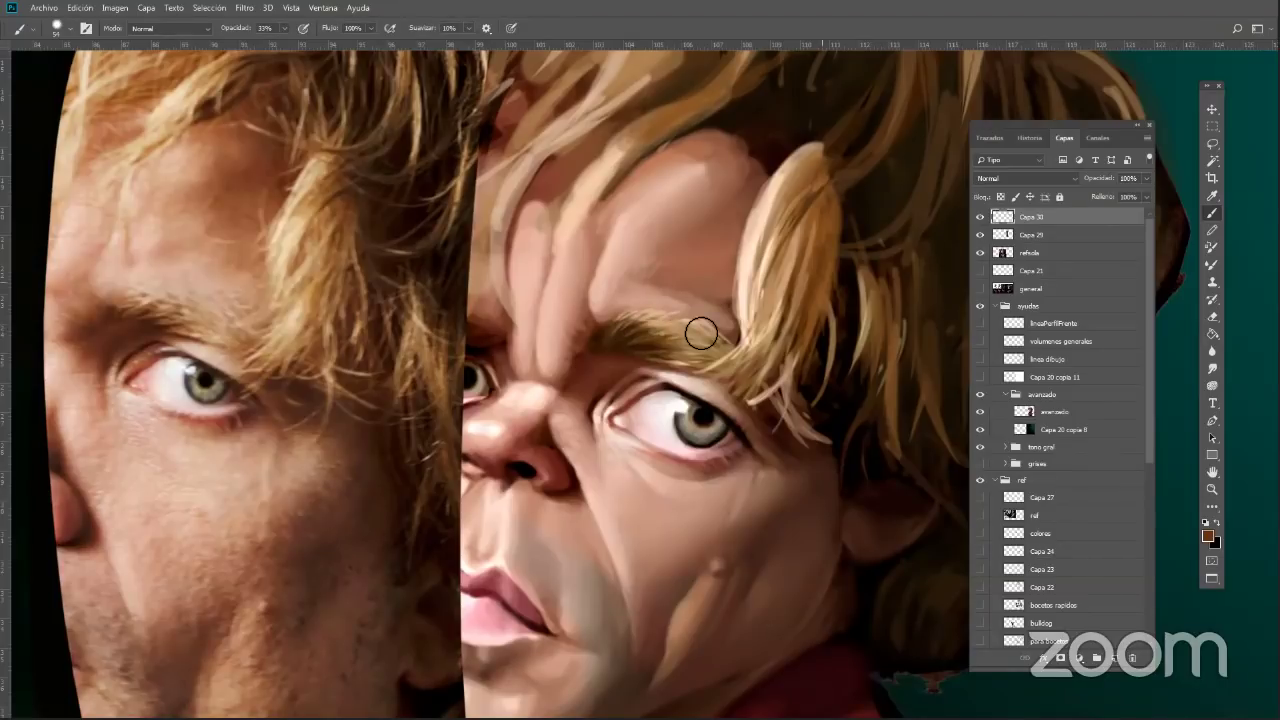
{"action": "mouse_move", "coordinate": [567, 356]}
{"action": "left_mouse_down"}
{"action": "mouse_move", "coordinate": [557, 378]}
{"action": "mouse_move", "coordinate": [570, 374]}
{"action": "left_mouse_up"}
{"action": "left_click", "coordinate": [573, 365], "text": "alt"}
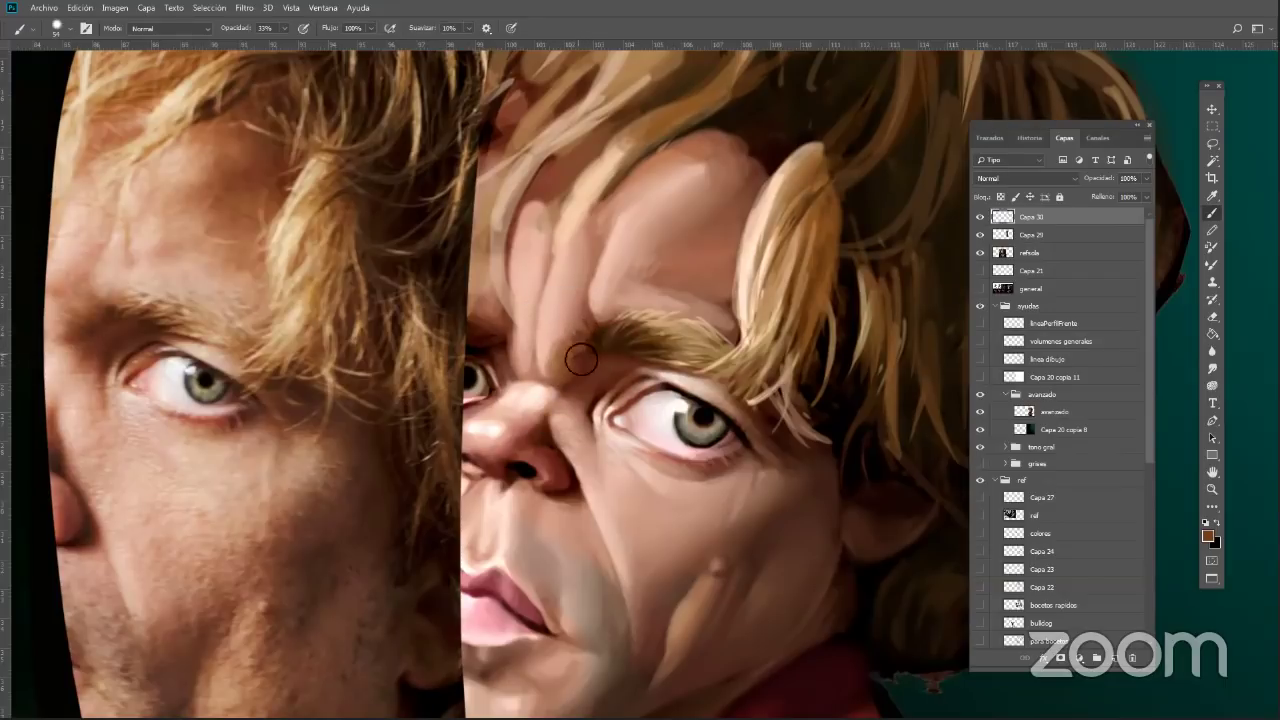
{"action": "left_click", "coordinate": [566, 343], "text": "alt"}
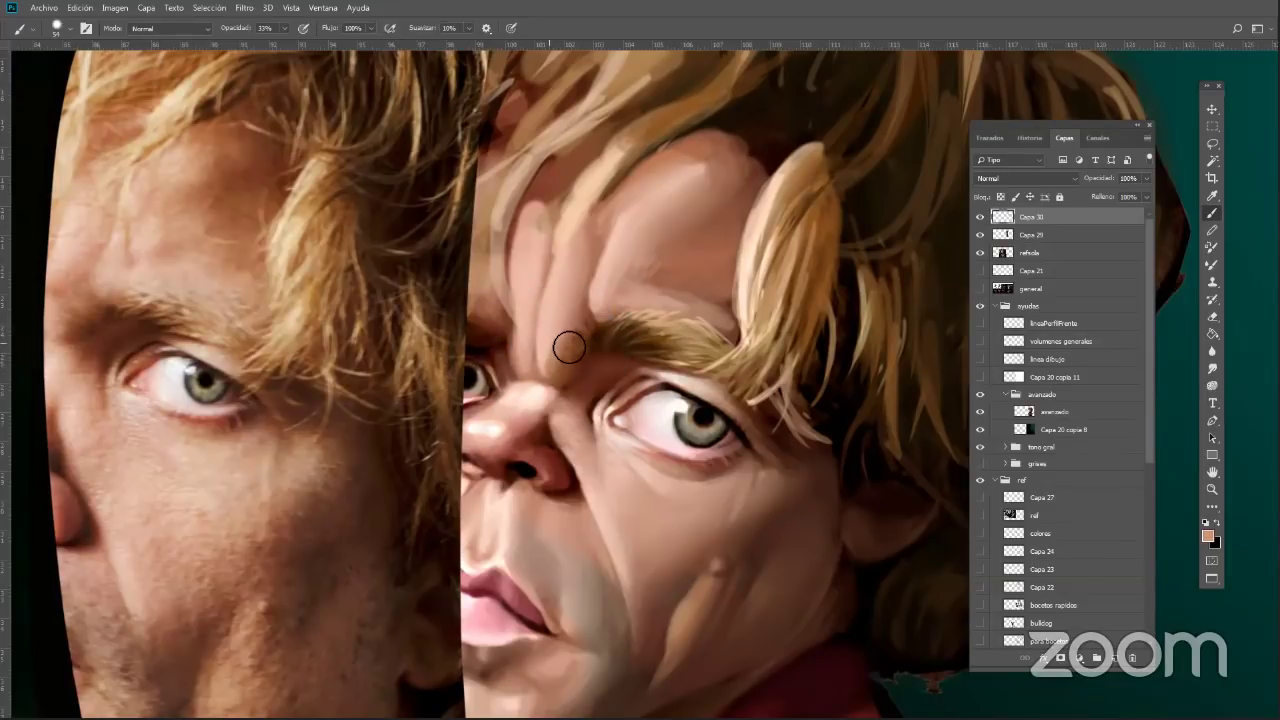
{"action": "left_click", "coordinate": [563, 354], "text": "alt"}
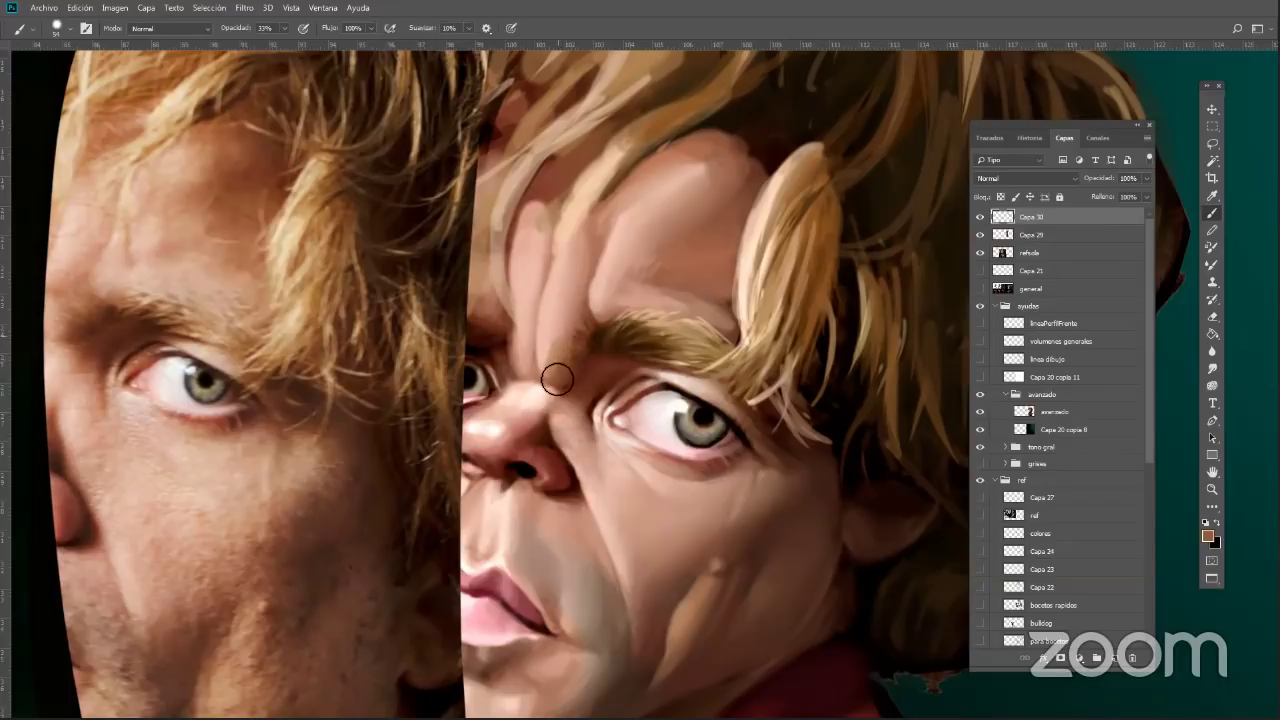
Blend the lower tip of the frown fold above the nose bridge with sampled skin midtones
{"action": "left_click", "coordinate": [551, 356], "text": "alt"}
{"action": "left_click", "coordinate": [551, 335], "text": "alt"}
{"action": "left_click", "coordinate": [560, 360], "text": "alt"}
{"action": "left_click", "coordinate": [561, 350], "text": "alt"}
{"action": "left_click", "coordinate": [563, 355], "text": "alt"}
{"action": "left_click", "coordinate": [560, 358], "text": "alt"}
{"action": "left_click", "coordinate": [561, 335], "text": "alt"}
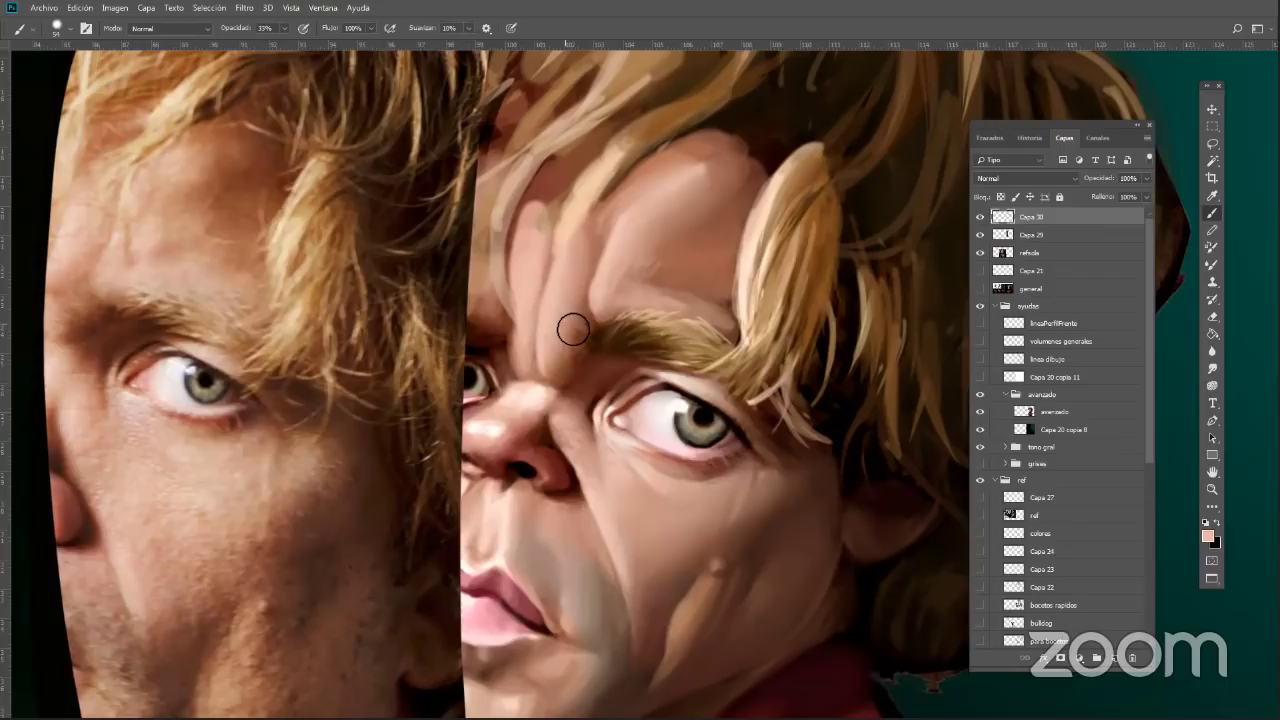
Lighten and smooth the vertical frown fold up toward the forehead with strokes of sampled light skin tones
{"action": "left_click", "coordinate": [551, 340], "text": "alt"}
{"action": "left_click", "coordinate": [564, 301], "text": "alt"}
{"action": "left_click", "coordinate": [588, 272], "text": "alt"}
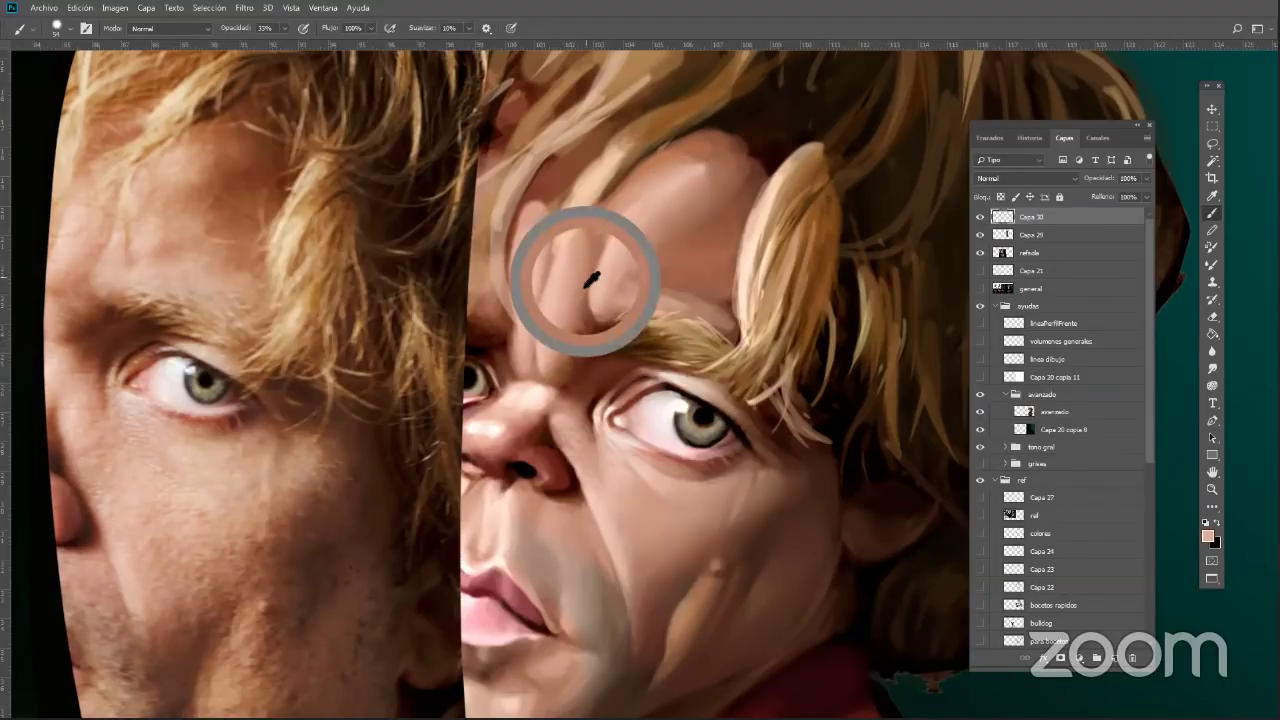
{"action": "left_click", "coordinate": [571, 289], "text": "alt"}
{"action": "left_click_drag", "start_coordinate": [597, 267], "coordinate": [578, 312]}
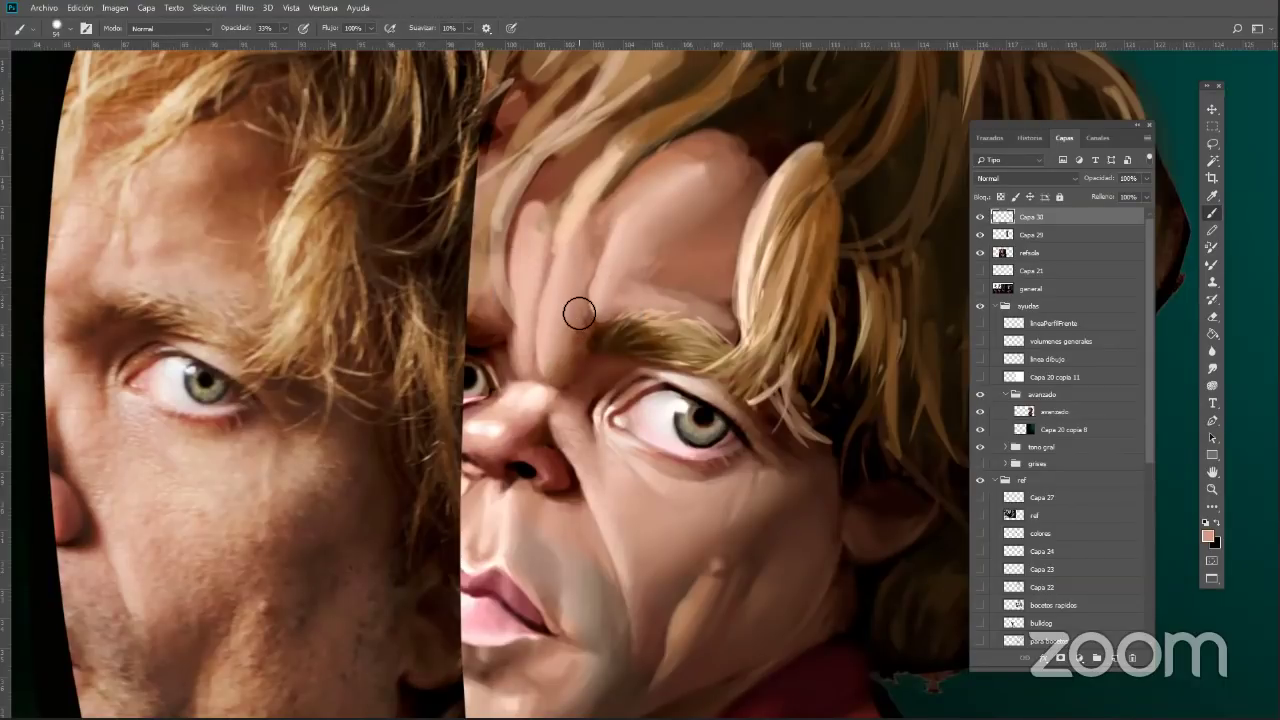
{"action": "left_click_drag", "start_coordinate": [603, 266], "coordinate": [577, 329]}
{"action": "left_click", "coordinate": [576, 305], "text": "alt"}
{"action": "left_click", "coordinate": [594, 289], "text": "alt"}
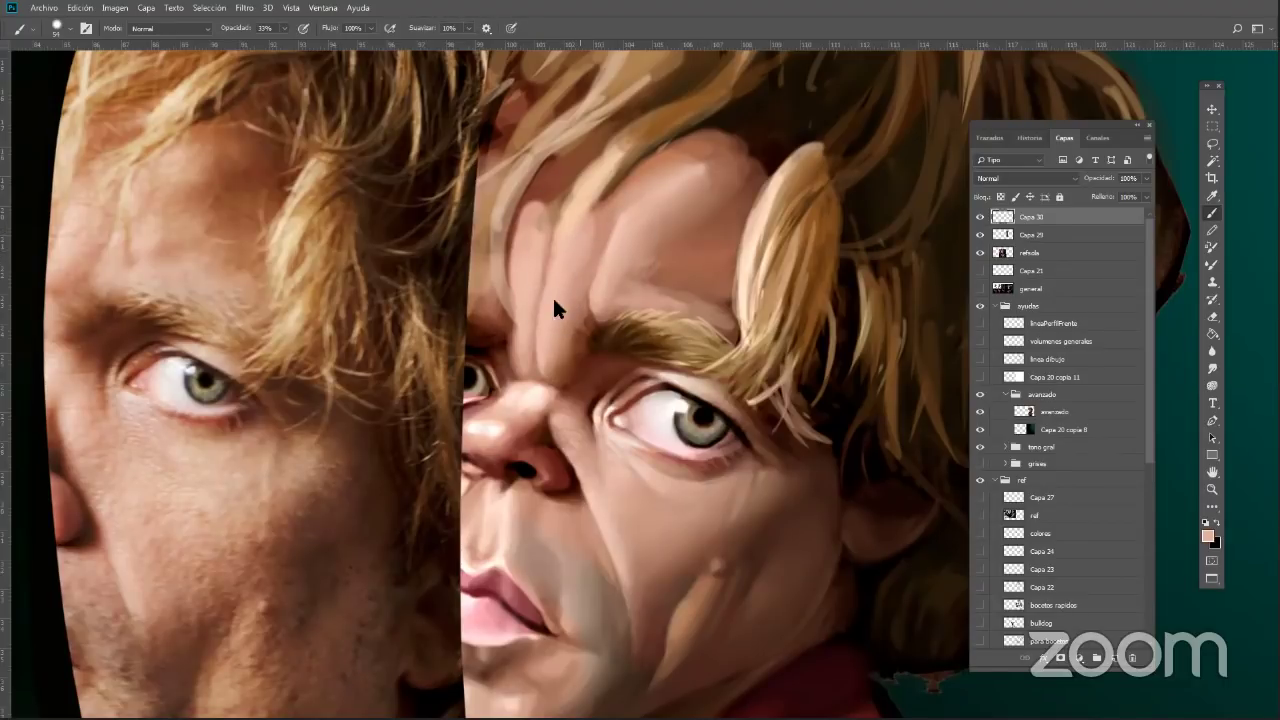
Soften the shading on the cheek around the mole with sampled warm skin tones
{"action": "left_click", "coordinate": [563, 275], "text": "alt"}
{"action": "left_click", "coordinate": [586, 464], "text": "alt"}
{"action": "left_click", "coordinate": [714, 517], "text": "alt"}
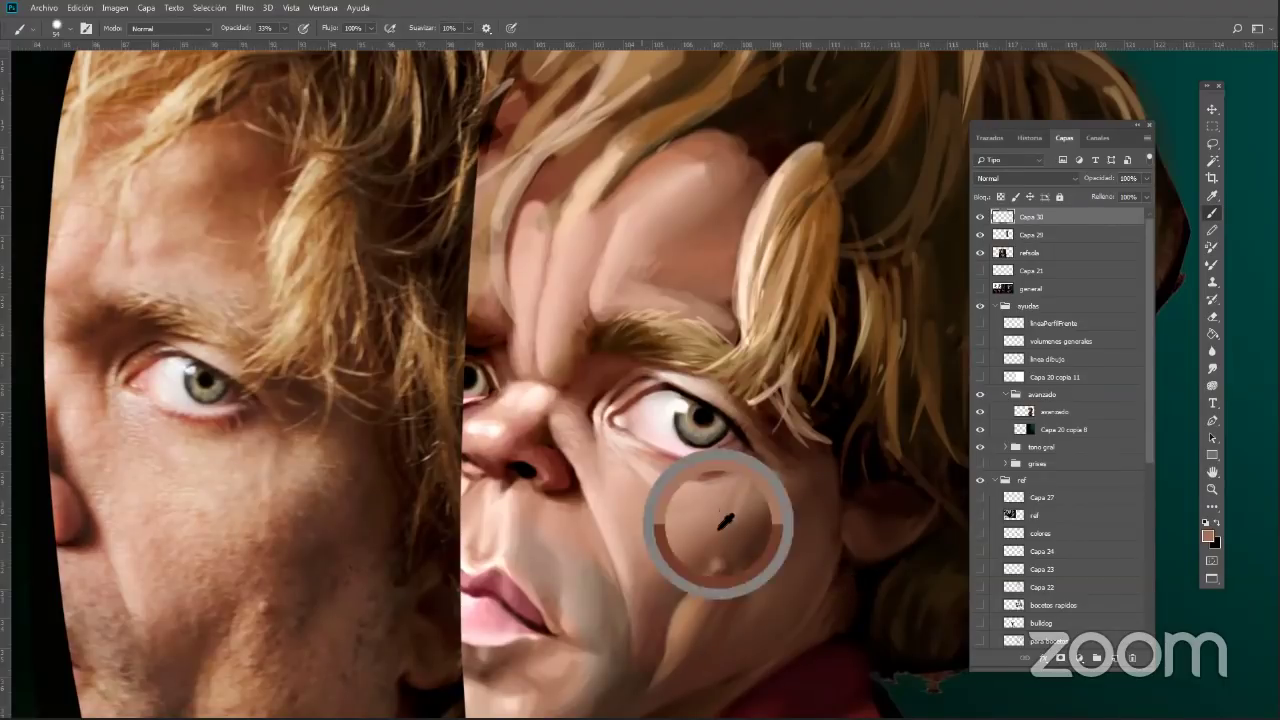
{"action": "left_click", "coordinate": [720, 543], "text": "alt"}
{"action": "left_click", "coordinate": [727, 529], "text": "alt"}
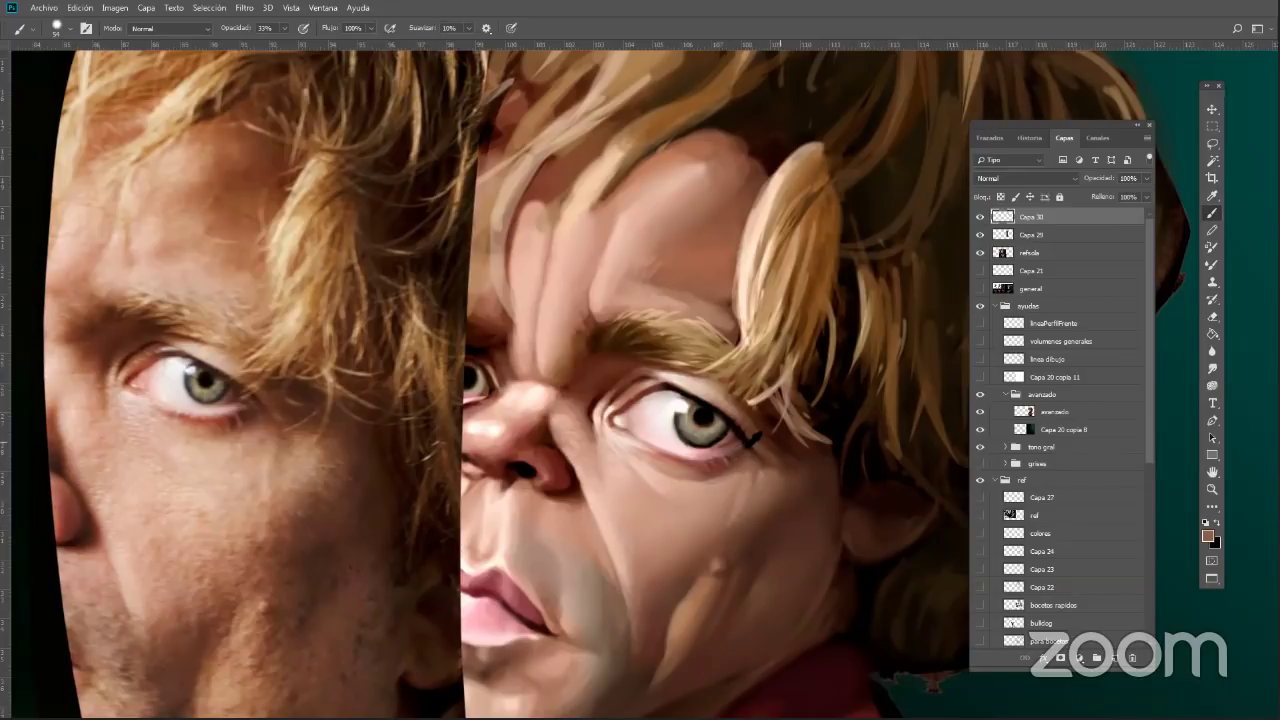
Refine the lash shadow beneath the eye's outer corner with sampled dark brown and skin tones
{"action": "left_click", "coordinate": [742, 434], "text": "alt"}
{"action": "left_click", "coordinate": [733, 480], "text": "alt"}
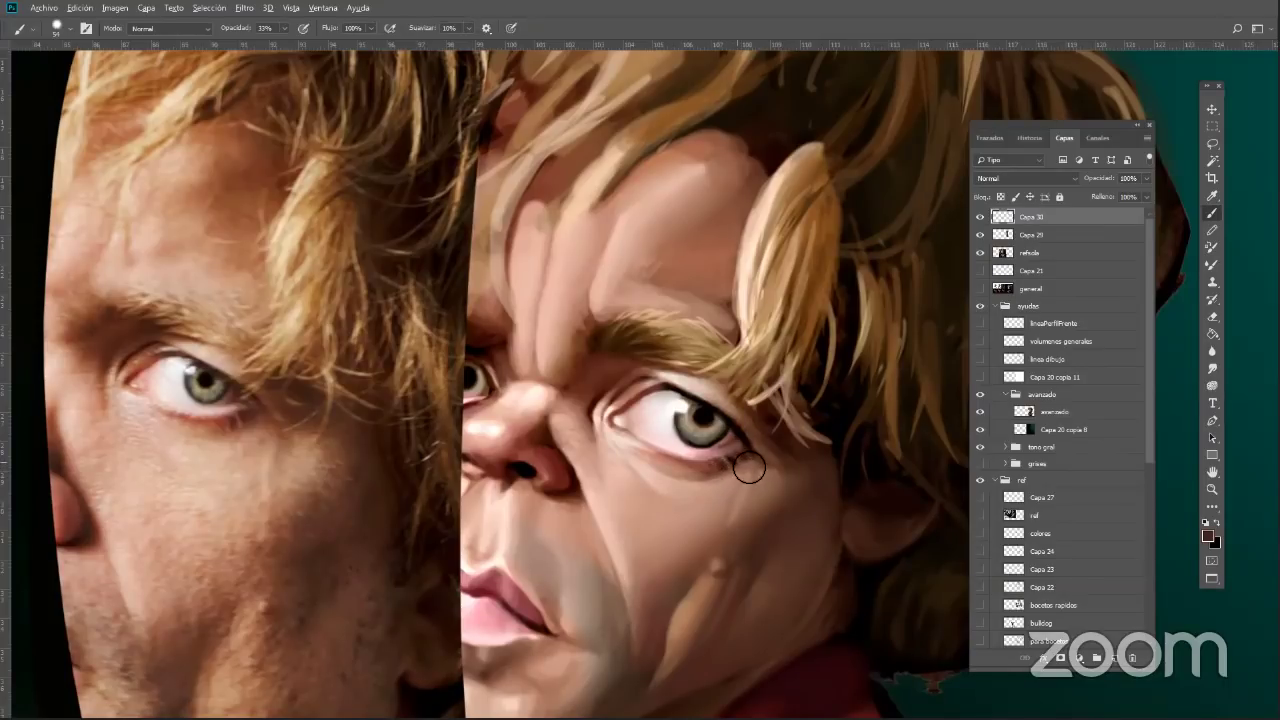
{"action": "left_click", "coordinate": [752, 467], "text": "alt"}
{"action": "left_click", "coordinate": [733, 473], "text": "alt"}
{"action": "left_click", "coordinate": [745, 470], "text": "alt"}
{"action": "left_click", "coordinate": [744, 473], "text": "alt"}
{"action": "left_click", "coordinate": [725, 488], "text": "alt"}
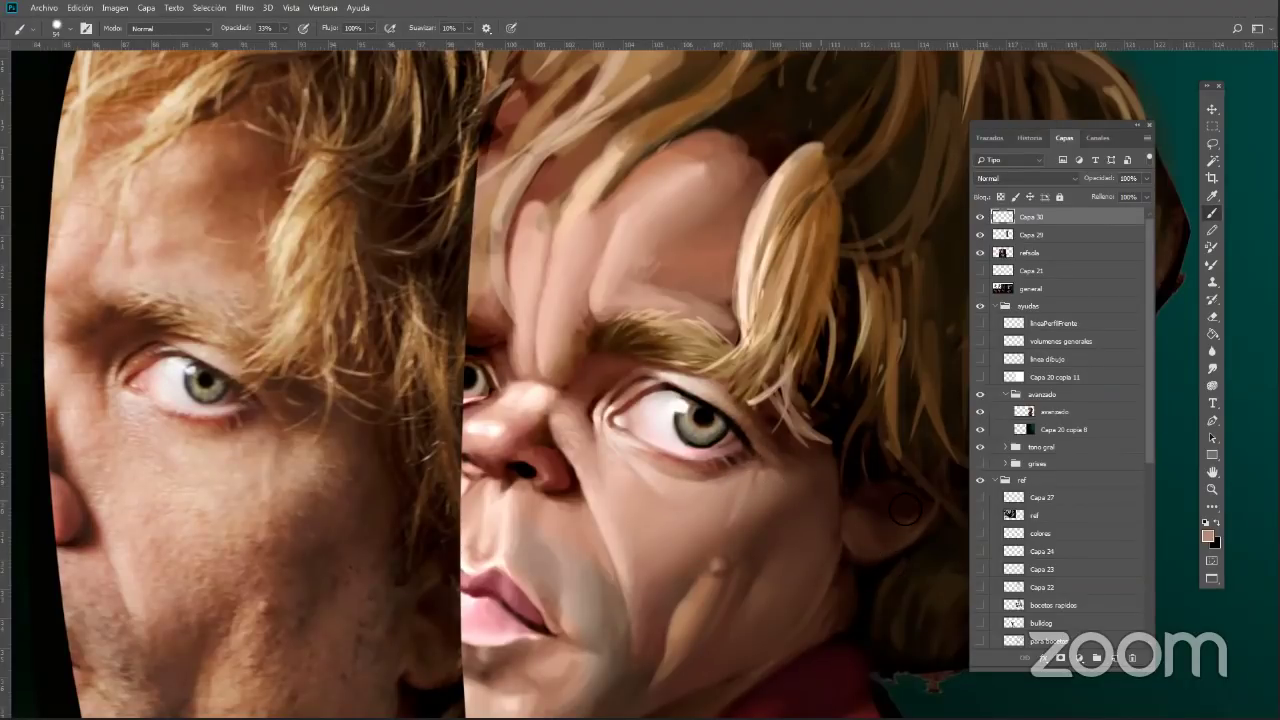
Reduce the brush size to 37 px and darken the upper eyelid edge with sampled black
{"action": "right_click", "coordinate": [825, 535]}
{"action": "left_click_drag", "start_coordinate": [918, 243], "coordinate": [898, 243]}
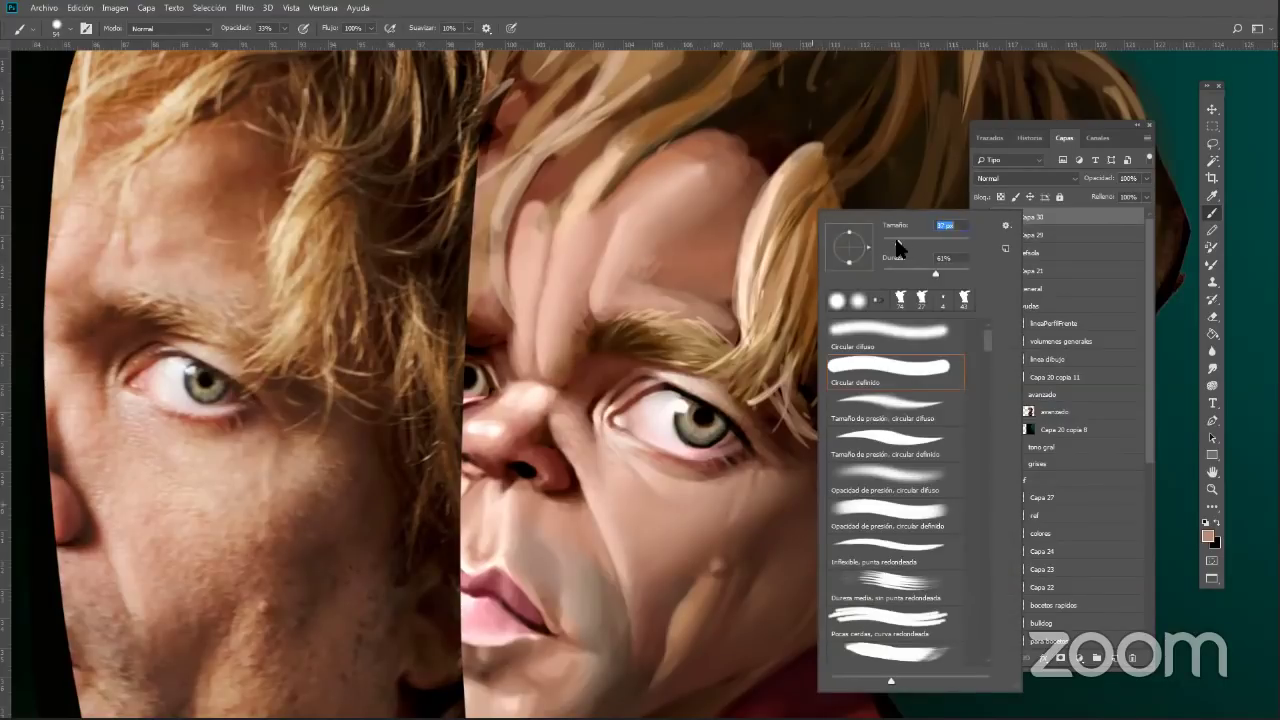
{"action": "left_click", "coordinate": [714, 411], "text": "alt"}
{"action": "left_click", "coordinate": [706, 424], "text": "alt"}
{"action": "left_click_drag", "start_coordinate": [656, 395], "coordinate": [671, 390]}
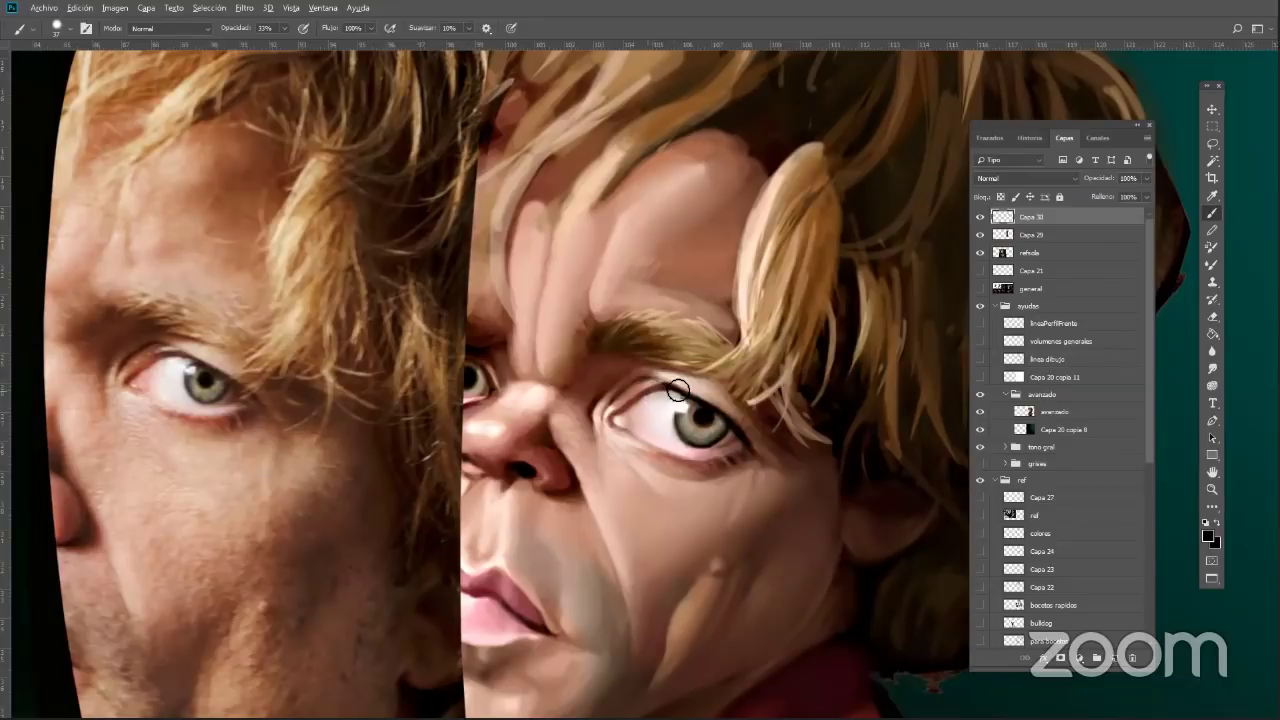
{"action": "left_click", "coordinate": [650, 392], "text": "alt"}
{"action": "left_click", "coordinate": [674, 391], "text": "alt"}
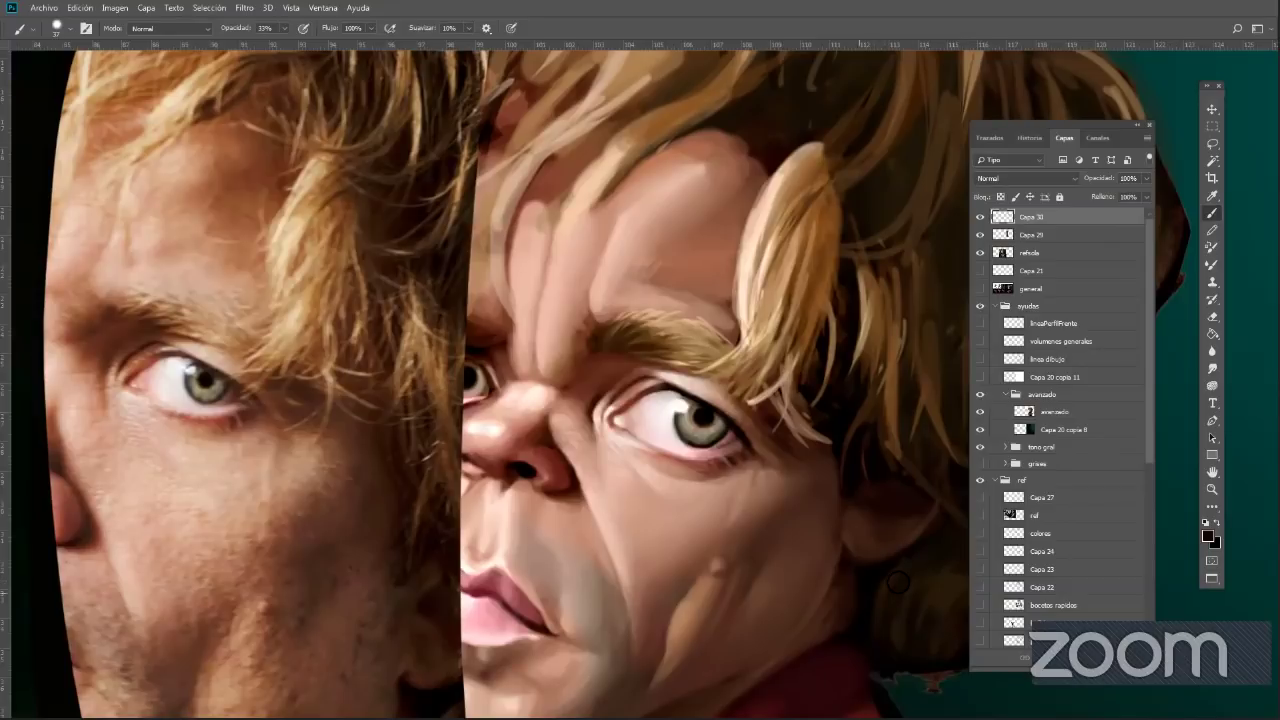
Paint a thin curved stray hair on the forehead beside the blond lock with a smaller brush and a sampled pale tone
{"action": "left_click", "coordinate": [1212, 489]}
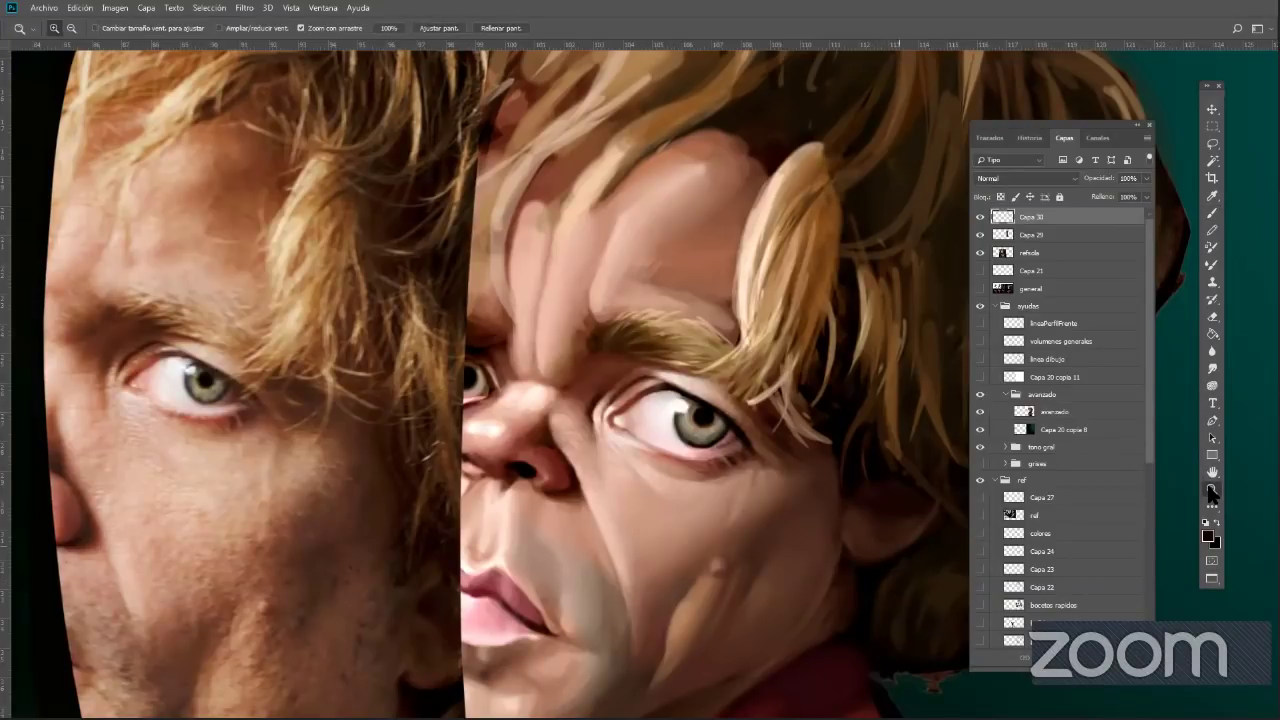
{"action": "left_click", "coordinate": [778, 532]}
{"action": "left_click_drag", "start_coordinate": [817, 500], "coordinate": [928, 414]}
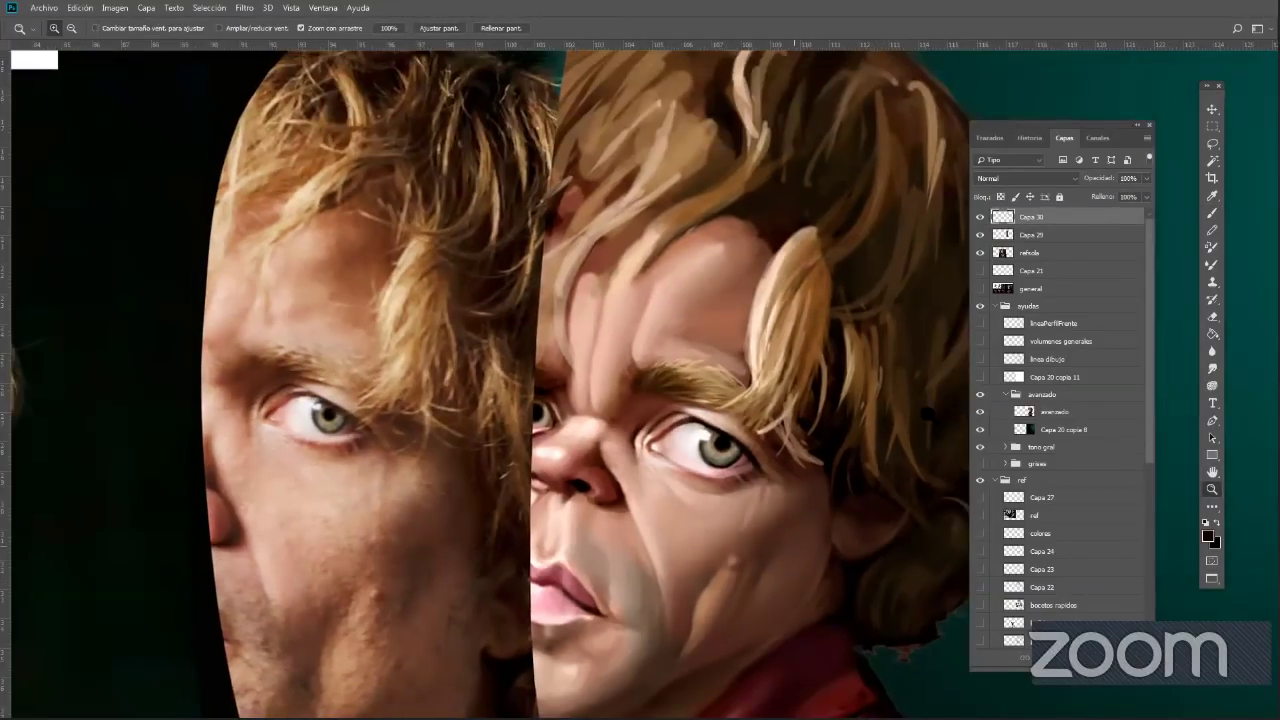
{"action": "key", "text": "b"}
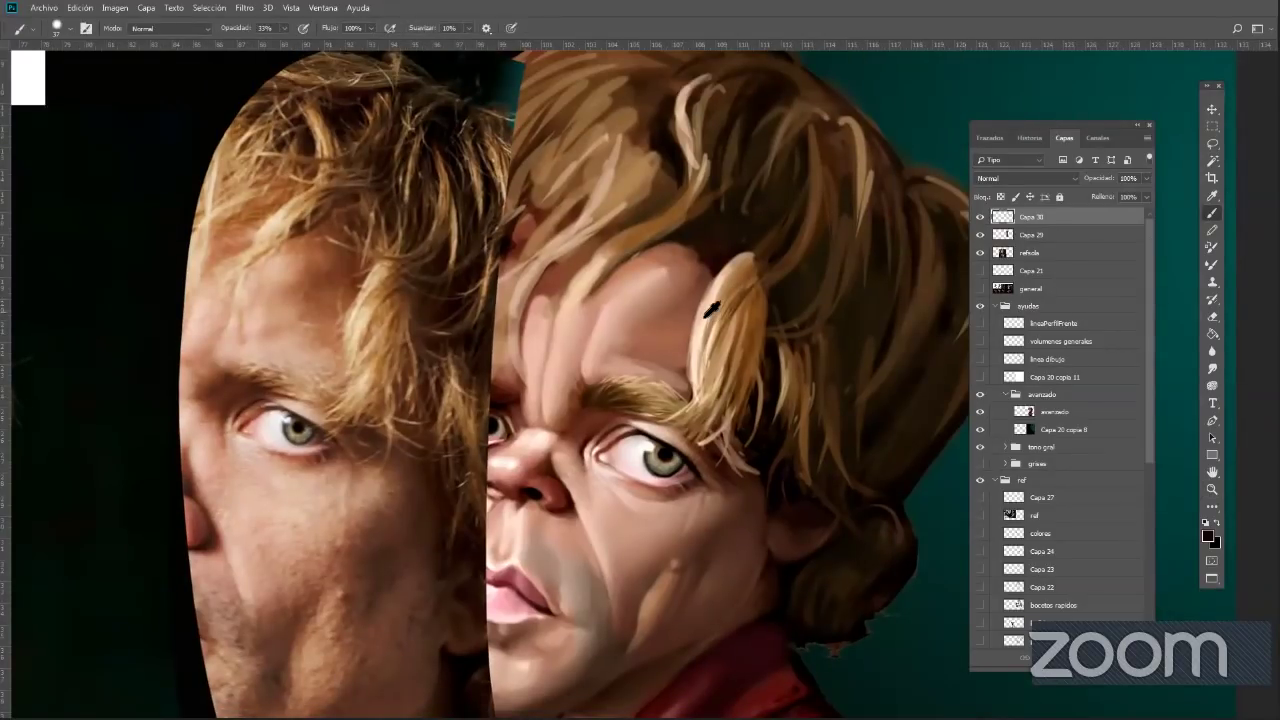
{"action": "left_click", "coordinate": [785, 378], "text": "alt"}
{"action": "right_click", "coordinate": [860, 245]}
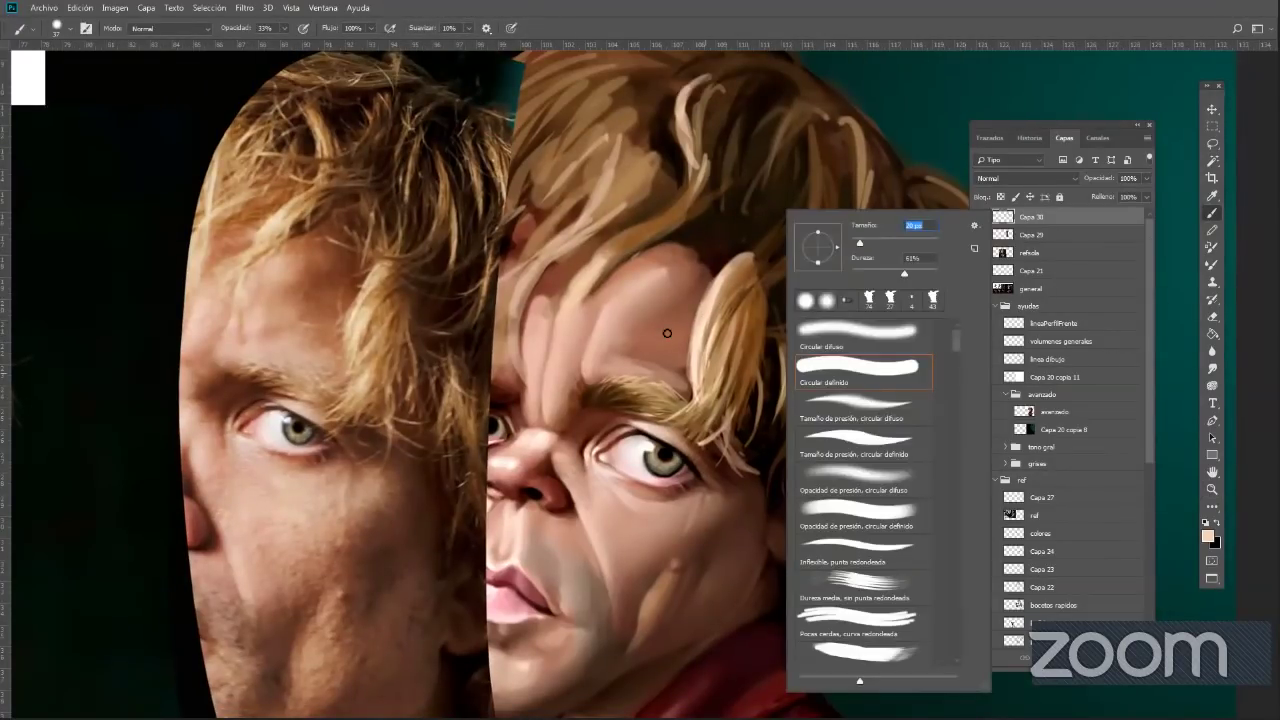
{"action": "left_click", "coordinate": [667, 334]}
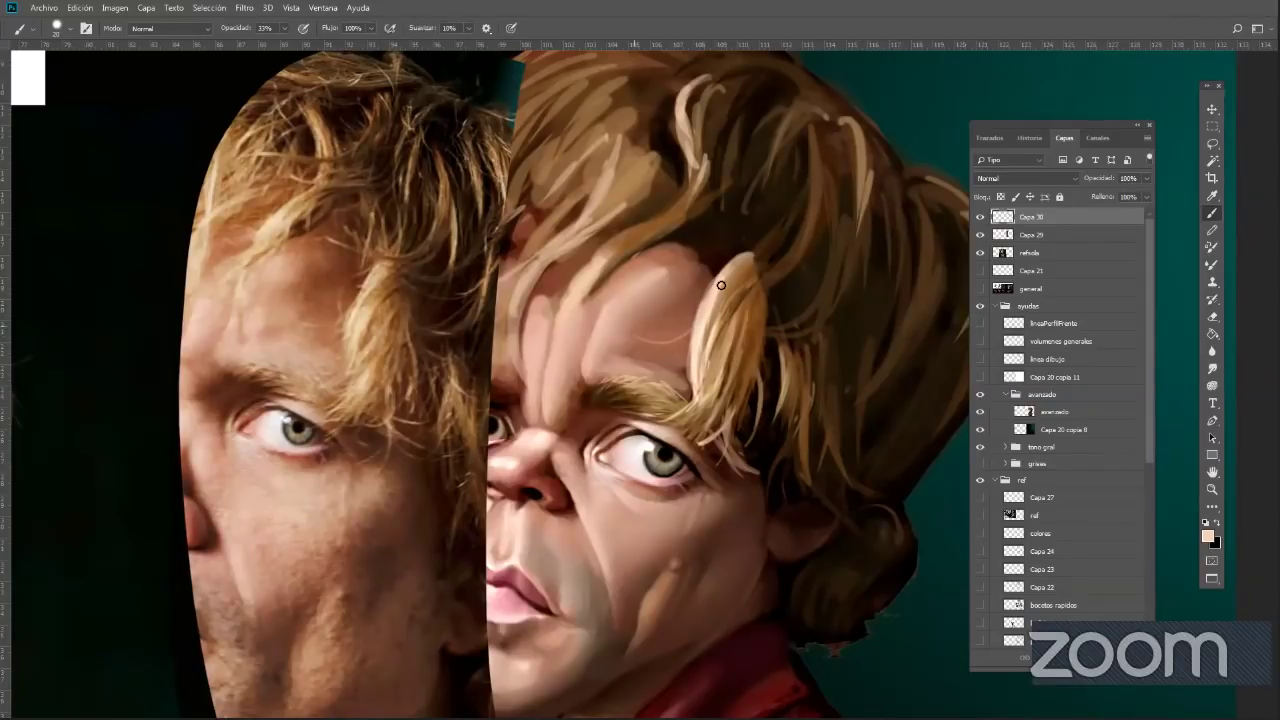
Add fine light strands along the blond lock's edge next to the forehead with sampled hair tones
{"action": "left_click", "coordinate": [697, 339], "text": "alt"}
{"action": "left_click_drag", "start_coordinate": [741, 265], "coordinate": [733, 277]}
{"action": "left_click", "coordinate": [713, 314], "text": "alt"}
{"action": "left_click", "coordinate": [676, 364], "text": "alt"}
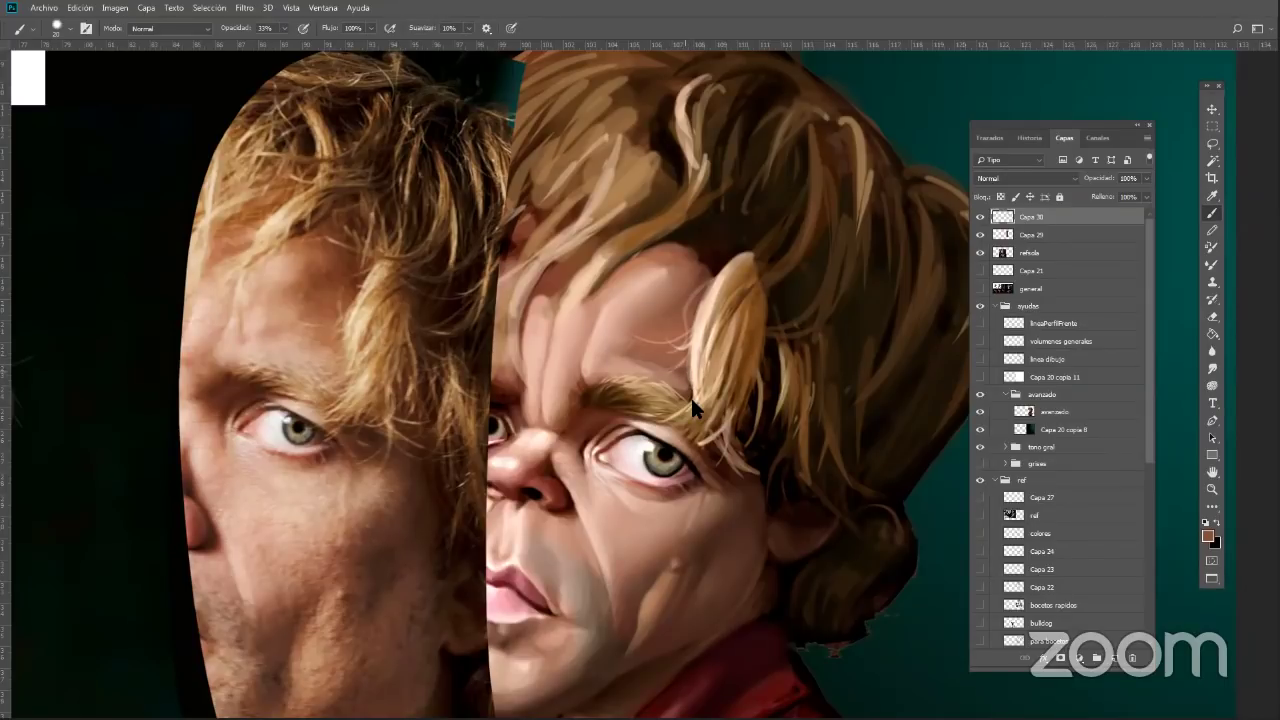
Blend the skin where the blond lock meets the eyebrow's outer end, using a larger brush and sampled tones
{"action": "right_click", "coordinate": [691, 398]}
{"action": "left_click", "coordinate": [660, 302]}
{"action": "left_click", "coordinate": [726, 285], "text": "alt"}
{"action": "left_click", "coordinate": [730, 283], "text": "alt"}
{"action": "left_click", "coordinate": [672, 397], "text": "alt"}
{"action": "mouse_move", "coordinate": [687, 381]}
{"action": "left_mouse_down"}
{"action": "mouse_move", "coordinate": [691, 409]}
{"action": "mouse_move", "coordinate": [686, 366]}
{"action": "mouse_move", "coordinate": [694, 409]}
{"action": "mouse_move", "coordinate": [674, 371]}
{"action": "left_mouse_up"}
{"action": "left_click", "coordinate": [695, 408], "text": "alt"}
{"action": "left_click", "coordinate": [684, 382], "text": "alt"}
Smooth the forehead skin above the eyebrow and beside the frown fold with sampled midtones and light skin tones
{"action": "left_click", "coordinate": [679, 383], "text": "alt"}
{"action": "left_click", "coordinate": [657, 366], "text": "alt"}
{"action": "left_click", "coordinate": [656, 340], "text": "alt"}
{"action": "left_click", "coordinate": [634, 366], "text": "alt"}
{"action": "left_click", "coordinate": [640, 366], "text": "alt"}
{"action": "left_click", "coordinate": [686, 374], "text": "alt"}
{"action": "left_click", "coordinate": [645, 348], "text": "alt"}
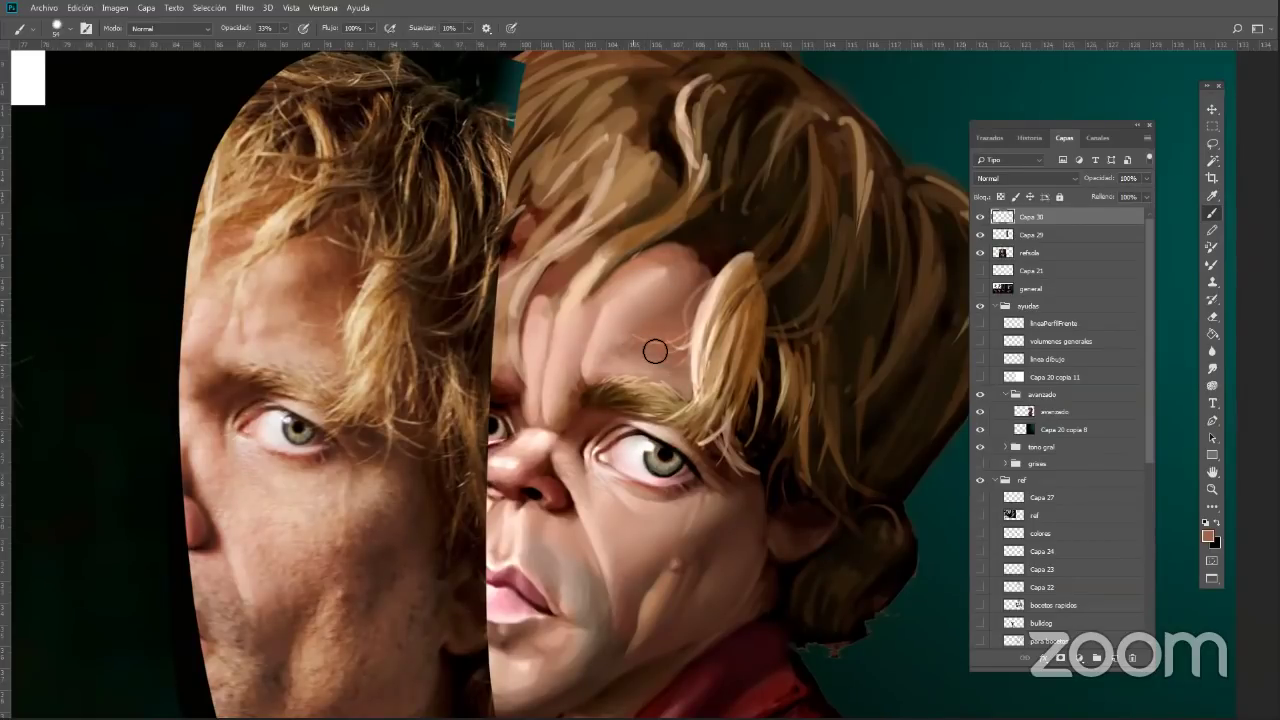
{"action": "left_click", "coordinate": [621, 338], "text": "alt"}
{"action": "left_click", "coordinate": [603, 332], "text": "alt"}
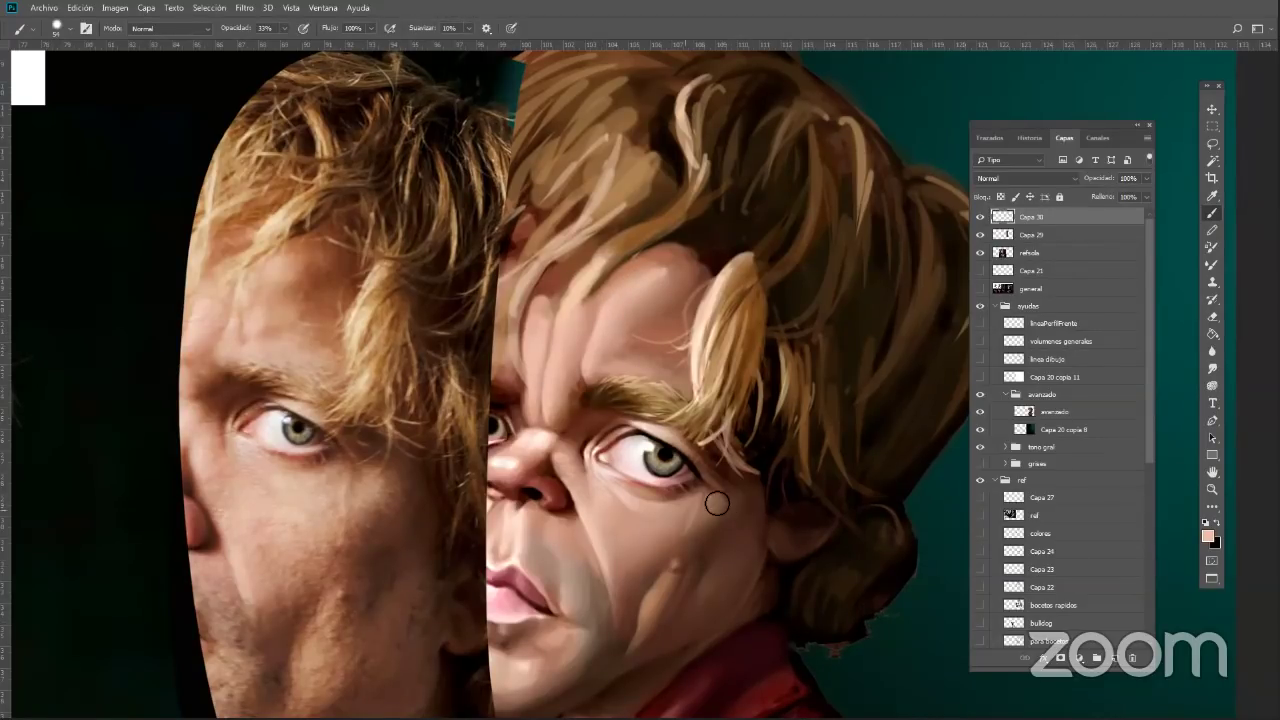
Refine the cheek crease below the eye's outer corner with sampled skin tones, and undo the last stray strokes
{"action": "left_click", "coordinate": [651, 513], "text": "alt"}
{"action": "mouse_move", "coordinate": [709, 508]}
{"action": "left_mouse_down"}
{"action": "mouse_move", "coordinate": [697, 534]}
{"action": "mouse_move", "coordinate": [703, 523]}
{"action": "left_mouse_up"}
{"action": "left_click", "coordinate": [715, 502], "text": "alt"}
{"action": "left_click", "coordinate": [717, 503], "text": "alt"}
{"action": "left_click", "coordinate": [720, 505], "text": "alt"}
{"action": "left_click", "coordinate": [721, 504], "text": "alt"}
{"action": "left_click", "coordinate": [708, 506], "text": "alt"}
{"action": "left_click", "coordinate": [720, 510], "text": "alt"}
{"action": "key", "text": "ctrl+z"}
{"action": "left_click_drag", "start_coordinate": [632, 606], "coordinate": [645, 594]}
{"action": "key", "text": "ctrl+z"}
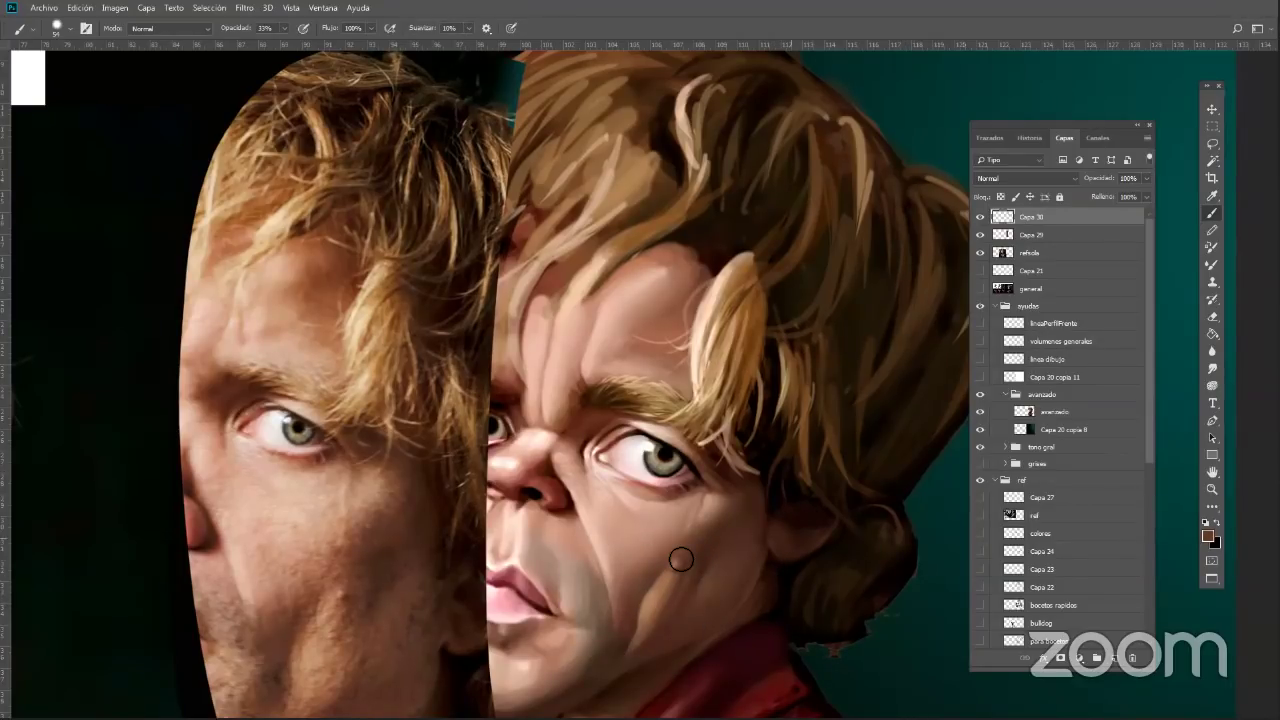
Deepen and blend the shadow on the nostril wing and its outer edge with sampled dark red tones
{"action": "left_click", "coordinate": [662, 495], "text": "alt"}
{"action": "left_click", "coordinate": [560, 493], "text": "alt"}
{"action": "left_click_drag", "start_coordinate": [559, 492], "coordinate": [572, 510]}
{"action": "left_click", "coordinate": [565, 508], "text": "alt"}
{"action": "left_click", "coordinate": [574, 485], "text": "alt"}
{"action": "left_click_drag", "start_coordinate": [571, 492], "coordinate": [567, 492]}
{"action": "left_click", "coordinate": [552, 481], "text": "alt"}
{"action": "left_click", "coordinate": [558, 486], "text": "alt"}
{"action": "left_click_drag", "start_coordinate": [556, 485], "coordinate": [569, 499]}
{"action": "left_click", "coordinate": [553, 483], "text": "alt"}
{"action": "left_click", "coordinate": [548, 485], "text": "alt"}
{"action": "left_click_drag", "start_coordinate": [557, 486], "coordinate": [567, 508]}
{"action": "left_click", "coordinate": [563, 493], "text": "alt"}
{"action": "left_click", "coordinate": [566, 507], "text": "alt"}
Touch up the skin just above the eyebrow with a sampled reddish brown
{"action": "key", "text": "z"}
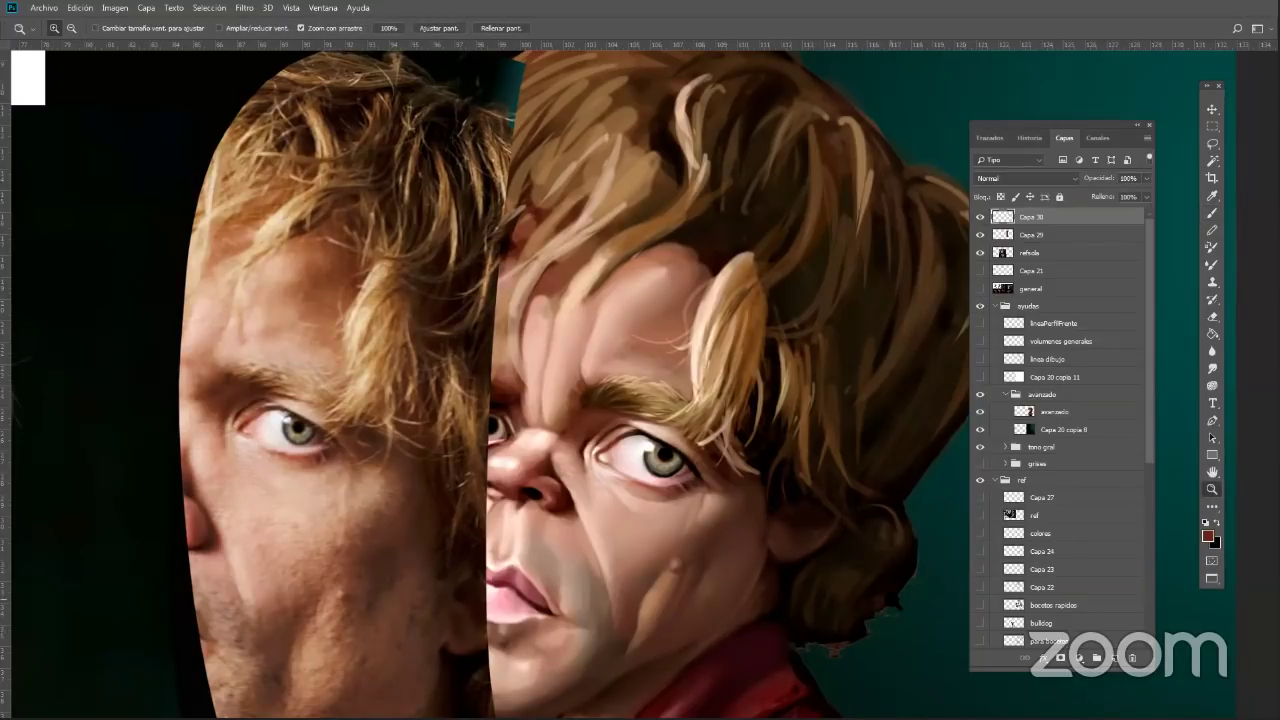
{"action": "left_click", "coordinate": [1212, 213]}
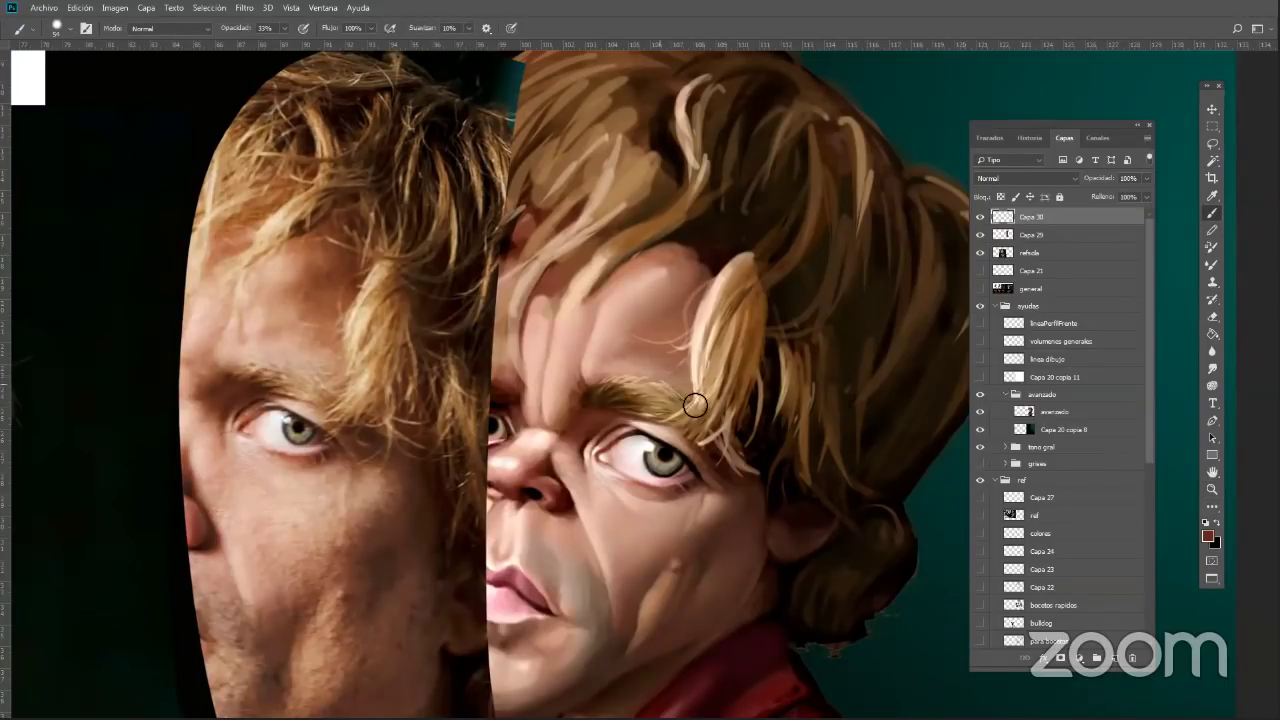
{"action": "left_click", "coordinate": [648, 370], "text": "alt"}
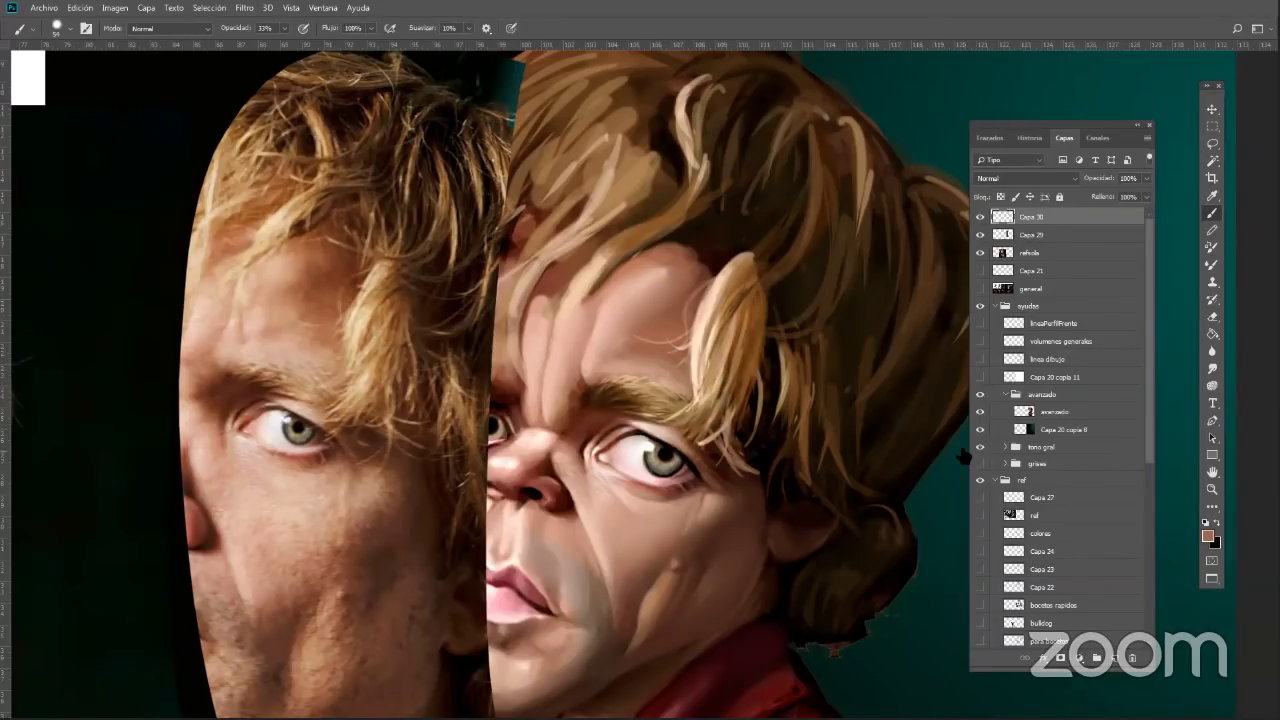
Hide the reference photo layer Capa 29 and keep the refsda layer visible
{"action": "left_click", "coordinate": [981, 253]}
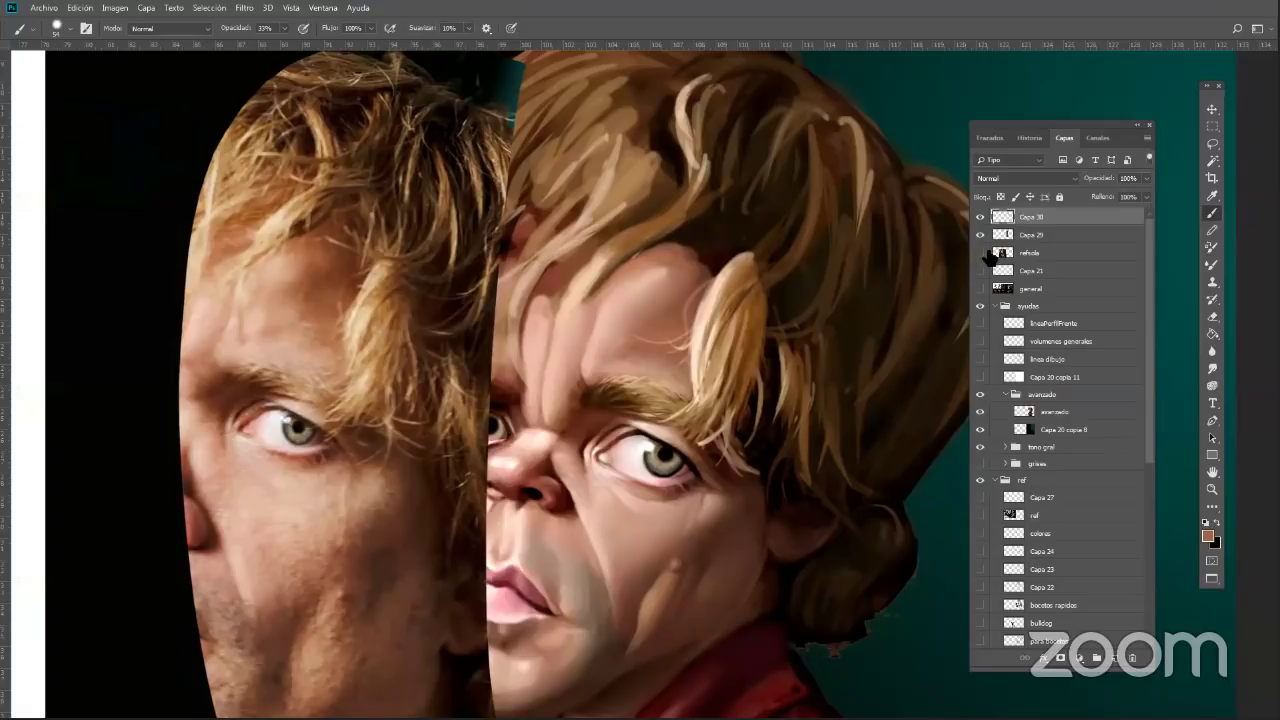
{"action": "left_click", "coordinate": [980, 253]}
{"action": "left_click", "coordinate": [980, 234]}
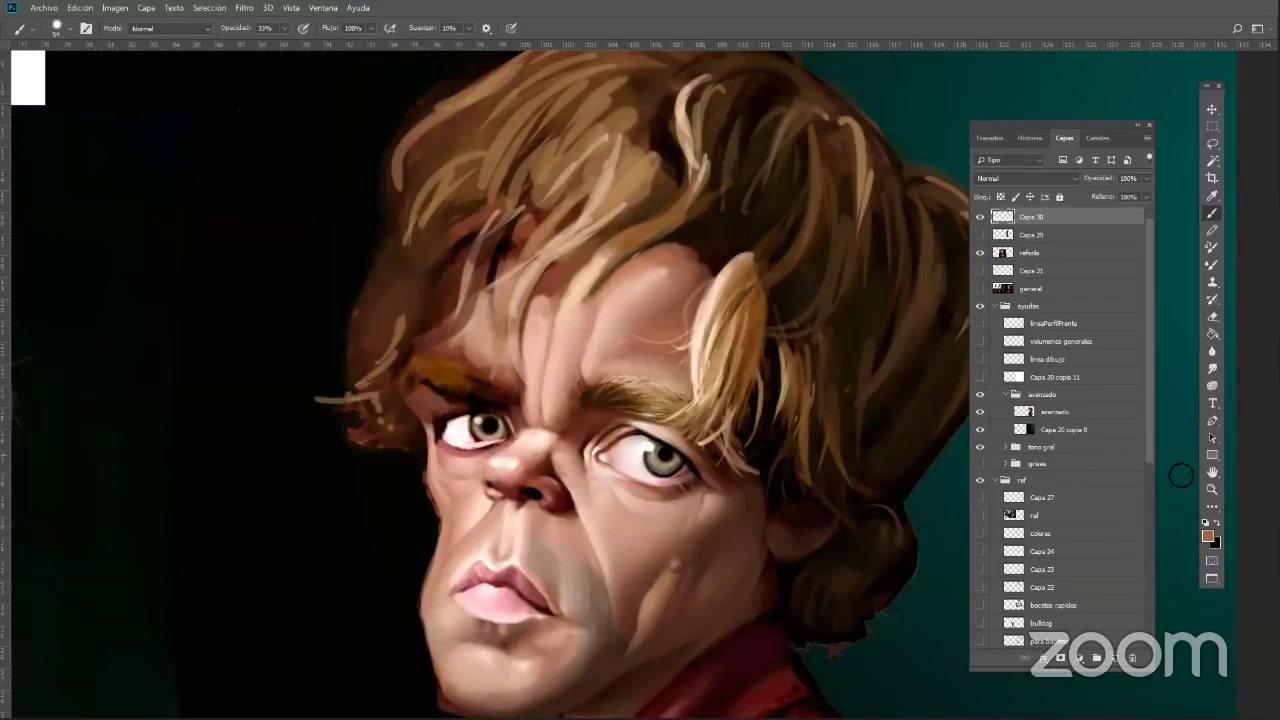
Compare the face with and without the retouching on layer Capa 30, both close up and as a whole
{"action": "left_click", "coordinate": [981, 217]}
{"action": "left_click", "coordinate": [981, 217]}
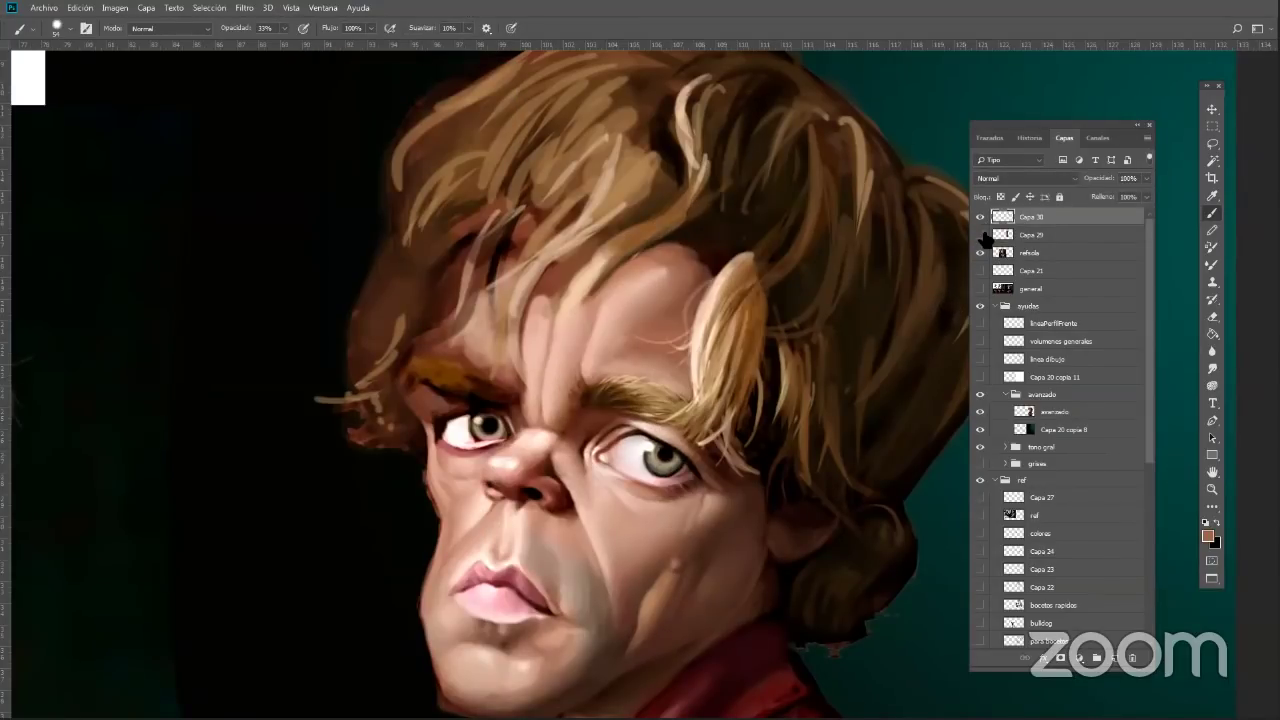
{"action": "left_click", "coordinate": [1212, 489]}
{"action": "left_click_drag", "start_coordinate": [848, 566], "coordinate": [874, 561]}
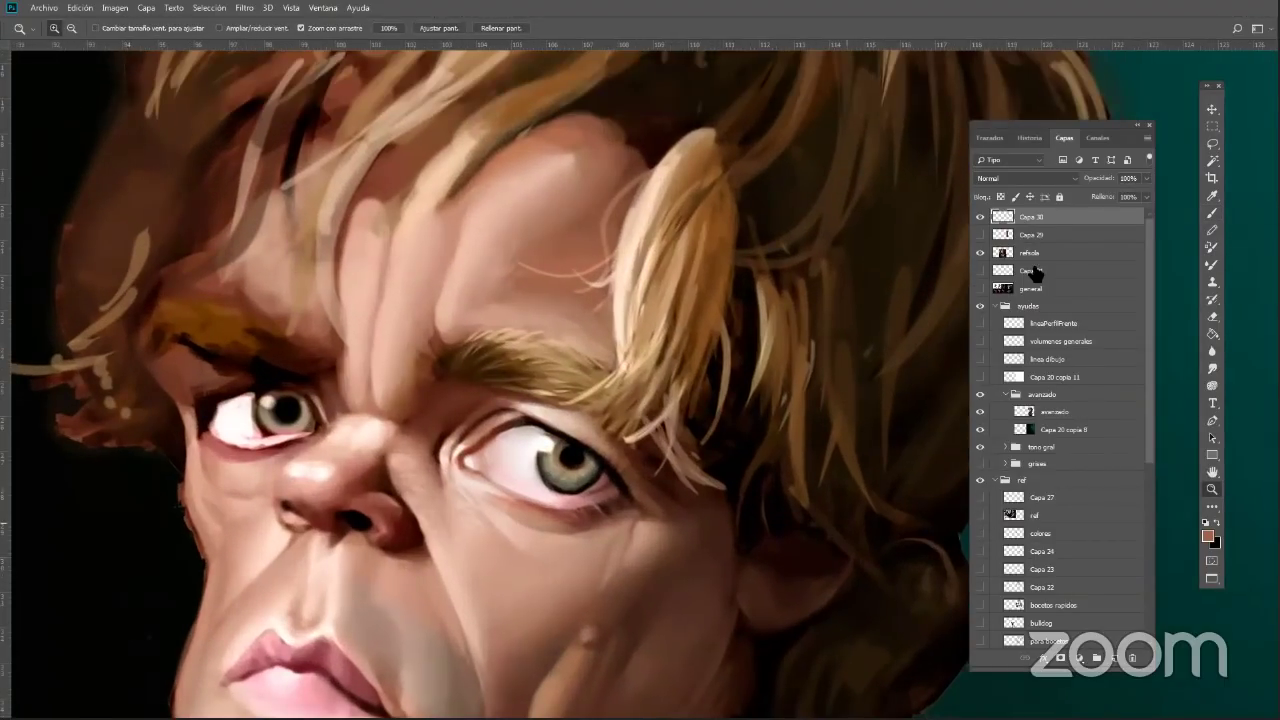
{"action": "left_click", "coordinate": [981, 217]}
{"action": "left_click", "coordinate": [981, 217]}
{"action": "left_click", "coordinate": [981, 217]}
{"action": "left_click", "coordinate": [981, 217]}
{"action": "left_click", "coordinate": [843, 662], "text": "alt"}
{"action": "left_click", "coordinate": [843, 662], "text": "alt"}
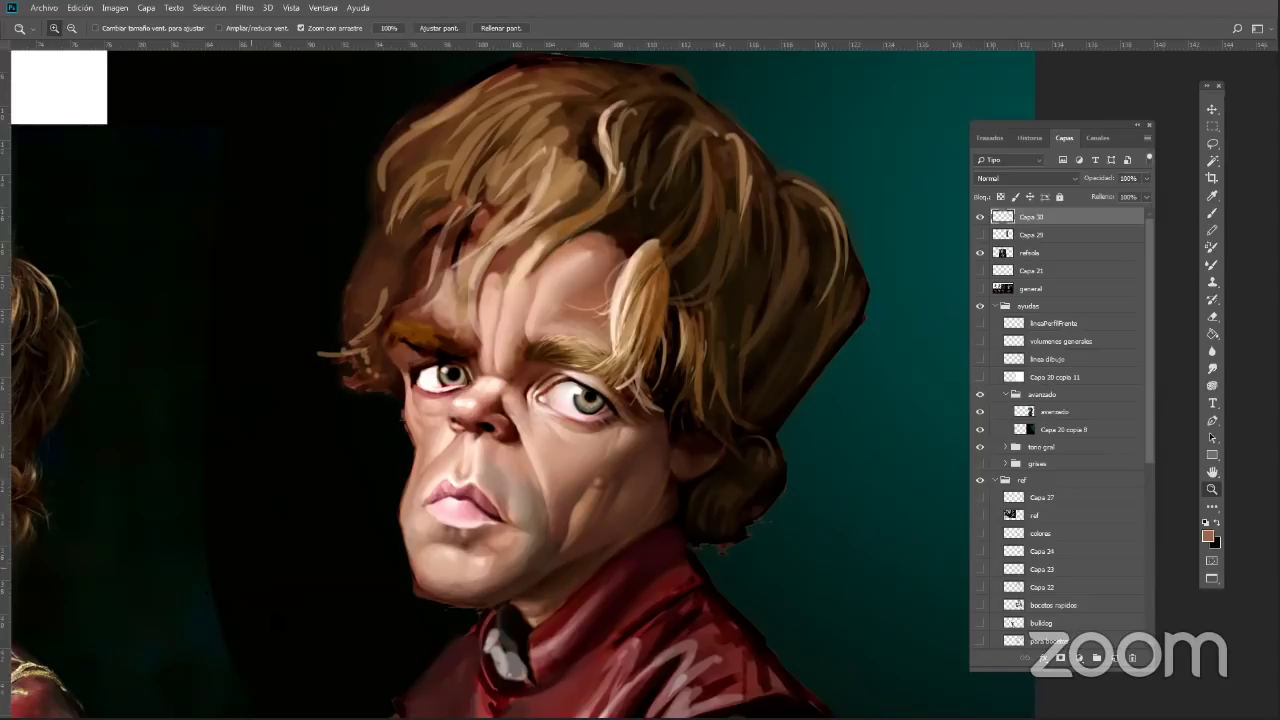
{"action": "key", "text": "super"}
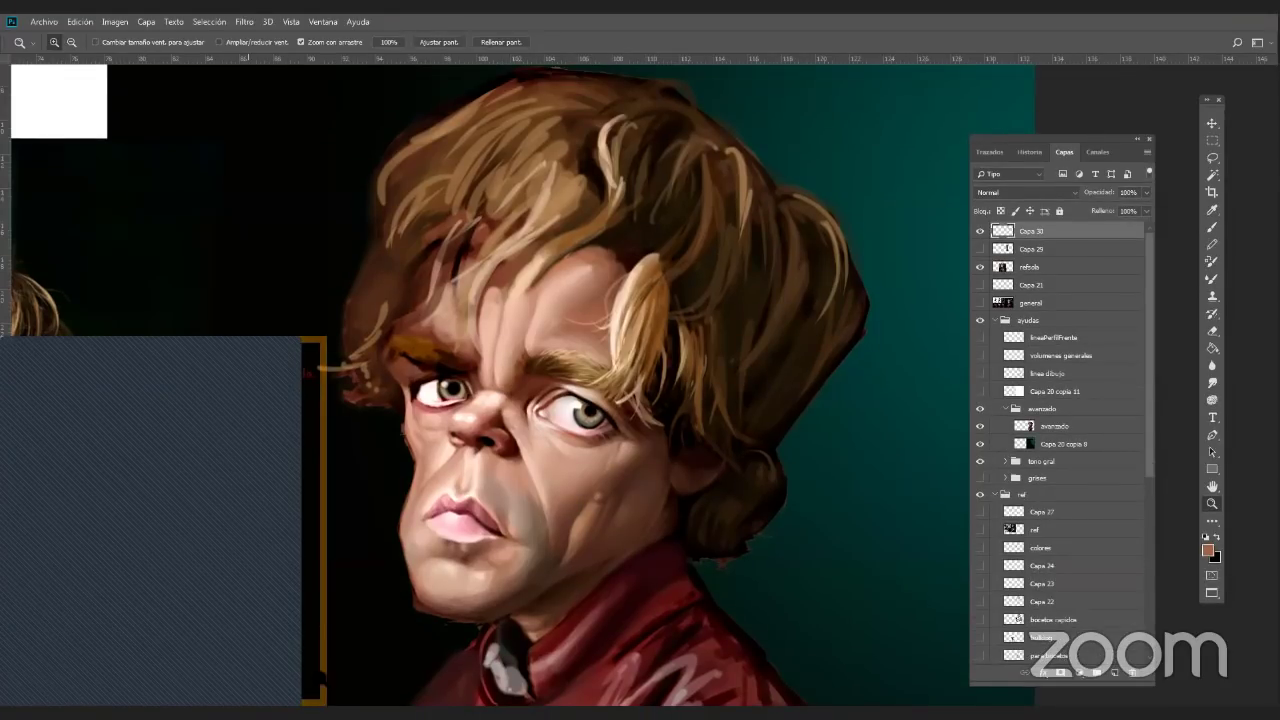